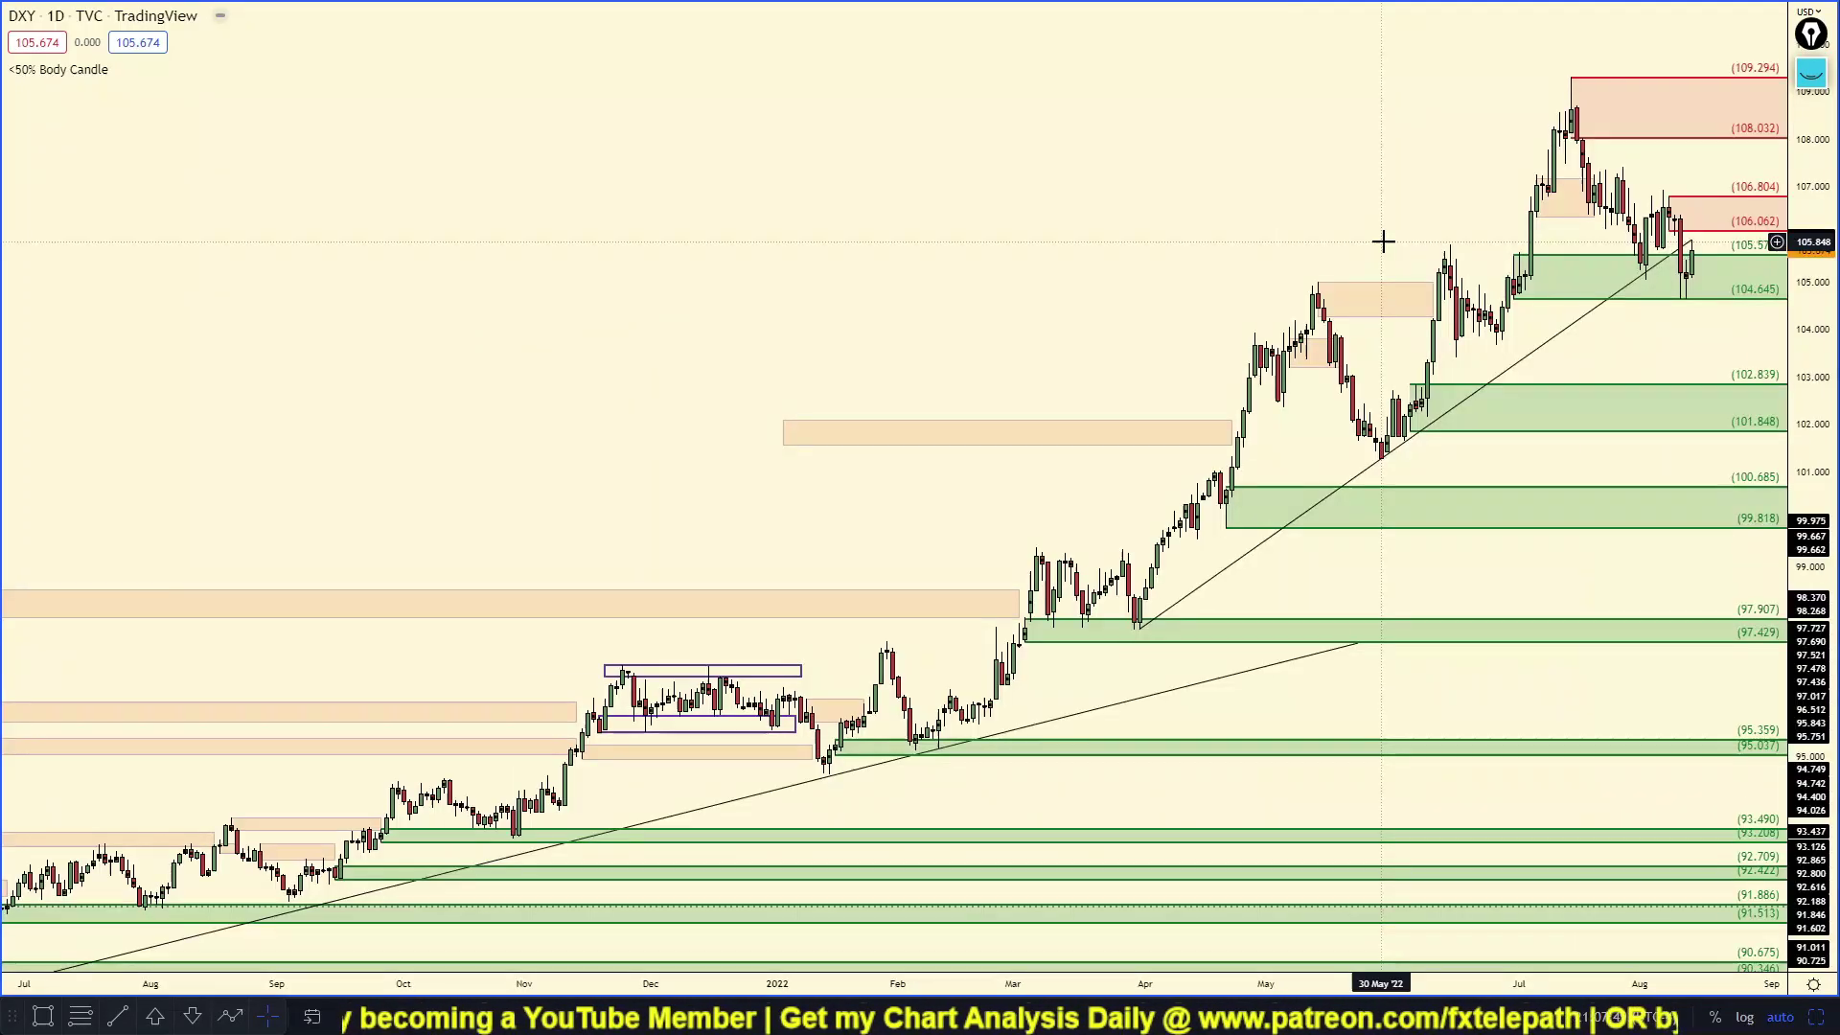
On the daily chart, sketch a rising stroke along the trendline and an arrow onto the 106.062–106.804 zone, and clear both annotations.
{"action": "scroll", "coordinate": [1384, 246], "scroll_direction": "up", "scroll_amount": 2}
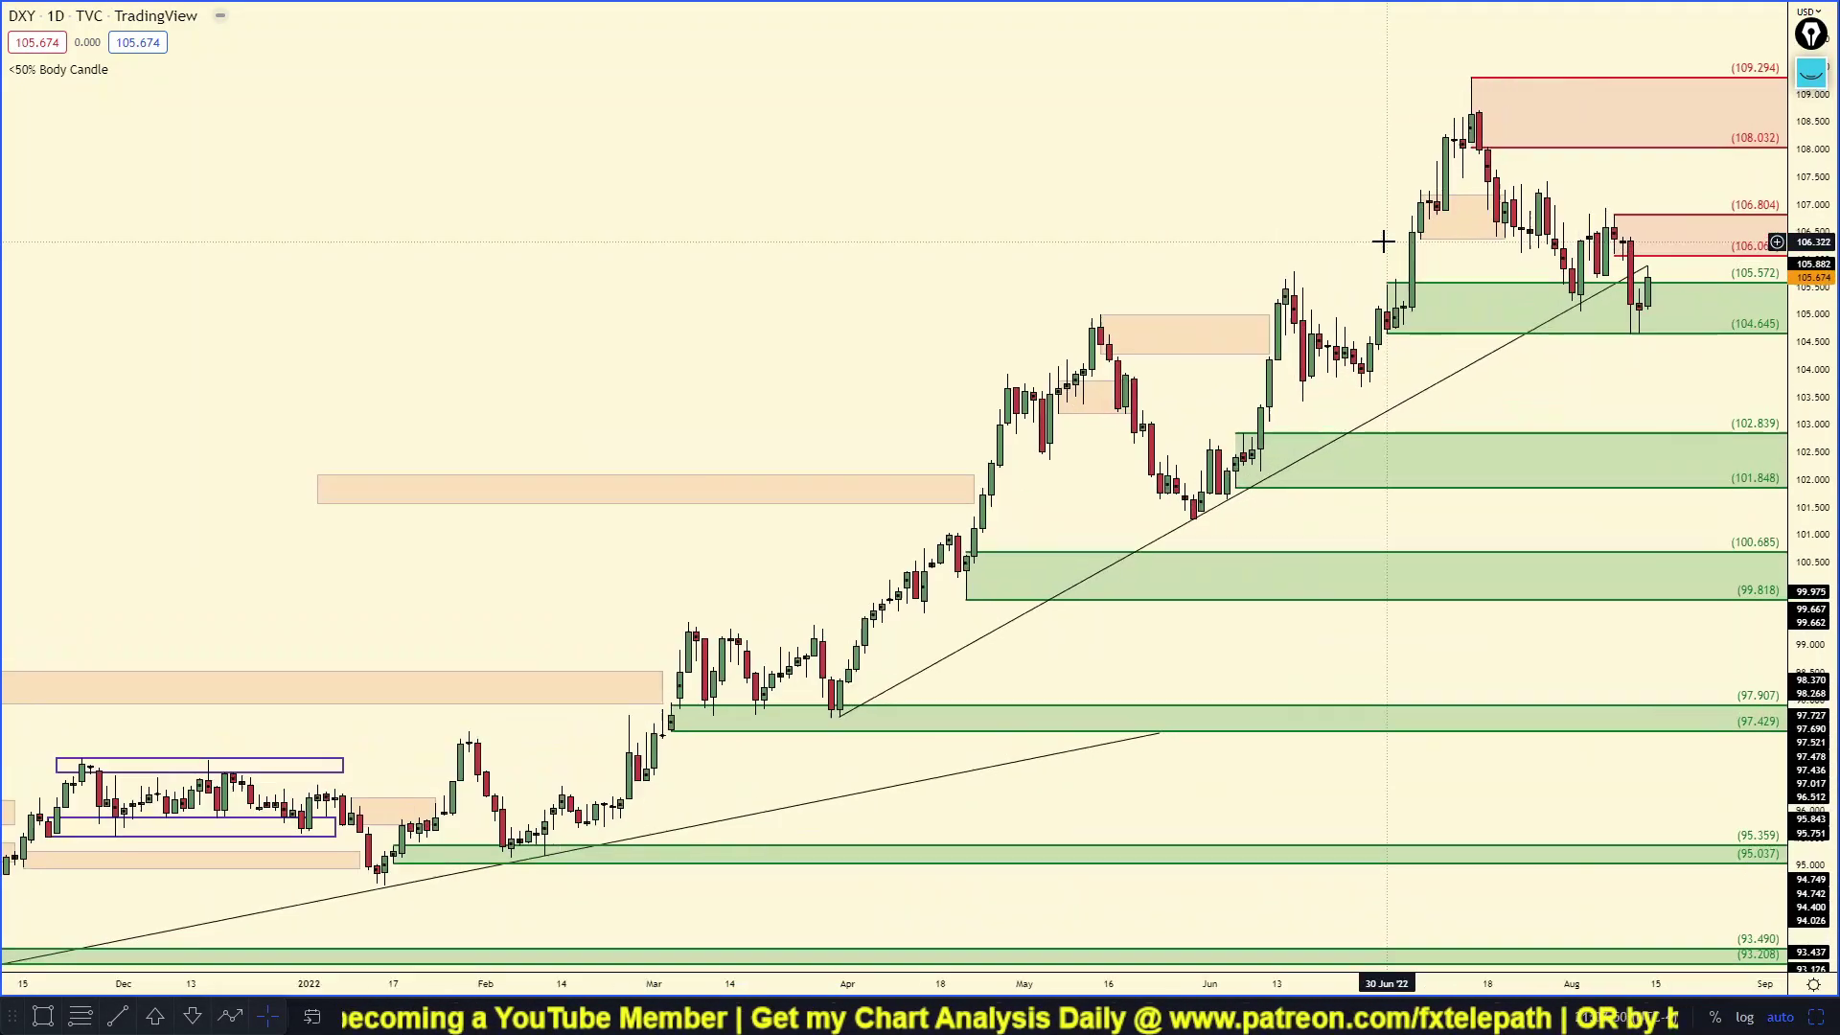
{"action": "left_click_drag", "start_coordinate": [1635, 526], "coordinate": [1396, 508]}
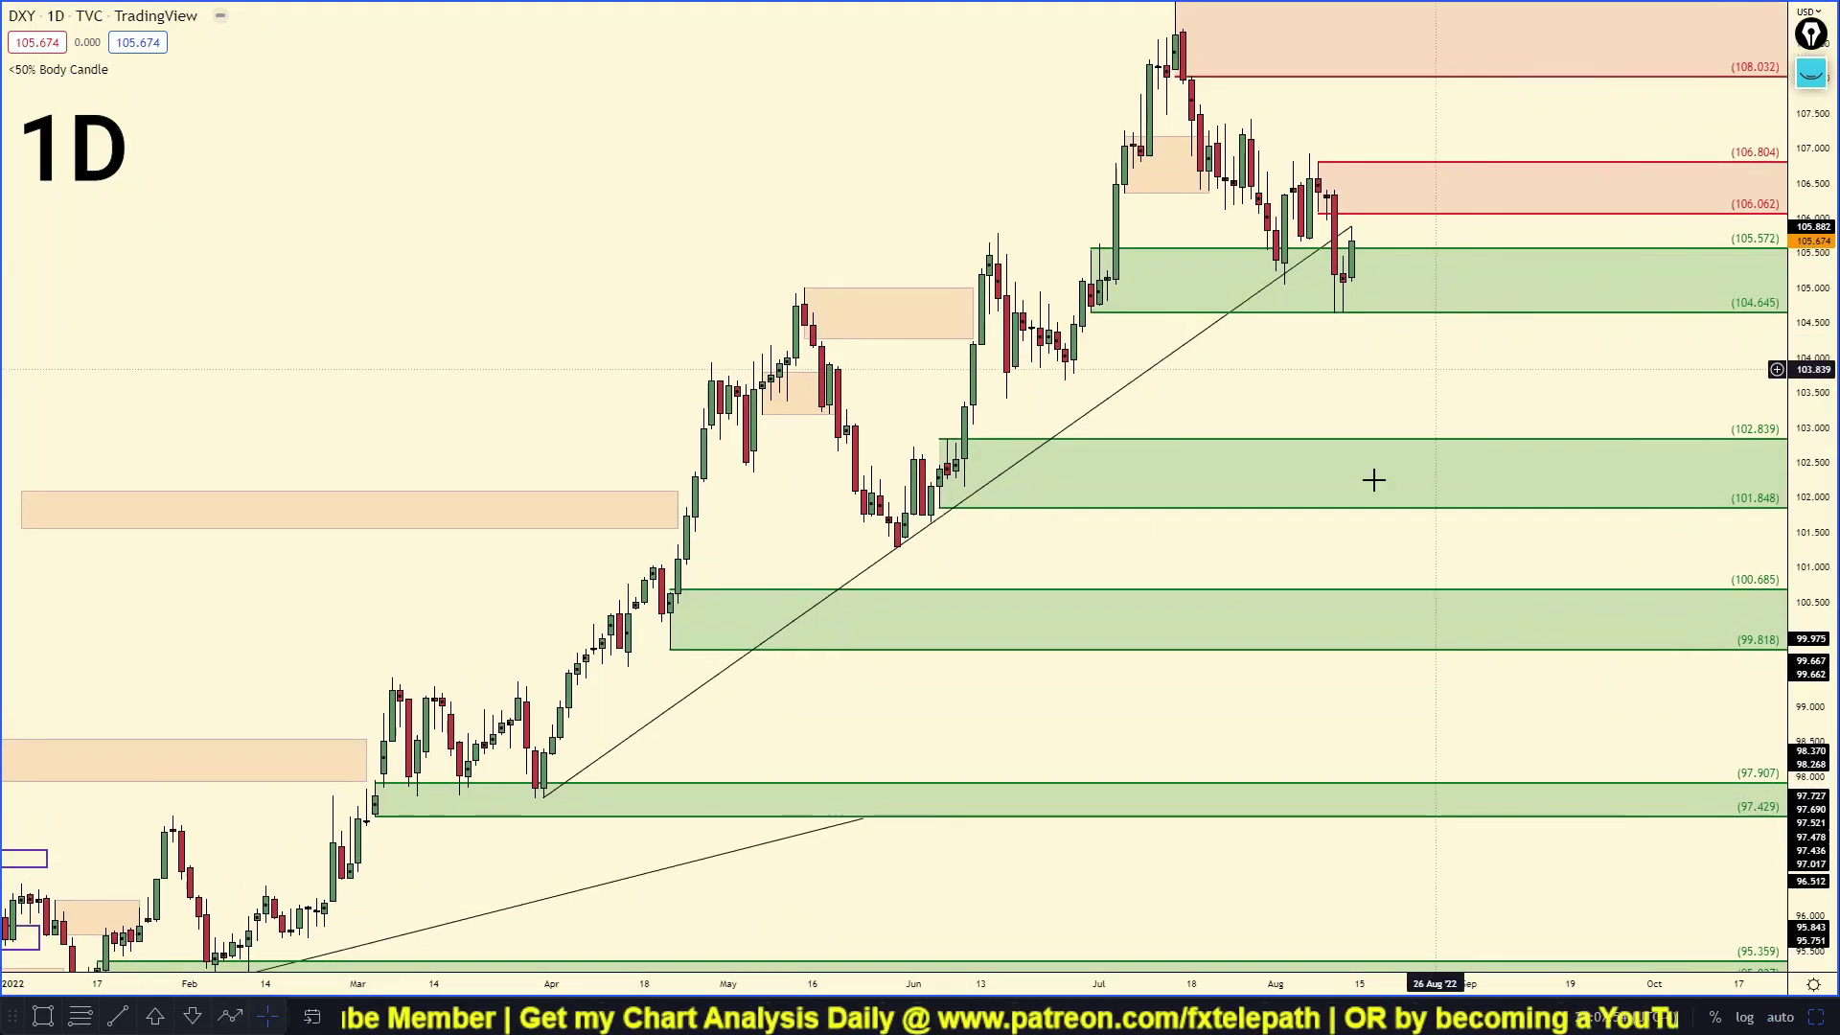
{"action": "left_click_drag", "start_coordinate": [1368, 480], "coordinate": [1177, 747]}
{"action": "scroll", "coordinate": [1177, 746], "scroll_direction": "up", "scroll_amount": 2}
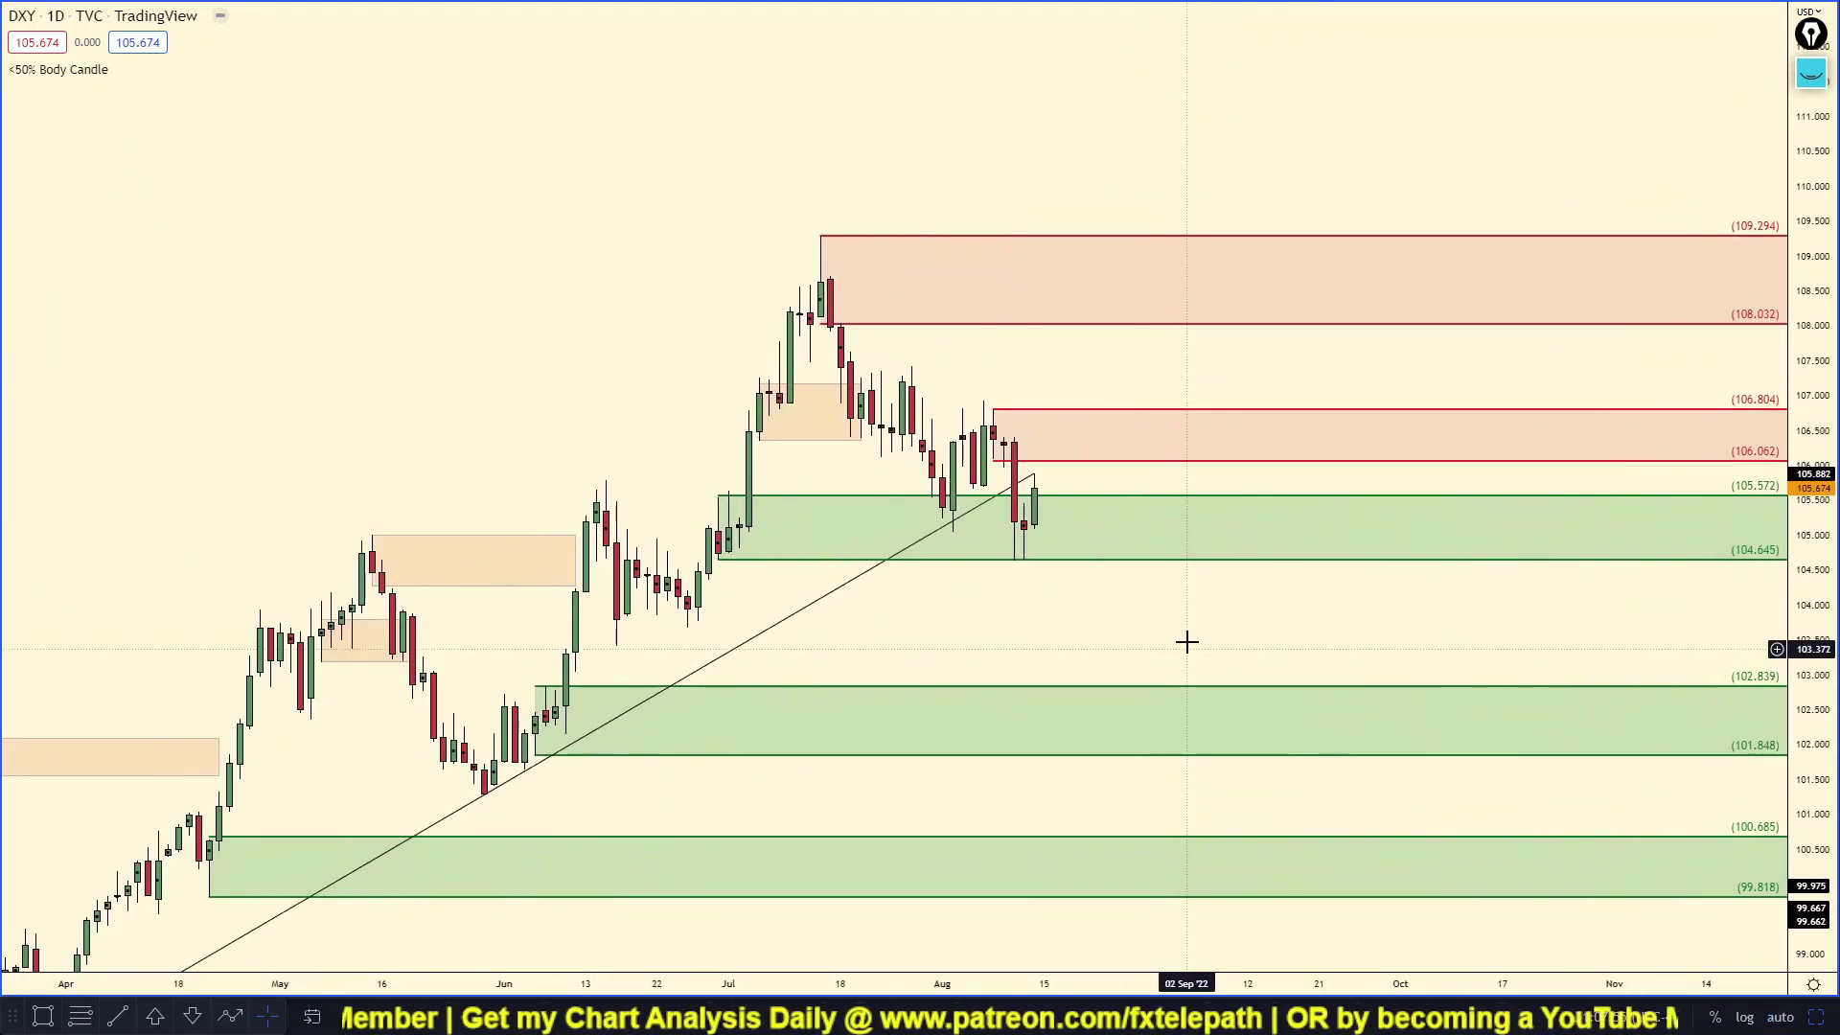
{"action": "left_click", "coordinate": [1812, 72]}
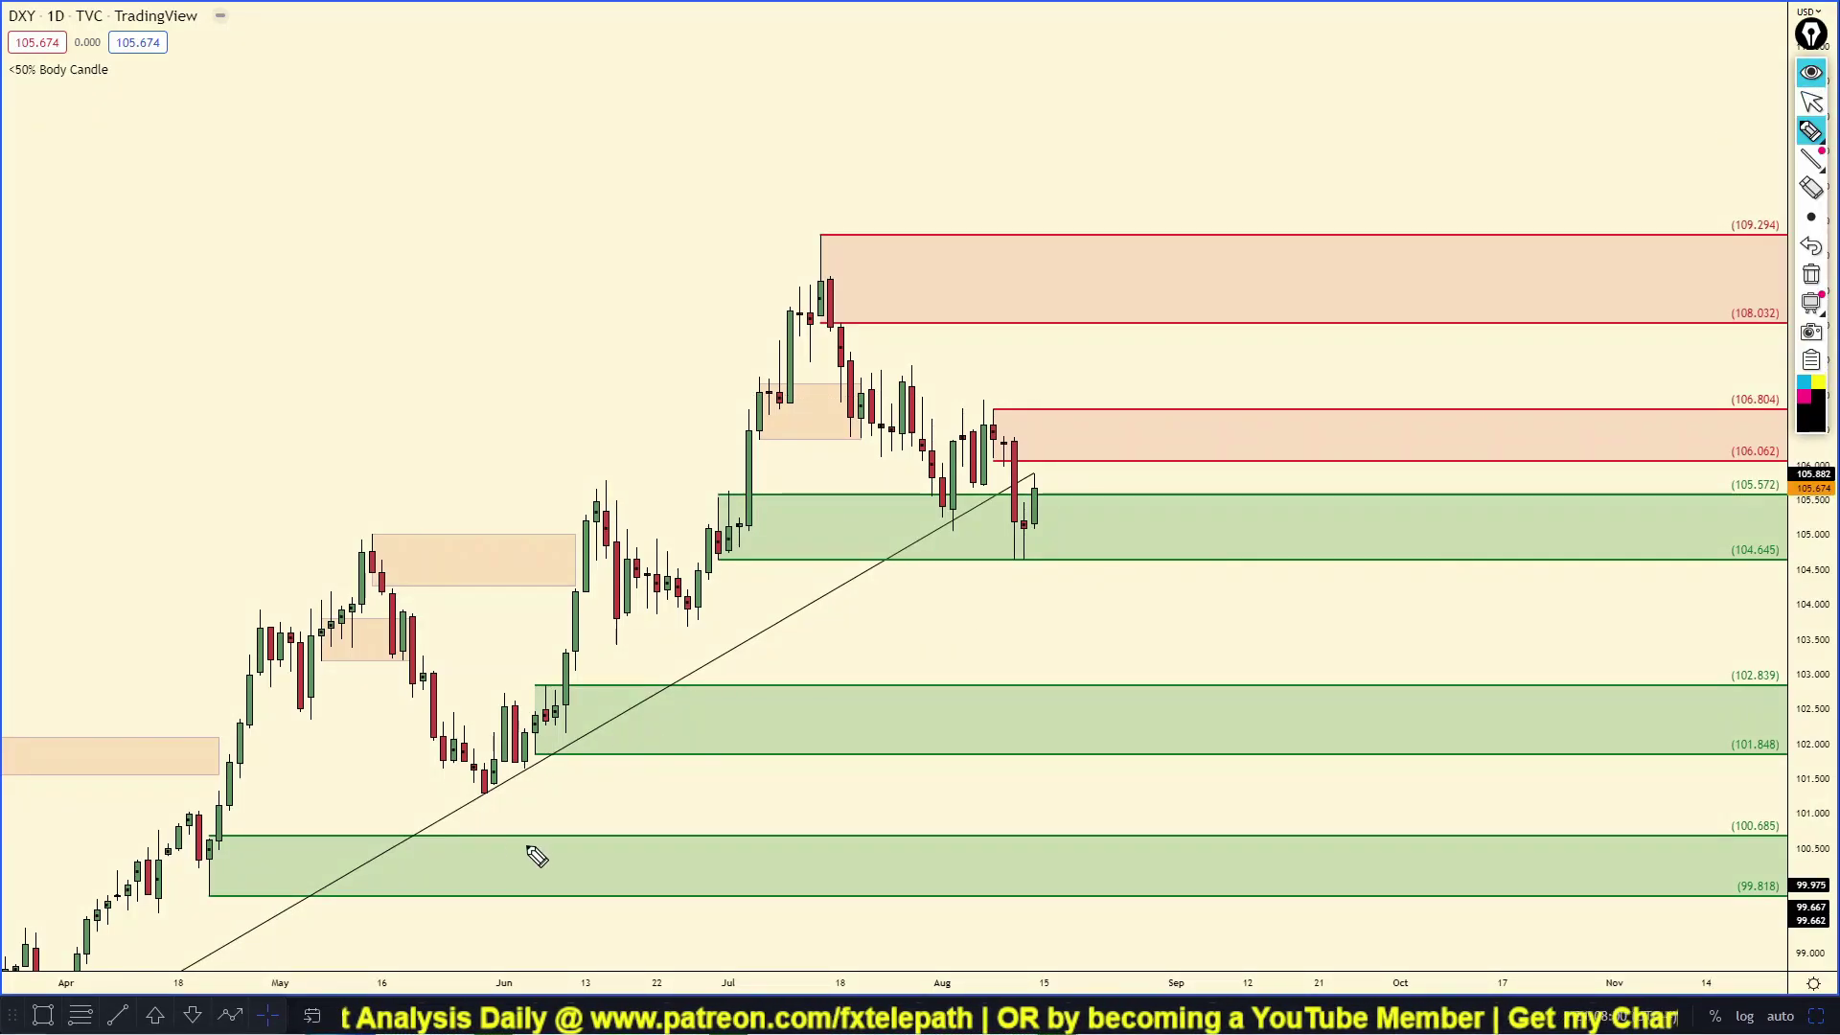
{"action": "left_click_drag", "start_coordinate": [431, 859], "coordinate": [845, 609]}
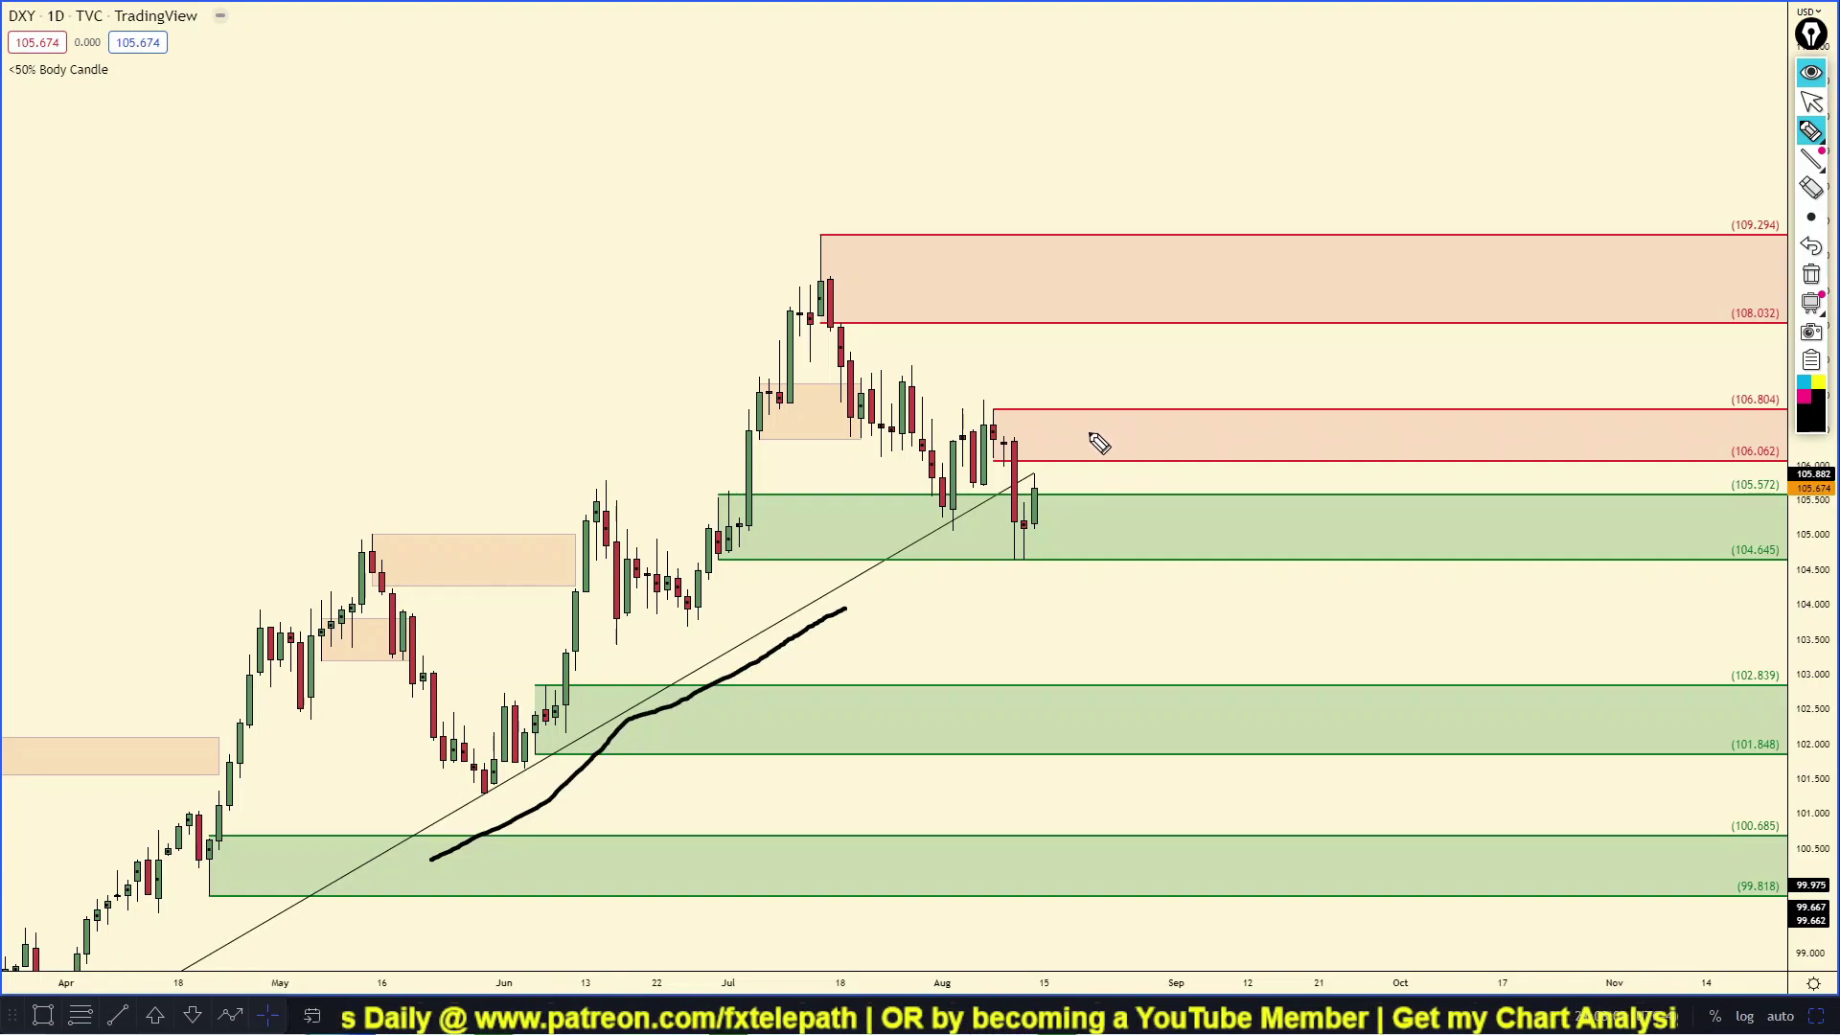
{"action": "mouse_move", "coordinate": [929, 338]}
{"action": "left_mouse_down"}
{"action": "mouse_move", "coordinate": [1023, 404]}
{"action": "mouse_move", "coordinate": [1008, 416]}
{"action": "mouse_move", "coordinate": [1061, 381]}
{"action": "left_mouse_up"}
{"action": "left_click", "coordinate": [1811, 274]}
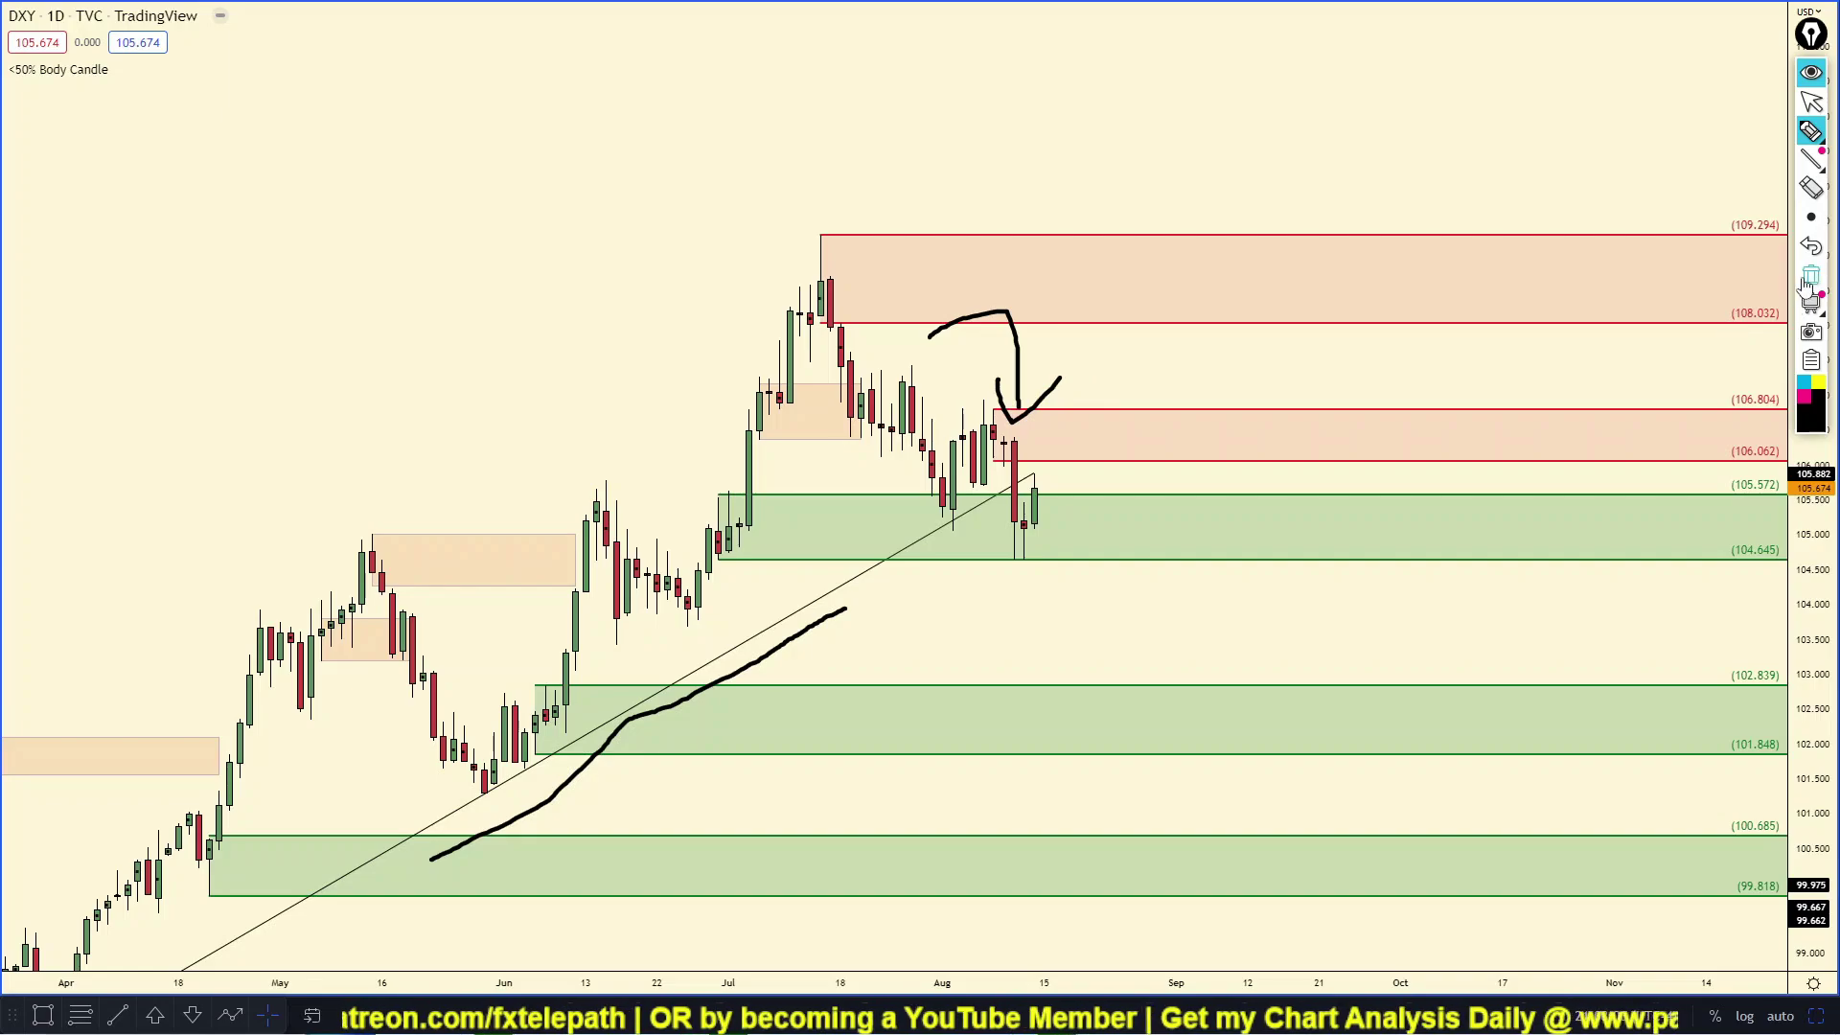
Sketch a bearish path from the 106.062–106.804 zone, replace it with a bullish path into the 108.032–109.294 zone, and clear the annotations.
{"action": "mouse_move", "coordinate": [1027, 496]}
{"action": "left_mouse_down"}
{"action": "mouse_move", "coordinate": [1093, 431]}
{"action": "mouse_move", "coordinate": [1217, 499]}
{"action": "mouse_move", "coordinate": [1333, 1002]}
{"action": "left_mouse_up"}
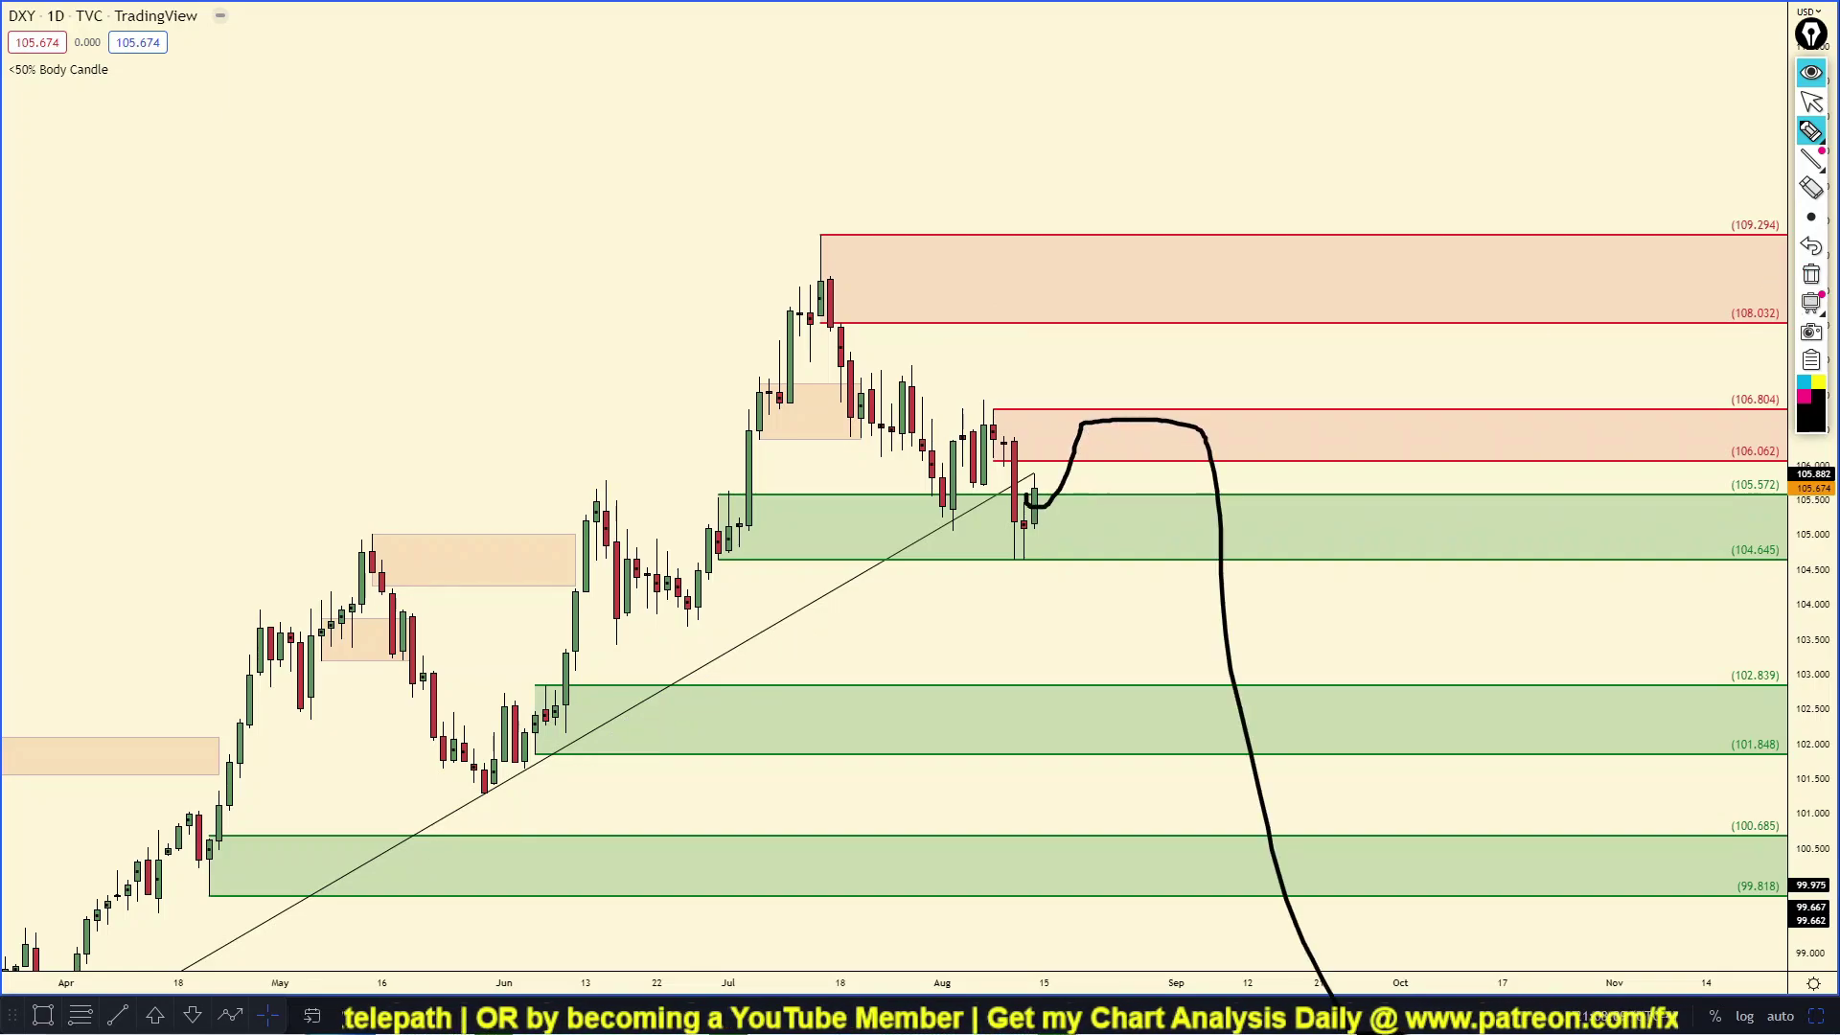
{"action": "left_click", "coordinate": [1811, 274]}
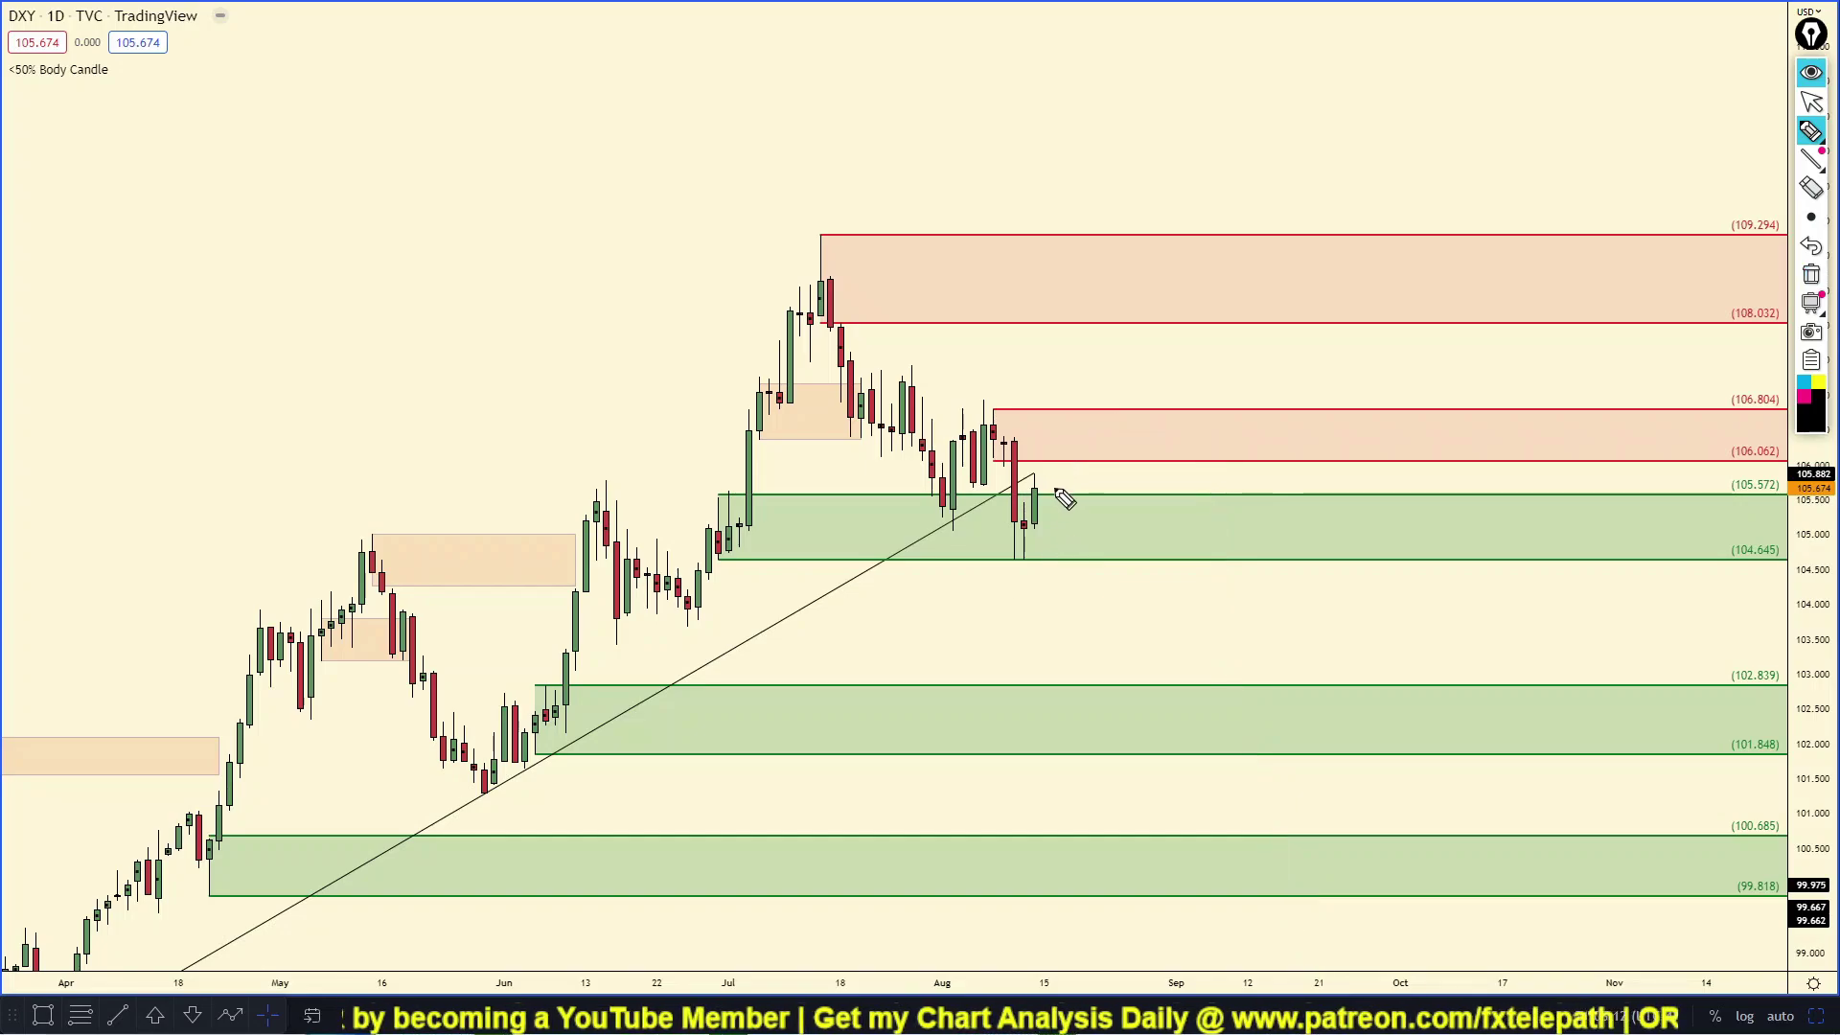
{"action": "mouse_move", "coordinate": [1035, 497]}
{"action": "left_mouse_down"}
{"action": "mouse_move", "coordinate": [1073, 445]}
{"action": "mouse_move", "coordinate": [1134, 460]}
{"action": "mouse_move", "coordinate": [1182, 300]}
{"action": "left_mouse_up"}
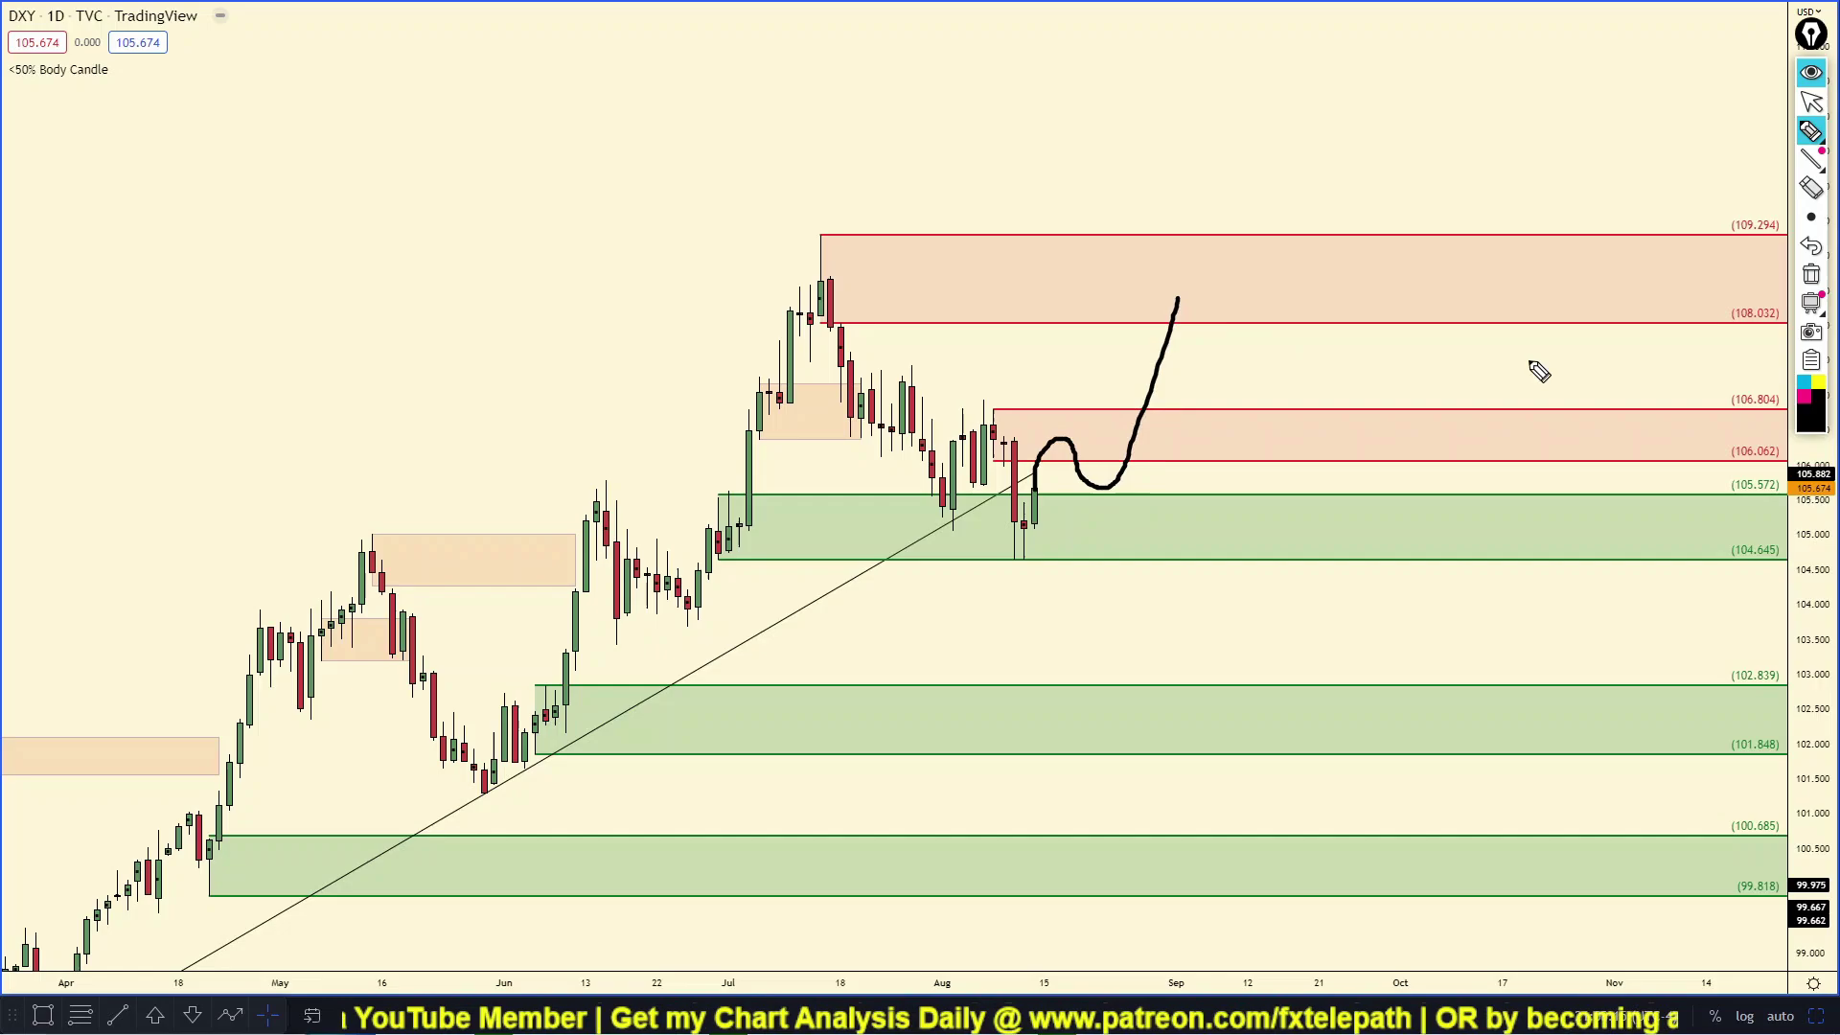
{"action": "left_click", "coordinate": [1812, 275]}
{"action": "mouse_move", "coordinate": [1821, 158]}
{"action": "left_click", "coordinate": [1811, 73]}
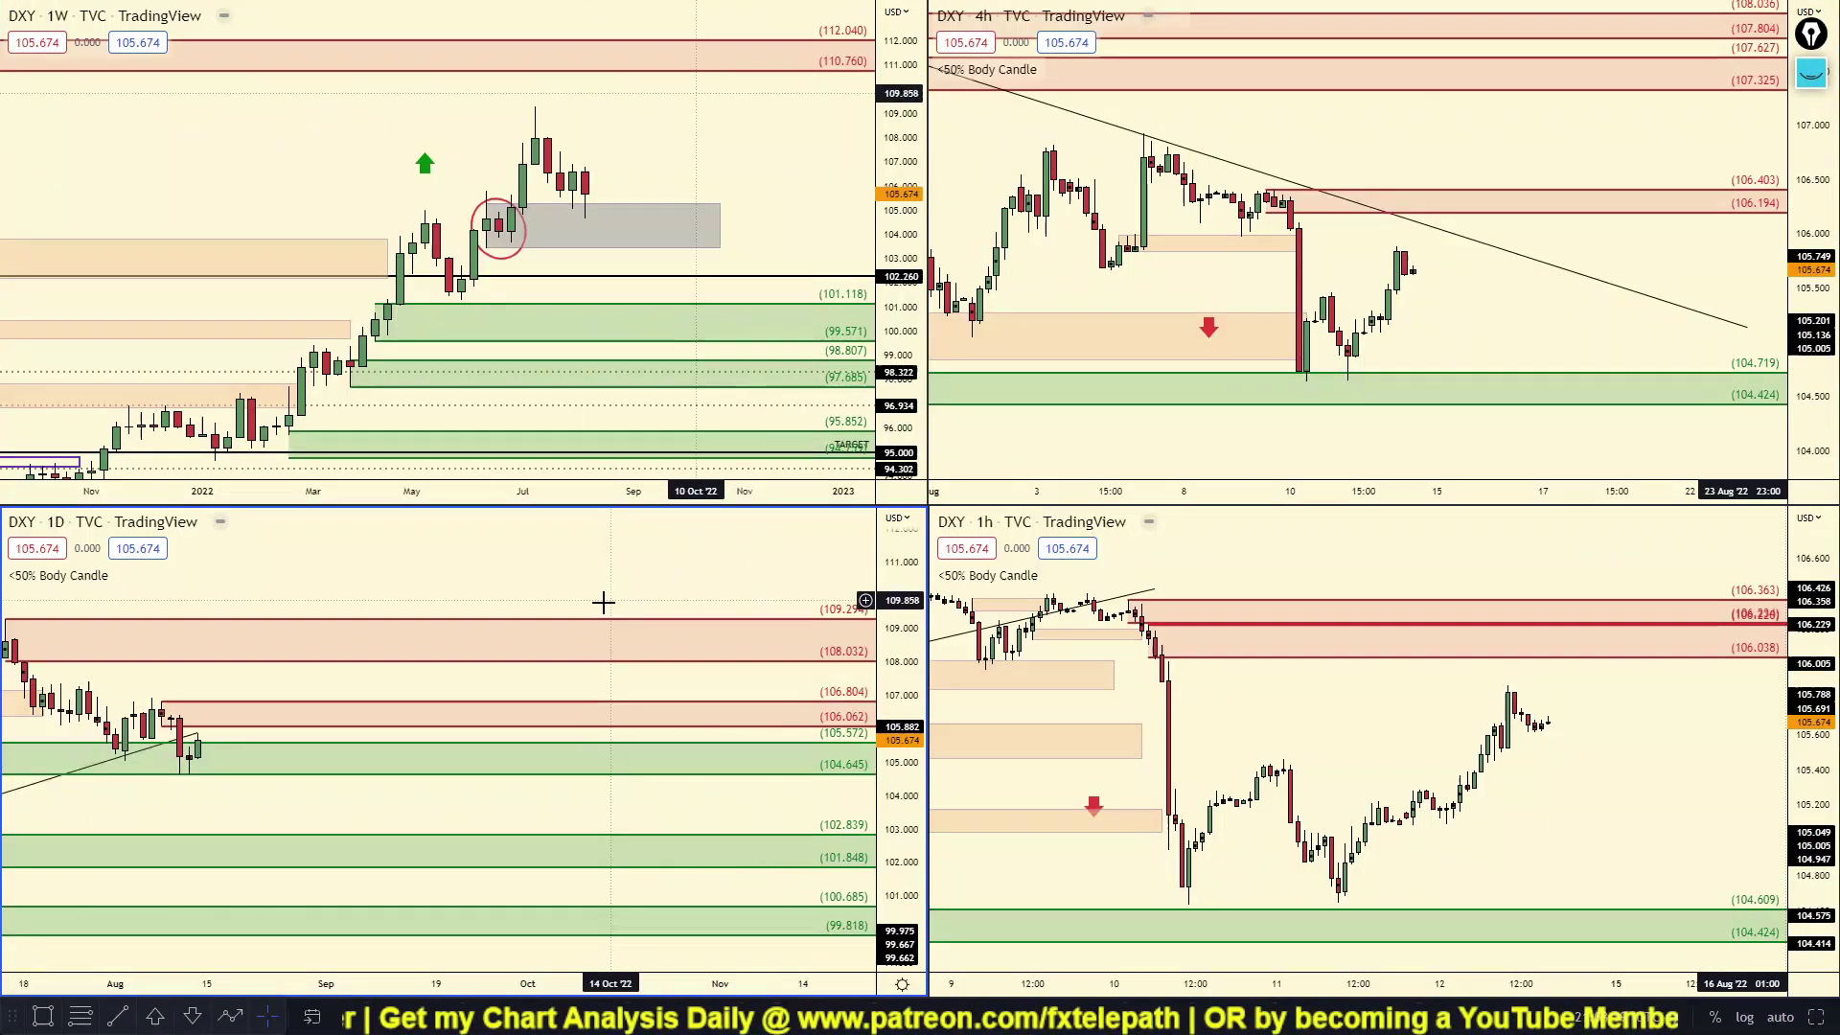
On the maximized weekly chart, sketch a curved arrow at the grey zone and a drop towards 101.118, clear them, and restore the four-chart layout.
{"action": "scroll", "coordinate": [604, 603], "scroll_direction": "down", "scroll_amount": 2}
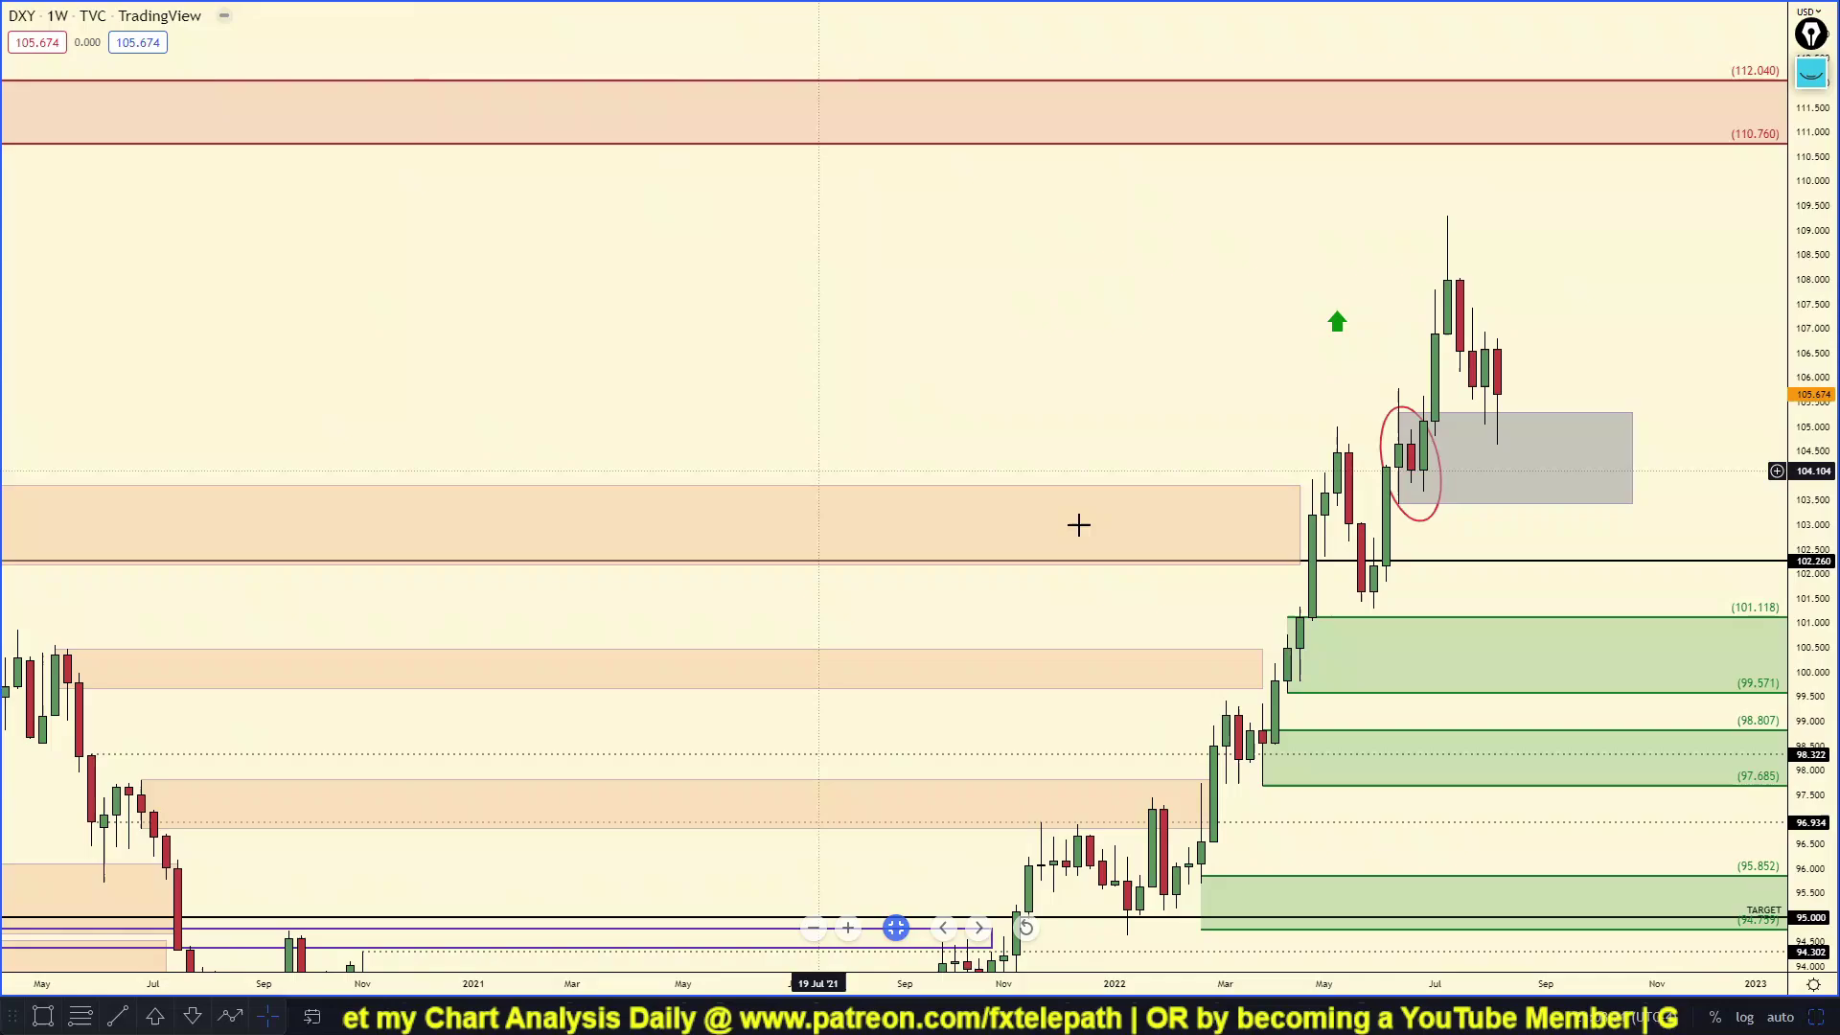
{"action": "scroll", "coordinate": [1079, 525], "scroll_direction": "up", "scroll_amount": 6}
{"action": "left_click_drag", "start_coordinate": [1814, 279], "coordinate": [1814, 329]}
{"action": "left_click_drag", "start_coordinate": [1619, 325], "coordinate": [1372, 377]}
{"action": "scroll", "coordinate": [1386, 368], "scroll_direction": "up", "scroll_amount": 2}
{"action": "left_click", "coordinate": [1812, 73]}
{"action": "mouse_move", "coordinate": [851, 629]}
{"action": "left_mouse_down"}
{"action": "mouse_move", "coordinate": [911, 561]}
{"action": "mouse_move", "coordinate": [877, 530]}
{"action": "mouse_move", "coordinate": [889, 510]}
{"action": "left_mouse_up"}
{"action": "mouse_move", "coordinate": [874, 431]}
{"action": "left_mouse_down"}
{"action": "mouse_move", "coordinate": [963, 477]}
{"action": "mouse_move", "coordinate": [991, 630]}
{"action": "left_mouse_up"}
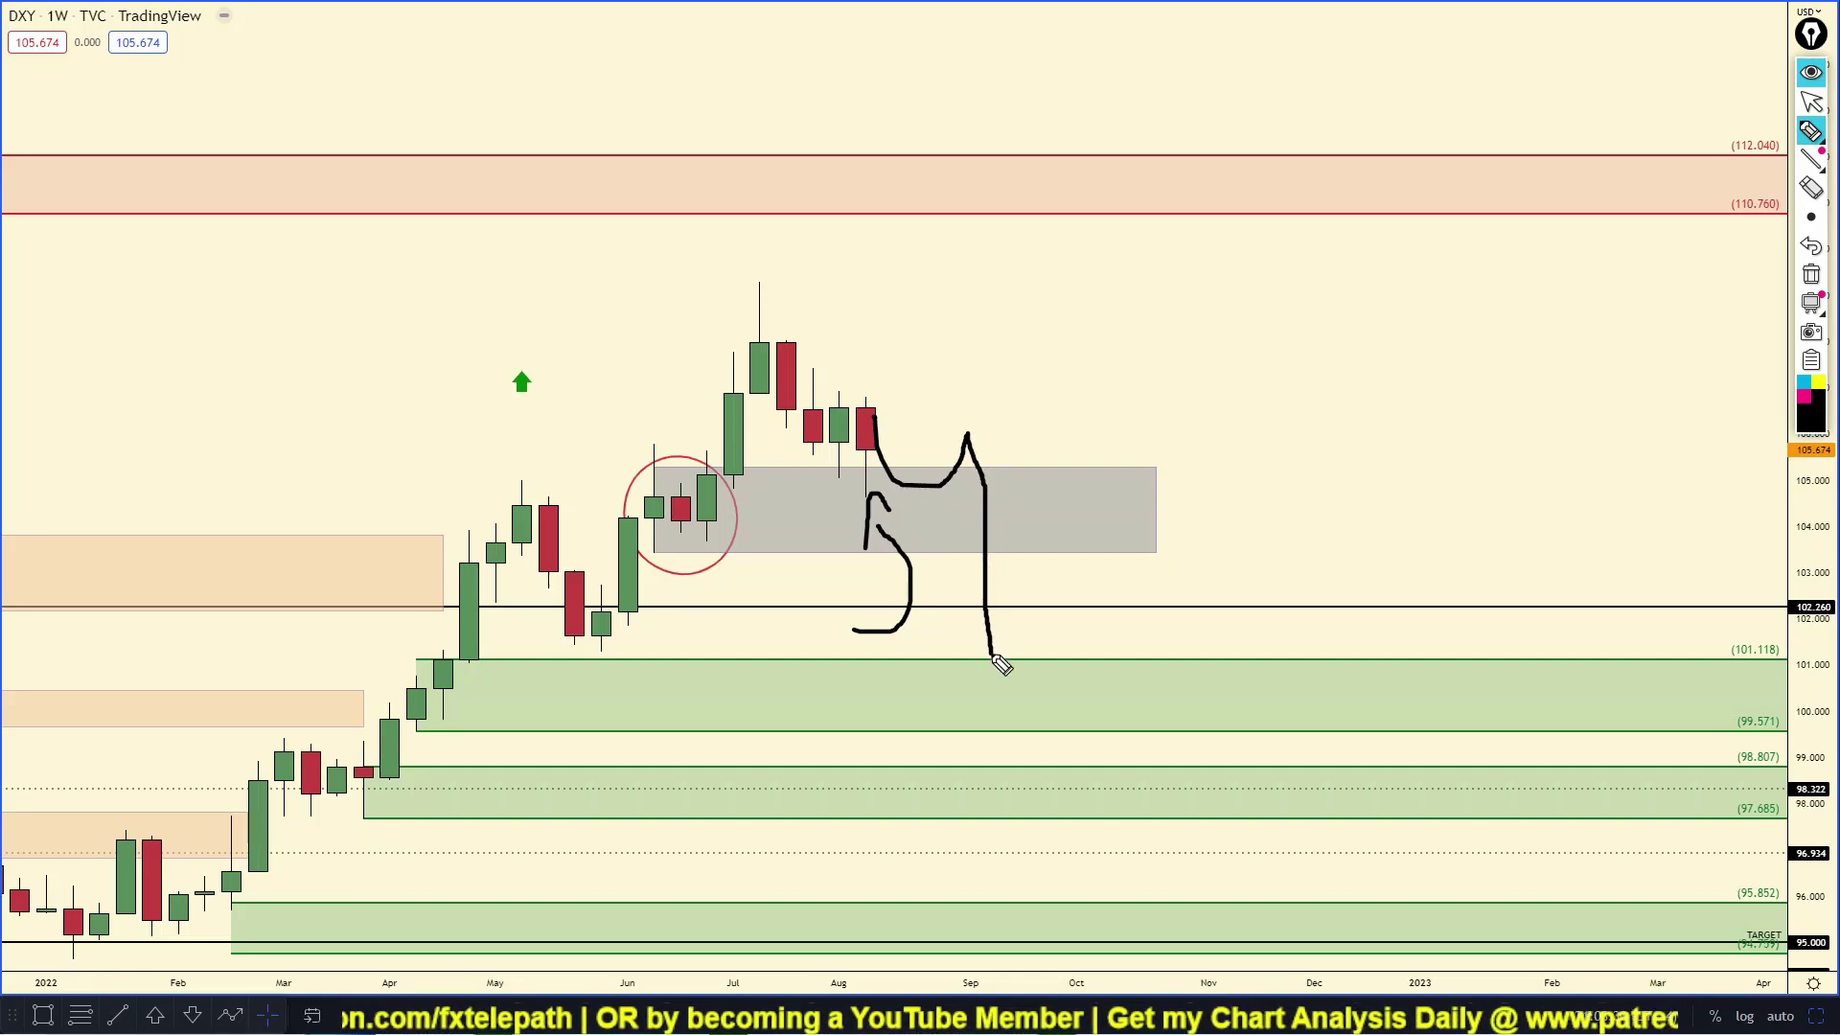
{"action": "left_click", "coordinate": [1810, 278]}
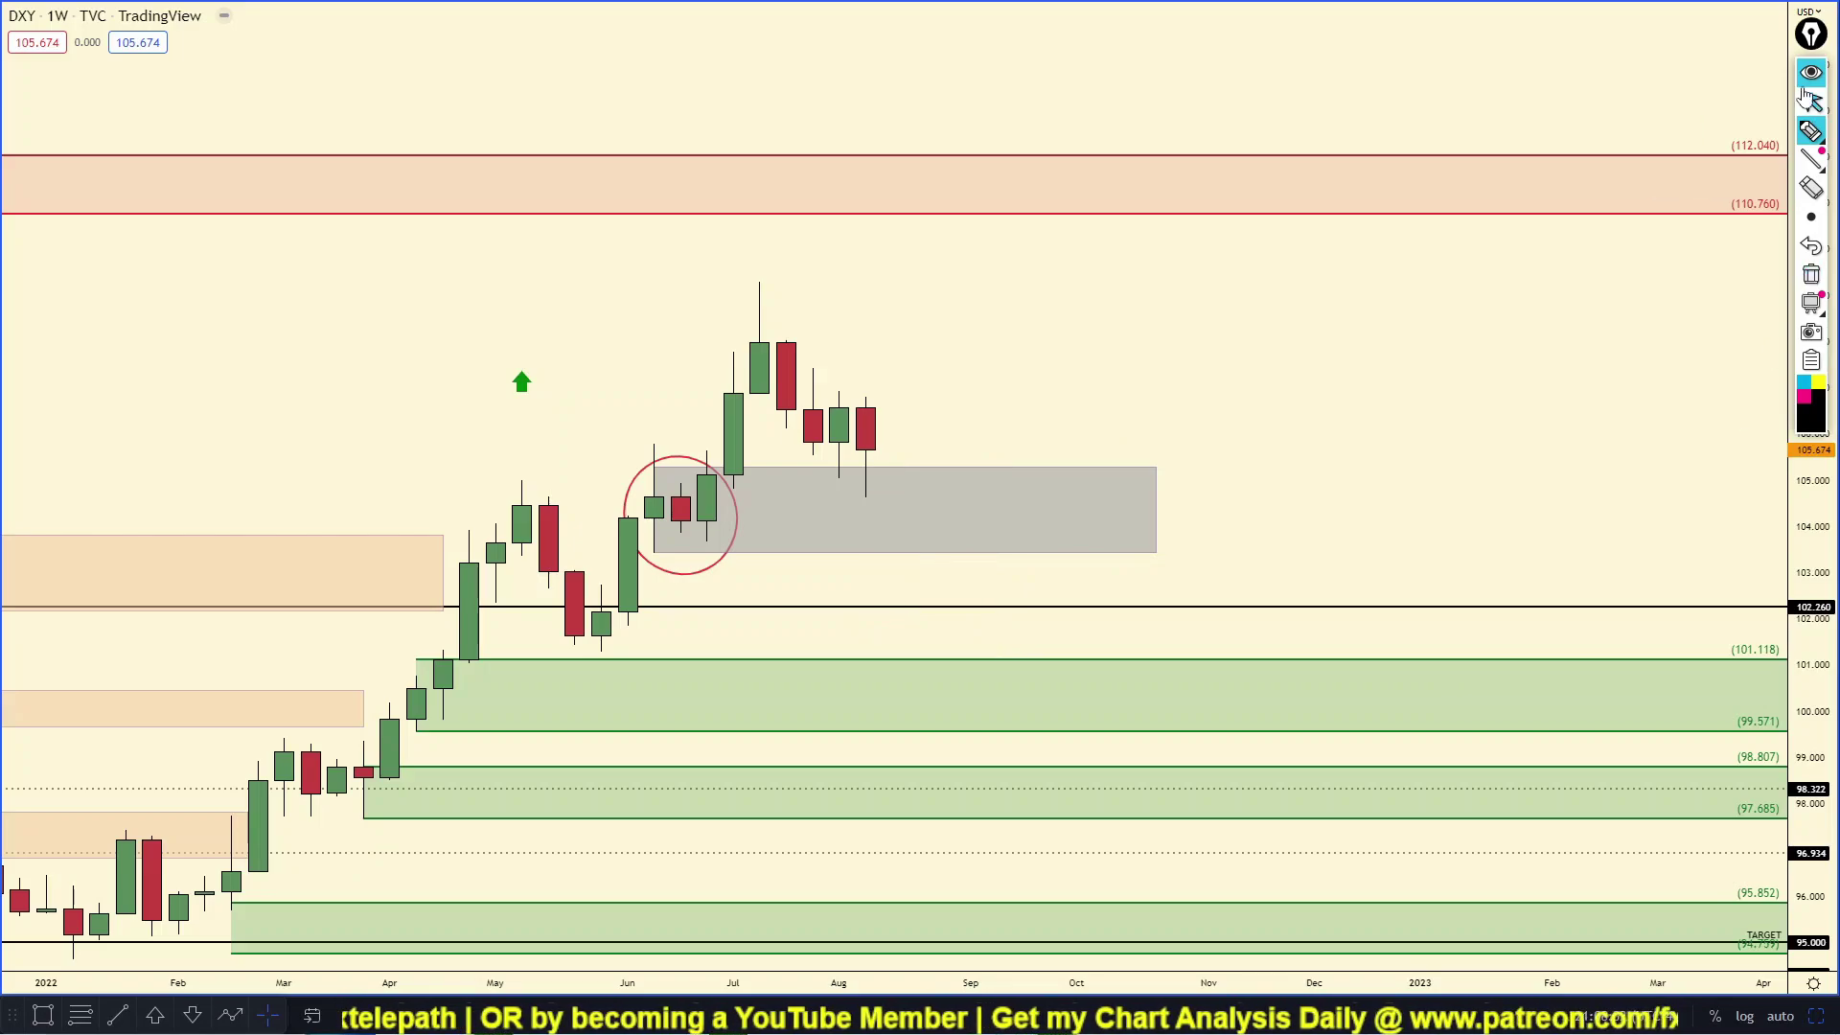
{"action": "left_click", "coordinate": [1811, 100]}
{"action": "scroll", "coordinate": [1412, 198], "scroll_direction": "down", "scroll_amount": 3}
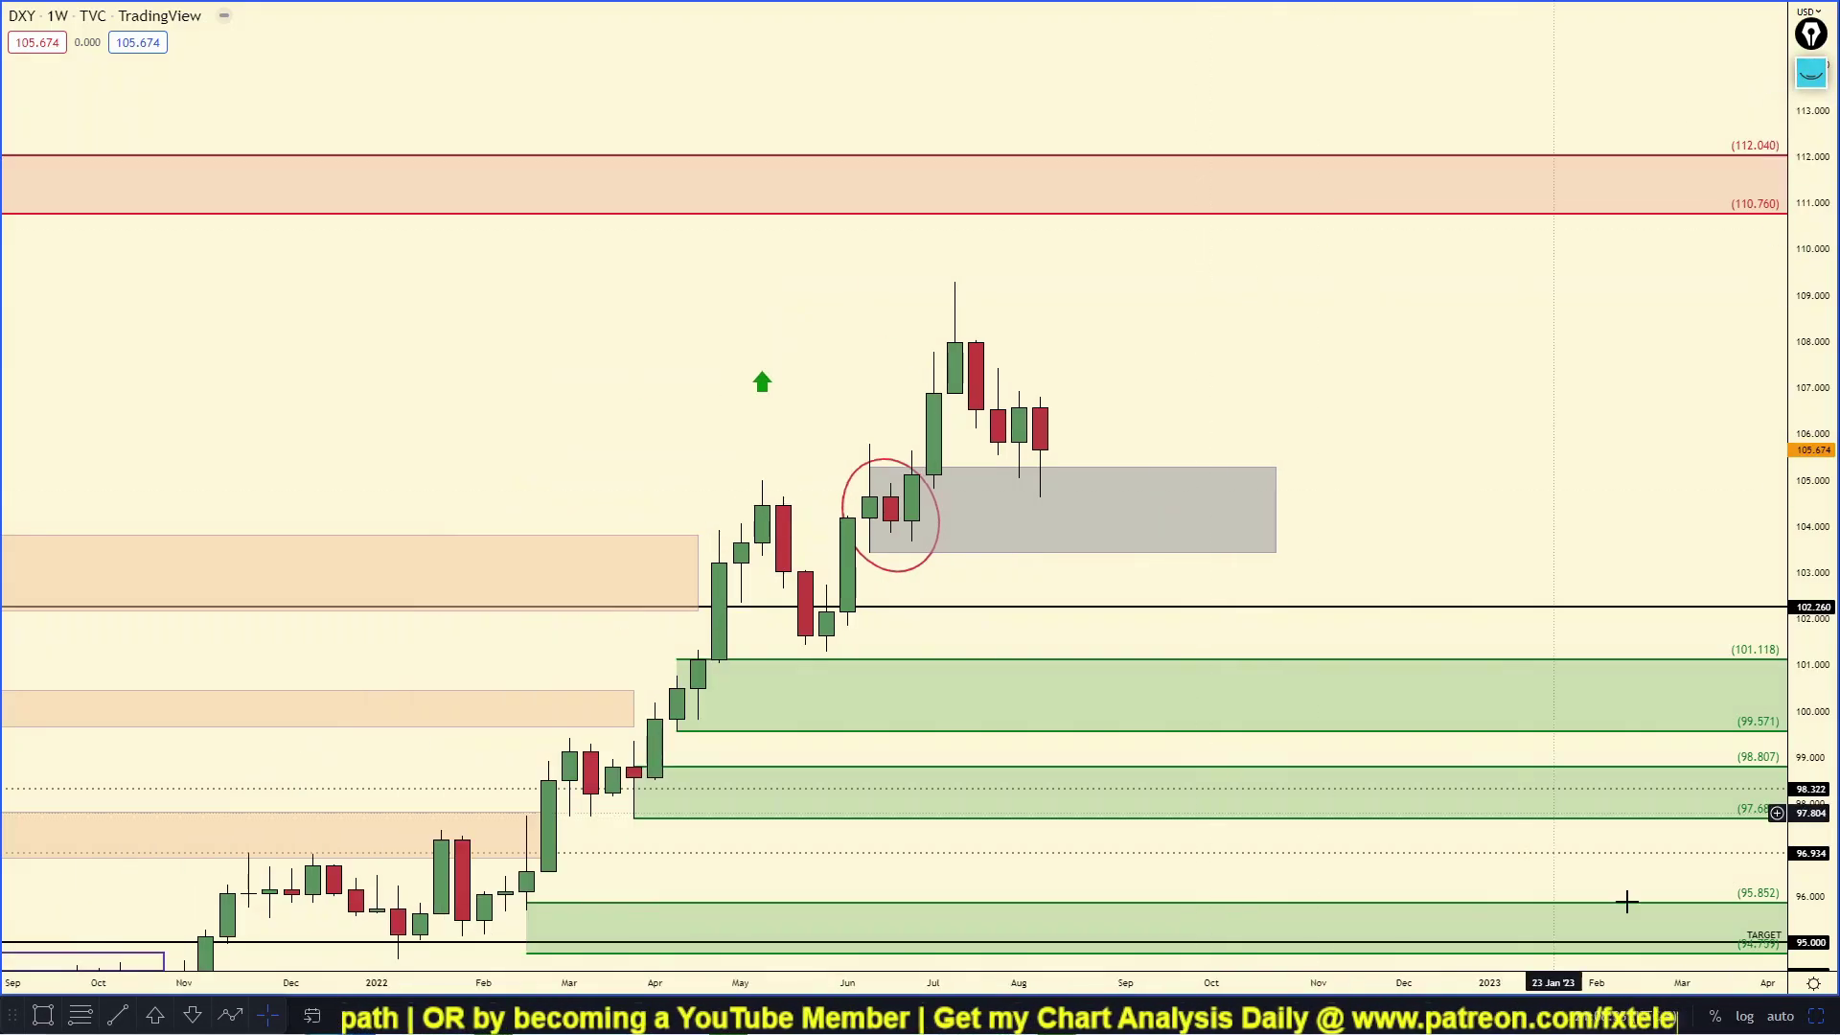
{"action": "left_click", "coordinate": [1816, 1018]}
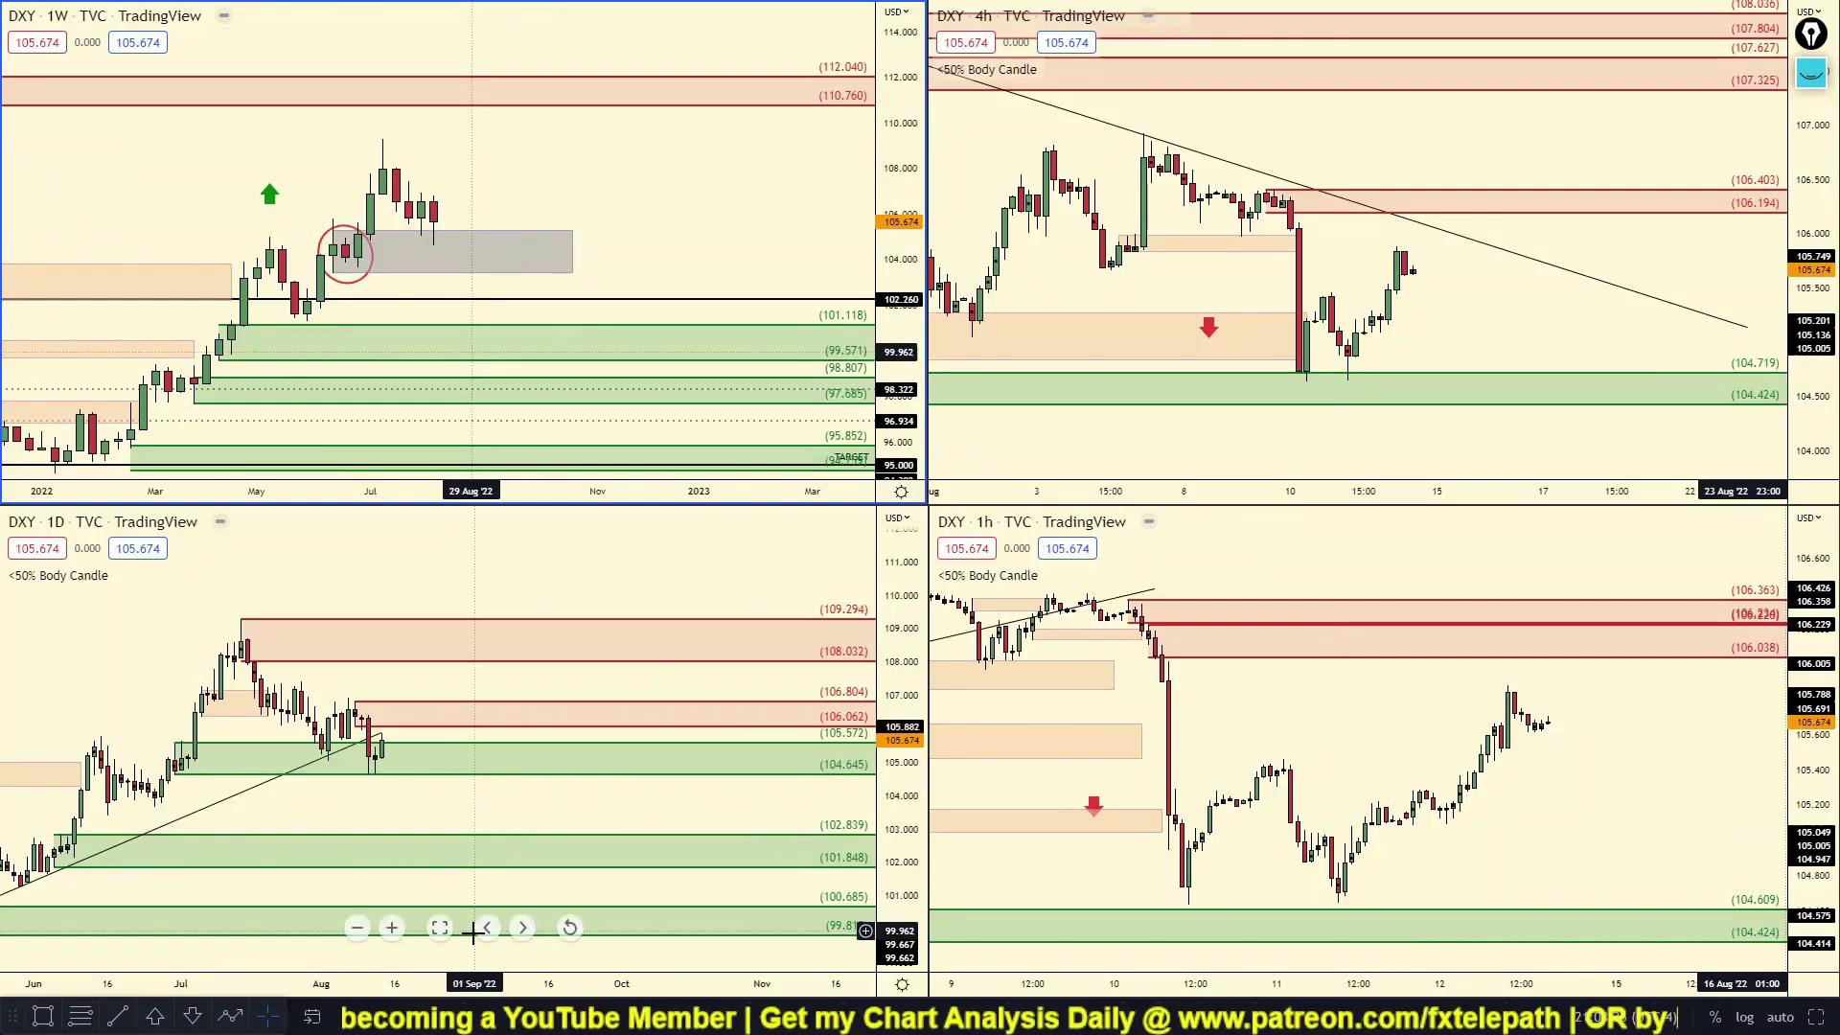
Inspect the daily chart at full size, return to the four-chart layout, and reframe recent candles with the supply and demand zones.
{"action": "left_click", "coordinate": [440, 930]}
{"action": "scroll", "coordinate": [1356, 492], "scroll_direction": "up", "scroll_amount": 4}
{"action": "scroll", "coordinate": [1260, 637], "scroll_direction": "up", "scroll_amount": 1}
{"action": "left_click_drag", "start_coordinate": [1252, 629], "coordinate": [1262, 659]}
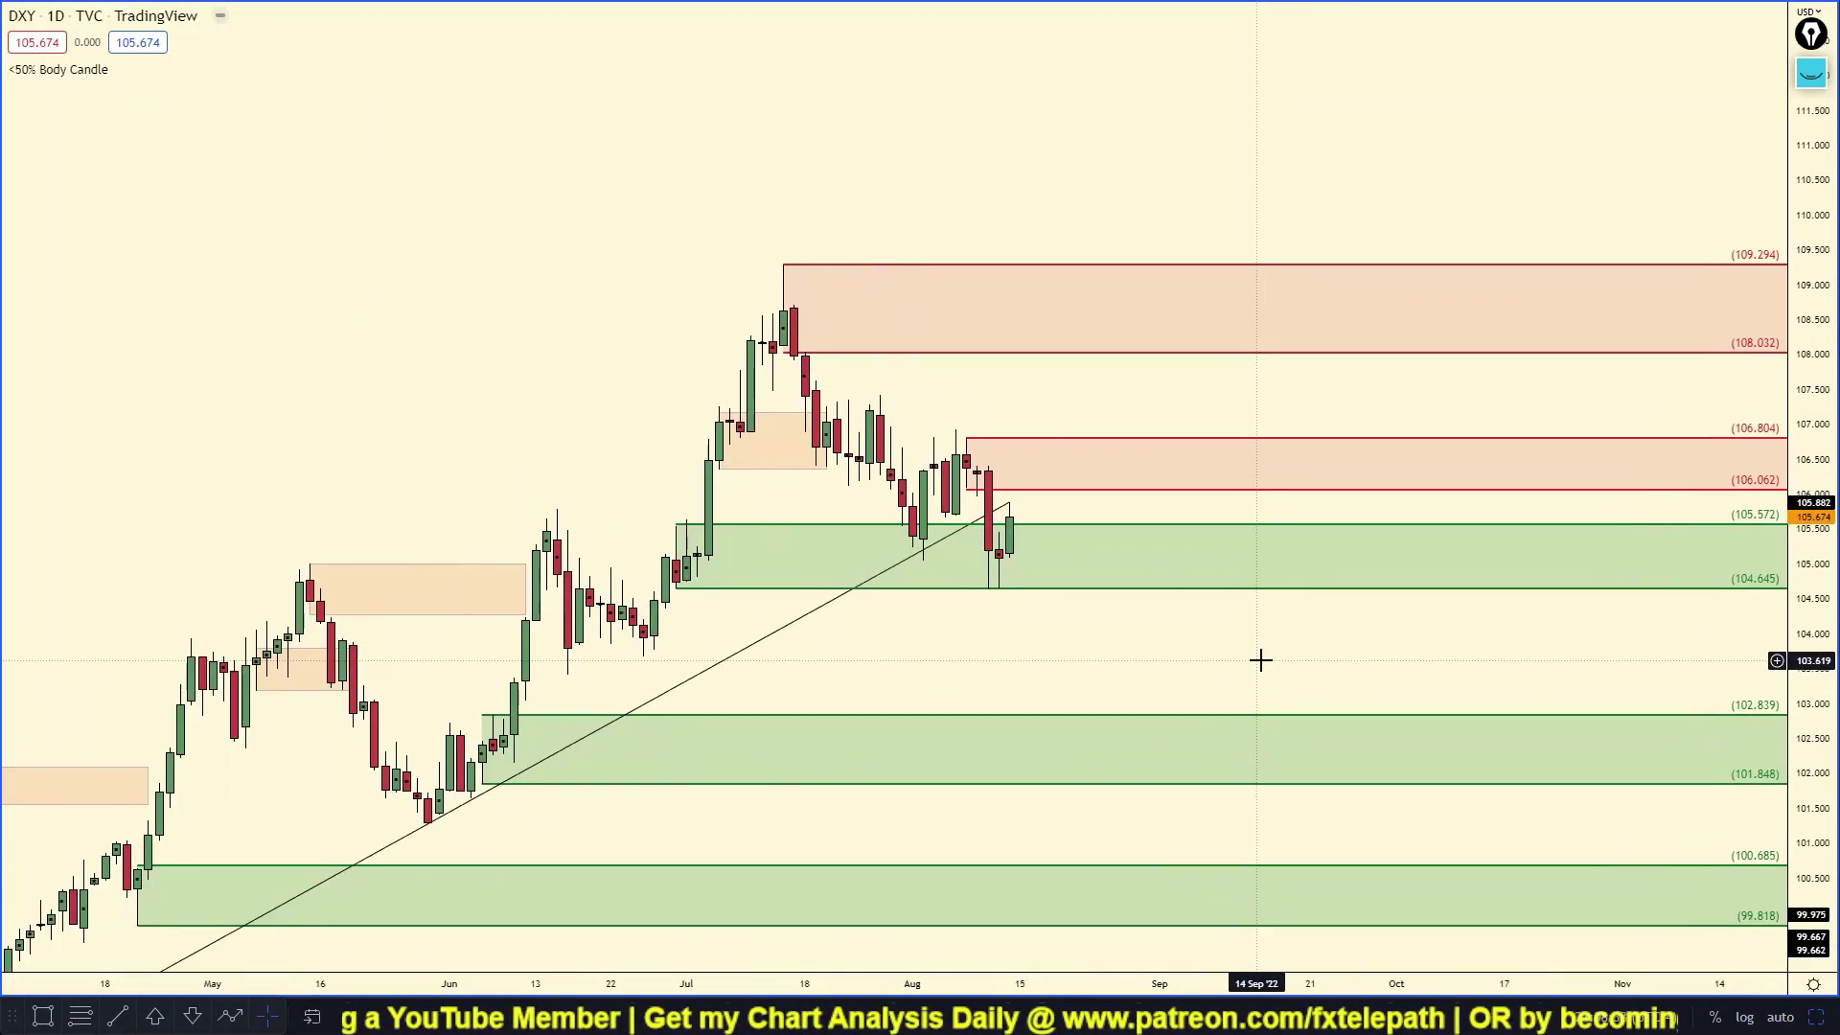
{"action": "left_click", "coordinate": [1818, 1019]}
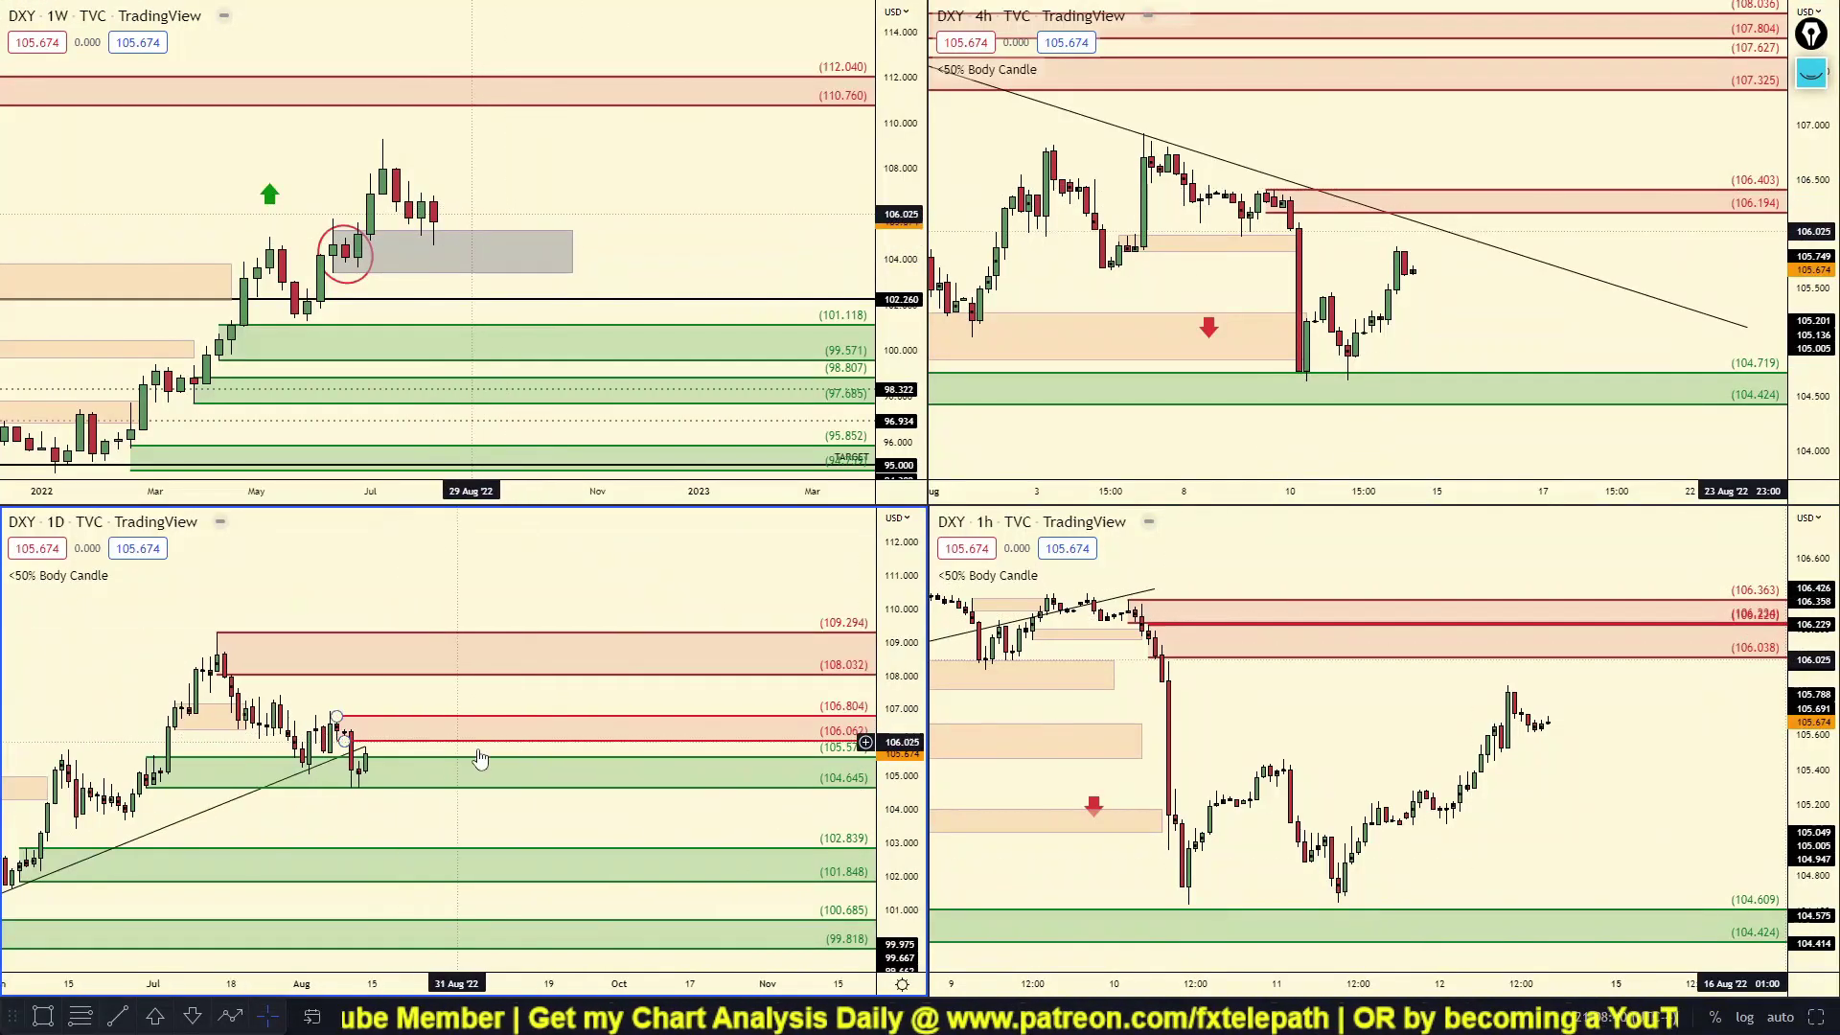
{"action": "left_click_drag", "start_coordinate": [475, 808], "coordinate": [721, 839]}
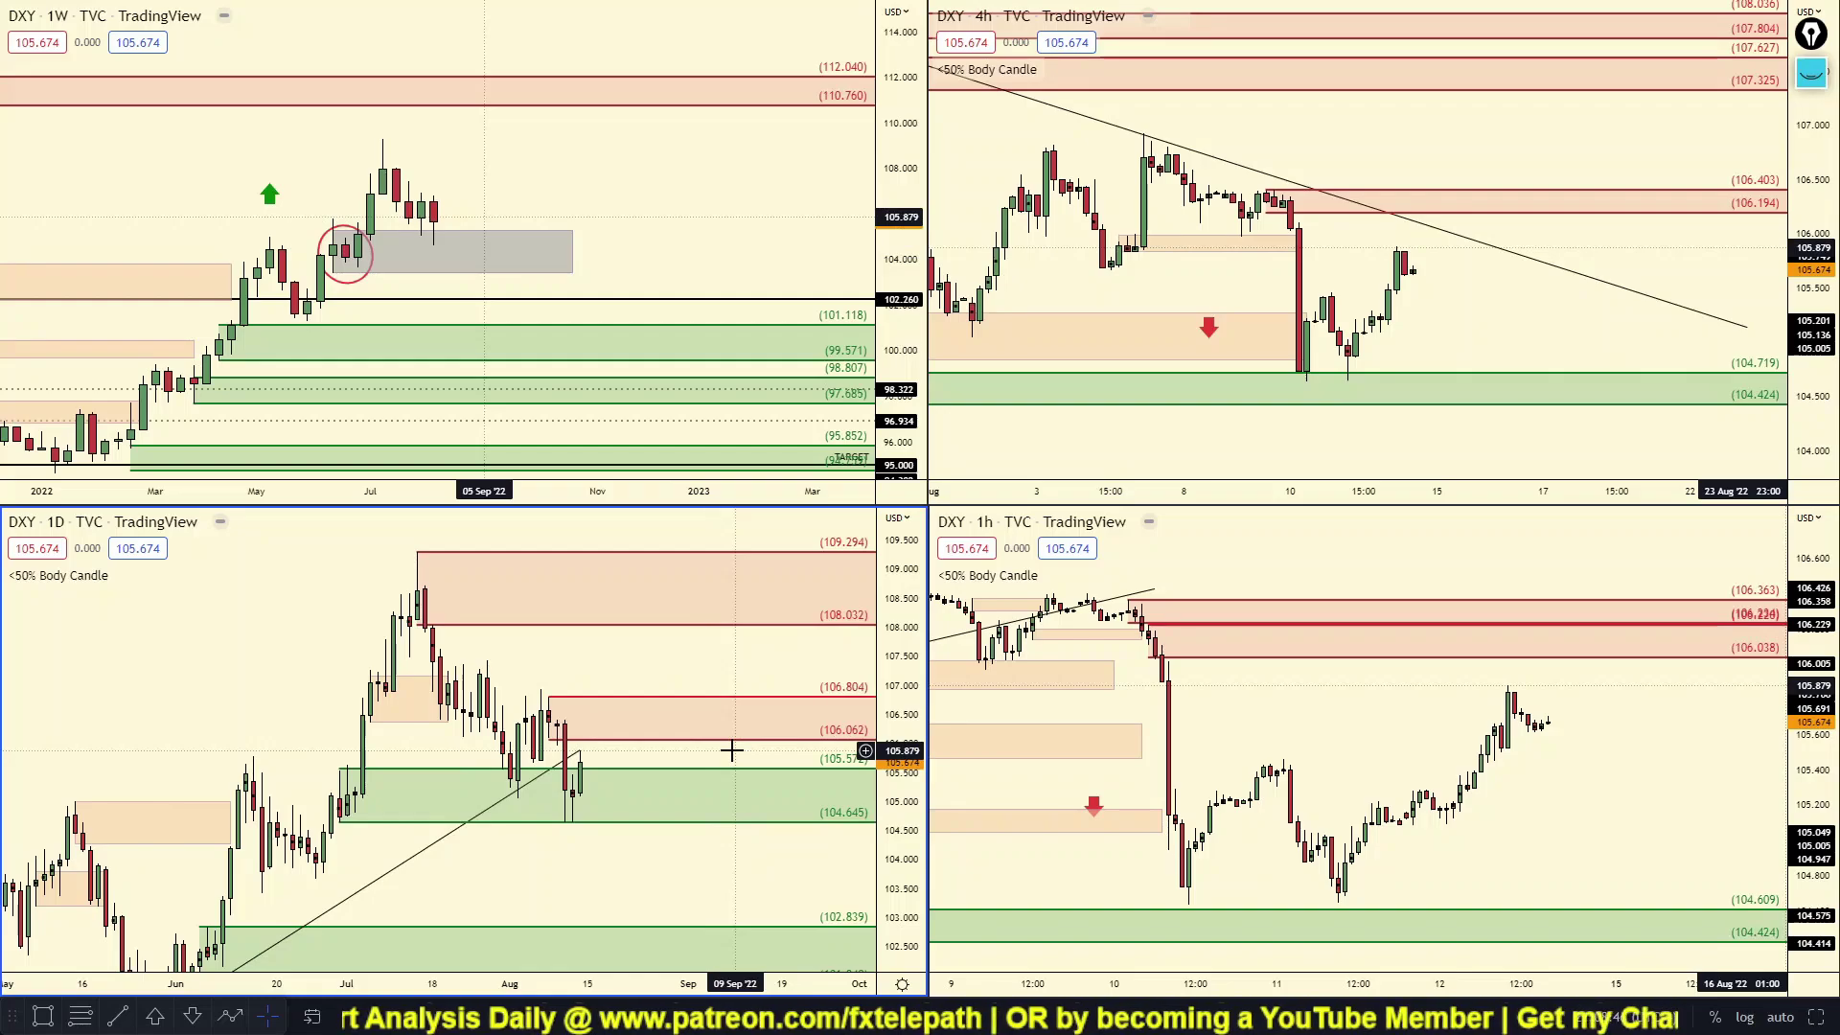
{"action": "left_click_drag", "start_coordinate": [894, 658], "coordinate": [893, 713]}
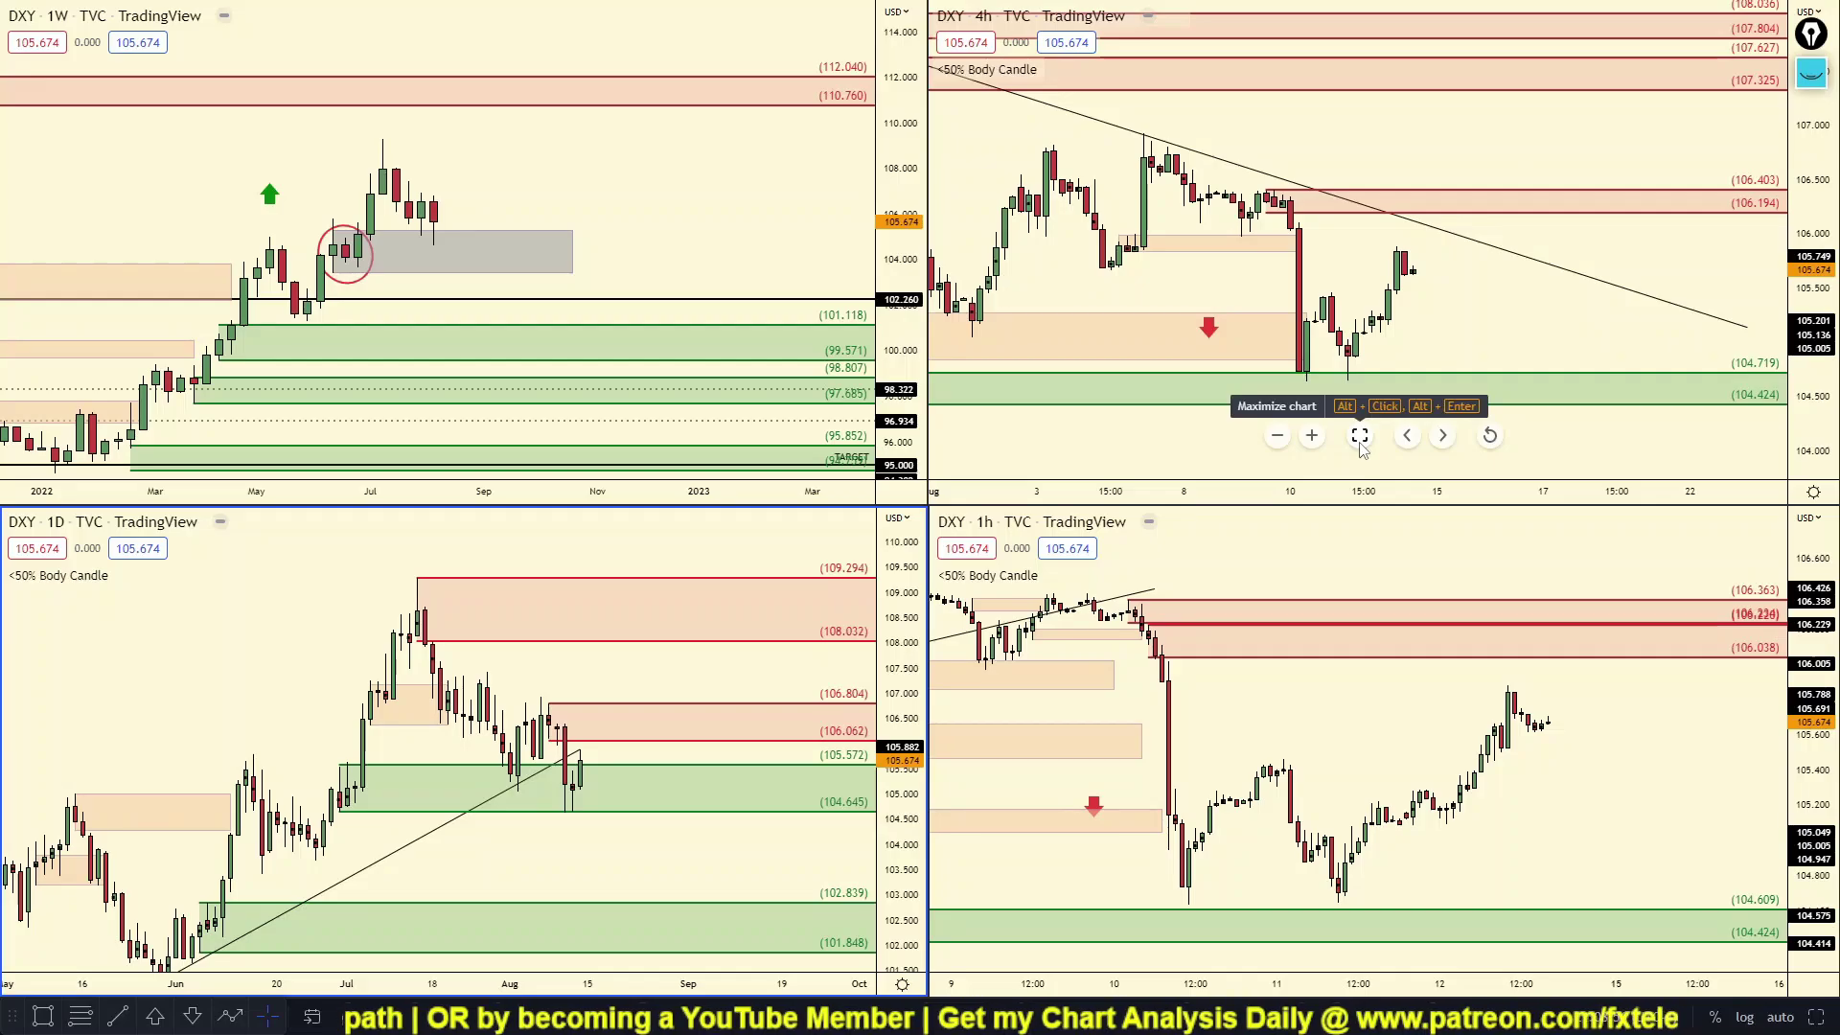
On the maximized 4h chart, sketch a falling stroke above the trendline and an arrow onto the 106.194–106.403 zone, and clear both.
{"action": "left_click", "coordinate": [1360, 437]}
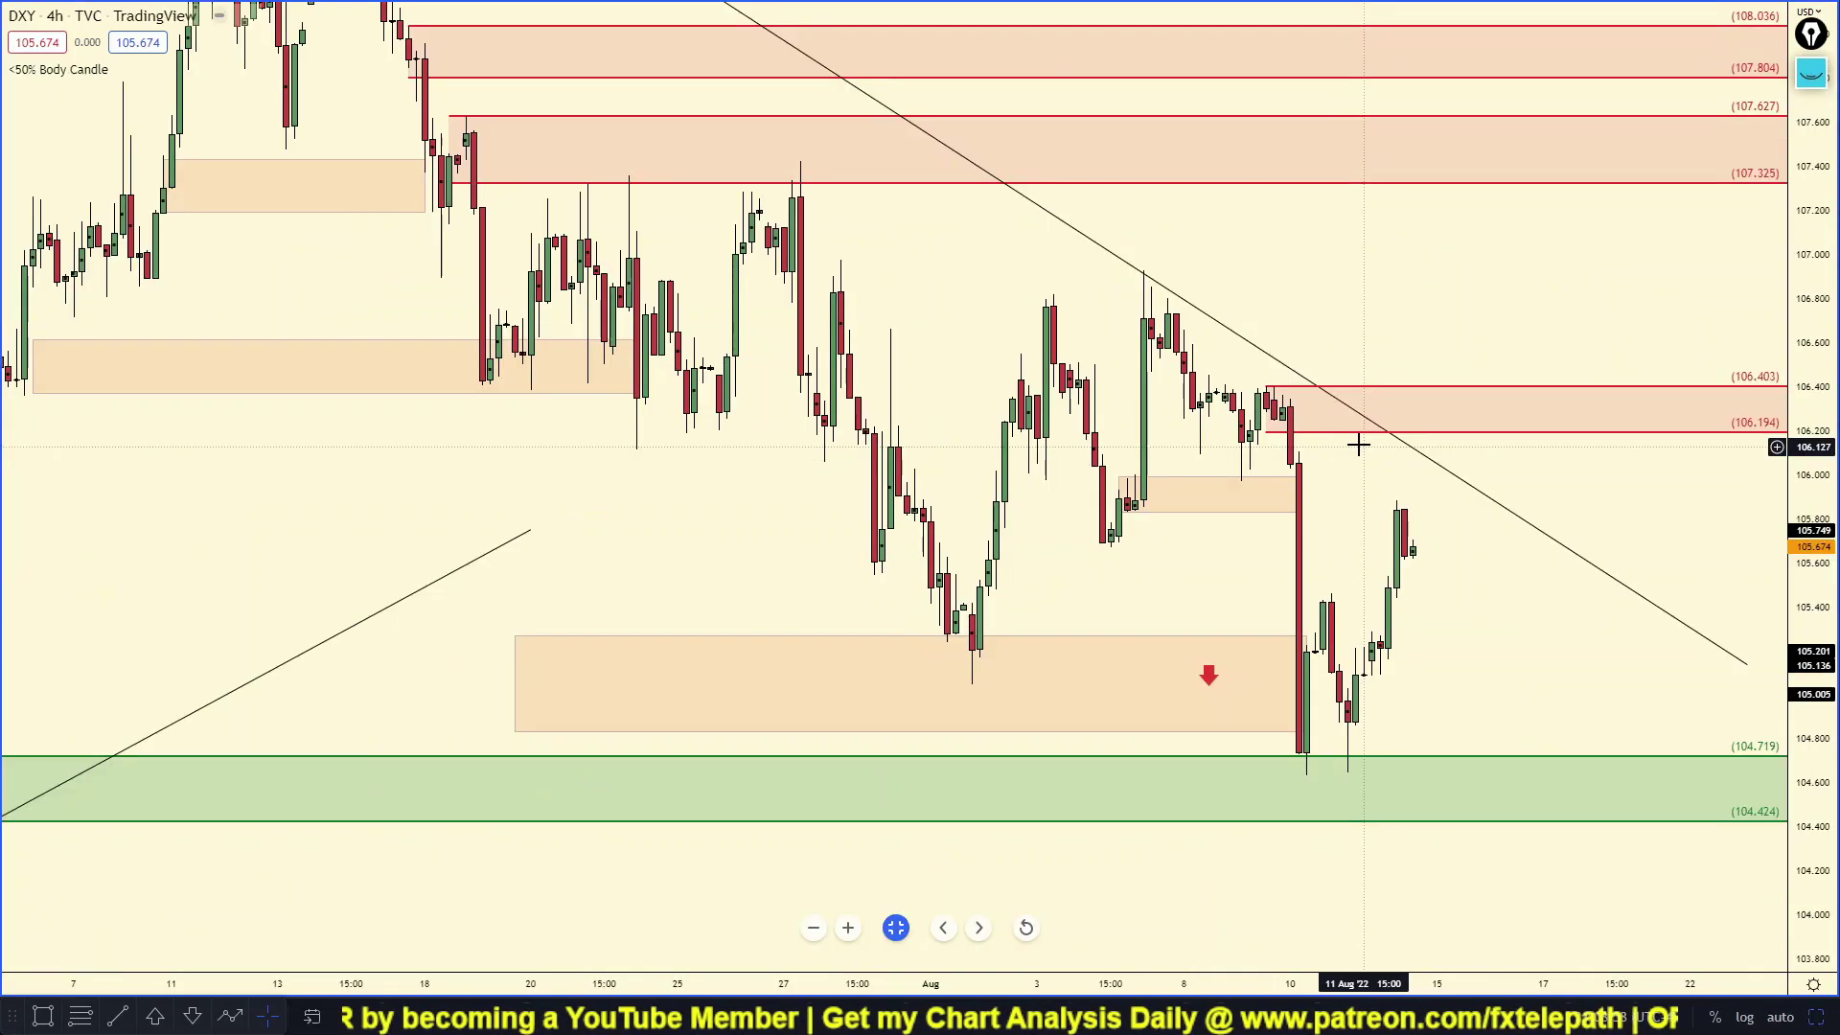
{"action": "left_click_drag", "start_coordinate": [1825, 182], "coordinate": [1825, 458]}
{"action": "left_click_drag", "start_coordinate": [1432, 581], "coordinate": [1358, 616]}
{"action": "scroll", "coordinate": [1351, 592], "scroll_direction": "up", "scroll_amount": 2}
{"action": "left_click", "coordinate": [1809, 73]}
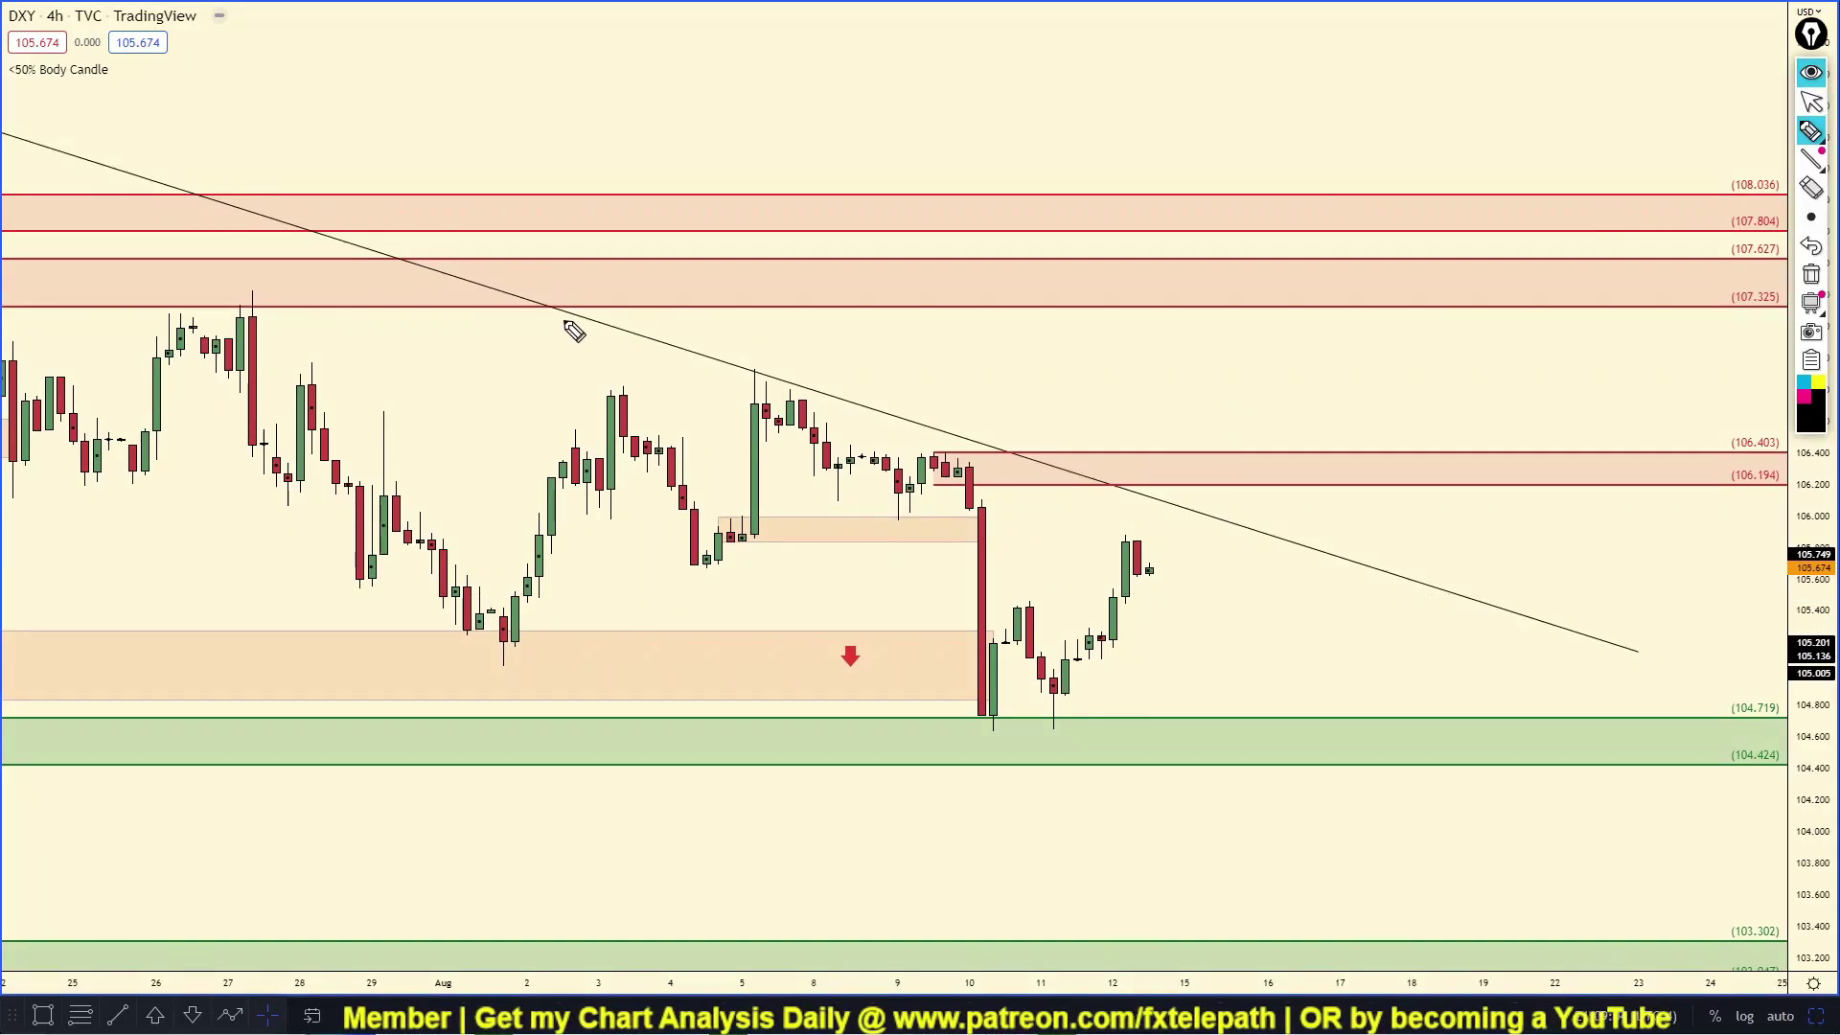
{"action": "mouse_move", "coordinate": [552, 248]}
{"action": "left_mouse_down"}
{"action": "mouse_move", "coordinate": [764, 337]}
{"action": "mouse_move", "coordinate": [1272, 432]}
{"action": "left_mouse_up"}
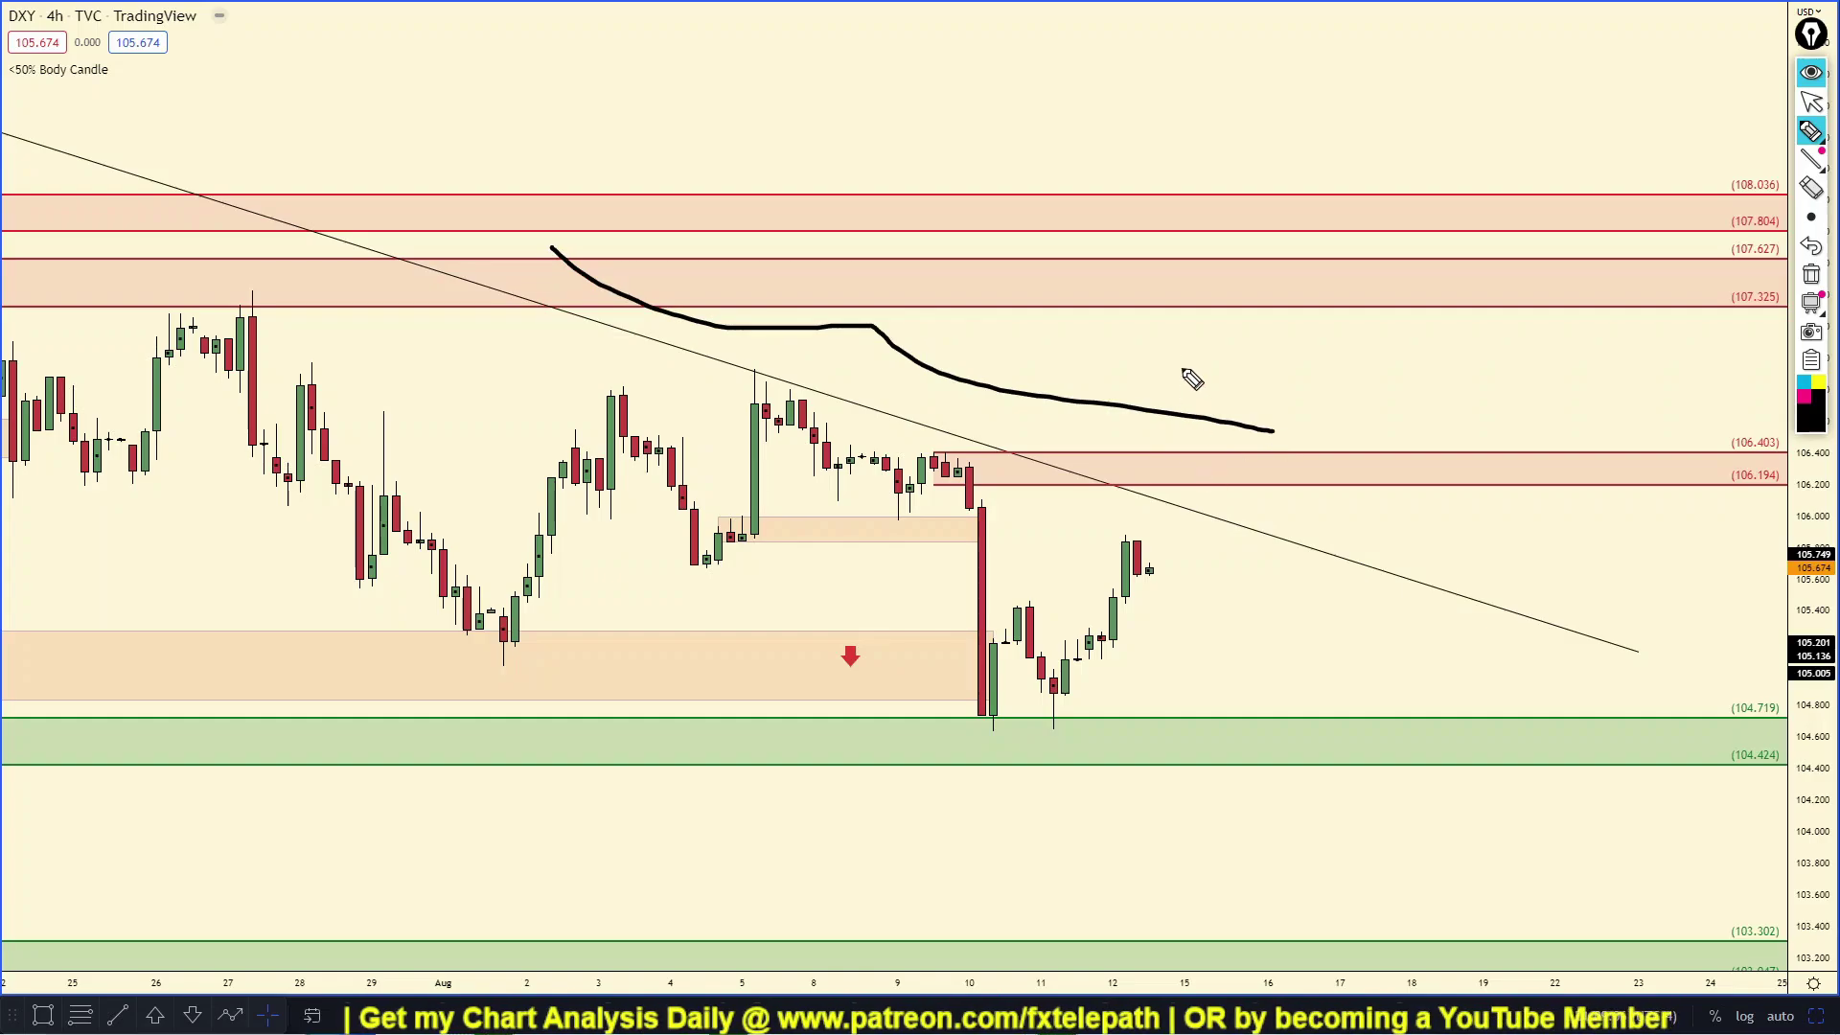
{"action": "mouse_move", "coordinate": [1183, 351]}
{"action": "left_mouse_down"}
{"action": "mouse_move", "coordinate": [1017, 442]}
{"action": "mouse_move", "coordinate": [1035, 466]}
{"action": "left_mouse_up"}
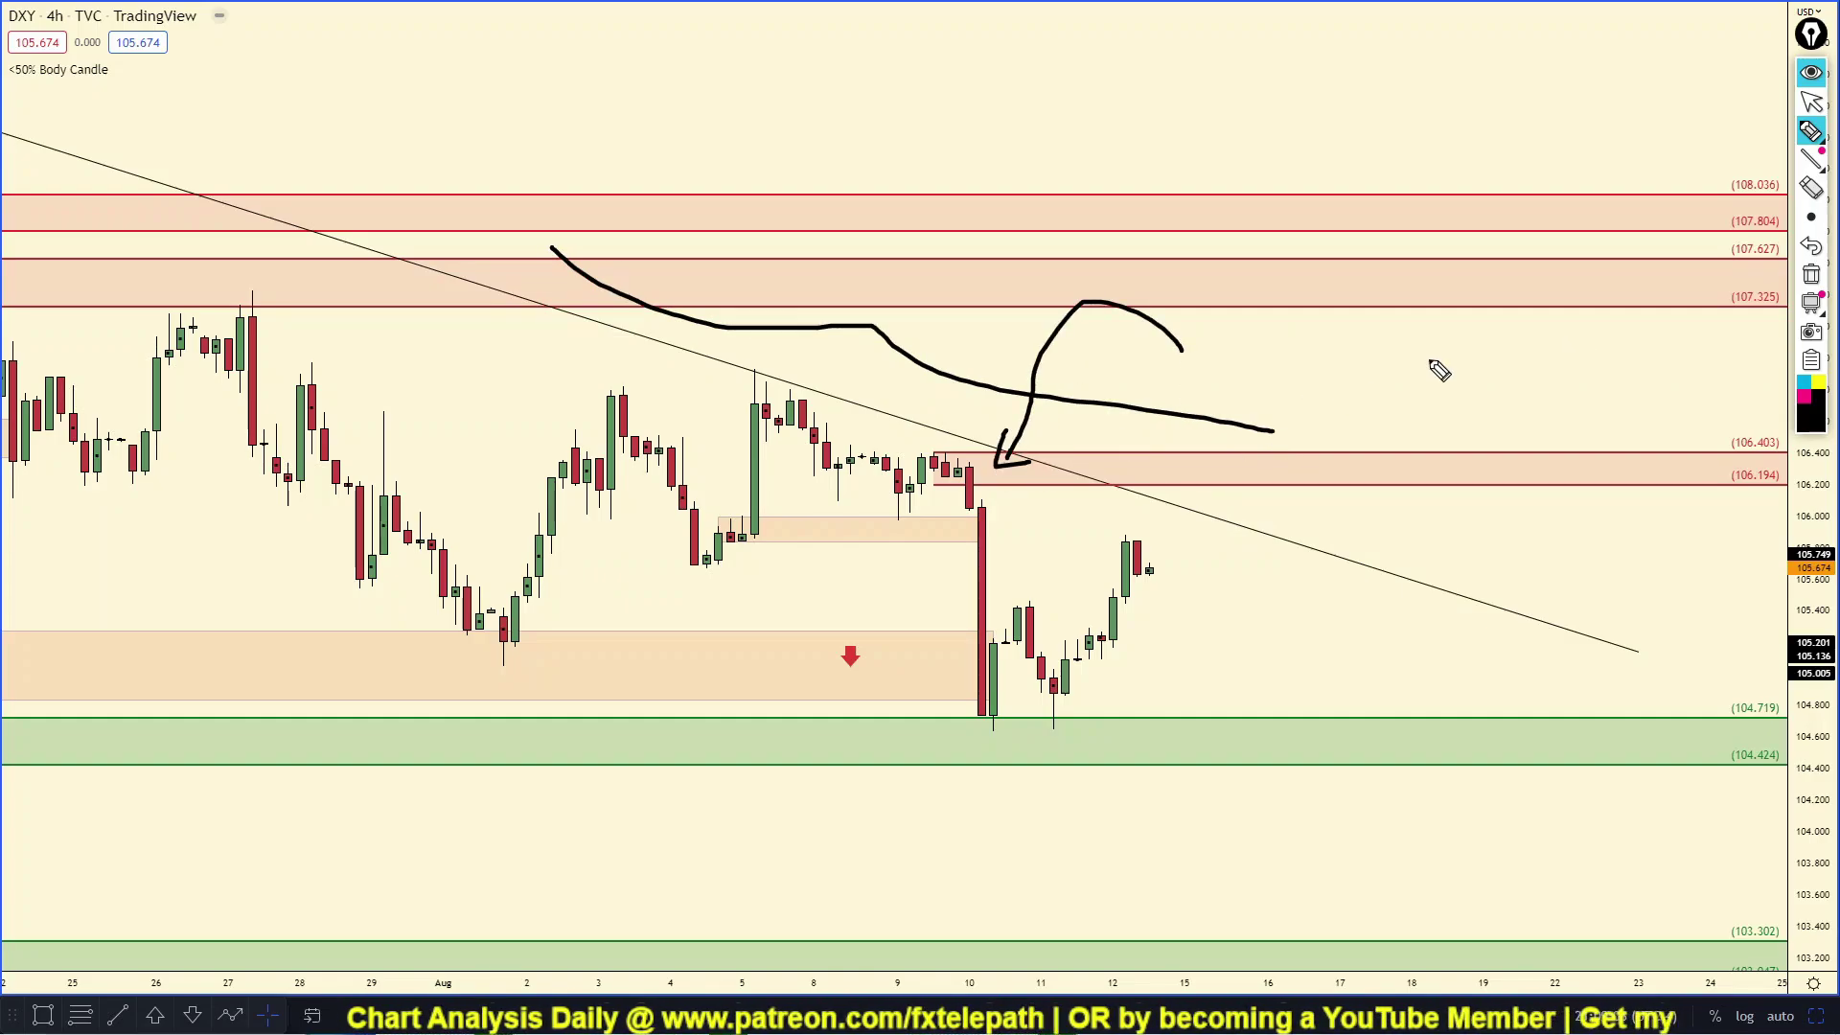
{"action": "left_click", "coordinate": [1802, 279]}
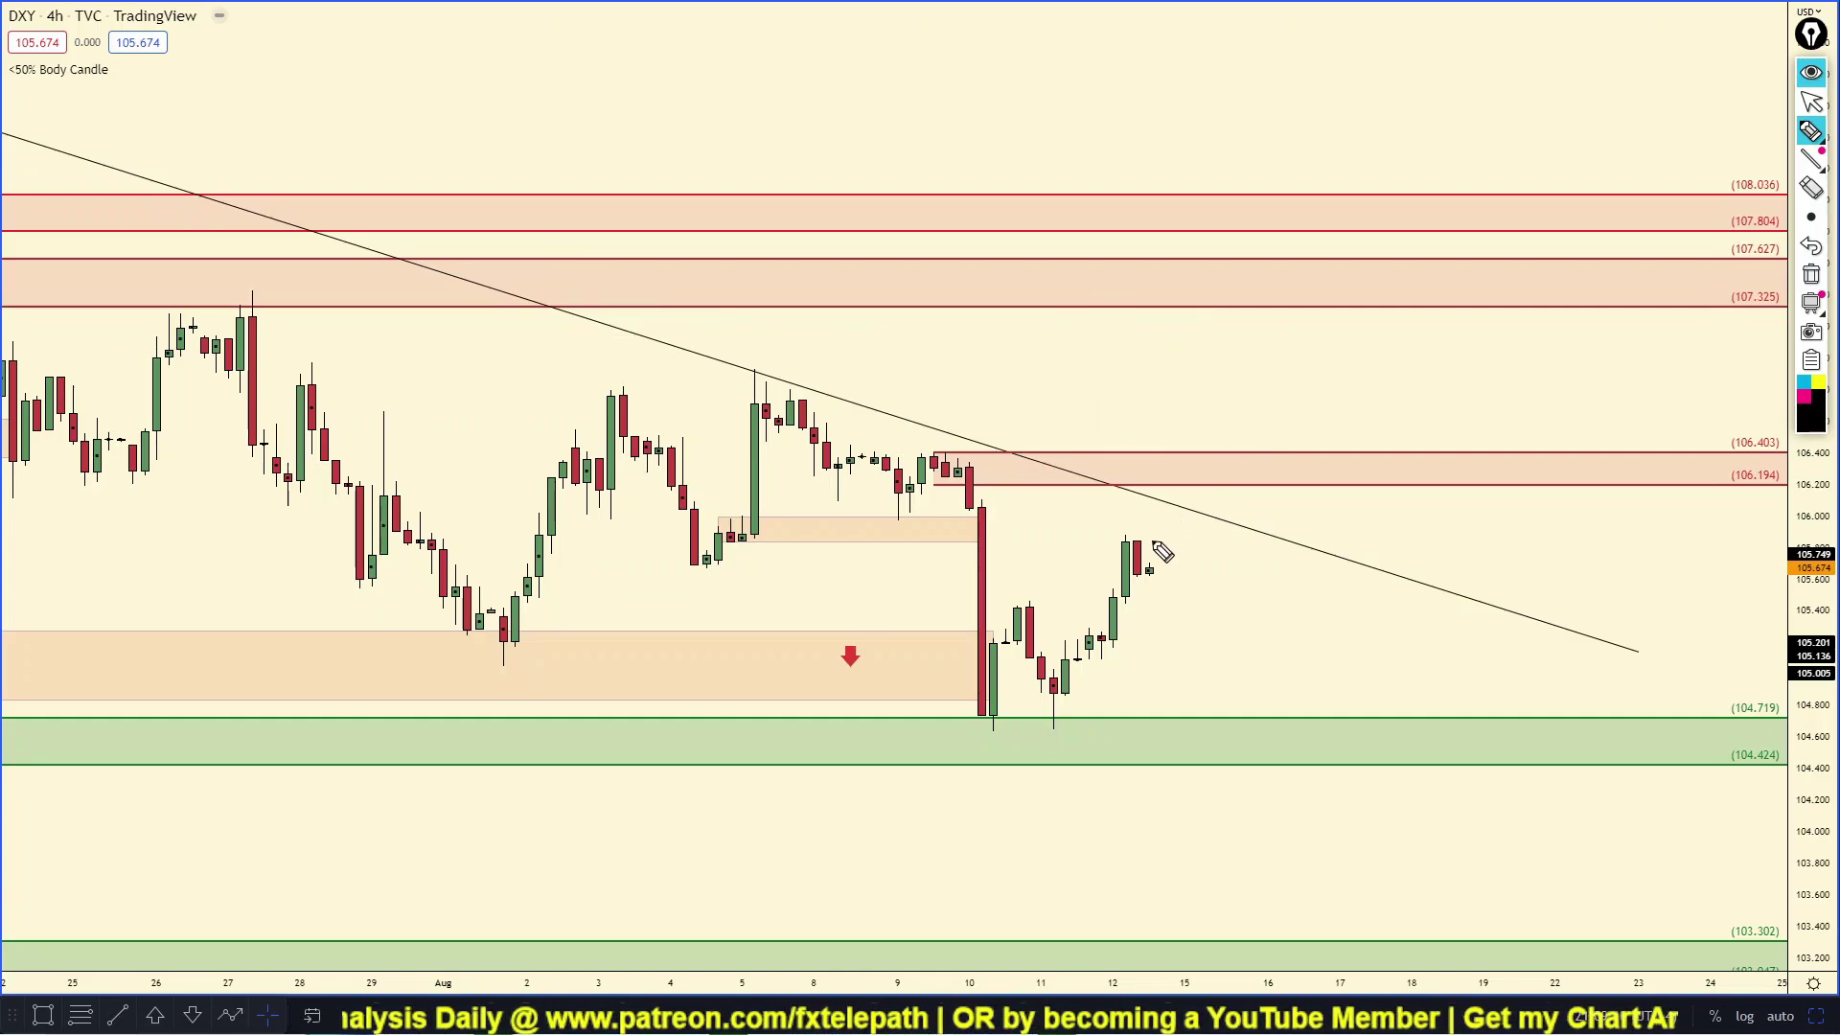
Sketch a bullish breakout path, an X over the 106.194–106.403 zone and two horizontal lines just below it, and clear all annotations.
{"action": "left_click_drag", "start_coordinate": [1149, 568], "coordinate": [1218, 369]}
{"action": "left_click_drag", "start_coordinate": [1043, 443], "coordinate": [963, 479]}
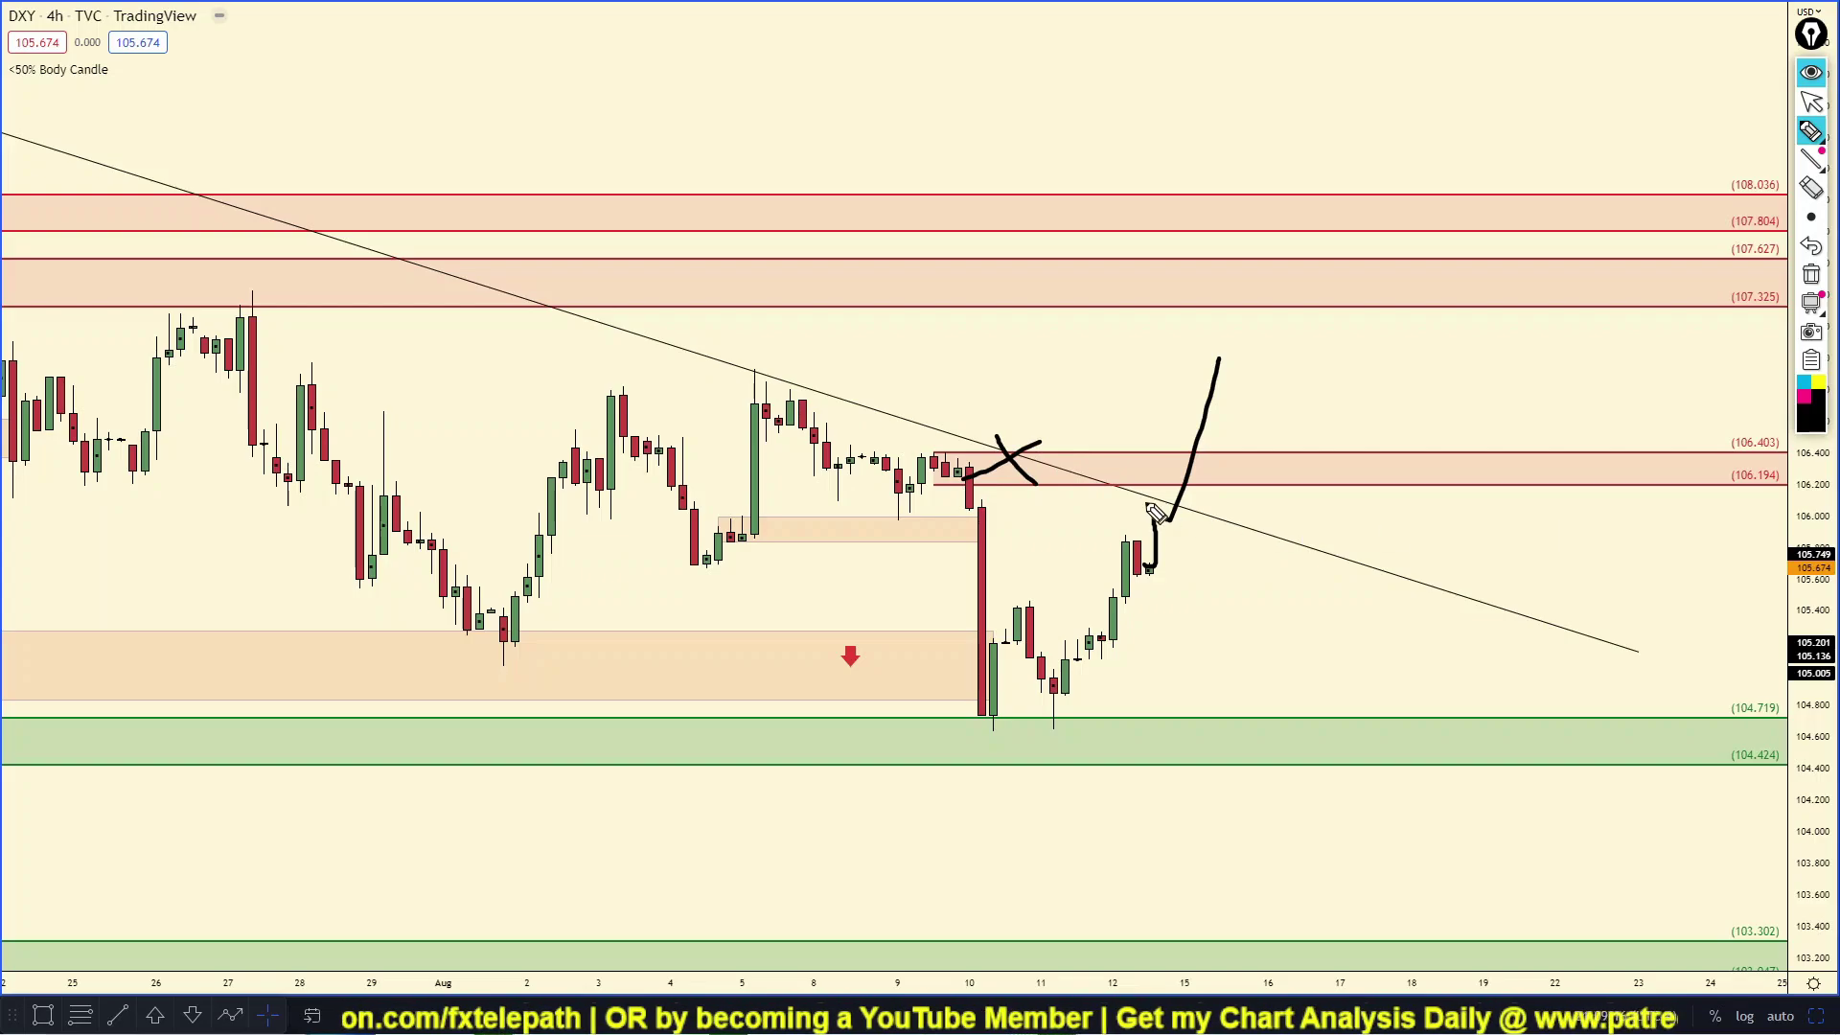
{"action": "left_click_drag", "start_coordinate": [1146, 501], "coordinate": [1426, 499]}
{"action": "left_click_drag", "start_coordinate": [1154, 519], "coordinate": [1401, 521]}
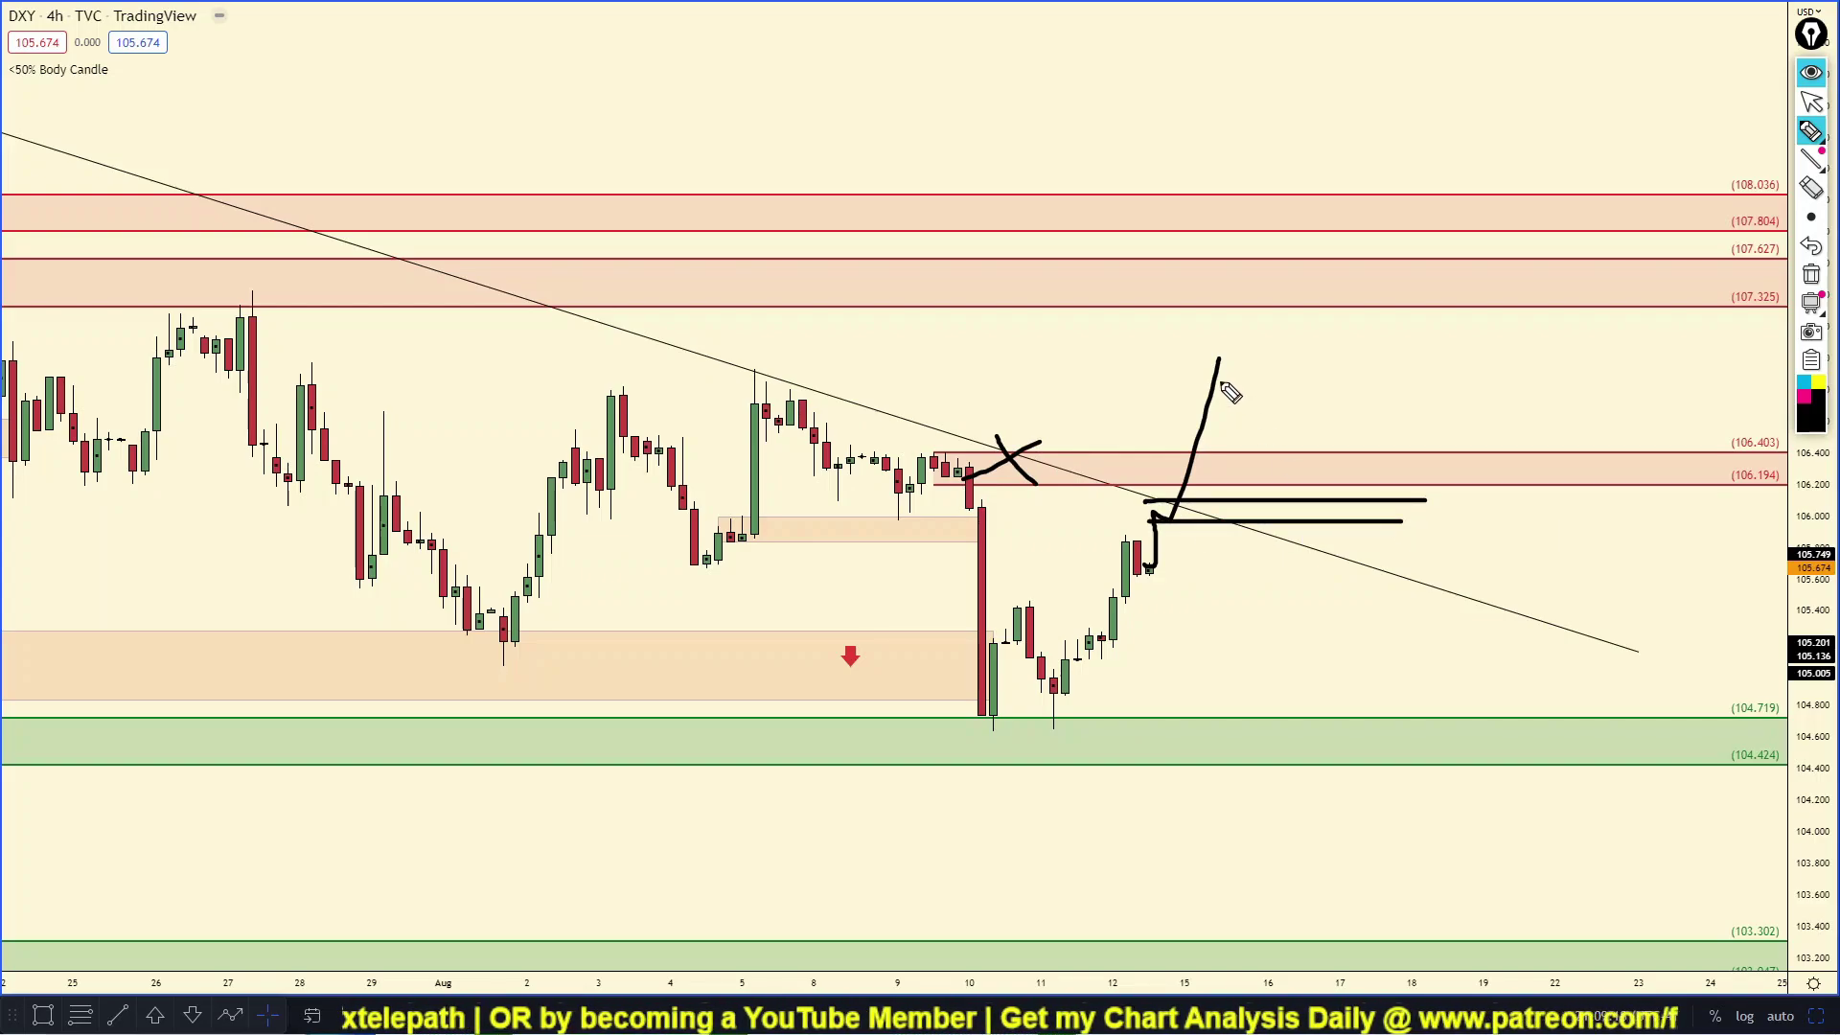
{"action": "mouse_move", "coordinate": [1221, 347]}
{"action": "left_mouse_down"}
{"action": "mouse_move", "coordinate": [1259, 422]}
{"action": "mouse_move", "coordinate": [1390, 395]}
{"action": "mouse_move", "coordinate": [1405, 281]}
{"action": "left_mouse_up"}
{"action": "left_click", "coordinate": [1812, 275]}
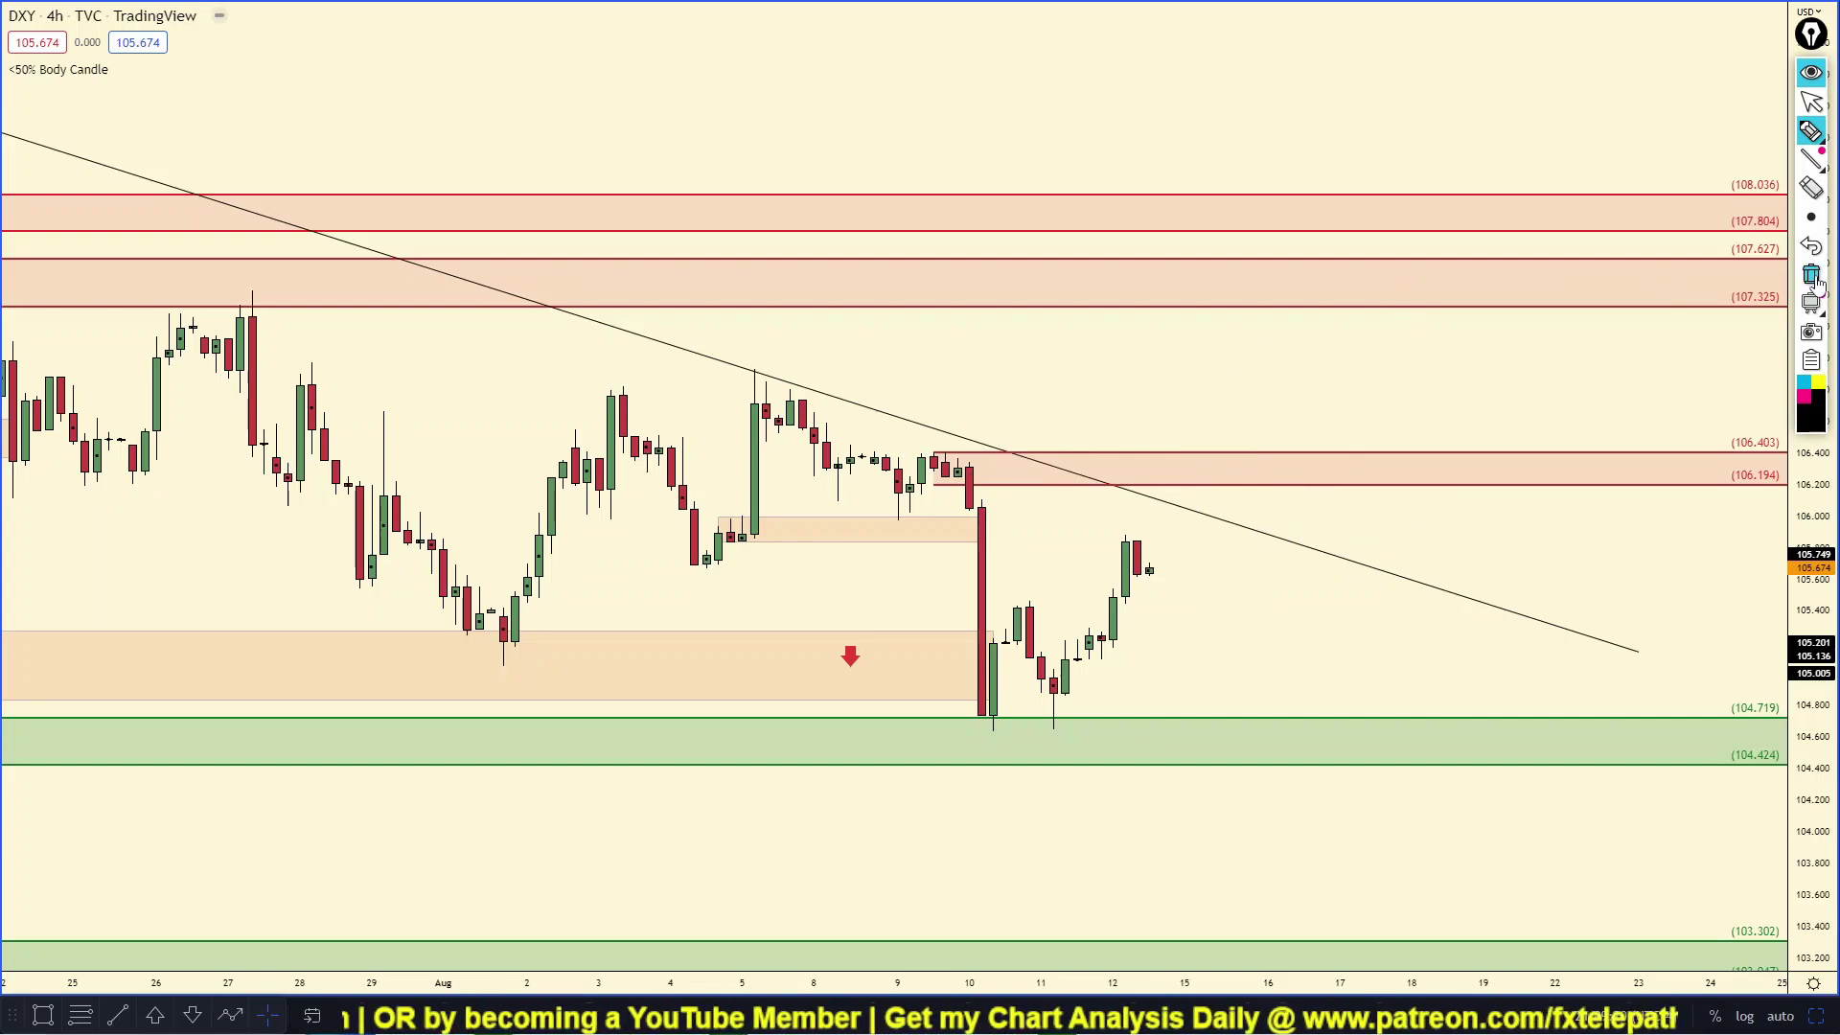
{"action": "left_click", "coordinate": [1811, 74]}
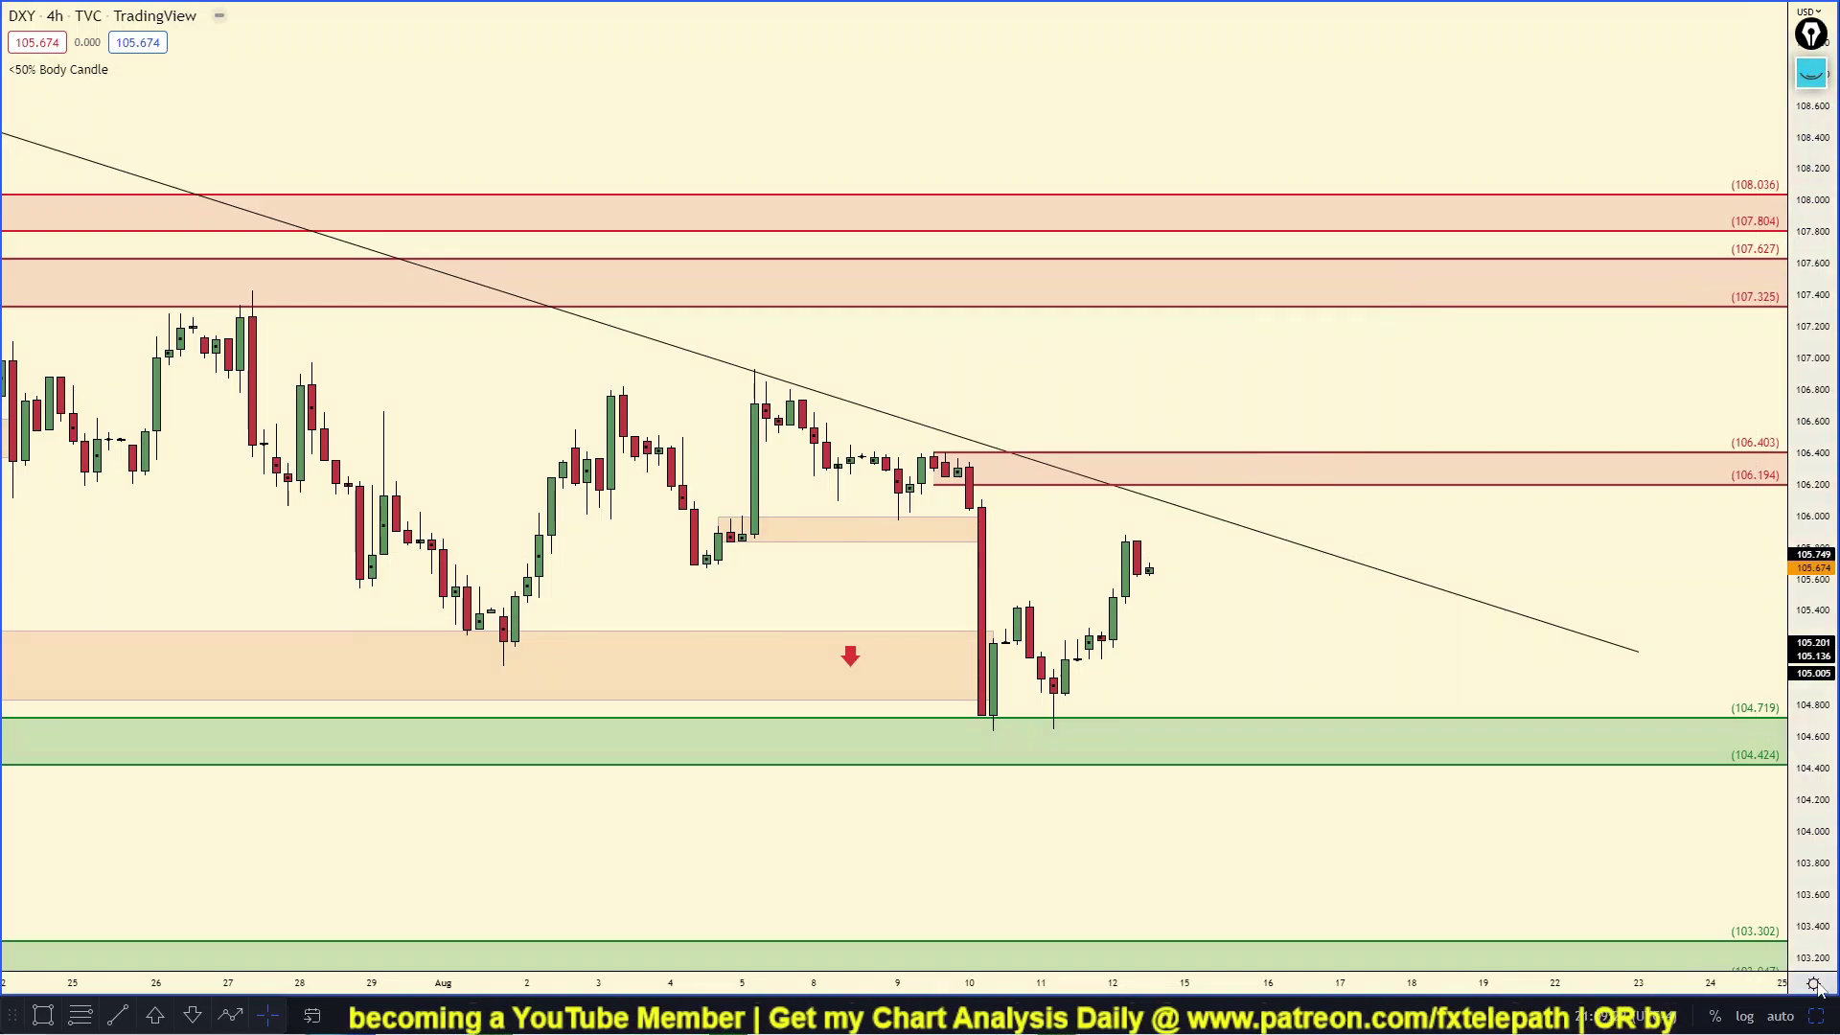
Restore the four-chart layout and reframe the 4h chart around the descending trendline and latest candles.
{"action": "left_click", "coordinate": [1816, 1016]}
{"action": "scroll", "coordinate": [1380, 320], "scroll_direction": "down", "scroll_amount": 5}
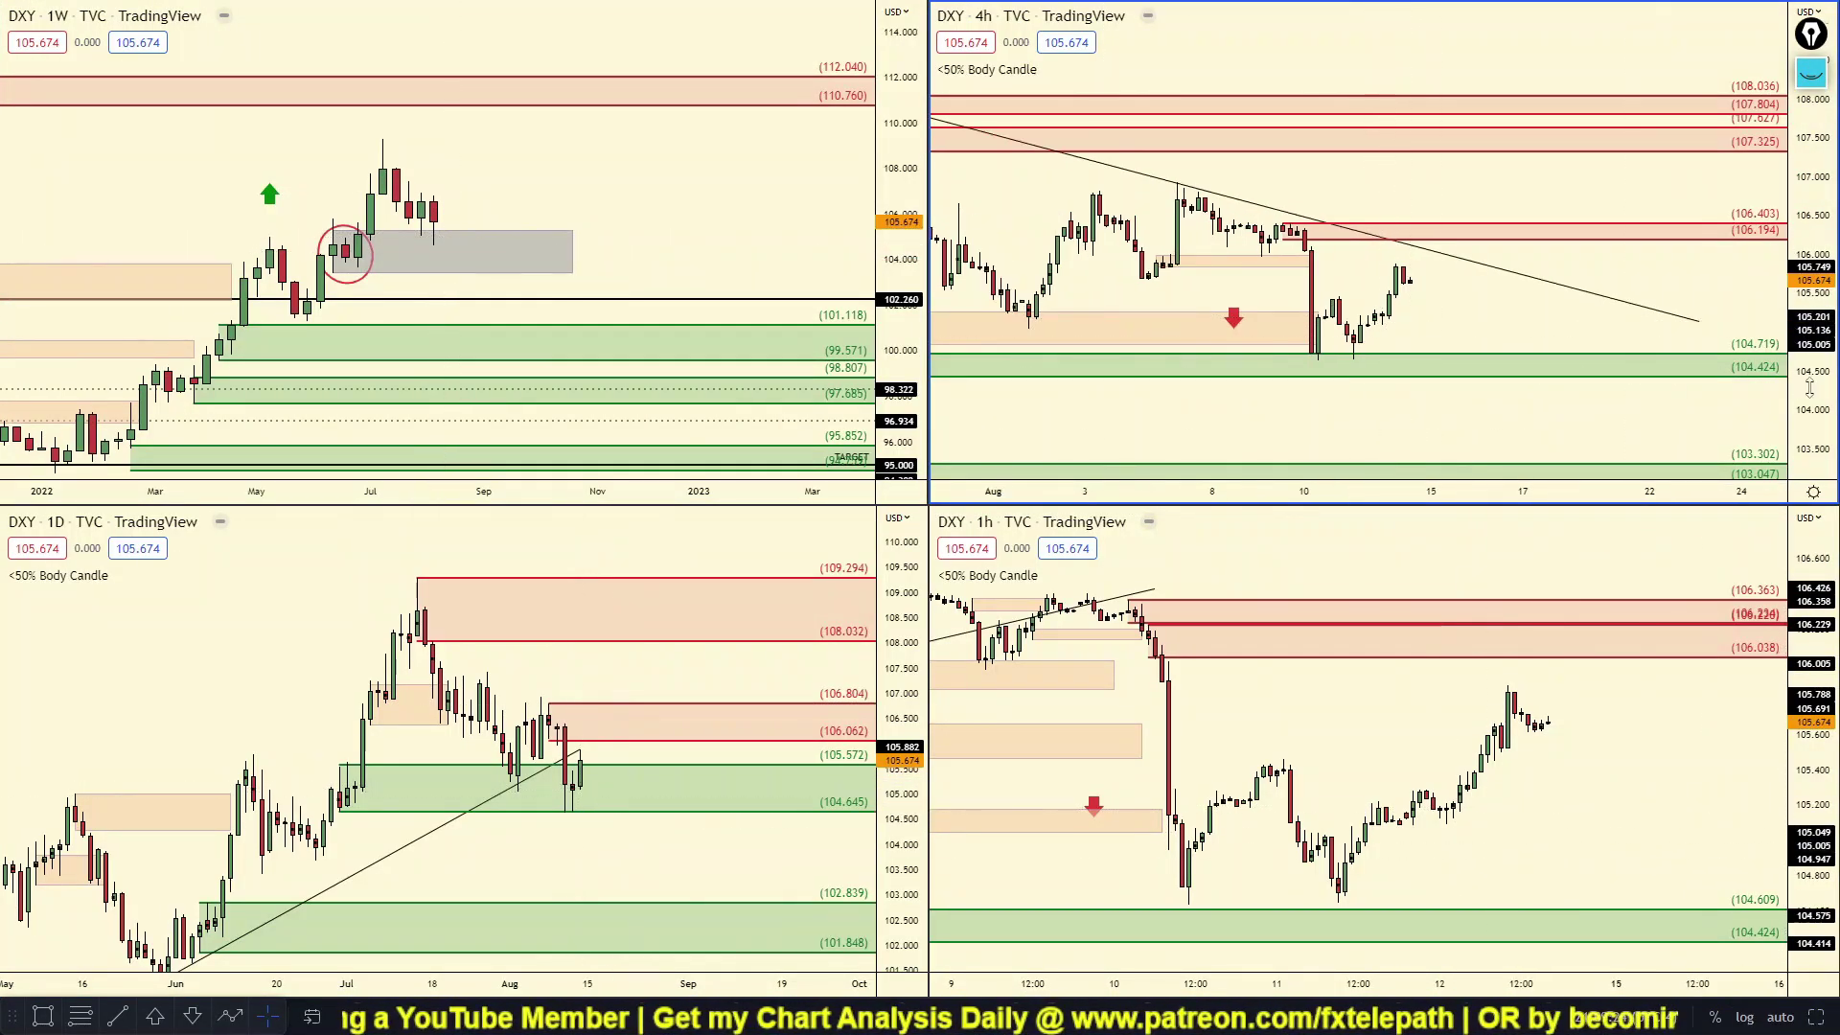
{"action": "left_click_drag", "start_coordinate": [1809, 387], "coordinate": [1809, 288]}
{"action": "left_click_drag", "start_coordinate": [1508, 325], "coordinate": [1557, 321]}
{"action": "left_click_drag", "start_coordinate": [1815, 178], "coordinate": [1817, 236]}
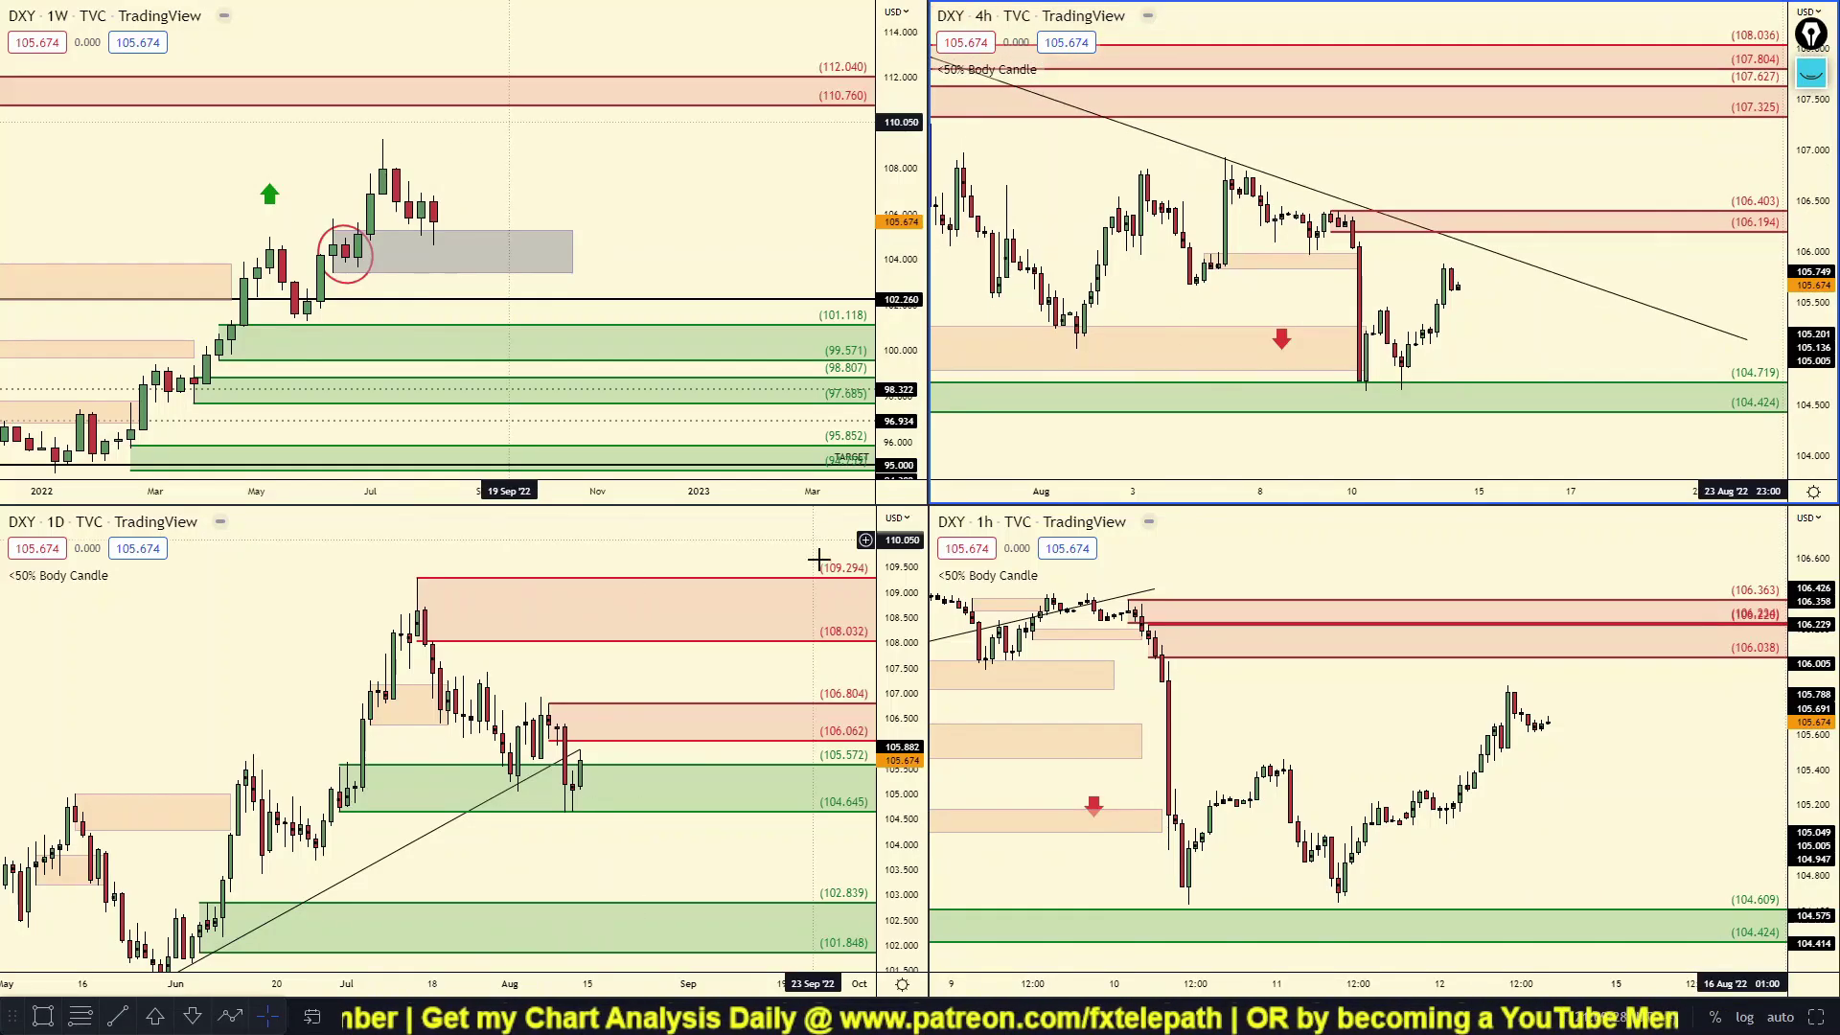
On the maximized daily chart, sketch an X over the 106.062–106.804 zone and a rising stroke from the latest candle, and clear both.
{"action": "left_click", "coordinate": [509, 854]}
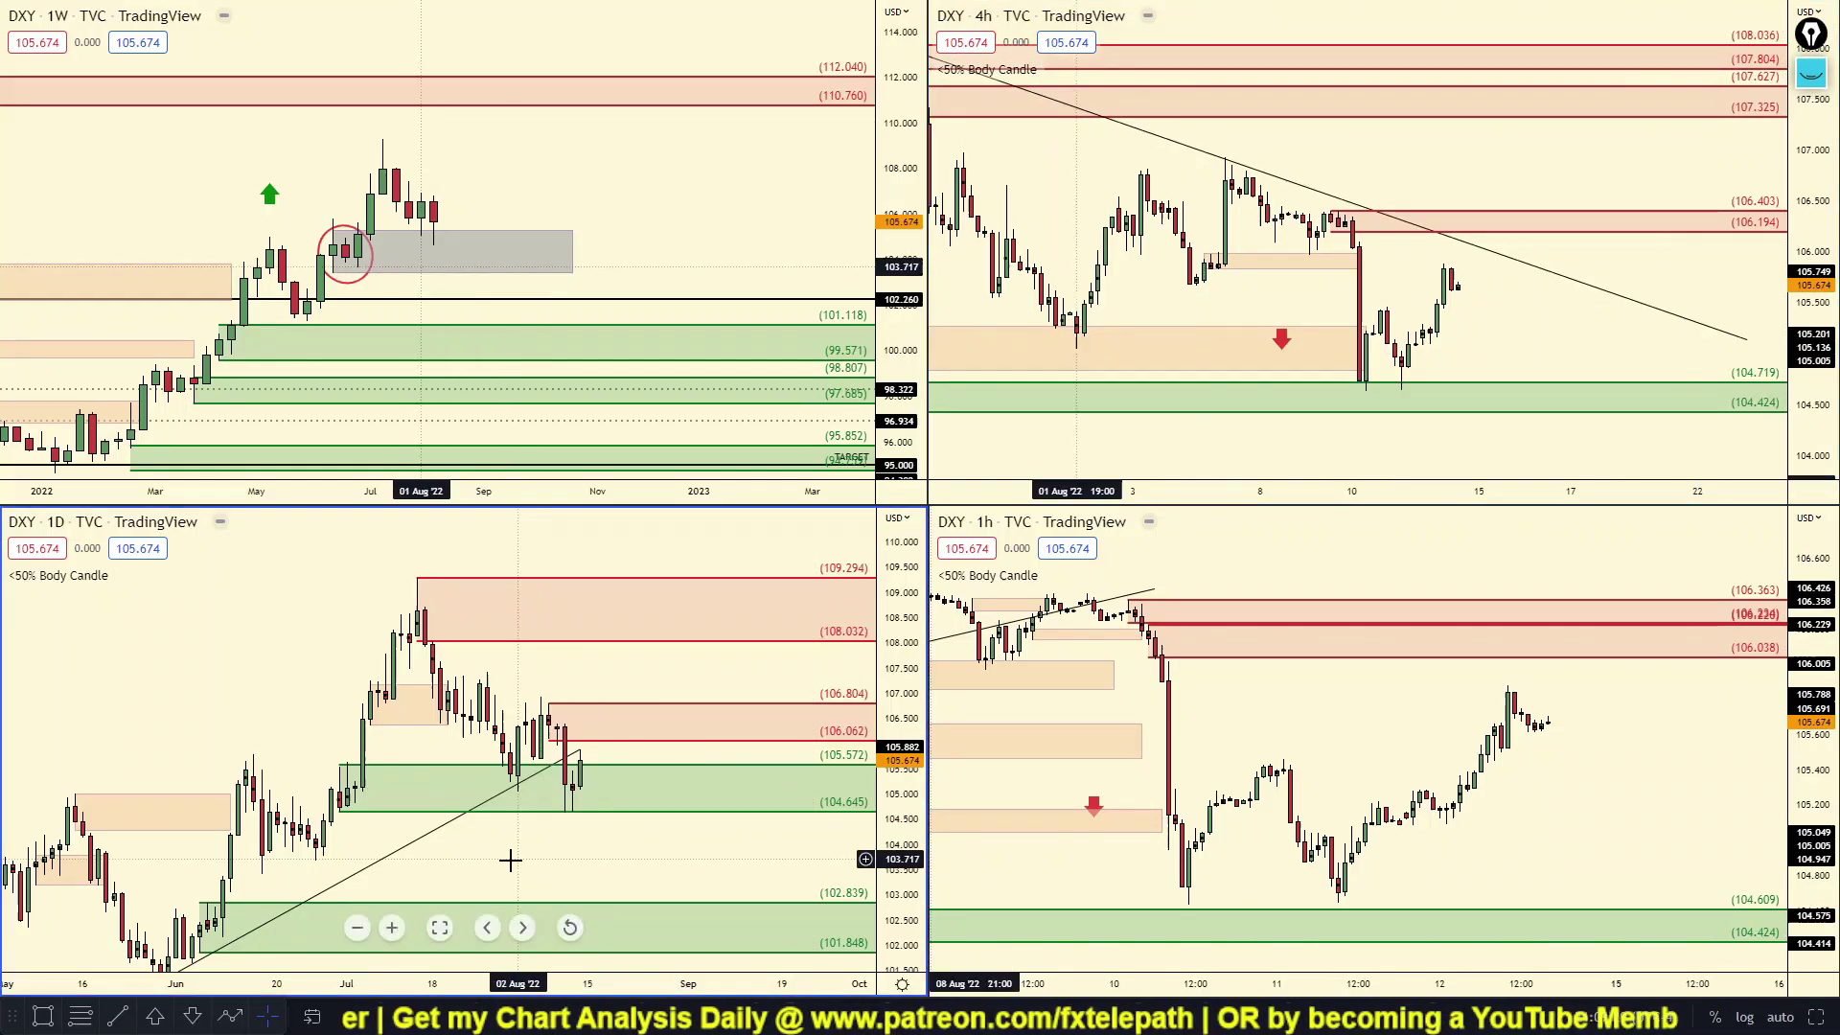
{"action": "left_click", "coordinate": [440, 928]}
{"action": "left_click_drag", "start_coordinate": [1809, 374], "coordinate": [1809, 517]}
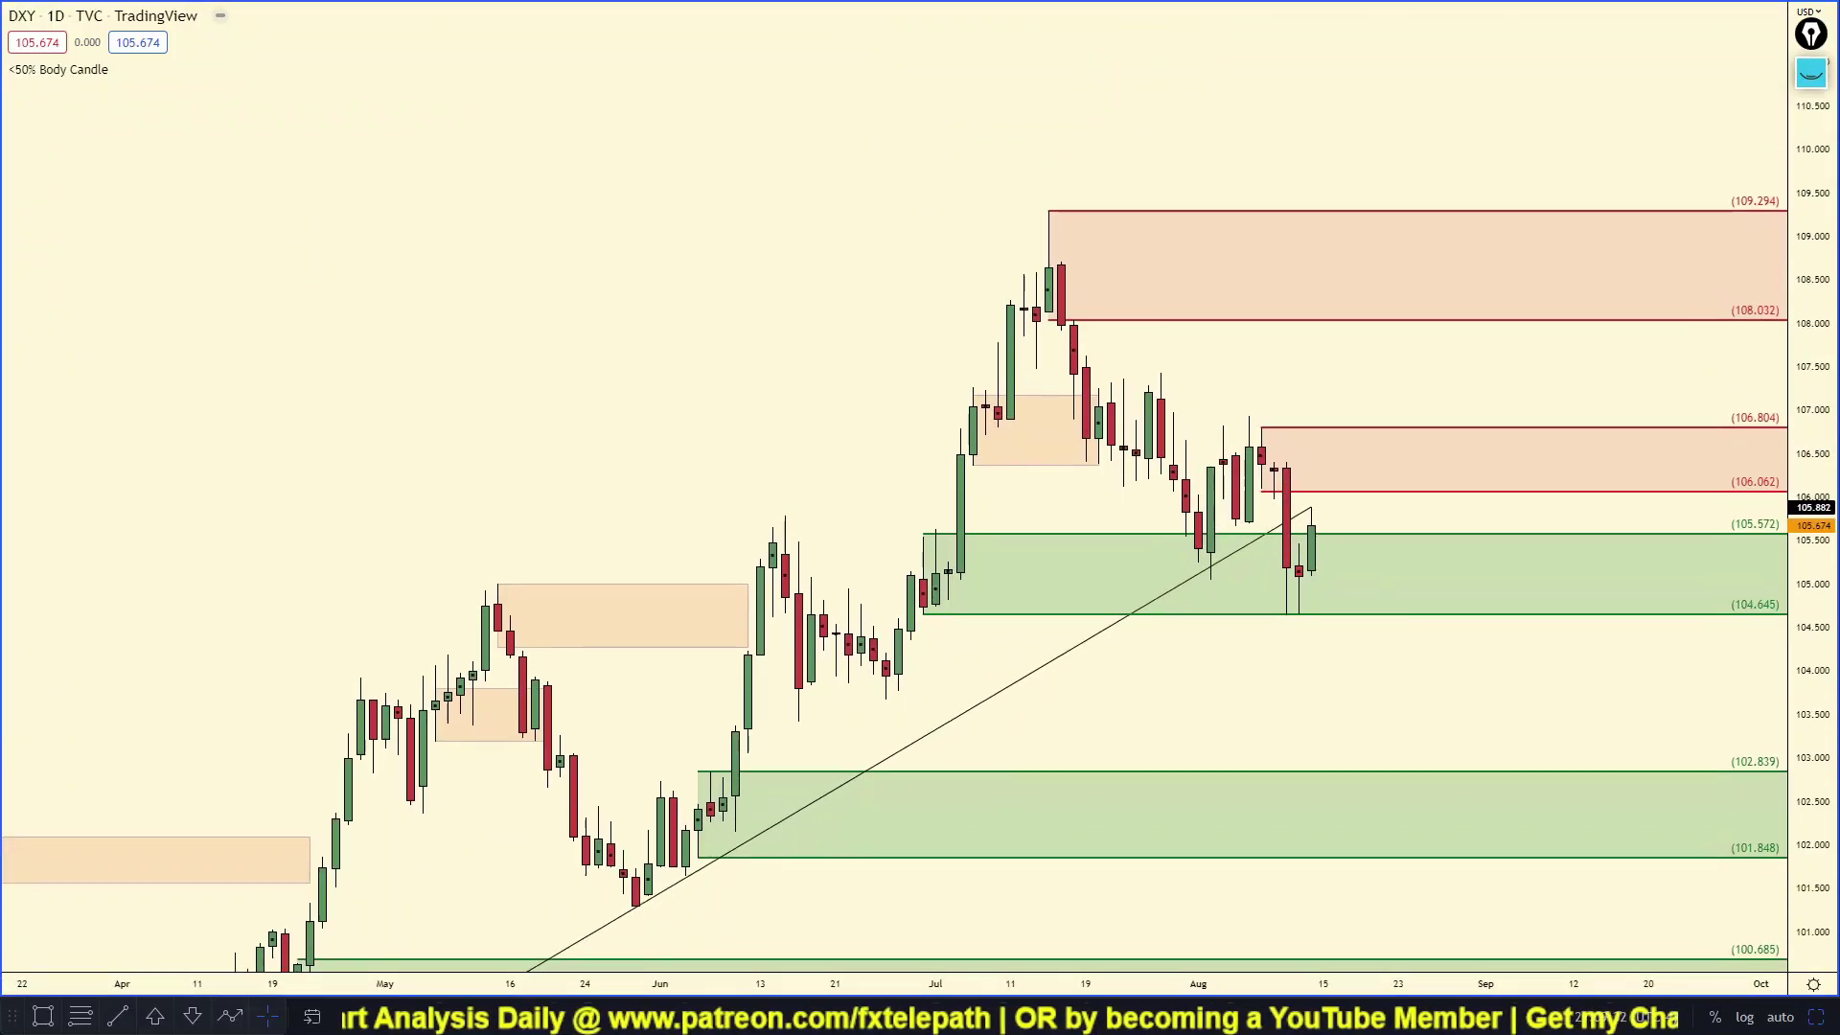
{"action": "scroll", "coordinate": [1409, 559], "scroll_direction": "up", "scroll_amount": 2}
{"action": "left_click_drag", "start_coordinate": [1224, 675], "coordinate": [1155, 685]}
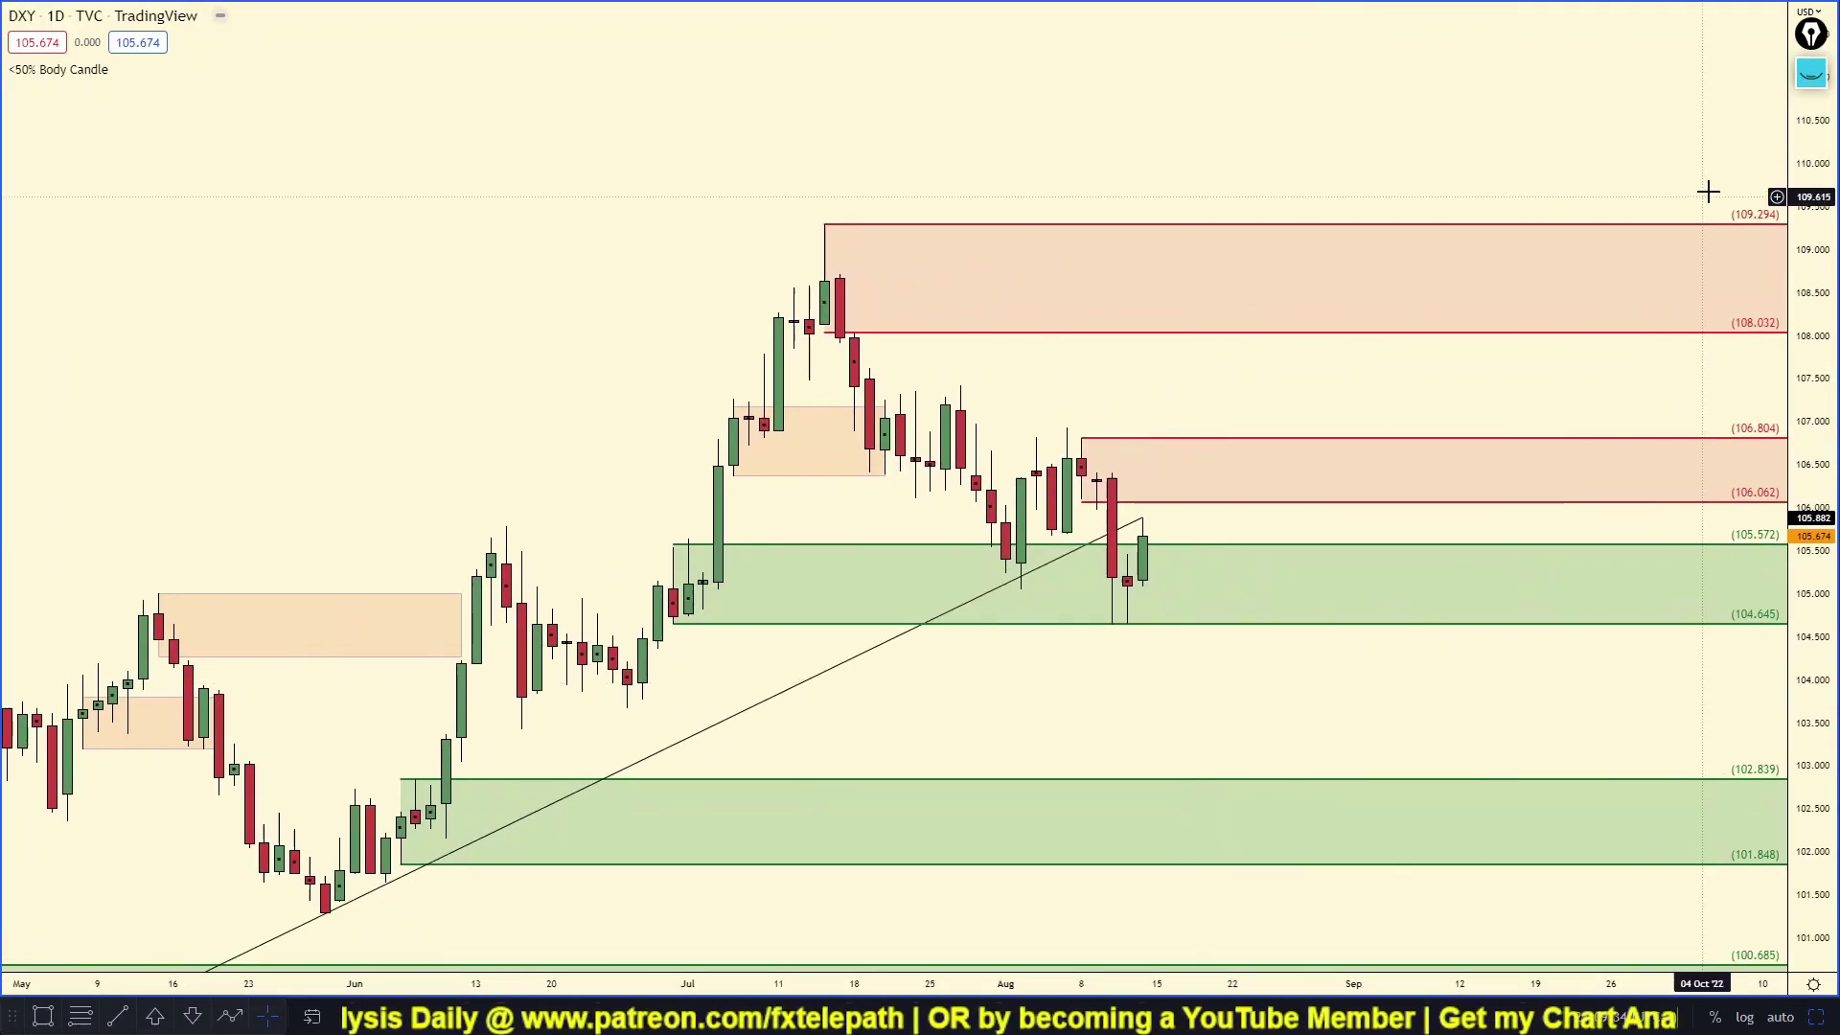
{"action": "left_click", "coordinate": [1810, 74]}
{"action": "mouse_move", "coordinate": [1104, 431]}
{"action": "left_mouse_down"}
{"action": "mouse_move", "coordinate": [1146, 479]}
{"action": "mouse_move", "coordinate": [1111, 484]}
{"action": "left_mouse_up"}
{"action": "left_click_drag", "start_coordinate": [1146, 544], "coordinate": [1191, 436]}
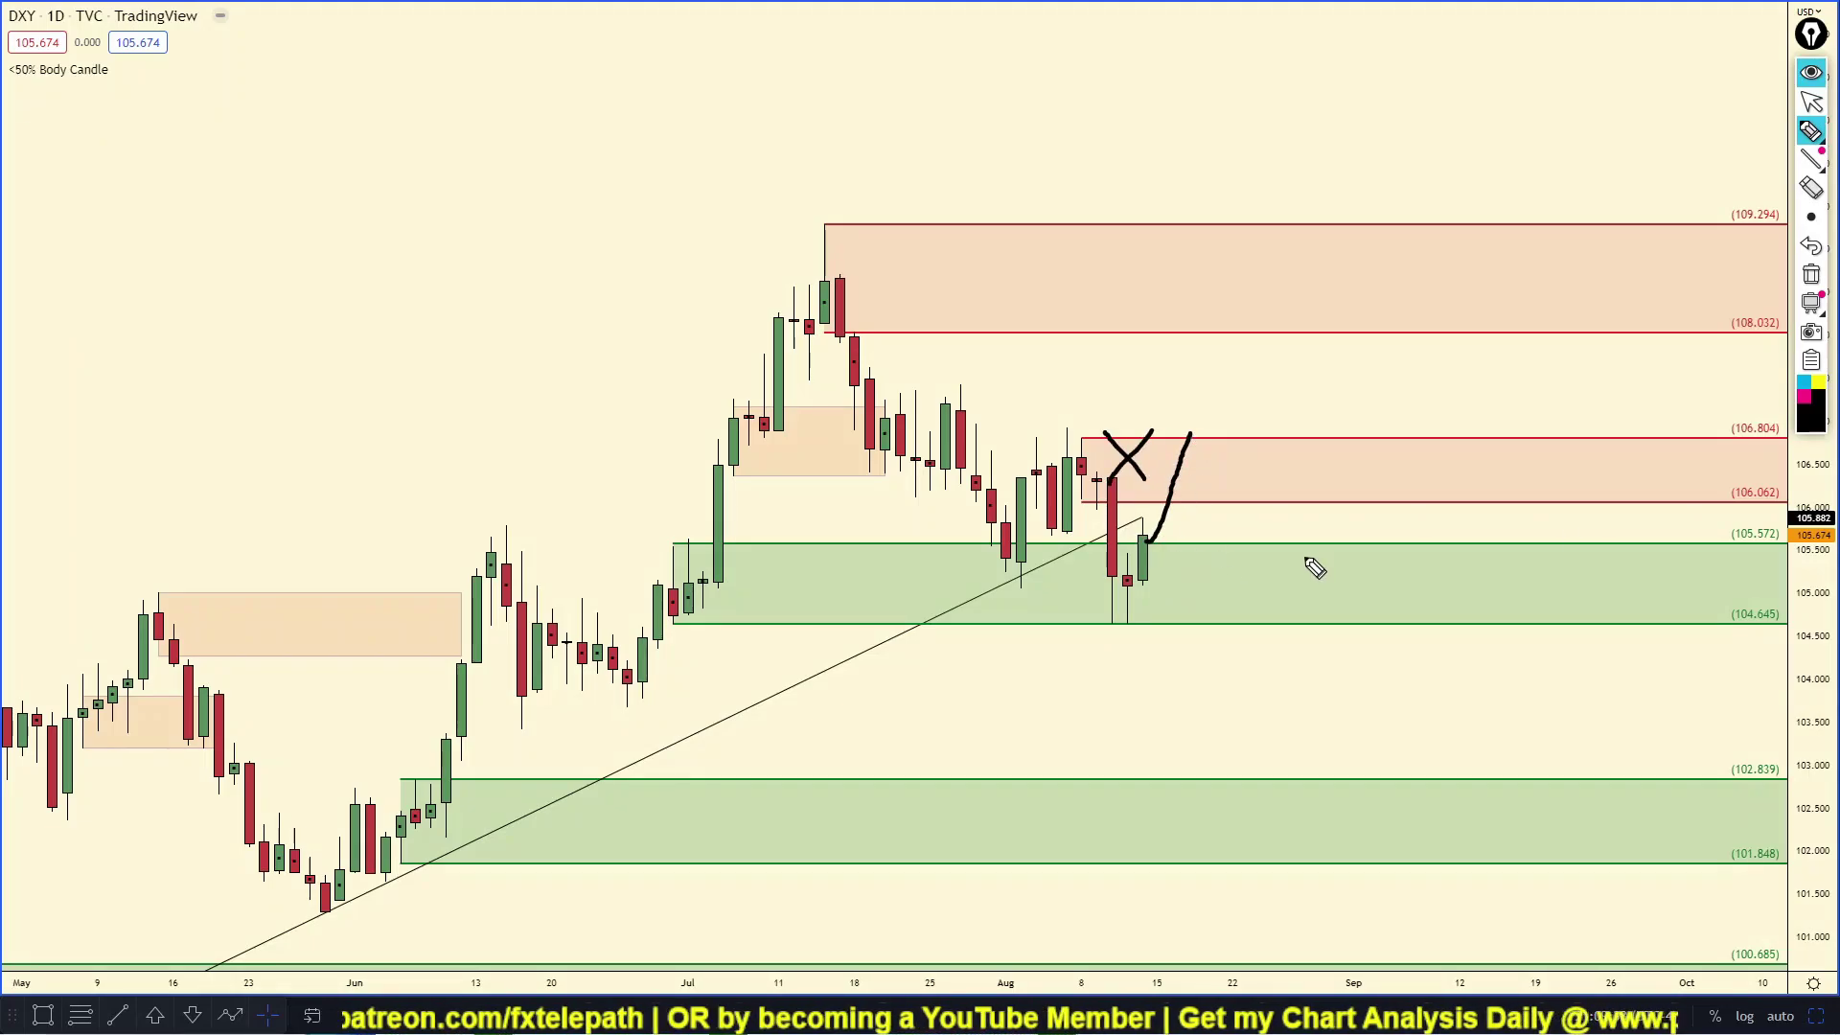
{"action": "left_click", "coordinate": [1810, 278]}
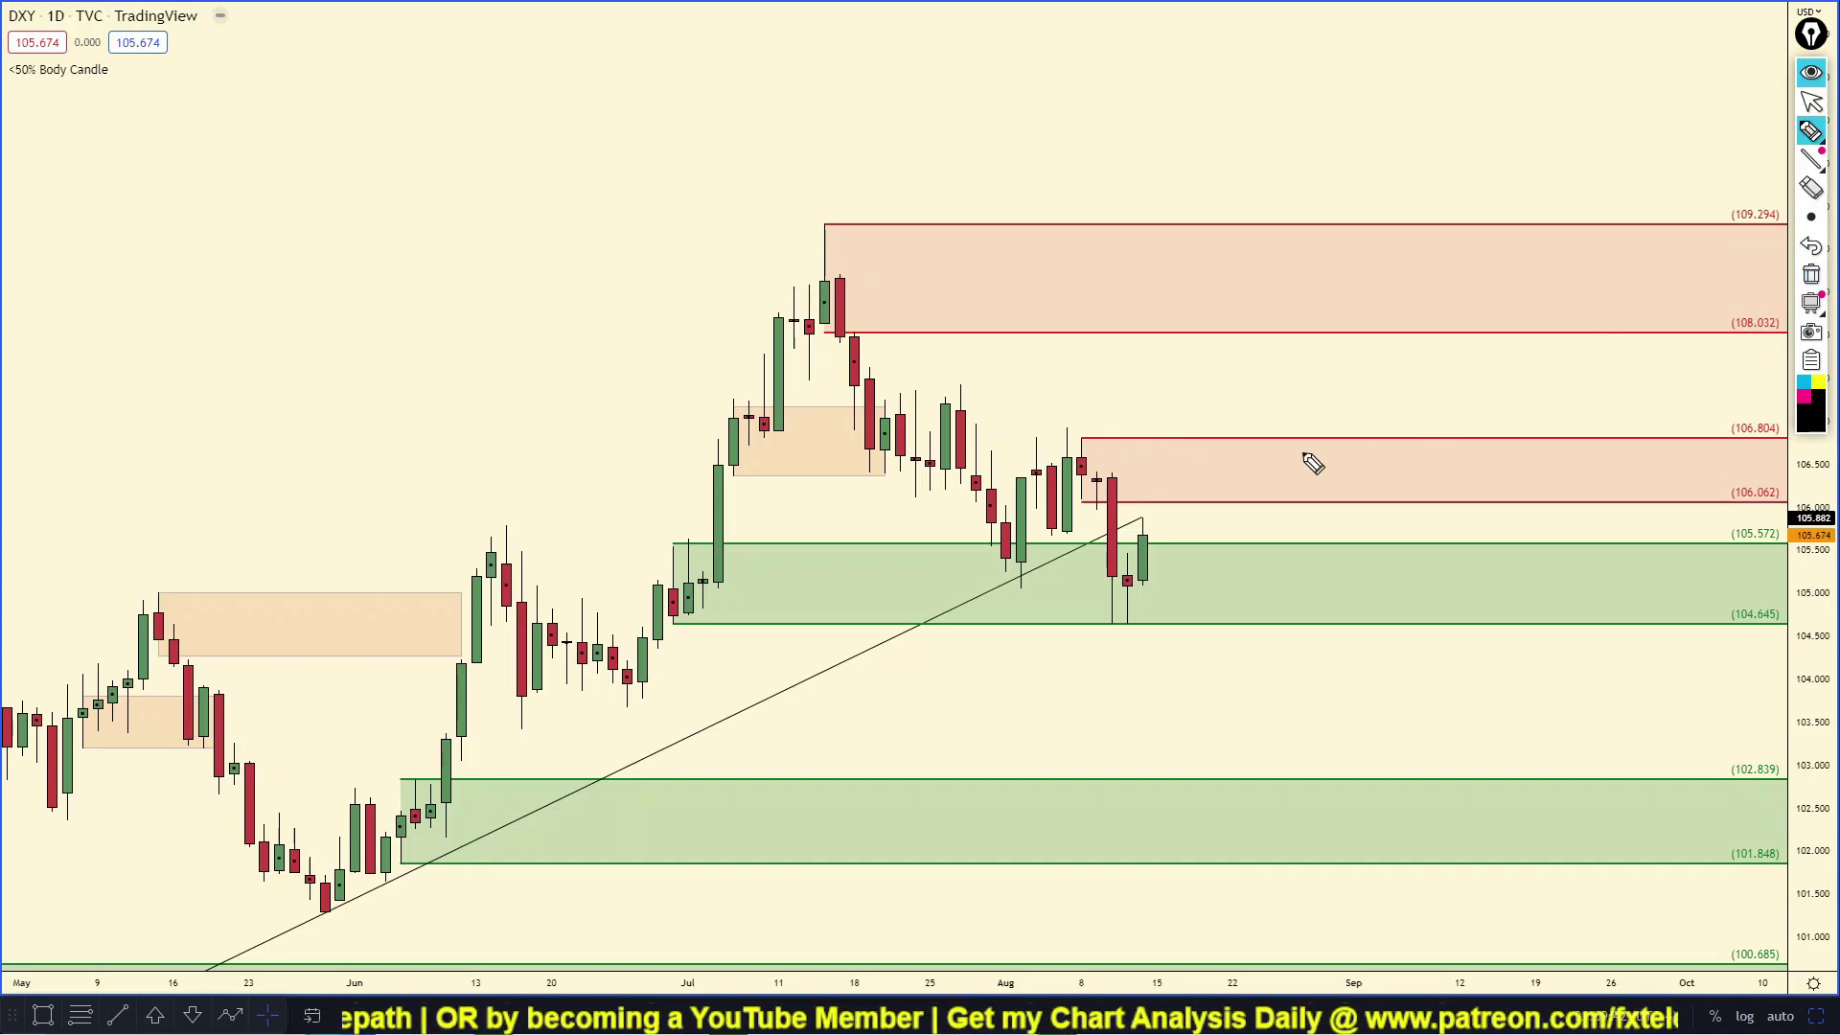
Sketch an X over the 106.062–106.804 zone and a rising path towards 108.032, clear both, and restore the four-chart layout.
{"action": "left_click_drag", "start_coordinate": [1095, 437], "coordinate": [1138, 472]}
{"action": "left_click_drag", "start_coordinate": [1140, 431], "coordinate": [1093, 473]}
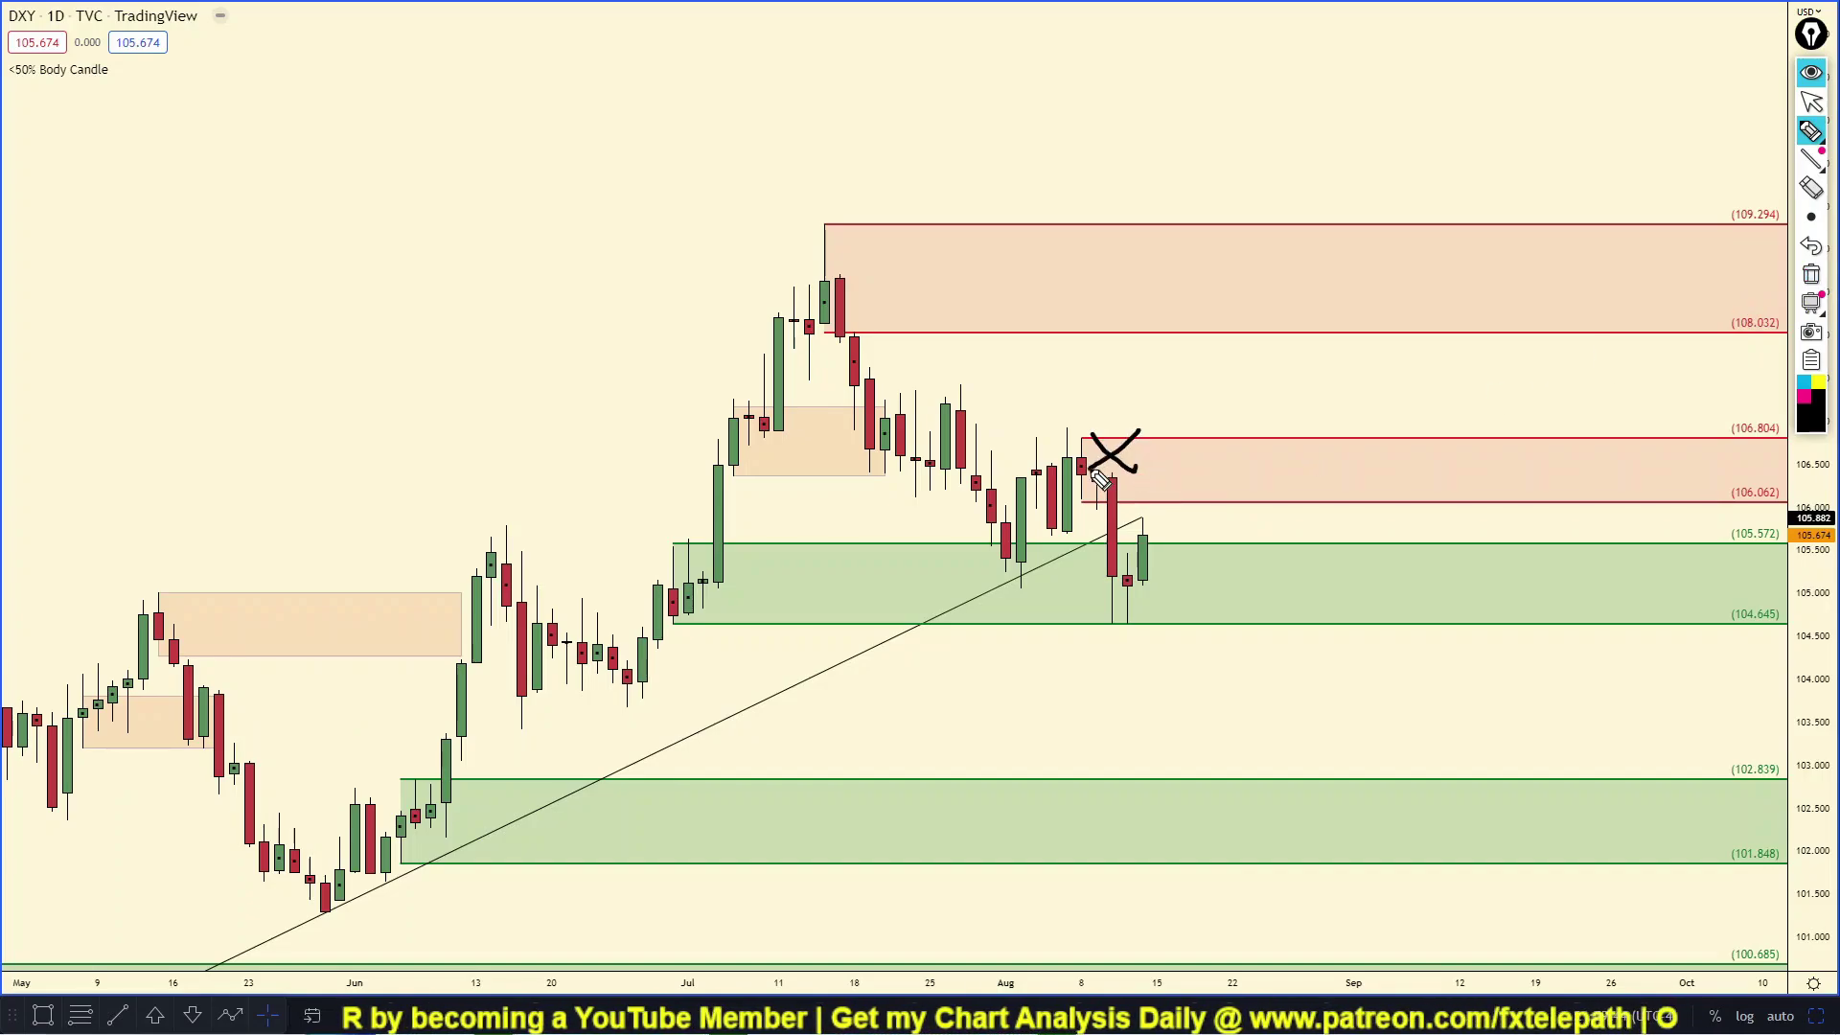
{"action": "mouse_move", "coordinate": [1137, 534]}
{"action": "left_mouse_down"}
{"action": "mouse_move", "coordinate": [1177, 492]}
{"action": "mouse_move", "coordinate": [1231, 363]}
{"action": "left_mouse_up"}
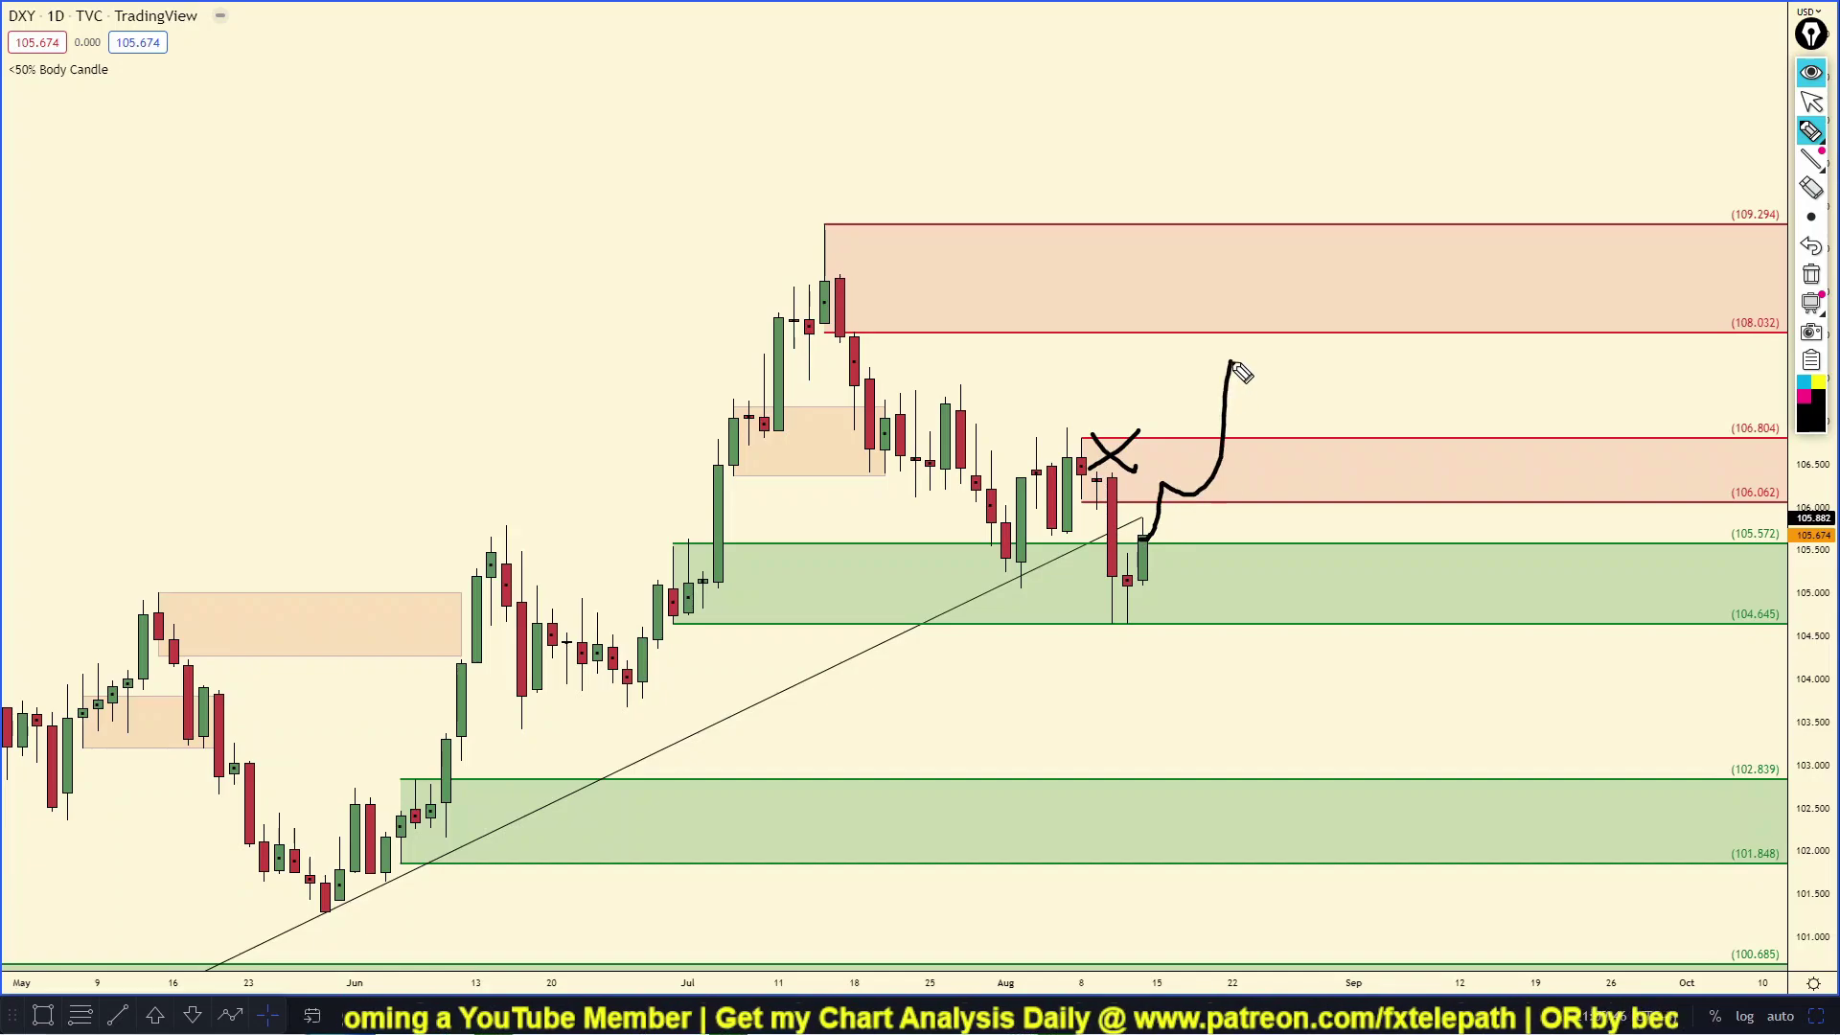
{"action": "left_click", "coordinate": [1809, 276]}
{"action": "left_click", "coordinate": [1810, 75]}
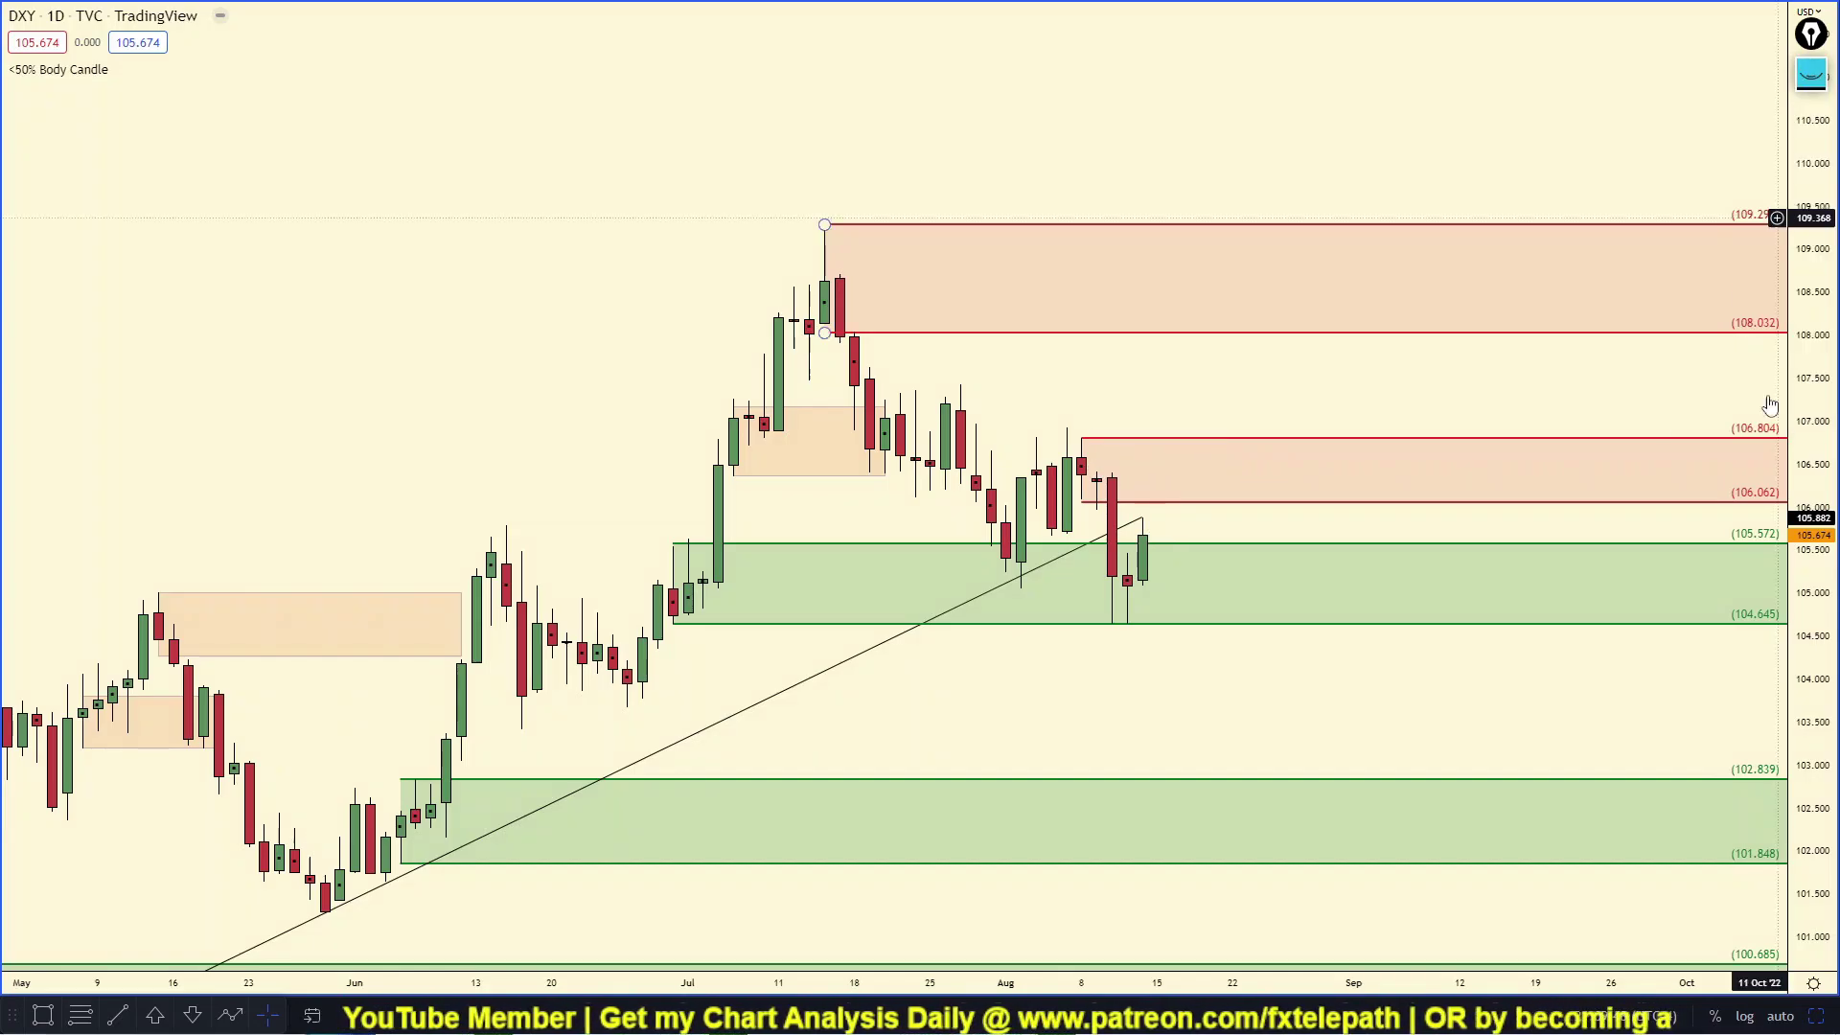
{"action": "left_click", "coordinate": [1820, 1019]}
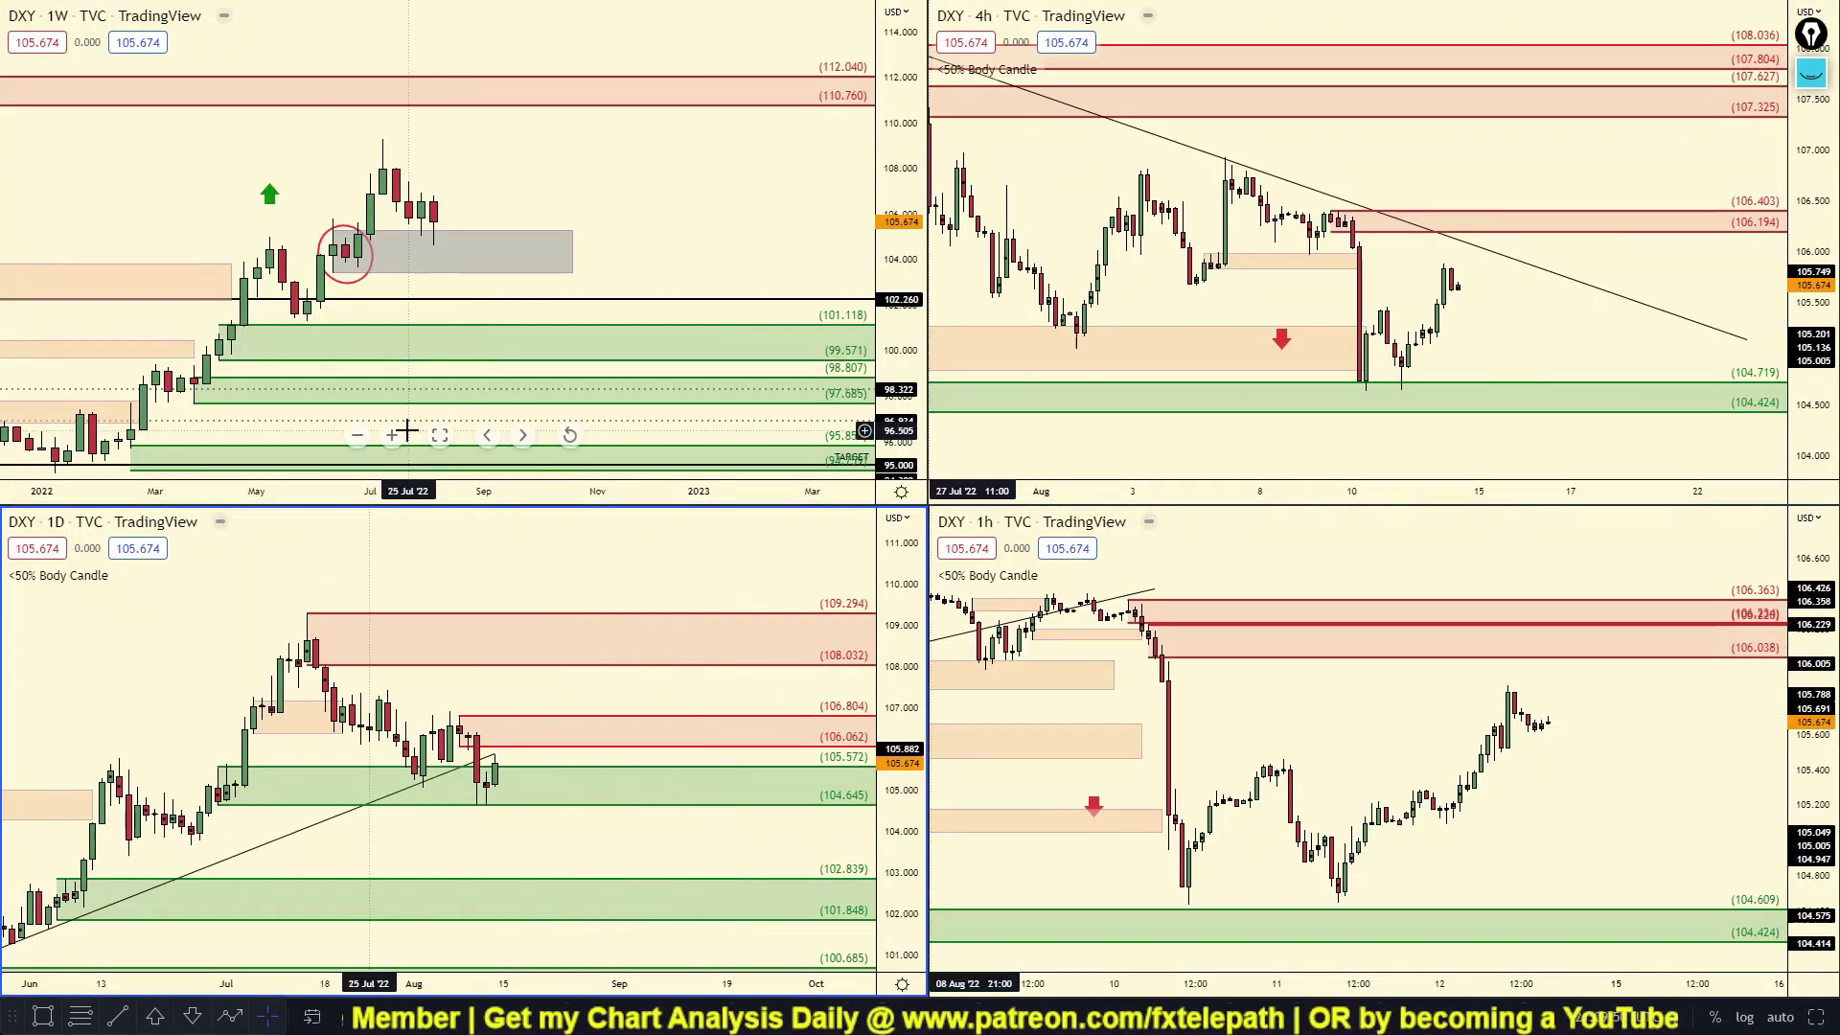
{"action": "left_click", "coordinate": [440, 436]}
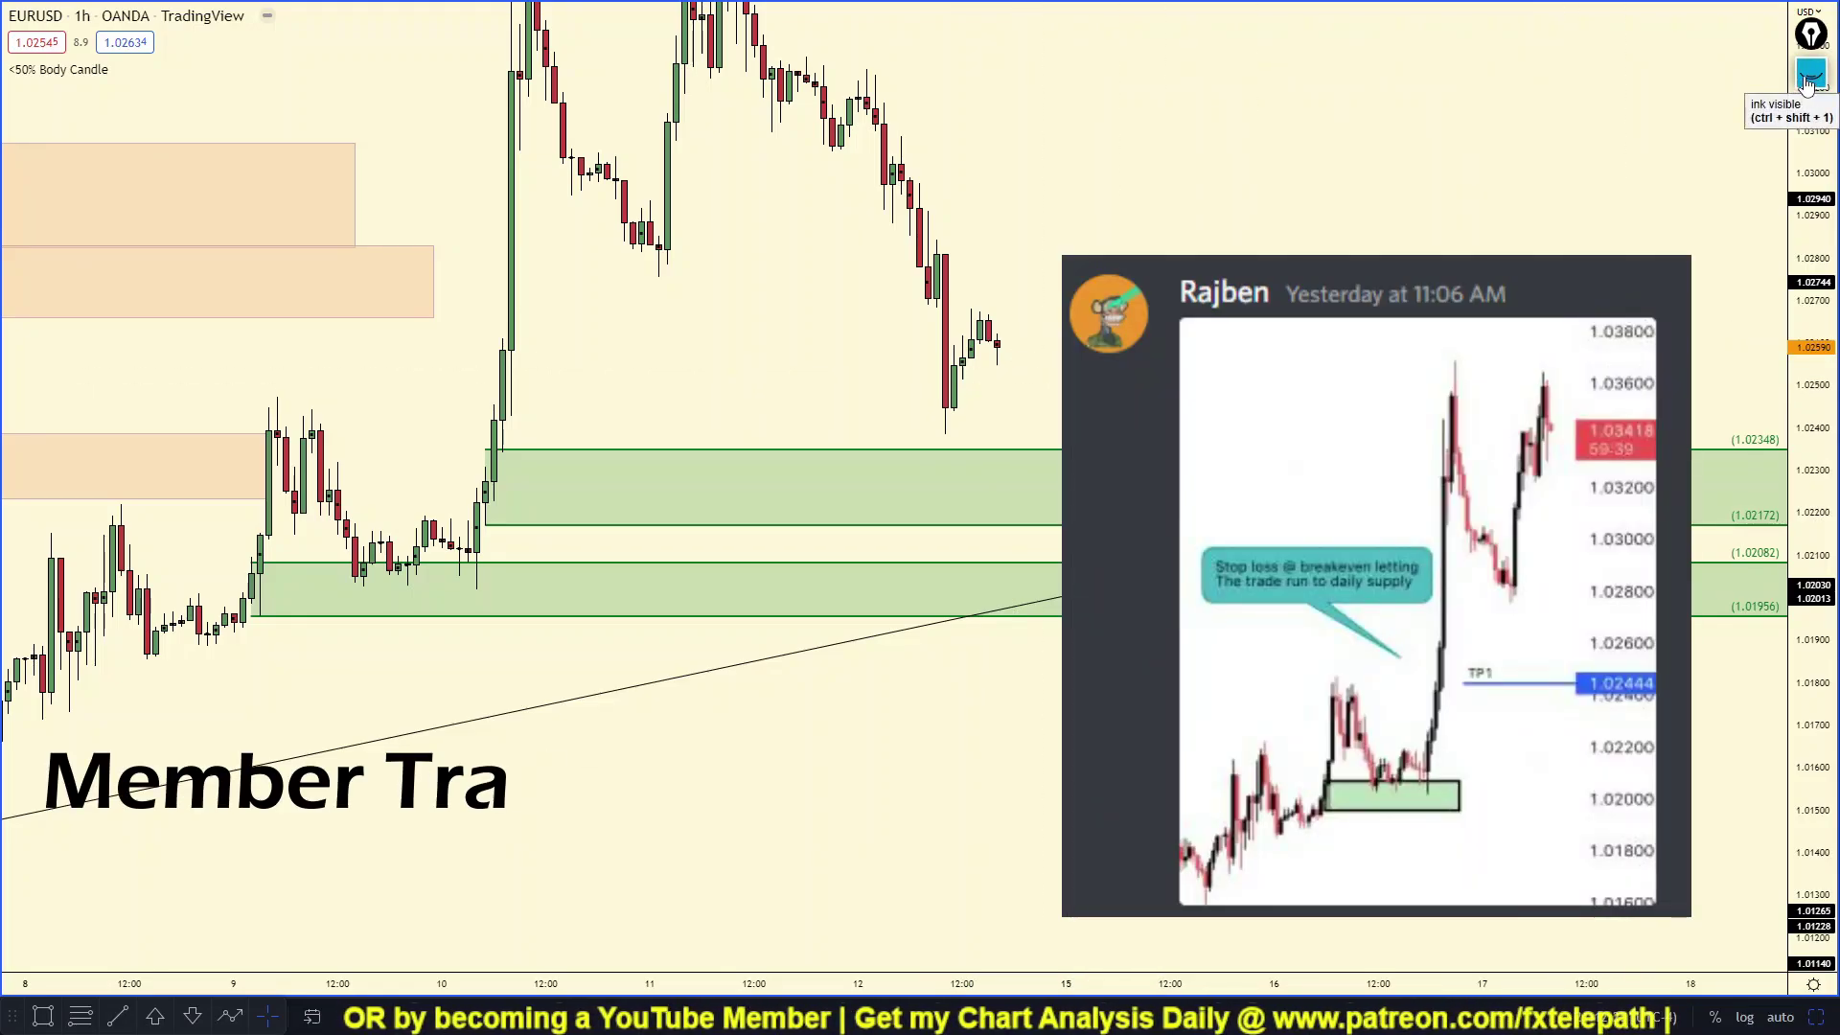
On the EURUSD 1h chart, sketch an arrow up into the 1.01956–1.02082 zone and a short horizontal line above the pullback, and clear both.
{"action": "left_click", "coordinate": [1803, 82]}
{"action": "mouse_move", "coordinate": [265, 680]}
{"action": "left_mouse_down"}
{"action": "mouse_move", "coordinate": [335, 685]}
{"action": "mouse_move", "coordinate": [337, 628]}
{"action": "mouse_move", "coordinate": [362, 604]}
{"action": "left_mouse_up"}
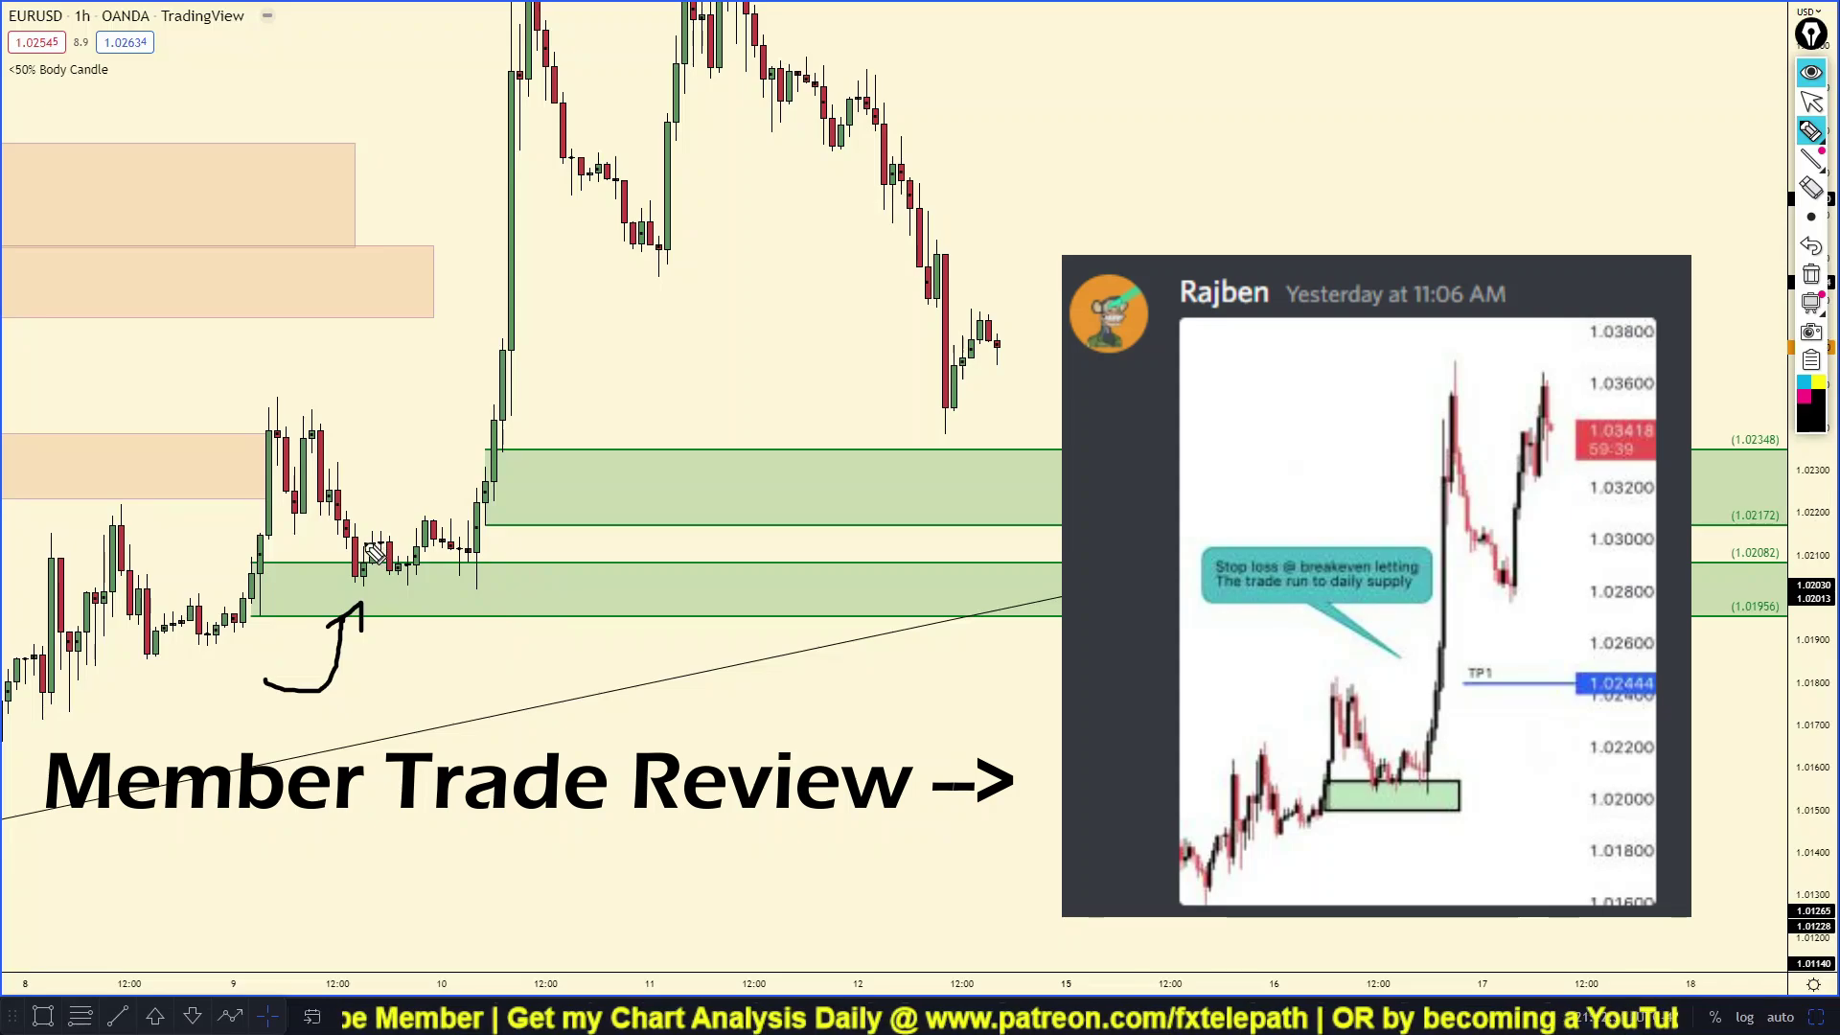
{"action": "left_click_drag", "start_coordinate": [351, 412], "coordinate": [458, 415]}
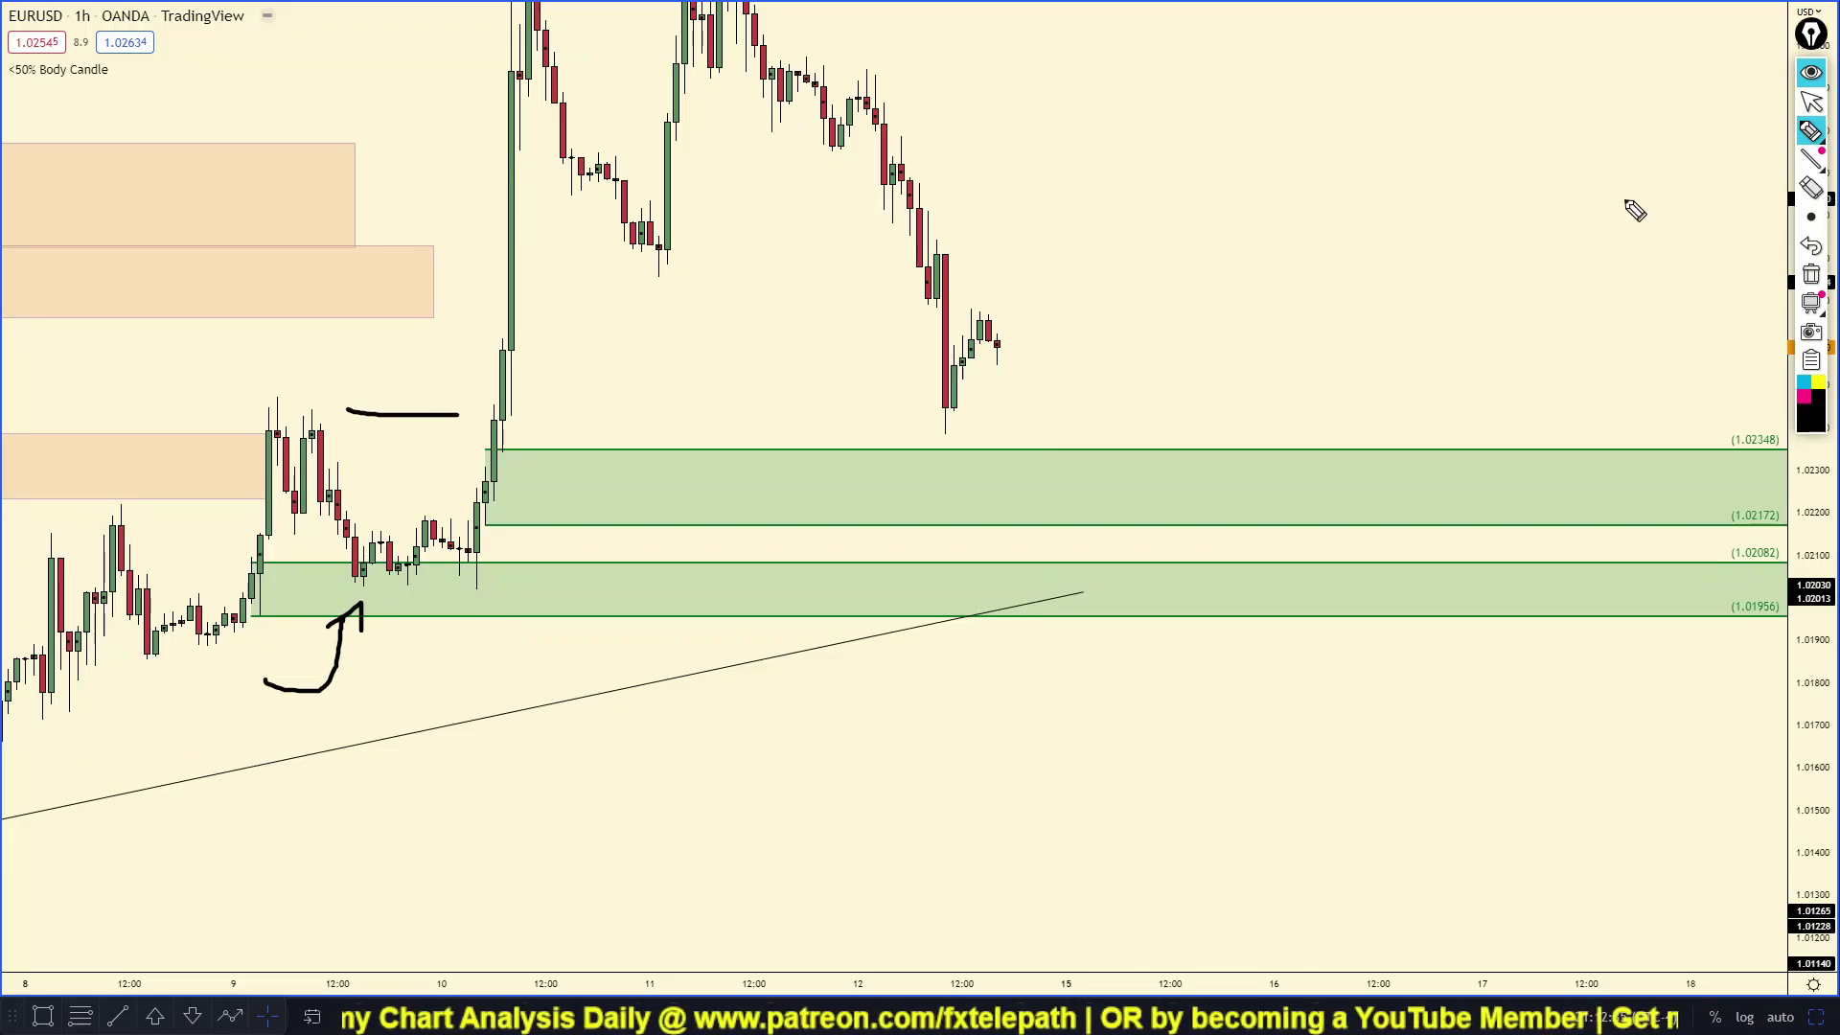
{"action": "left_click", "coordinate": [1812, 274]}
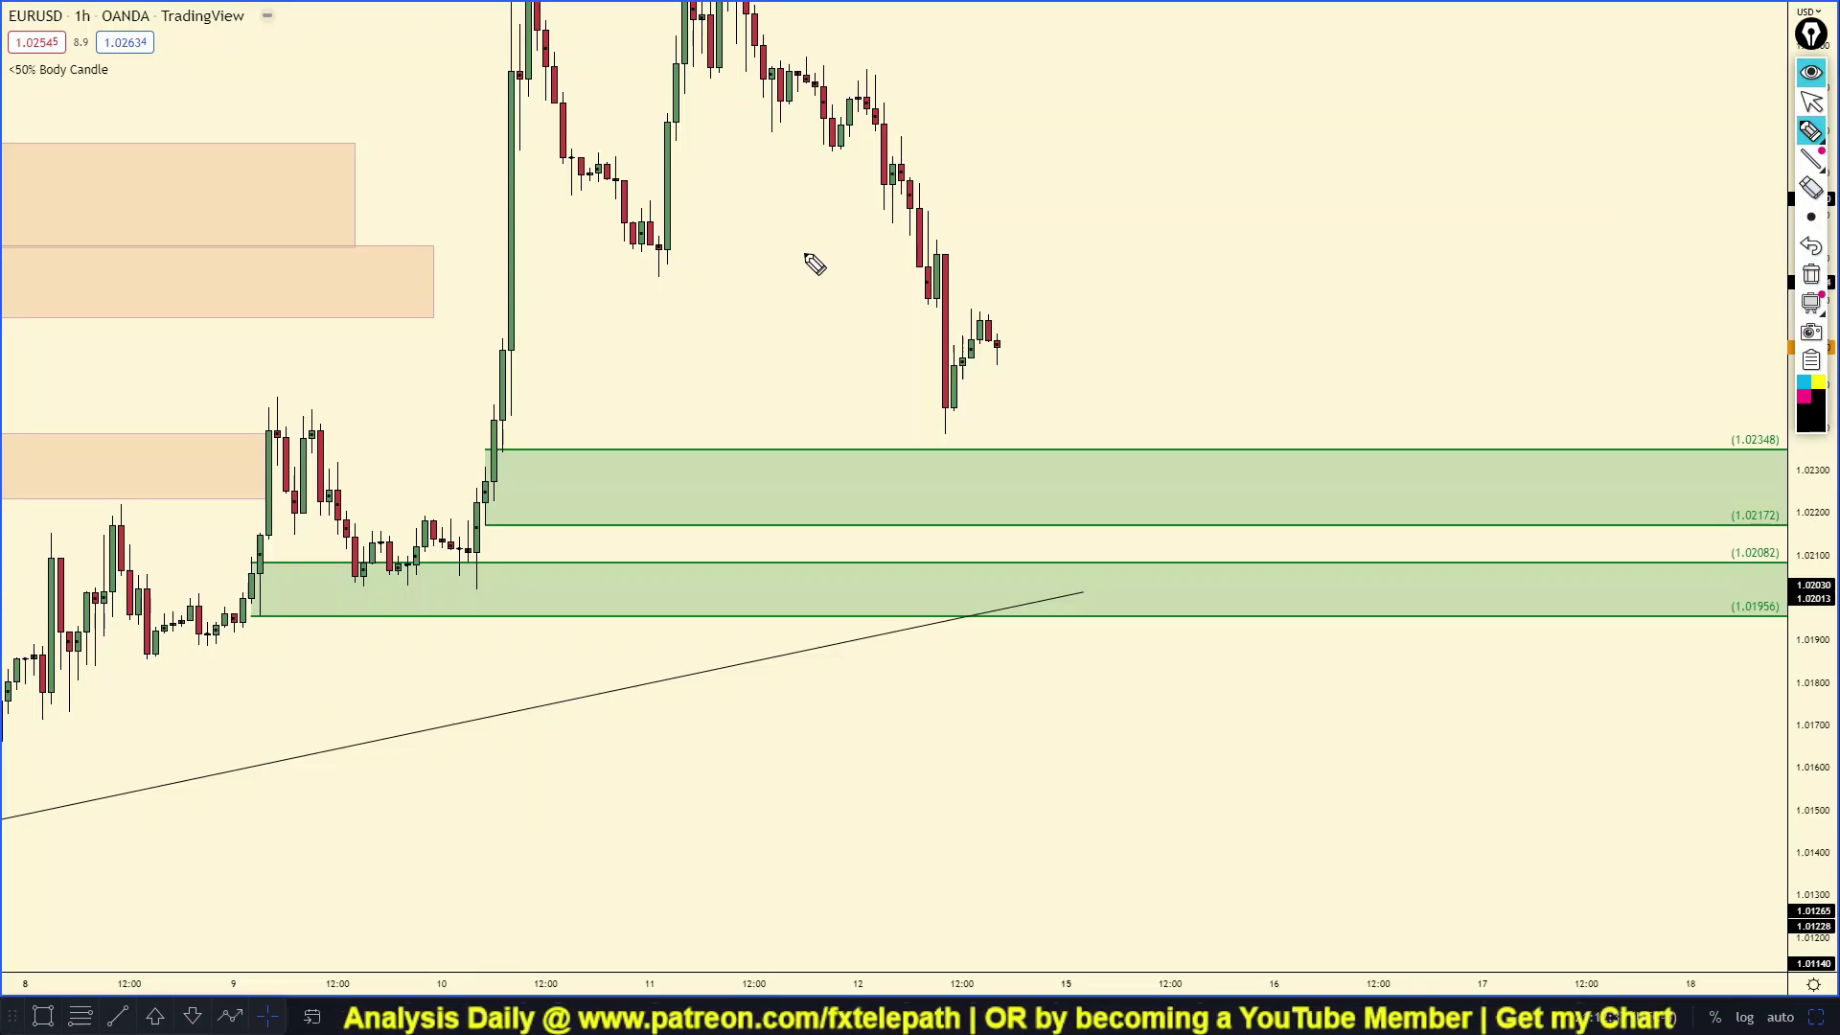
{"action": "left_click", "coordinate": [1811, 74]}
Restore the four-chart EURUSD layout and reframe the daily, 4h and 1h charts around their latest candles and zones.
{"action": "left_click_drag", "start_coordinate": [659, 305], "coordinate": [770, 412]}
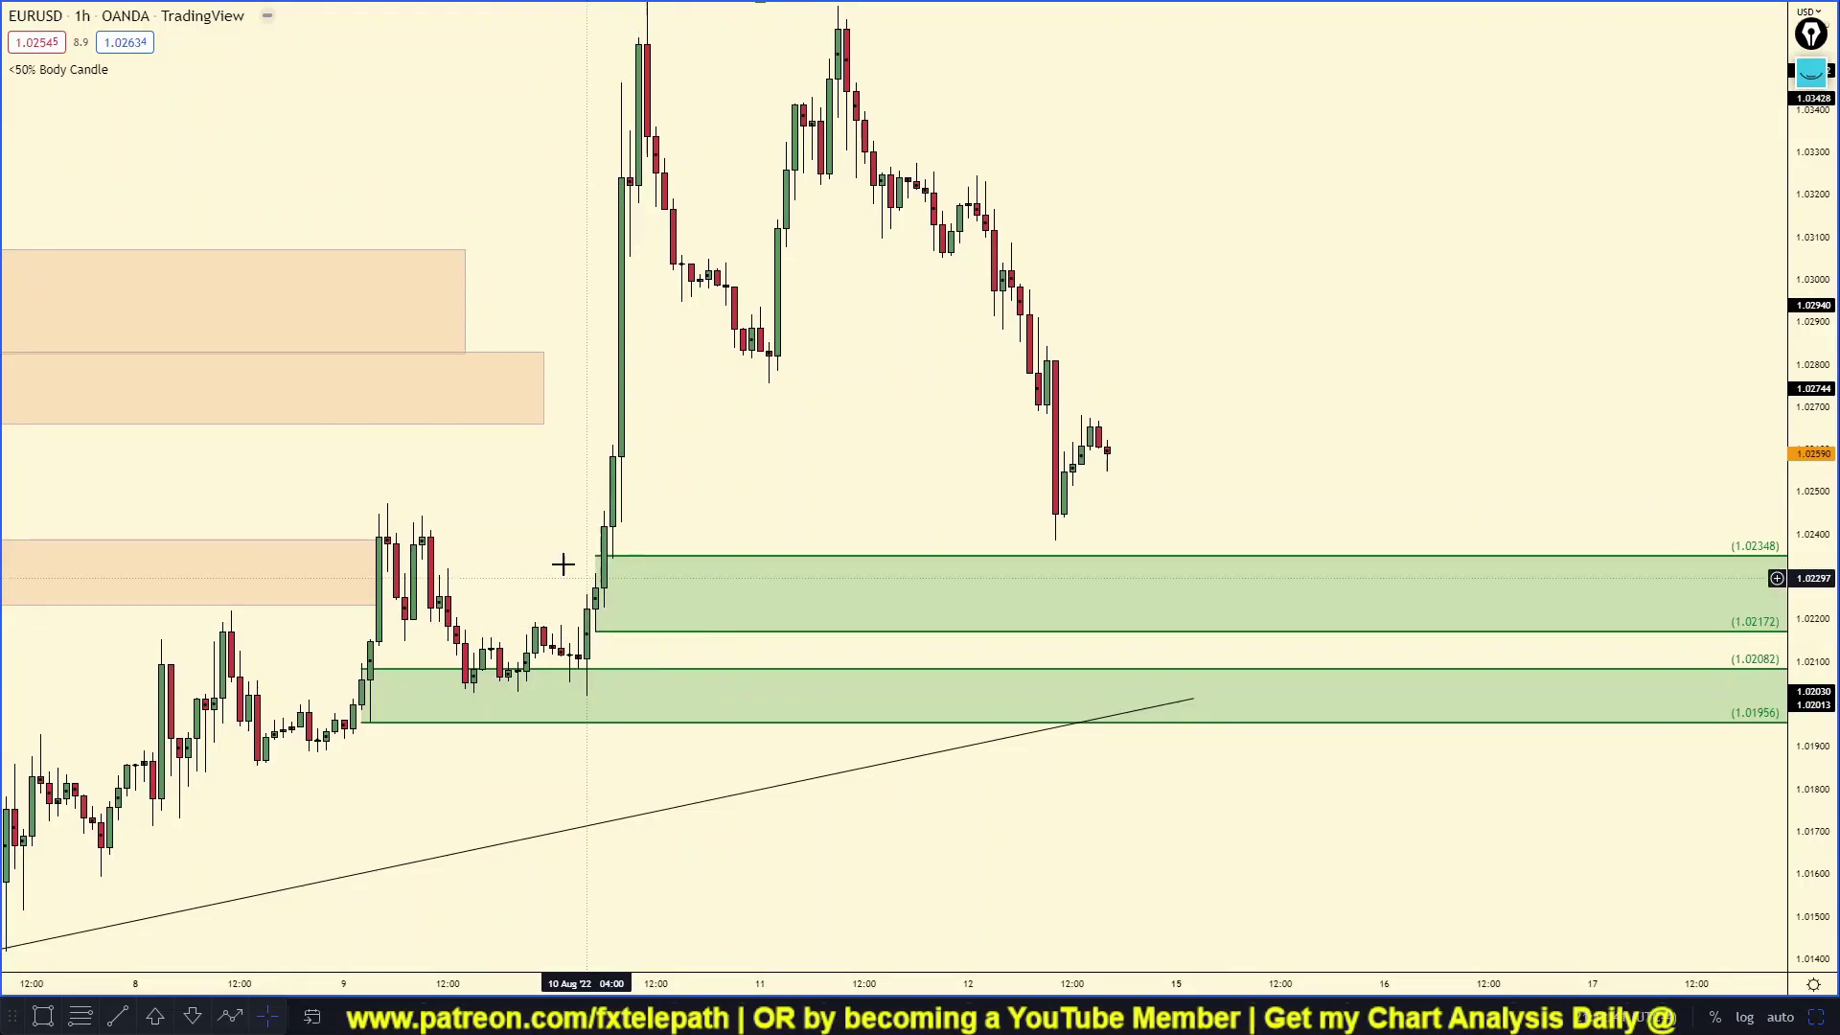
{"action": "left_click", "coordinate": [1818, 1017]}
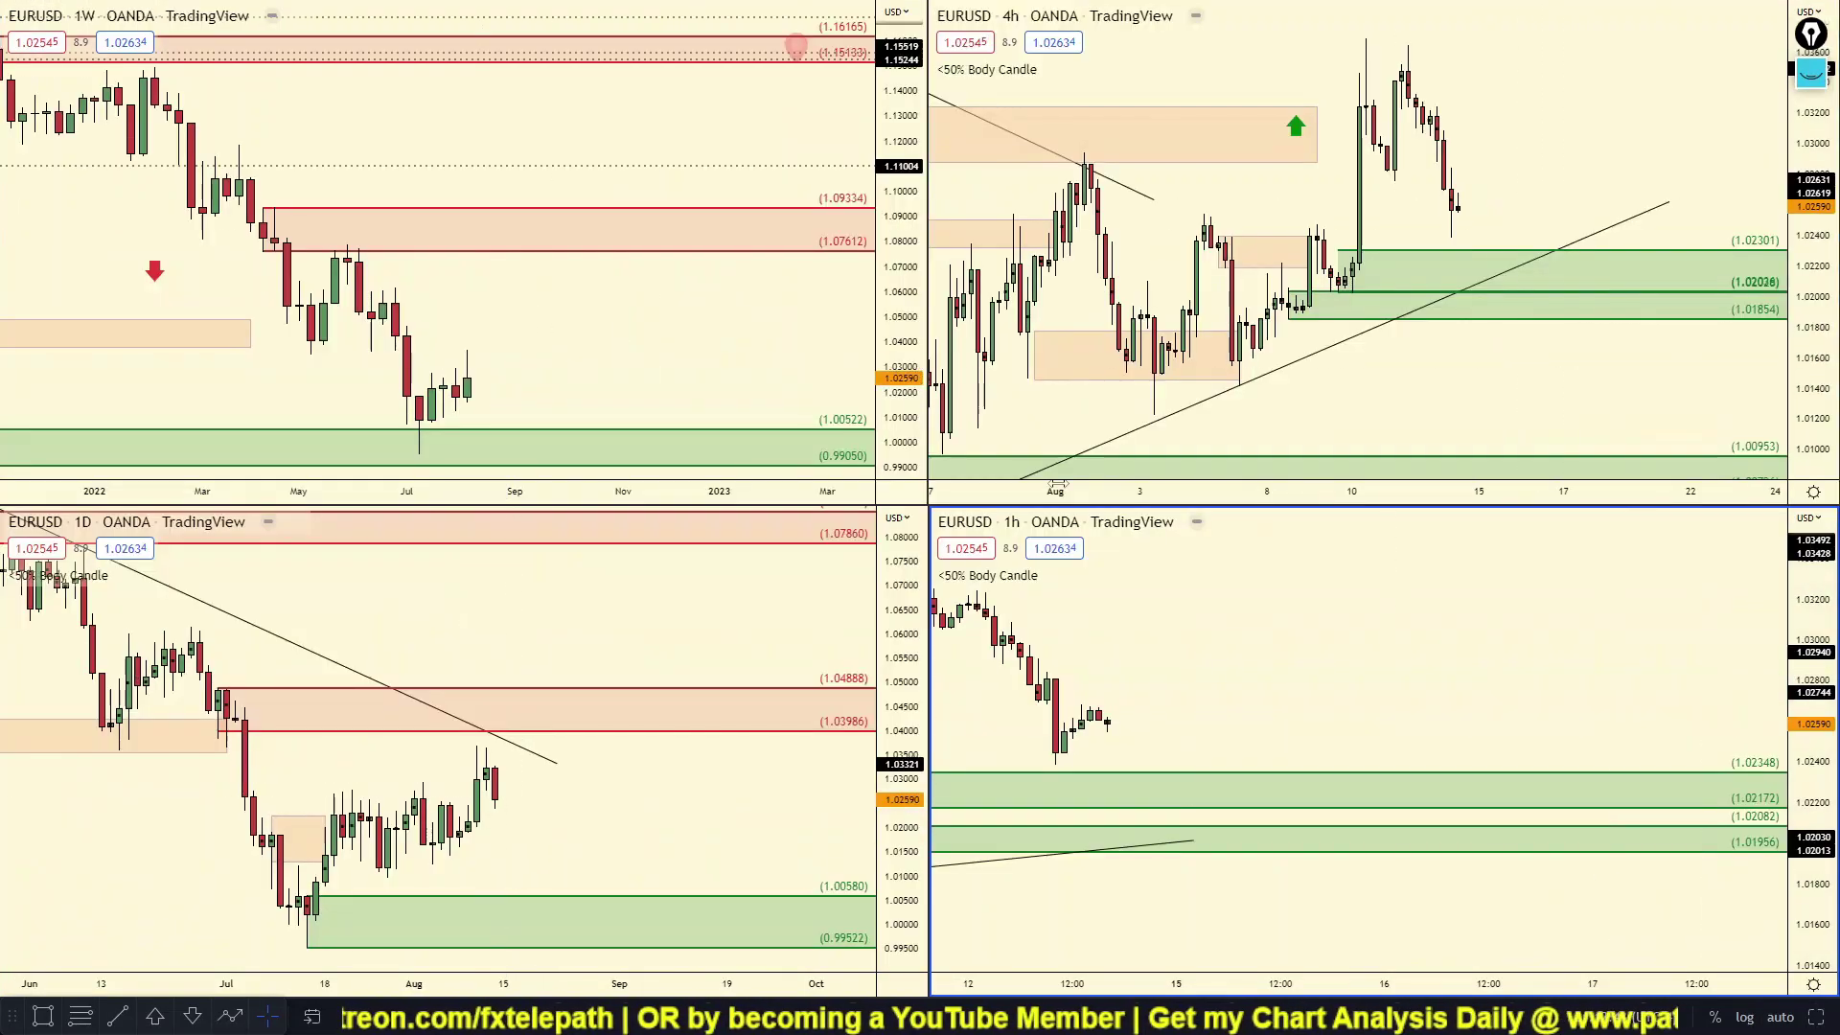
{"action": "left_click_drag", "start_coordinate": [556, 803], "coordinate": [546, 787]}
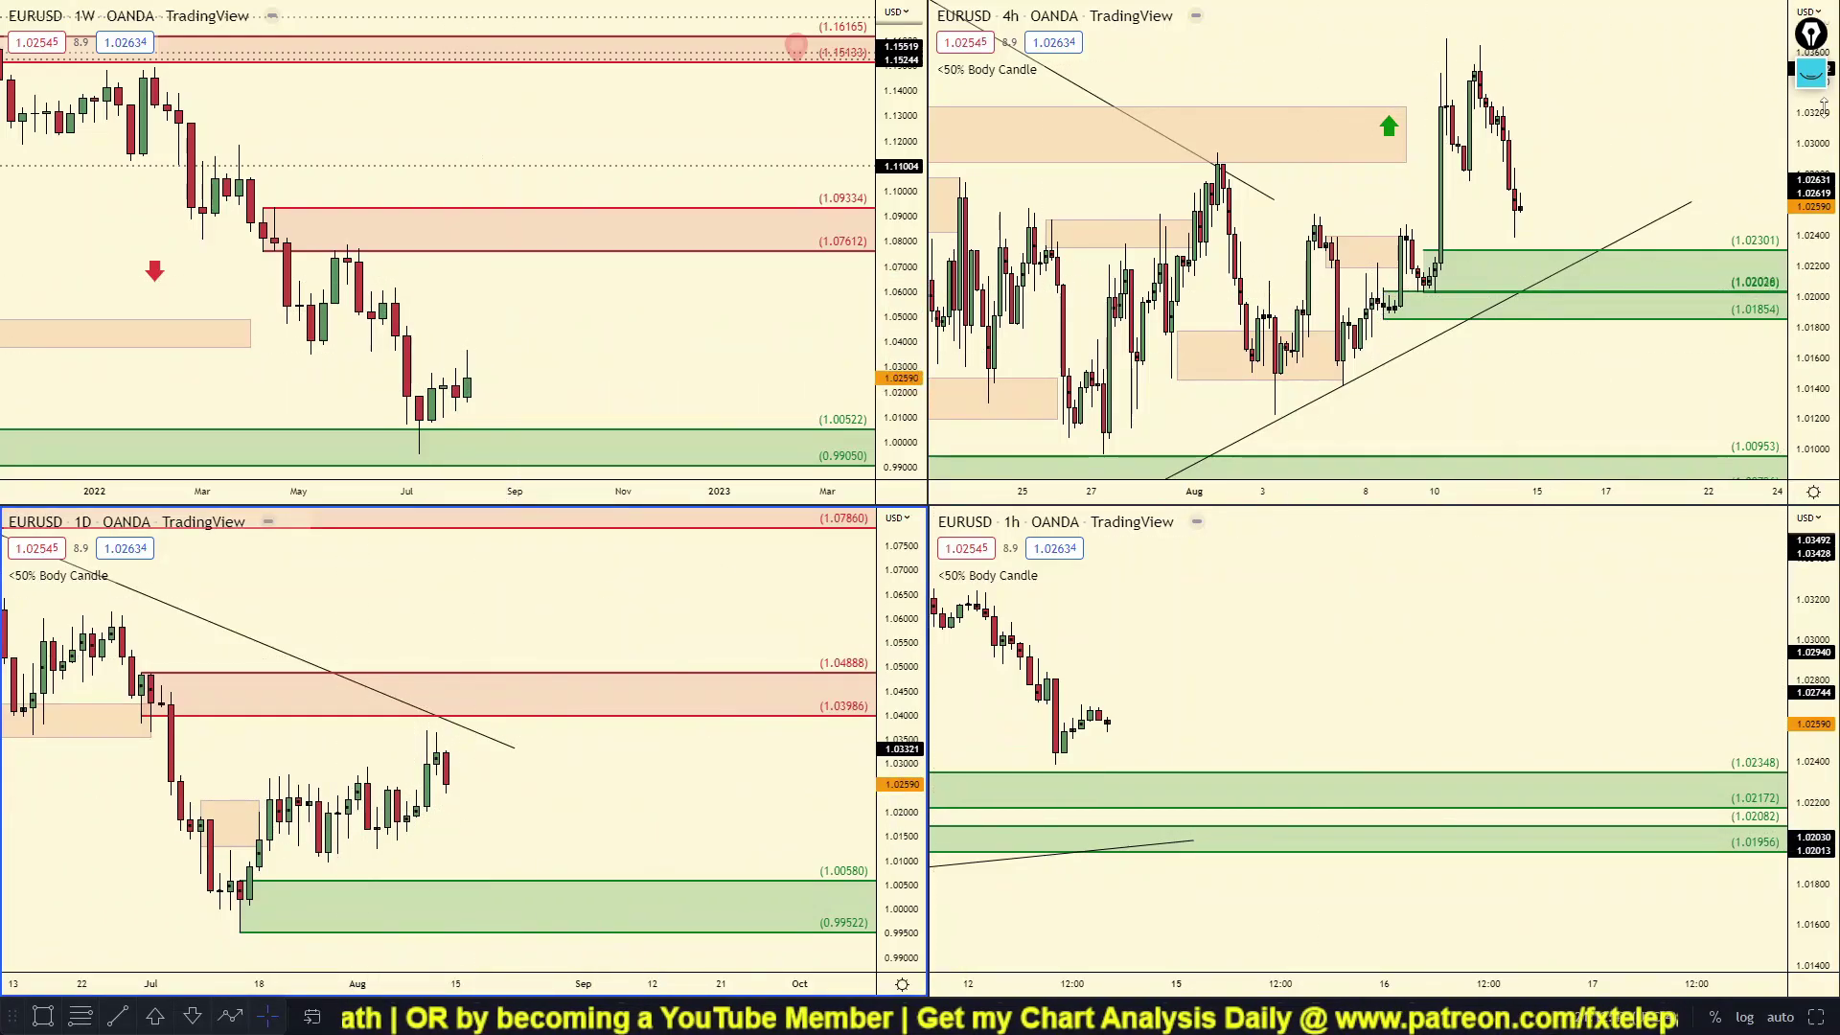
{"action": "left_click_drag", "start_coordinate": [1822, 102], "coordinate": [1822, 155]}
{"action": "scroll", "coordinate": [1271, 625], "scroll_direction": "down", "scroll_amount": 5}
{"action": "left_click_drag", "start_coordinate": [1479, 663], "coordinate": [1550, 670]}
{"action": "left_click_drag", "start_coordinate": [1811, 637], "coordinate": [1811, 710]}
{"action": "left_click_drag", "start_coordinate": [1579, 665], "coordinate": [1623, 664]}
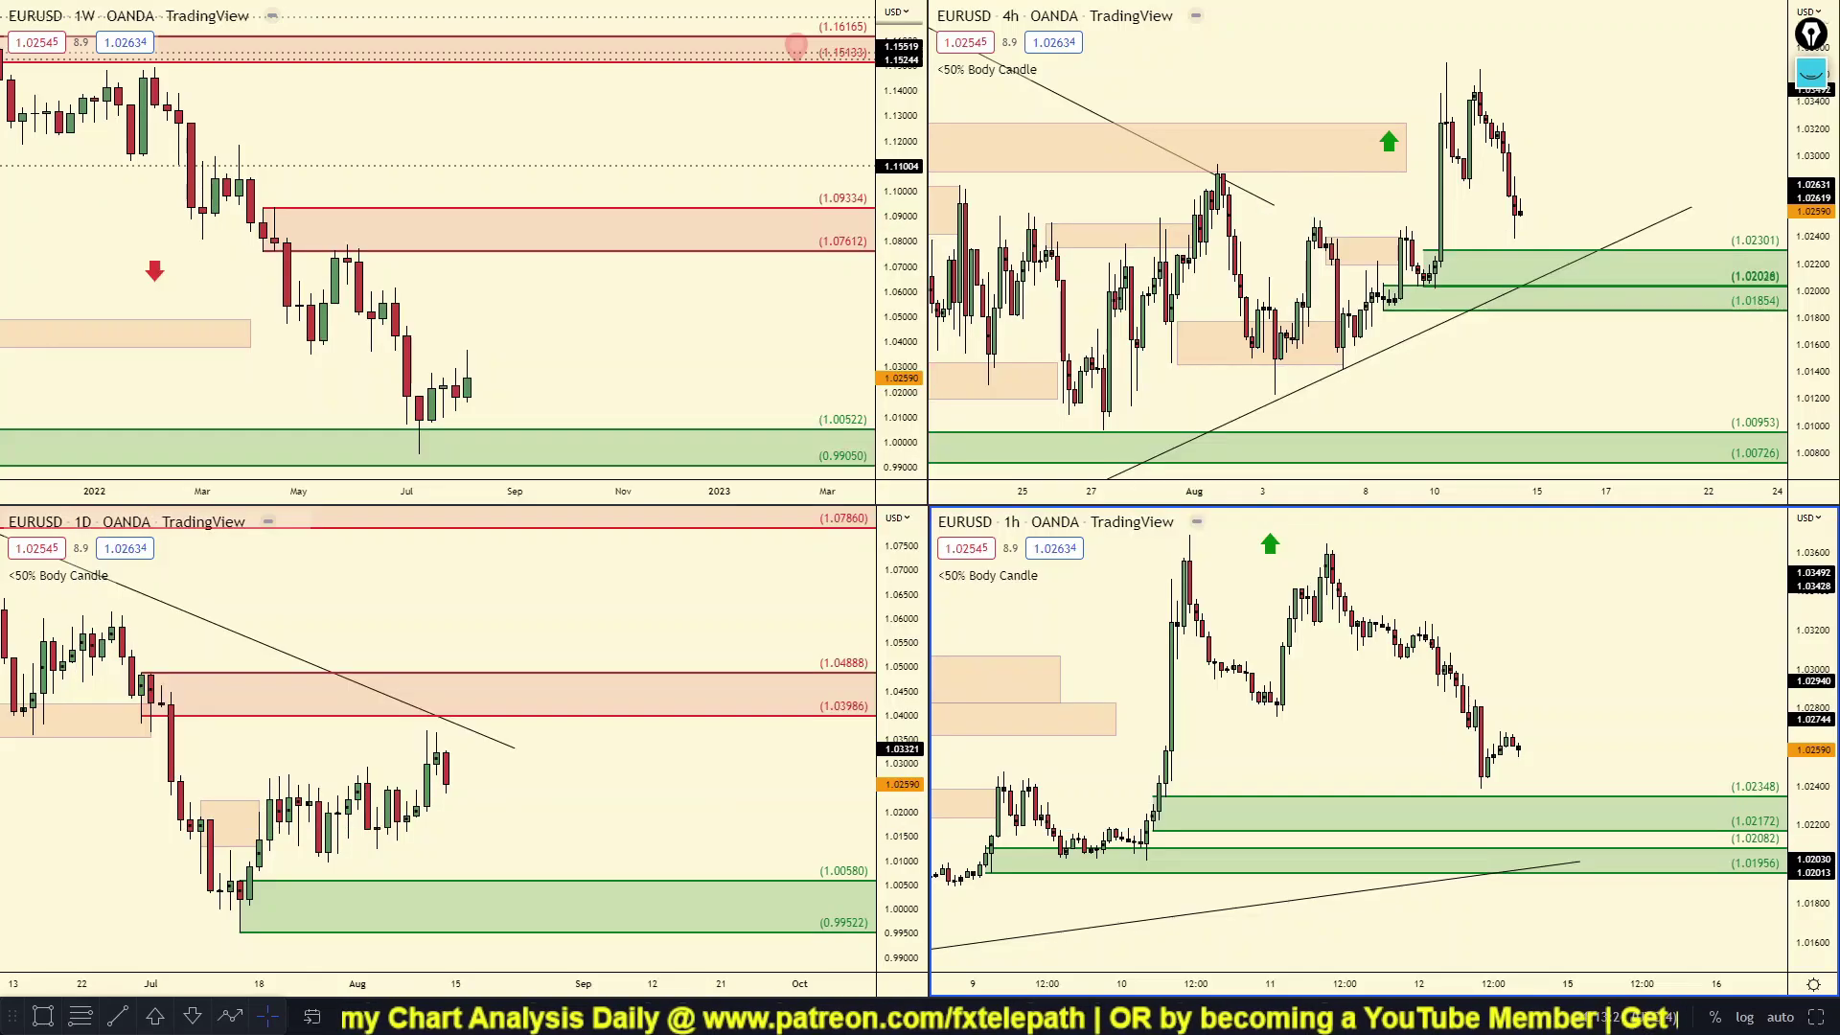
On the maximized daily chart, sketch a short line at the 1.03986 level and a rising stroke to the descending trendline, and clear both.
{"action": "left_click", "coordinate": [680, 733]}
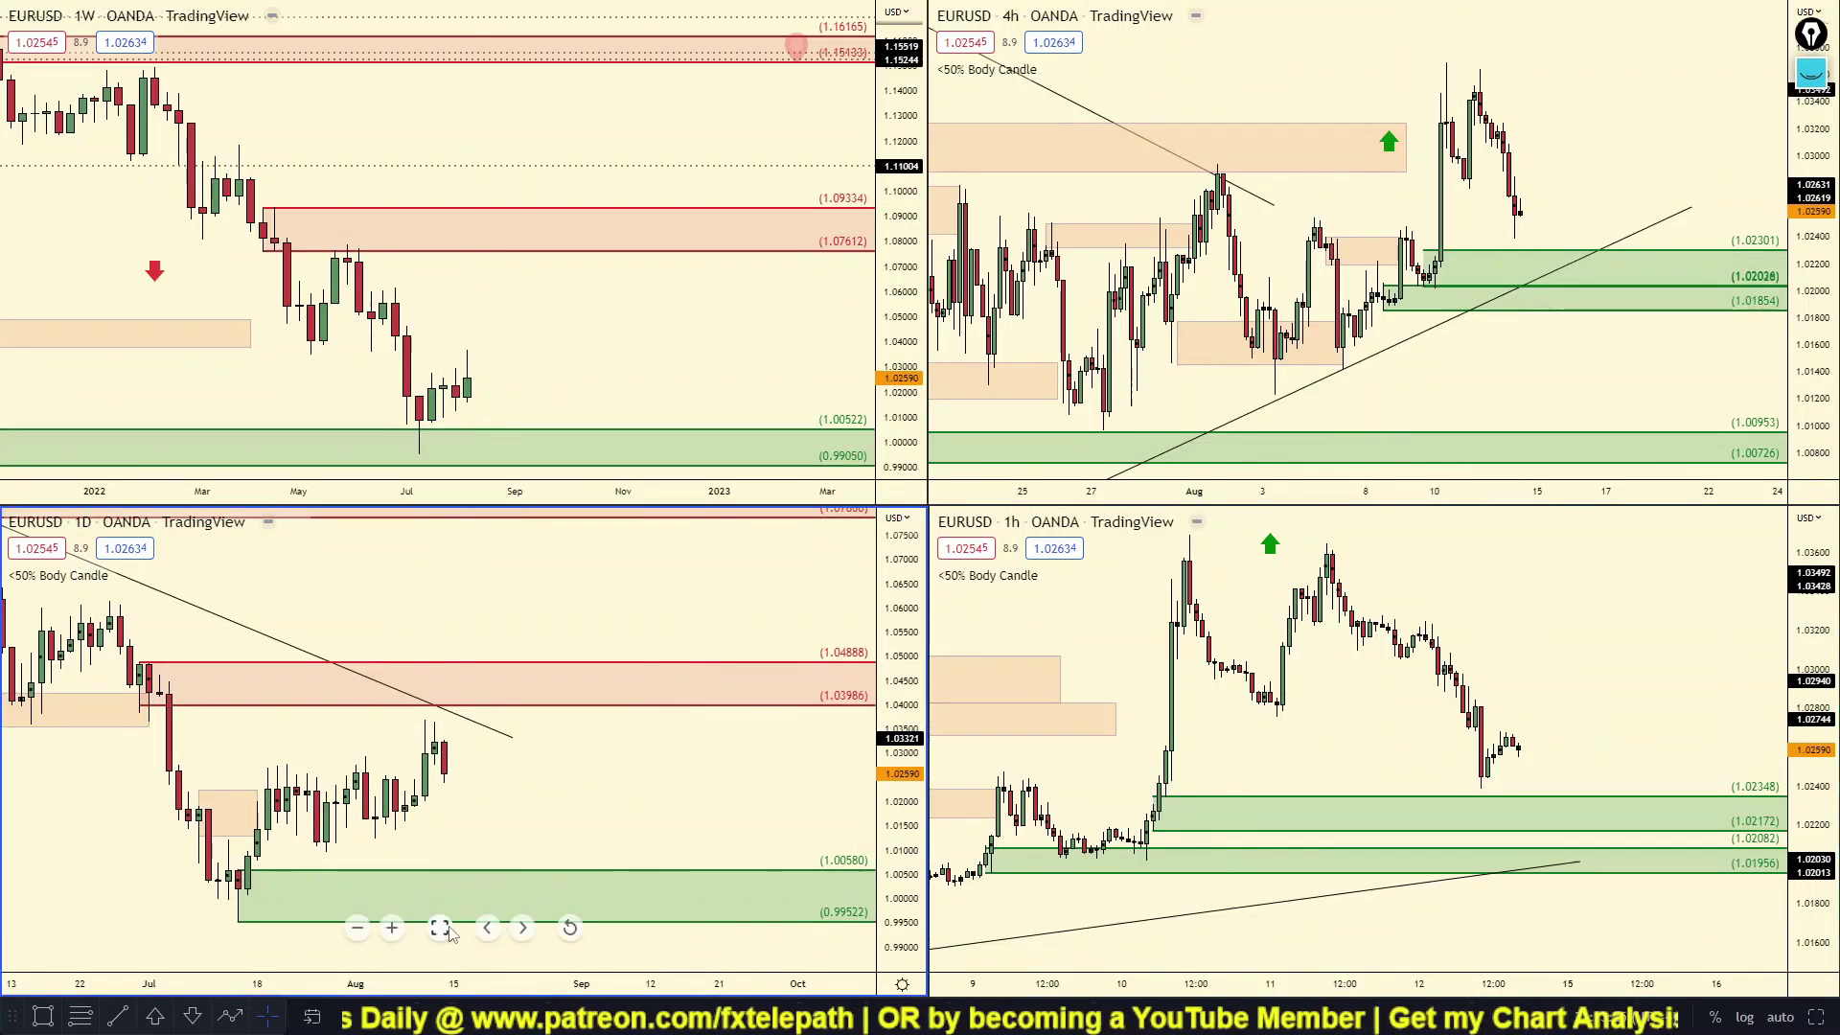
{"action": "key", "text": "alt+Return"}
{"action": "left_click_drag", "start_coordinate": [1808, 313], "coordinate": [1807, 489]}
{"action": "left_click_drag", "start_coordinate": [1479, 485], "coordinate": [1463, 542]}
{"action": "left_click", "coordinate": [1802, 75]}
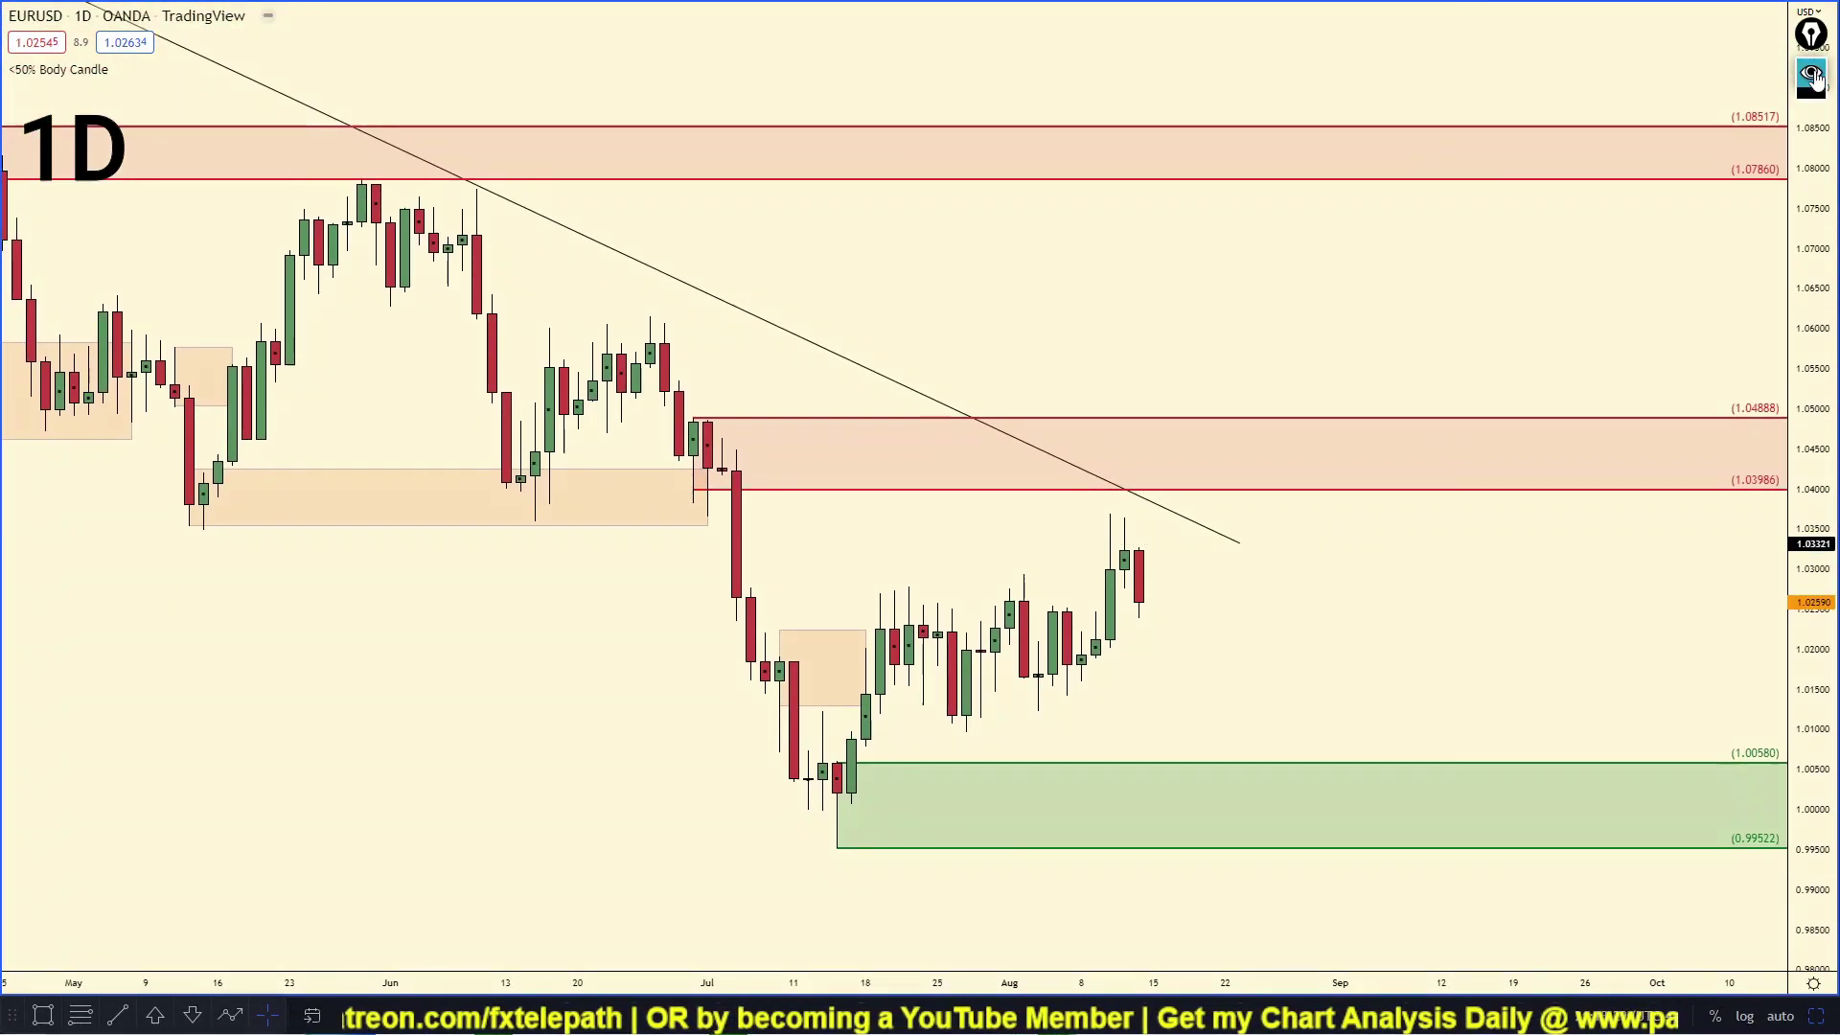
{"action": "left_click_drag", "start_coordinate": [1077, 494], "coordinate": [1133, 492]}
{"action": "left_click_drag", "start_coordinate": [1139, 576], "coordinate": [1176, 499]}
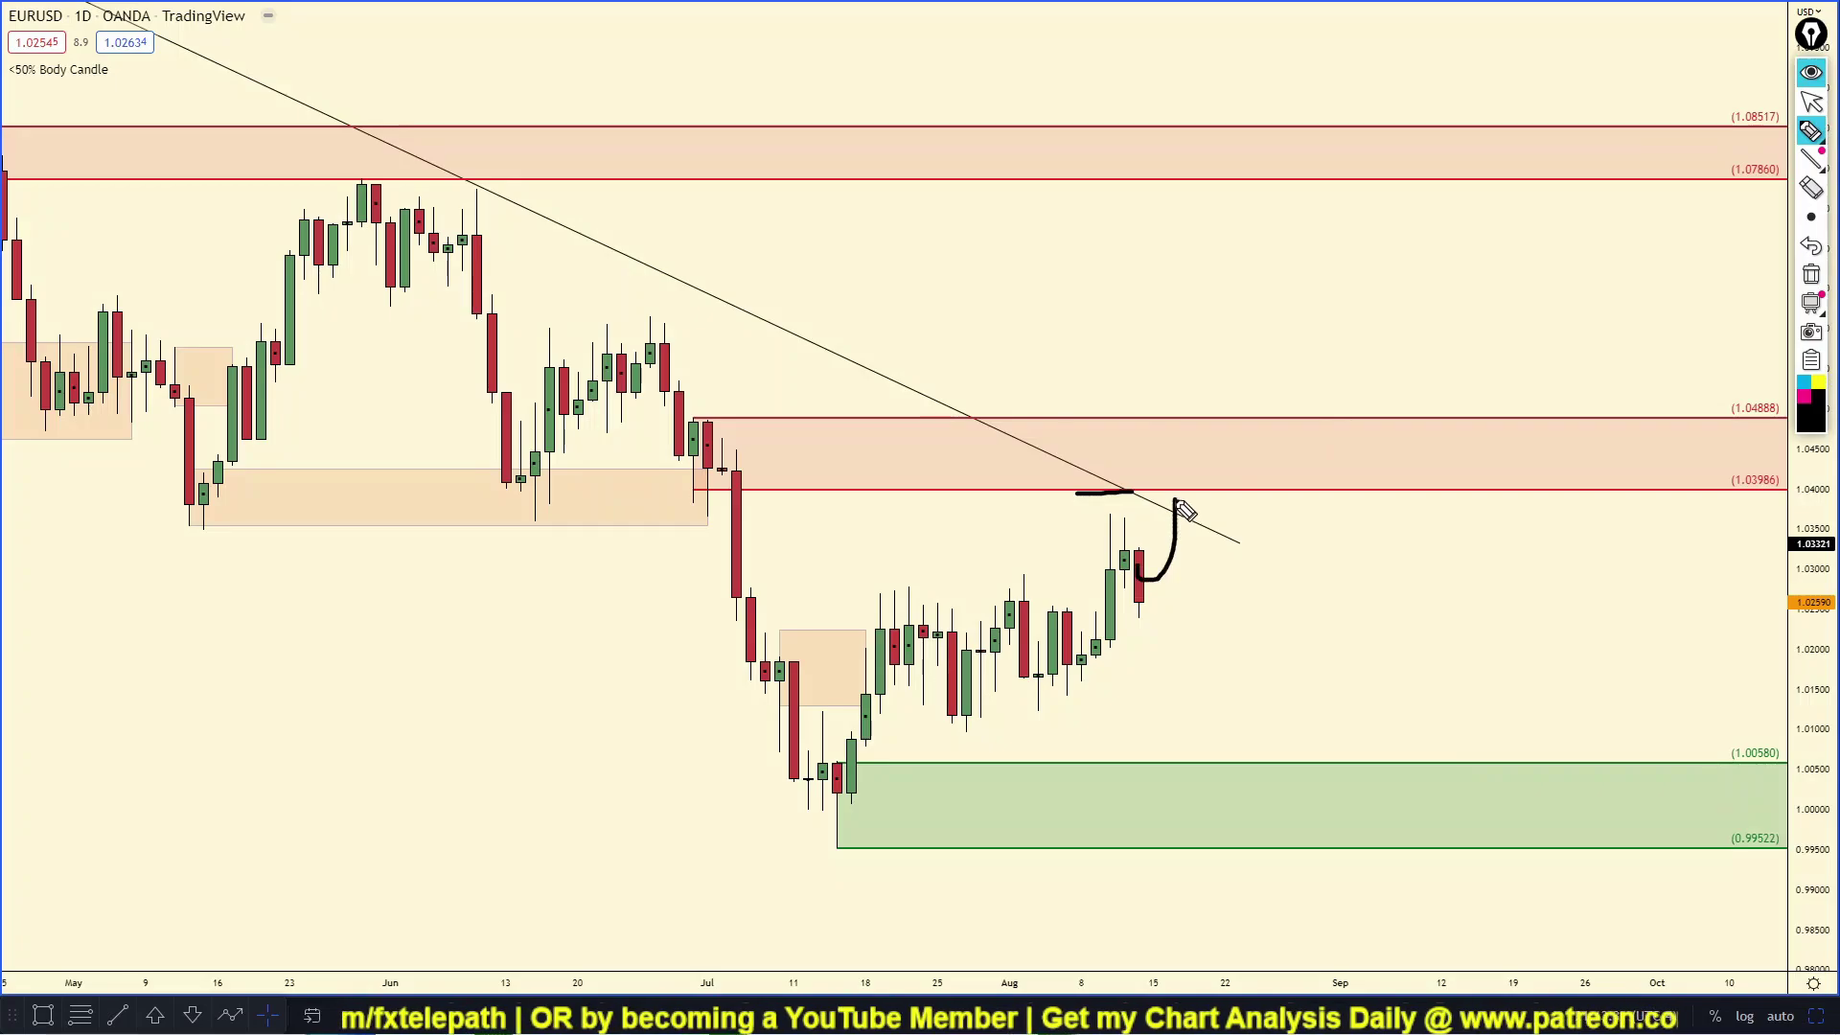
{"action": "left_click", "coordinate": [1808, 276]}
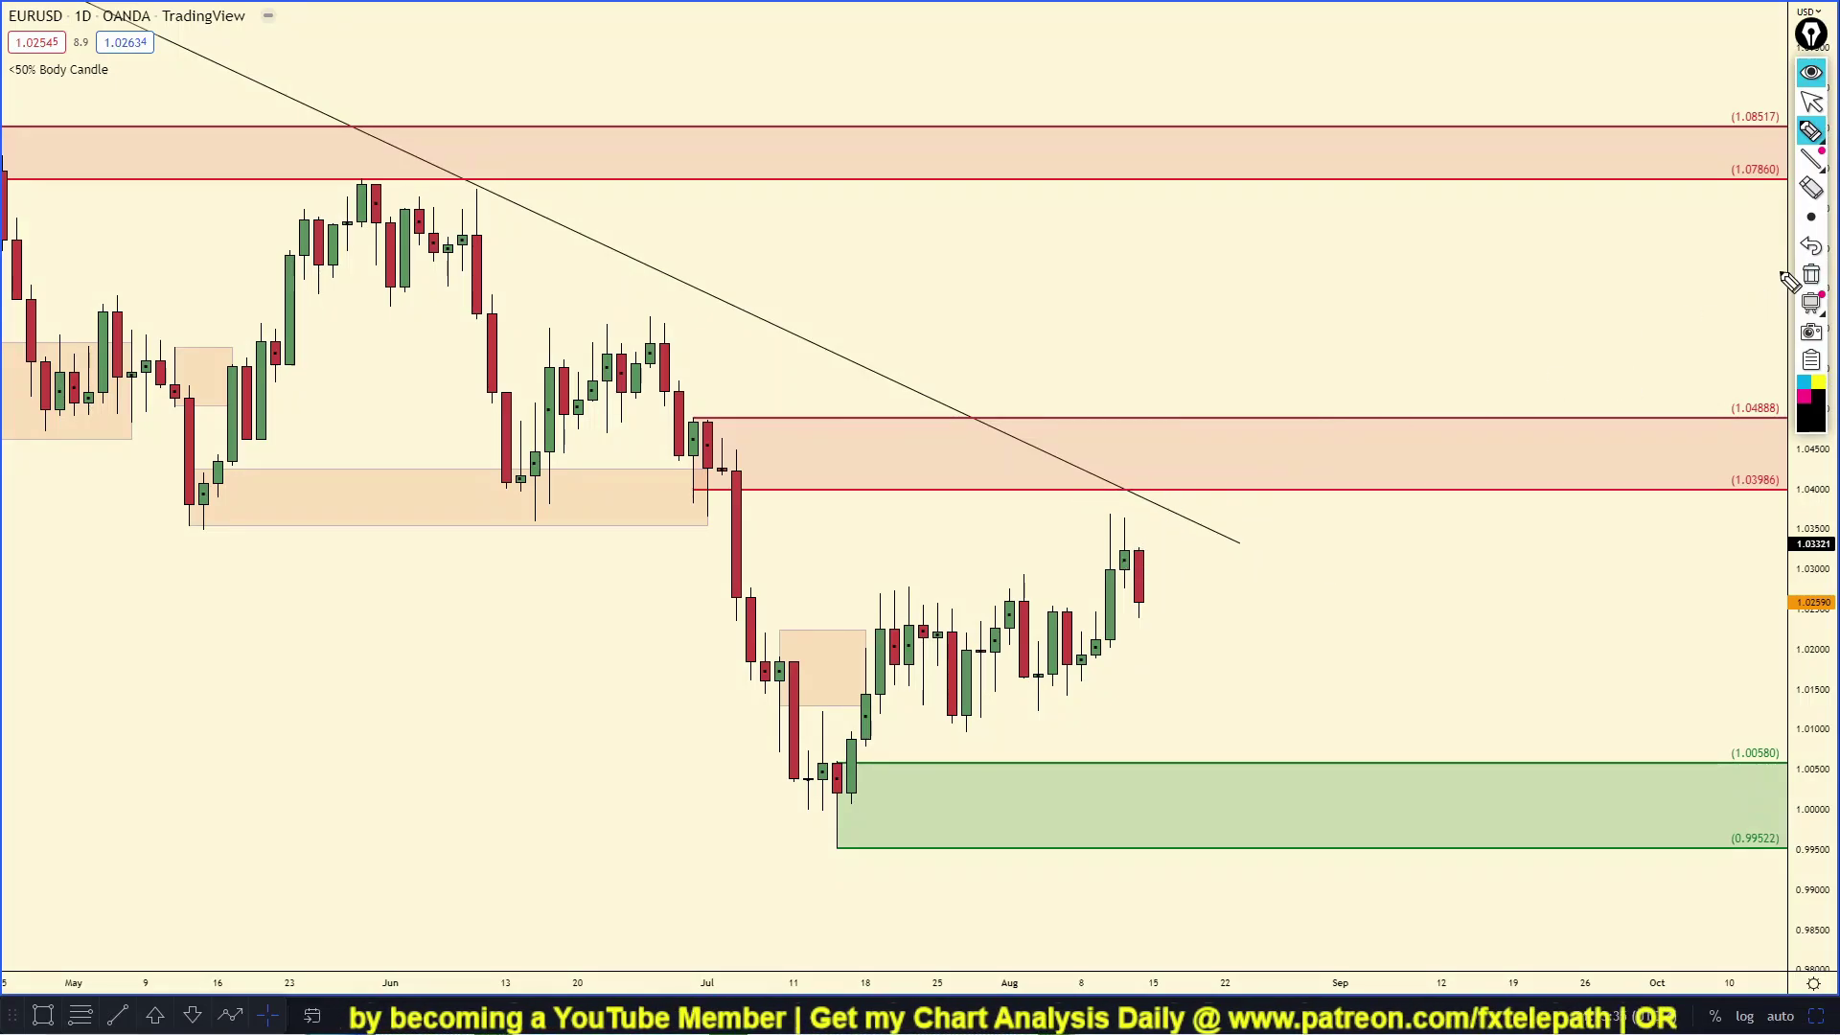
{"action": "left_click", "coordinate": [1810, 73]}
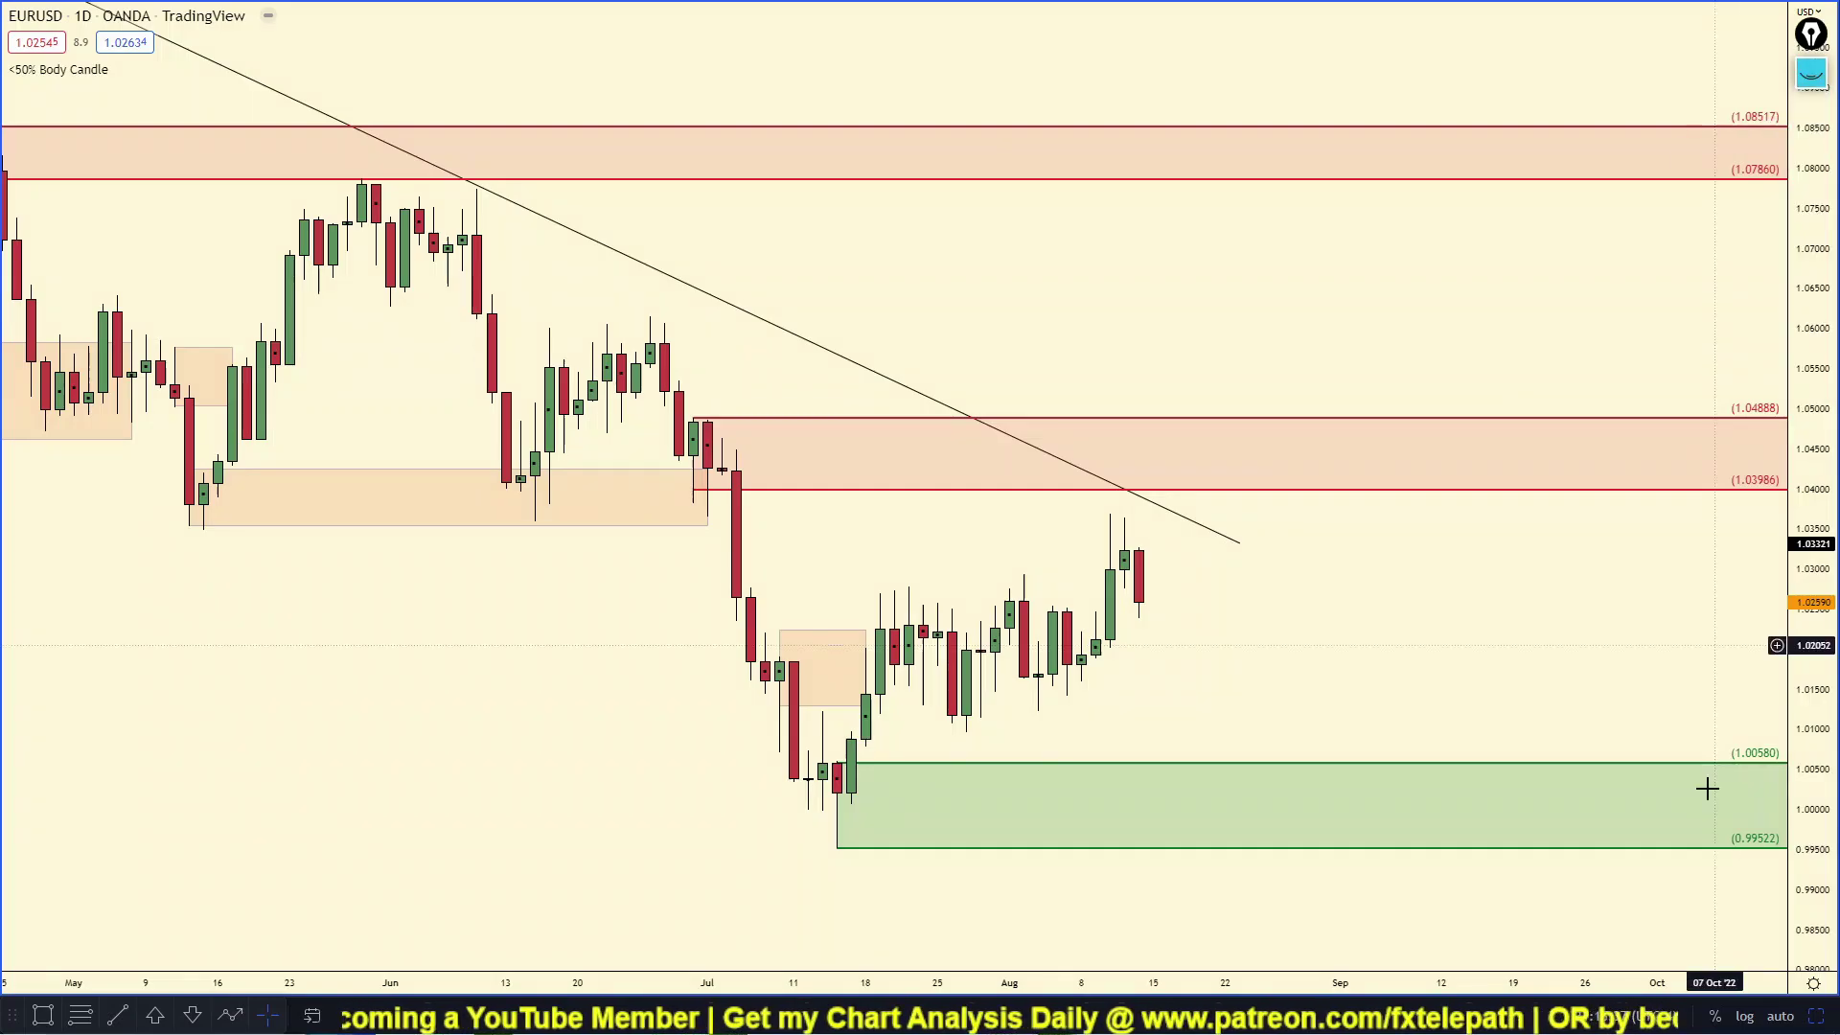
Return to the four-chart layout, maximize the 4h chart and frame it from the 1.00726 demand zone up to the 1.04489 supply zone.
{"action": "left_click", "coordinate": [1814, 1018]}
{"action": "left_click_drag", "start_coordinate": [915, 793], "coordinate": [914, 652]}
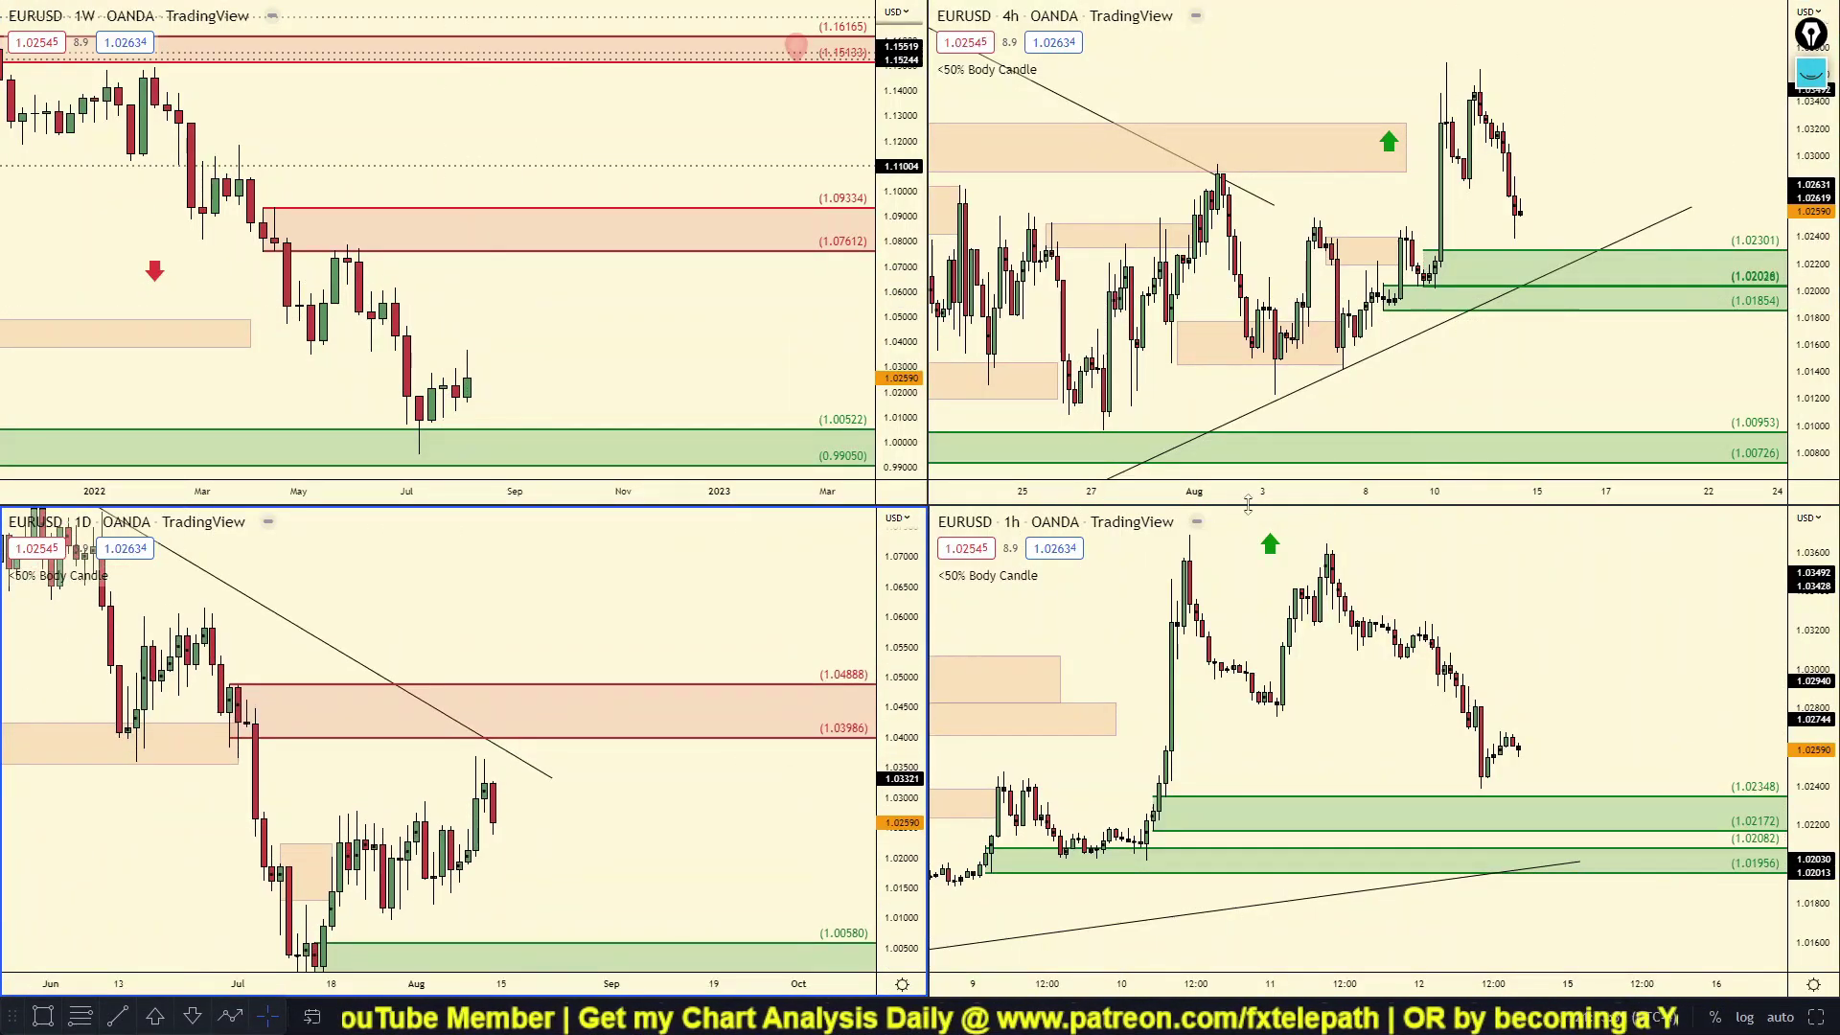
{"action": "left_click_drag", "start_coordinate": [1510, 419], "coordinate": [1455, 411]}
{"action": "left_click", "coordinate": [1814, 1018]}
{"action": "scroll", "coordinate": [1384, 706], "scroll_direction": "down", "scroll_amount": 5}
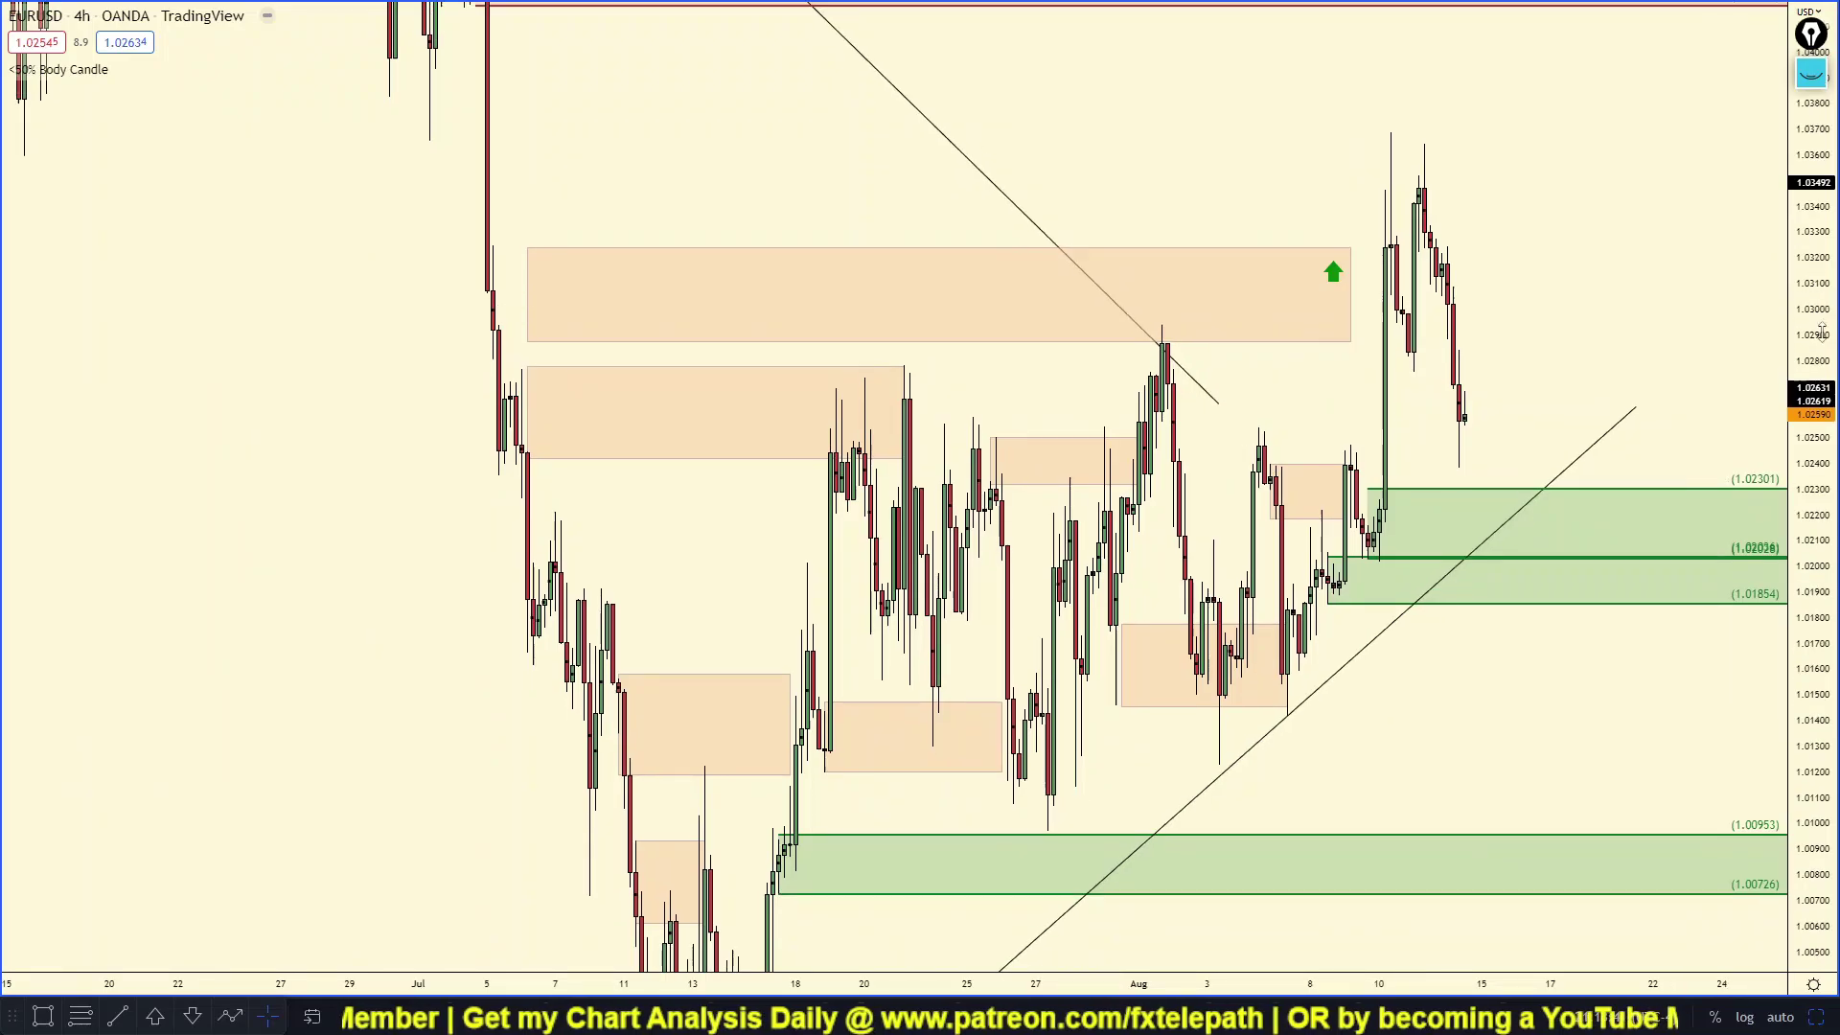
{"action": "scroll", "coordinate": [1240, 627], "scroll_direction": "up", "scroll_amount": 1}
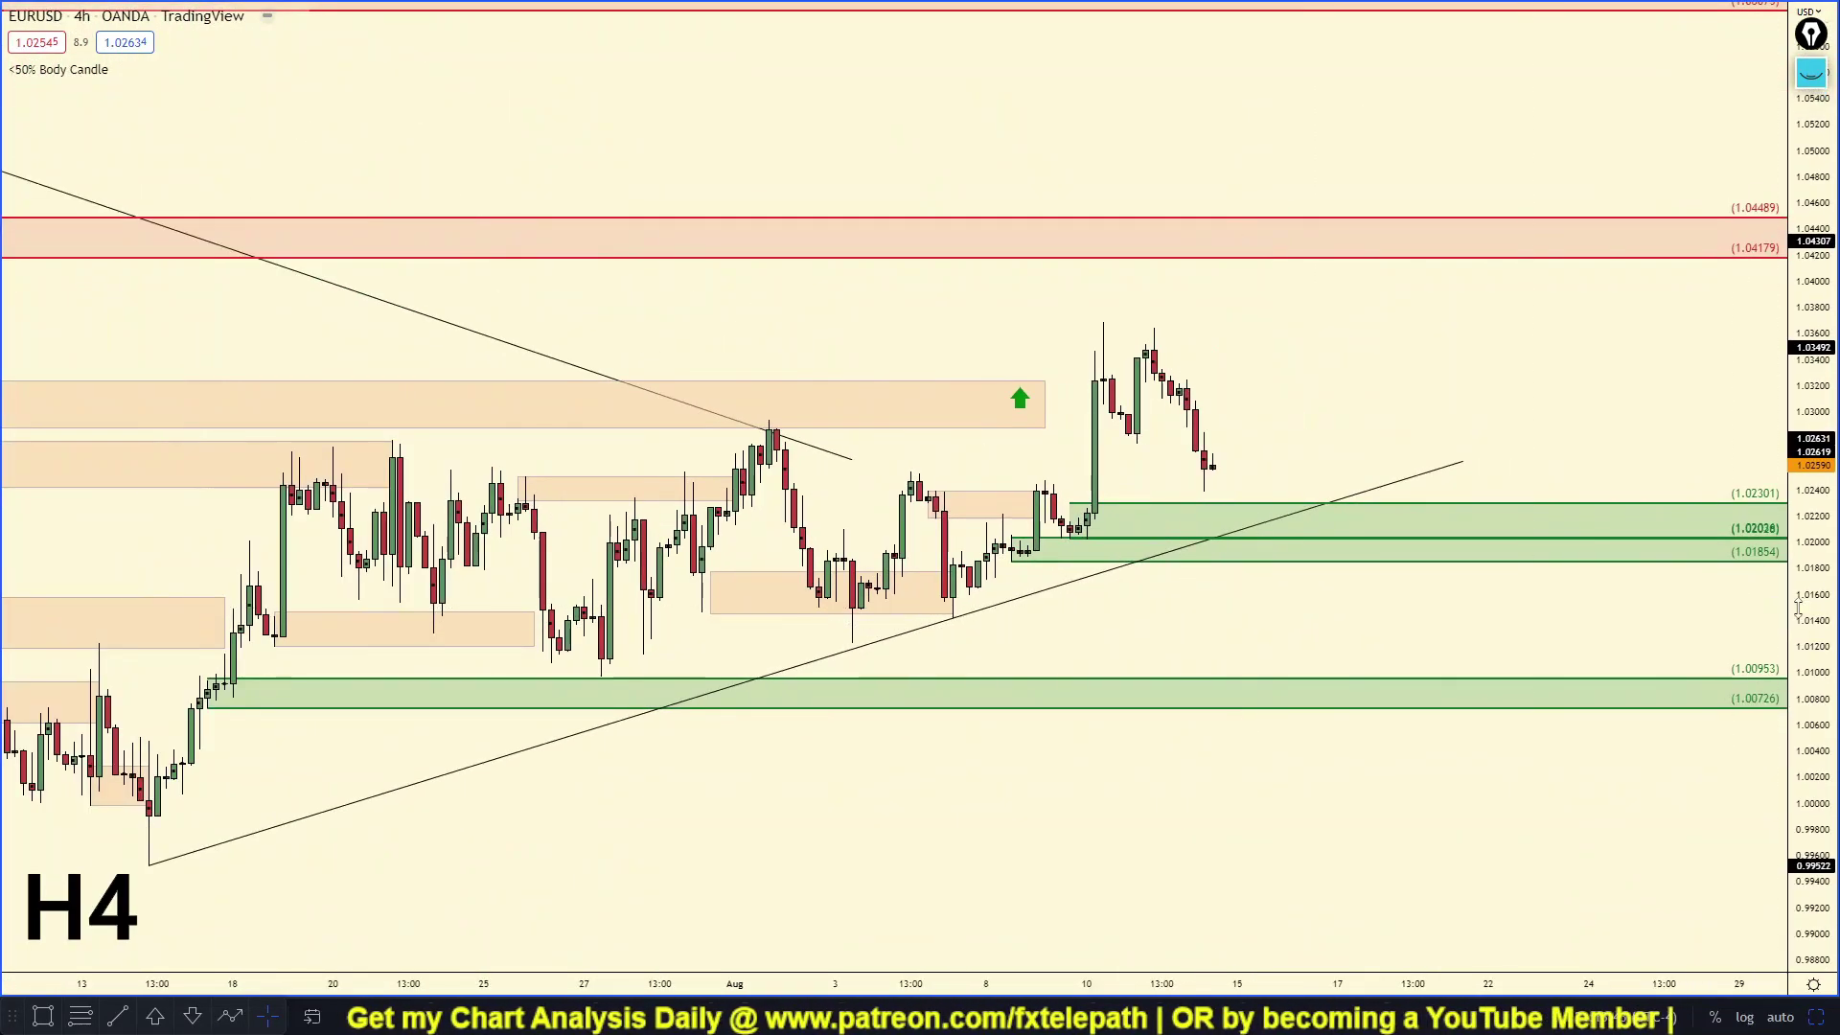
{"action": "left_click_drag", "start_coordinate": [1812, 606], "coordinate": [1812, 412]}
{"action": "left_click_drag", "start_coordinate": [1491, 362], "coordinate": [1415, 365]}
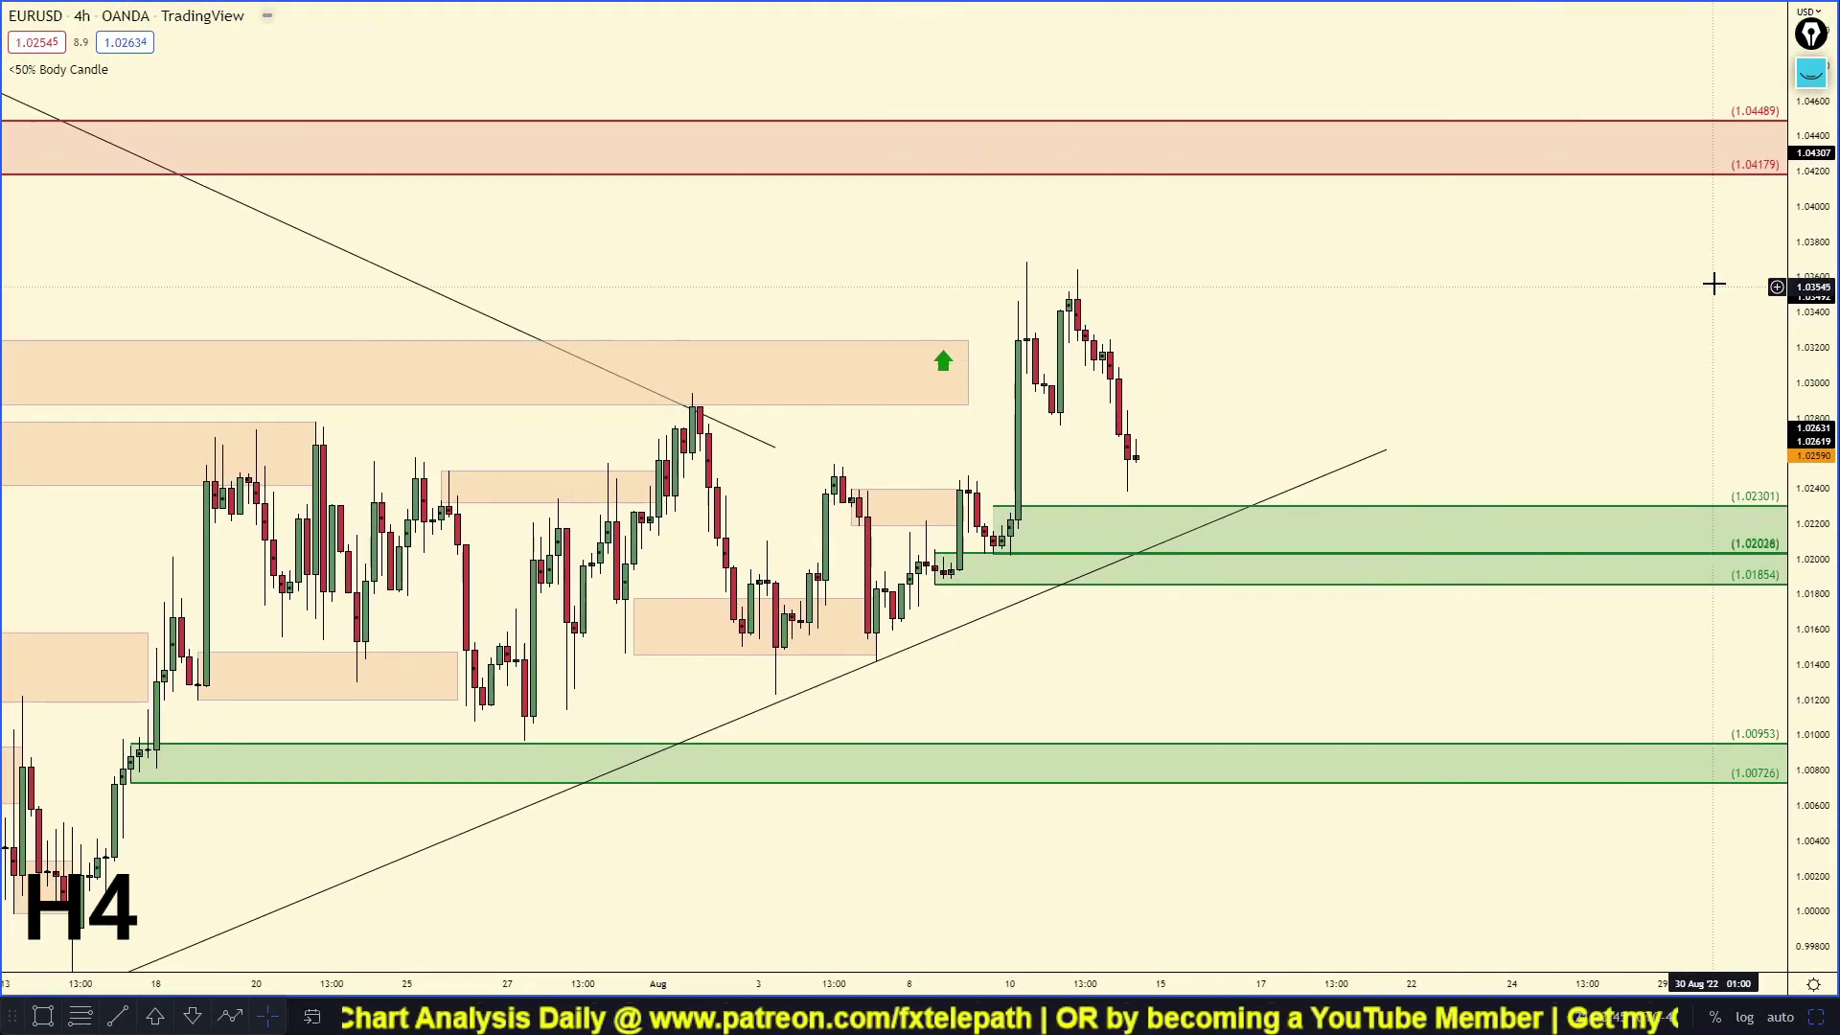
Sketch a drop through the rising trendline, an X over each demand zone between 1.01854 and 1.02301, and a stroke along the trendline.
{"action": "left_click", "coordinate": [1811, 72]}
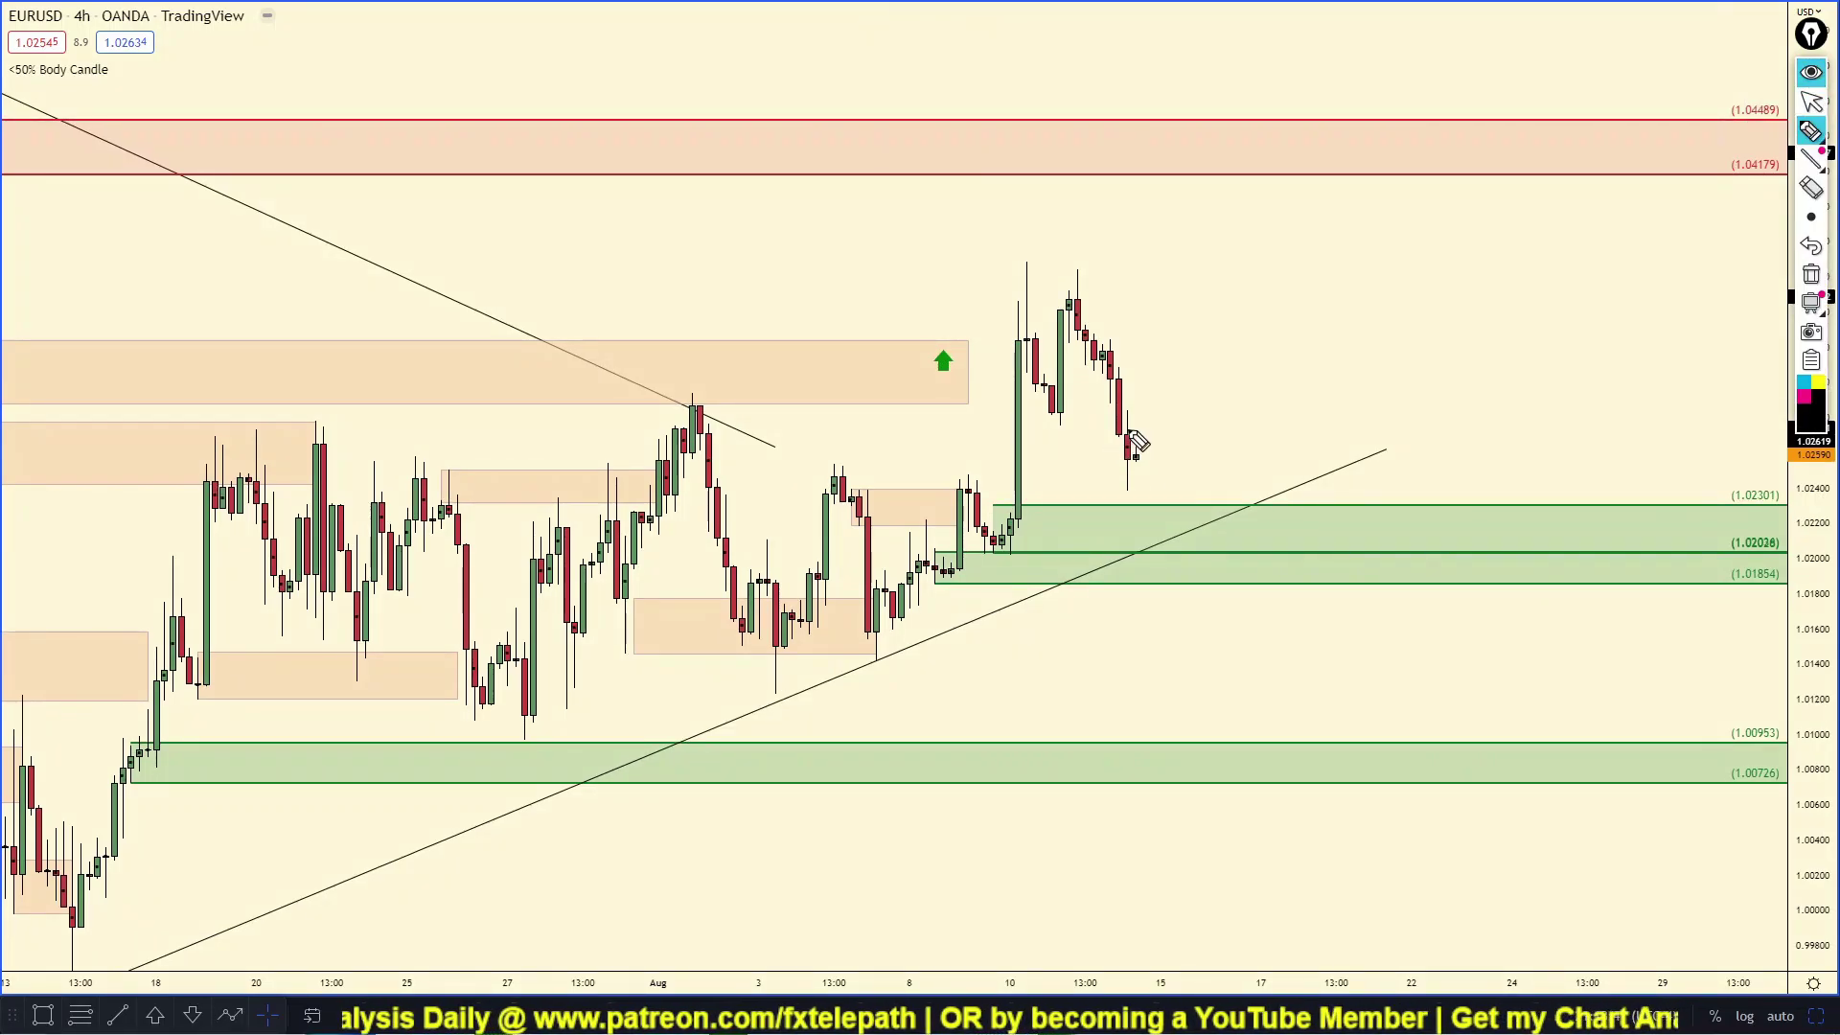
{"action": "mouse_move", "coordinate": [1131, 433]}
{"action": "left_mouse_down"}
{"action": "mouse_move", "coordinate": [1162, 500]}
{"action": "mouse_move", "coordinate": [1185, 463]}
{"action": "mouse_move", "coordinate": [1238, 464]}
{"action": "mouse_move", "coordinate": [1234, 623]}
{"action": "left_mouse_up"}
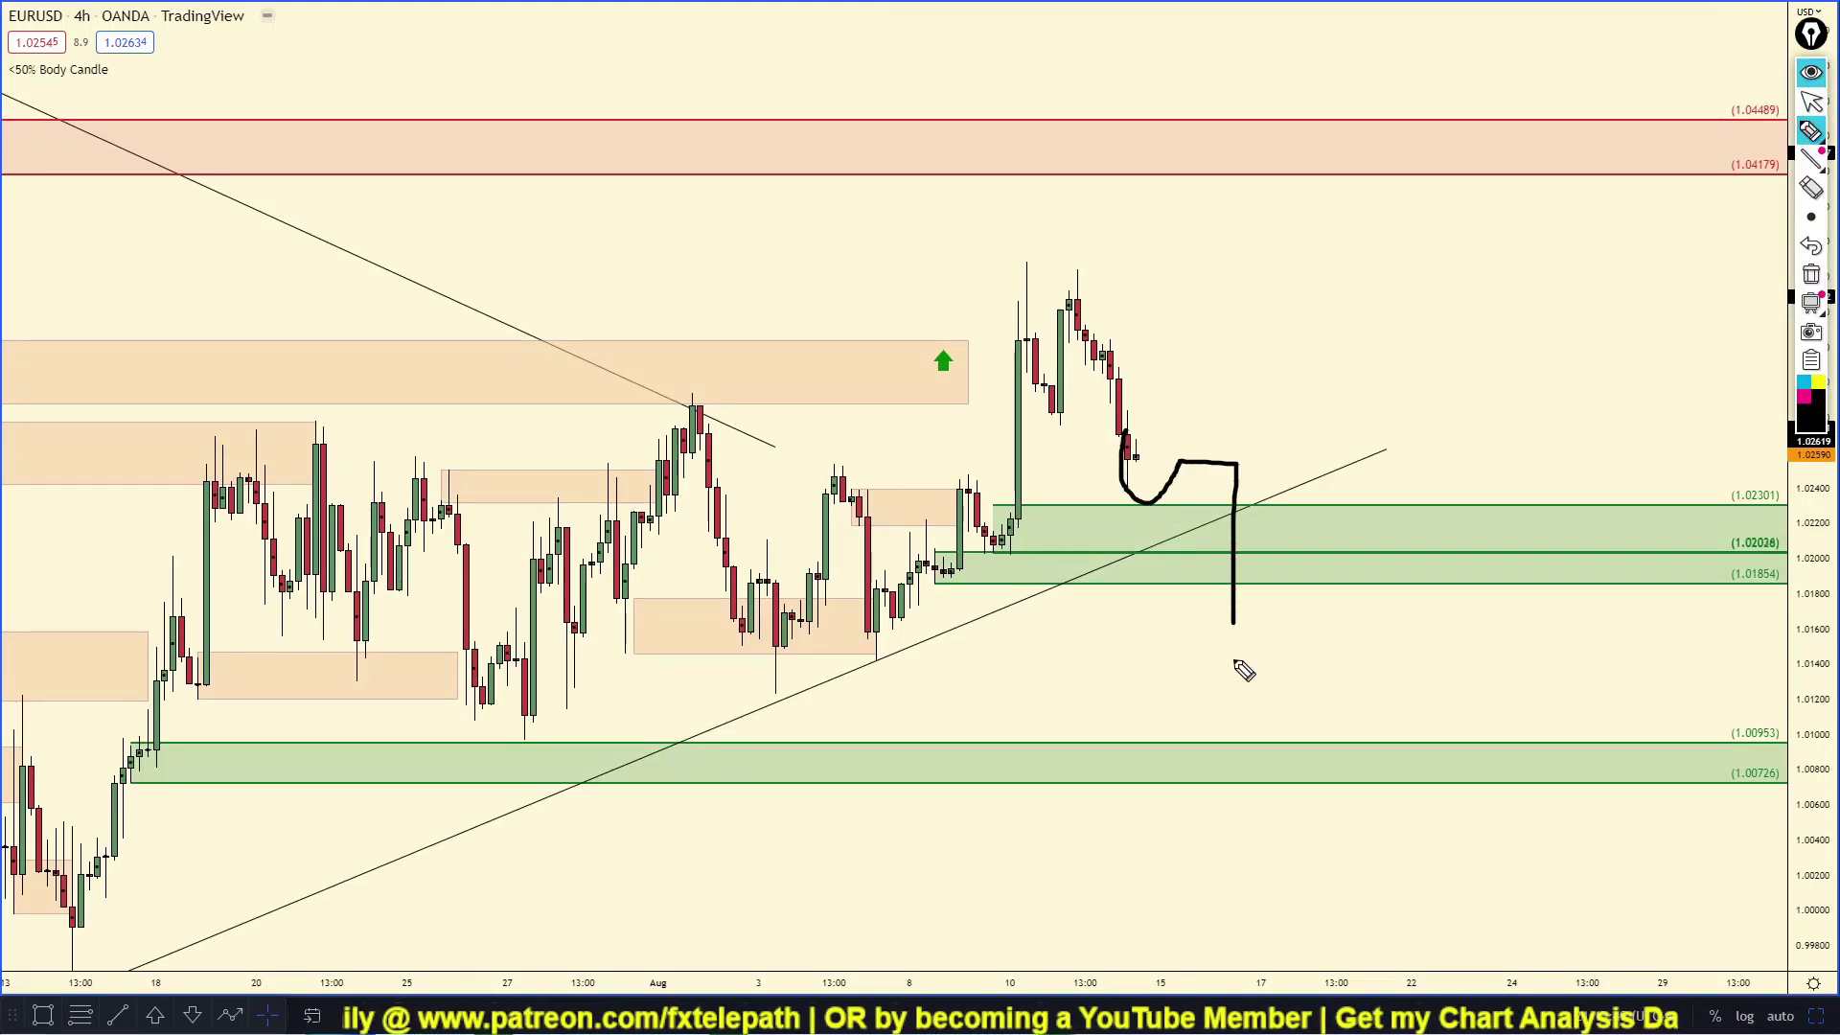
{"action": "mouse_move", "coordinate": [1033, 505]}
{"action": "left_mouse_down"}
{"action": "mouse_move", "coordinate": [1071, 546]}
{"action": "mouse_move", "coordinate": [949, 579]}
{"action": "left_mouse_up"}
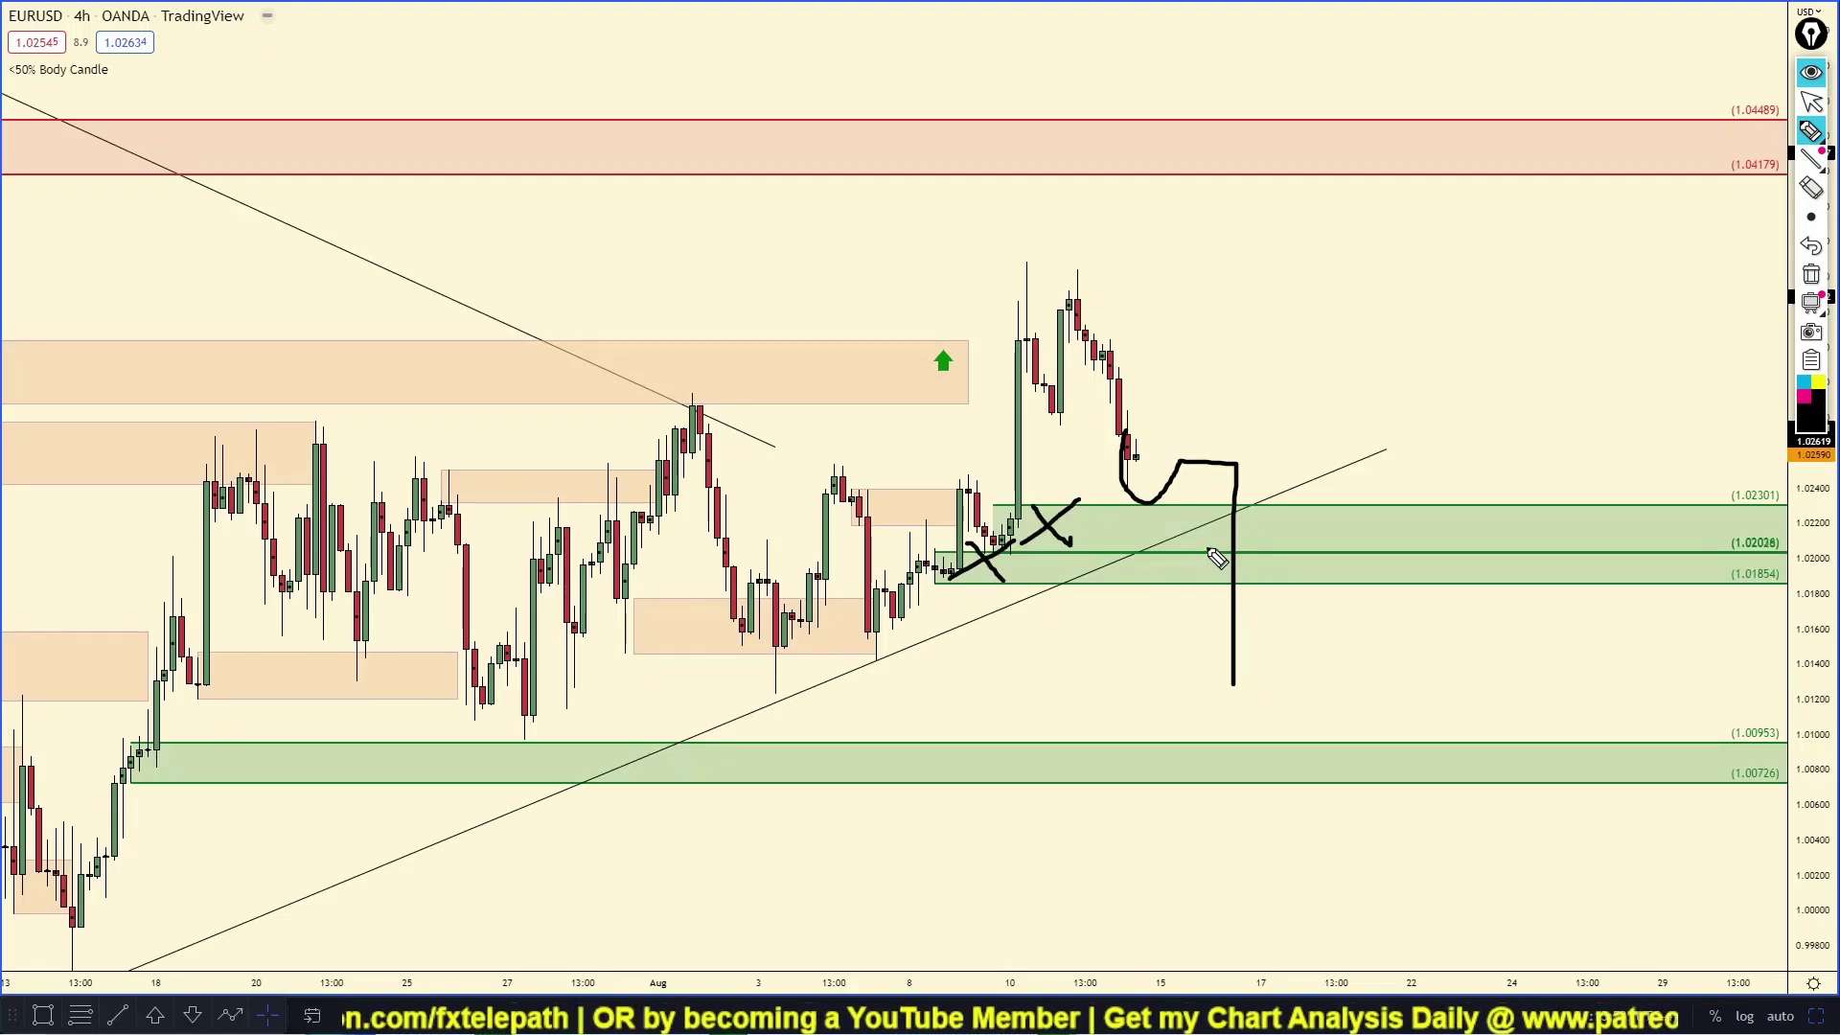
{"action": "mouse_move", "coordinate": [376, 851]}
{"action": "left_mouse_down"}
{"action": "mouse_move", "coordinate": [823, 713]}
{"action": "mouse_move", "coordinate": [983, 637]}
{"action": "left_mouse_up"}
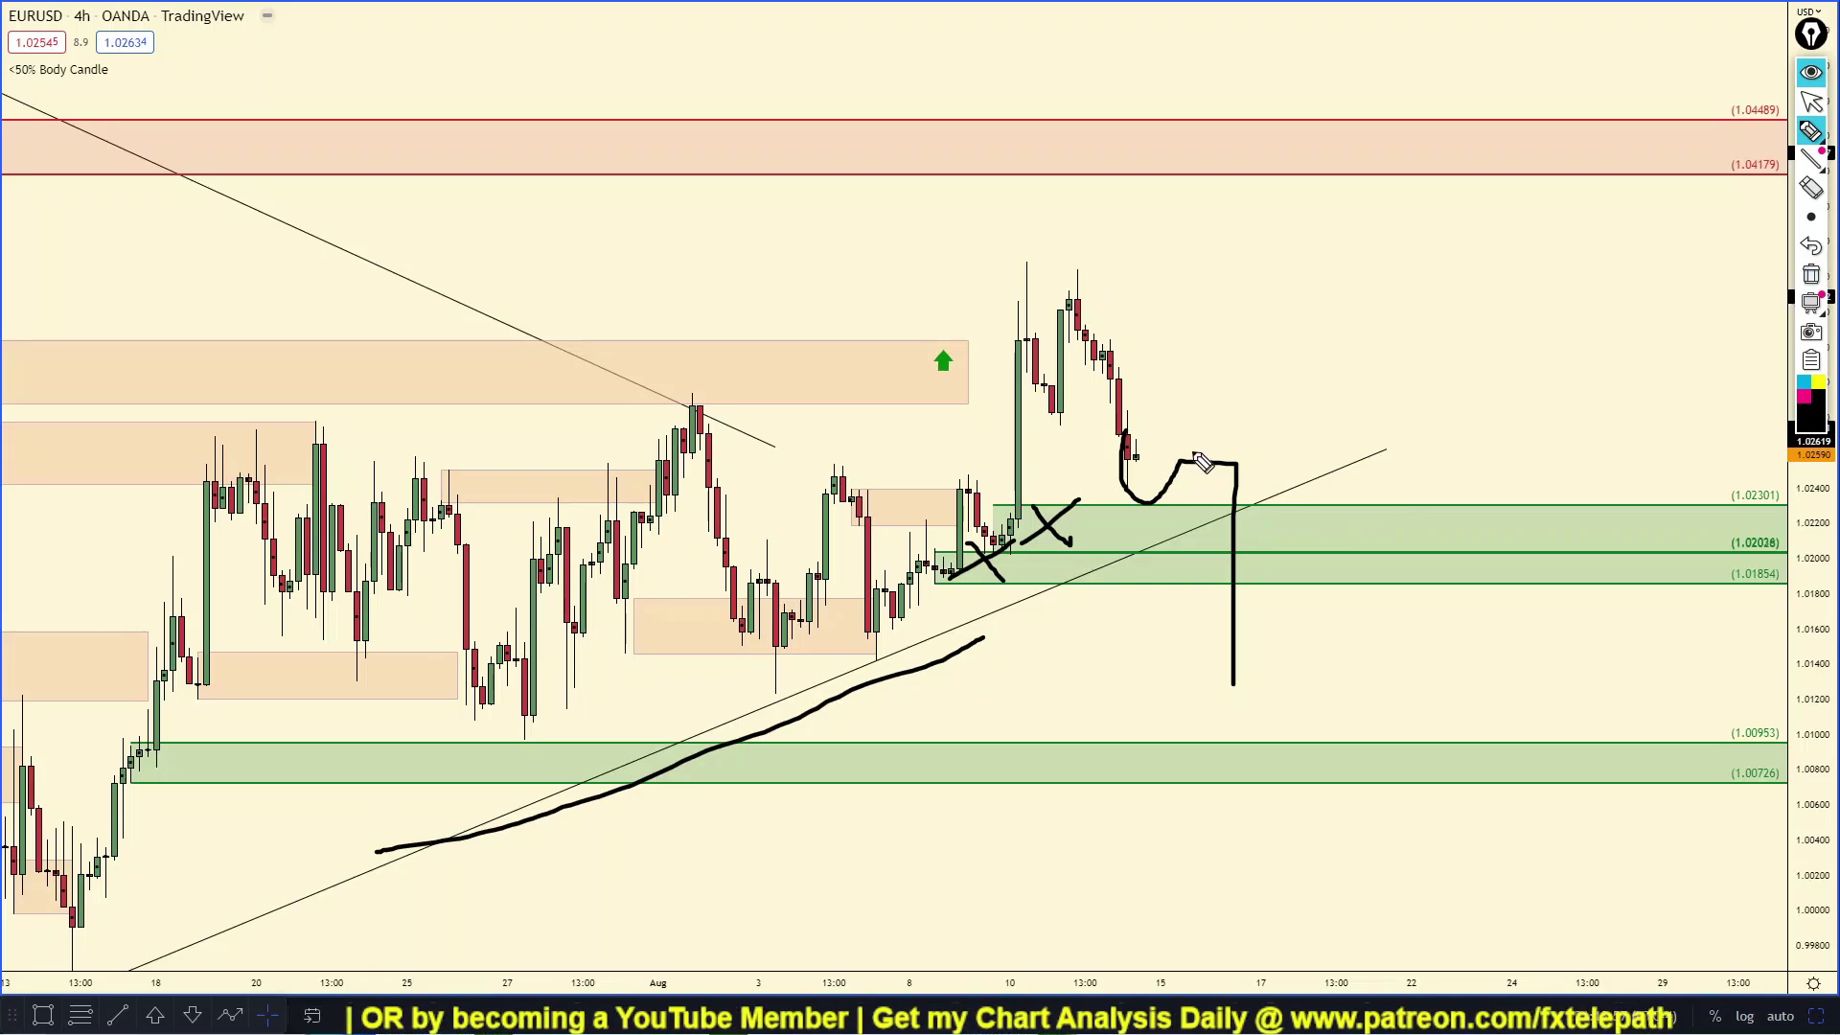
Add two roughly horizontal lines beside the latest candle, extend the path with a rebound and a drop into the 1.00726–1.00953 zone, and clear all annotations.
{"action": "left_click_drag", "start_coordinate": [1174, 447], "coordinate": [1440, 445]}
{"action": "left_click_drag", "start_coordinate": [1141, 482], "coordinate": [1400, 501]}
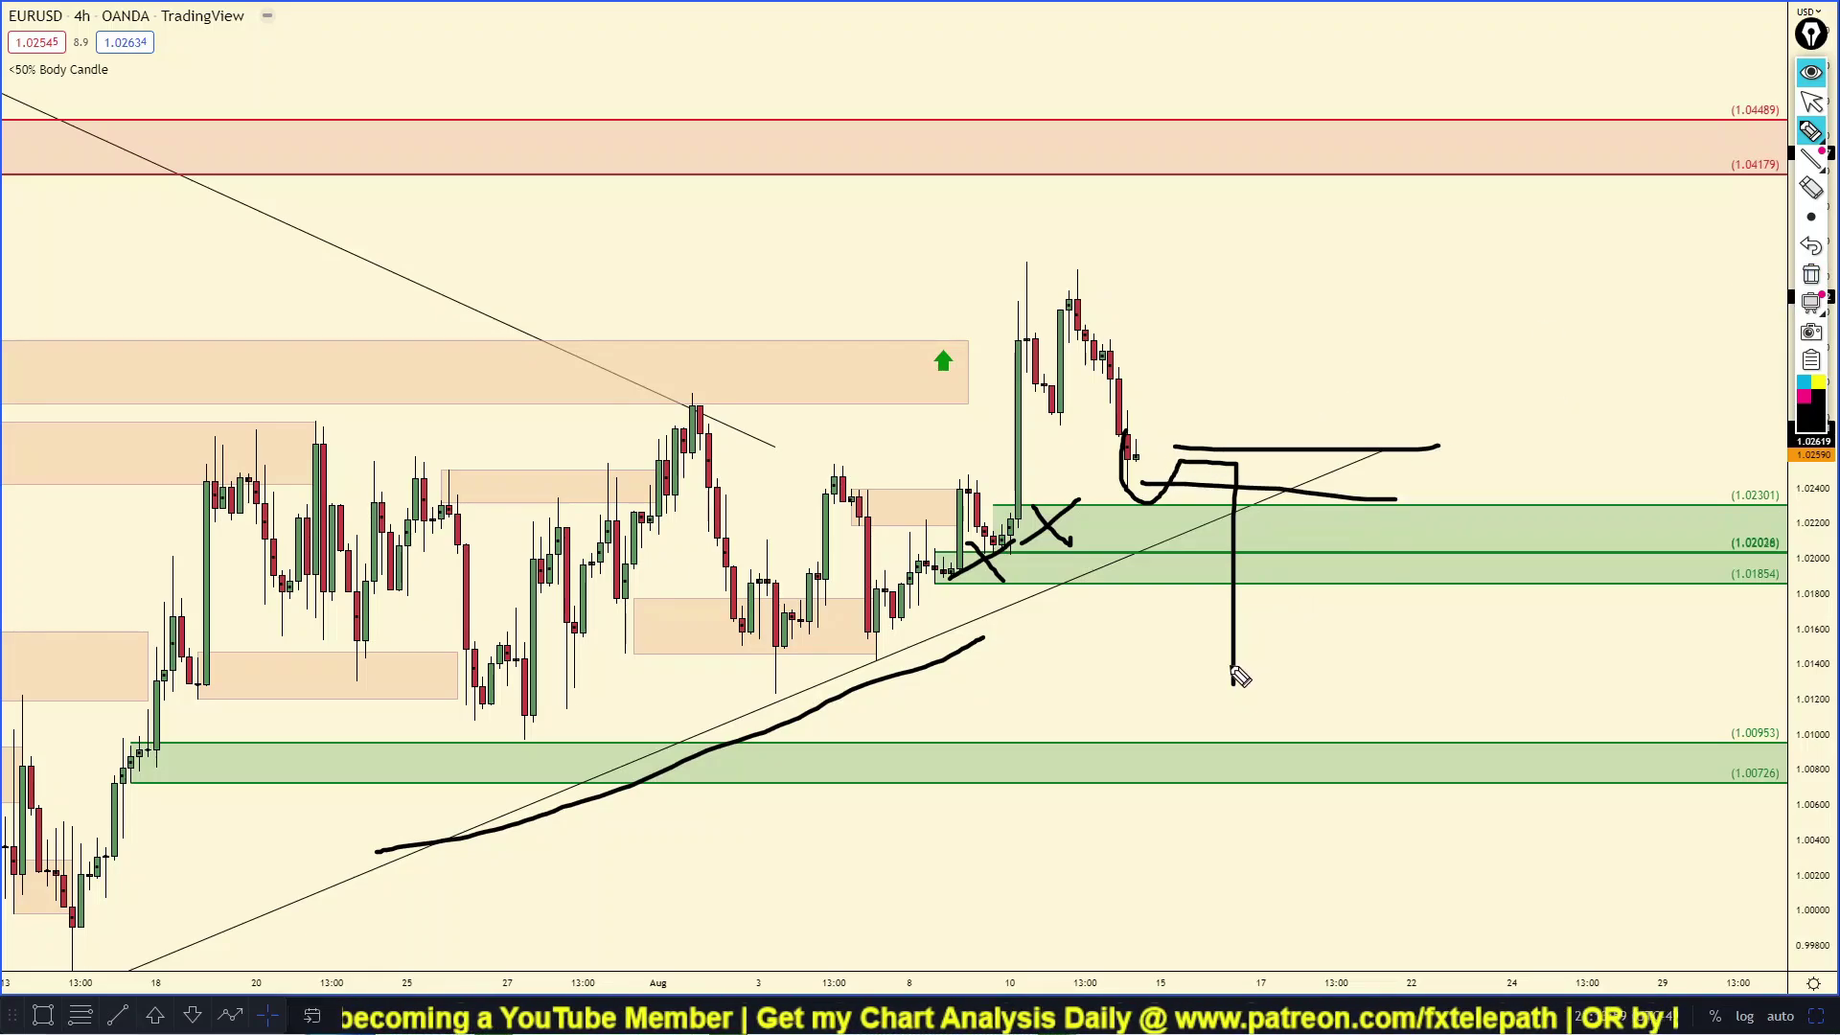
{"action": "mouse_move", "coordinate": [1236, 674]}
{"action": "left_mouse_down"}
{"action": "mouse_move", "coordinate": [1249, 702]}
{"action": "mouse_move", "coordinate": [1342, 463]}
{"action": "mouse_move", "coordinate": [1400, 752]}
{"action": "left_mouse_up"}
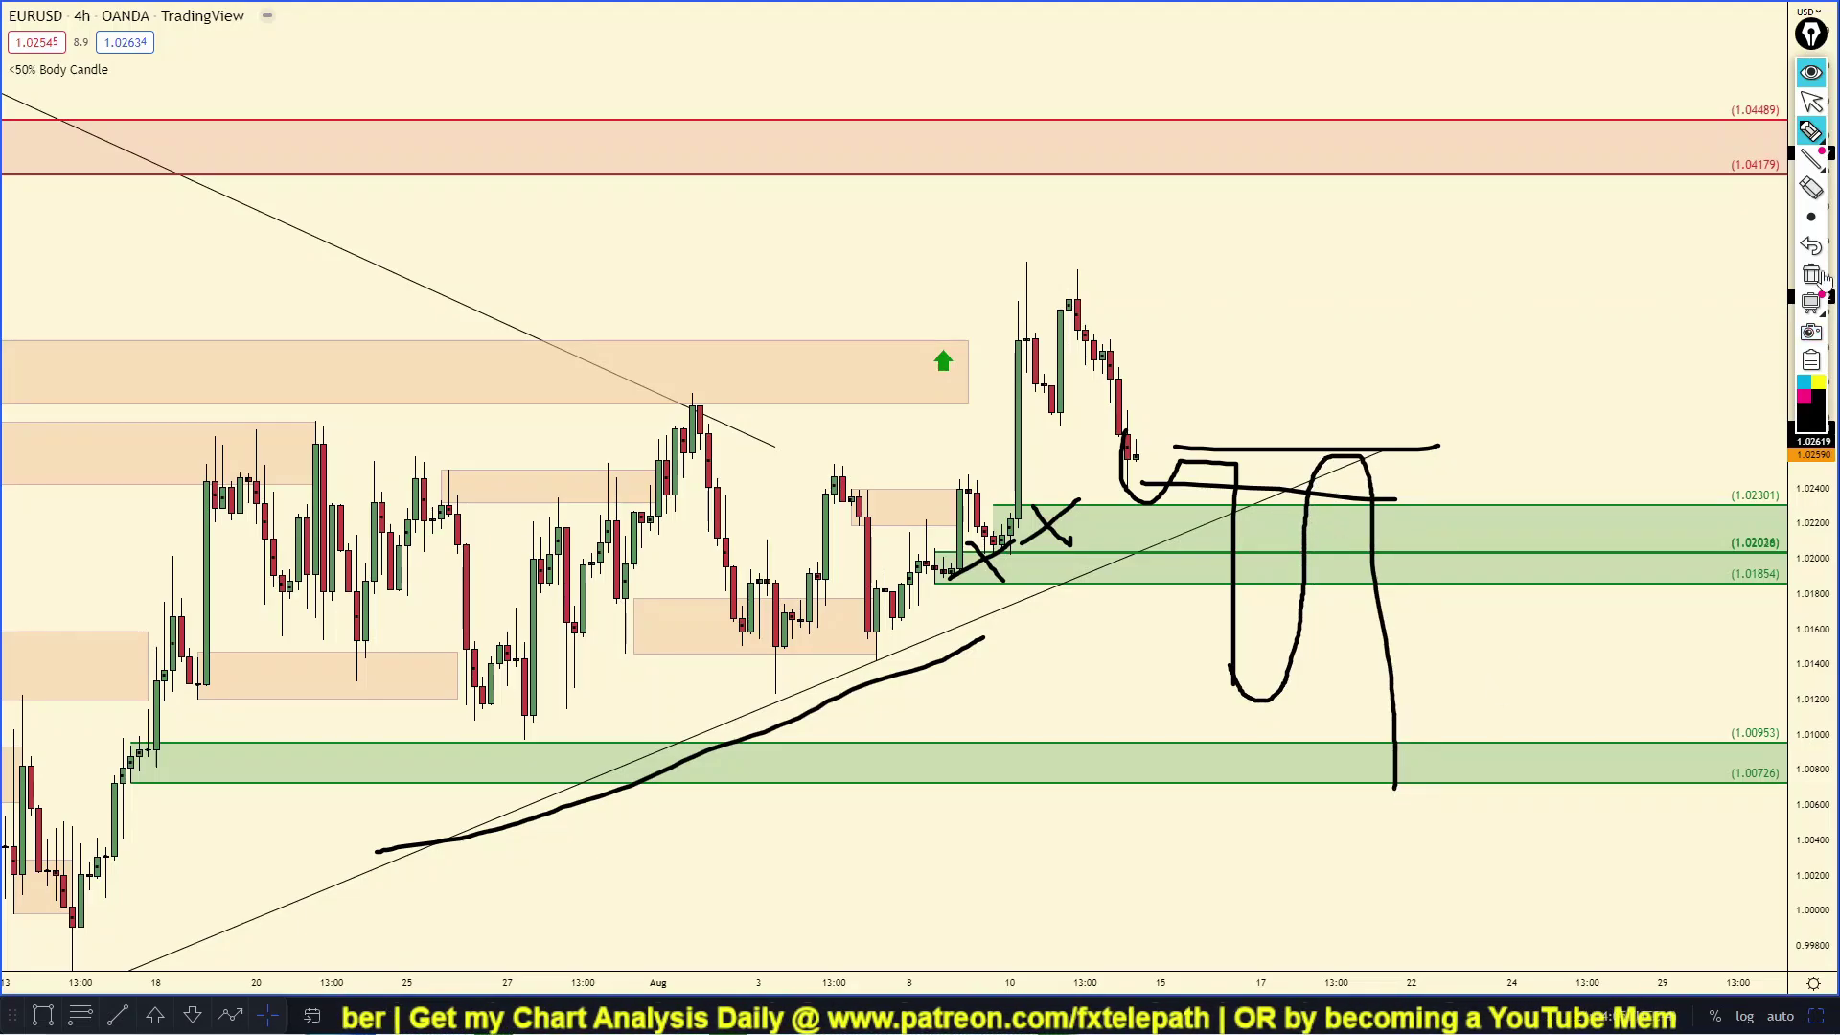
{"action": "left_click", "coordinate": [1811, 276]}
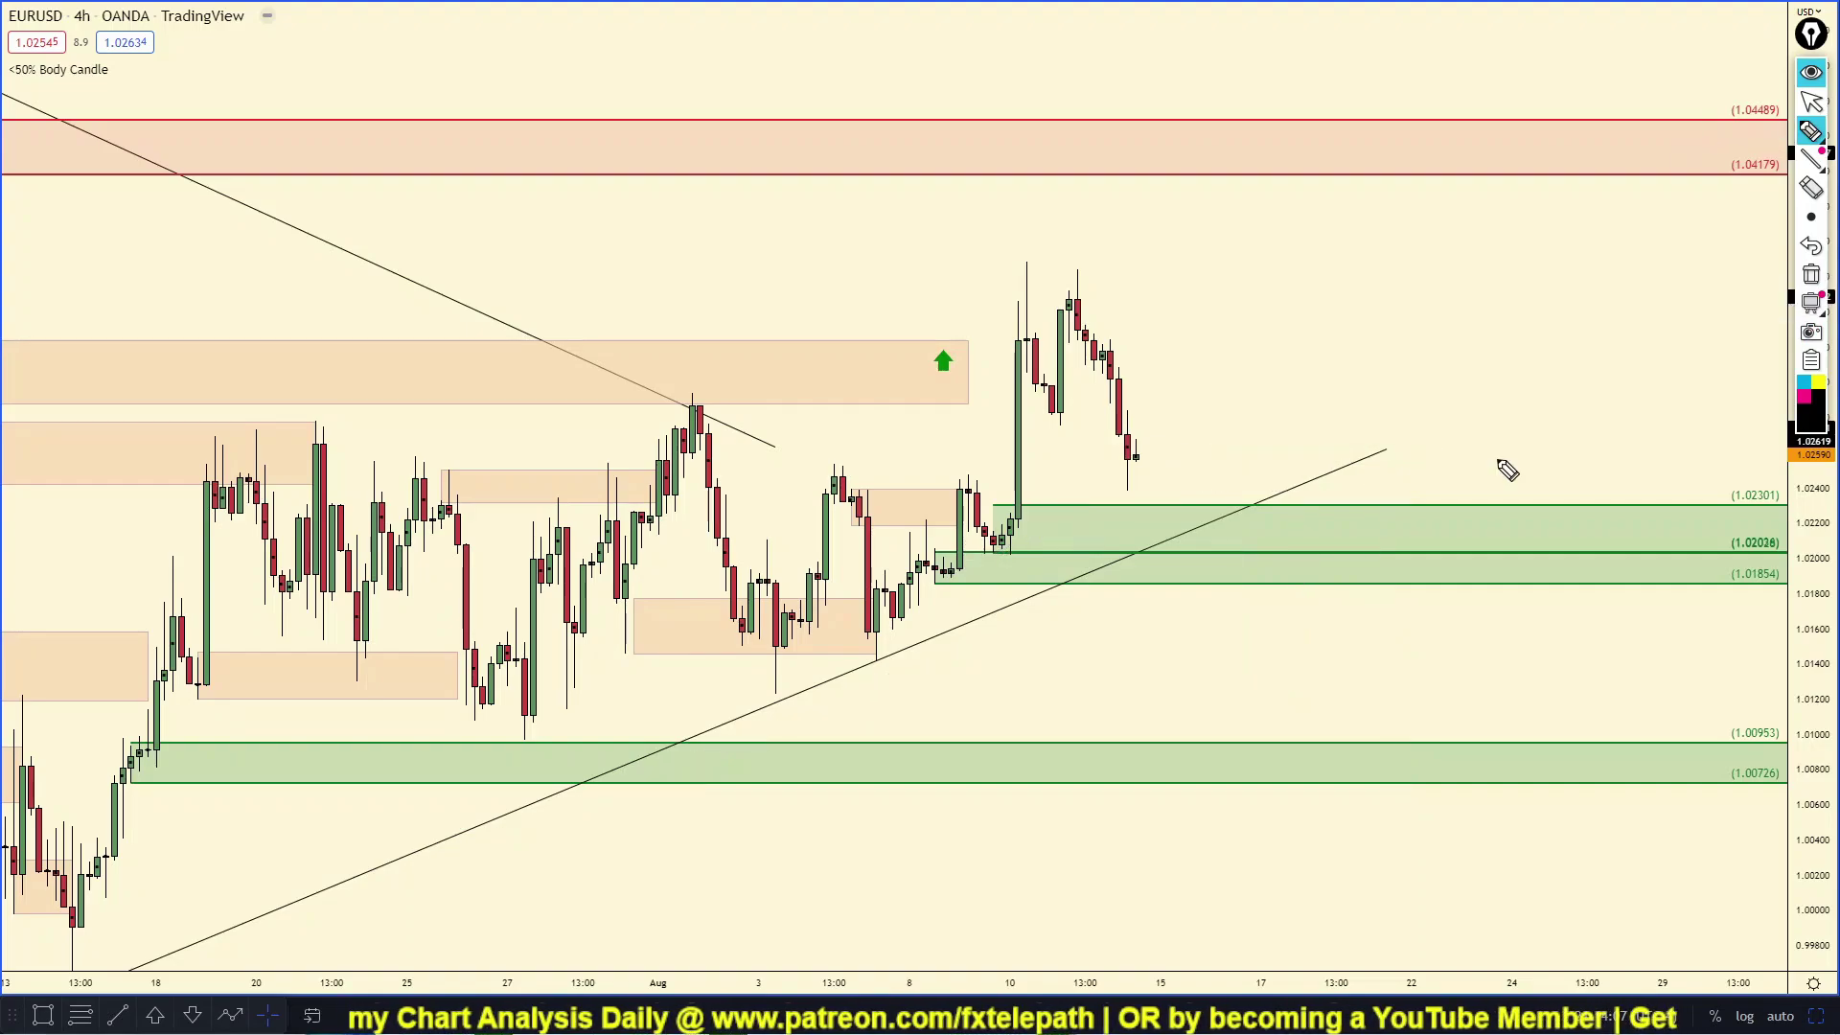
{"action": "left_click", "coordinate": [1809, 73]}
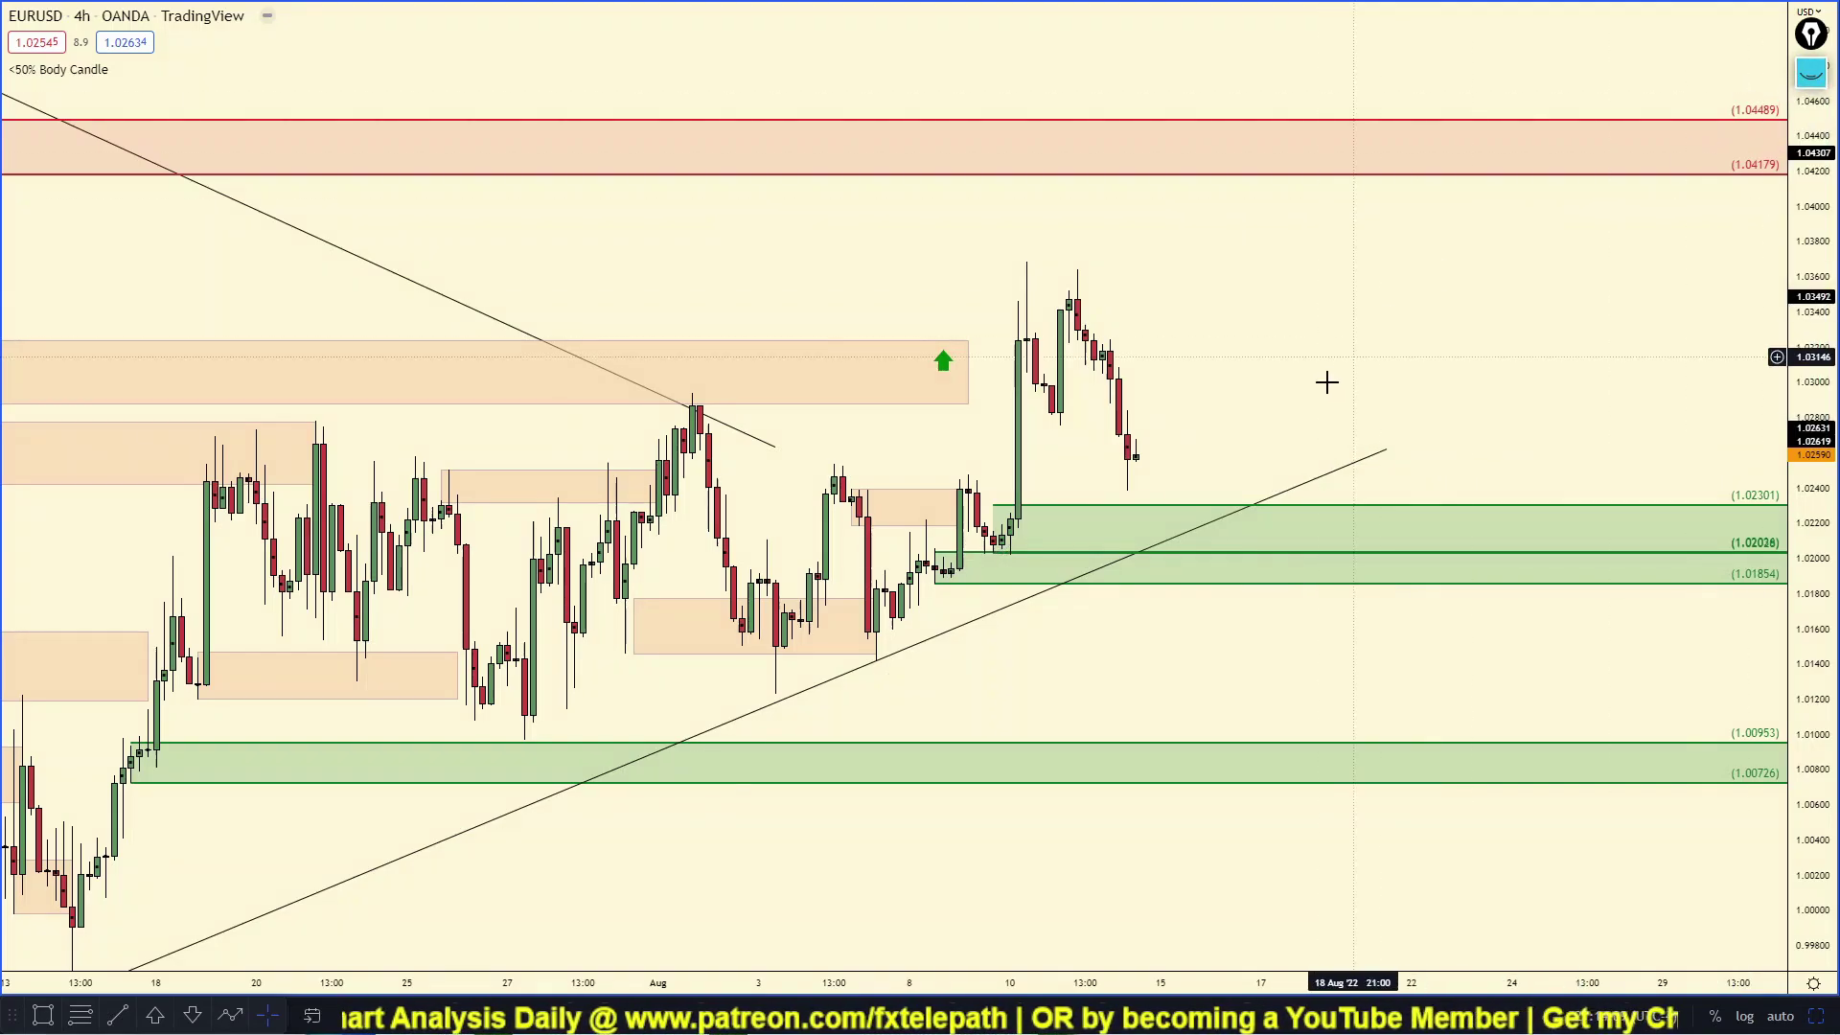
Maximize the daily chart to examine the descending trendline at the 1.03986–1.04888 zone, and return to the four-chart layout.
{"action": "left_click", "coordinate": [1814, 1021]}
{"action": "scroll", "coordinate": [1425, 259], "scroll_direction": "left", "scroll_amount": 5}
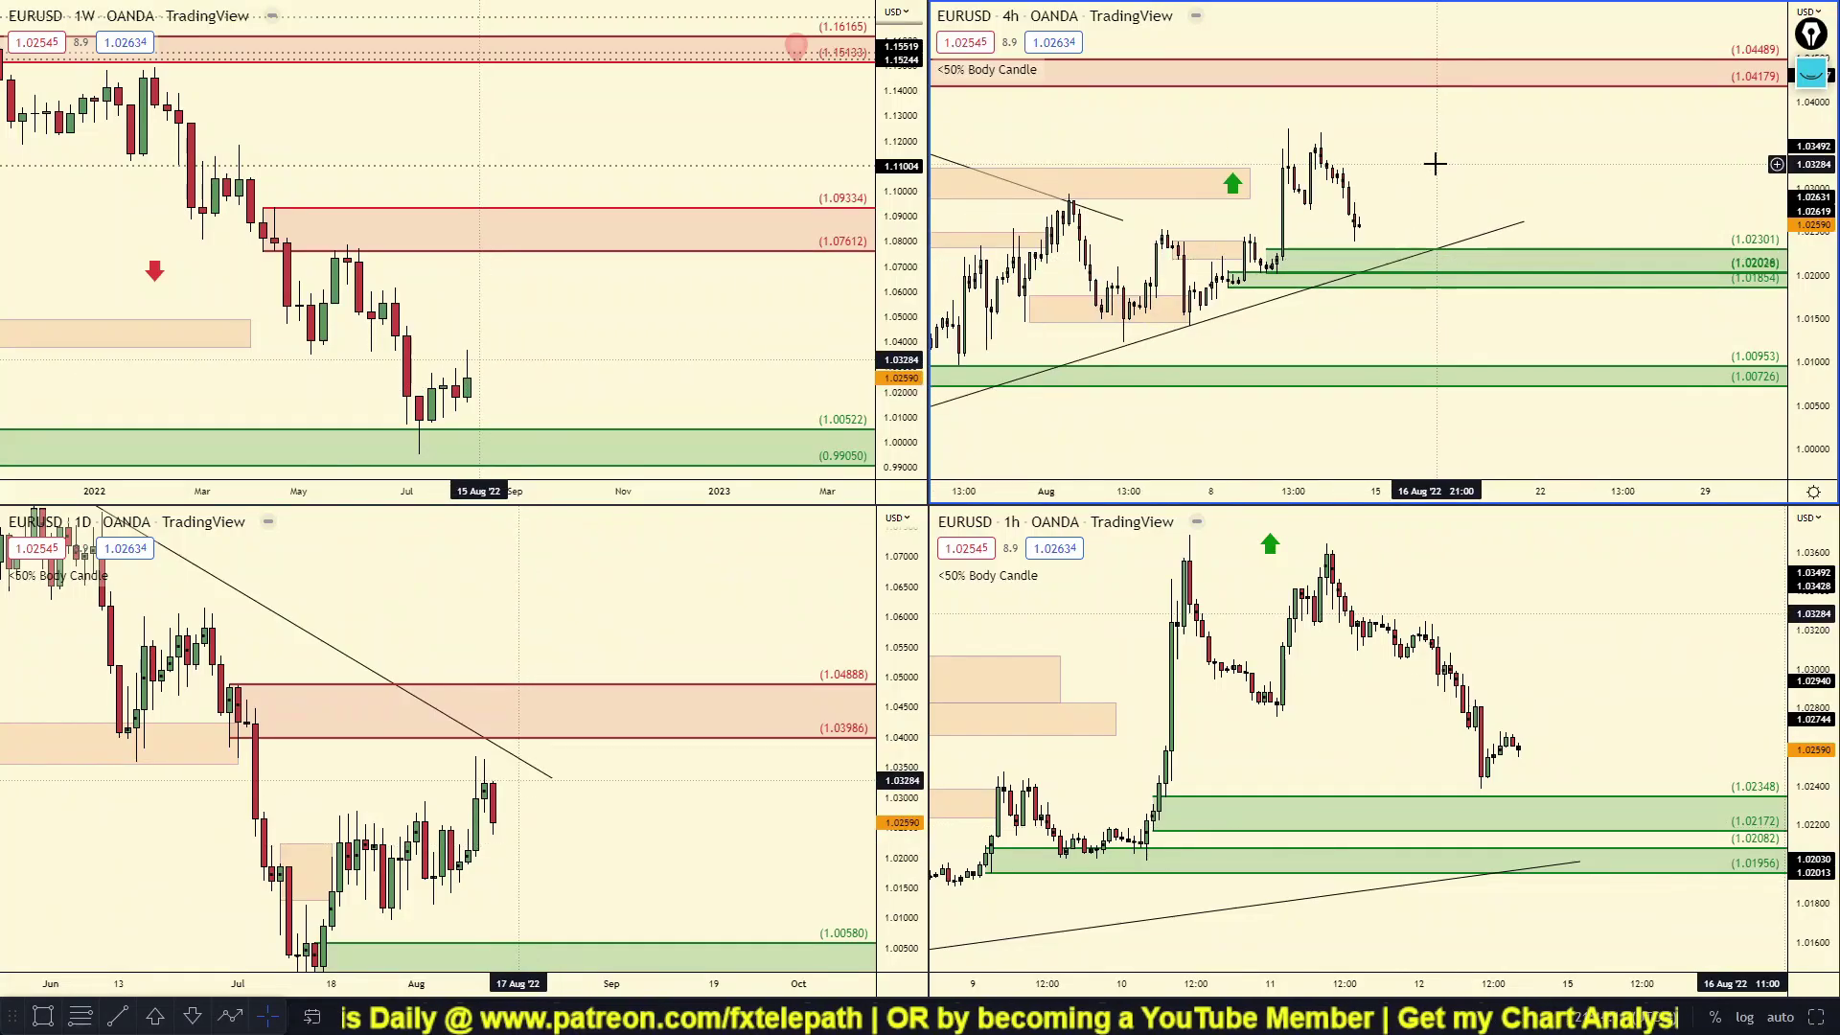
{"action": "left_click", "coordinate": [440, 927]}
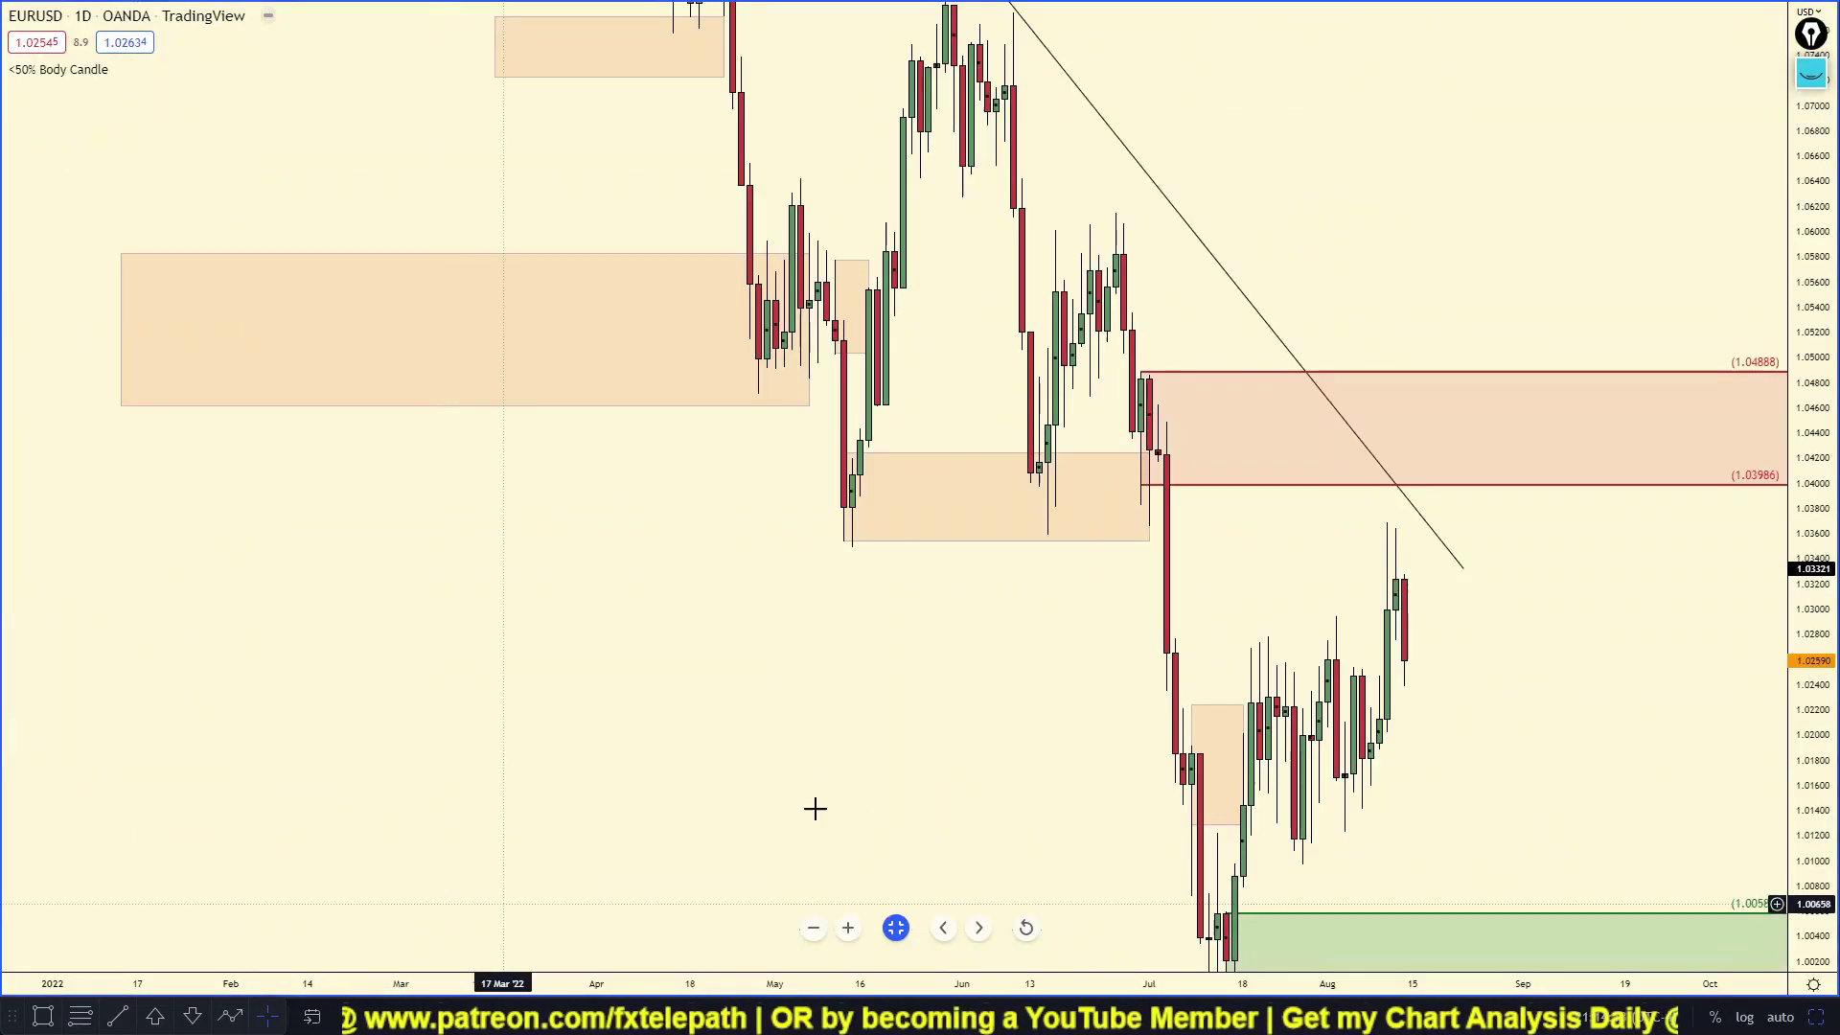
{"action": "scroll", "coordinate": [1347, 554], "scroll_direction": "up", "scroll_amount": 1}
{"action": "left_click", "coordinate": [1780, 1016]}
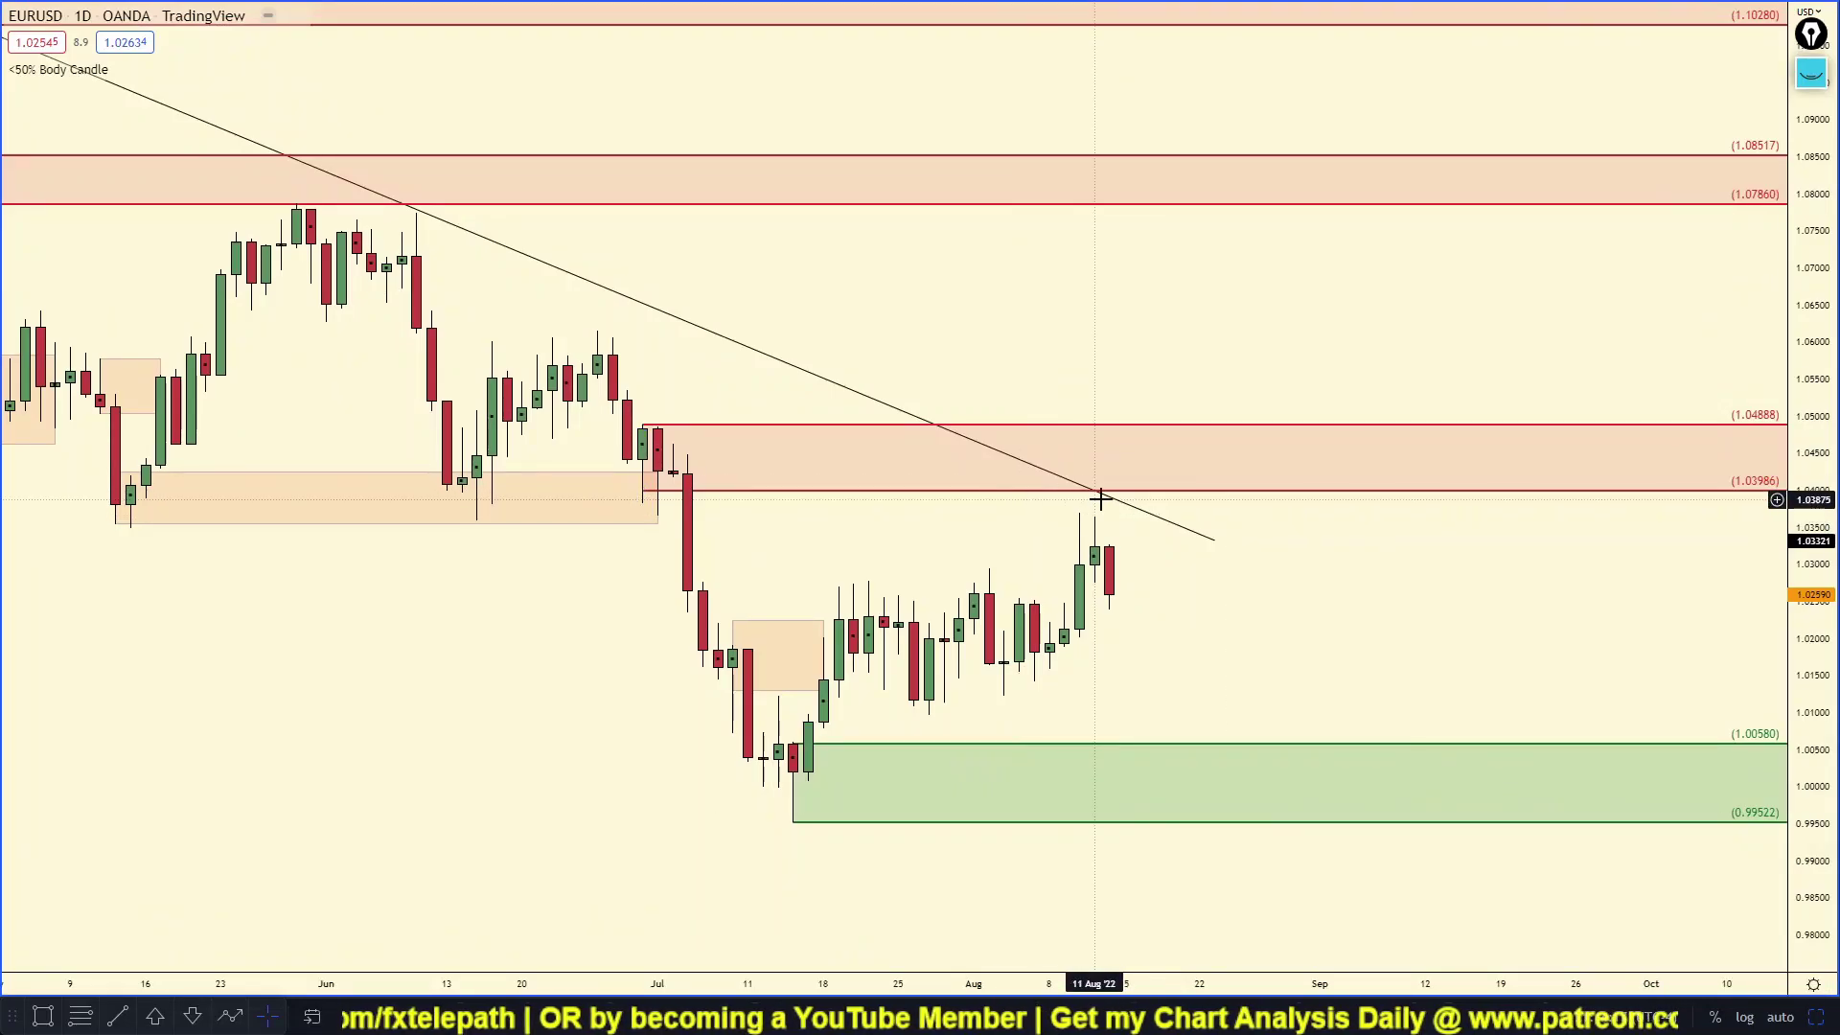
{"action": "key", "text": "alt+Return"}
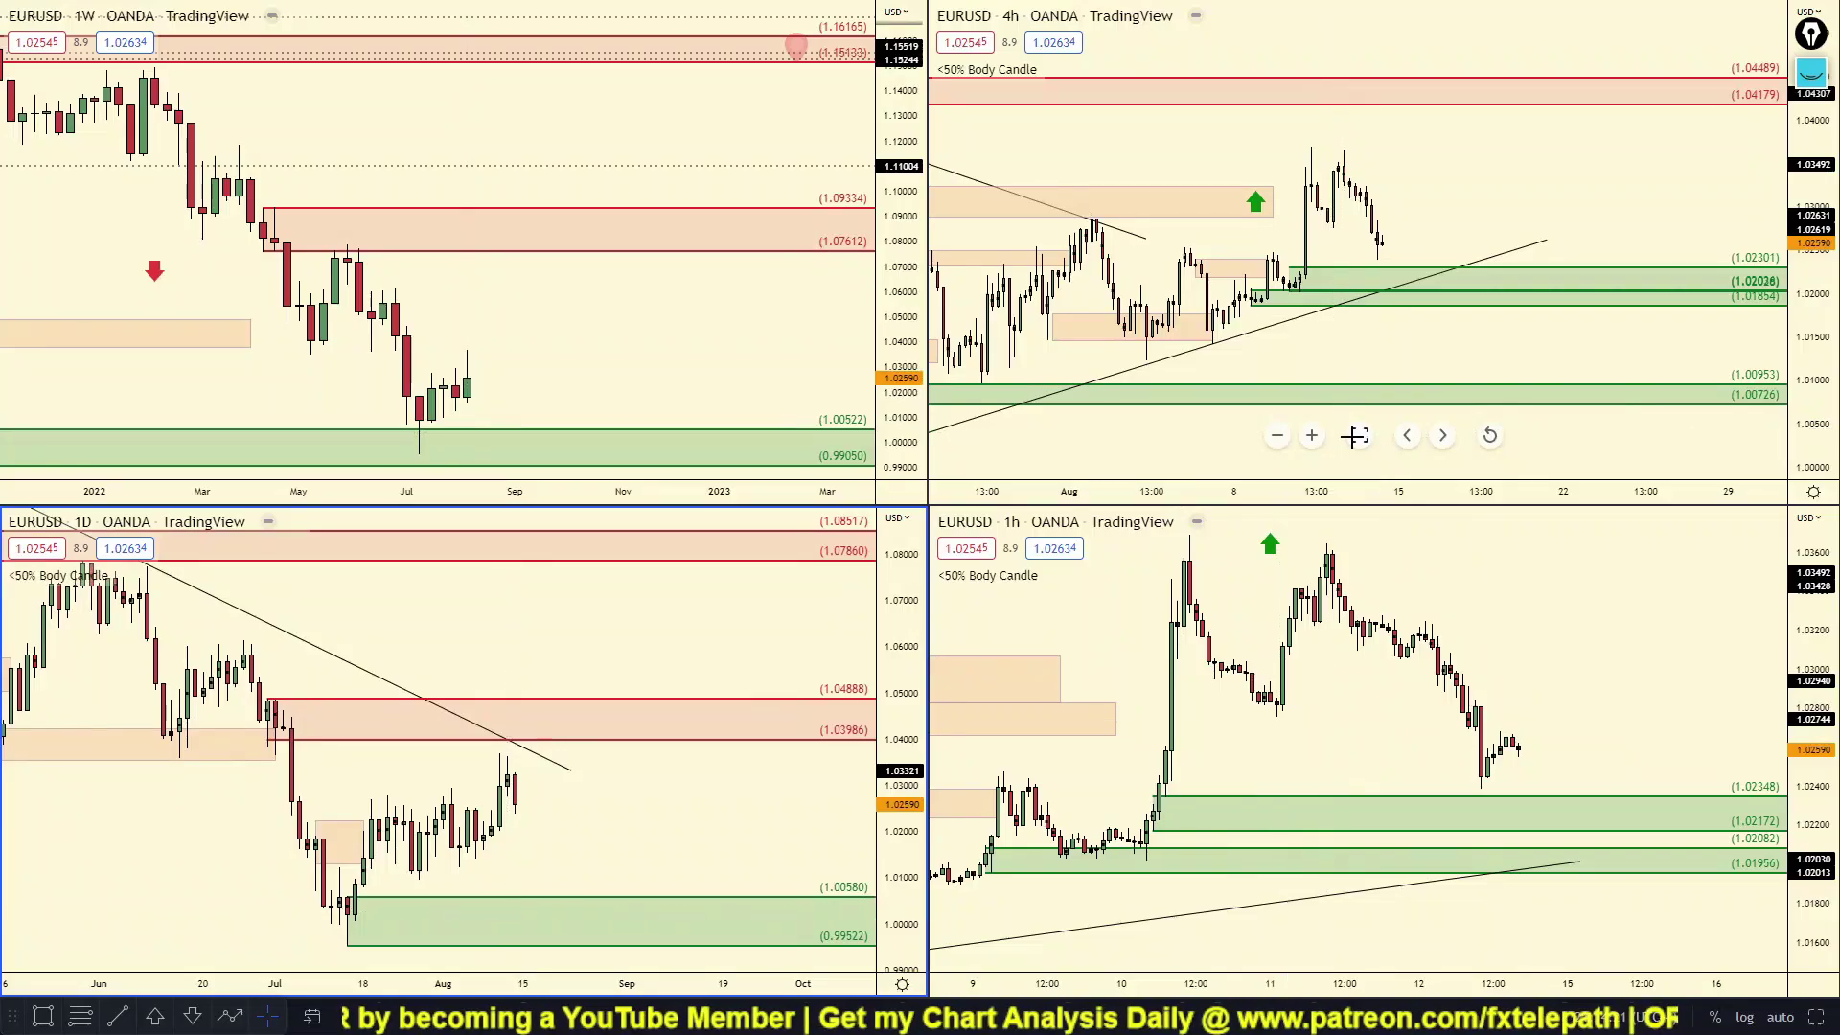
Maximize the 4h chart, sketch an X over the 1.01854–1.02301 demand zones and a drop through the trendline, and clear the annotations.
{"action": "left_click", "coordinate": [1360, 435]}
{"action": "left_click_drag", "start_coordinate": [1375, 419], "coordinate": [1430, 421]}
{"action": "scroll", "coordinate": [1569, 419], "scroll_direction": "up", "scroll_amount": 1}
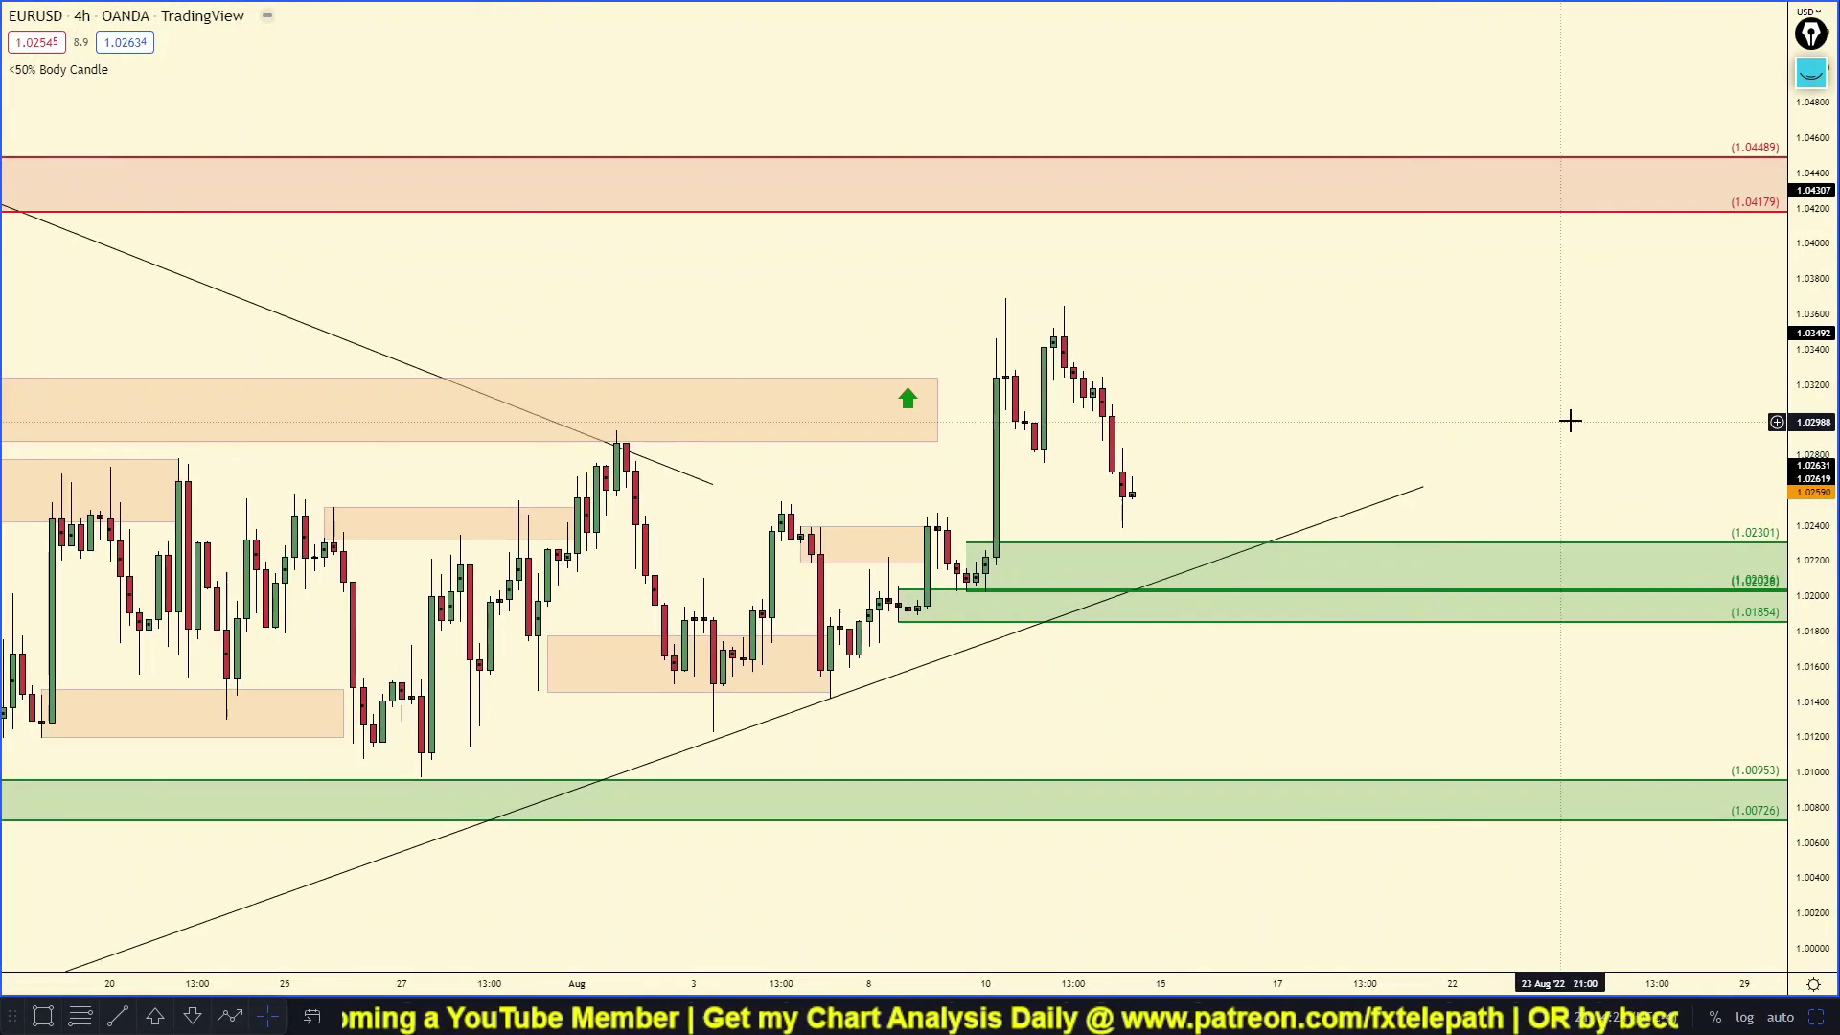
{"action": "left_click", "coordinate": [1811, 73]}
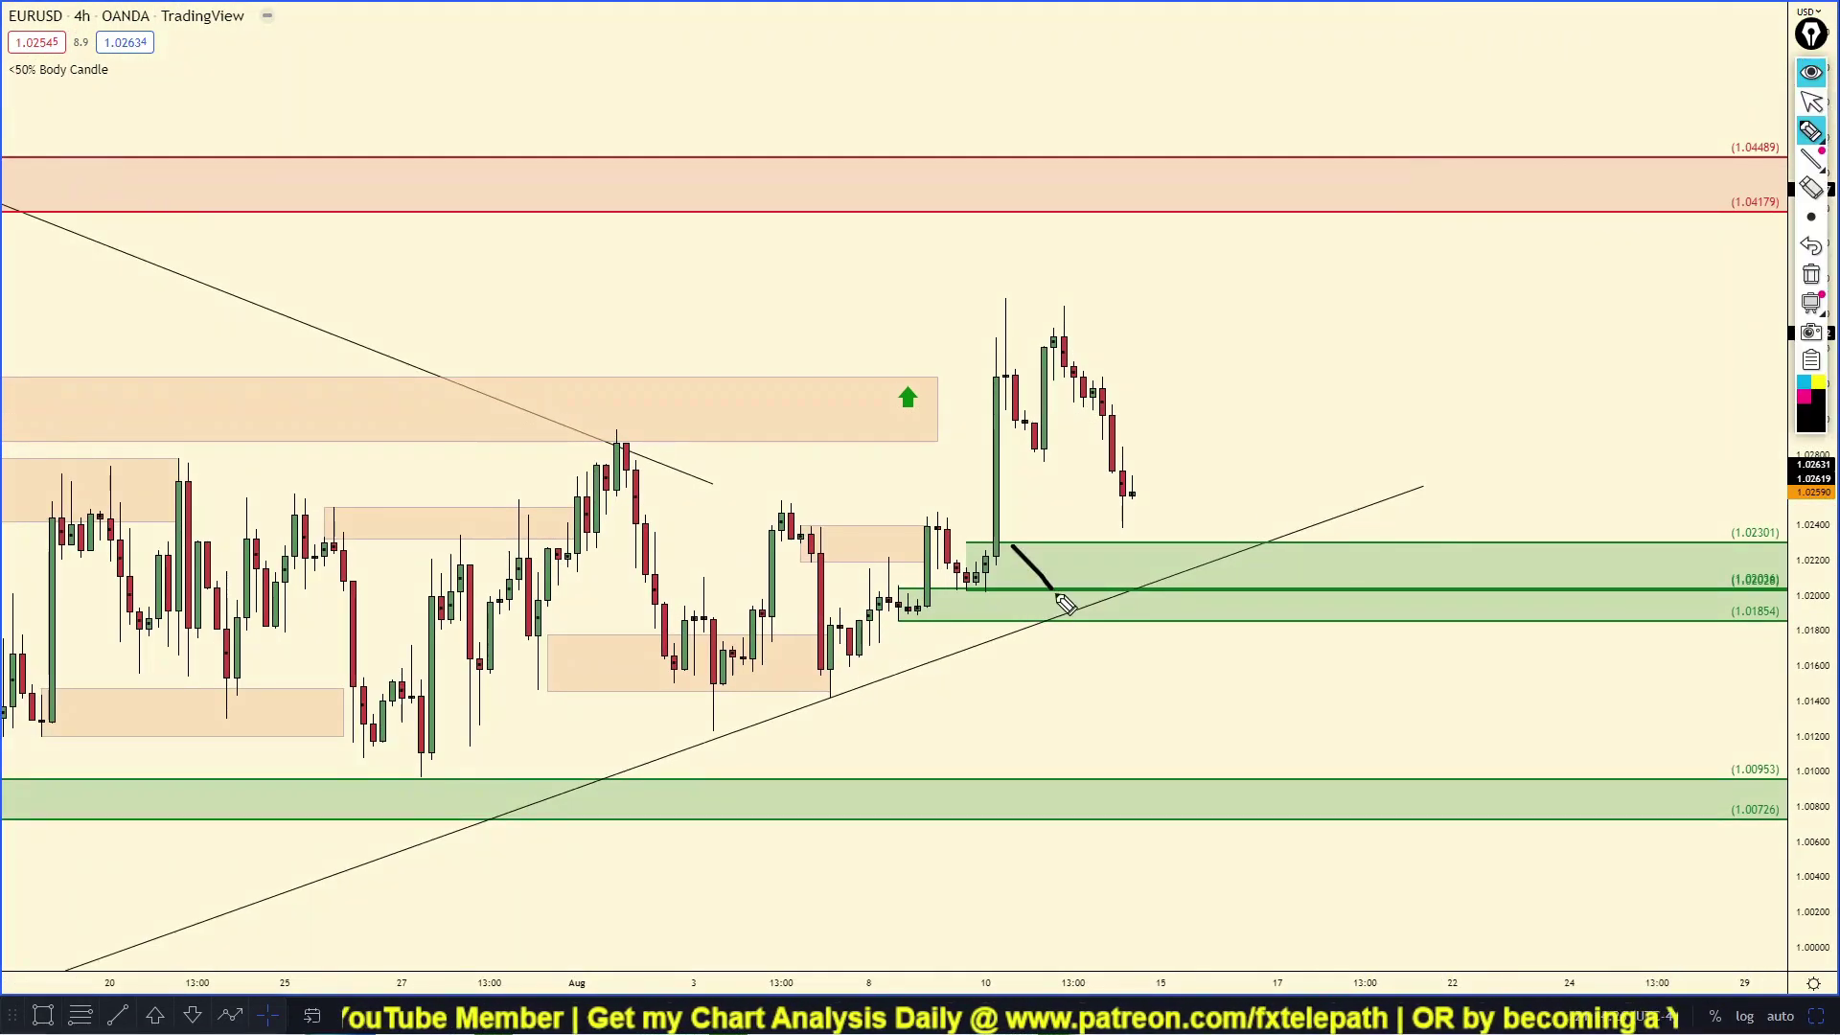
{"action": "left_click_drag", "start_coordinate": [1078, 551], "coordinate": [972, 630]}
{"action": "left_click_drag", "start_coordinate": [1148, 492], "coordinate": [1218, 709]}
{"action": "left_click", "coordinate": [1808, 278]}
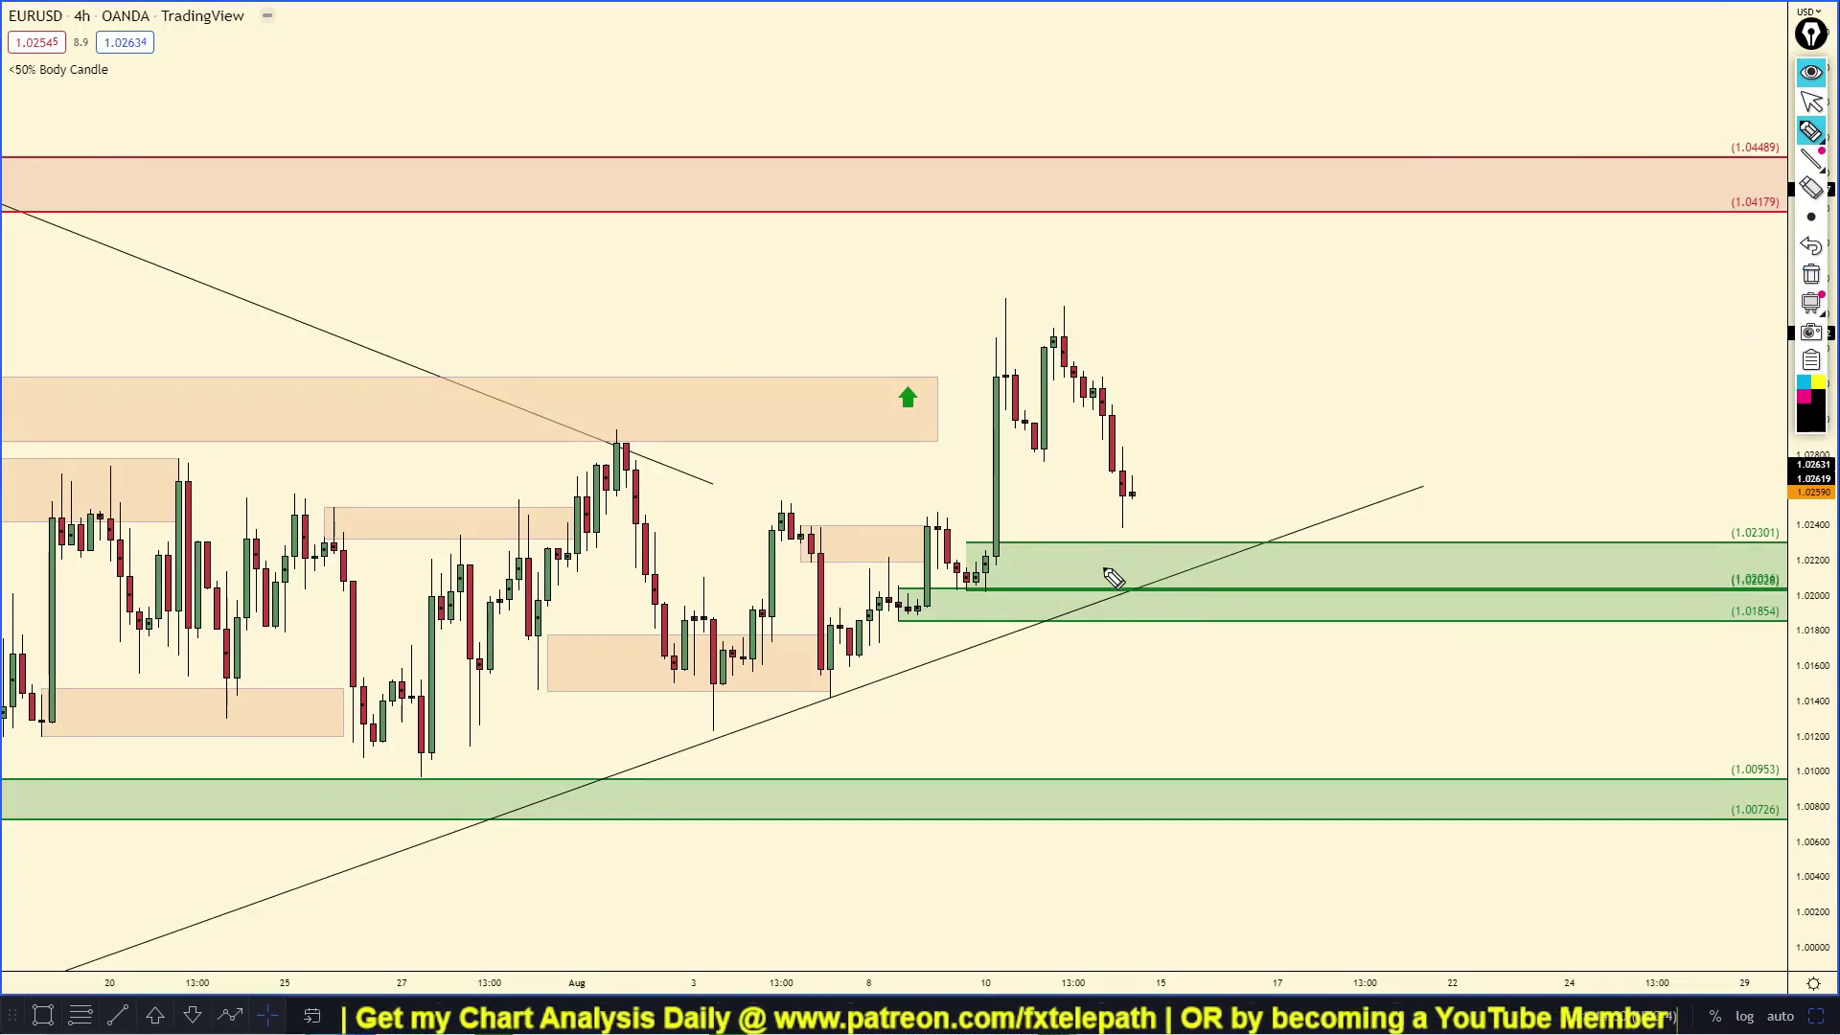
Circle the 1.01854–1.02301 demand zones, sketch a dip into them, a short consolidation and a rebound past the latest candle, and clear all strokes.
{"action": "left_click_drag", "start_coordinate": [1014, 538], "coordinate": [1135, 560]}
{"action": "mouse_move", "coordinate": [1092, 633]}
{"action": "left_mouse_down"}
{"action": "mouse_move", "coordinate": [986, 625]}
{"action": "mouse_move", "coordinate": [1007, 549]}
{"action": "left_mouse_up"}
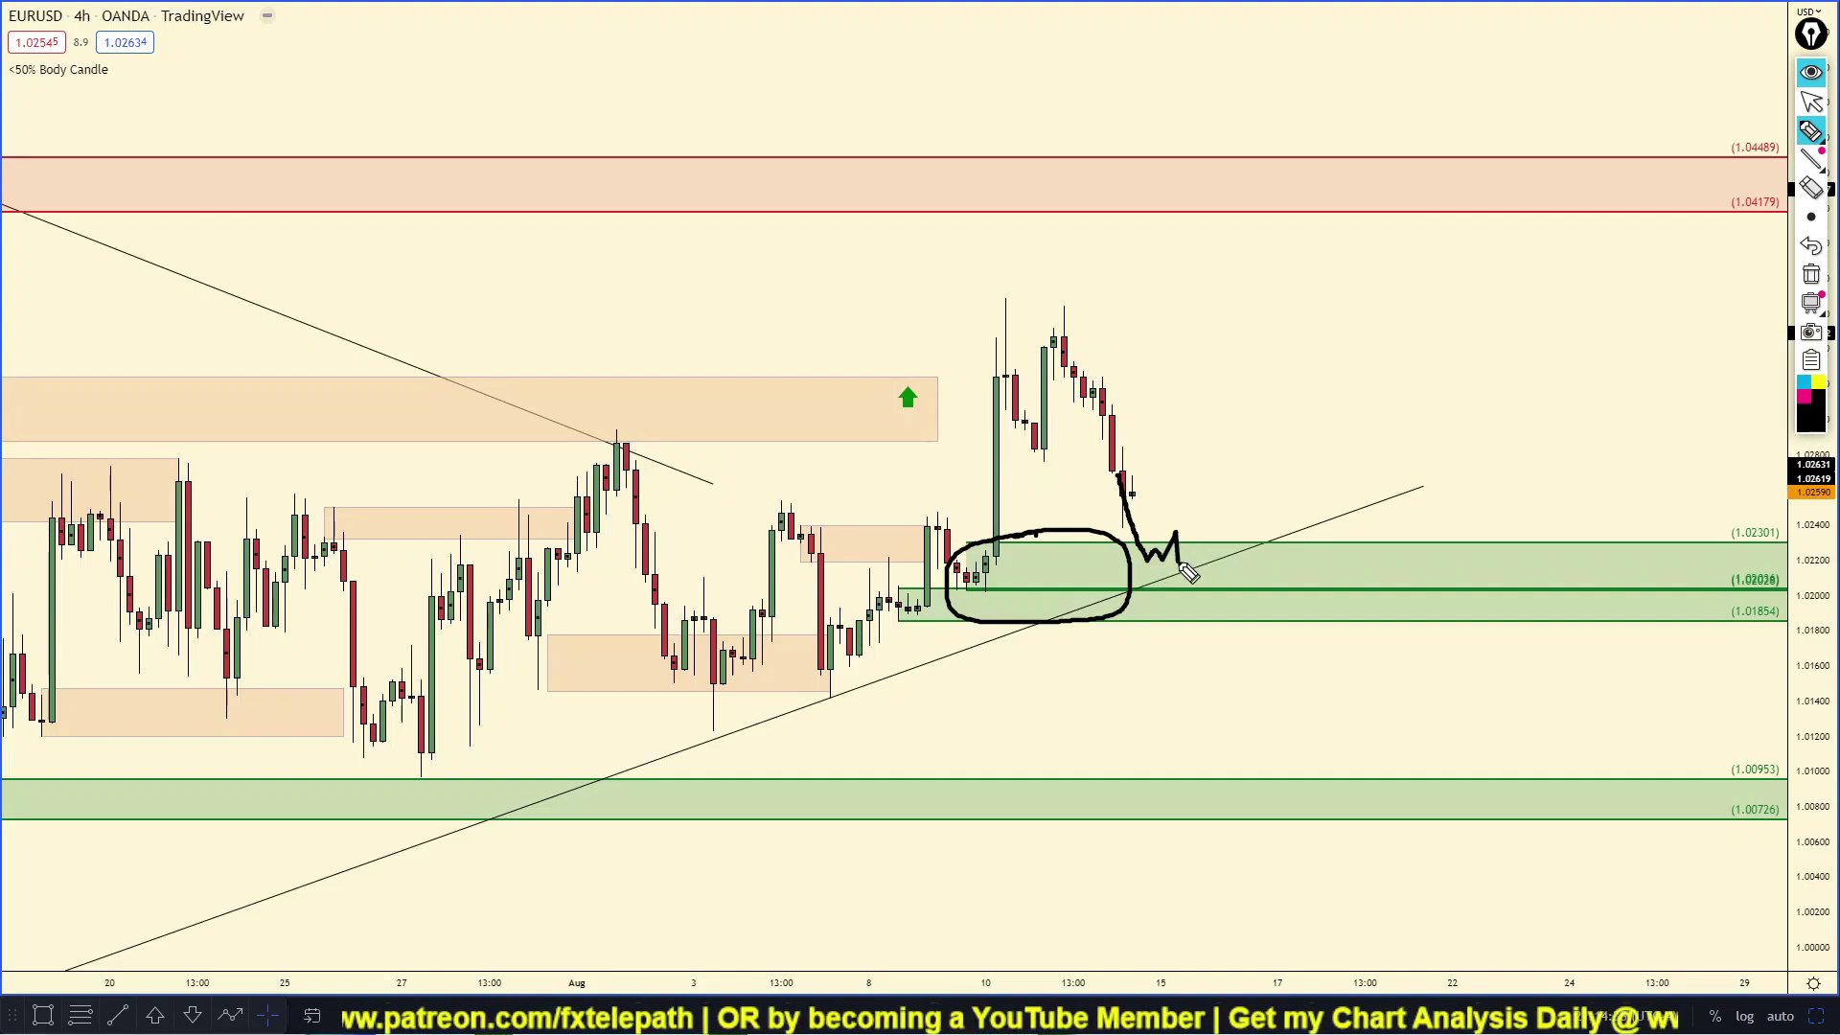
{"action": "left_click_drag", "start_coordinate": [1209, 559], "coordinate": [1263, 454]}
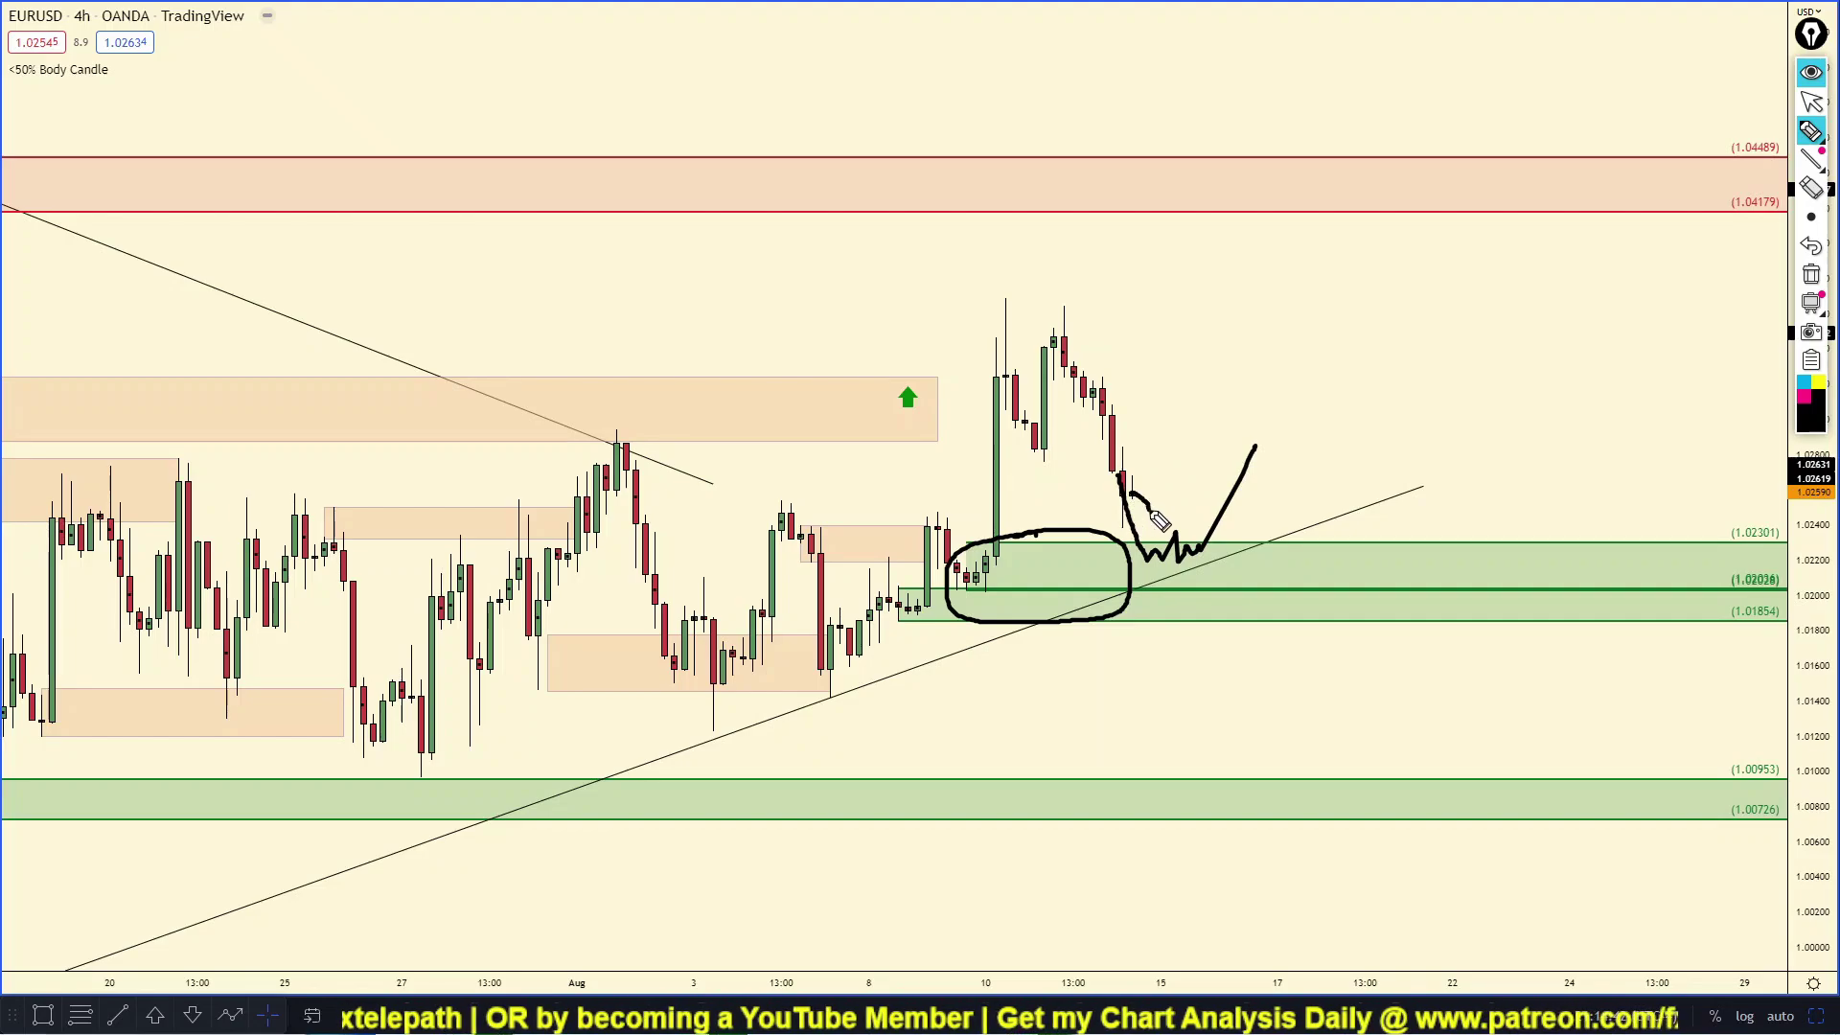
{"action": "left_click", "coordinate": [1810, 302]}
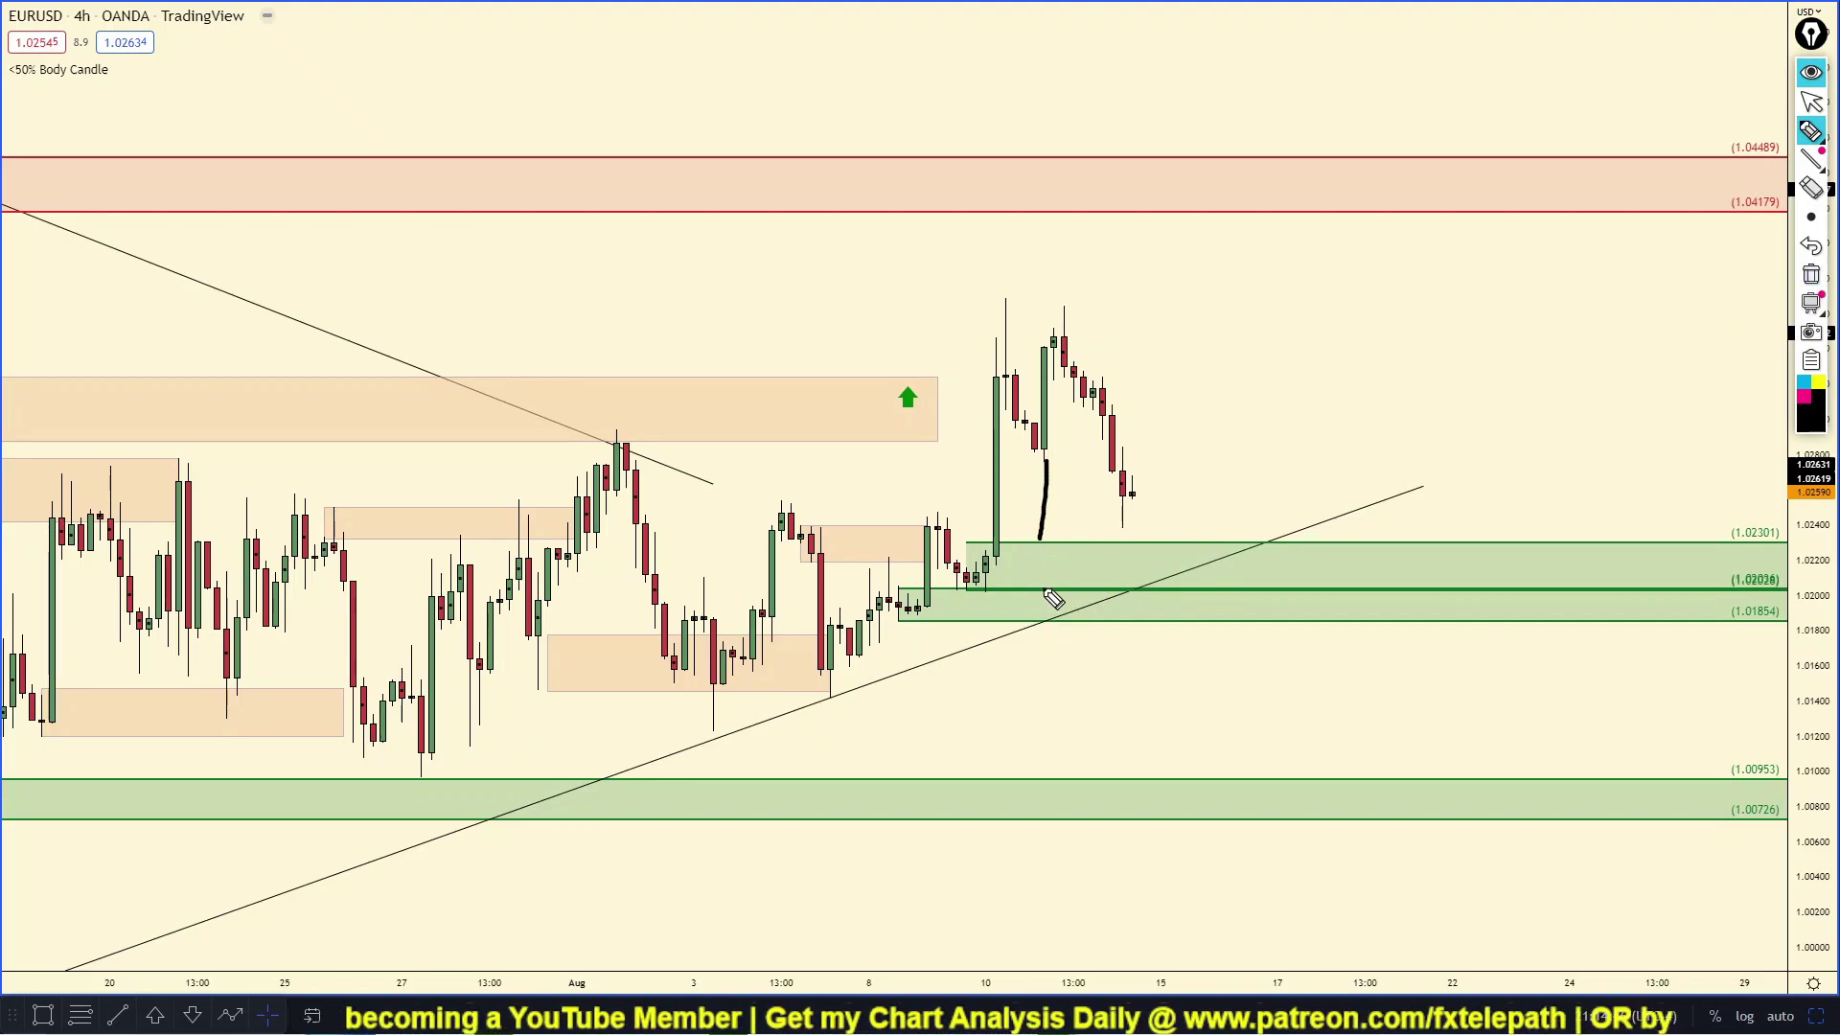
{"action": "left_click", "coordinate": [1810, 302]}
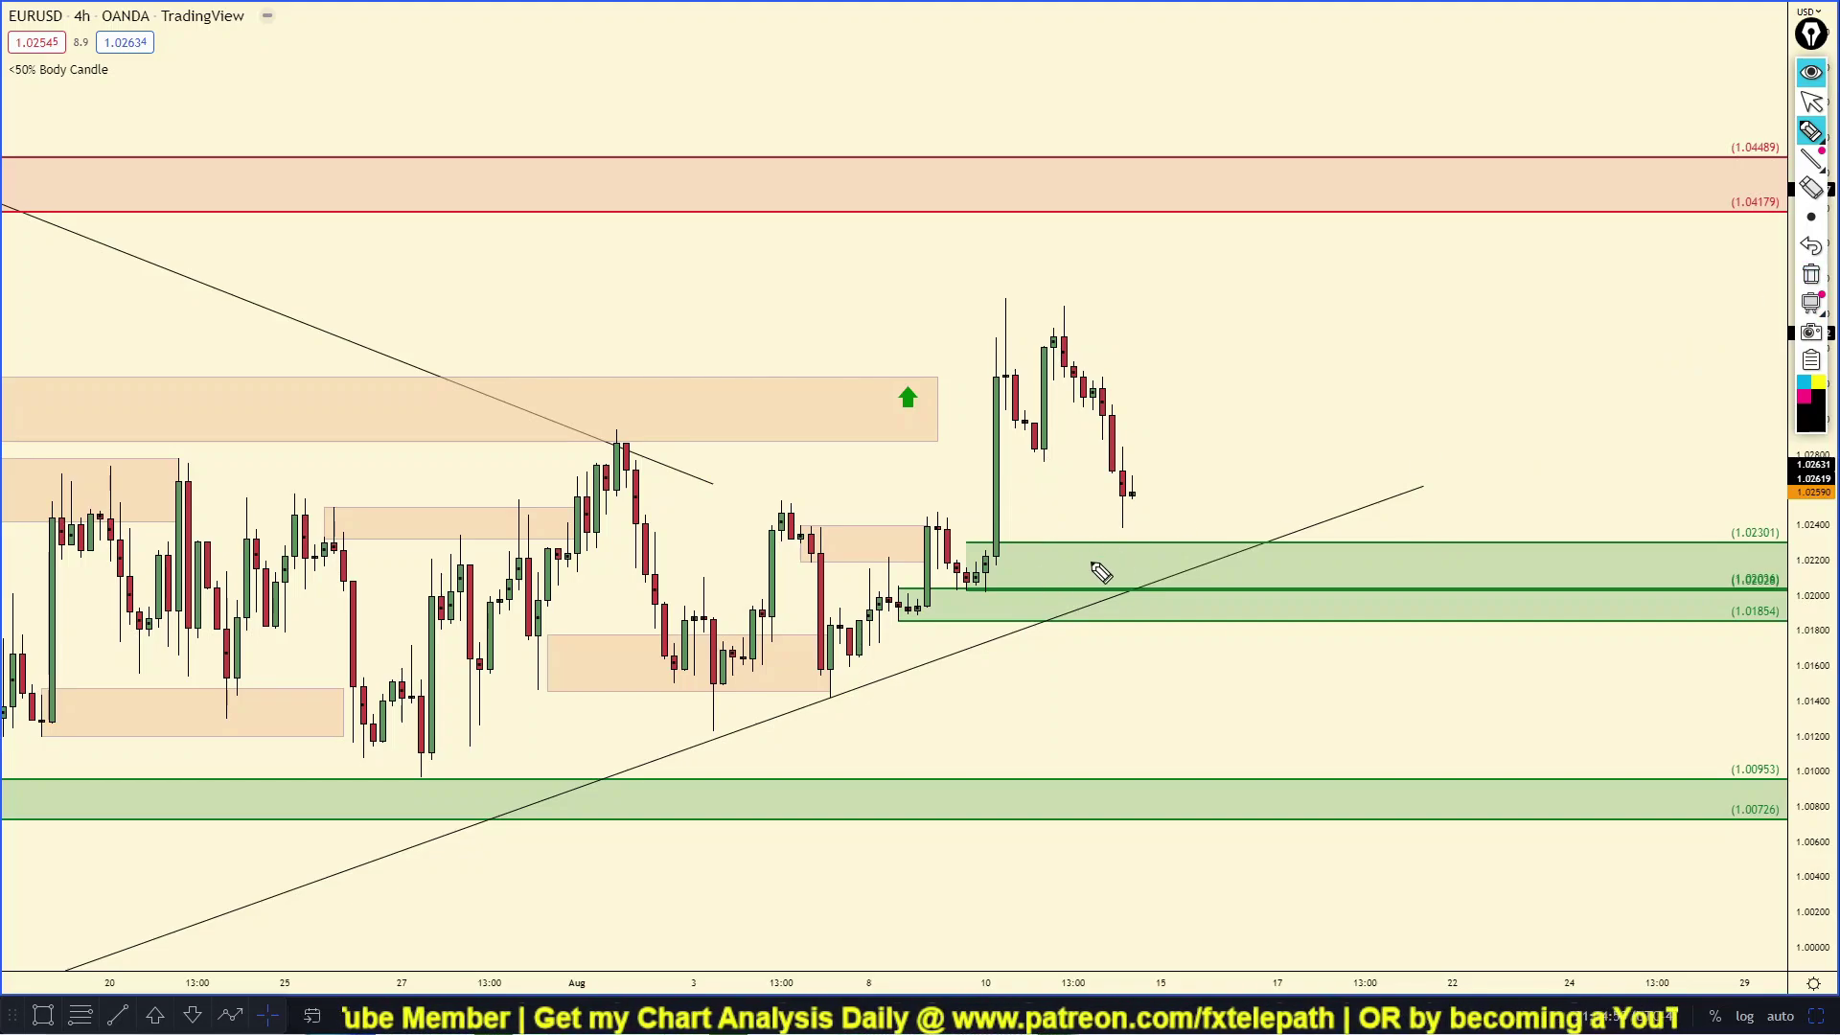
Circle the demand zone below 1.02301, add a stroke along the trendline and a drop toward the 1.00953 zone, and clear the annotations.
{"action": "left_click_drag", "start_coordinate": [1030, 549], "coordinate": [1064, 544]}
{"action": "left_click_drag", "start_coordinate": [1061, 623], "coordinate": [1232, 564]}
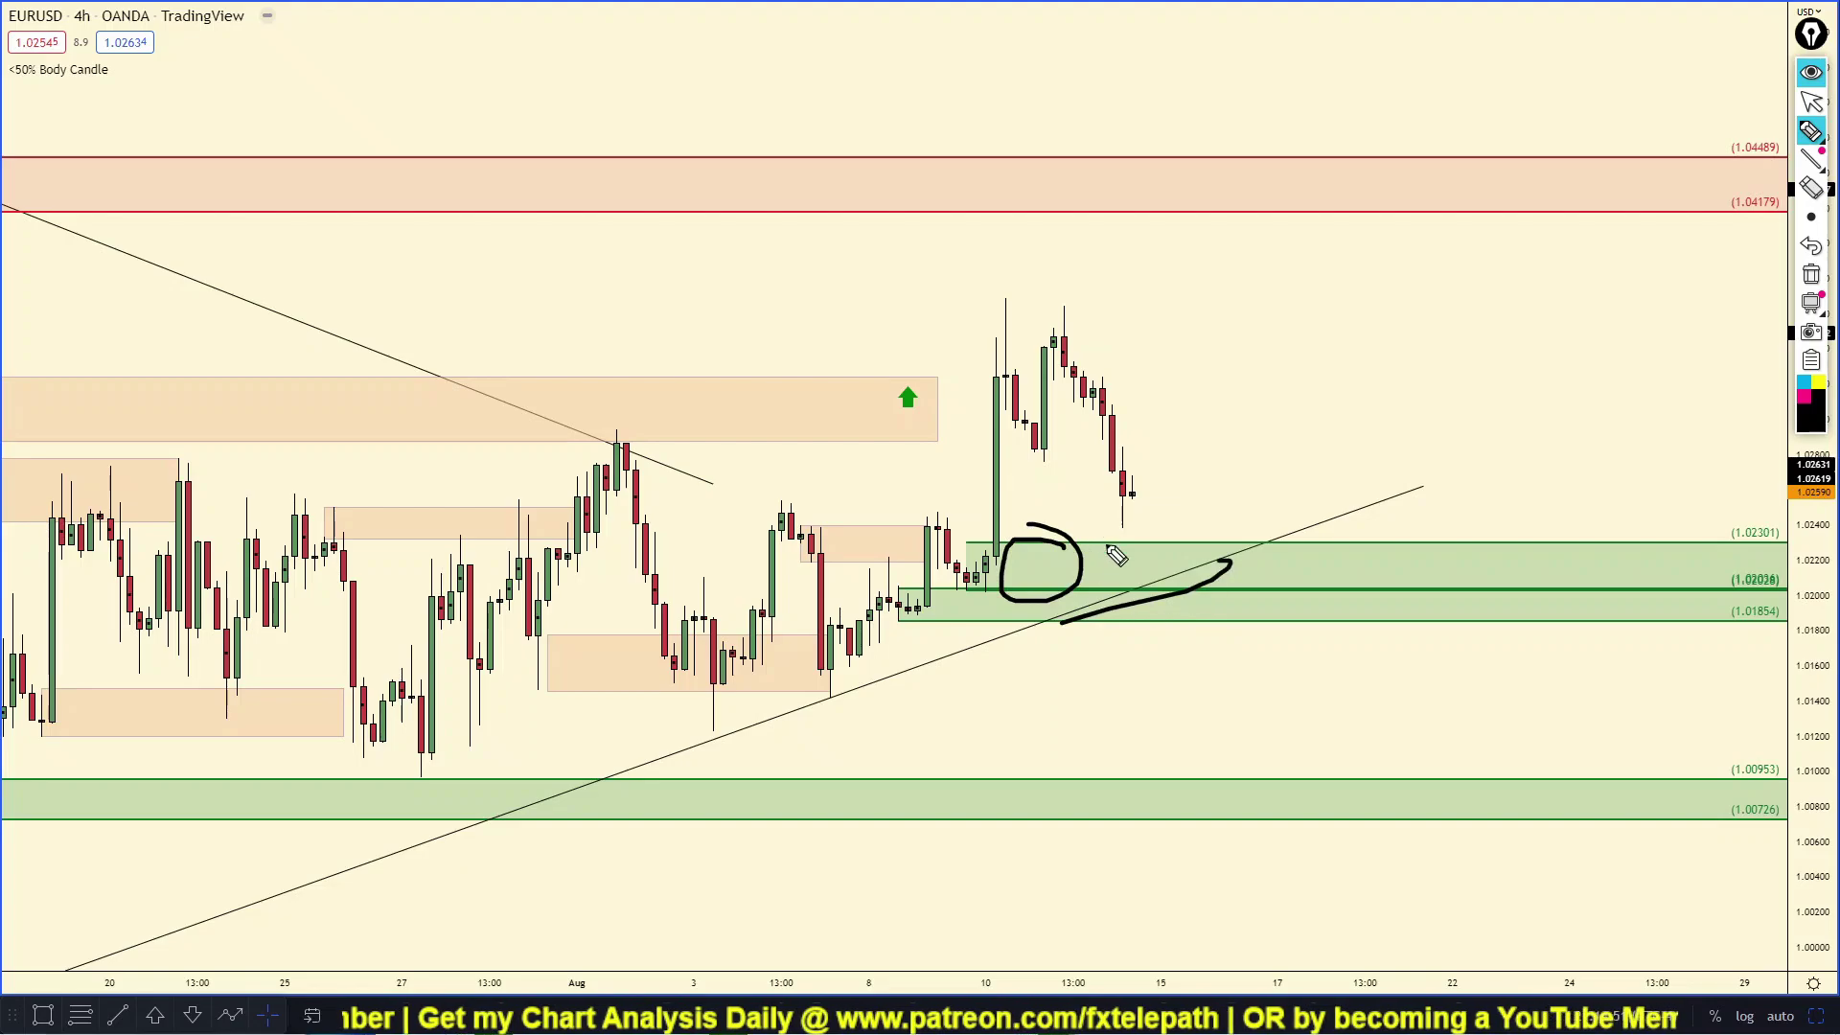
{"action": "left_click_drag", "start_coordinate": [1098, 535], "coordinate": [1234, 760]}
{"action": "left_click", "coordinate": [1815, 279]}
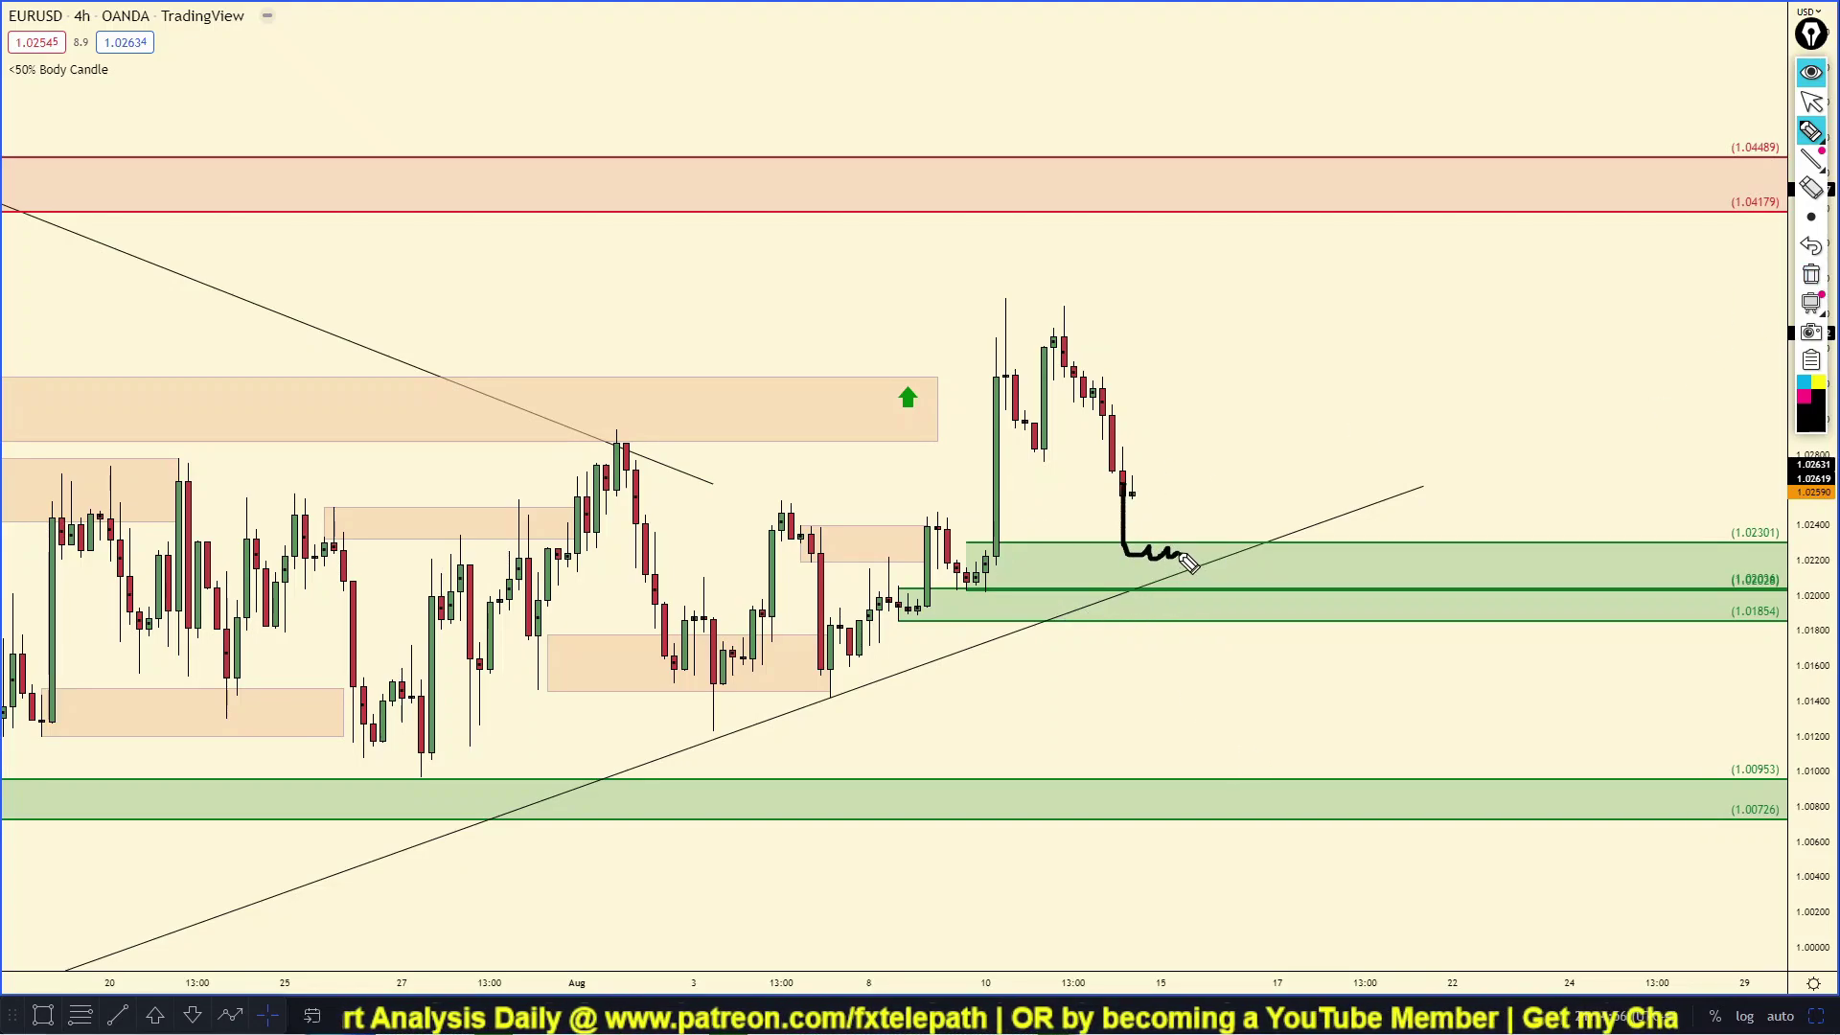
Sketch a rally out of the 1.02301 demand zone to about 1.033, clear it and return to the four-chart layout.
{"action": "left_click_drag", "start_coordinate": [1201, 559], "coordinate": [1248, 414]}
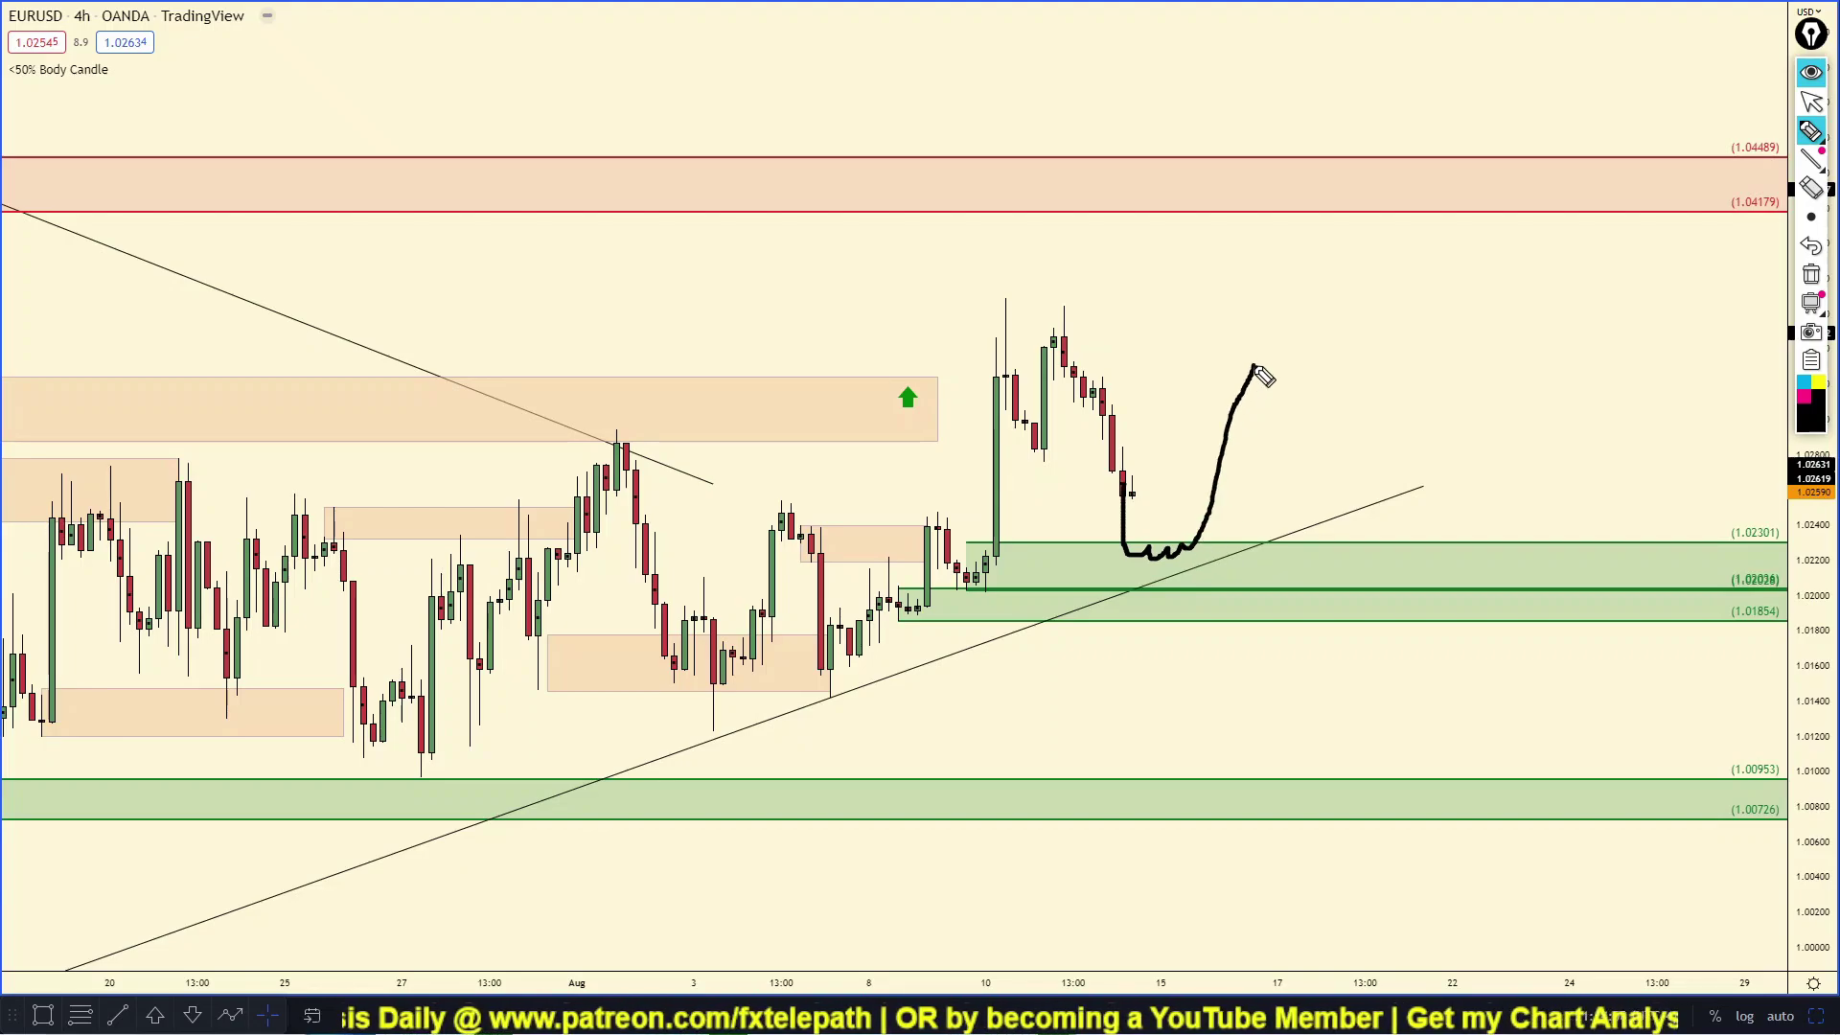
{"action": "left_click", "coordinate": [1808, 275]}
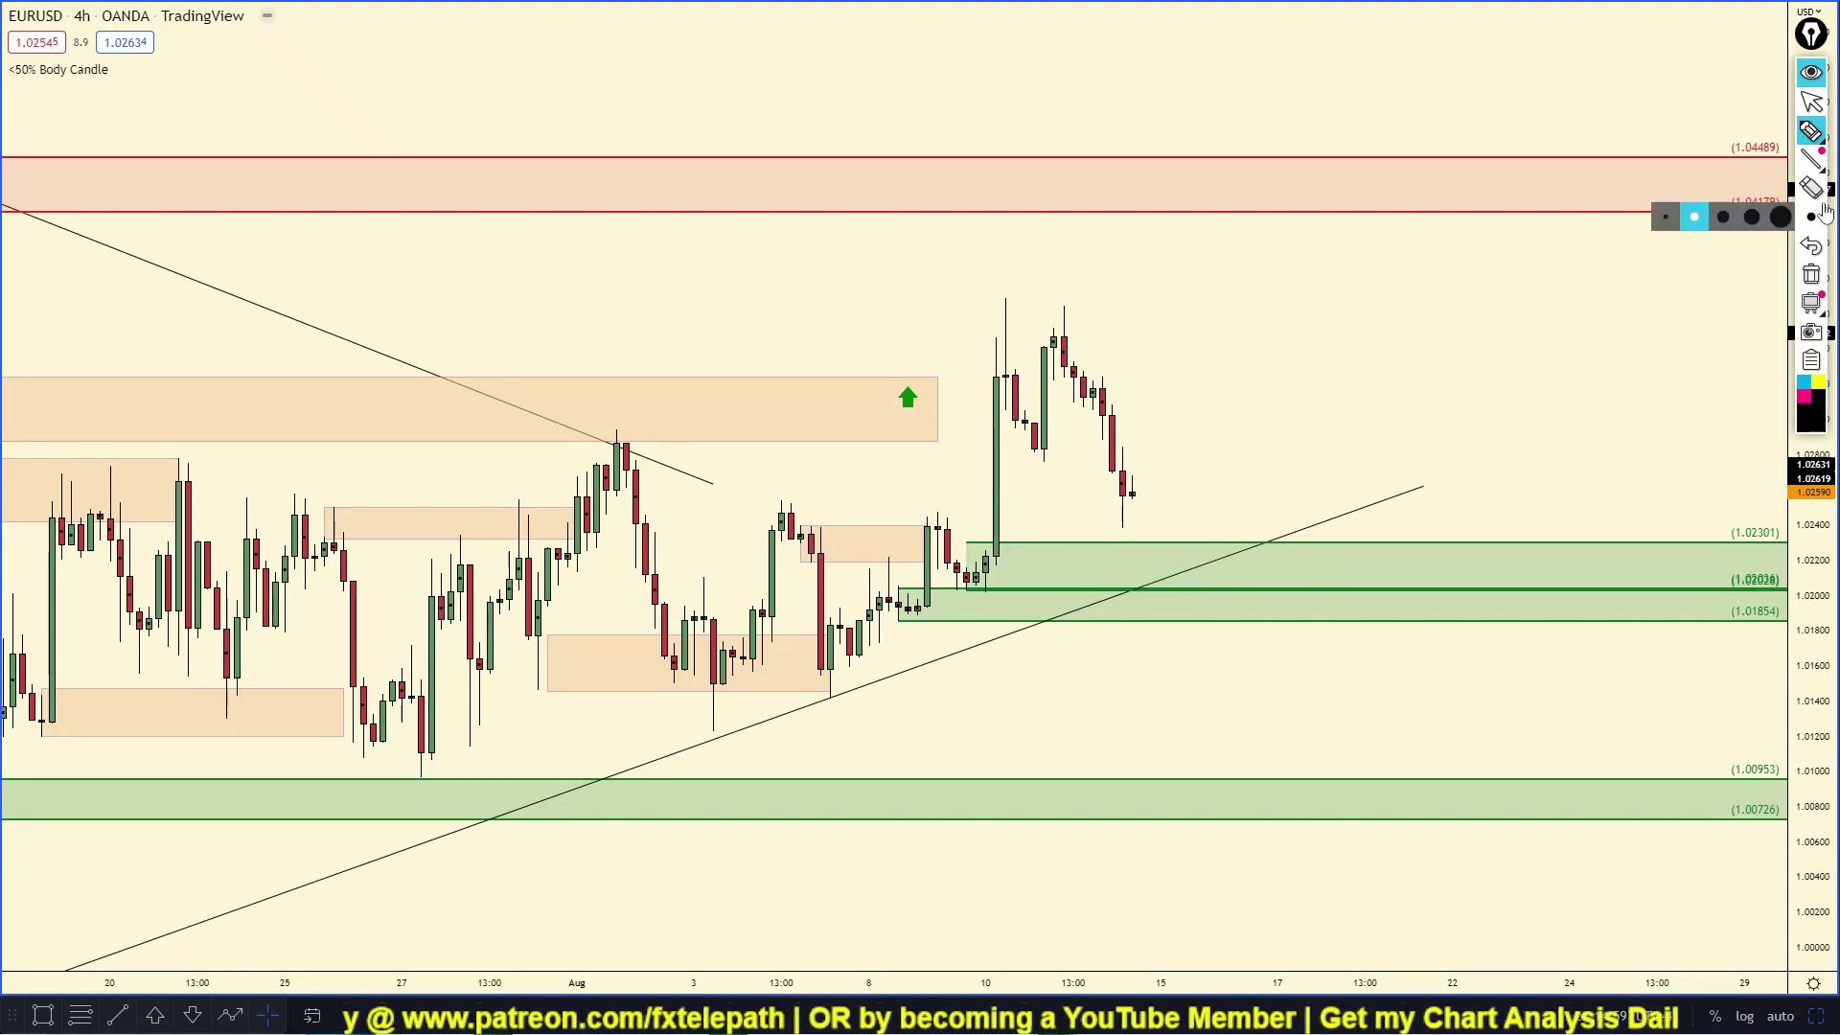
{"action": "left_click", "coordinate": [1812, 72]}
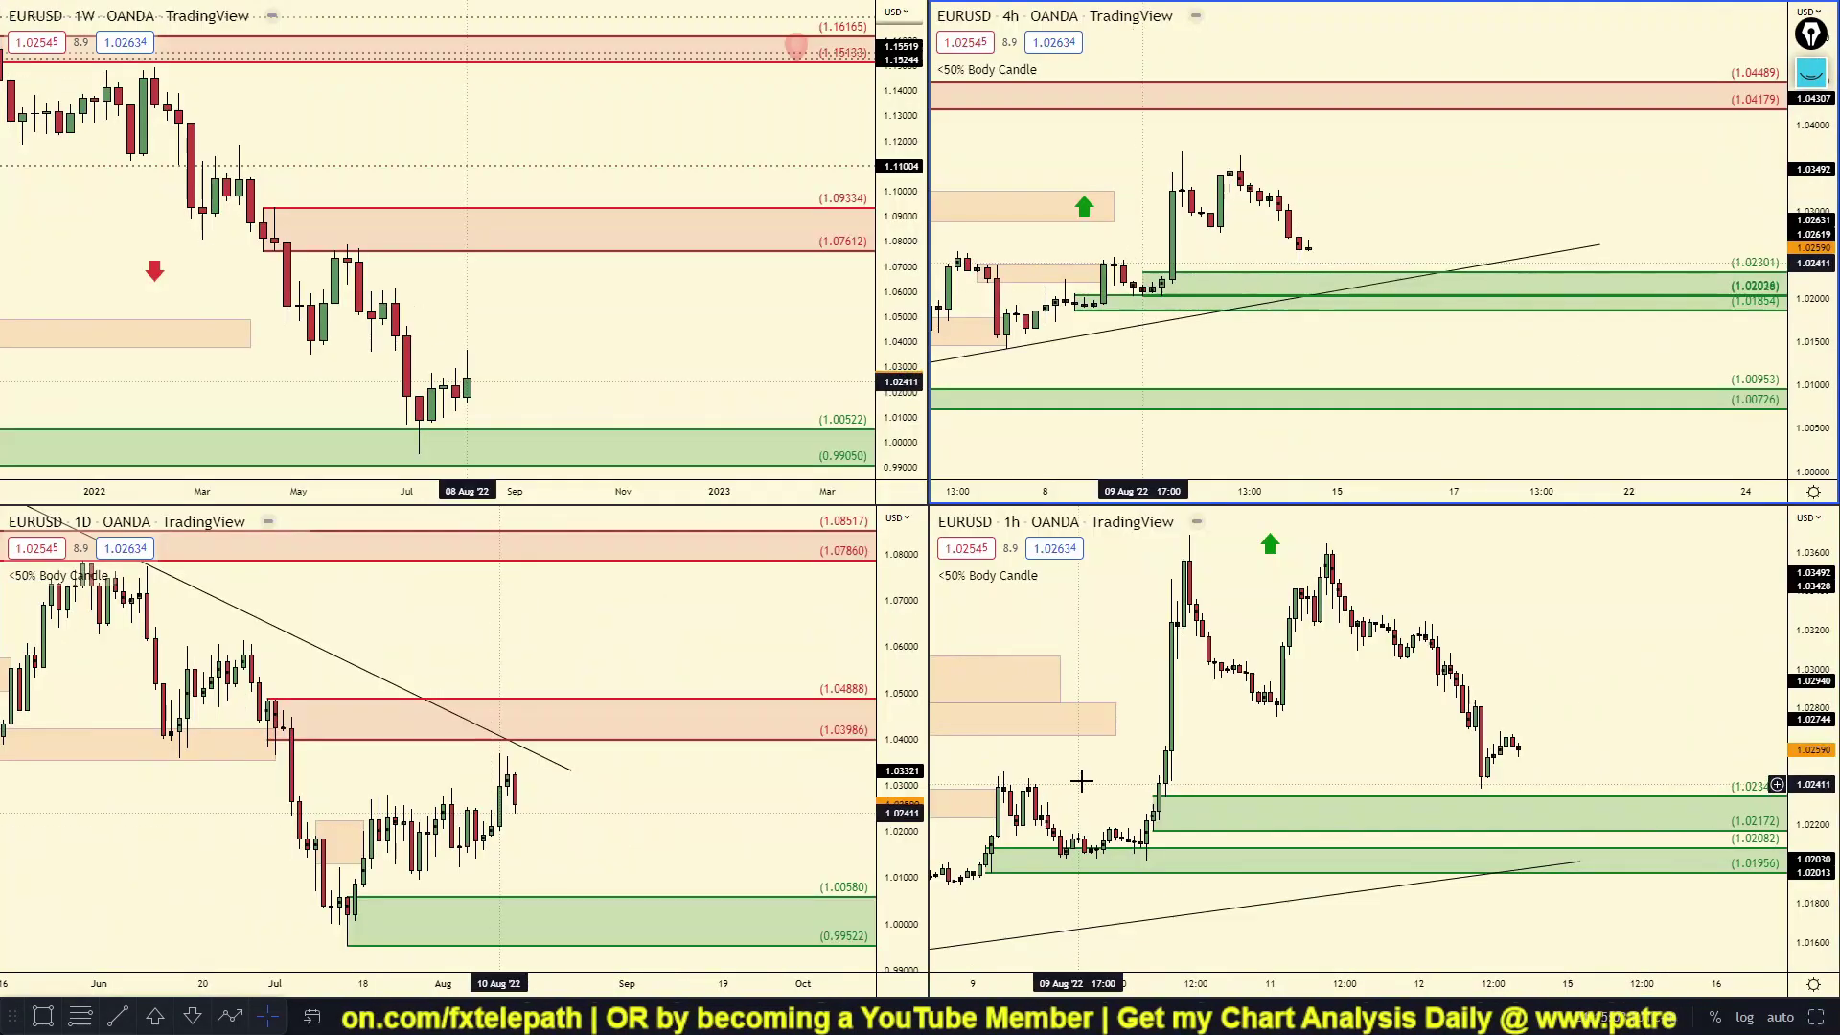
{"action": "scroll", "coordinate": [1082, 782], "scroll_direction": "down", "scroll_amount": 2}
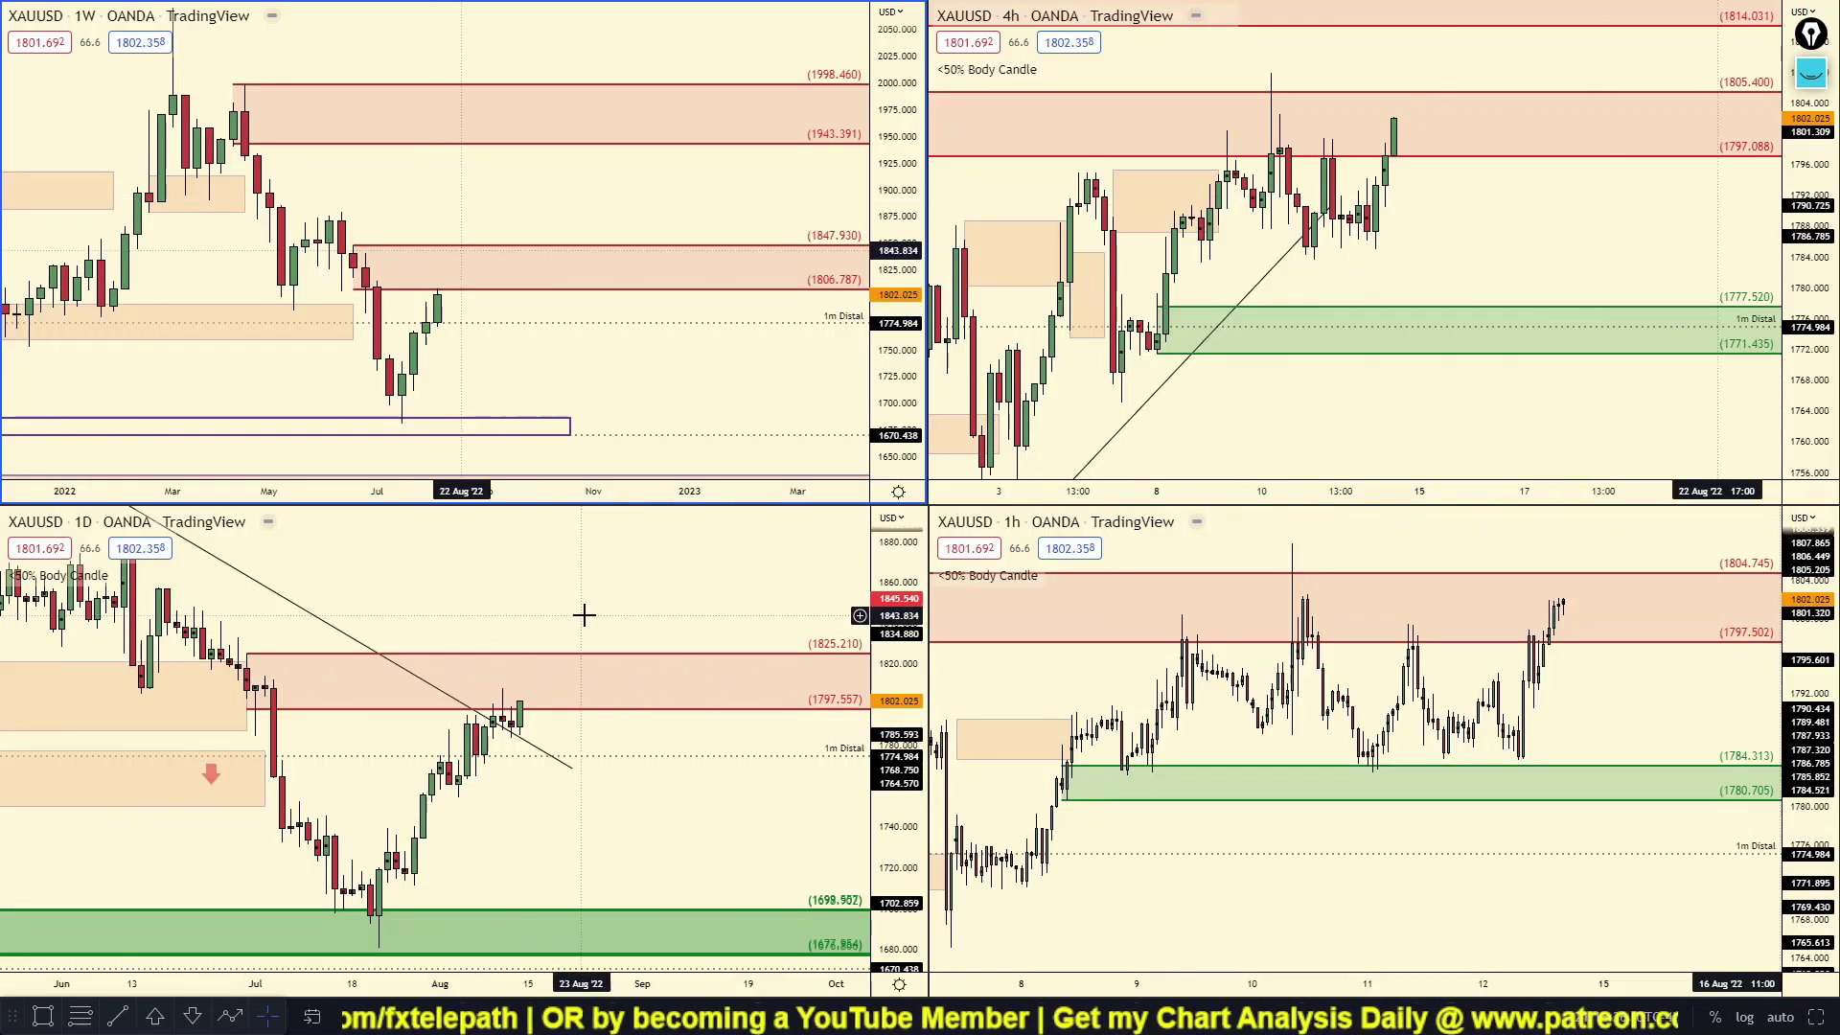
Sketch a rising curve on the XAUUSD daily chart from the lower demand zone into the 1797.557–1825.210 supply zone, and clear it.
{"action": "left_click", "coordinate": [1813, 85]}
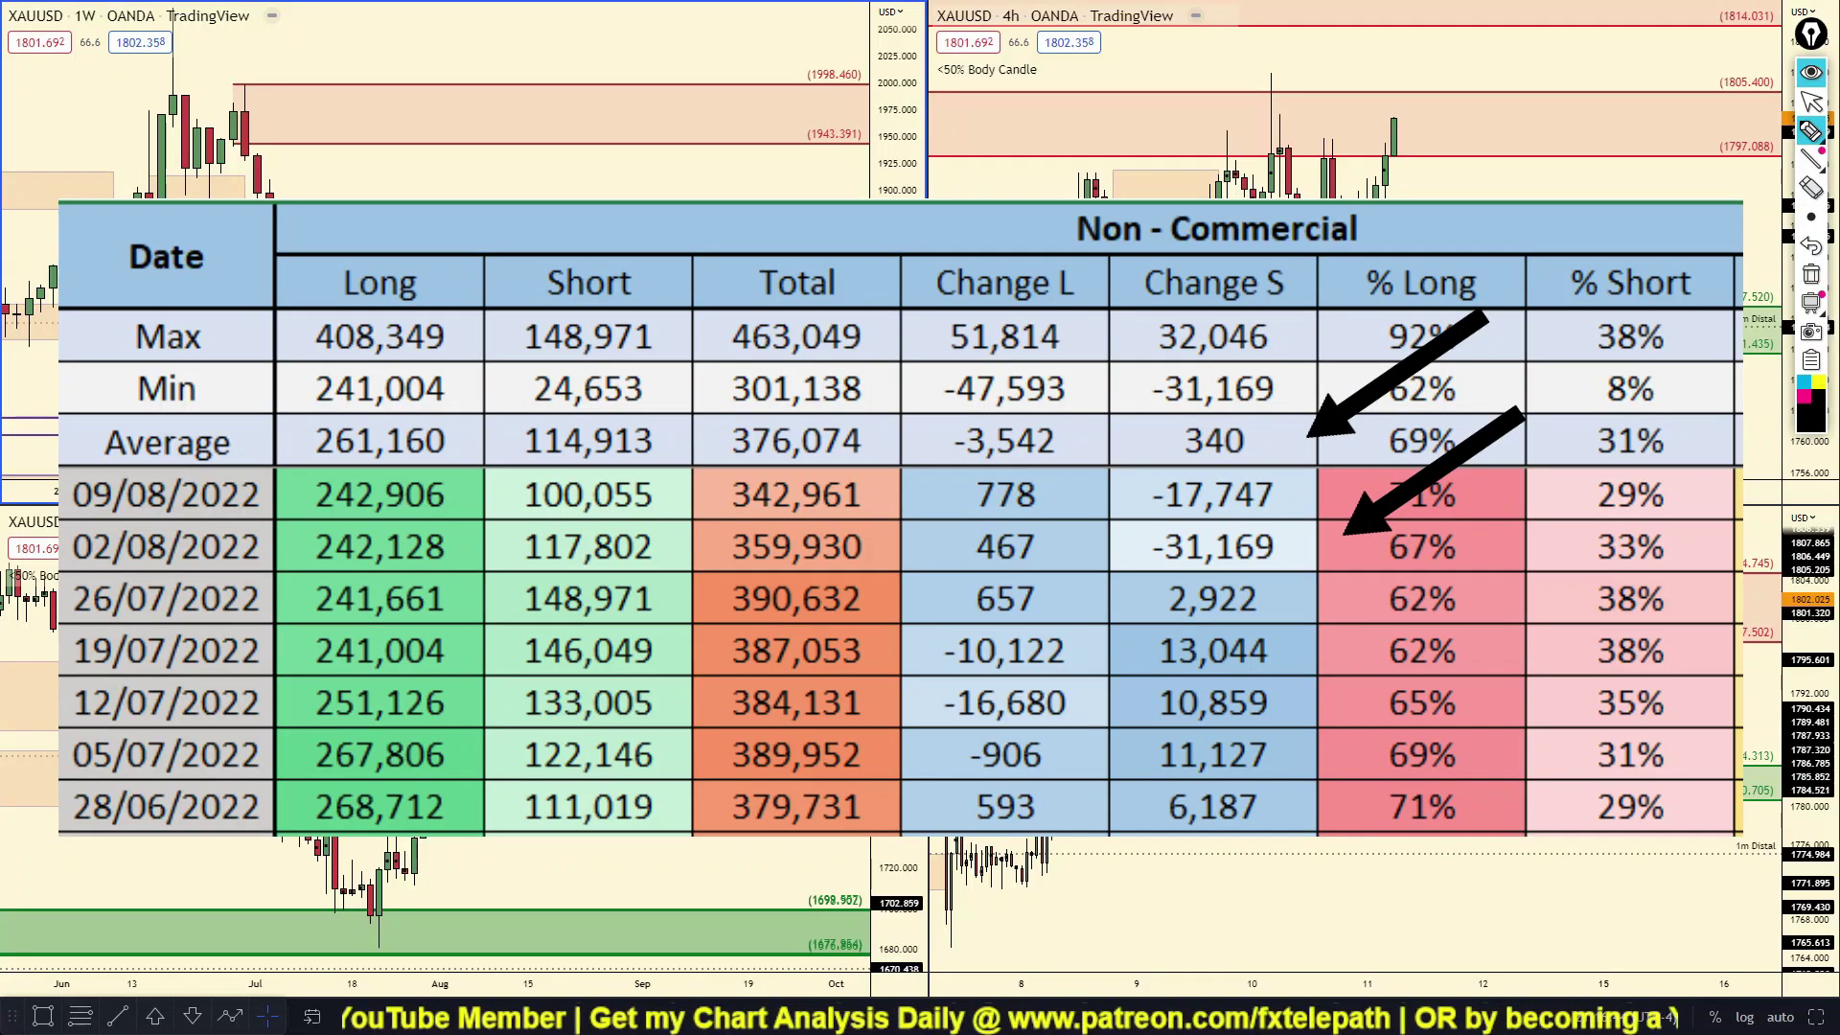
{"action": "left_click_drag", "start_coordinate": [443, 918], "coordinate": [601, 677]}
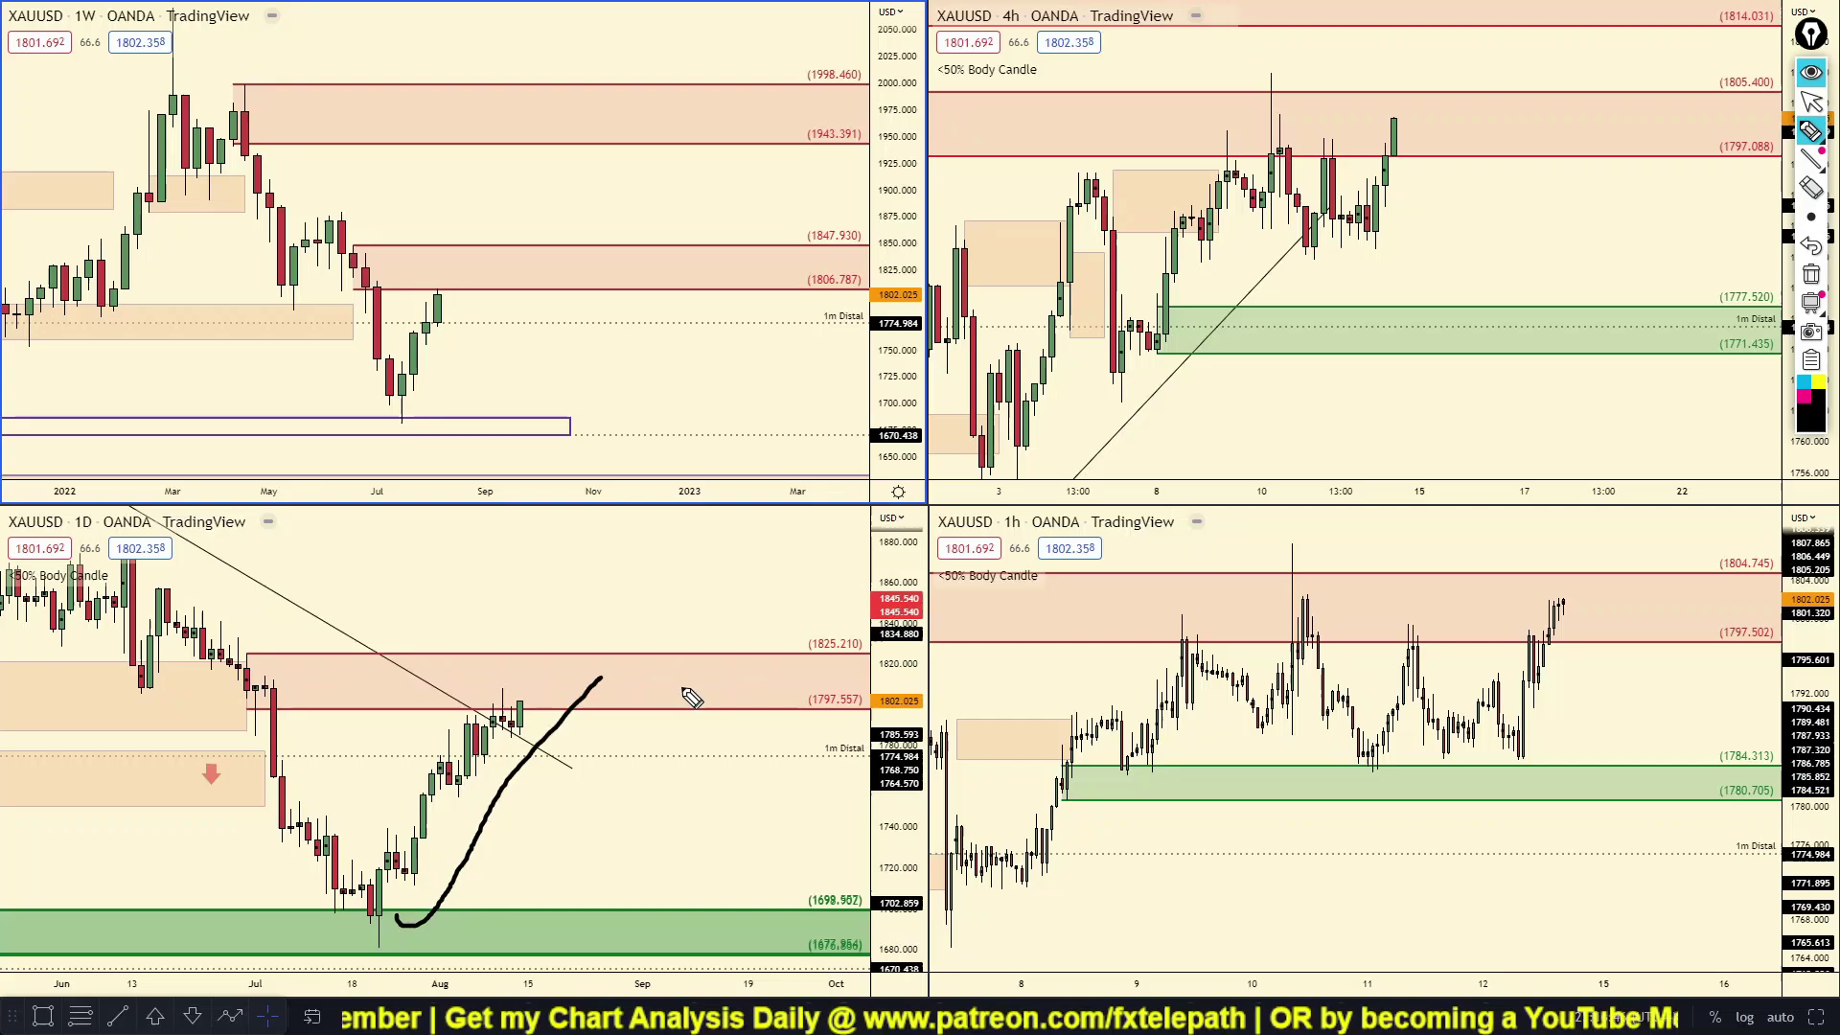
{"action": "left_click", "coordinate": [1809, 278]}
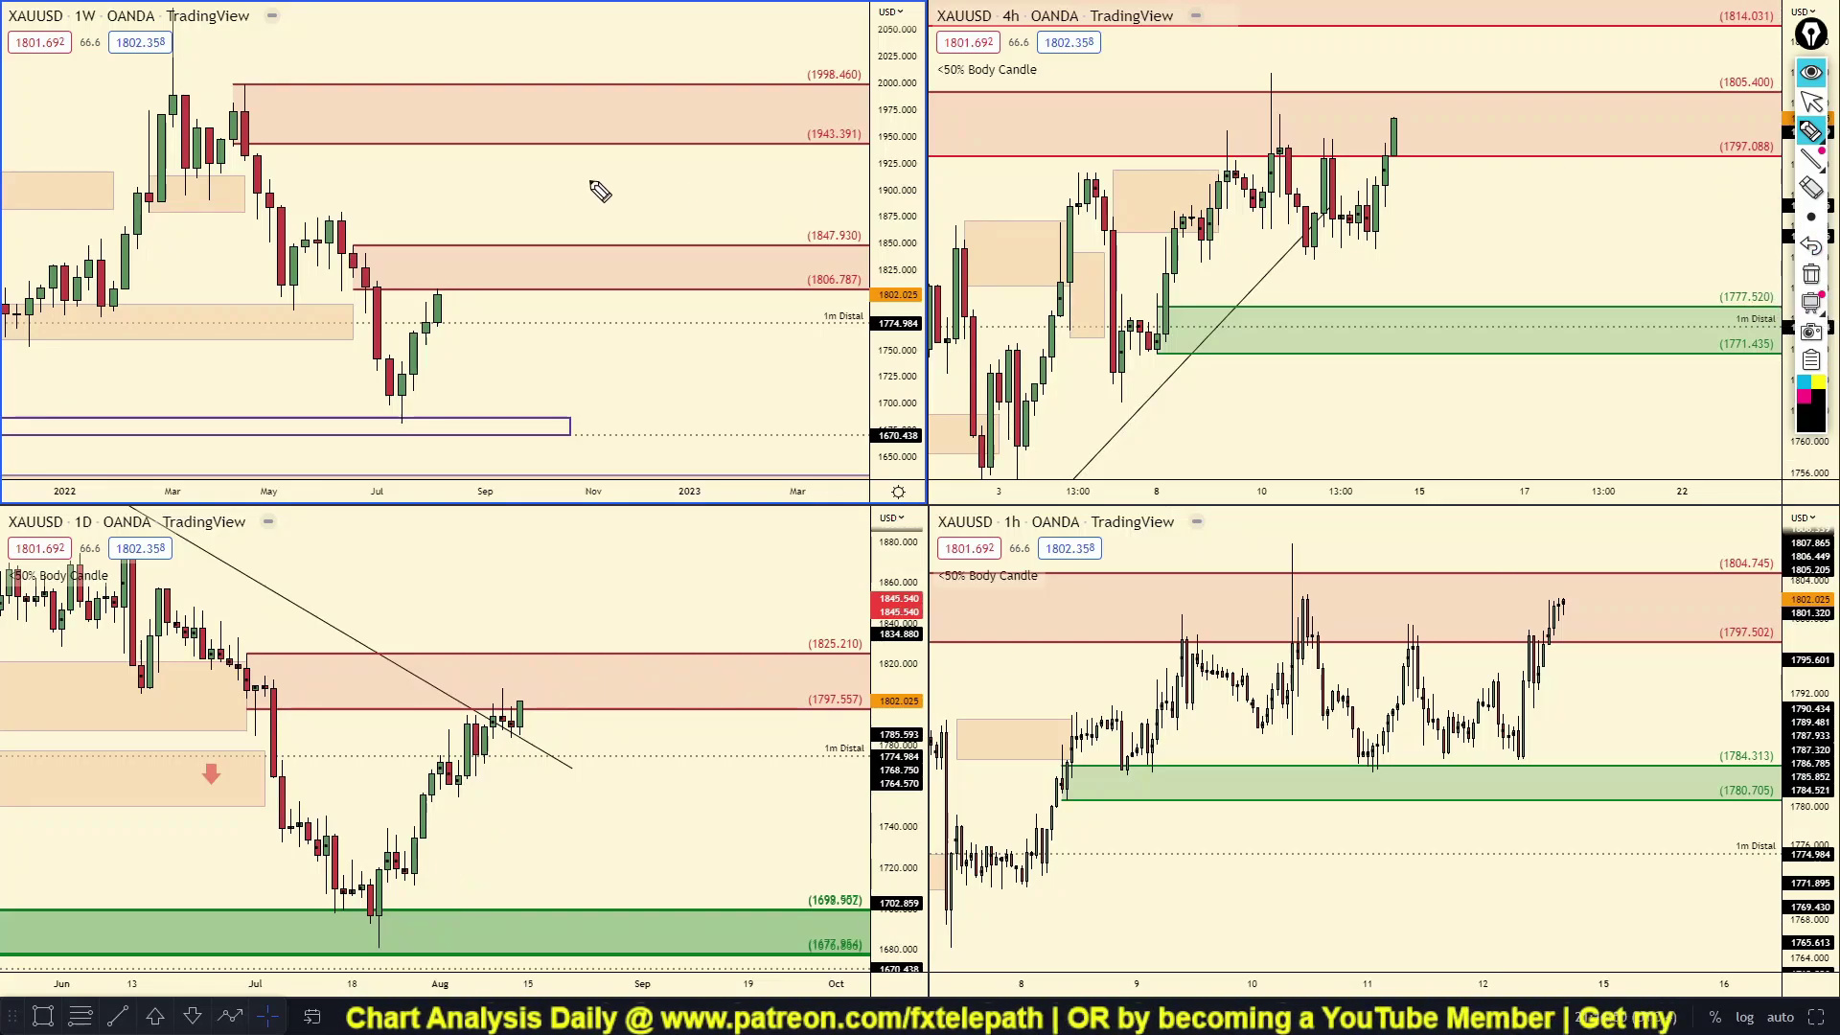
Sketch an X over the weekly 1943.391–1998.460 supply zone and another over the daily 1797.557–1825.210 zone, and clear both.
{"action": "left_click_drag", "start_coordinate": [387, 26], "coordinate": [528, 160]}
{"action": "left_click_drag", "start_coordinate": [516, 42], "coordinate": [362, 144]}
{"action": "left_click_drag", "start_coordinate": [416, 561], "coordinate": [661, 693]}
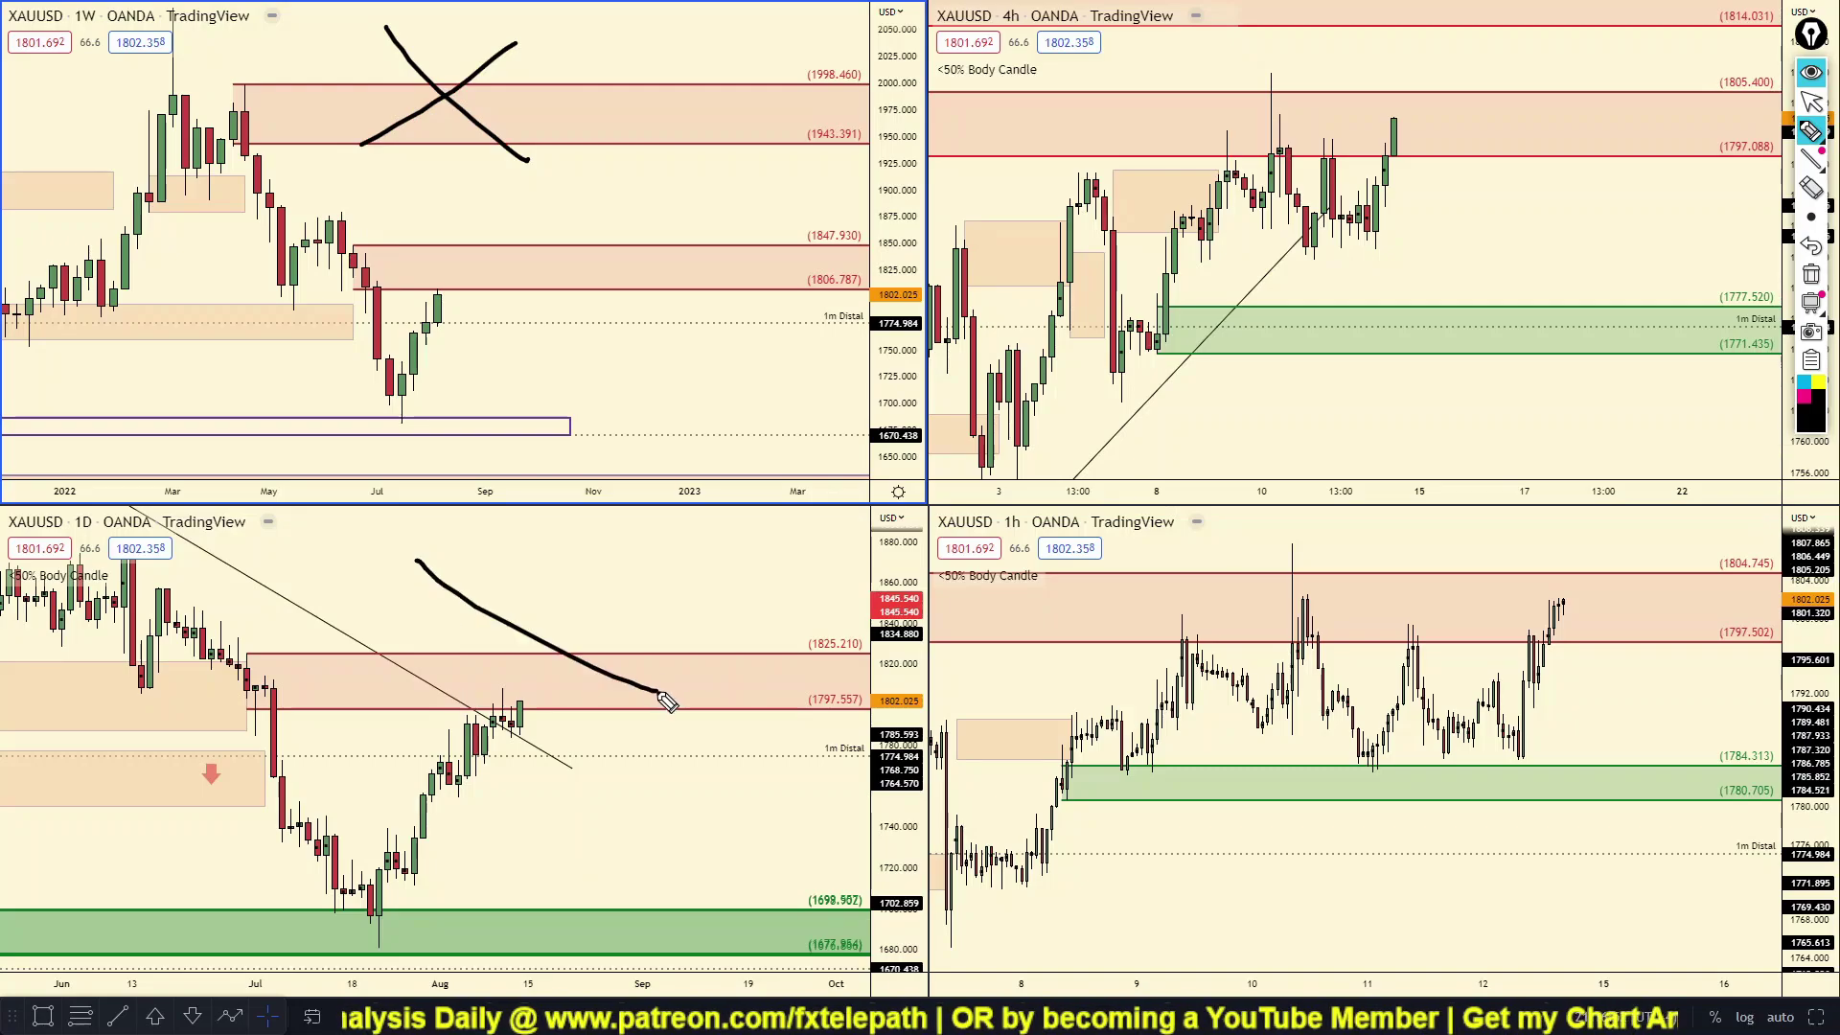
{"action": "left_click_drag", "start_coordinate": [628, 575], "coordinate": [416, 707]}
{"action": "left_click", "coordinate": [1810, 275]}
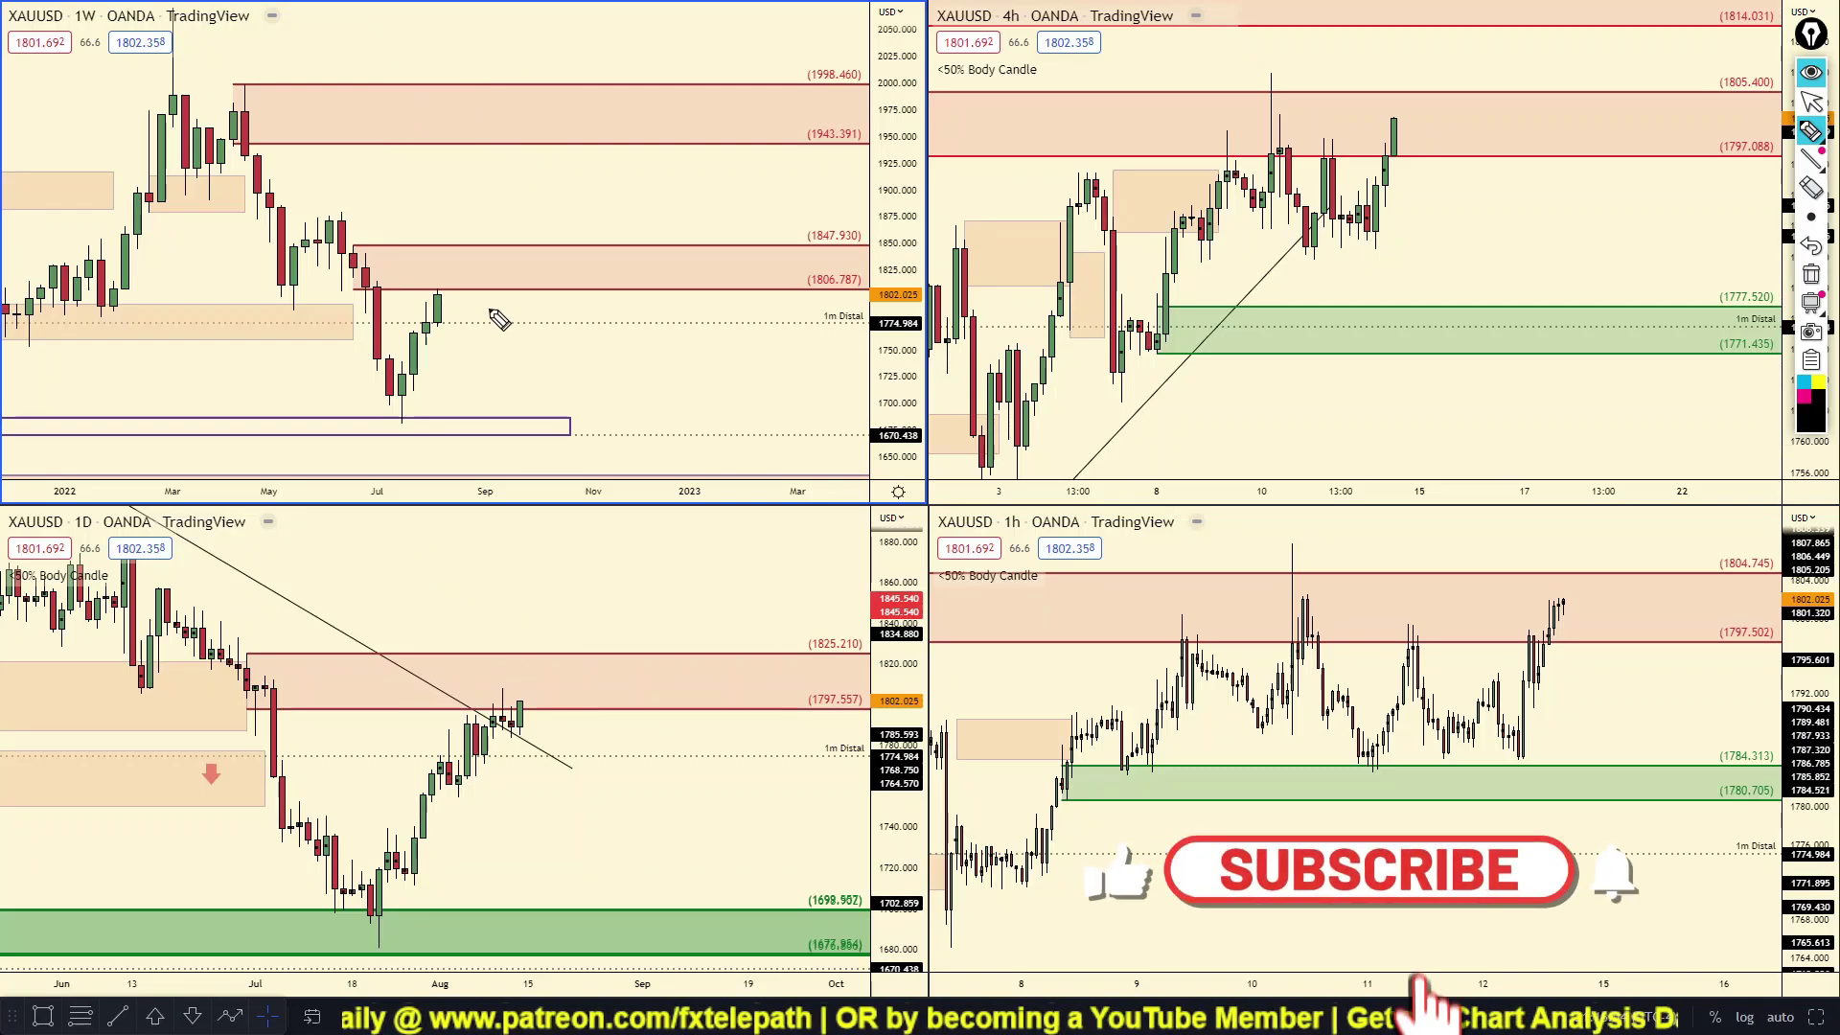
Circle the latest candles at the supply zone on the daily and weekly XAUUSD charts, and clear the annotations.
{"action": "left_click_drag", "start_coordinate": [470, 659], "coordinate": [479, 661]}
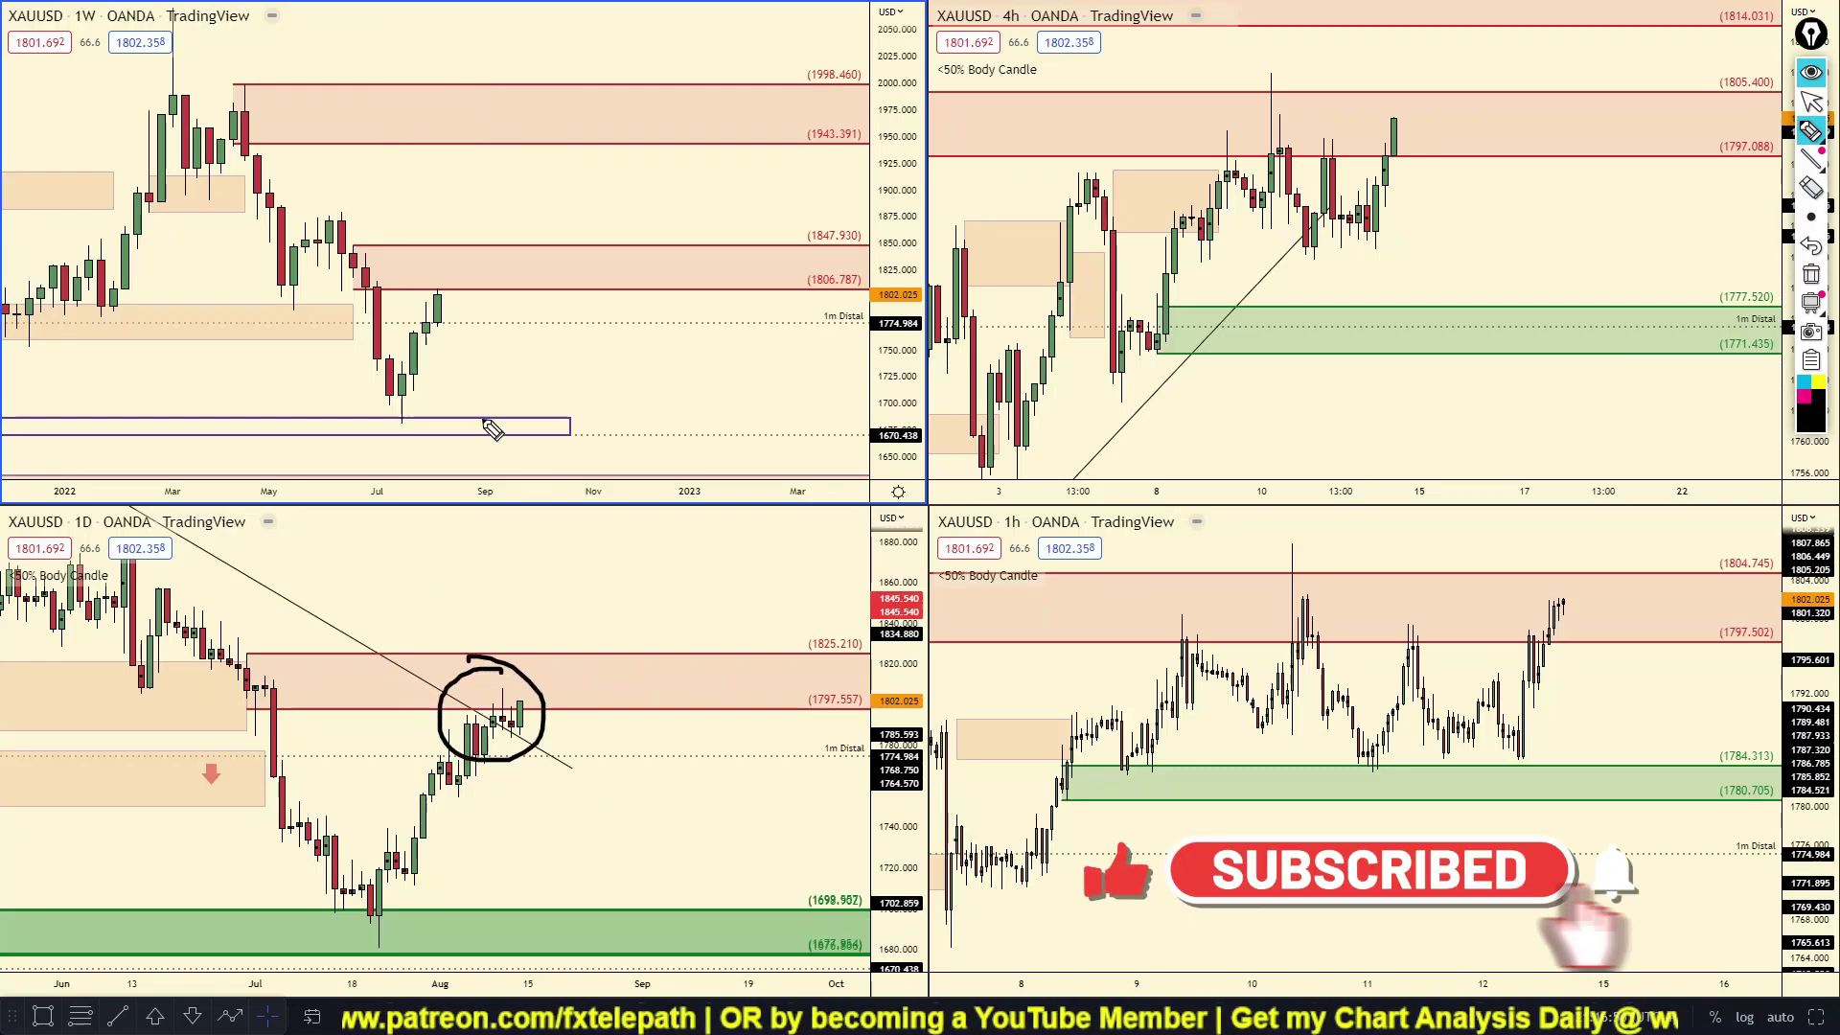
{"action": "mouse_move", "coordinate": [403, 257]}
{"action": "left_mouse_down"}
{"action": "mouse_move", "coordinate": [474, 317]}
{"action": "mouse_move", "coordinate": [412, 269]}
{"action": "left_mouse_up"}
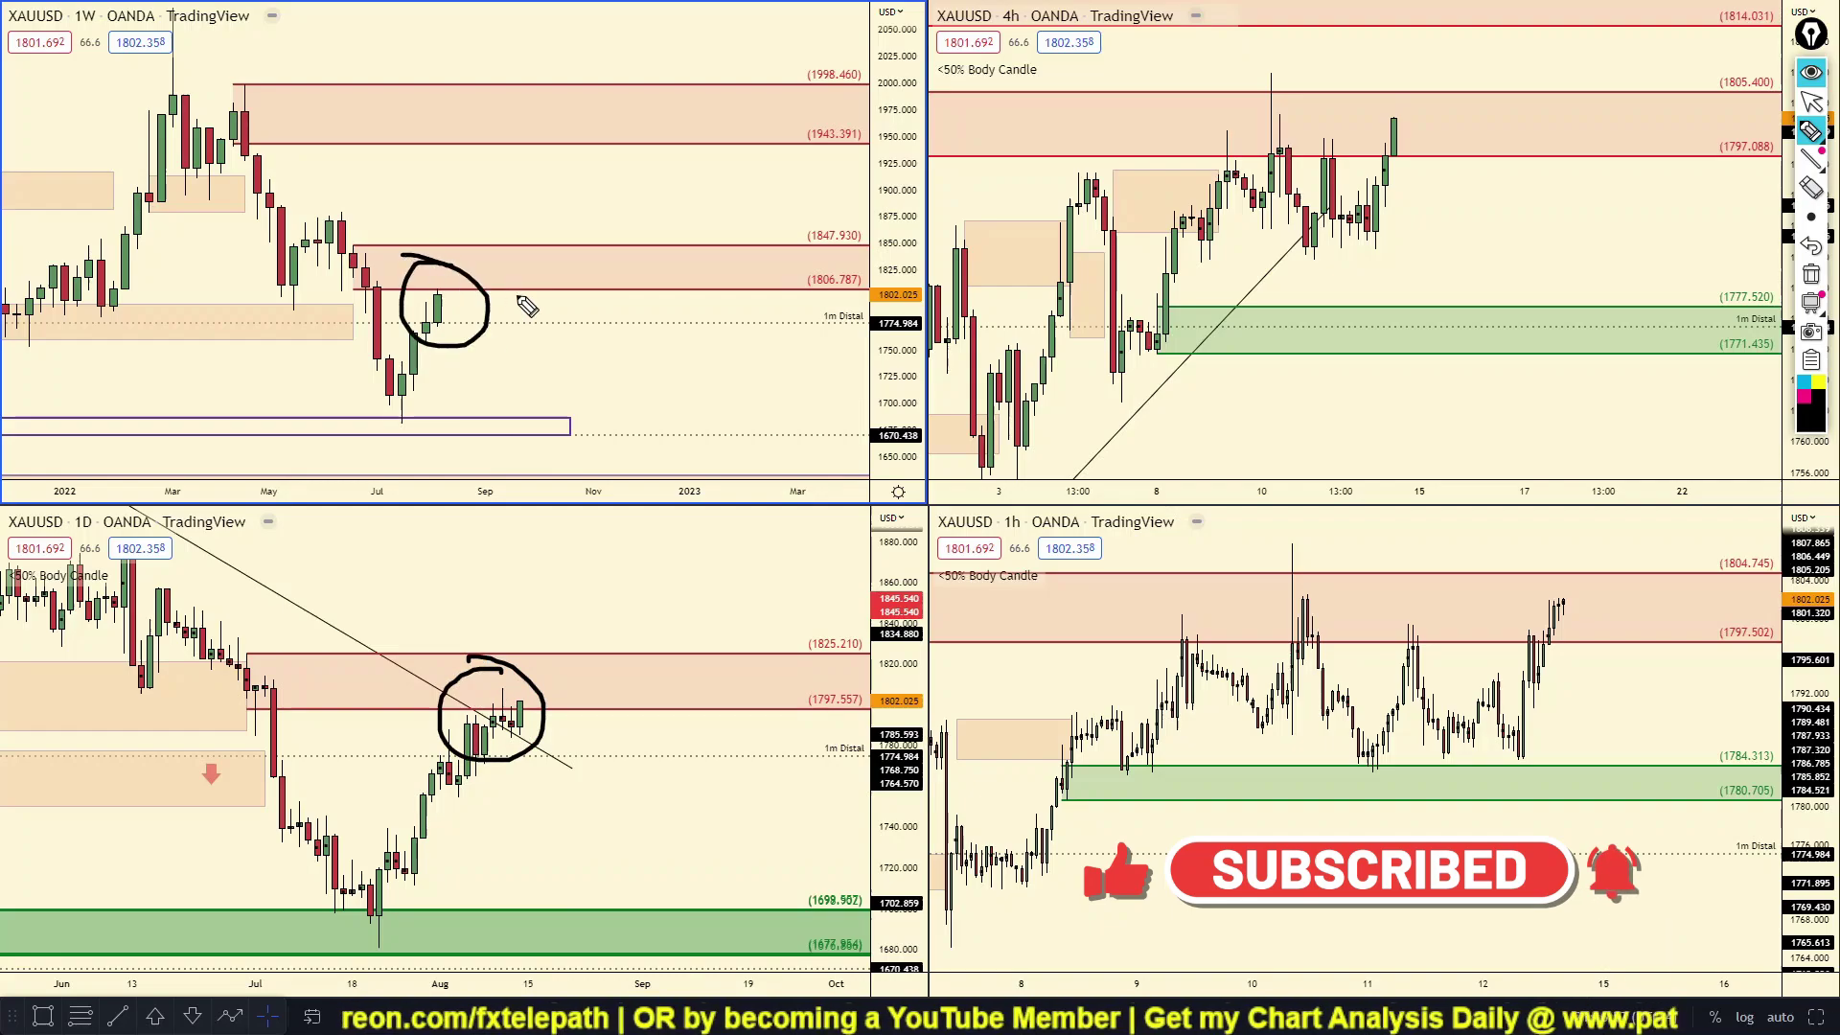
{"action": "left_click", "coordinate": [1810, 278]}
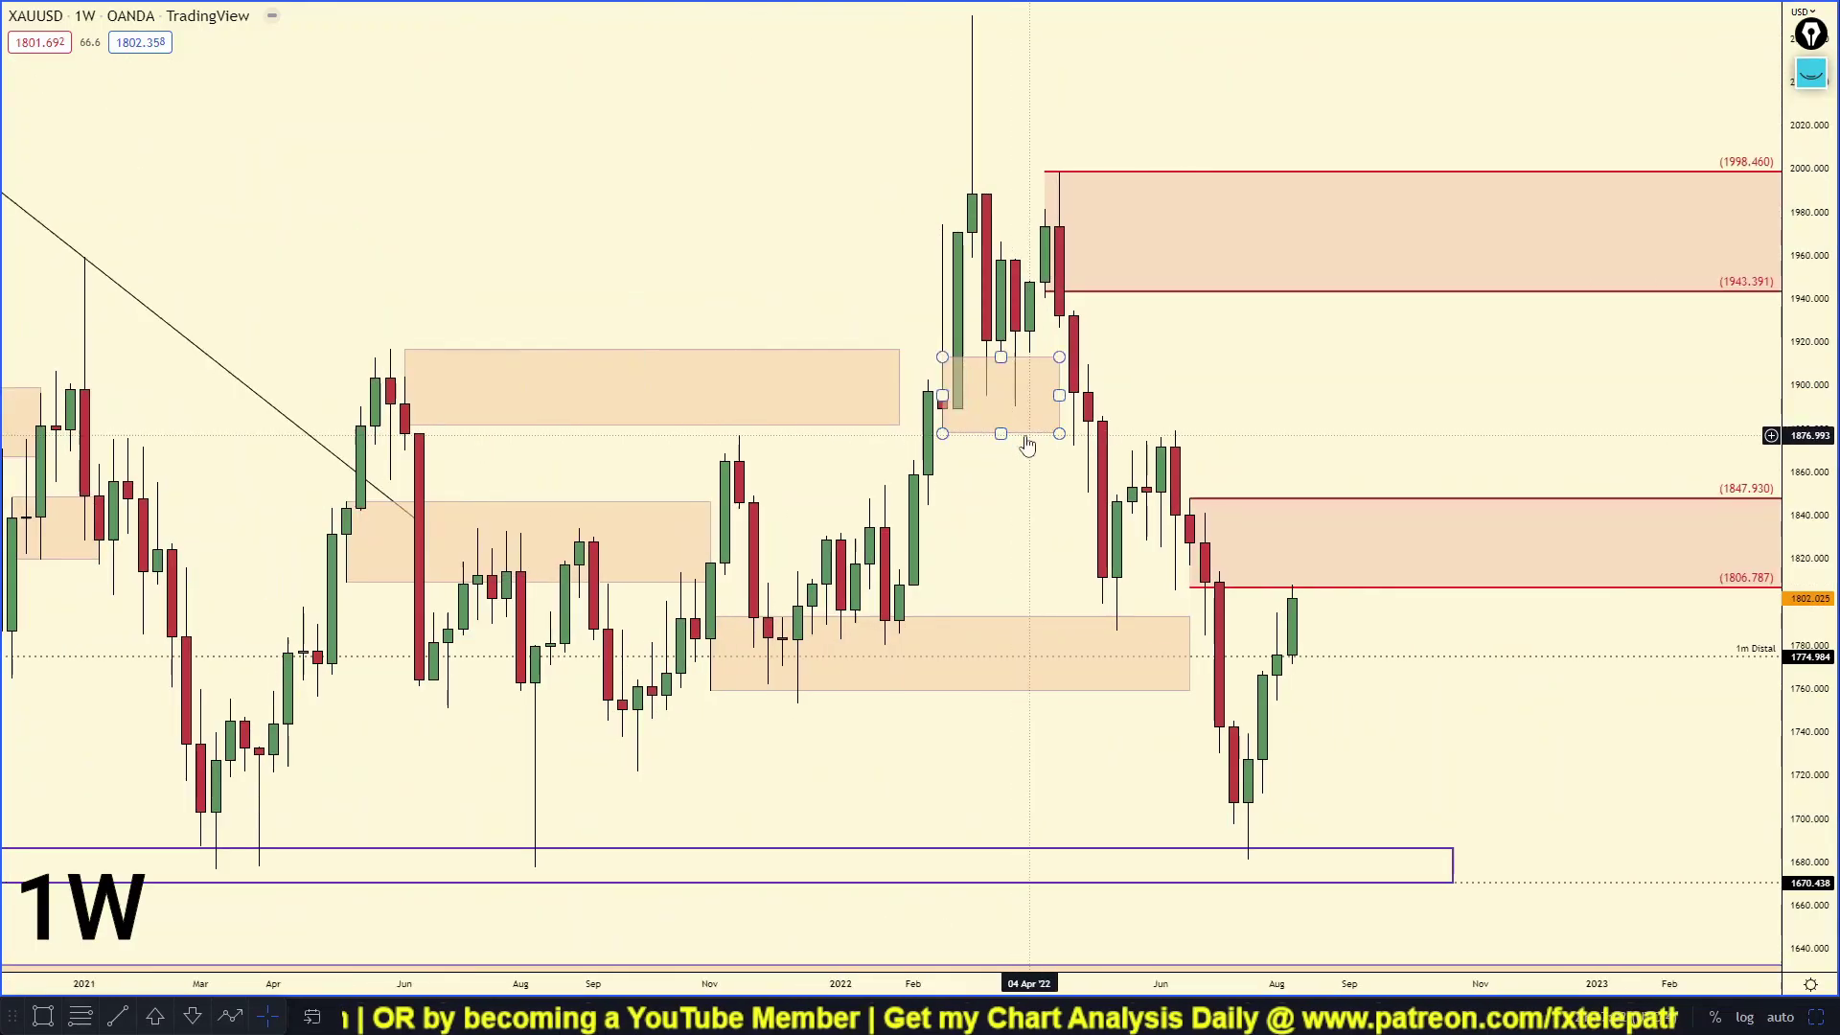
On the enlarged weekly chart, mark the 1806.787–1847.930 supply zone with an X, an upper-edge line and an upward breakout stroke, and clear the annotations.
{"action": "left_click_drag", "start_coordinate": [1795, 273], "coordinate": [1795, 418]}
{"action": "left_click_drag", "start_coordinate": [1455, 423], "coordinate": [1278, 422]}
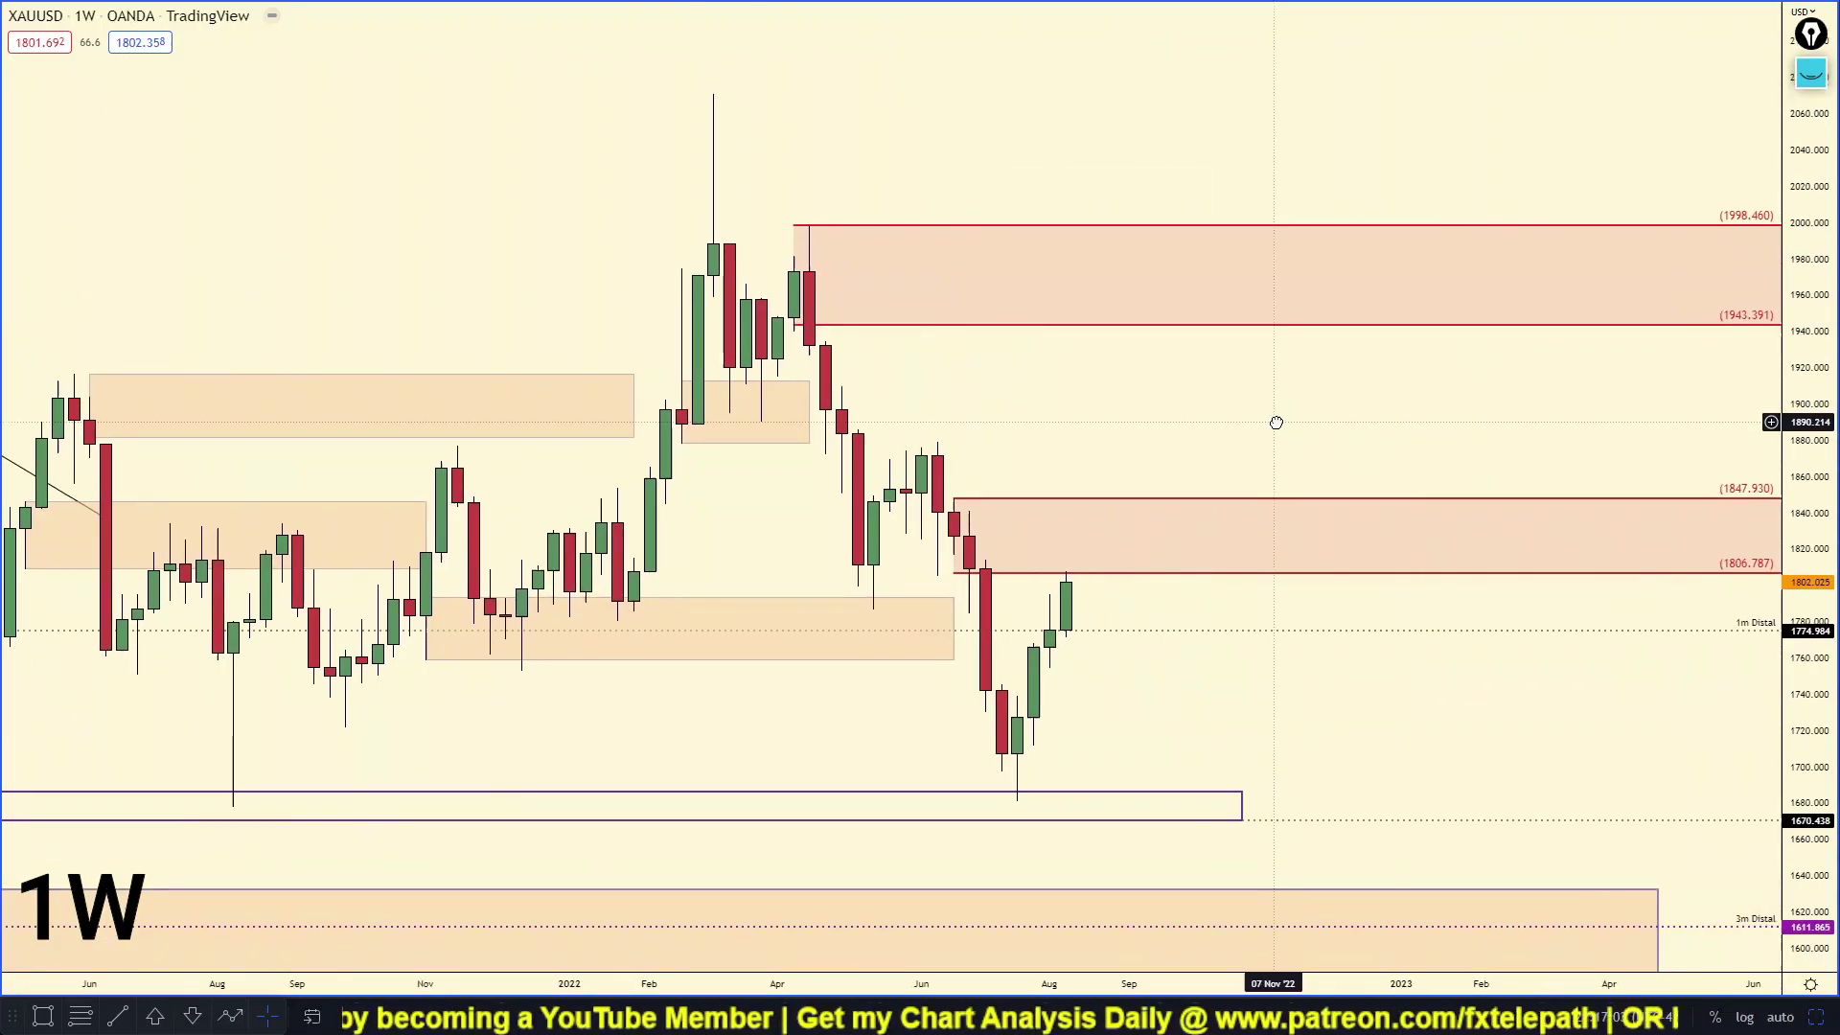
{"action": "left_click", "coordinate": [1810, 74]}
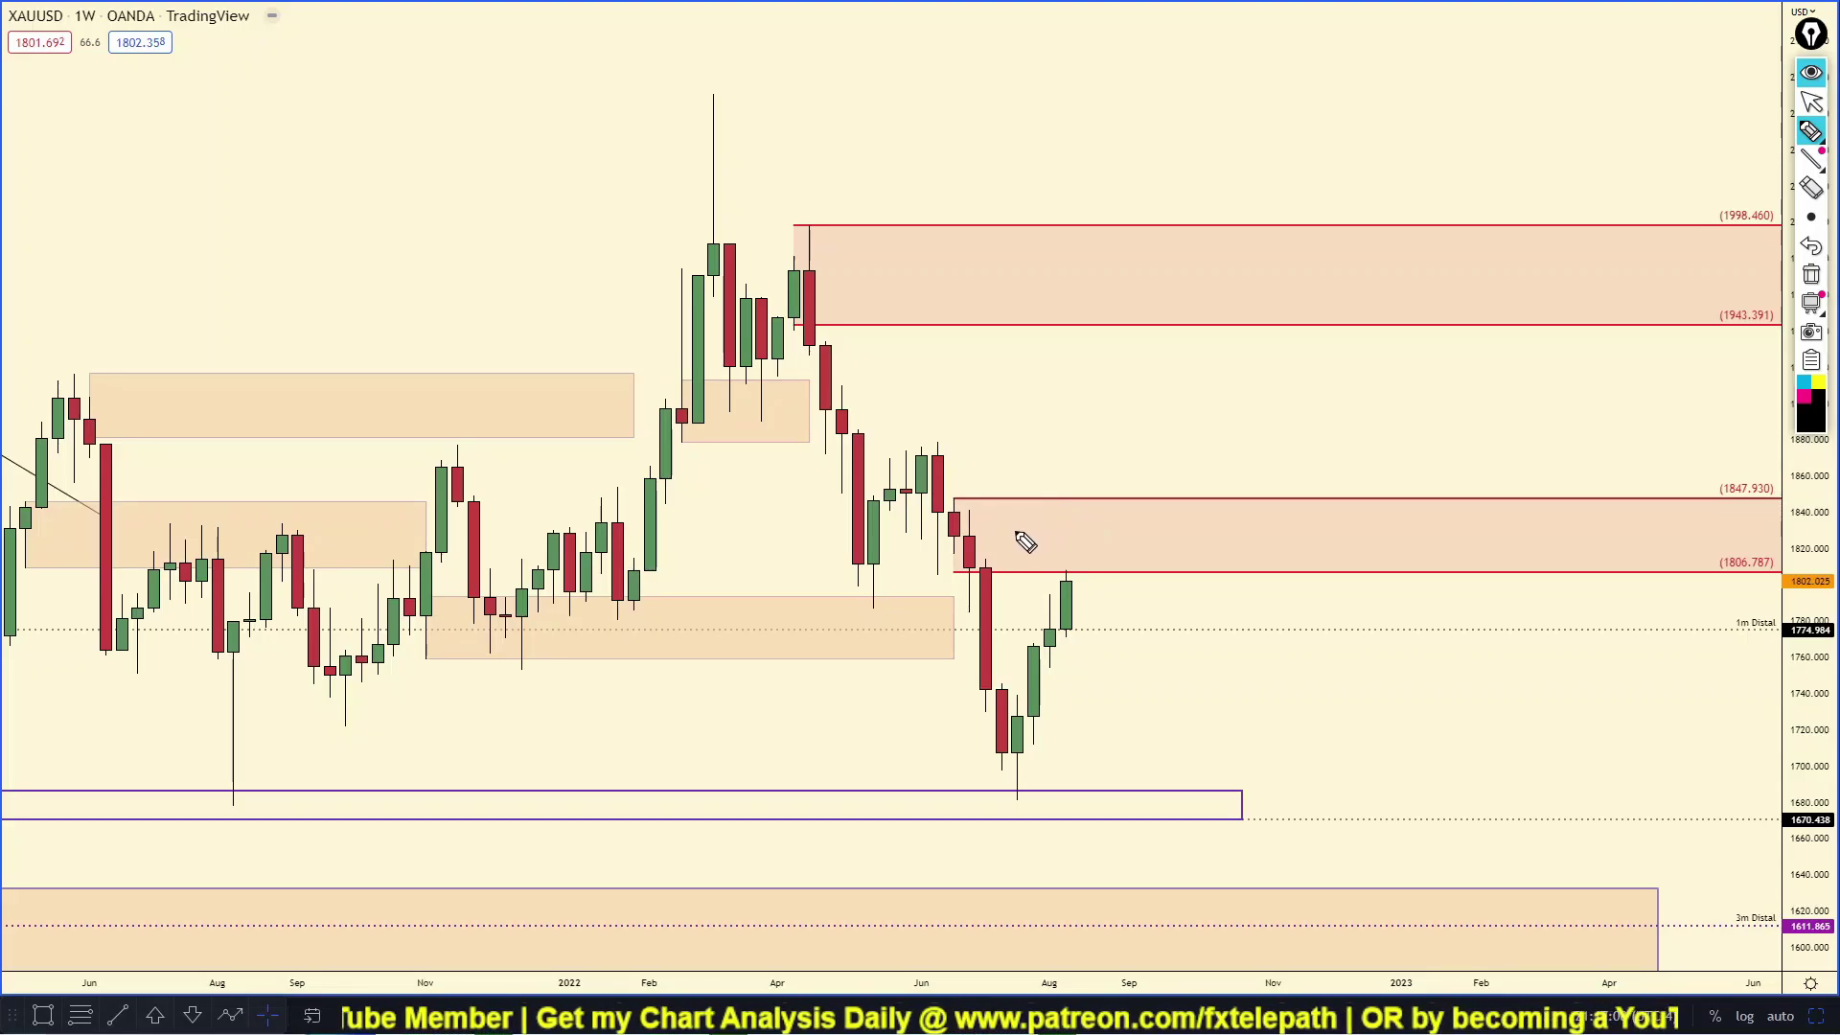
{"action": "mouse_move", "coordinate": [1044, 509]}
{"action": "left_mouse_down"}
{"action": "mouse_move", "coordinate": [995, 545]}
{"action": "mouse_move", "coordinate": [1123, 497]}
{"action": "left_mouse_up"}
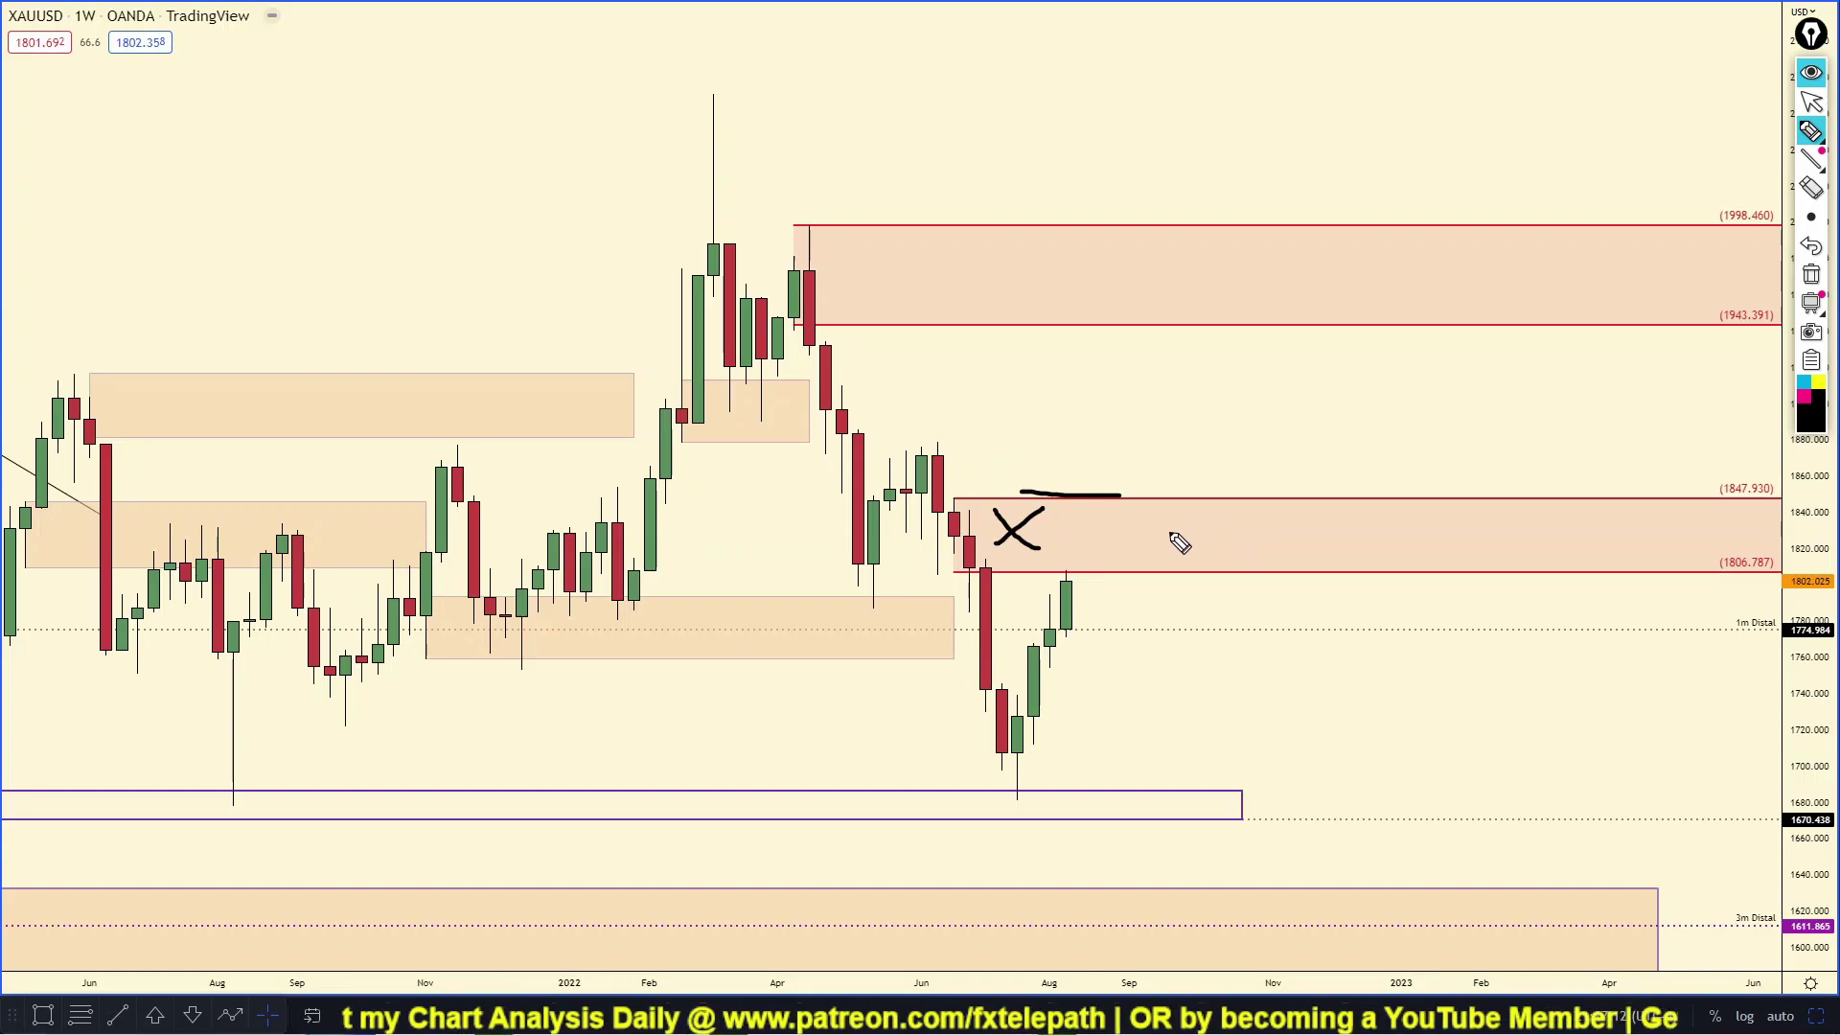
{"action": "left_click_drag", "start_coordinate": [1063, 586], "coordinate": [1098, 473]}
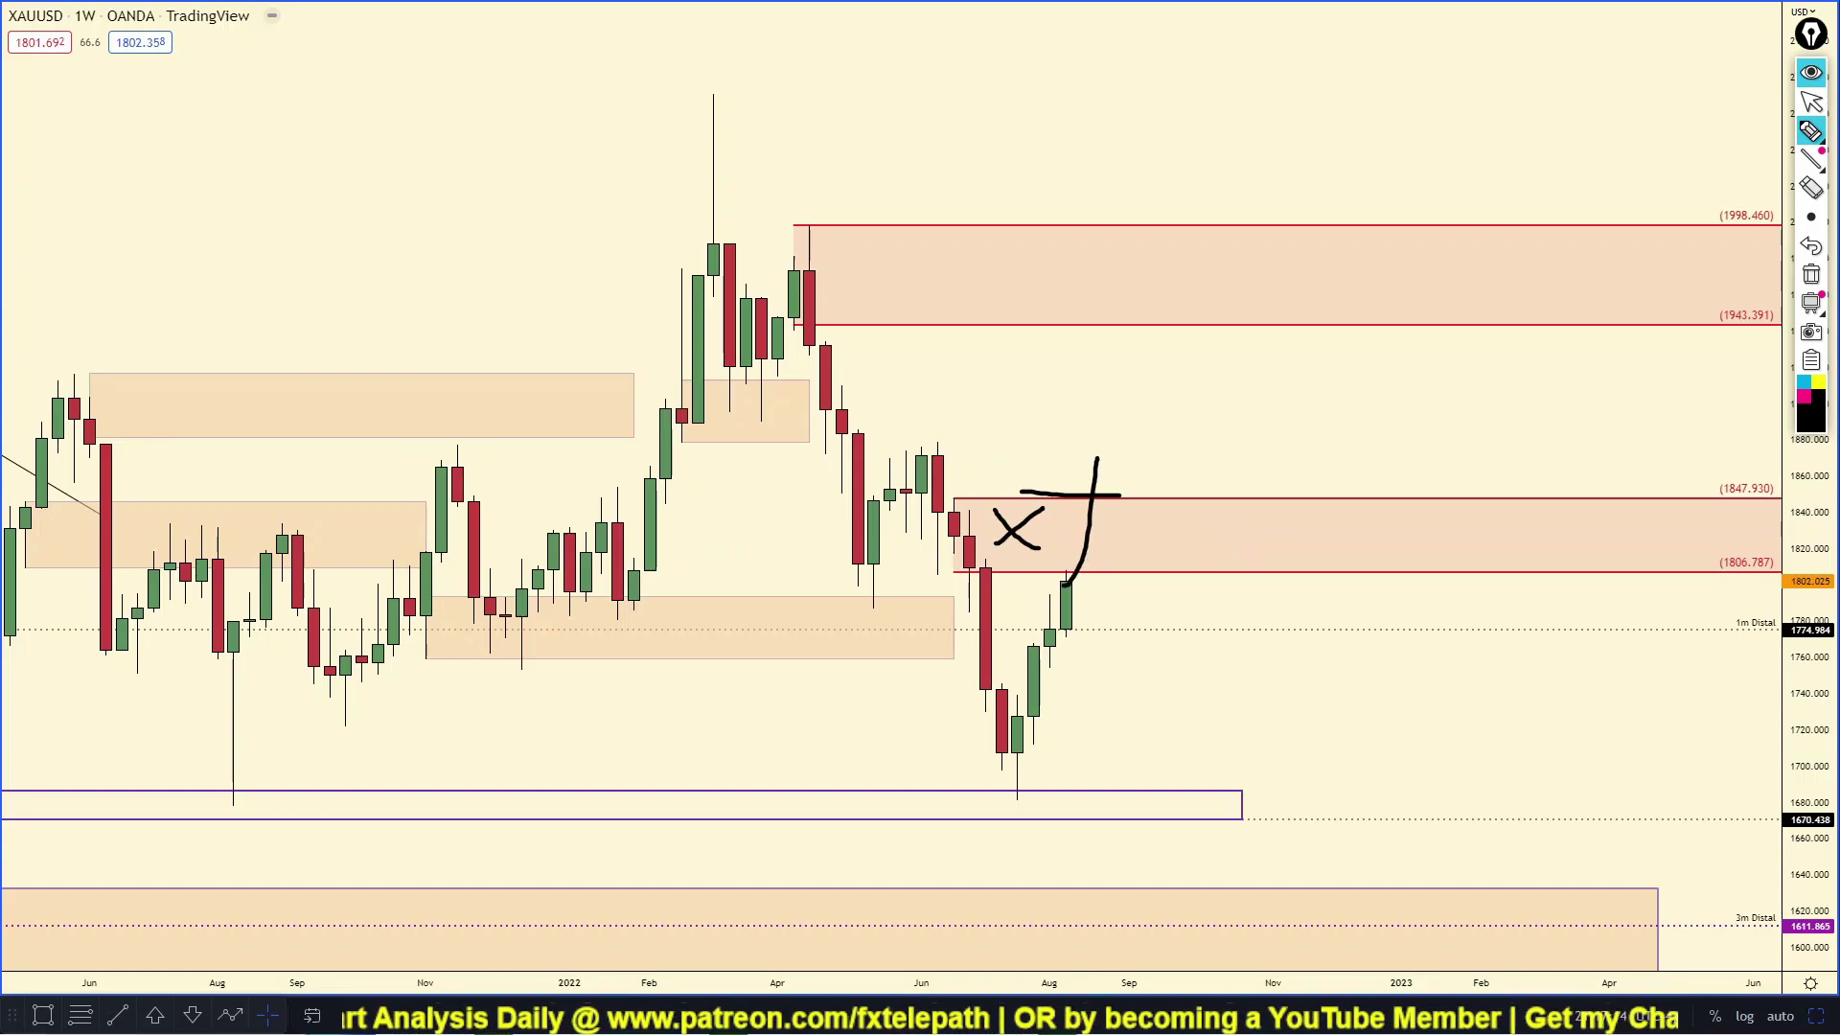
{"action": "left_click", "coordinate": [1810, 275]}
{"action": "left_click", "coordinate": [1804, 76]}
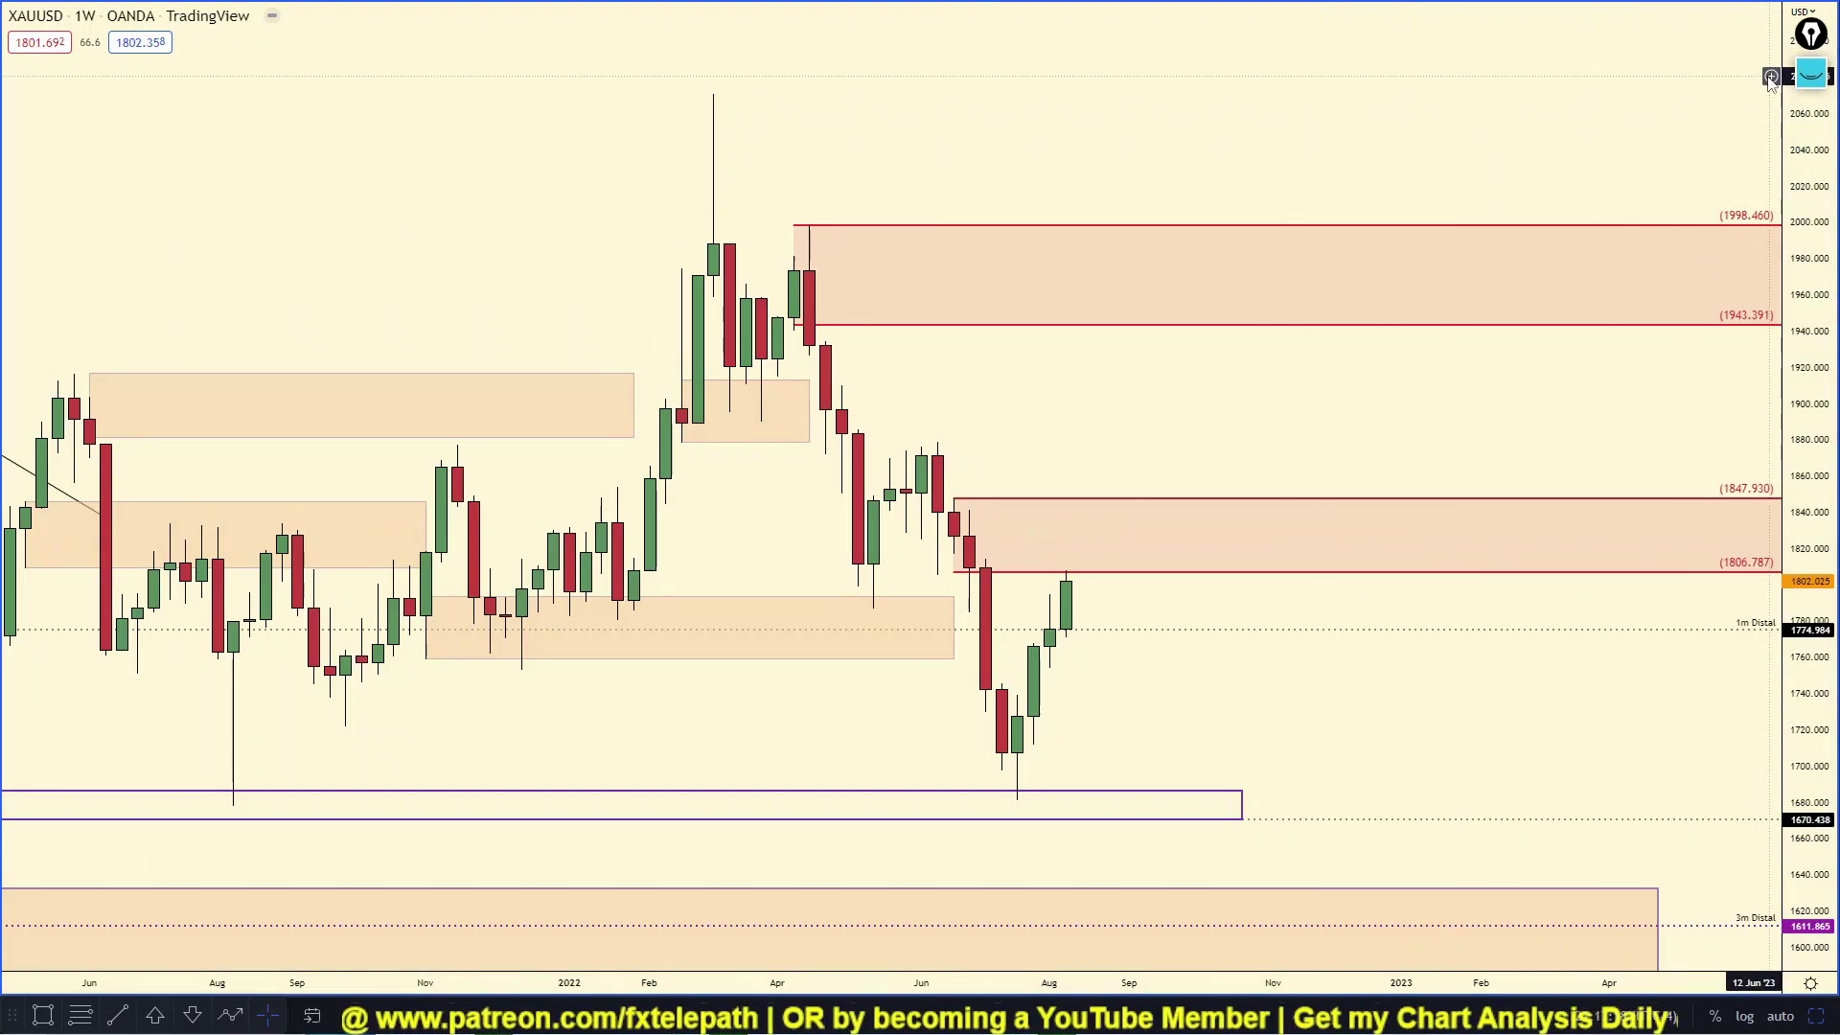
Return to the four-chart layout, maximize the XAUUSD 4h chart and frame it from the 1736.085 demand zone up to the 1869.684 supply zone.
{"action": "left_click", "coordinate": [1815, 1017]}
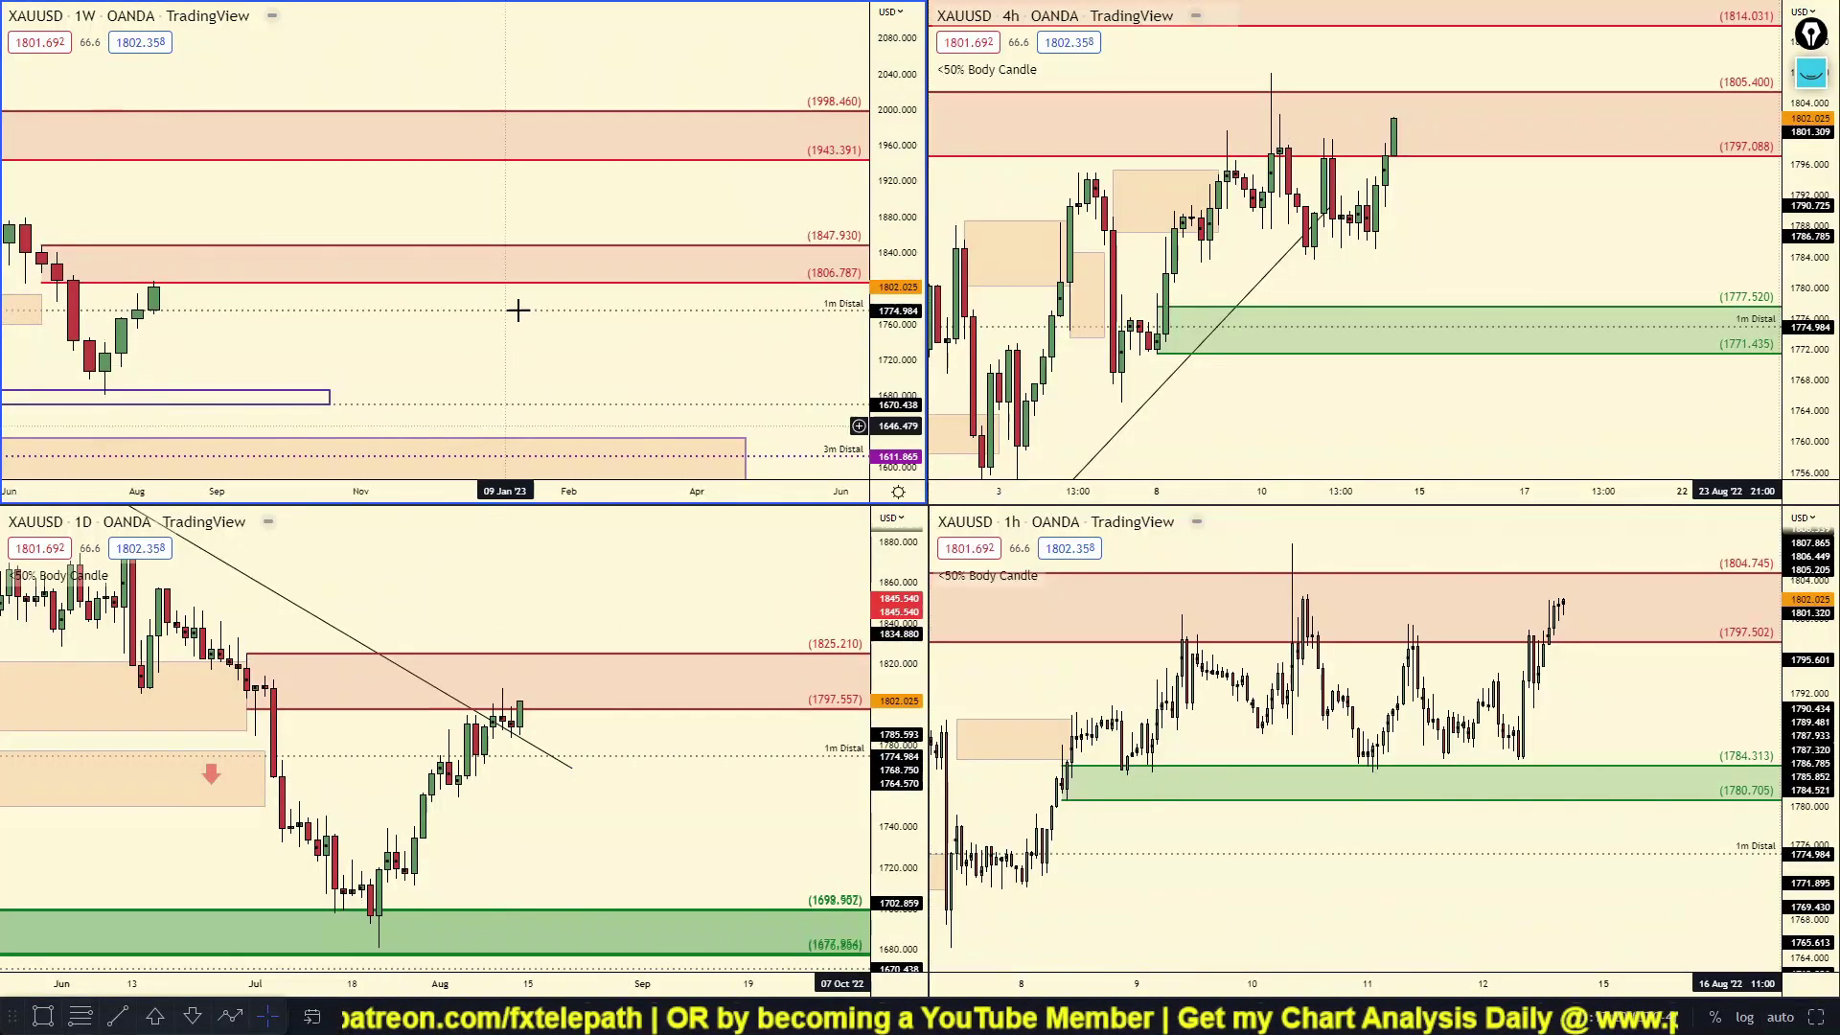
{"action": "scroll", "coordinate": [517, 308], "scroll_direction": "down", "scroll_amount": 3}
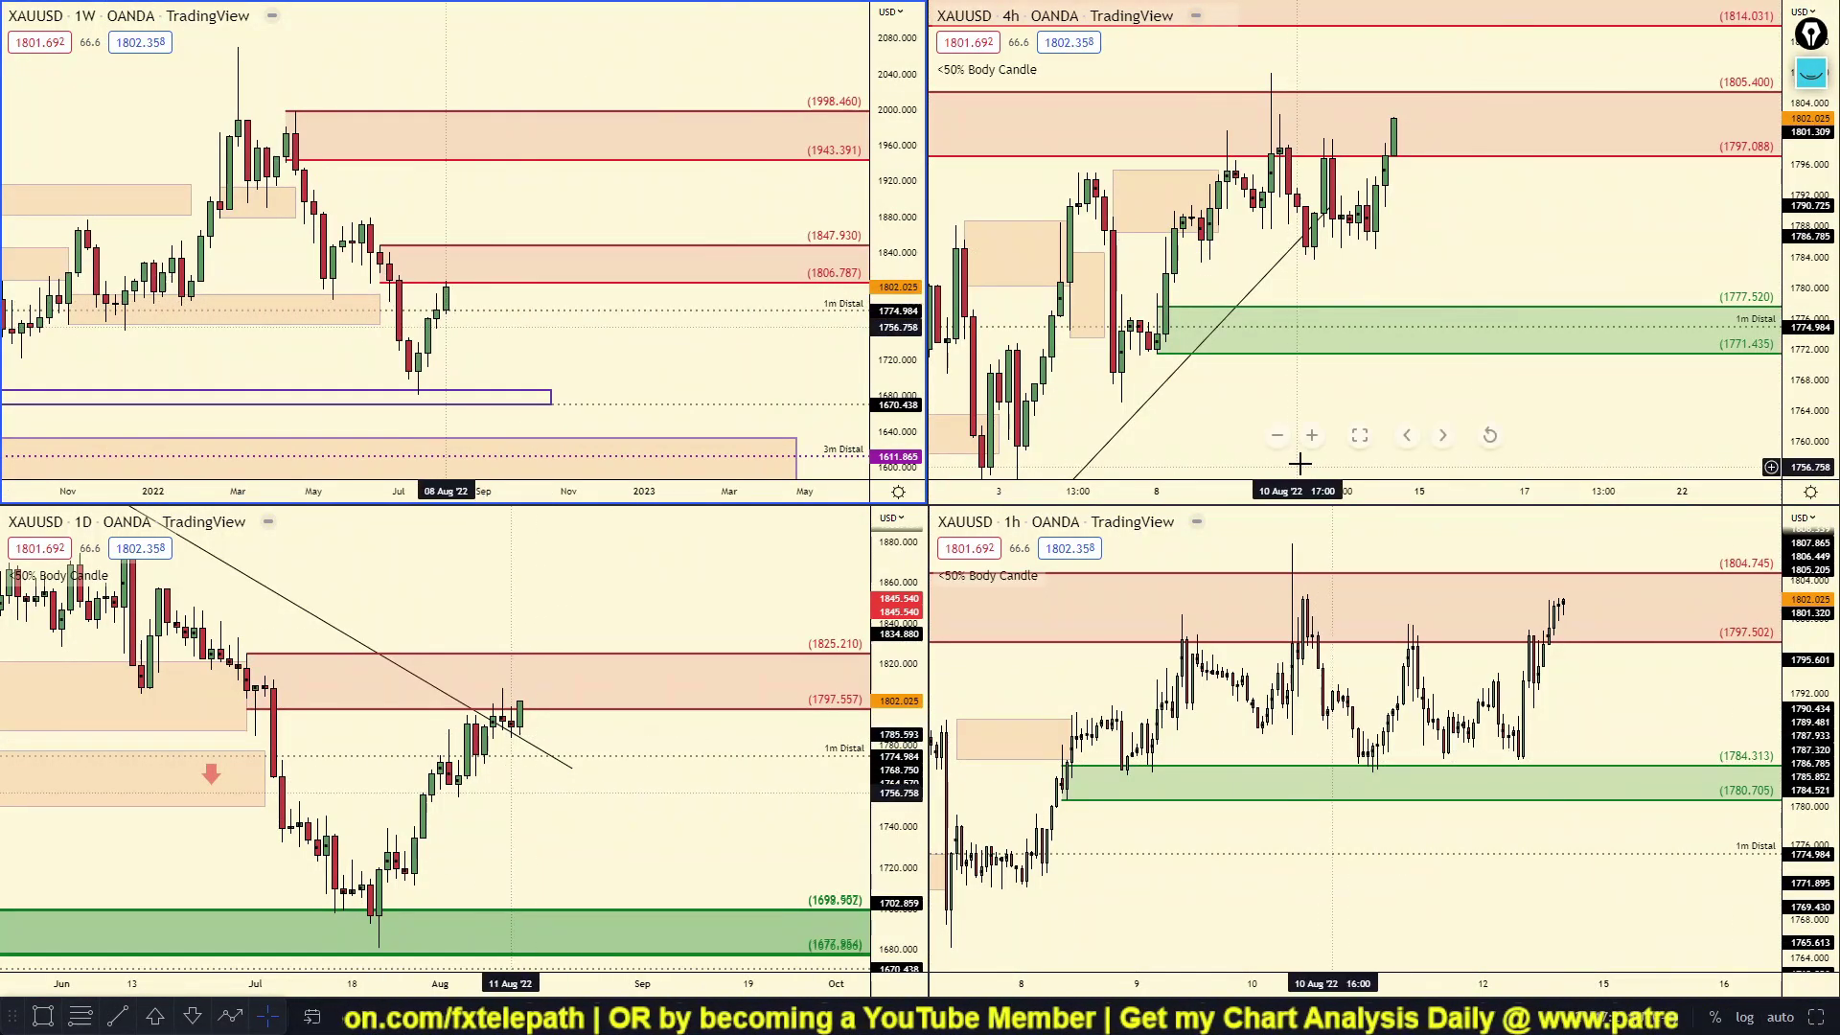
{"action": "left_click", "coordinate": [1360, 435]}
{"action": "left_click_drag", "start_coordinate": [1802, 226], "coordinate": [1802, 842]}
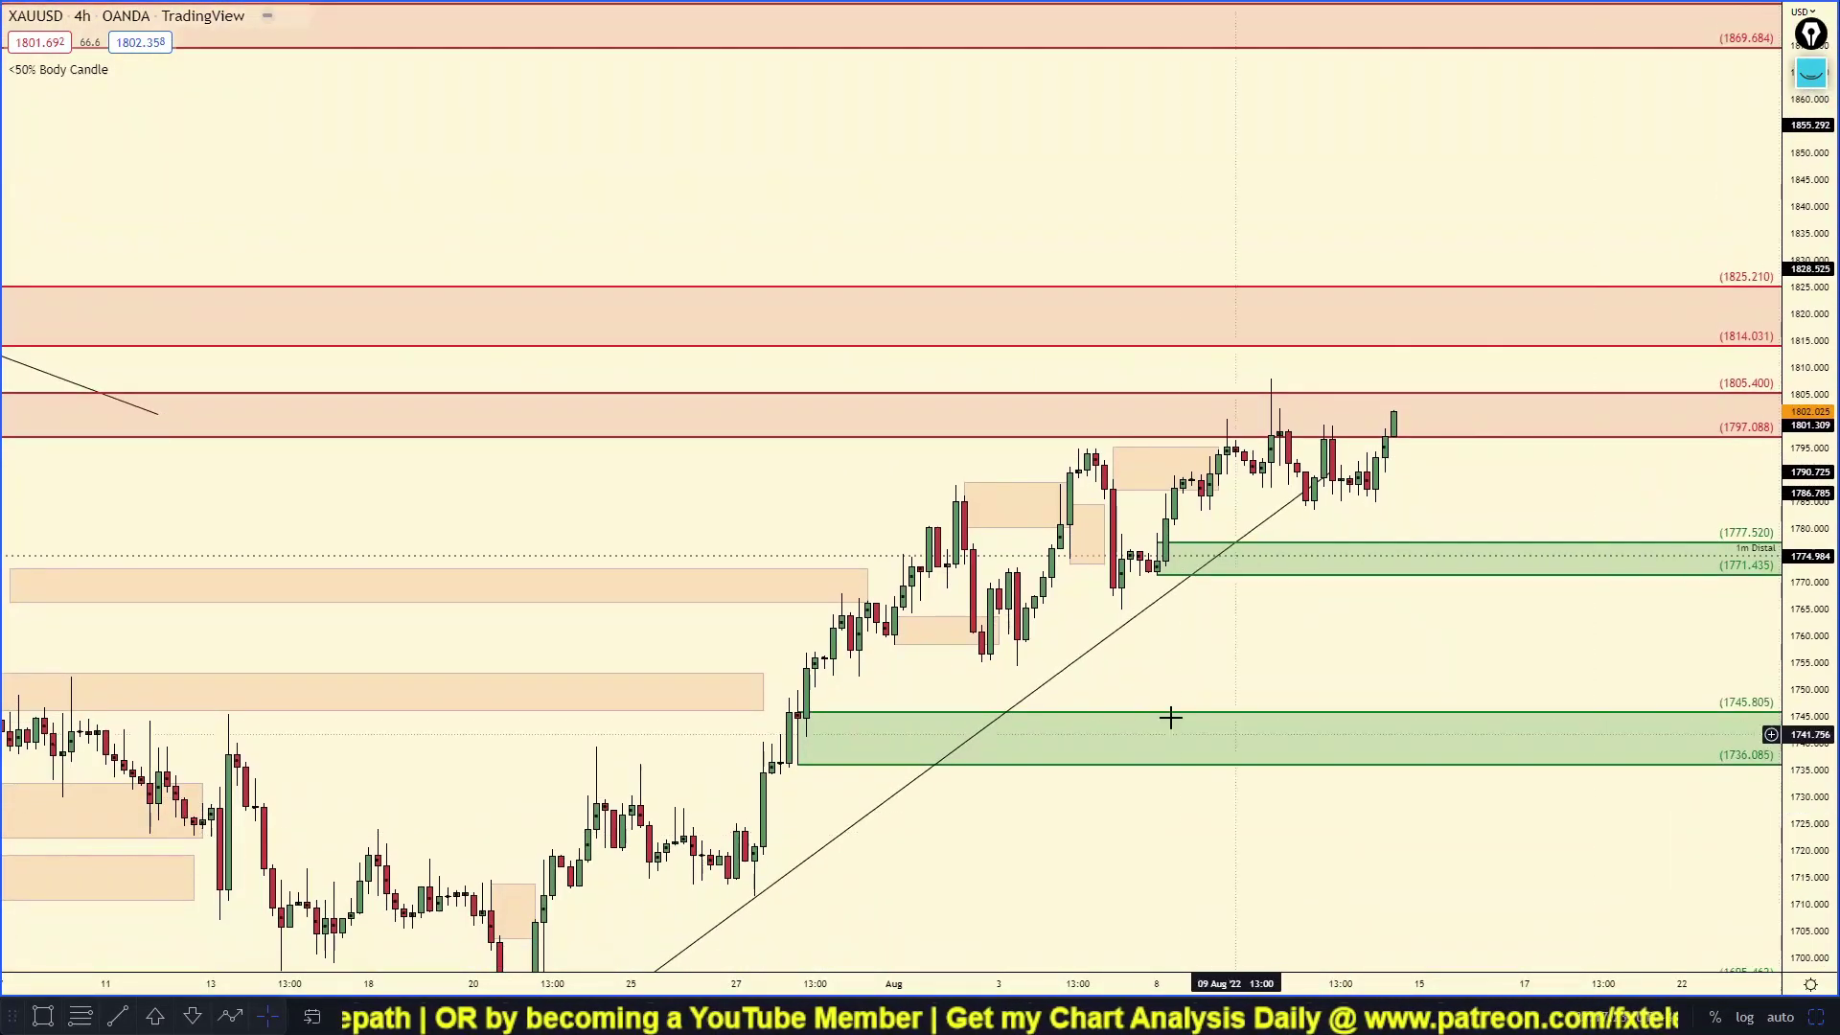
{"action": "scroll", "coordinate": [1163, 687], "scroll_direction": "up", "scroll_amount": 4}
{"action": "left_click_drag", "start_coordinate": [1143, 684], "coordinate": [1099, 697]}
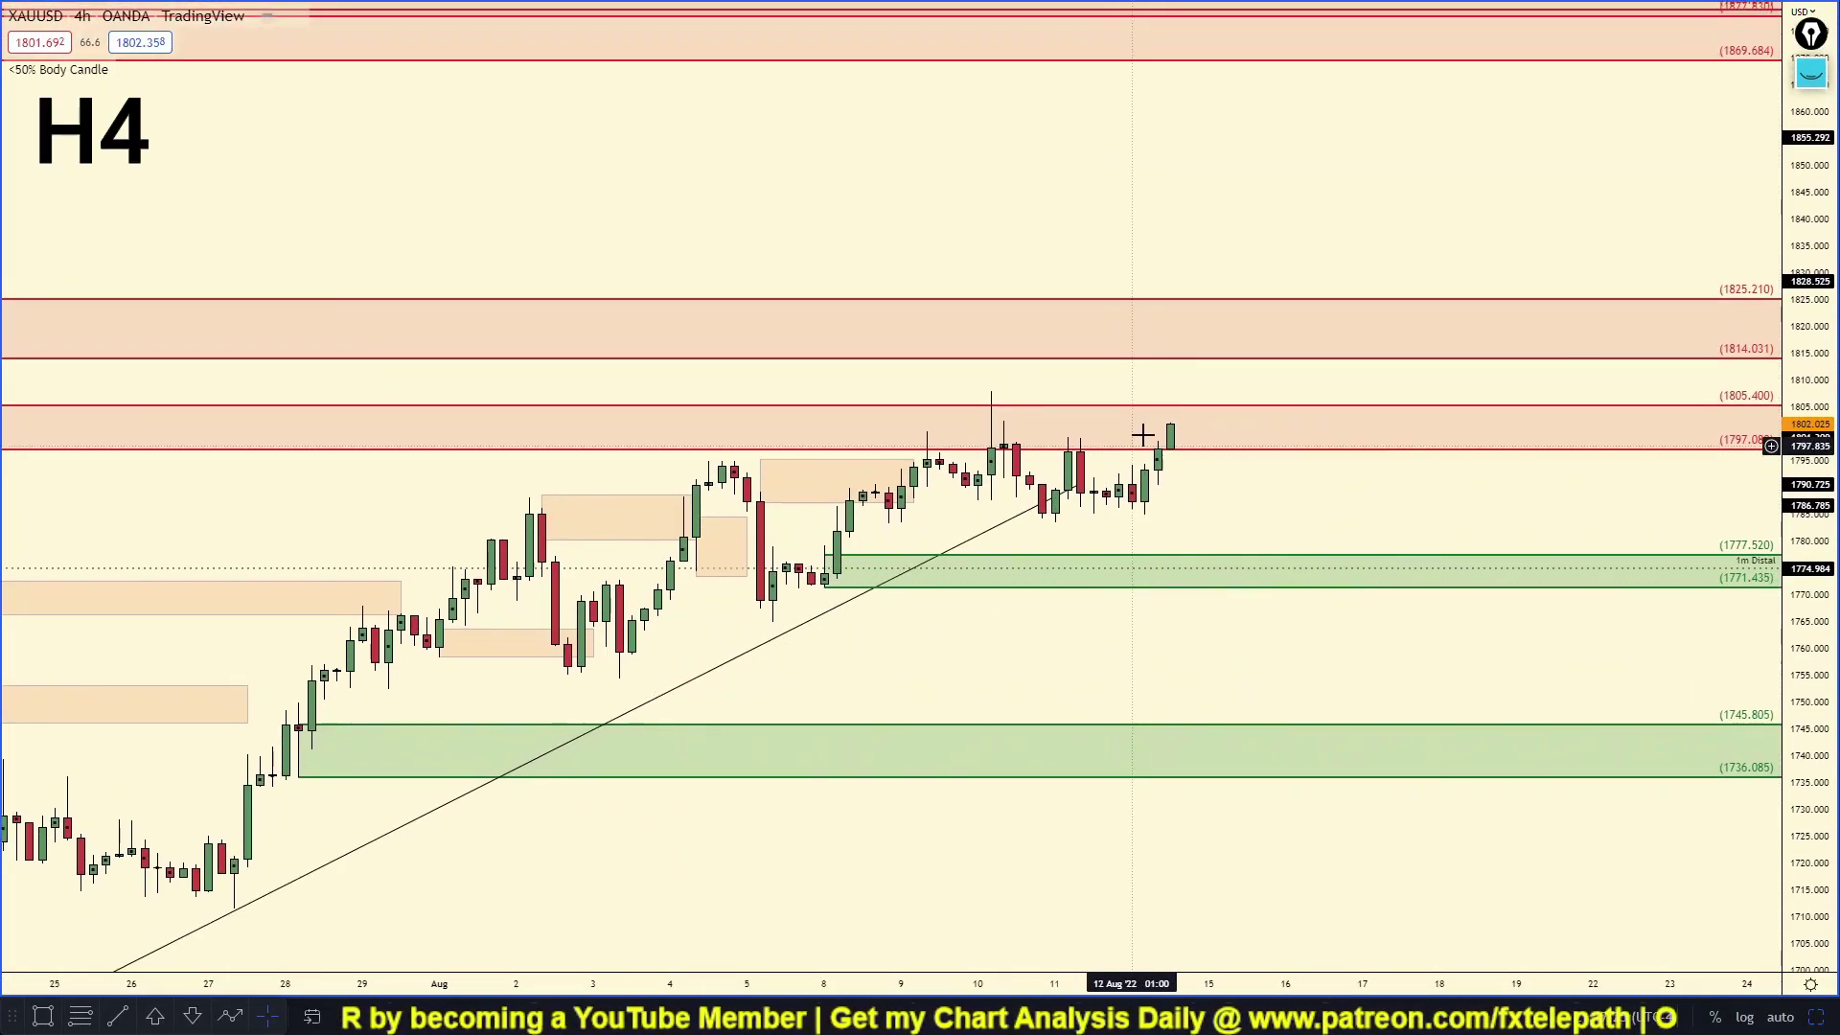
Place a green up arrow above the 11 August candles, inside the 1814.031–1825.210 supply zone on the 4h chart.
{"action": "left_click", "coordinate": [155, 1016]}
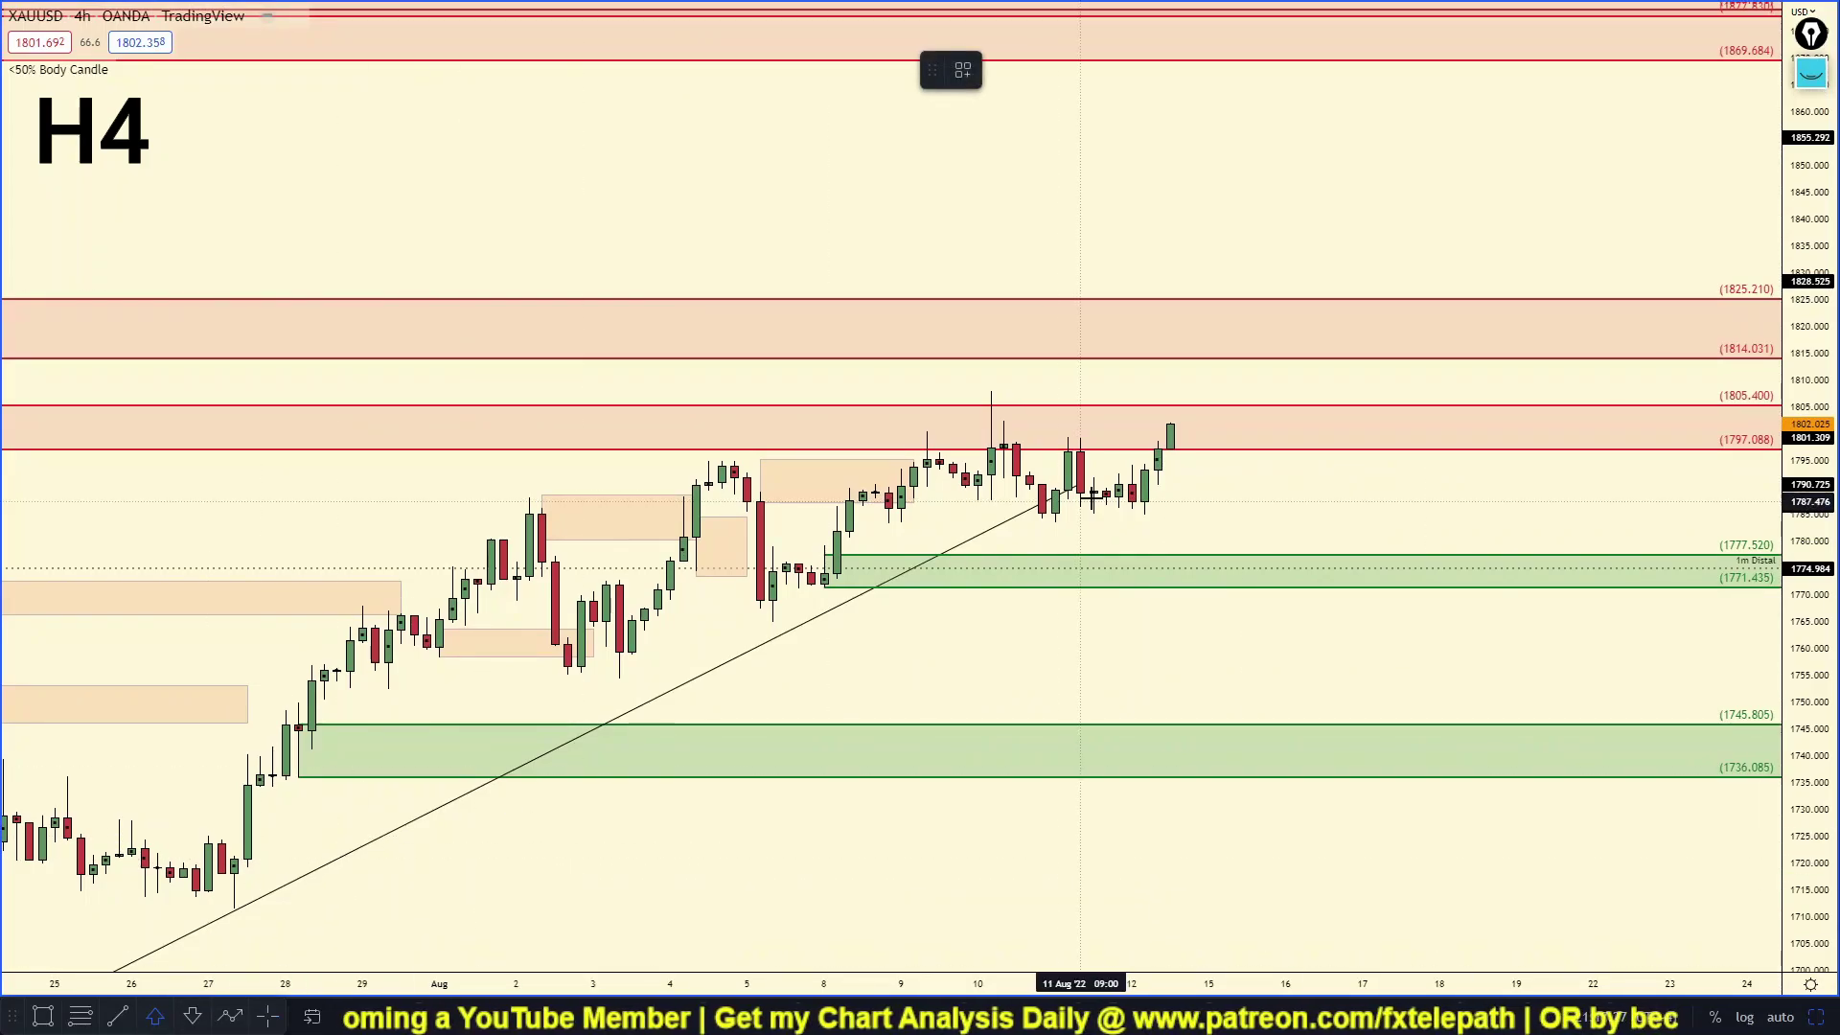
{"action": "left_click", "coordinate": [1098, 337]}
{"action": "left_click", "coordinate": [1249, 386]}
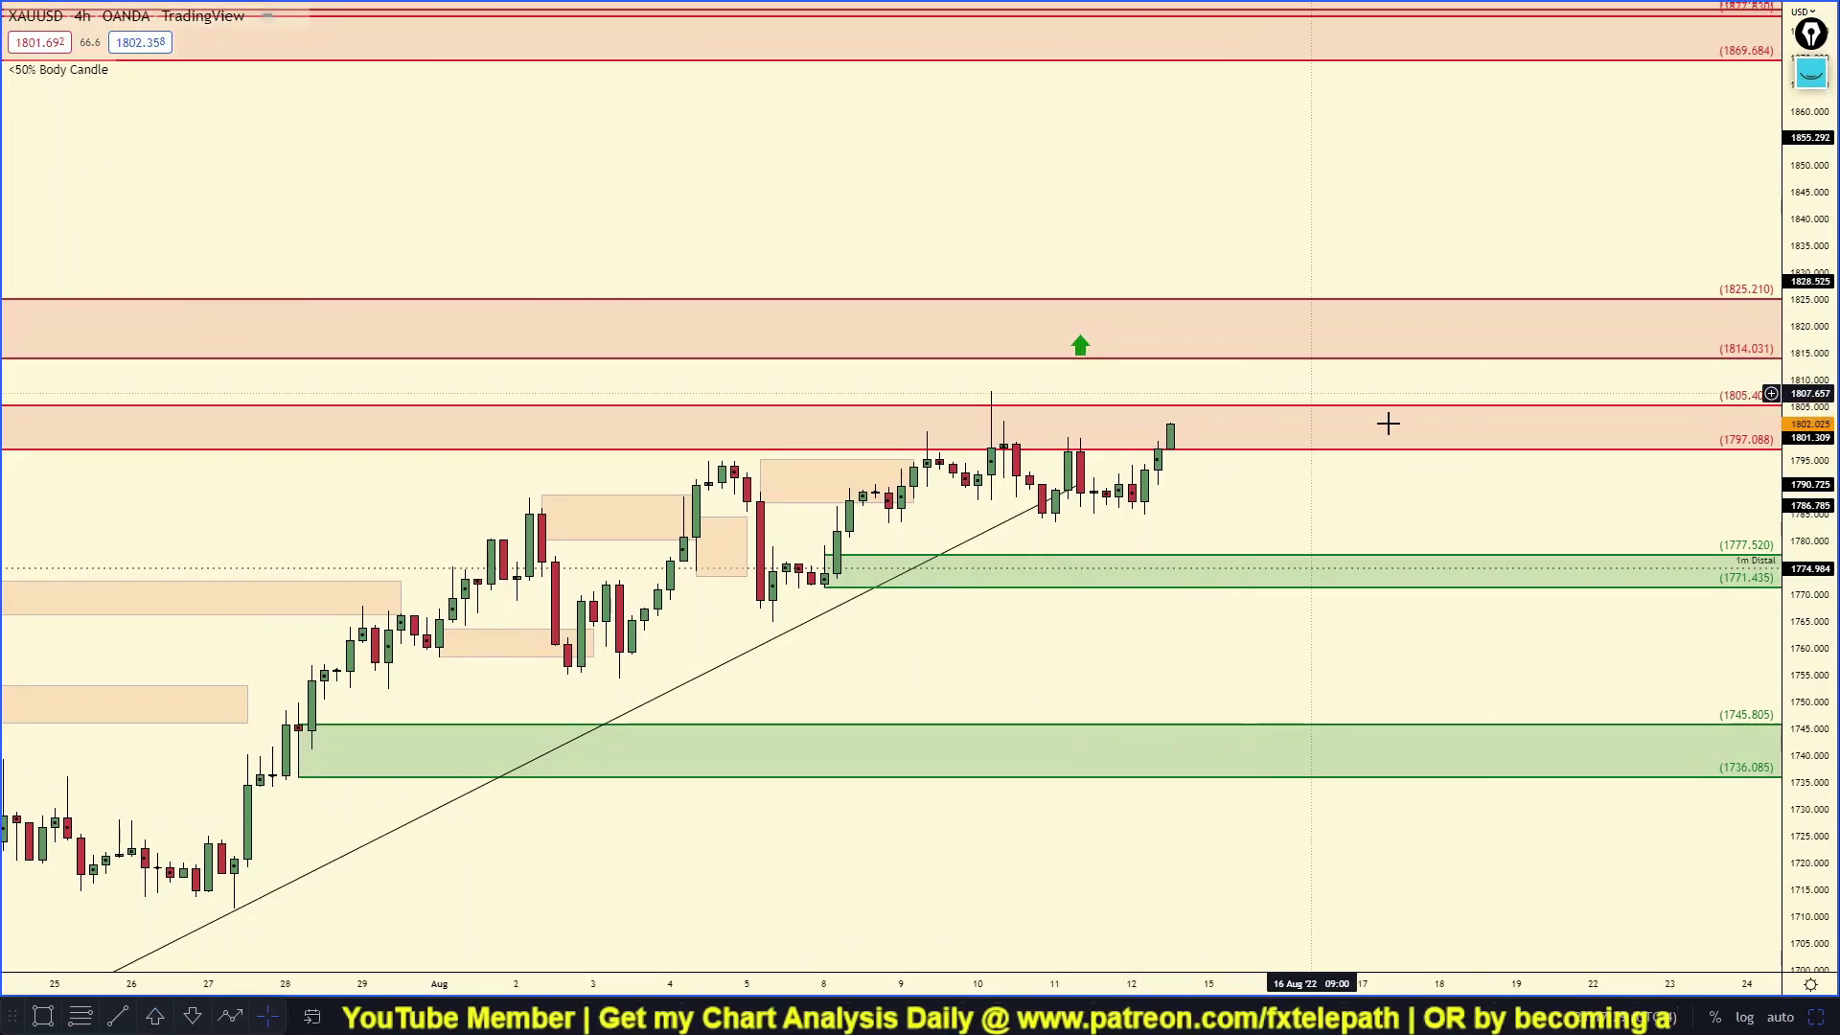
{"action": "left_click_drag", "start_coordinate": [1800, 553], "coordinate": [1800, 336]}
{"action": "scroll", "coordinate": [1348, 510], "scroll_direction": "up", "scroll_amount": 1}
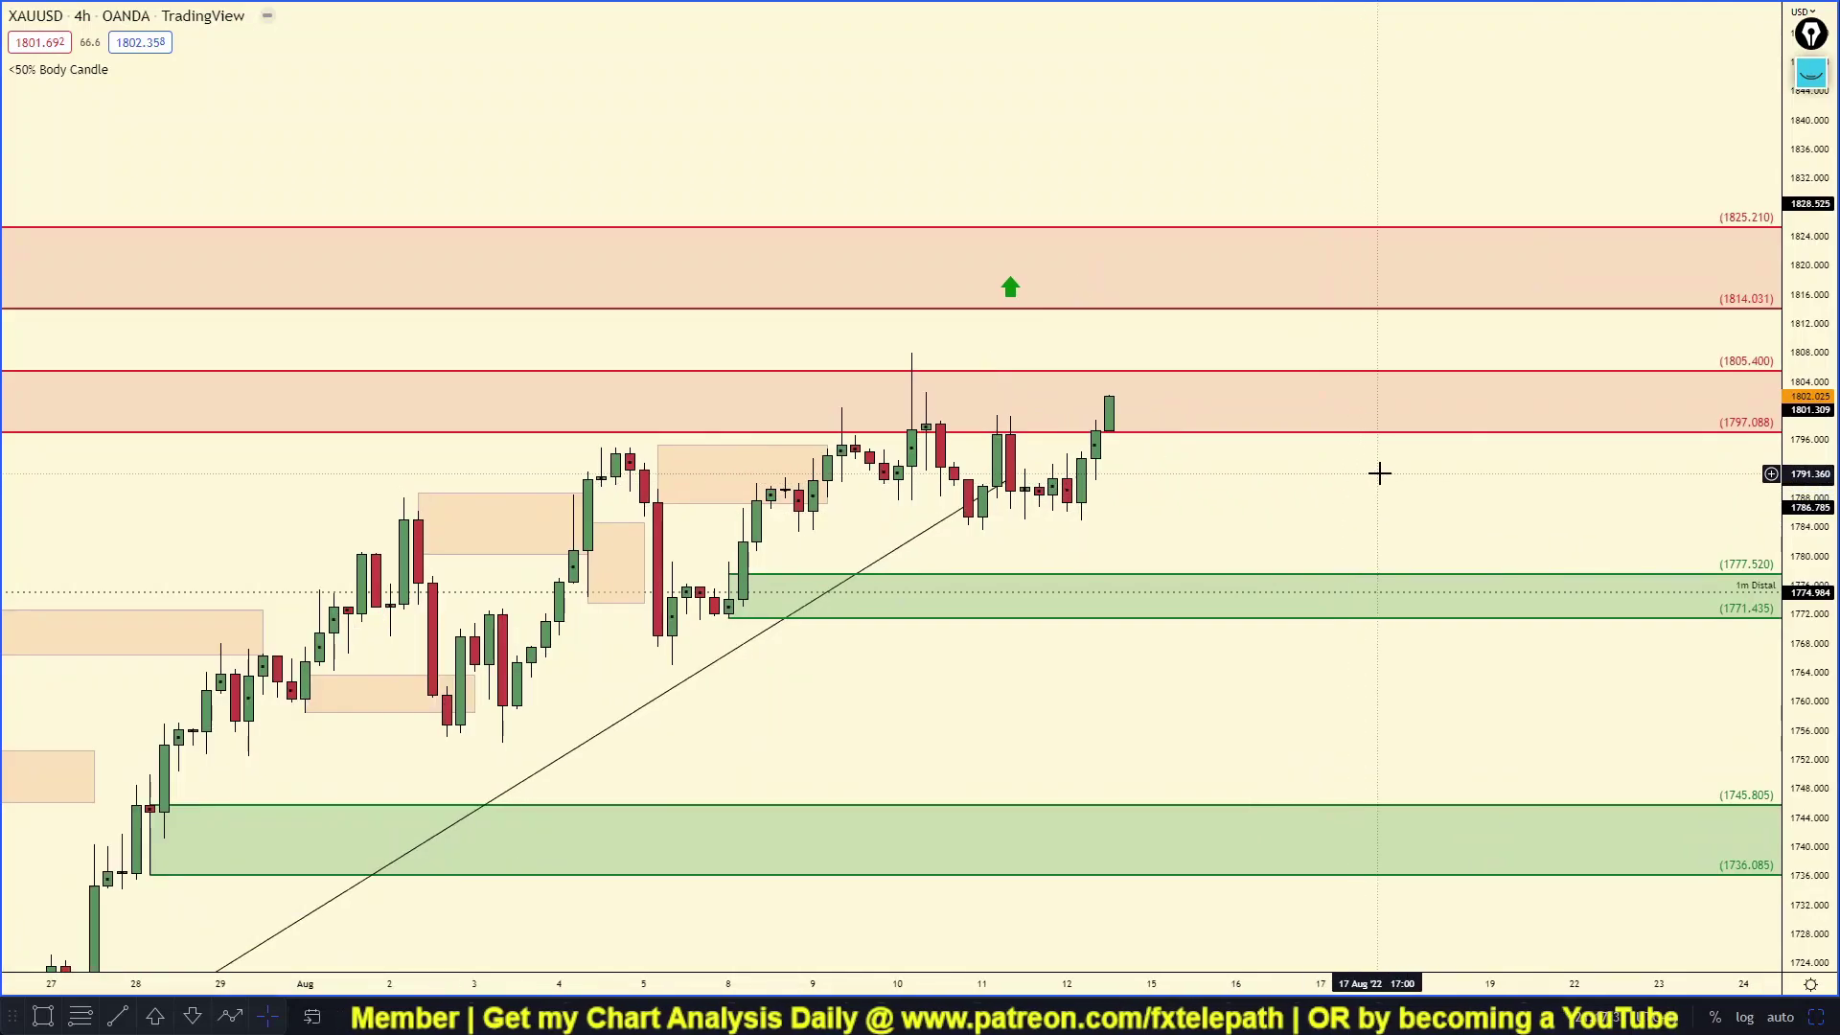
Sketch the rising price curve on the XAUUSD 4h chart, trace strokes near the 1814.031 and 1797.088 levels, and clear the annotations.
{"action": "left_click", "coordinate": [1812, 72]}
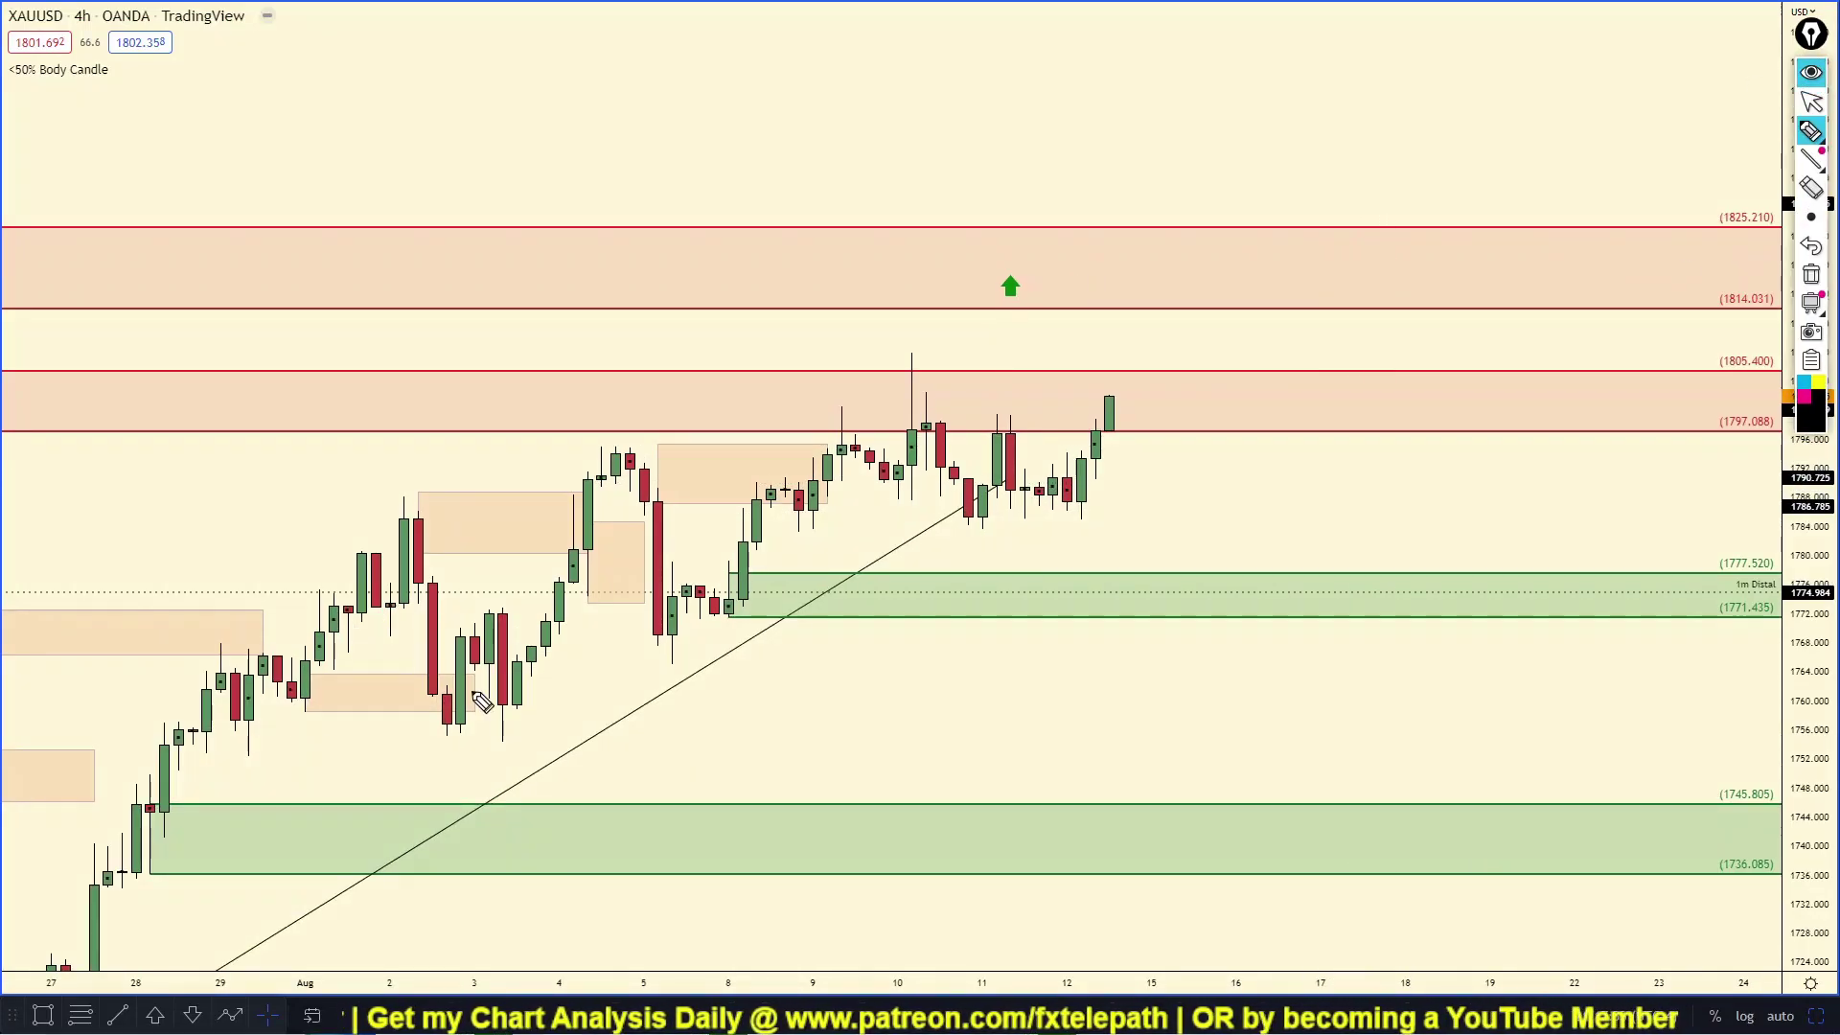
{"action": "mouse_move", "coordinate": [237, 788]}
{"action": "left_mouse_down"}
{"action": "mouse_move", "coordinate": [637, 688]}
{"action": "mouse_move", "coordinate": [999, 414]}
{"action": "left_mouse_up"}
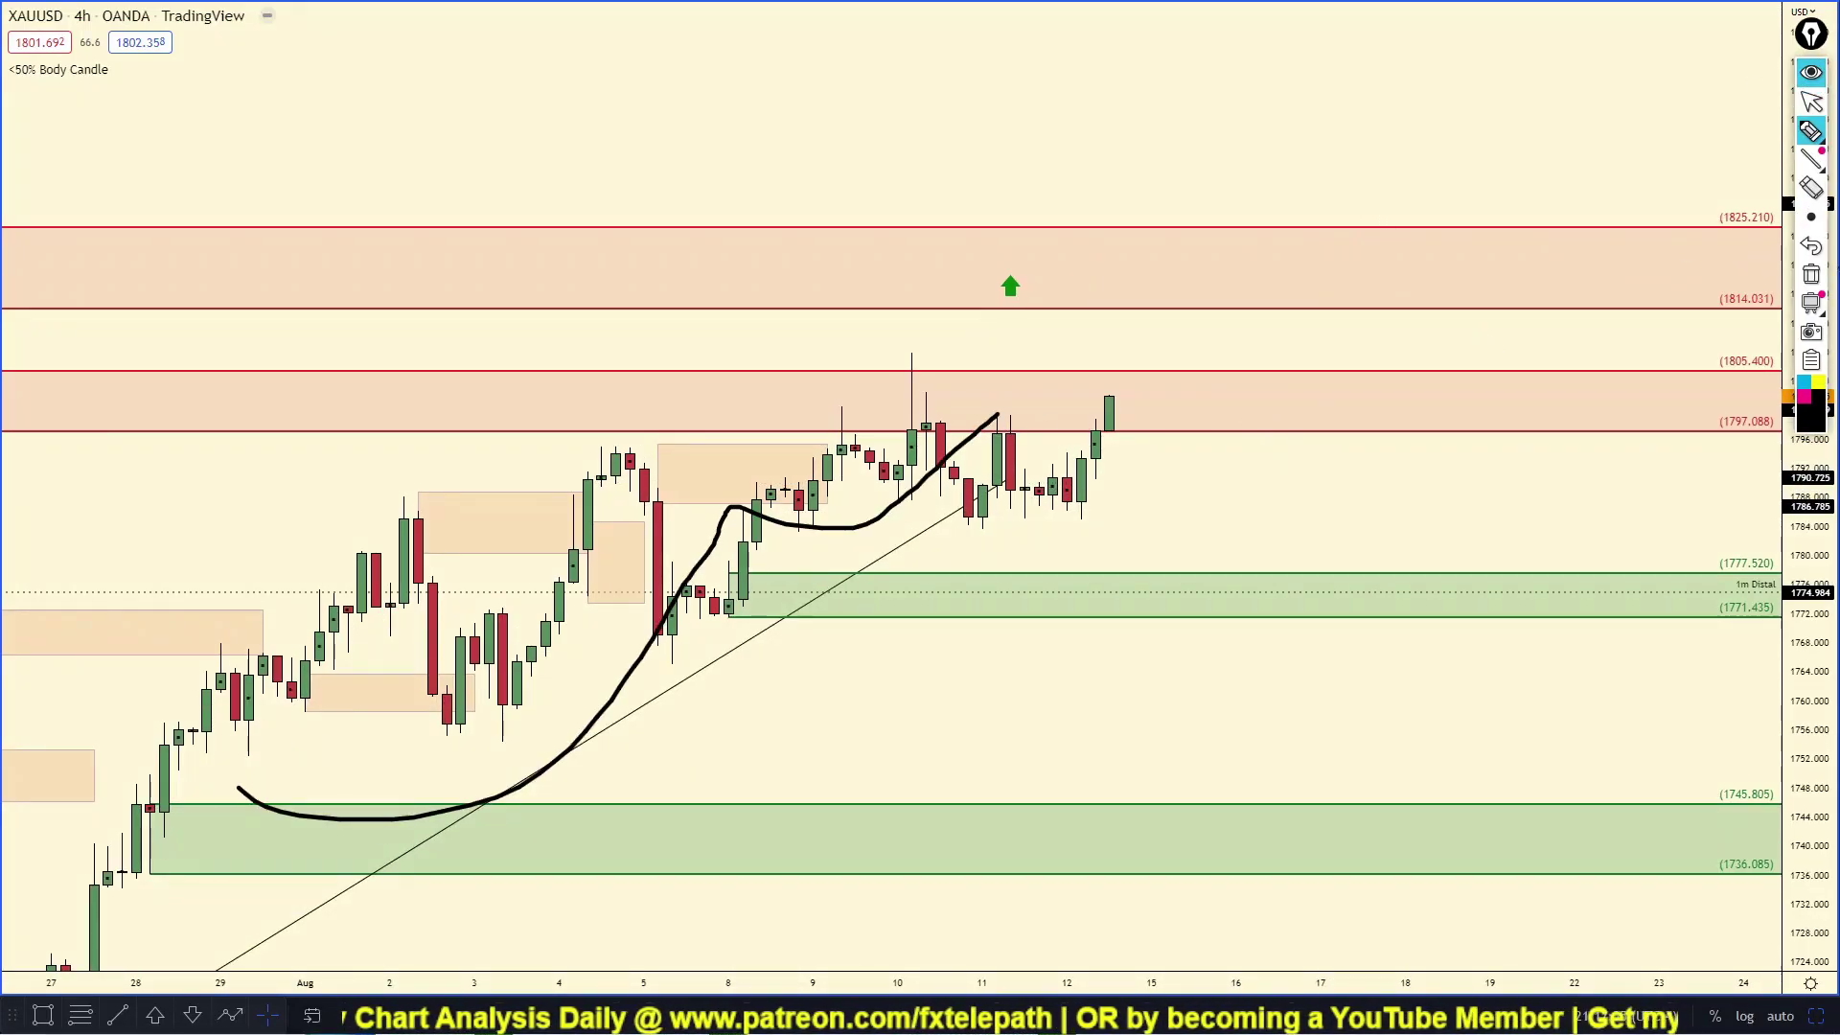
{"action": "left_click", "coordinate": [1821, 277]}
{"action": "left_click_drag", "start_coordinate": [745, 316], "coordinate": [1524, 288]}
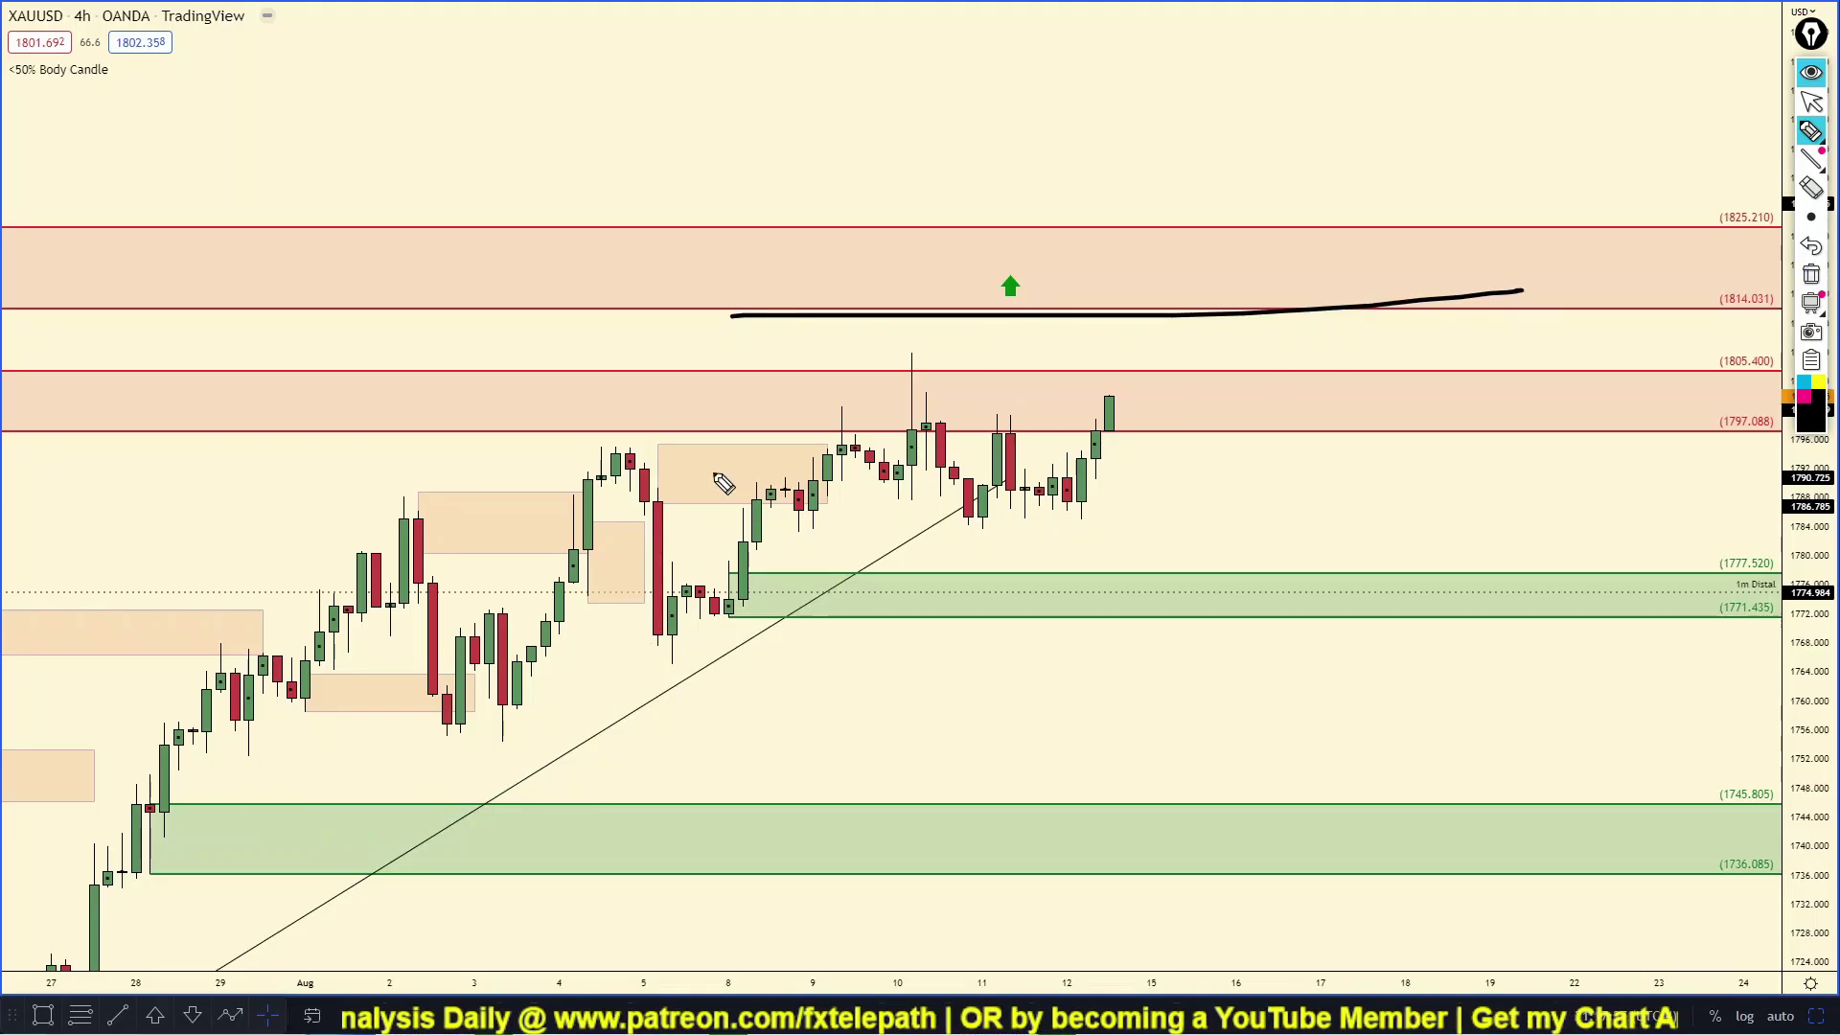
{"action": "left_click_drag", "start_coordinate": [723, 474], "coordinate": [1483, 423]}
{"action": "left_click", "coordinate": [1811, 275]}
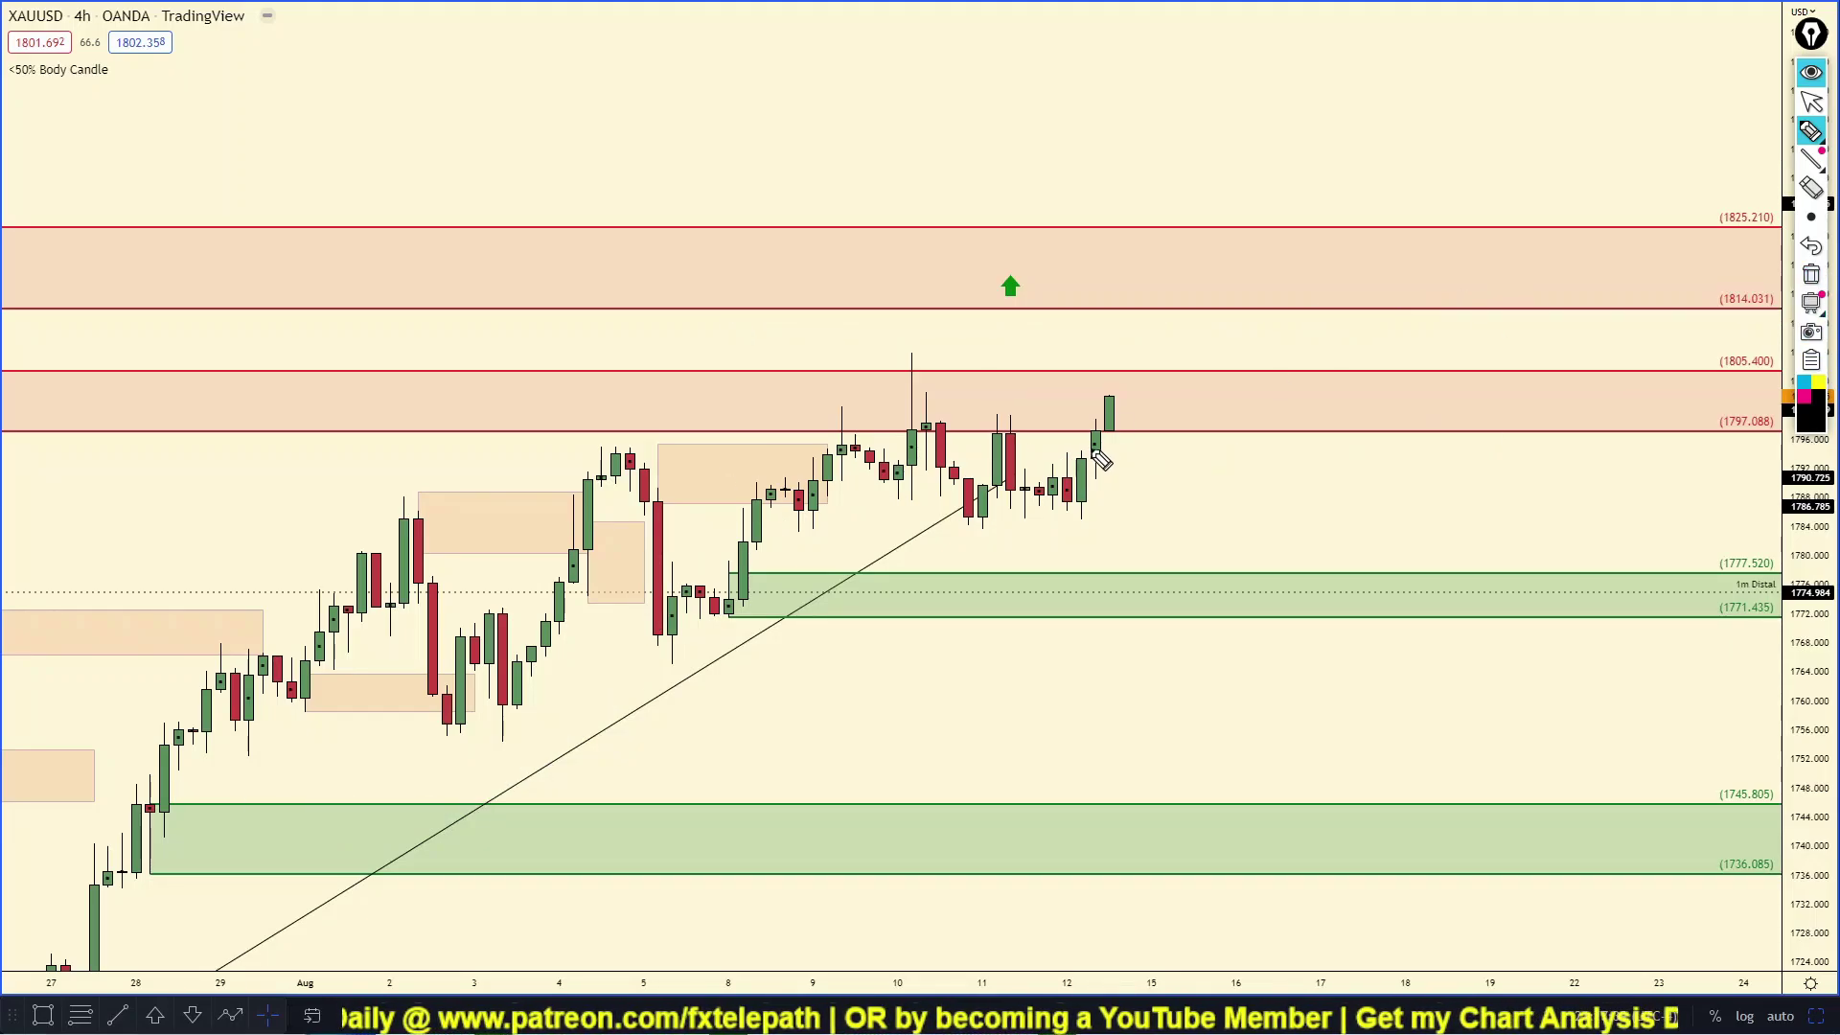
Sketch a drop through the 1771.435–1777.520 demand zone with an X on it, circle the candles just before 12 August, and clear the annotations.
{"action": "mouse_move", "coordinate": [1107, 427]}
{"action": "left_mouse_down"}
{"action": "mouse_move", "coordinate": [1136, 422]}
{"action": "mouse_move", "coordinate": [1114, 508]}
{"action": "mouse_move", "coordinate": [1165, 503]}
{"action": "mouse_move", "coordinate": [1206, 659]}
{"action": "left_mouse_up"}
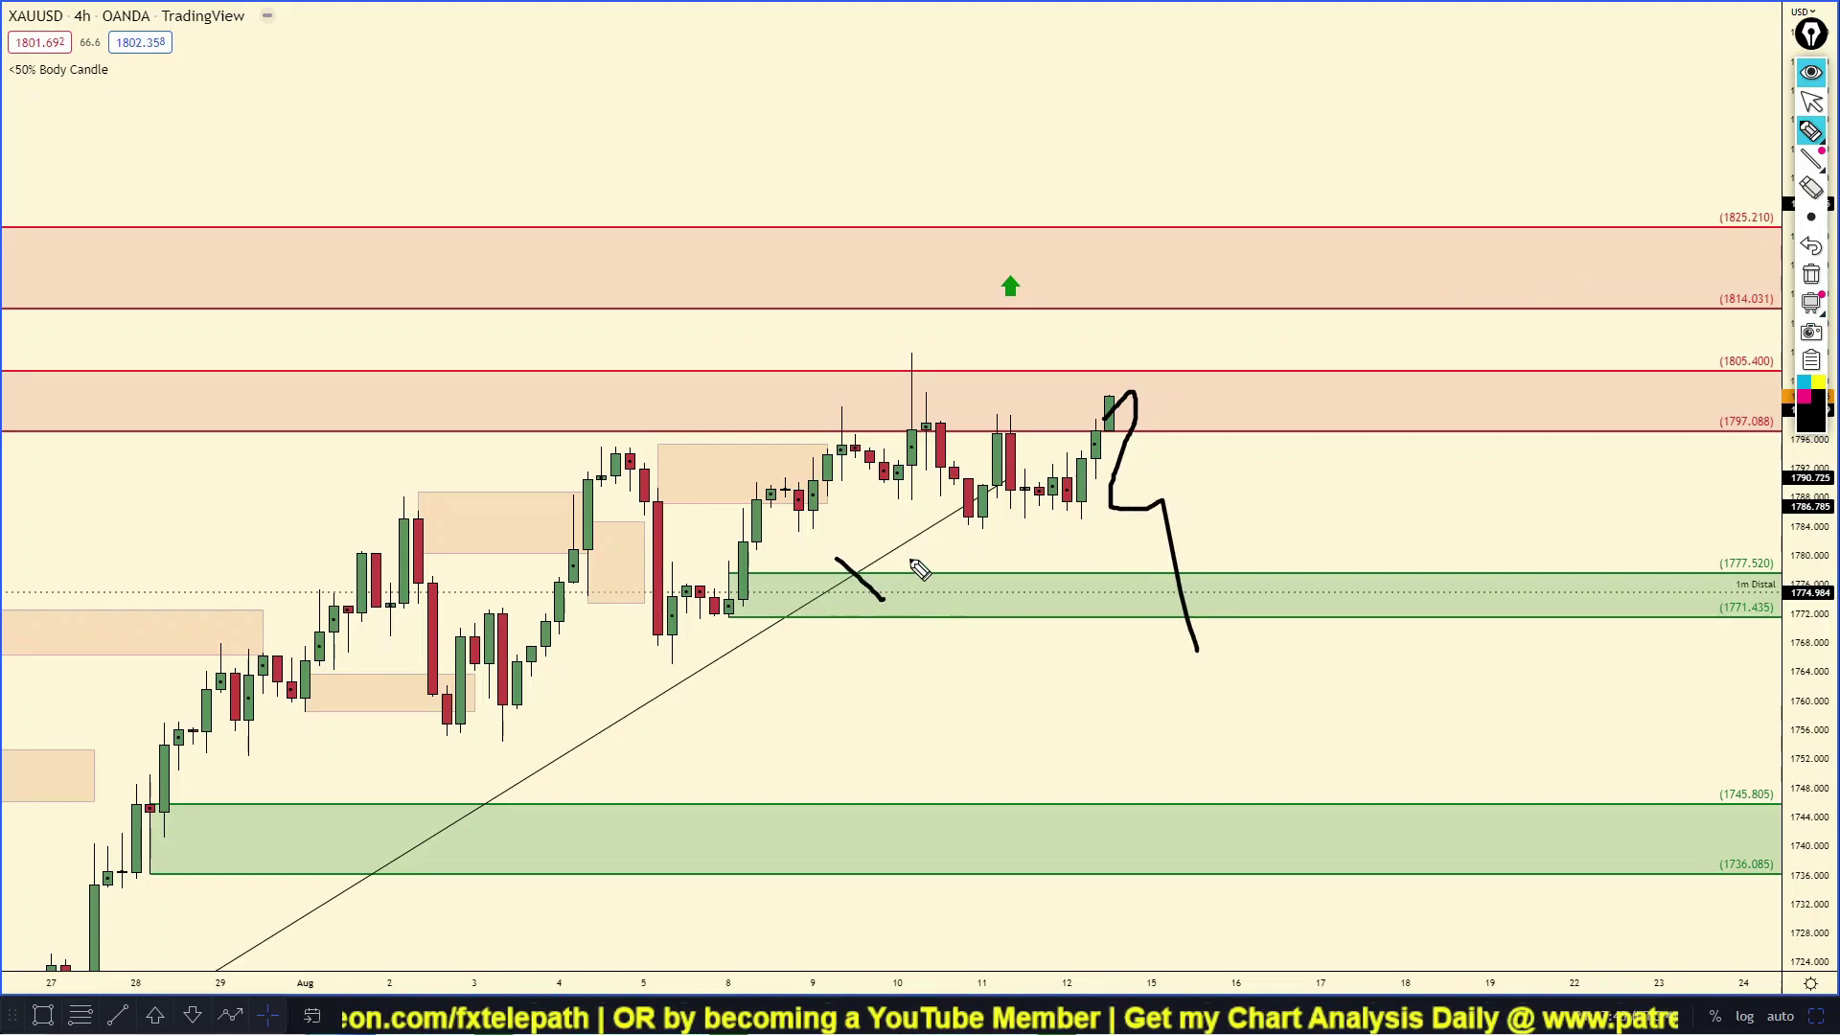
{"action": "left_click_drag", "start_coordinate": [898, 559], "coordinate": [811, 592]}
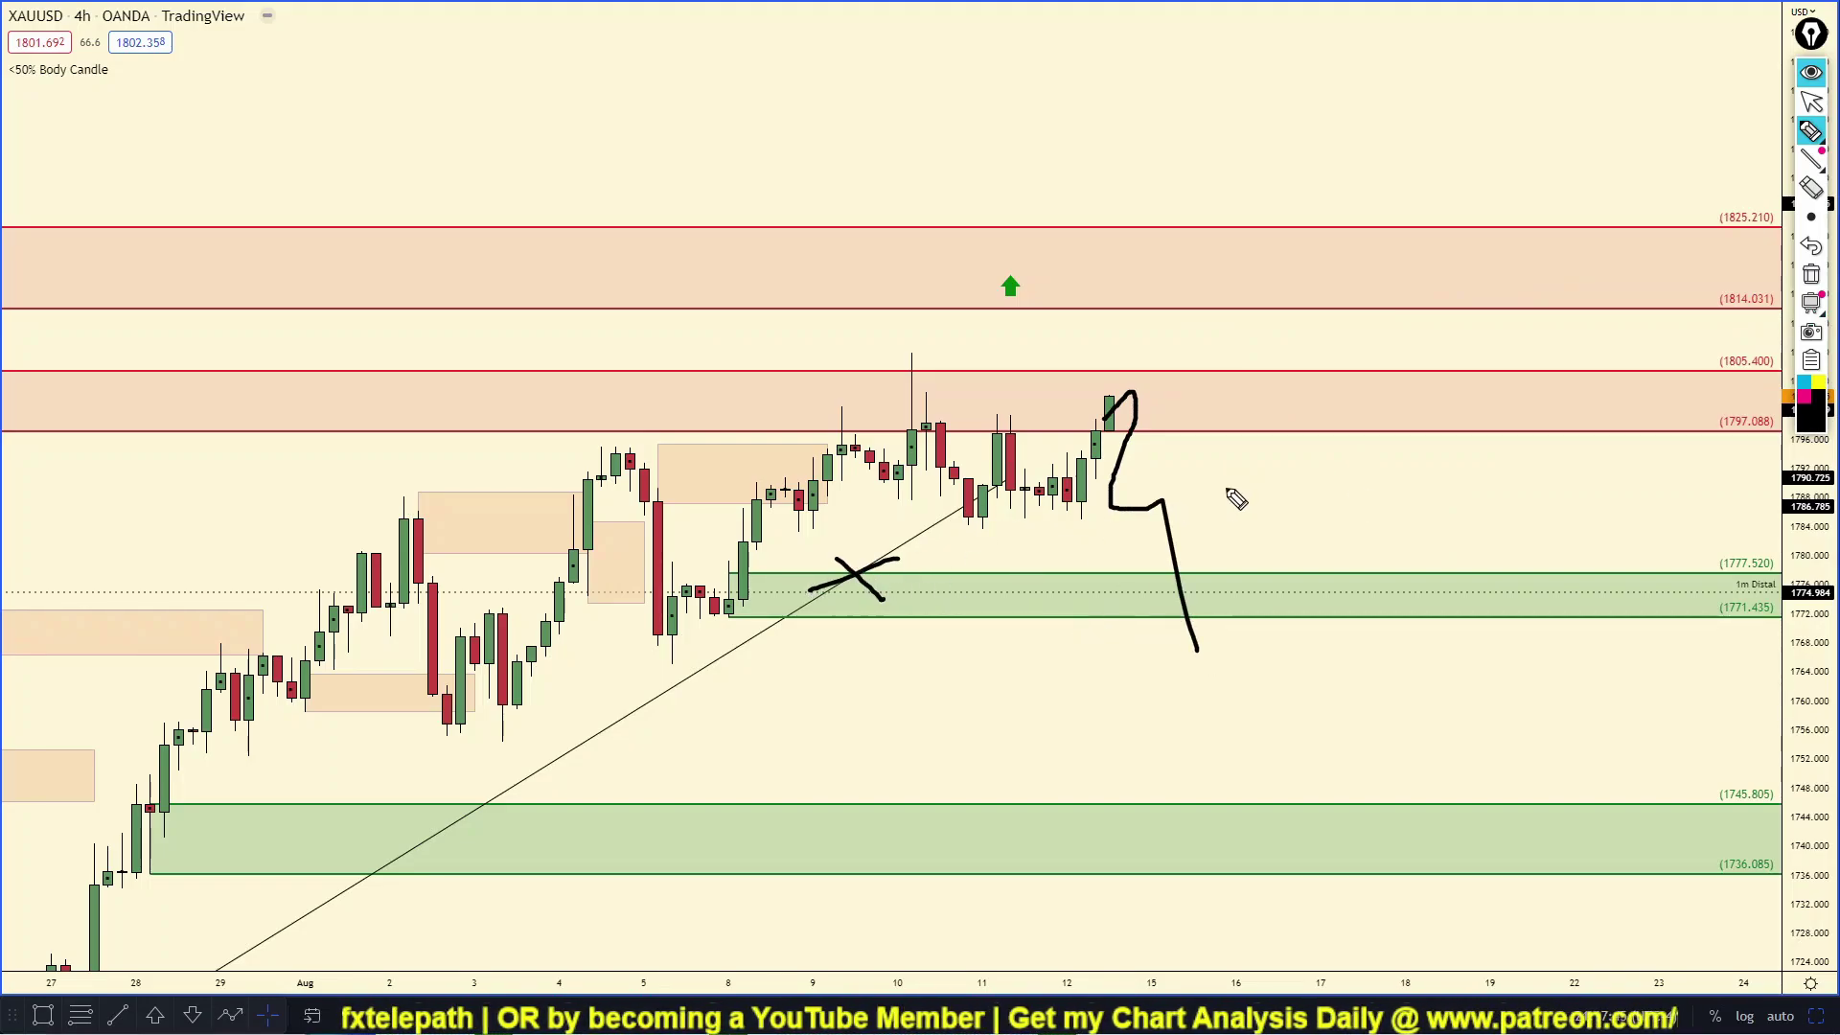
{"action": "left_click", "coordinate": [1812, 274]}
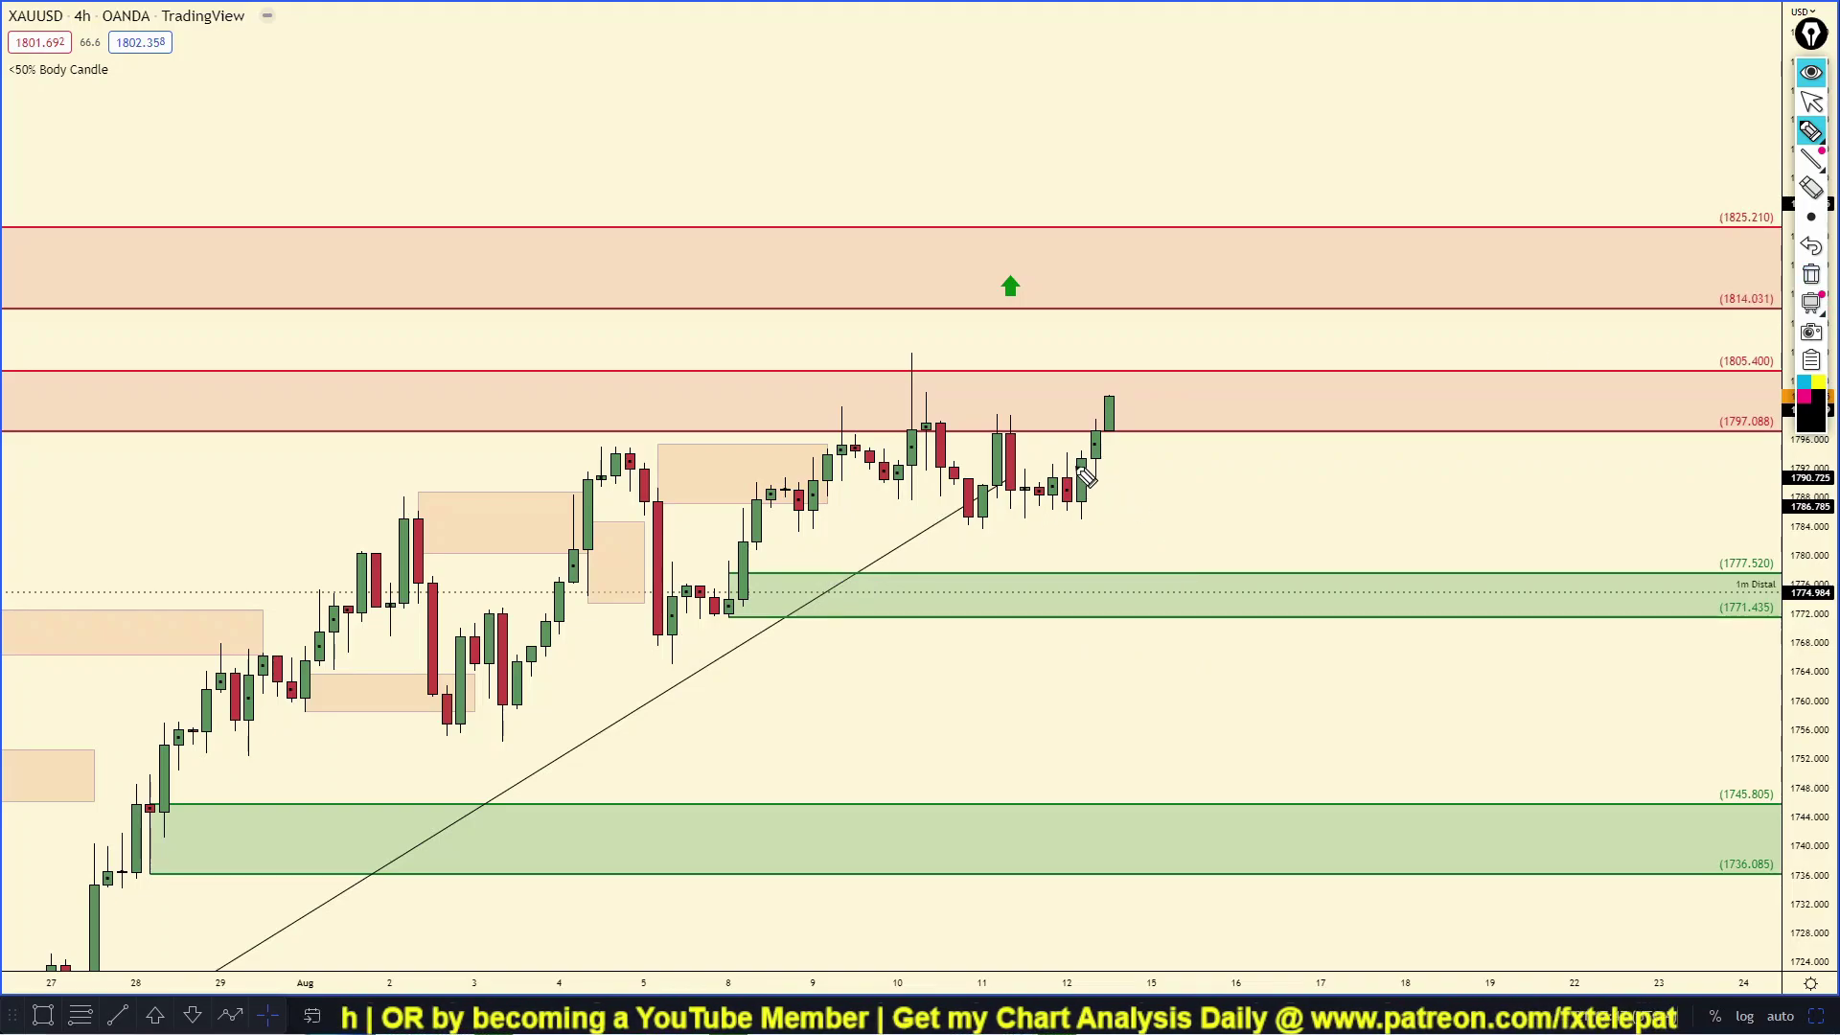
{"action": "left_click_drag", "start_coordinate": [1085, 476], "coordinate": [1077, 494]}
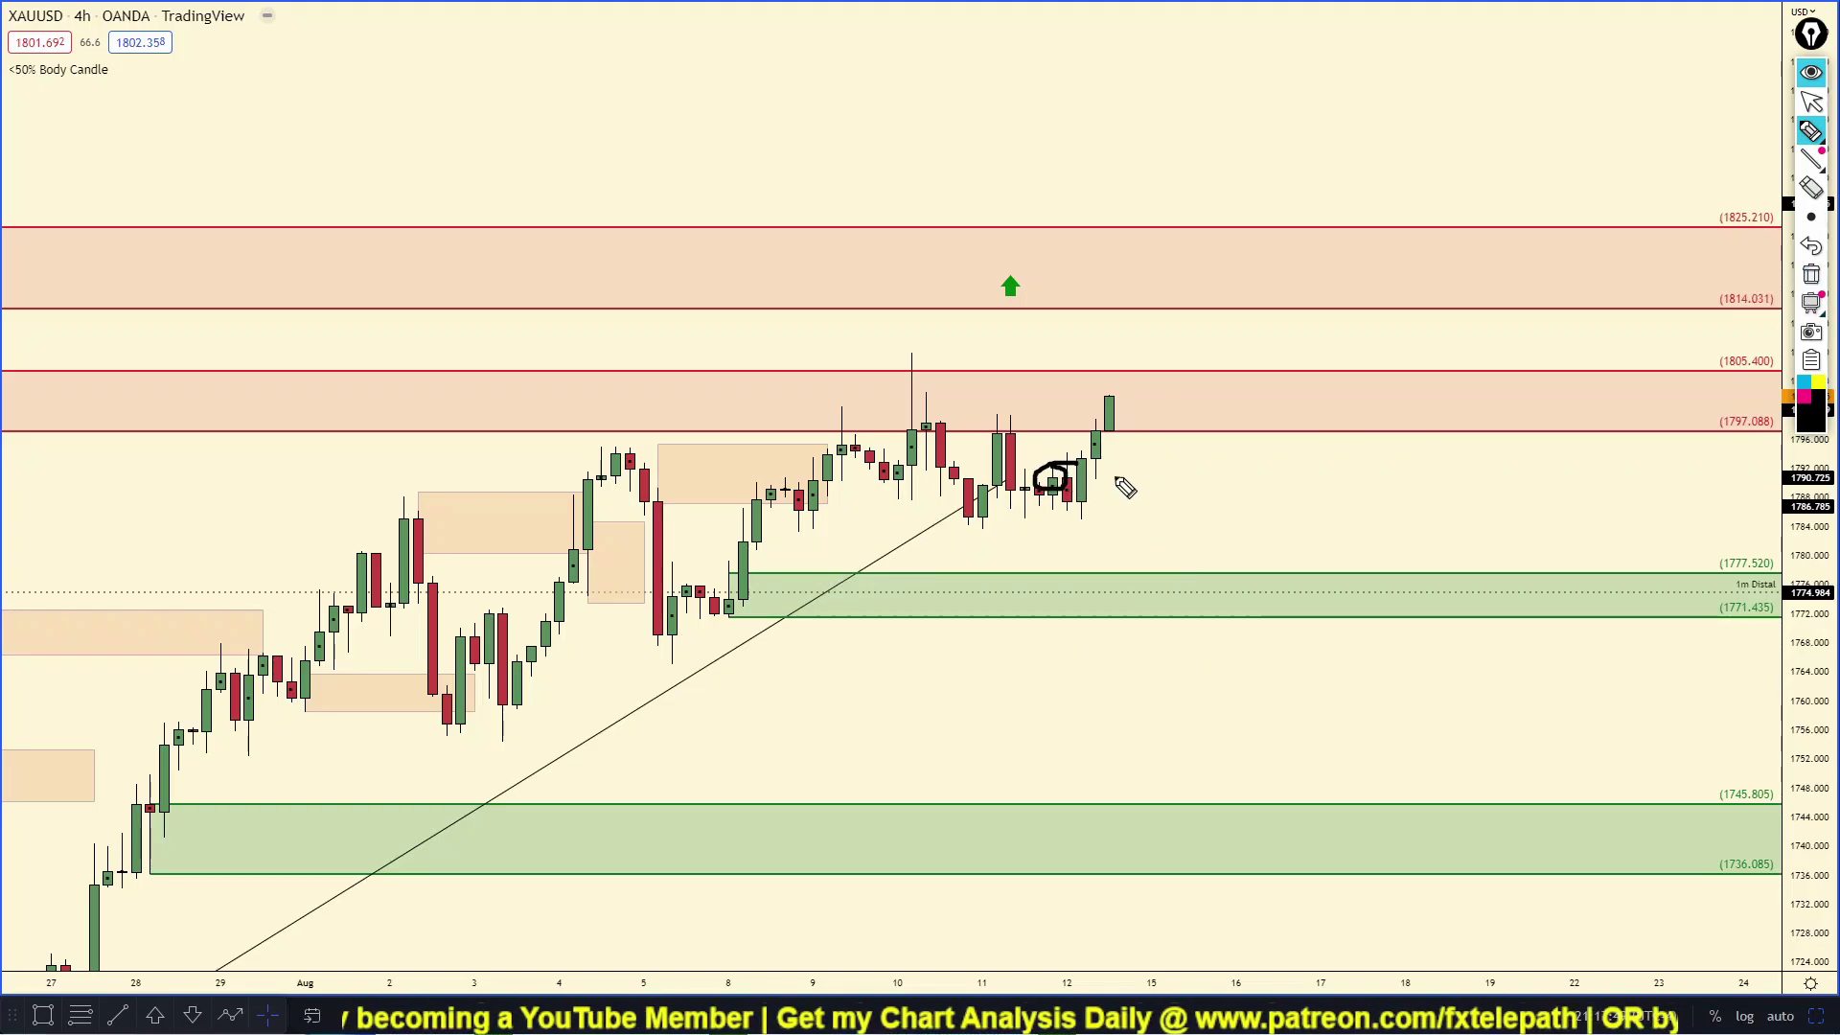
{"action": "left_click", "coordinate": [1811, 274]}
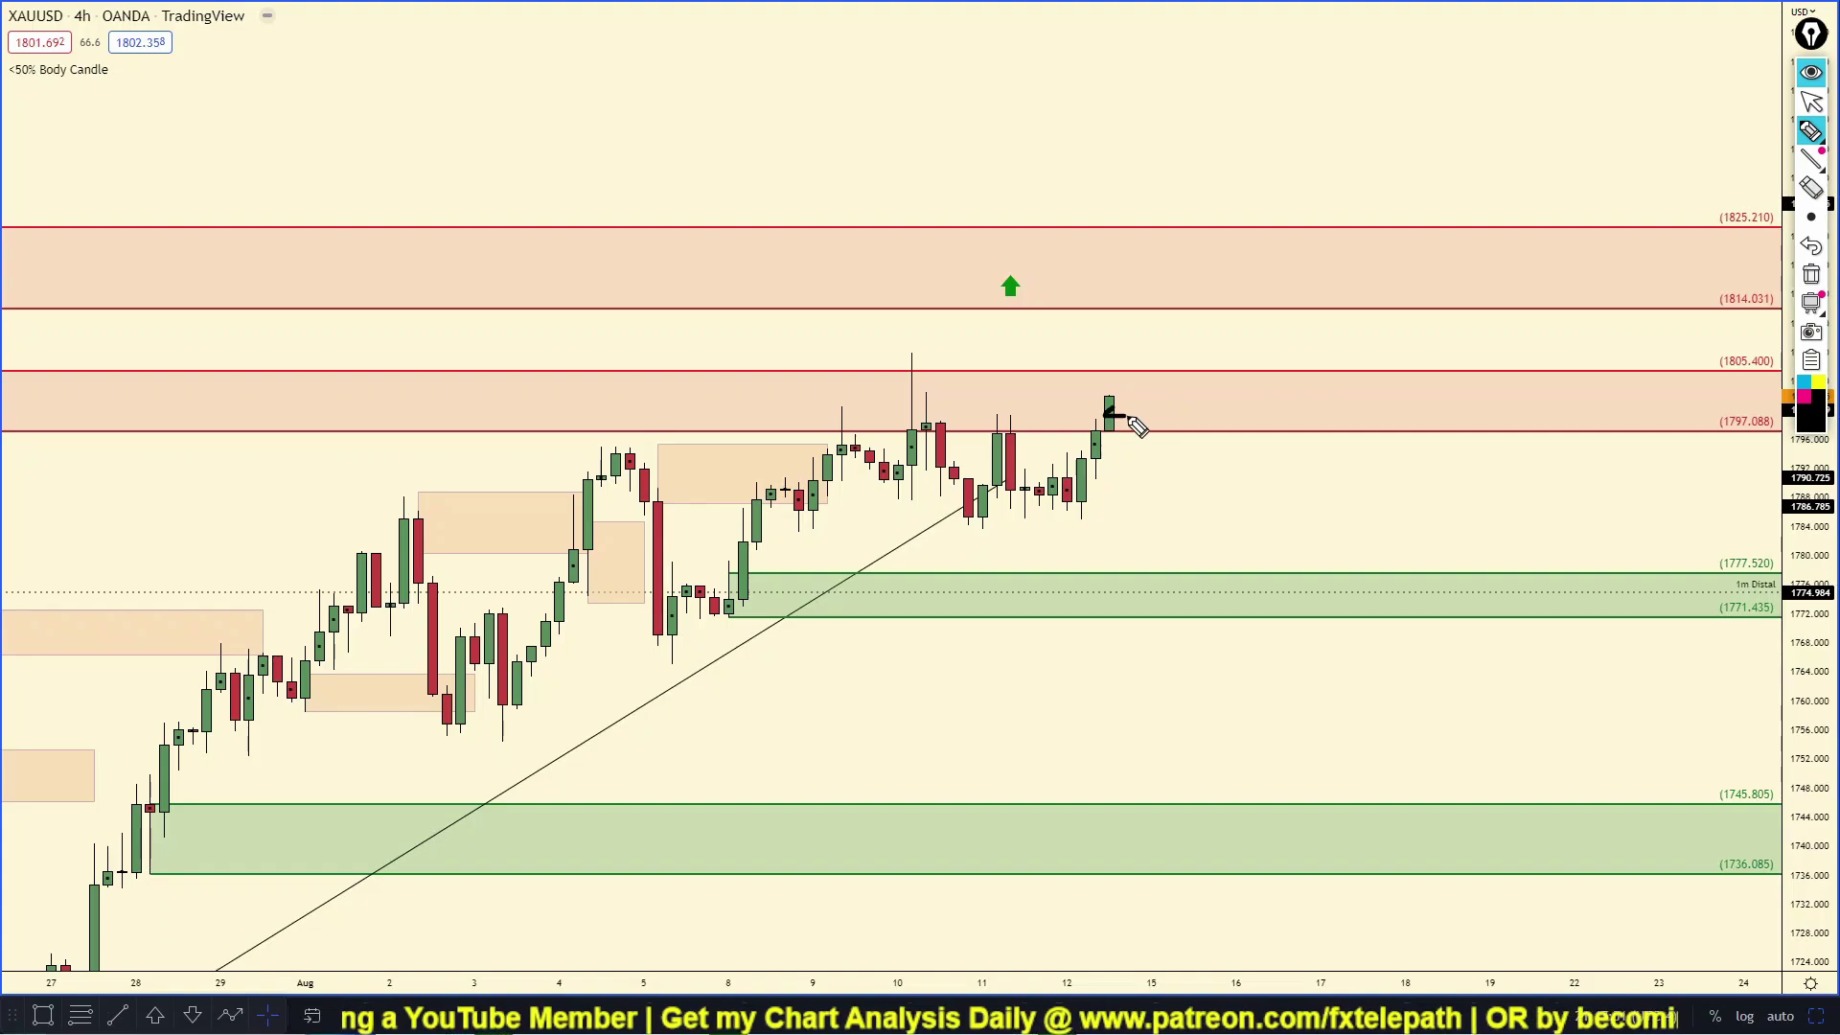
Sketch a stepped drop from the latest 4h candle, bound its base with two horizontal lines, and draw a retest and further fall.
{"action": "mouse_move", "coordinate": [1147, 487]}
{"action": "left_mouse_down"}
{"action": "mouse_move", "coordinate": [1147, 552]}
{"action": "mouse_move", "coordinate": [1198, 563]}
{"action": "mouse_move", "coordinate": [1217, 703]}
{"action": "left_mouse_up"}
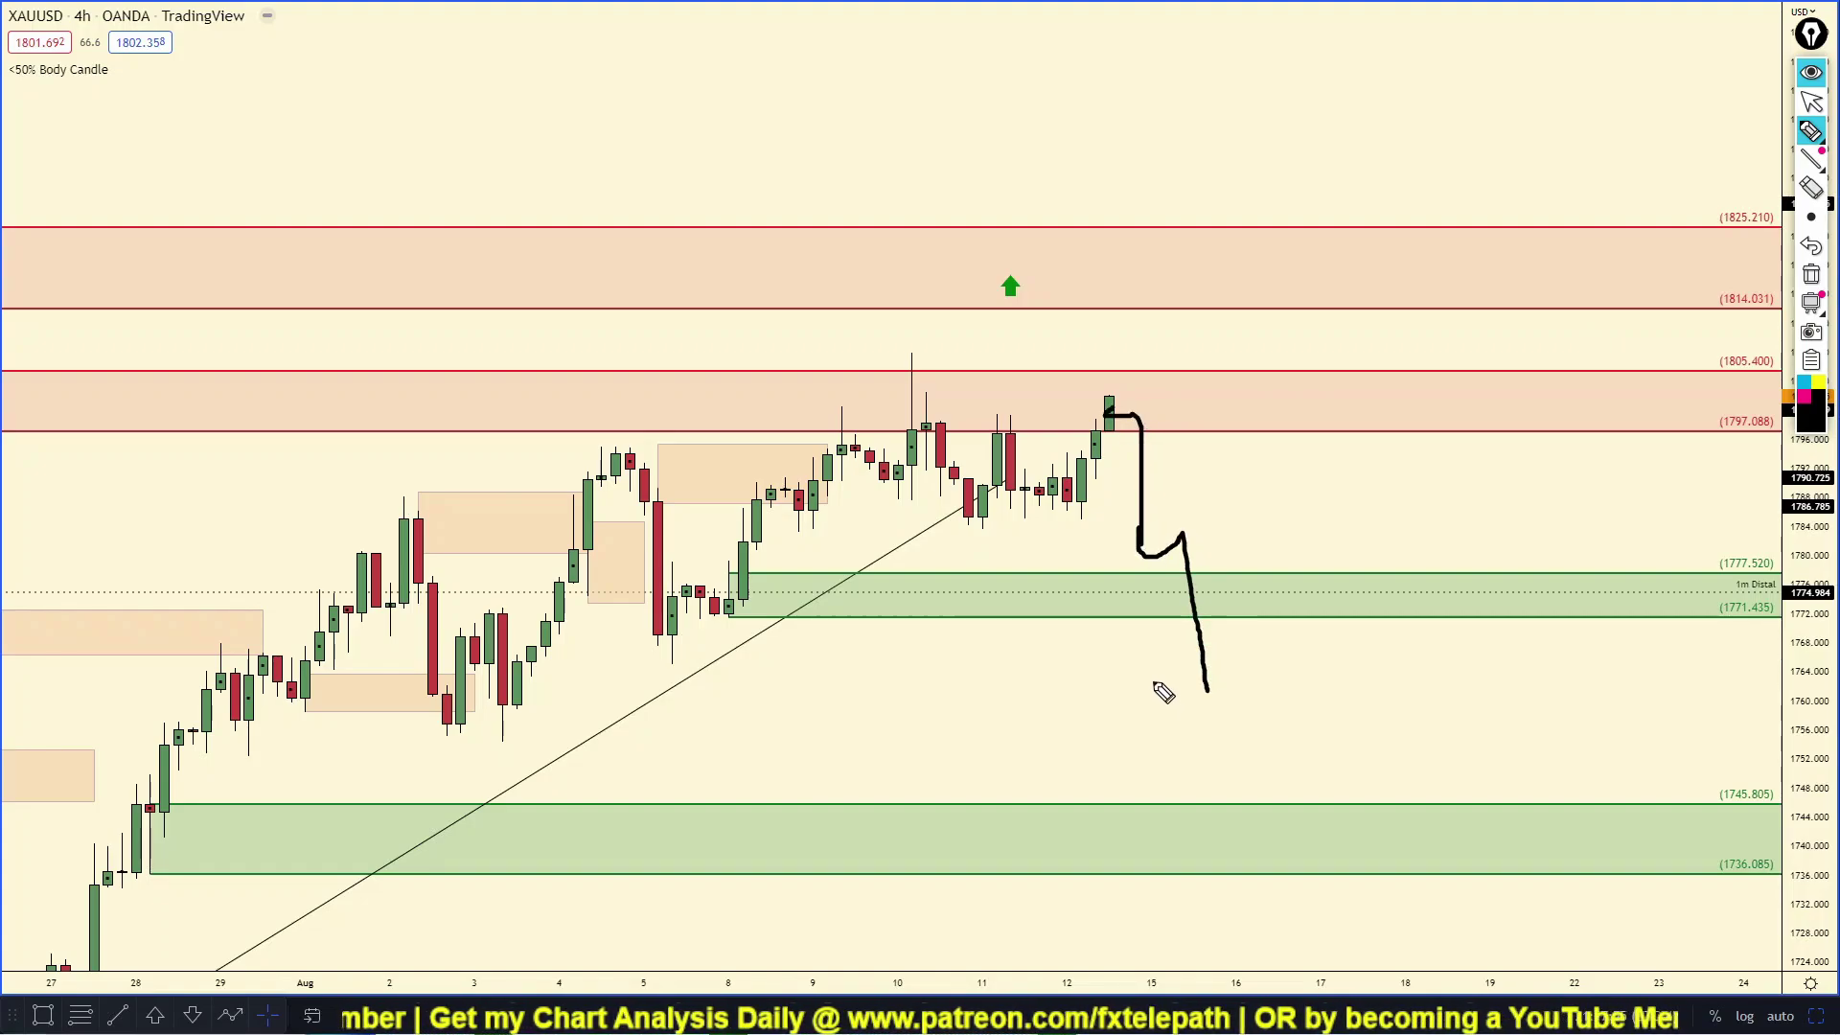
{"action": "left_click_drag", "start_coordinate": [1147, 529], "coordinate": [1362, 526]}
{"action": "left_click_drag", "start_coordinate": [1143, 570], "coordinate": [1335, 572]}
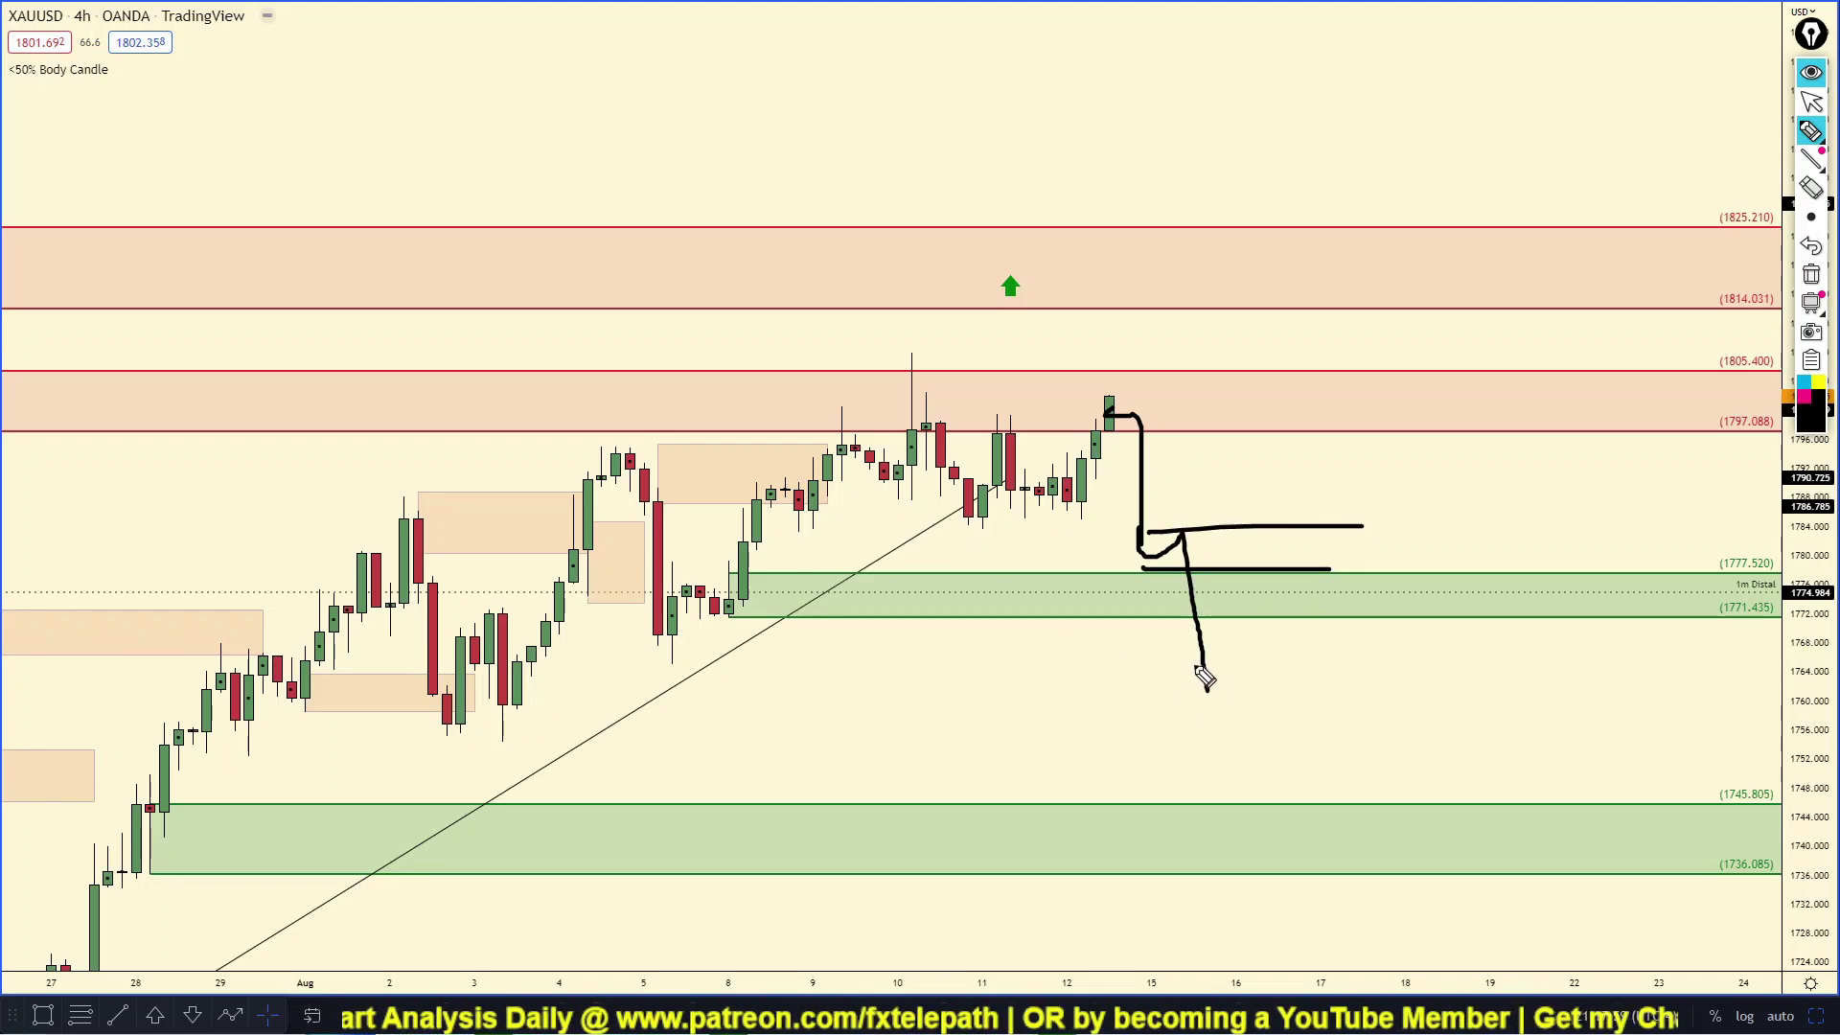
{"action": "mouse_move", "coordinate": [1195, 663]}
{"action": "left_mouse_down"}
{"action": "mouse_move", "coordinate": [1250, 630]}
{"action": "mouse_move", "coordinate": [1289, 552]}
{"action": "left_mouse_up"}
{"action": "left_click_drag", "start_coordinate": [1305, 610], "coordinate": [1342, 782]}
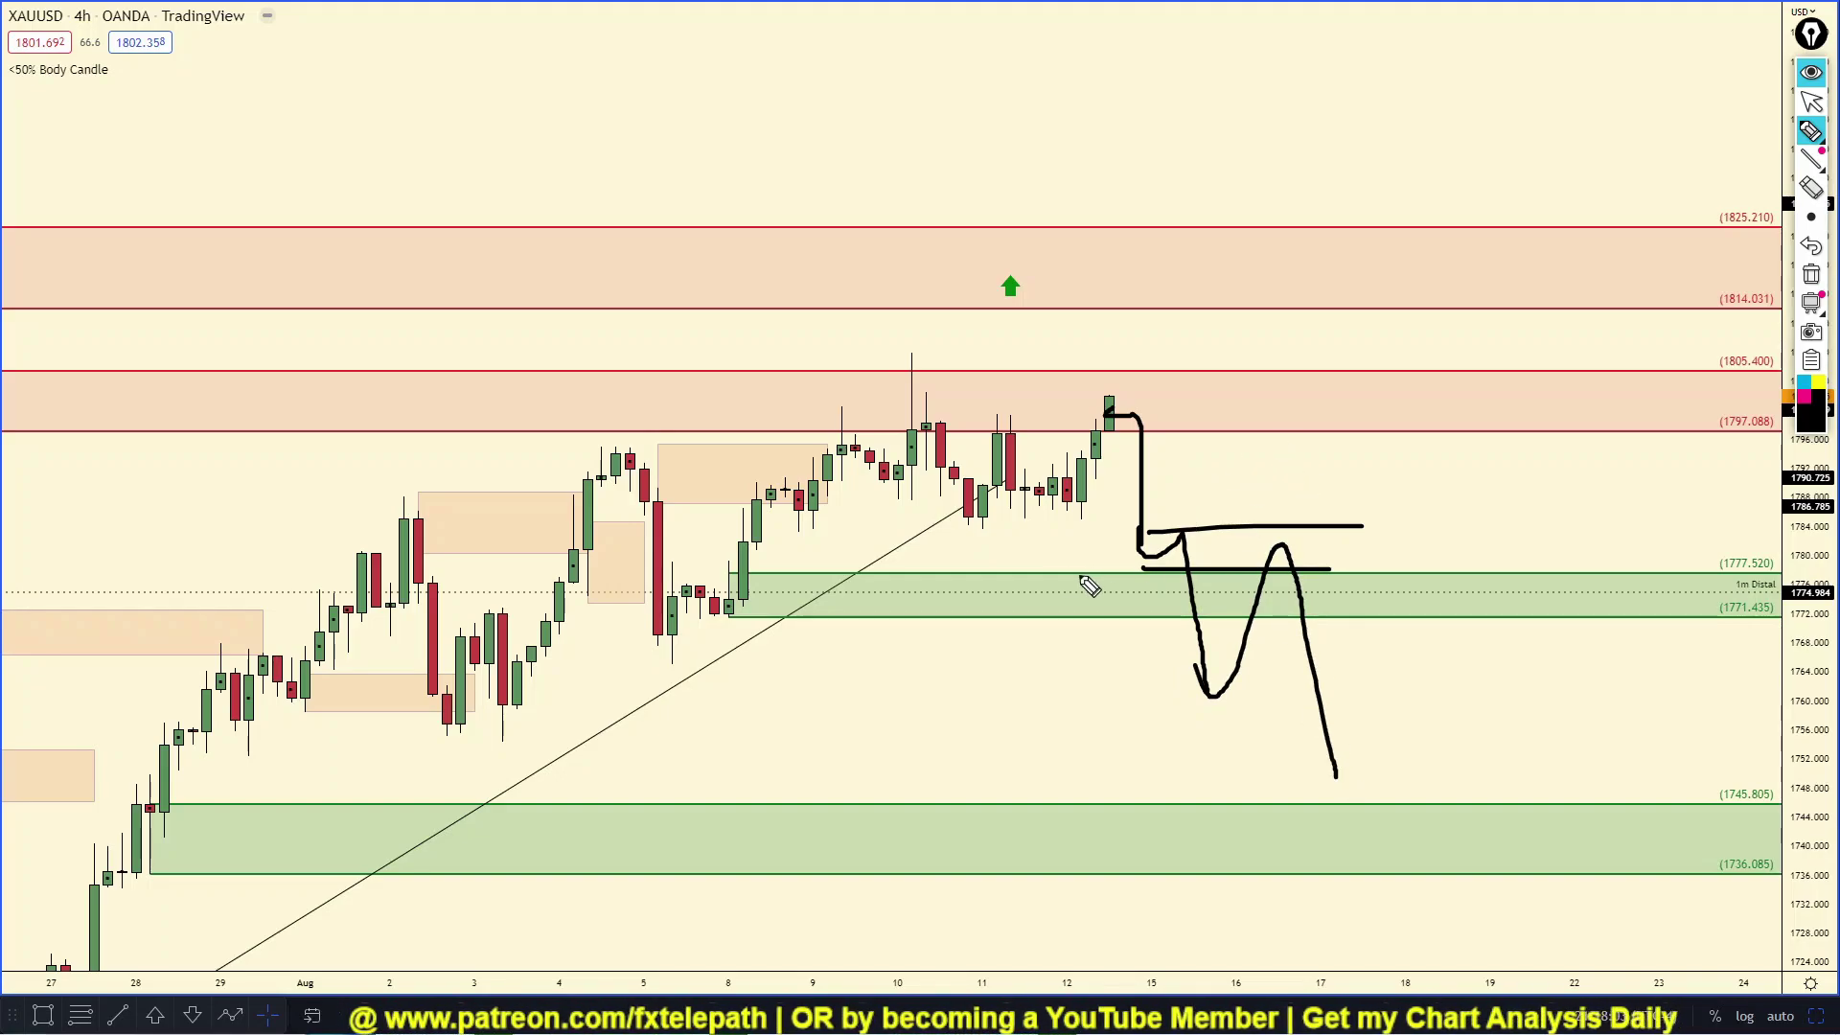
Cross out the 1771.435–1777.520 demand zone, mark the sketched base and second drop with an arrow and level lines, and clear the annotations.
{"action": "left_click_drag", "start_coordinate": [1024, 573], "coordinate": [970, 586]}
{"action": "mouse_move", "coordinate": [1311, 413]}
{"action": "left_mouse_down"}
{"action": "mouse_move", "coordinate": [1255, 496]}
{"action": "mouse_move", "coordinate": [1275, 506]}
{"action": "left_mouse_up"}
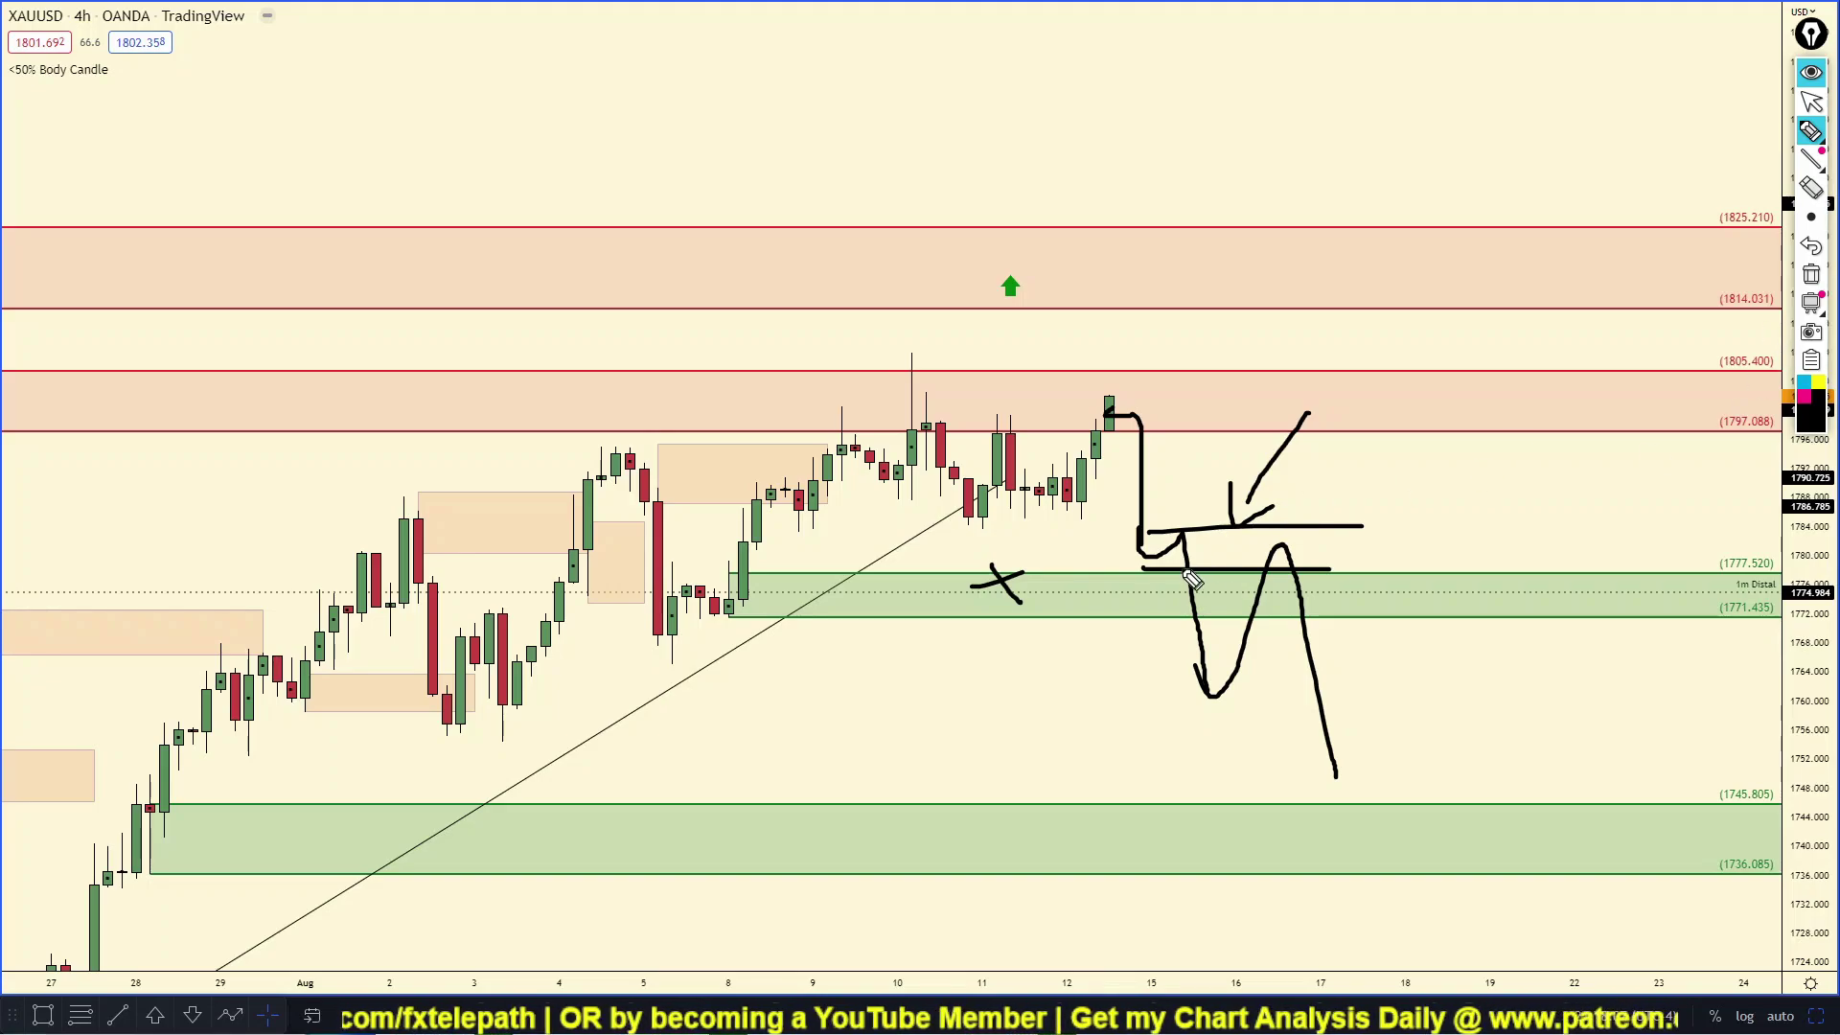
{"action": "left_click_drag", "start_coordinate": [1284, 516], "coordinate": [1392, 512]}
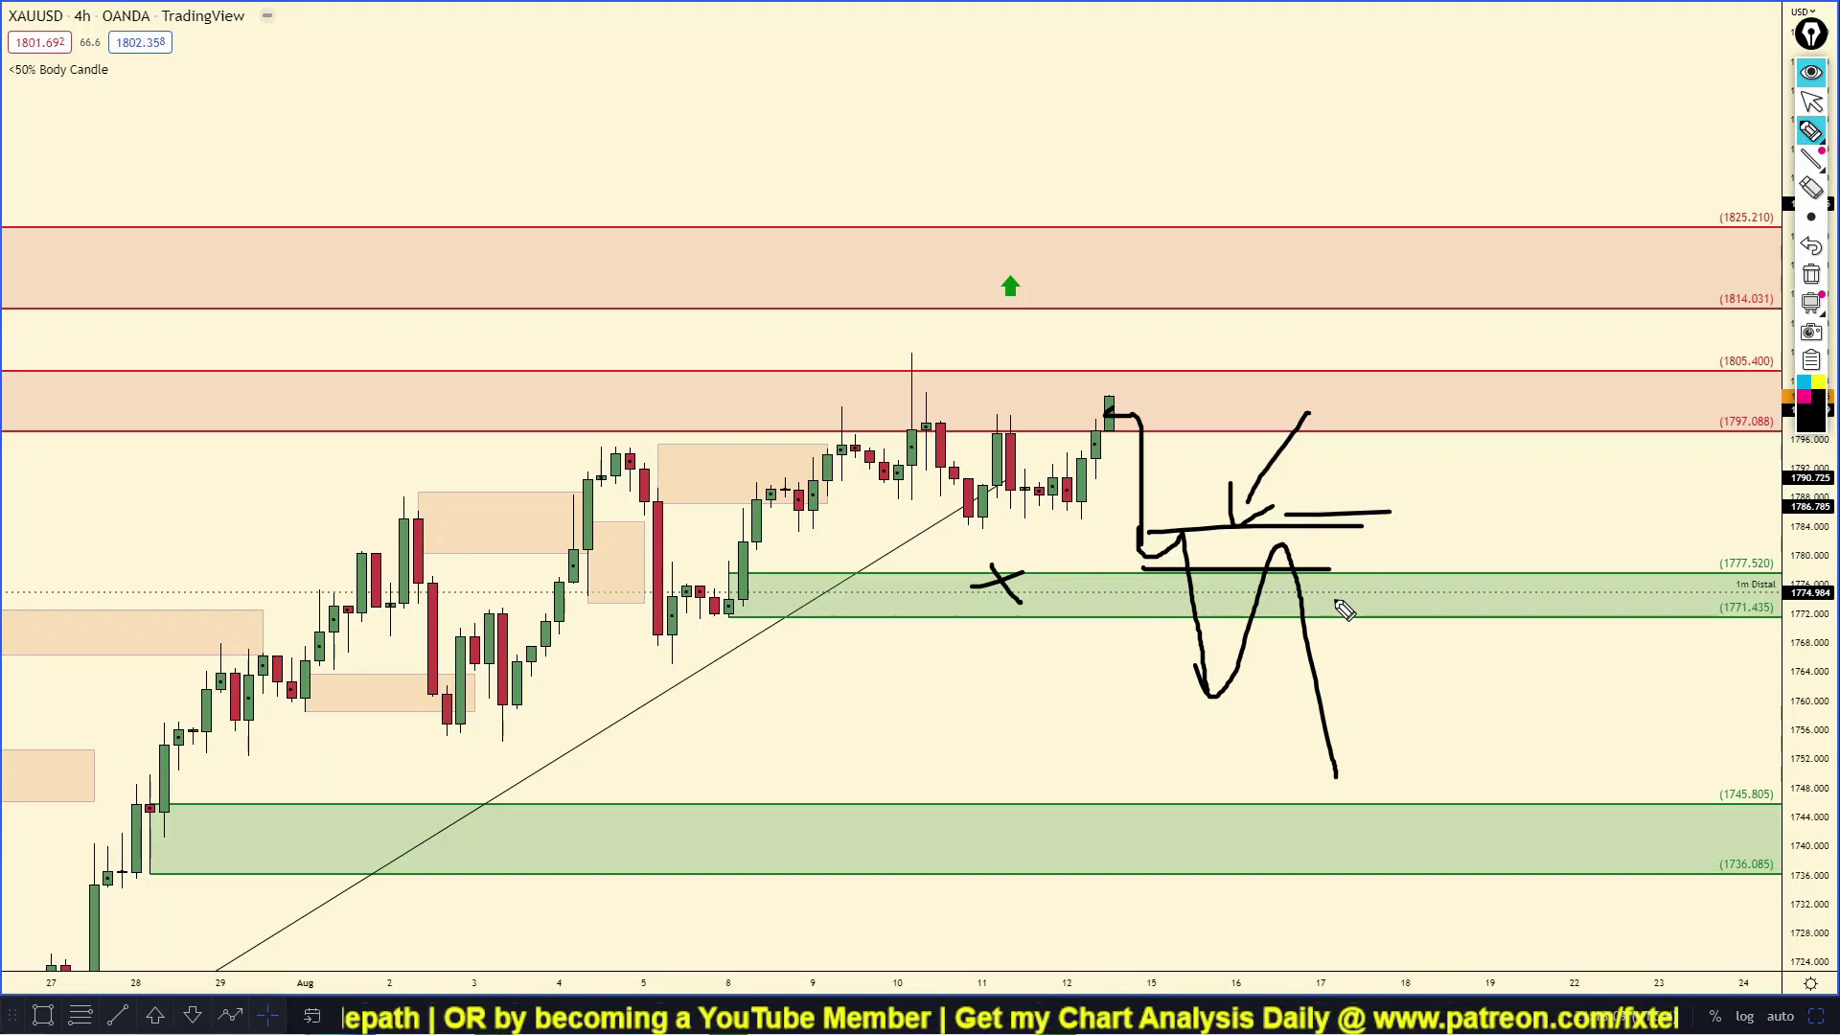
{"action": "mouse_move", "coordinate": [1322, 583]}
{"action": "left_mouse_down"}
{"action": "mouse_move", "coordinate": [1436, 578]}
{"action": "mouse_move", "coordinate": [1368, 728]}
{"action": "left_mouse_up"}
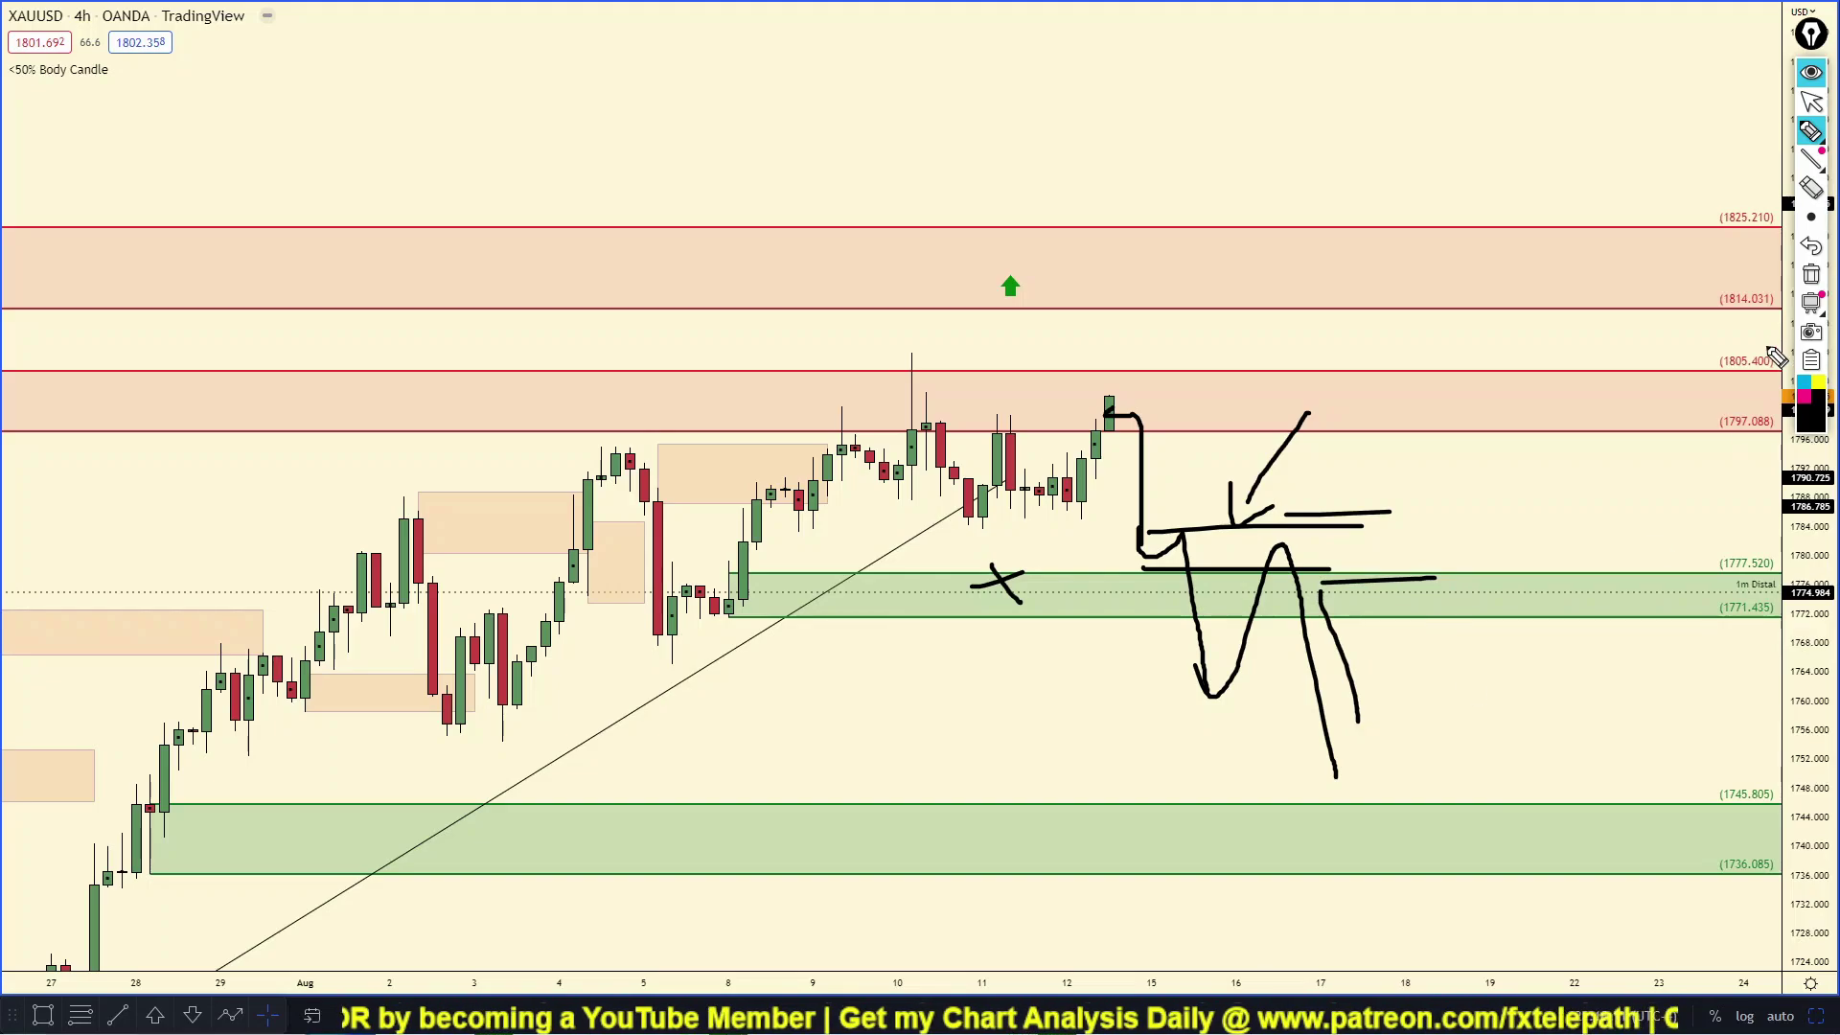
{"action": "left_click", "coordinate": [1811, 274]}
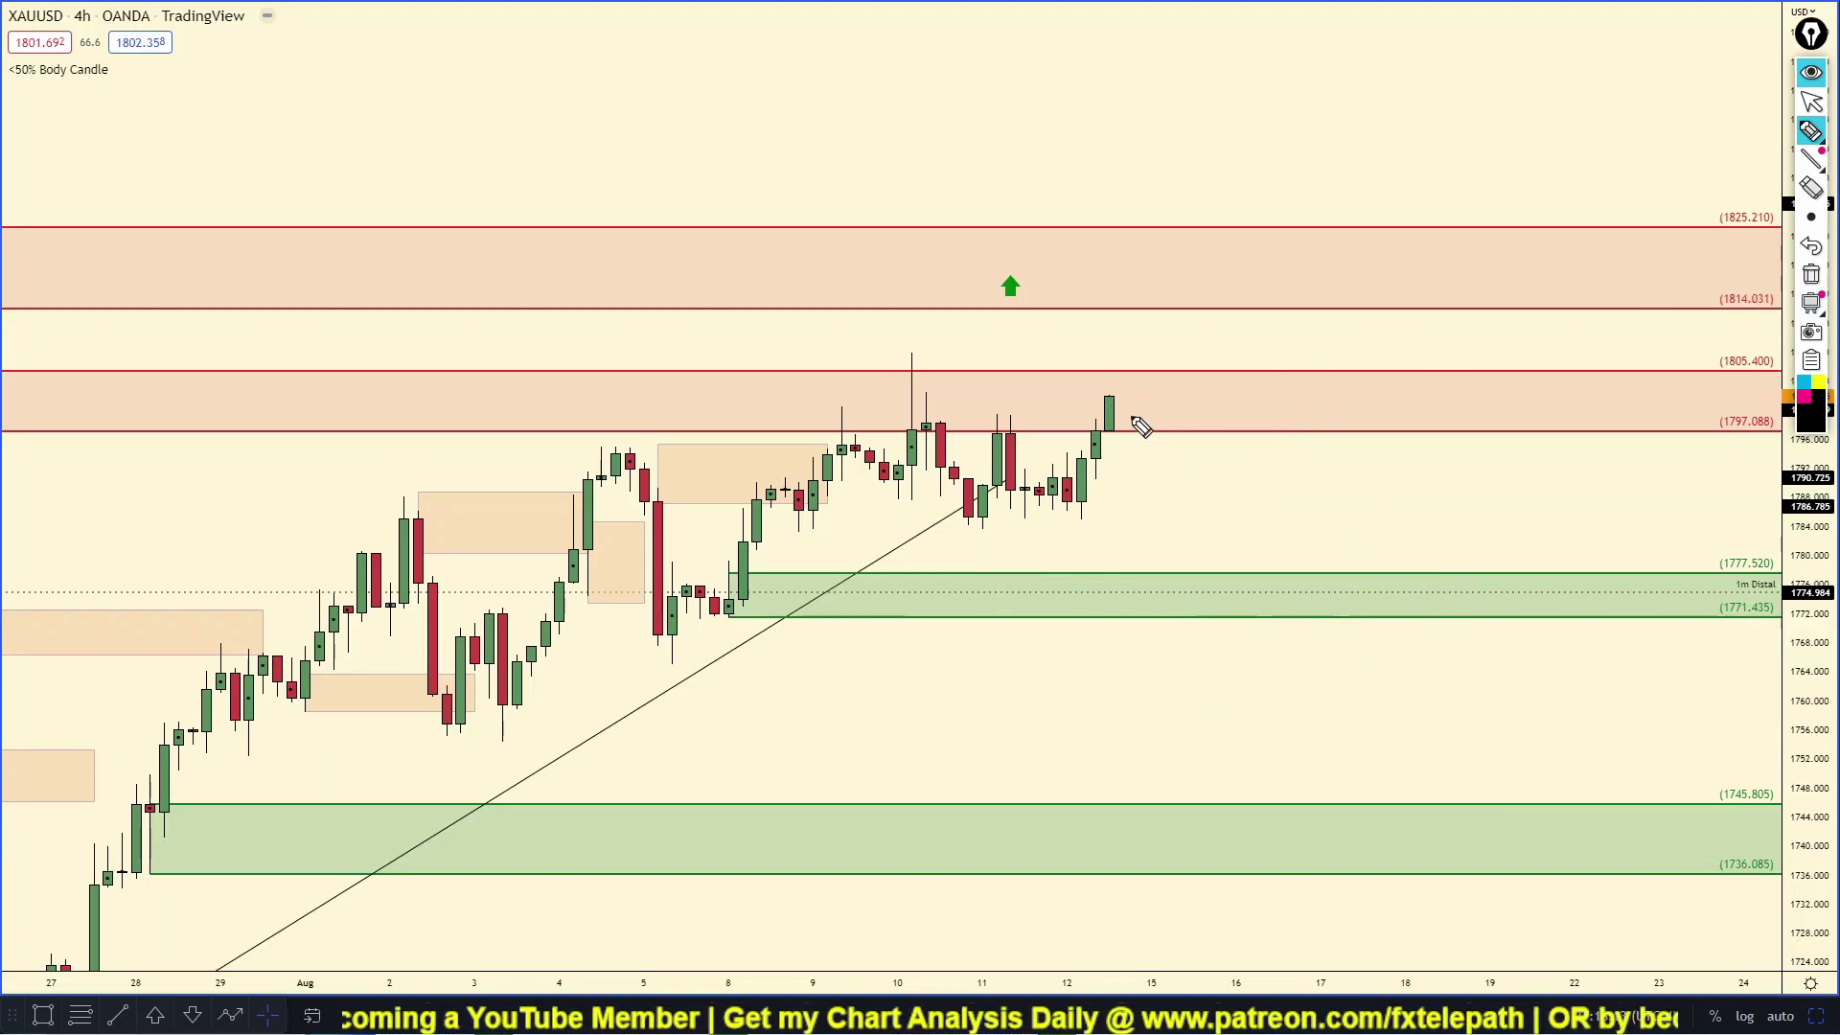
Outline the latest 4h candle with two lines, sketch a drop, a pullback into it and a second drop, and clear the annotations.
{"action": "left_click_drag", "start_coordinate": [1110, 398], "coordinate": [1301, 419]}
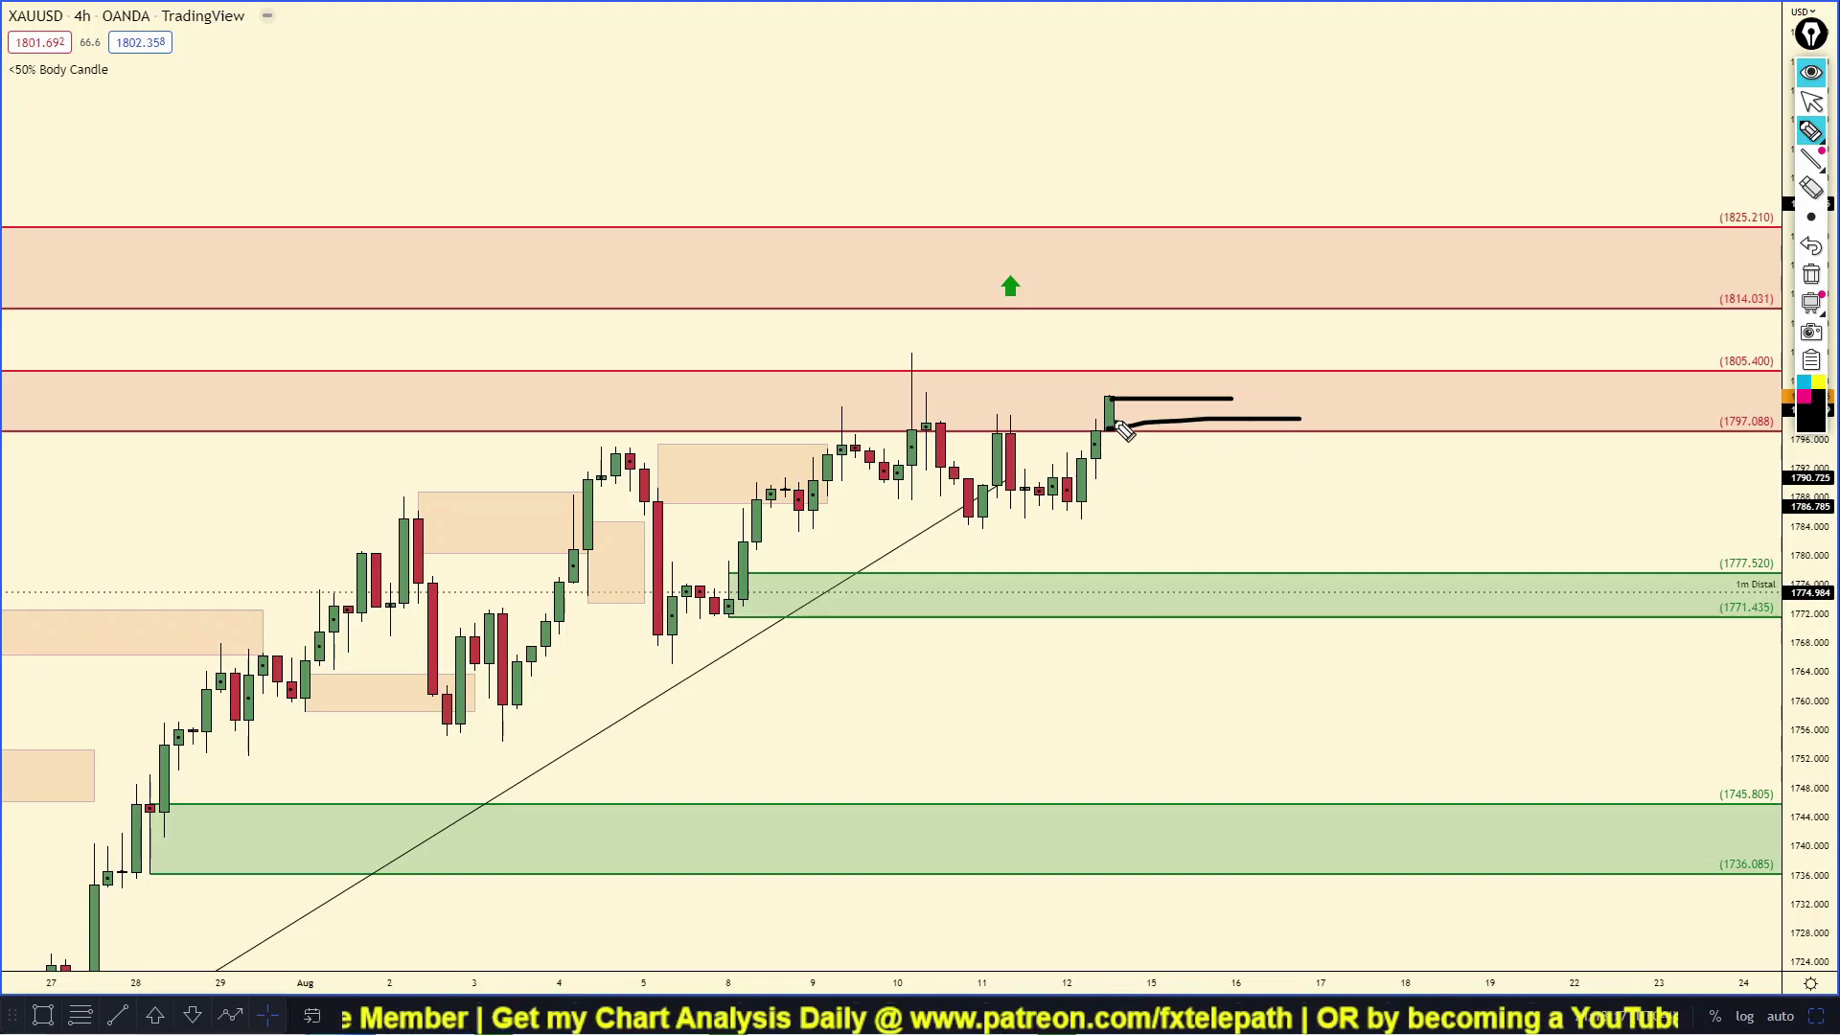
{"action": "mouse_move", "coordinate": [1116, 423]}
{"action": "left_mouse_down"}
{"action": "mouse_move", "coordinate": [1191, 549]}
{"action": "mouse_move", "coordinate": [1219, 413]}
{"action": "mouse_move", "coordinate": [1286, 607]}
{"action": "left_mouse_up"}
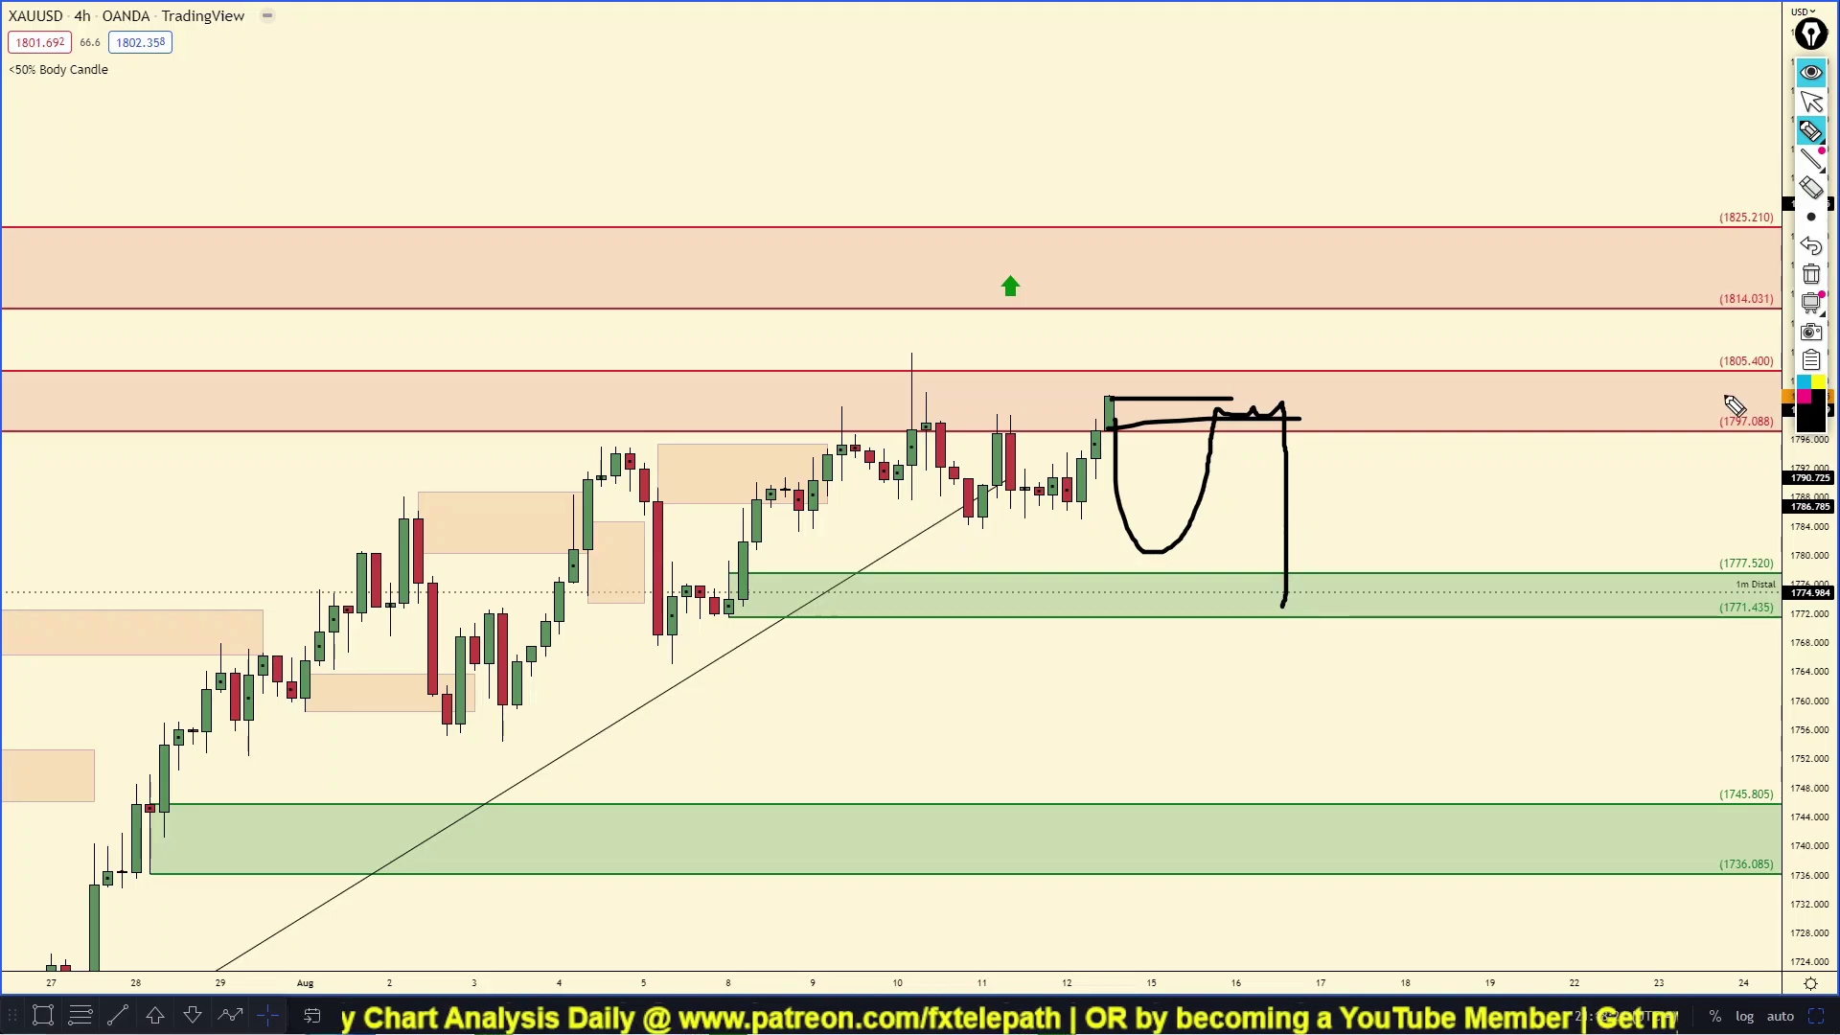
{"action": "left_click", "coordinate": [1811, 274]}
{"action": "left_click", "coordinate": [1811, 73]}
Return to the four-chart layout, maximize the XAUUSD 4h chart again and frame it between the 1736.085 and 1825.210 levels.
{"action": "scroll", "coordinate": [1256, 497], "scroll_direction": "down", "scroll_amount": 3}
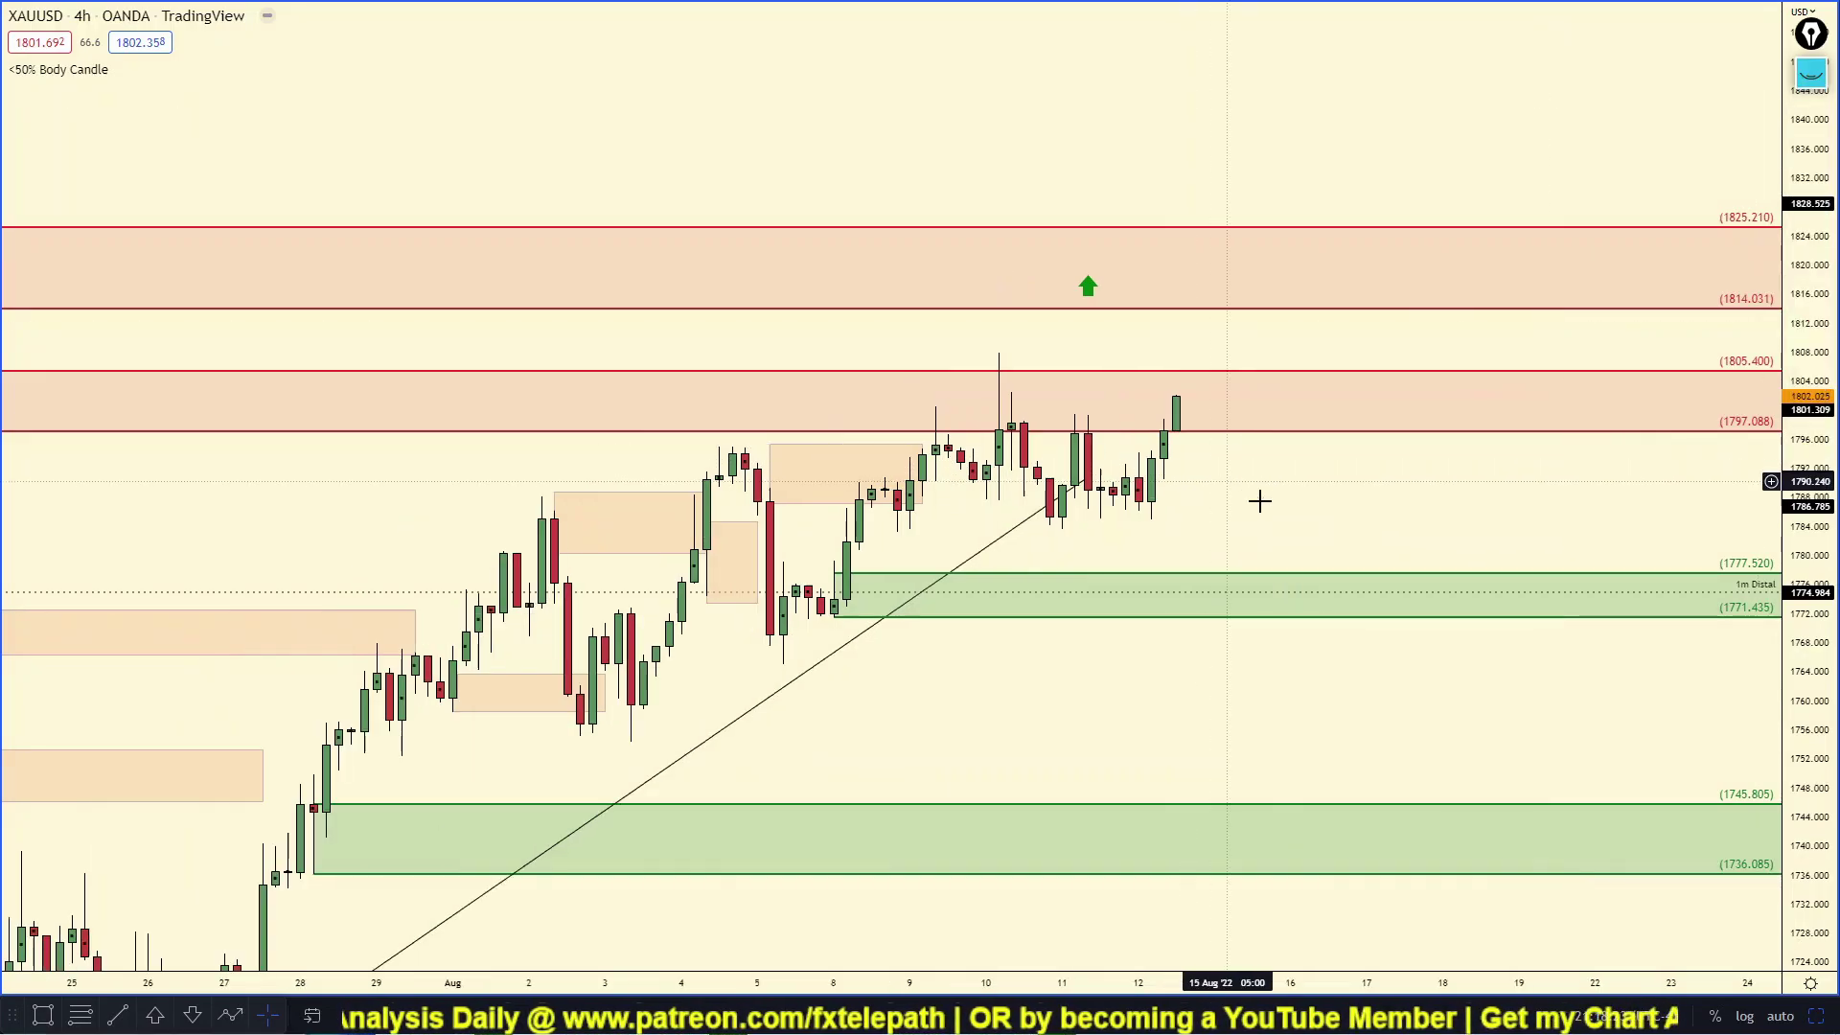
{"action": "left_click", "coordinate": [1818, 1018]}
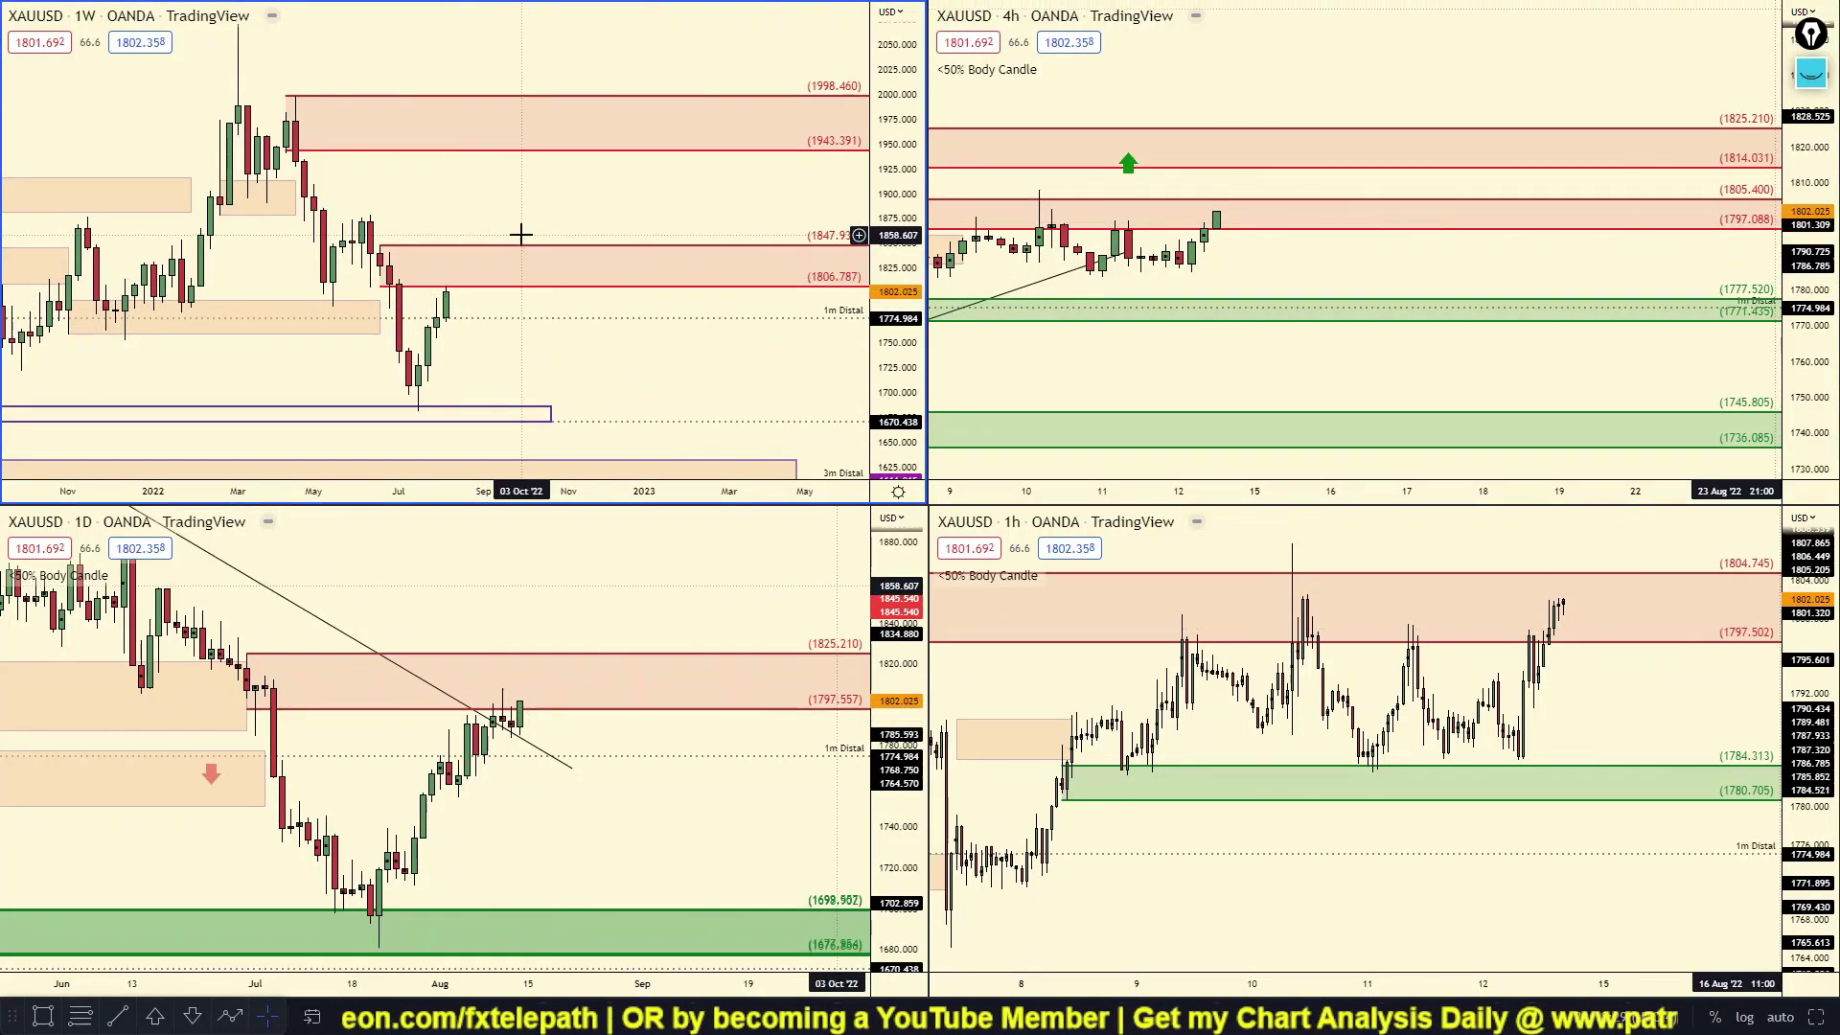
{"action": "left_click_drag", "start_coordinate": [1398, 267], "coordinate": [1429, 280]}
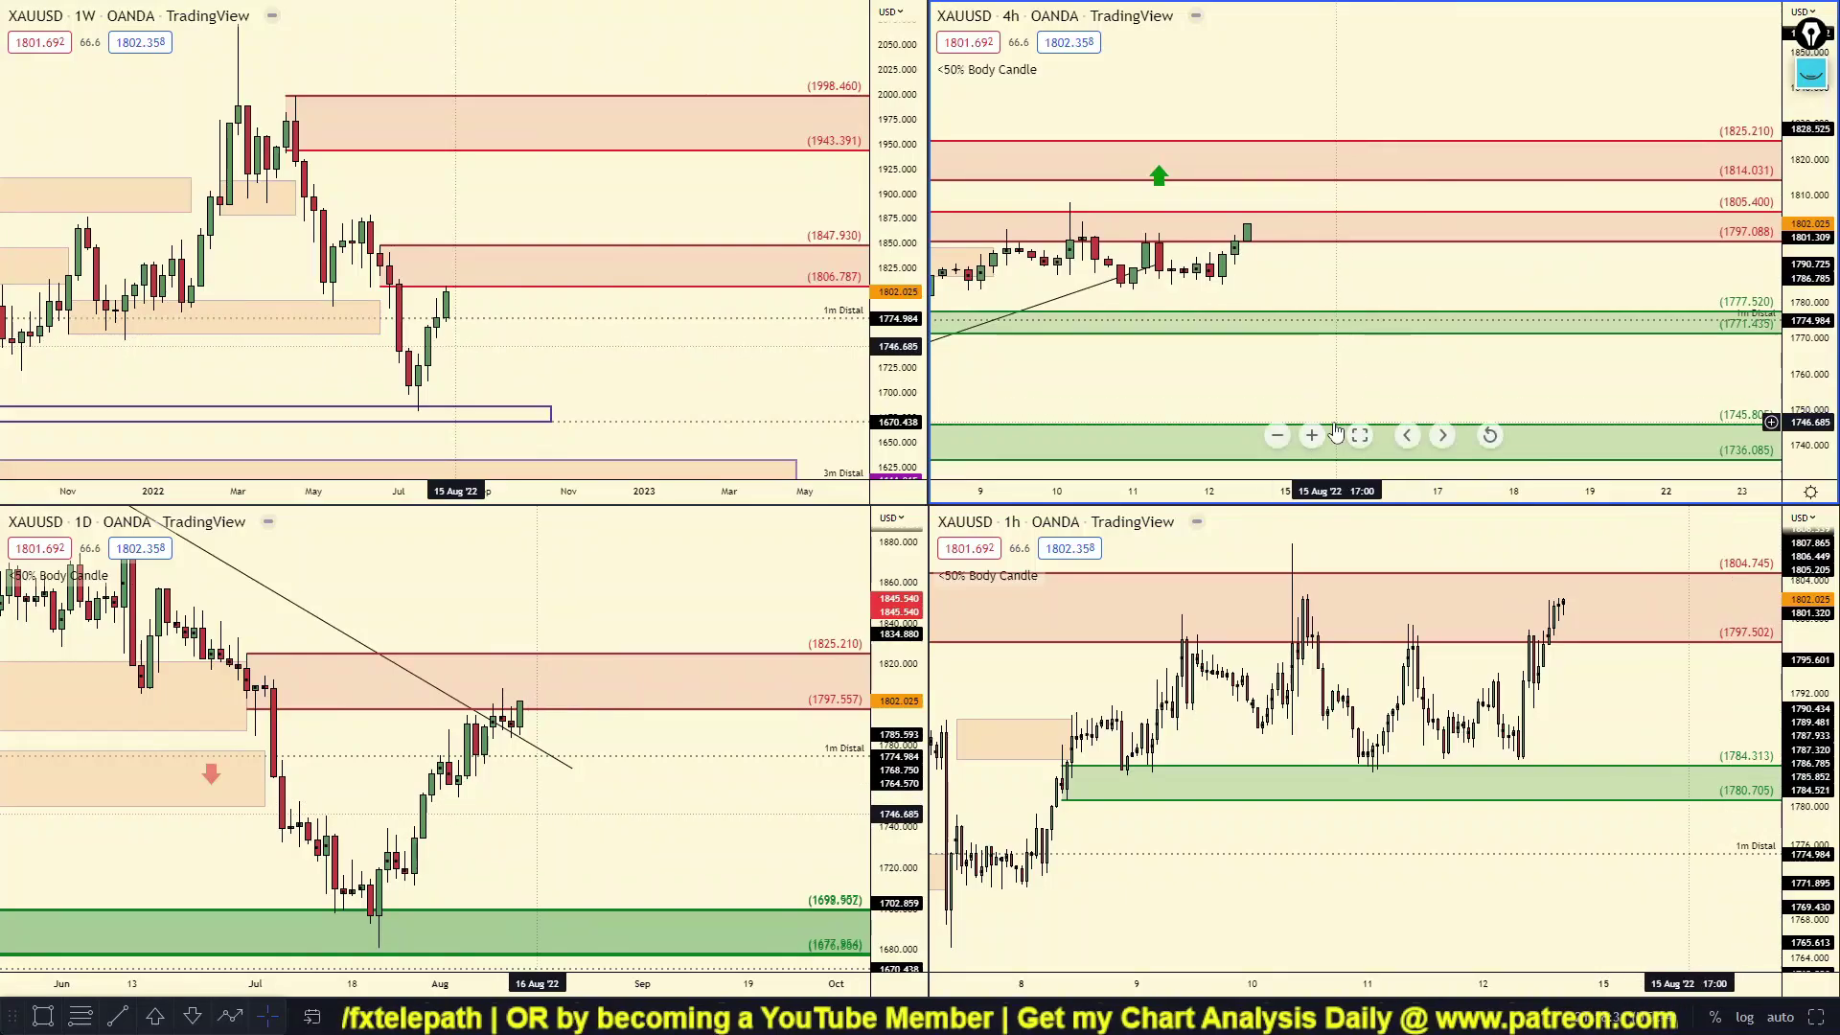
{"action": "left_click", "coordinate": [1359, 435]}
{"action": "left_click_drag", "start_coordinate": [1323, 532], "coordinate": [1319, 509]}
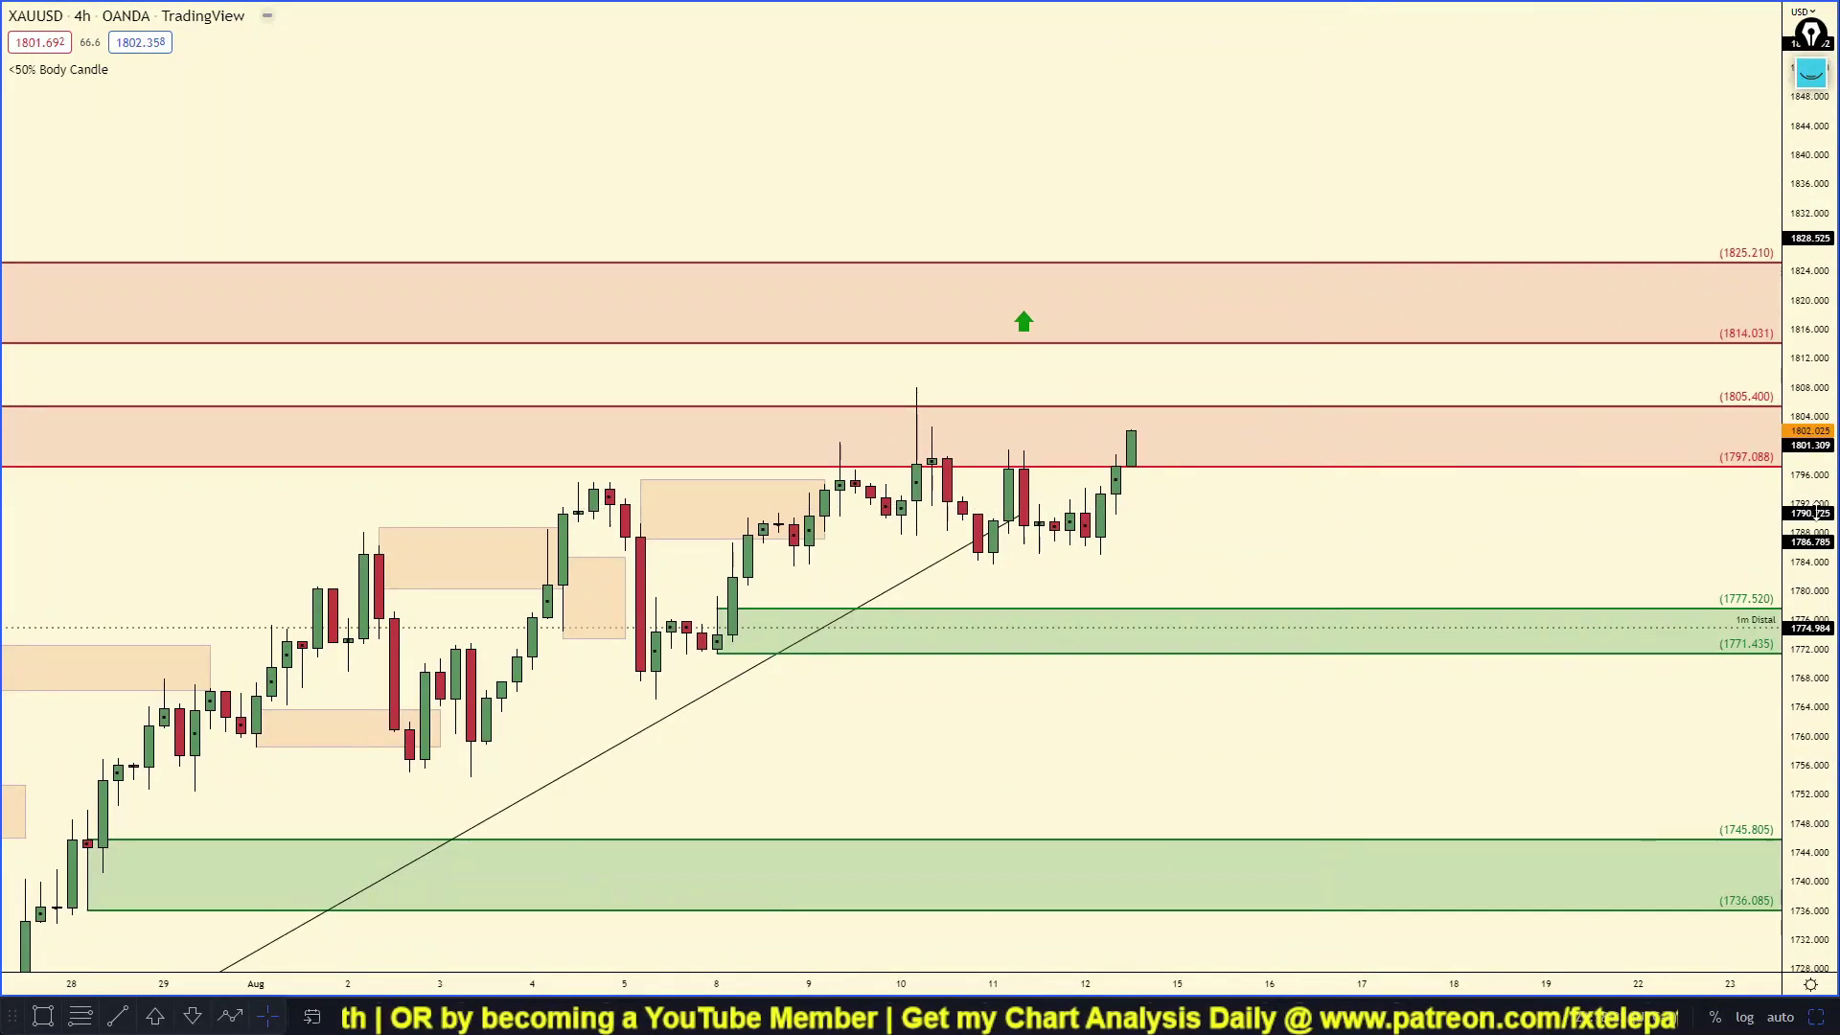
{"action": "left_click_drag", "start_coordinate": [1794, 501], "coordinate": [1793, 339]}
{"action": "left_click_drag", "start_coordinate": [1266, 514], "coordinate": [1289, 435]}
Sketch a stroke across the XAUUSD 4h chart from the early August lows to the space below and beyond the latest candle.
{"action": "left_click", "coordinate": [1810, 72]}
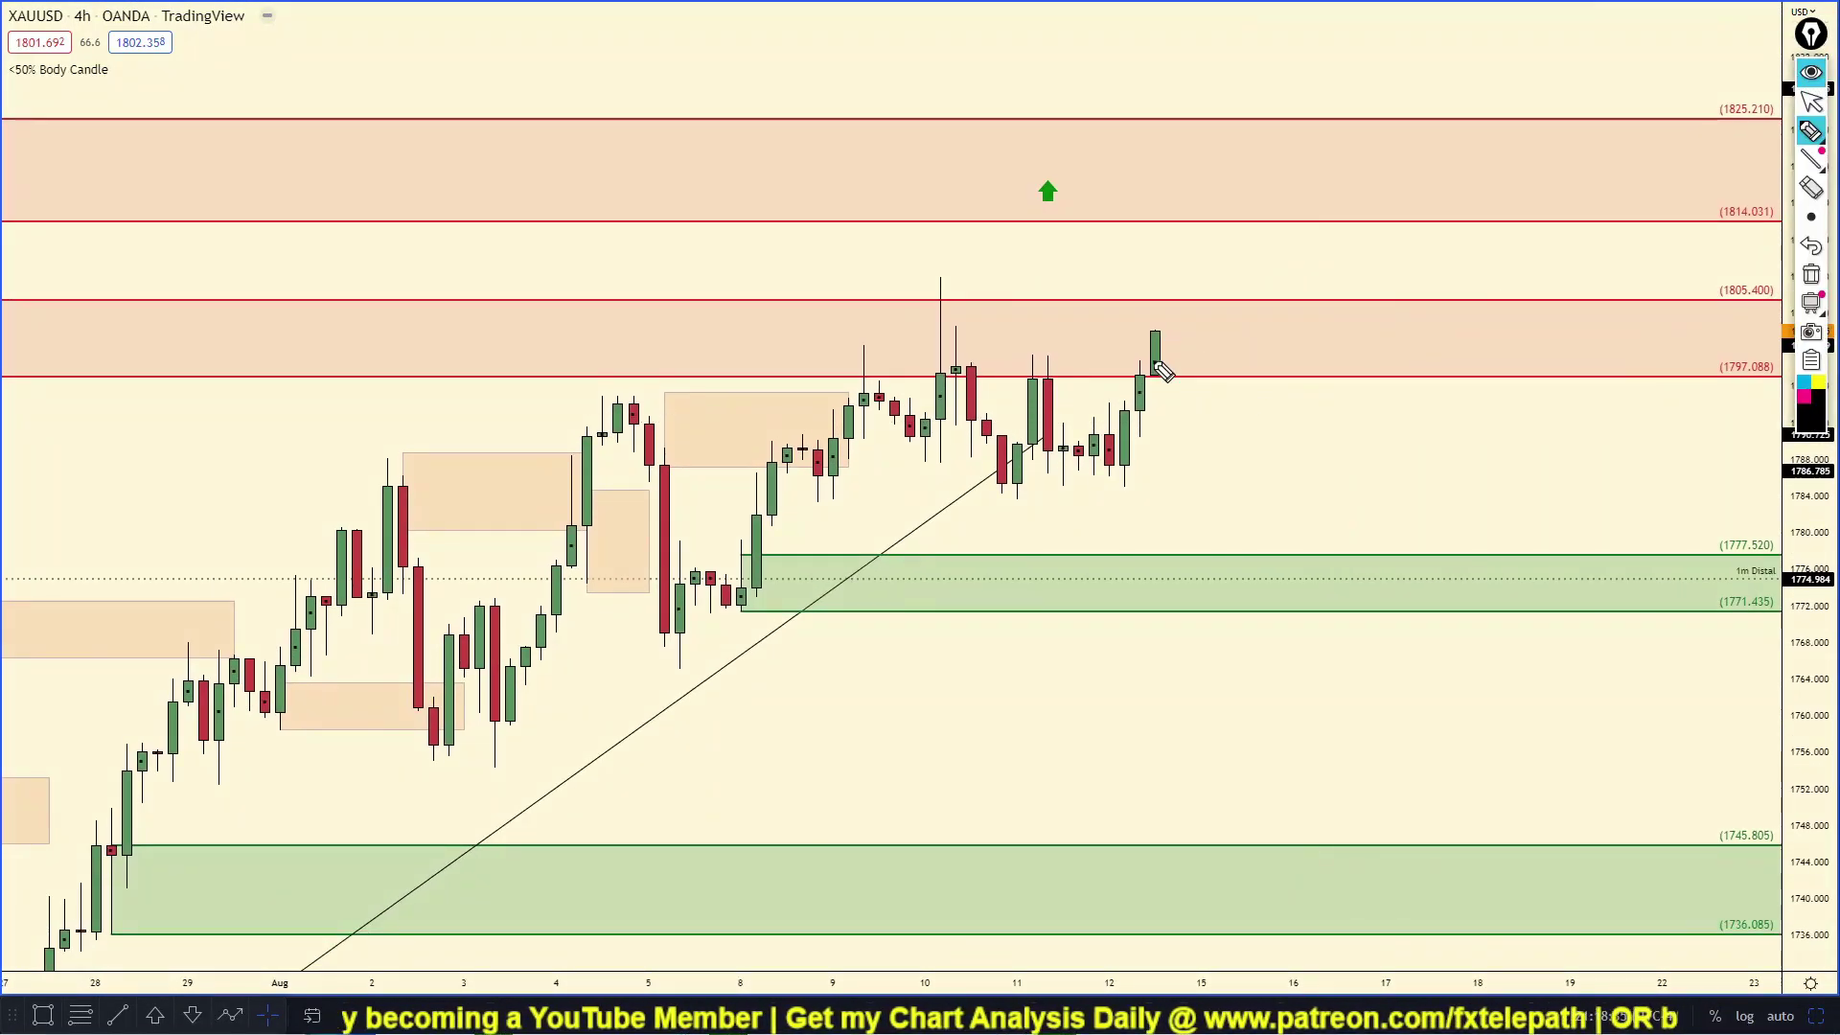
{"action": "mouse_move", "coordinate": [391, 736]}
{"action": "left_mouse_down"}
{"action": "mouse_move", "coordinate": [1006, 479]}
{"action": "mouse_move", "coordinate": [1142, 352]}
{"action": "mouse_move", "coordinate": [1179, 345]}
{"action": "mouse_move", "coordinate": [1174, 564]}
{"action": "mouse_move", "coordinate": [1227, 661]}
{"action": "left_mouse_up"}
{"action": "left_click", "coordinate": [1812, 335]}
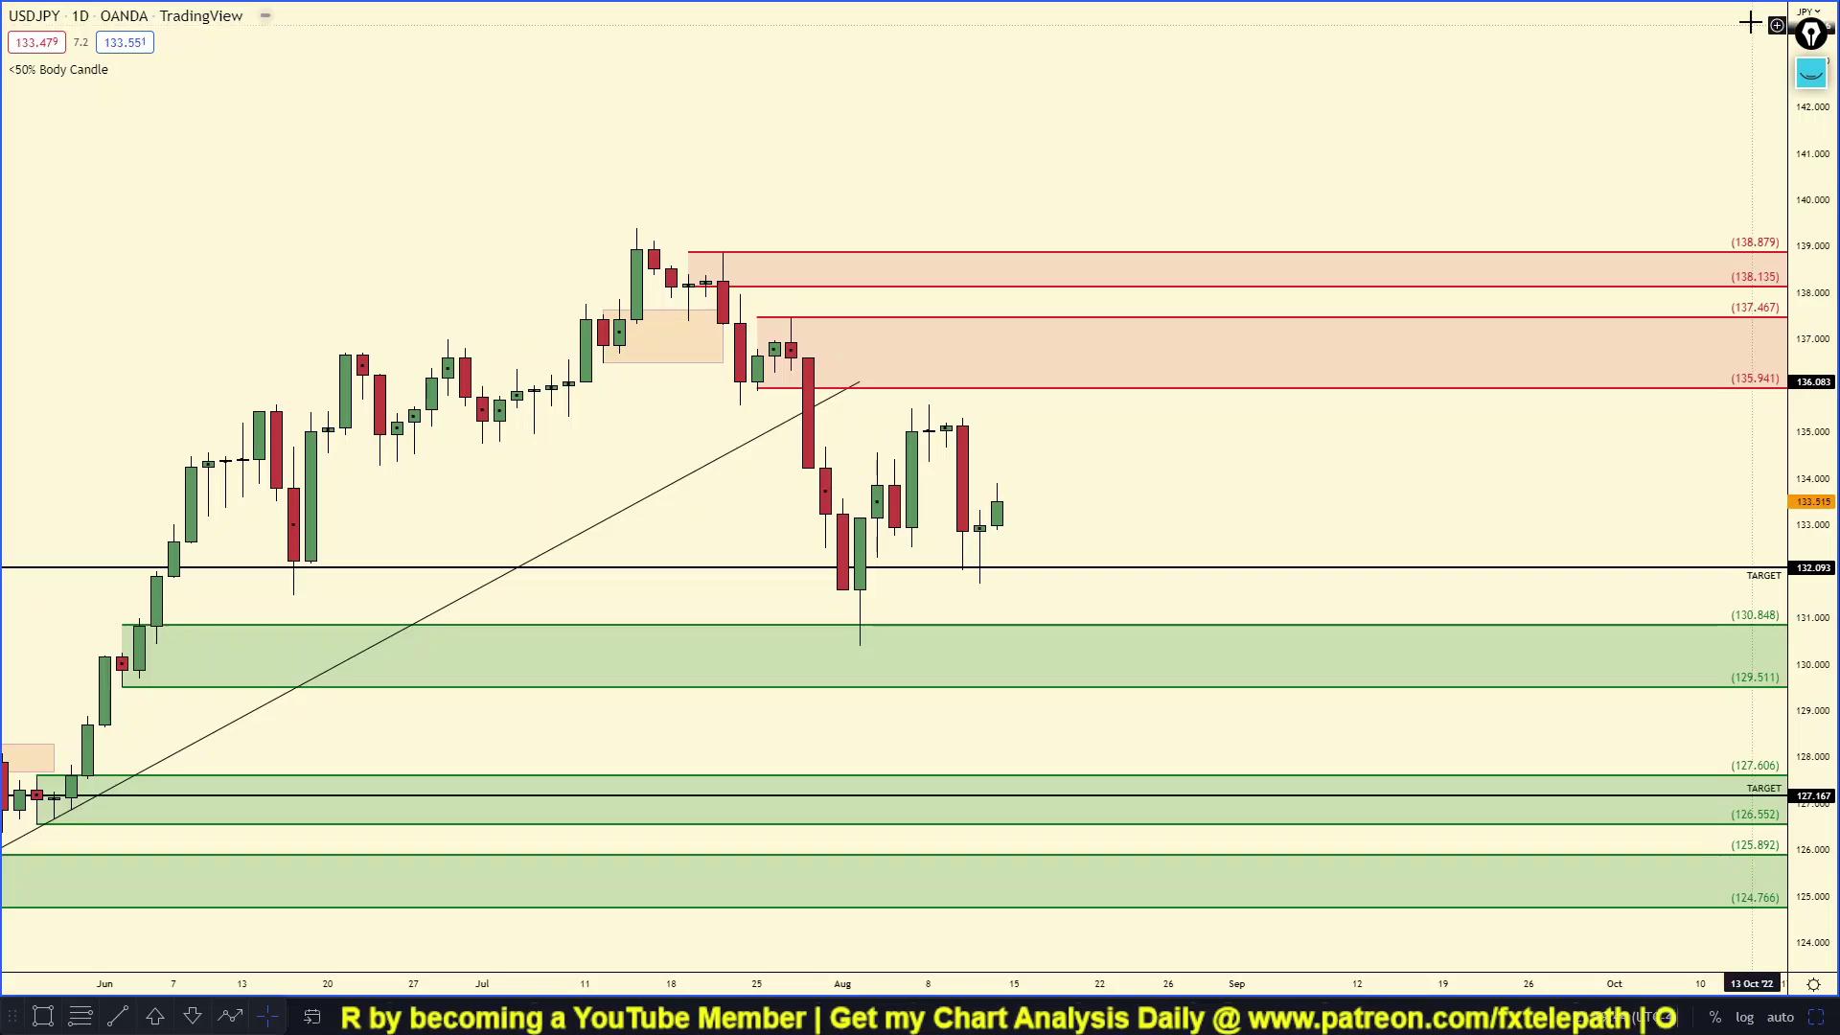
On the USDJPY daily chart, trace the July drop through the trendline, point an arrow at the 135.941–137.467 supply zone, and clear the annotations.
{"action": "left_click_drag", "start_coordinate": [1805, 402], "coordinate": [1804, 247]}
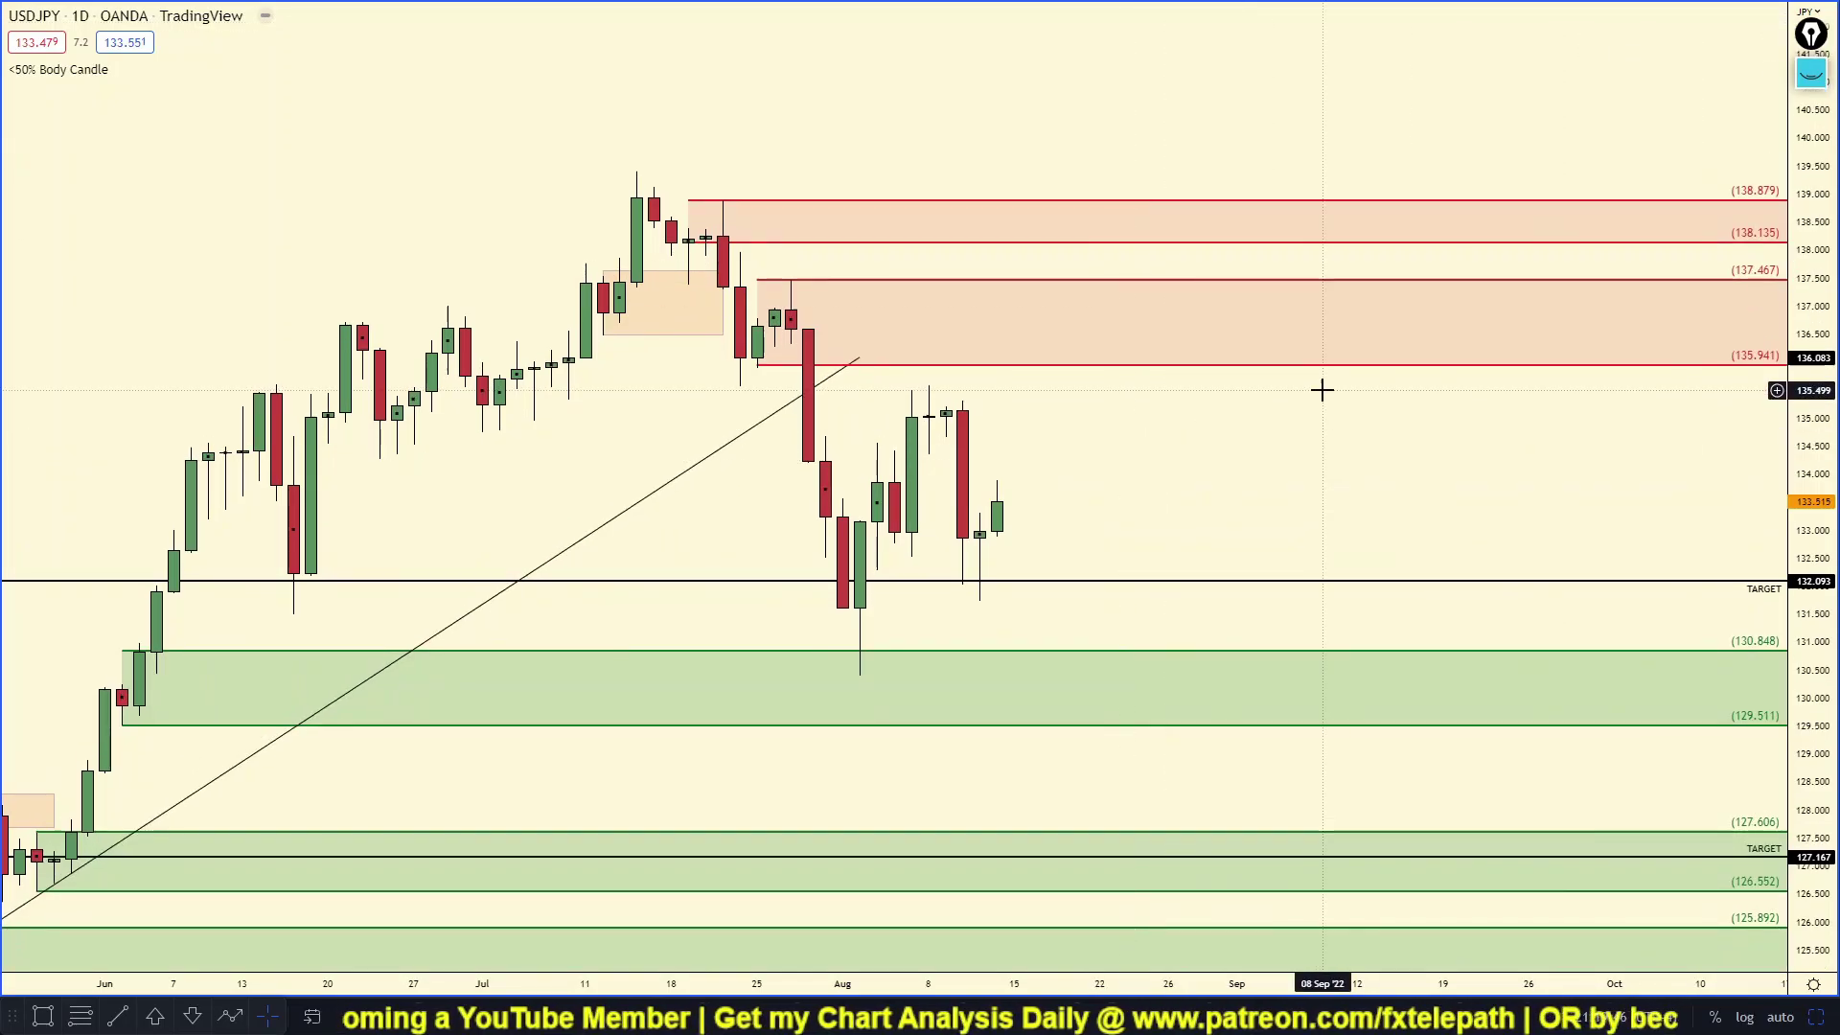
{"action": "left_click_drag", "start_coordinate": [1249, 438], "coordinate": [1273, 460]}
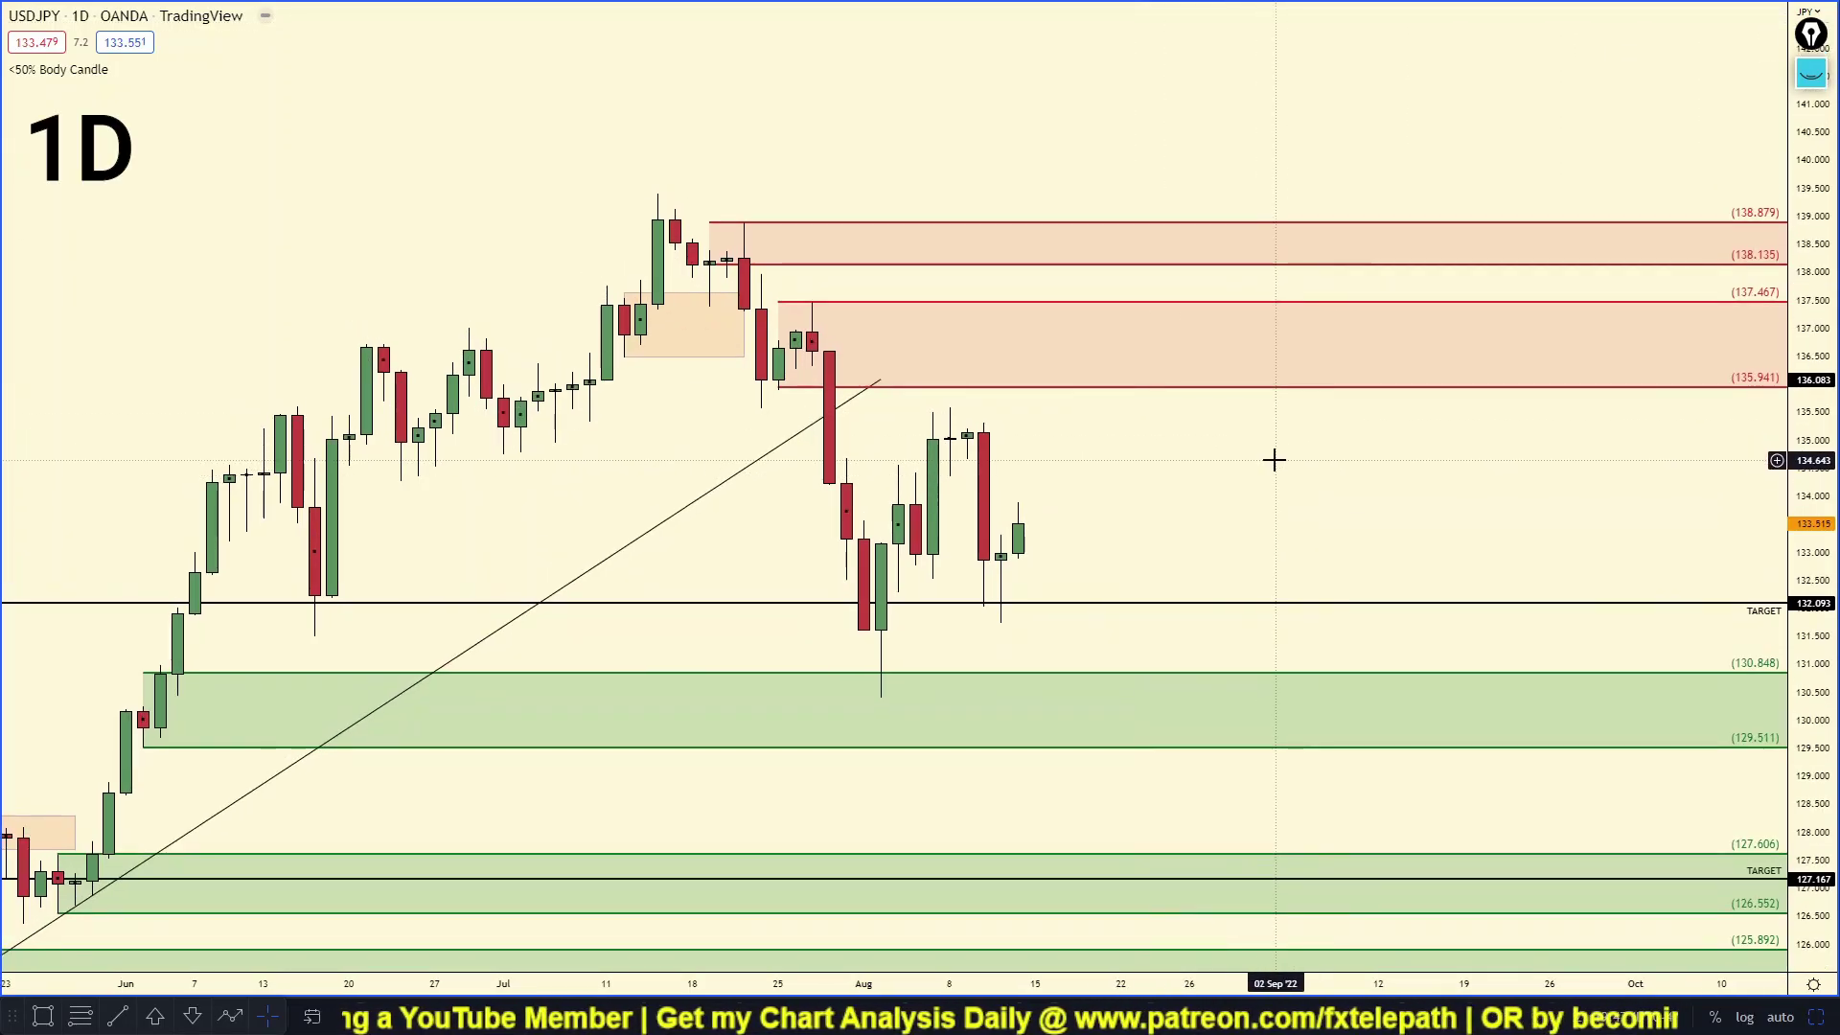
{"action": "left_click", "coordinate": [1812, 75]}
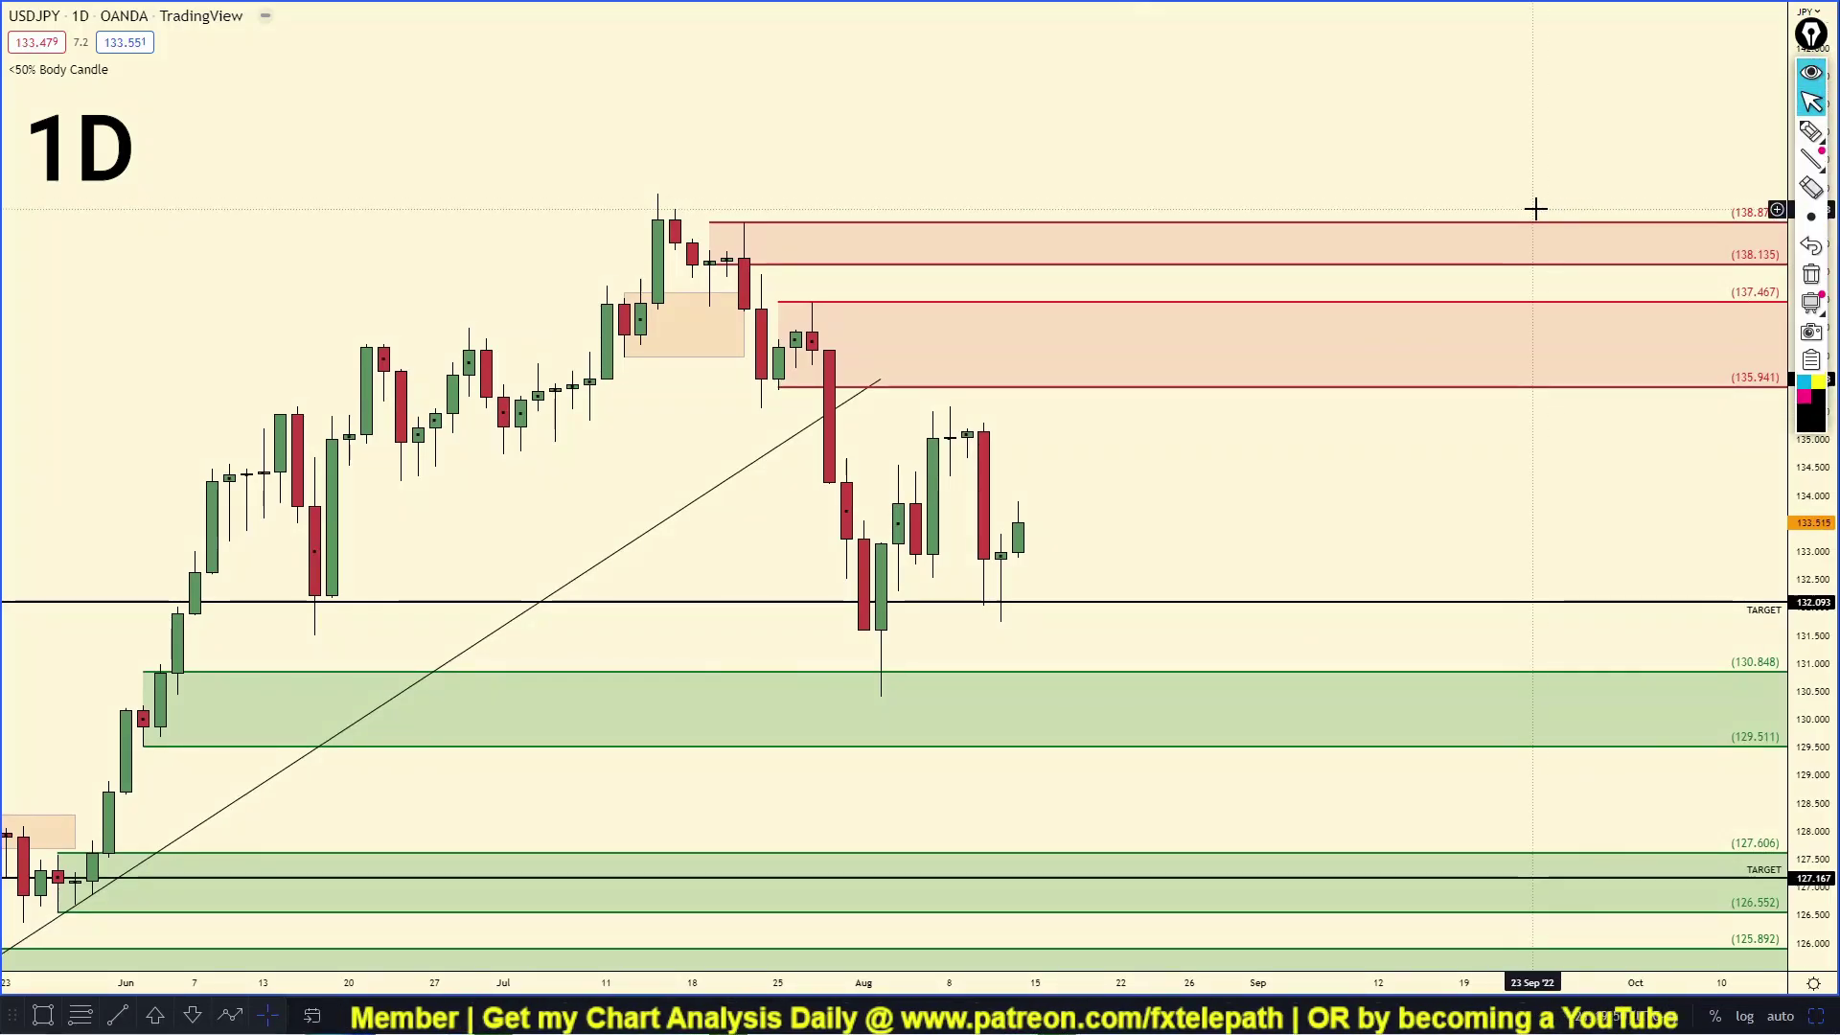
{"action": "left_click", "coordinate": [1809, 132]}
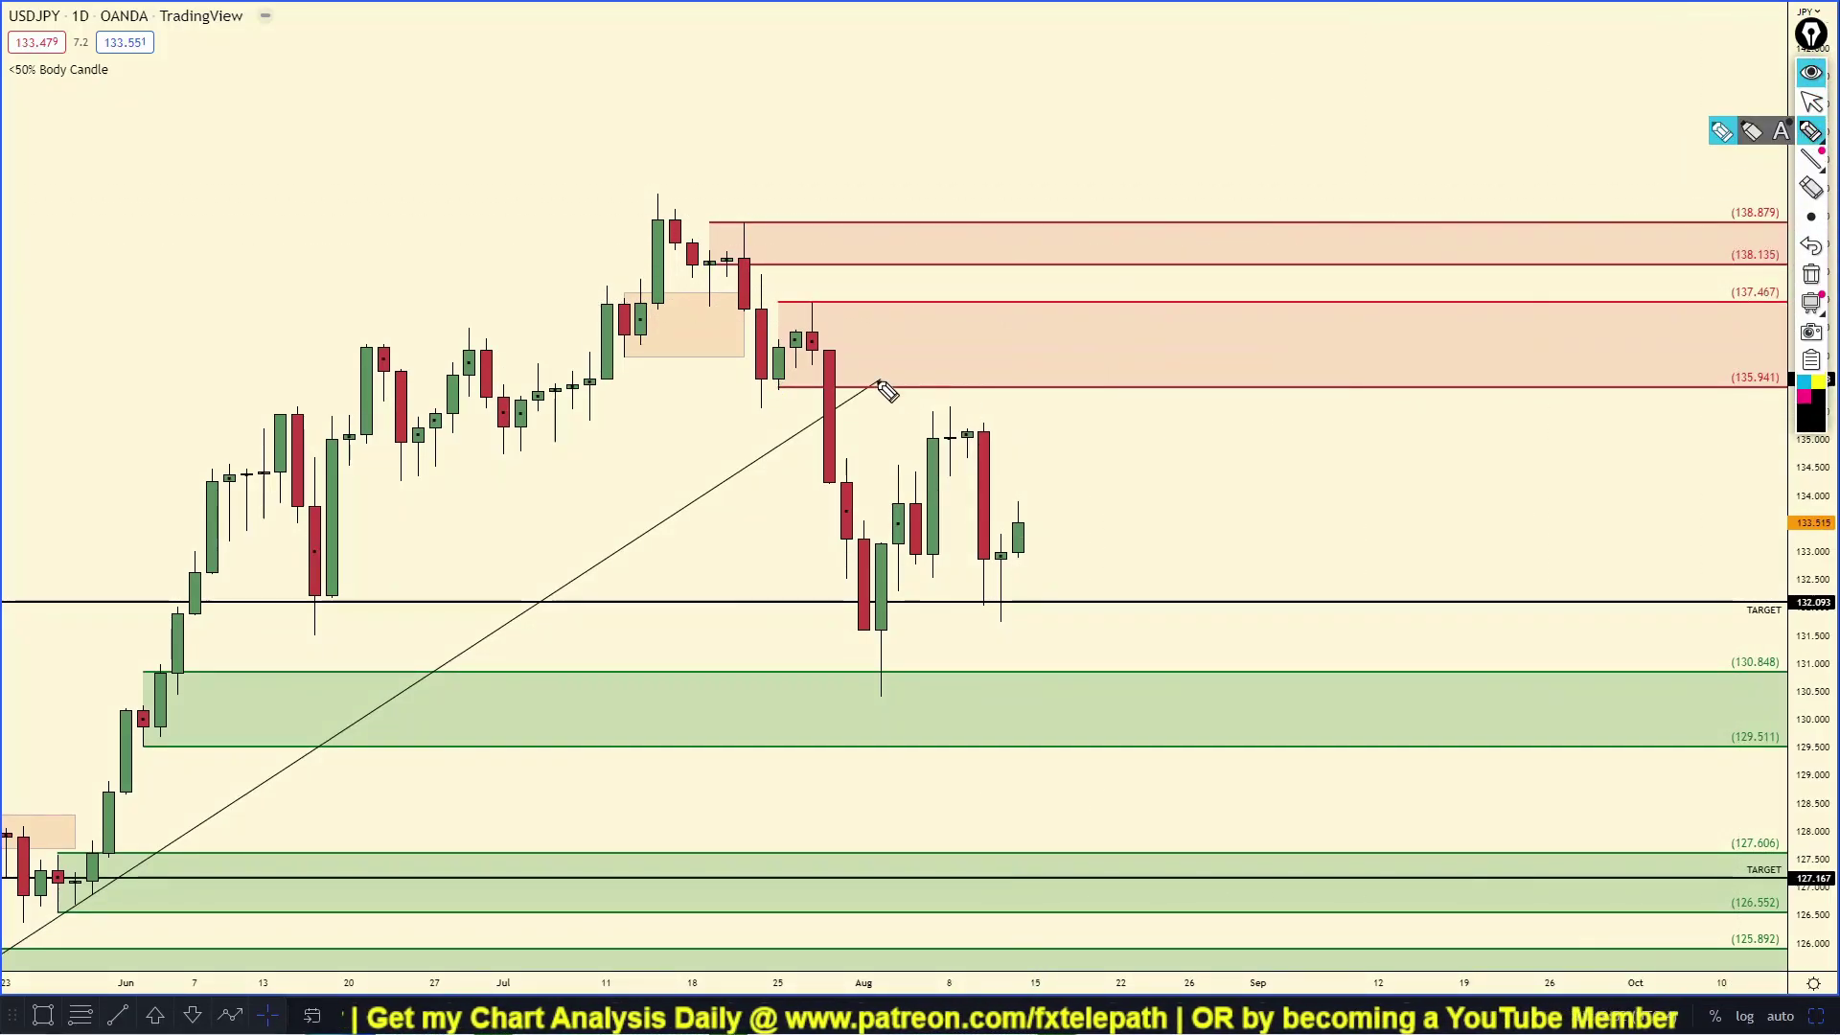
{"action": "left_click_drag", "start_coordinate": [704, 275], "coordinate": [845, 577]}
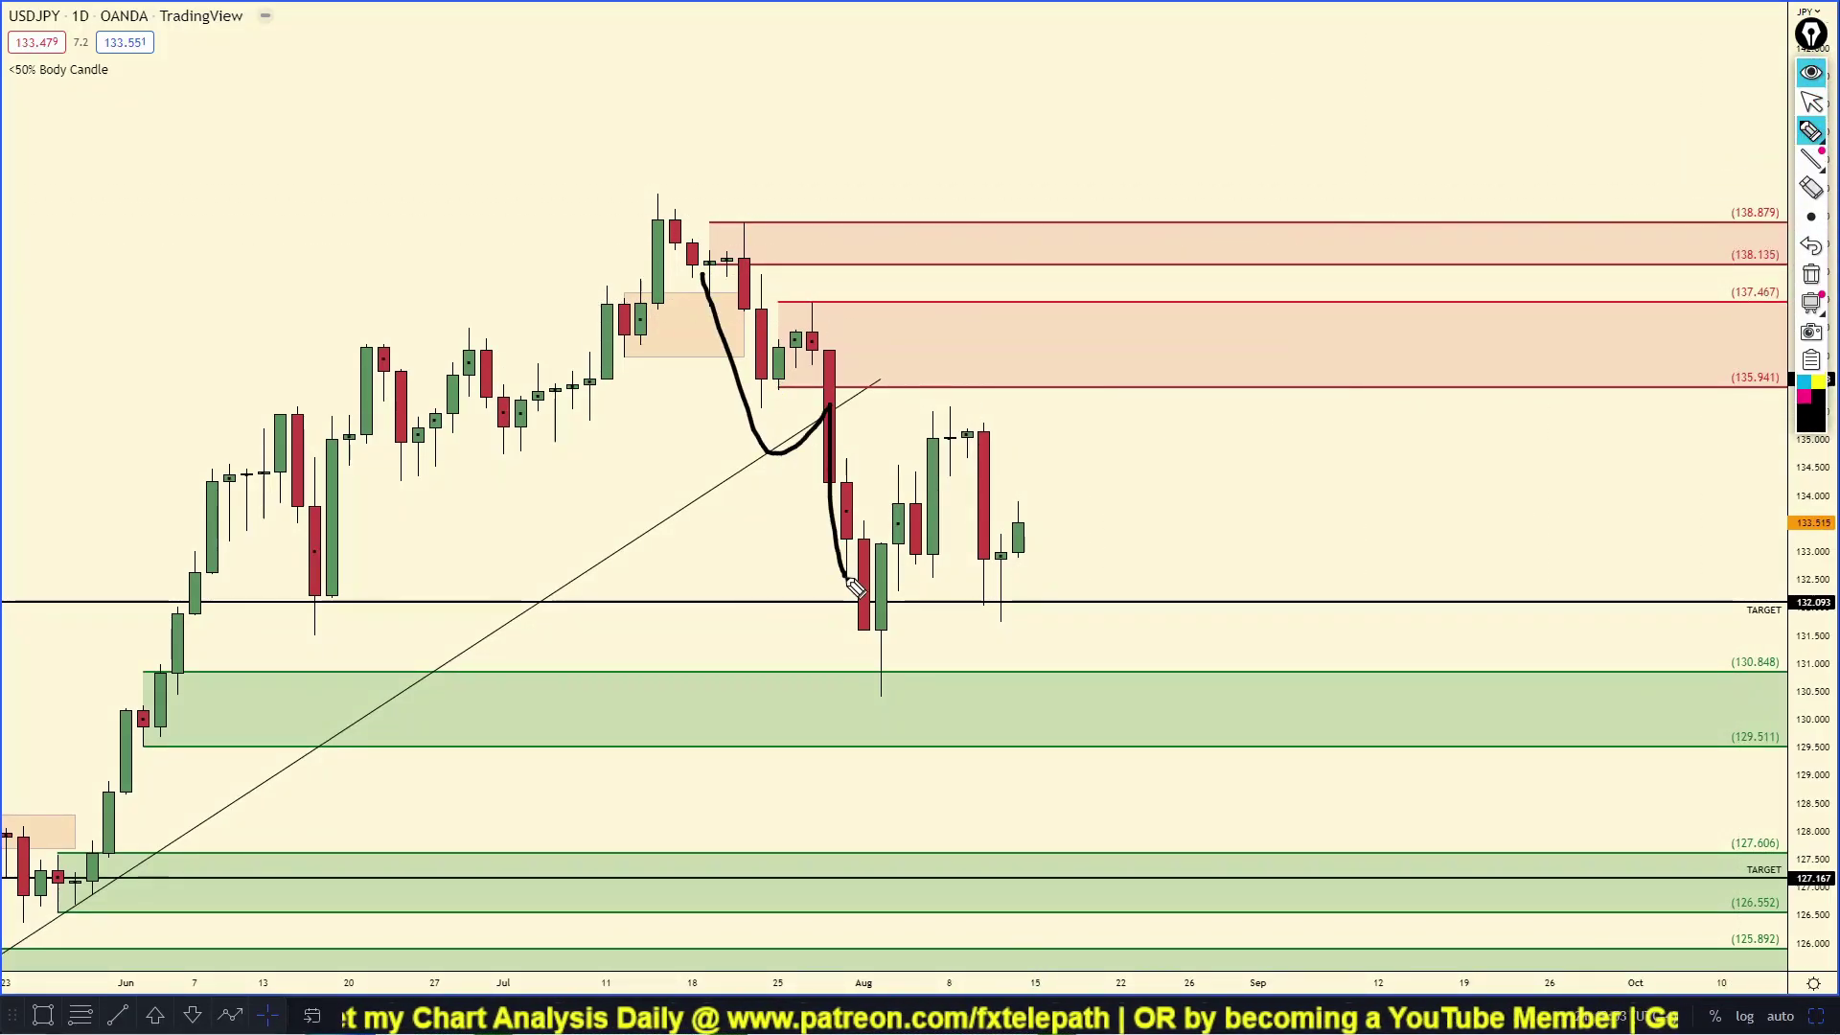
{"action": "left_click", "coordinate": [1808, 276]}
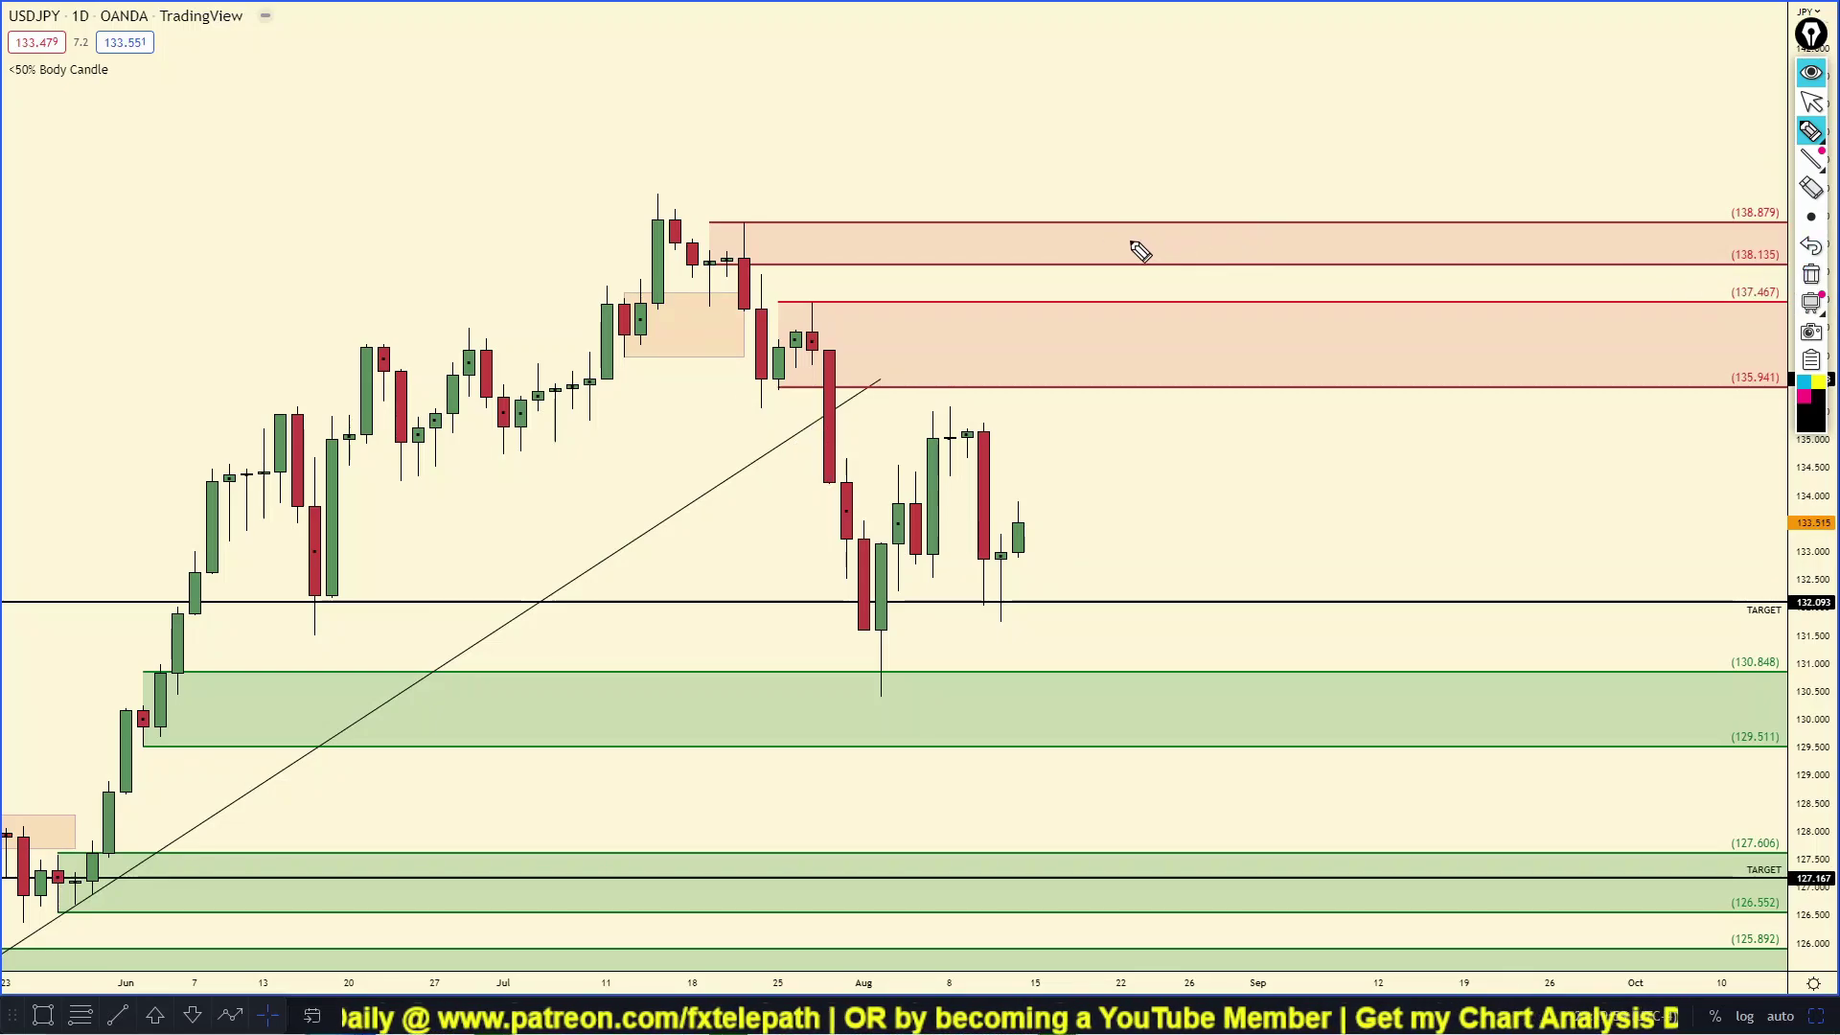
{"action": "mouse_move", "coordinate": [1084, 178]}
{"action": "left_mouse_down"}
{"action": "mouse_move", "coordinate": [1030, 110]}
{"action": "mouse_move", "coordinate": [869, 374]}
{"action": "mouse_move", "coordinate": [888, 376]}
{"action": "left_mouse_up"}
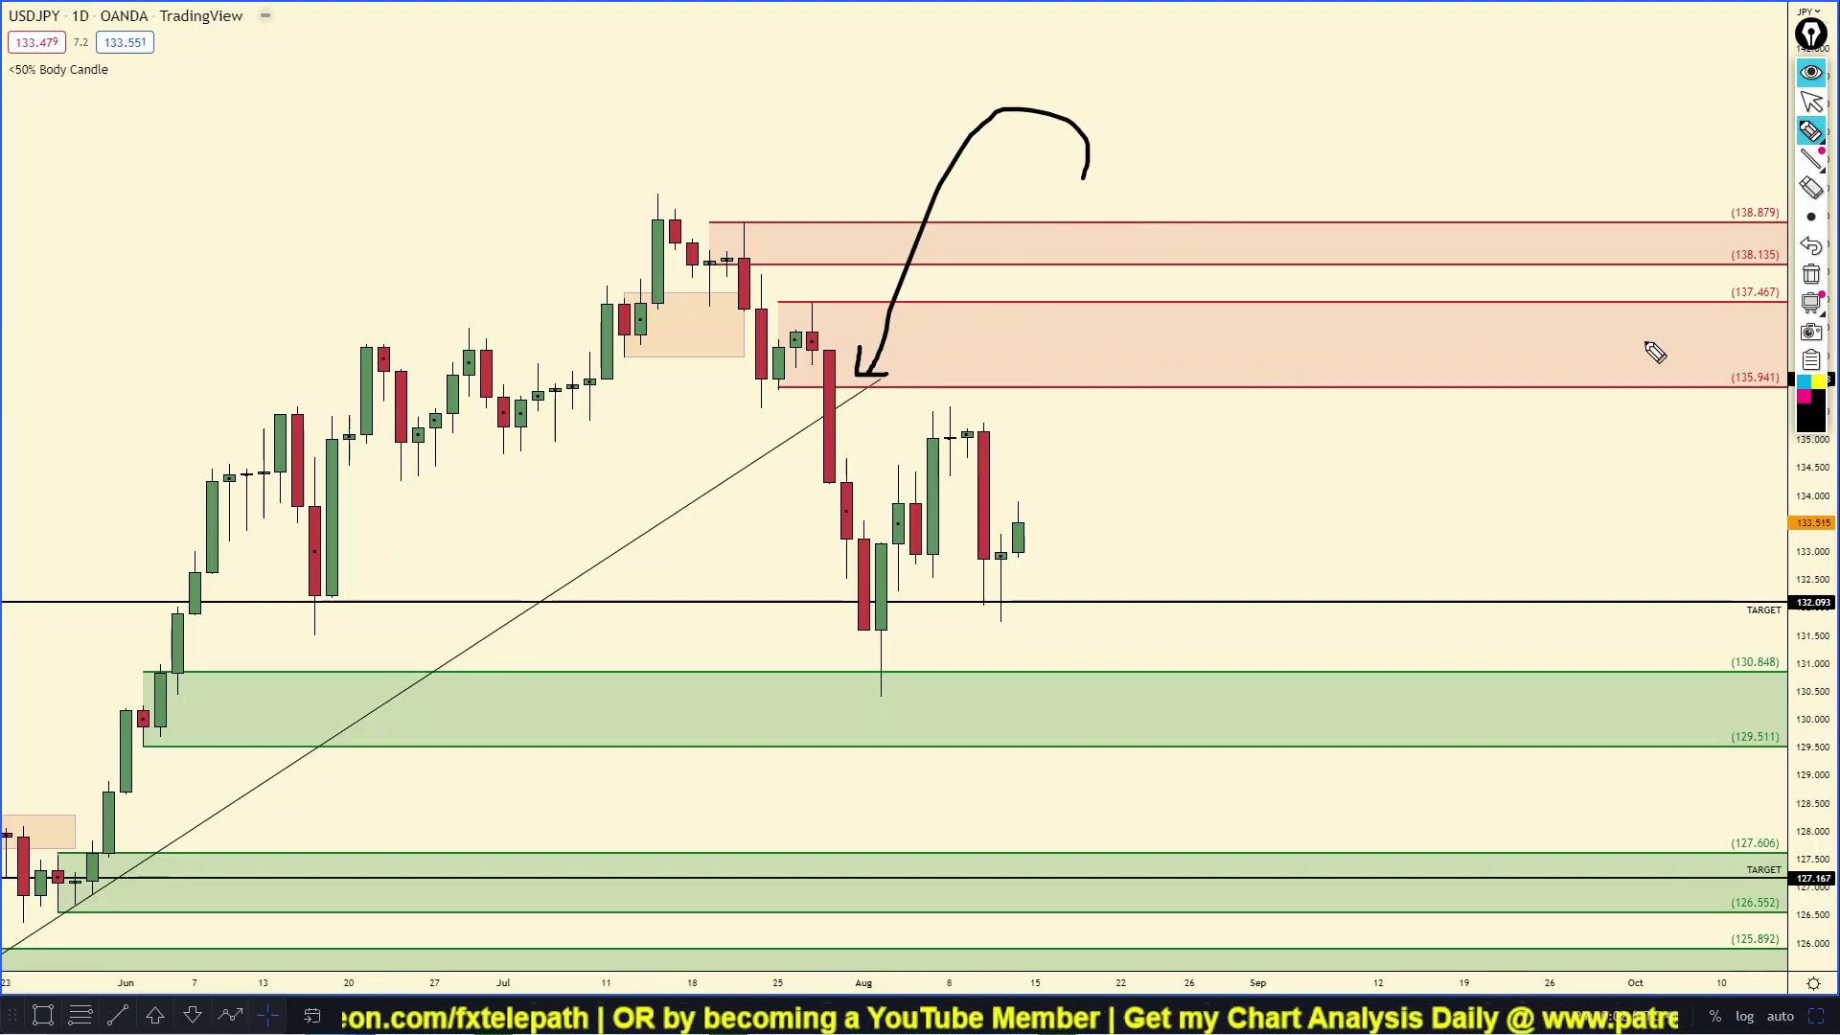
{"action": "left_click", "coordinate": [1811, 275]}
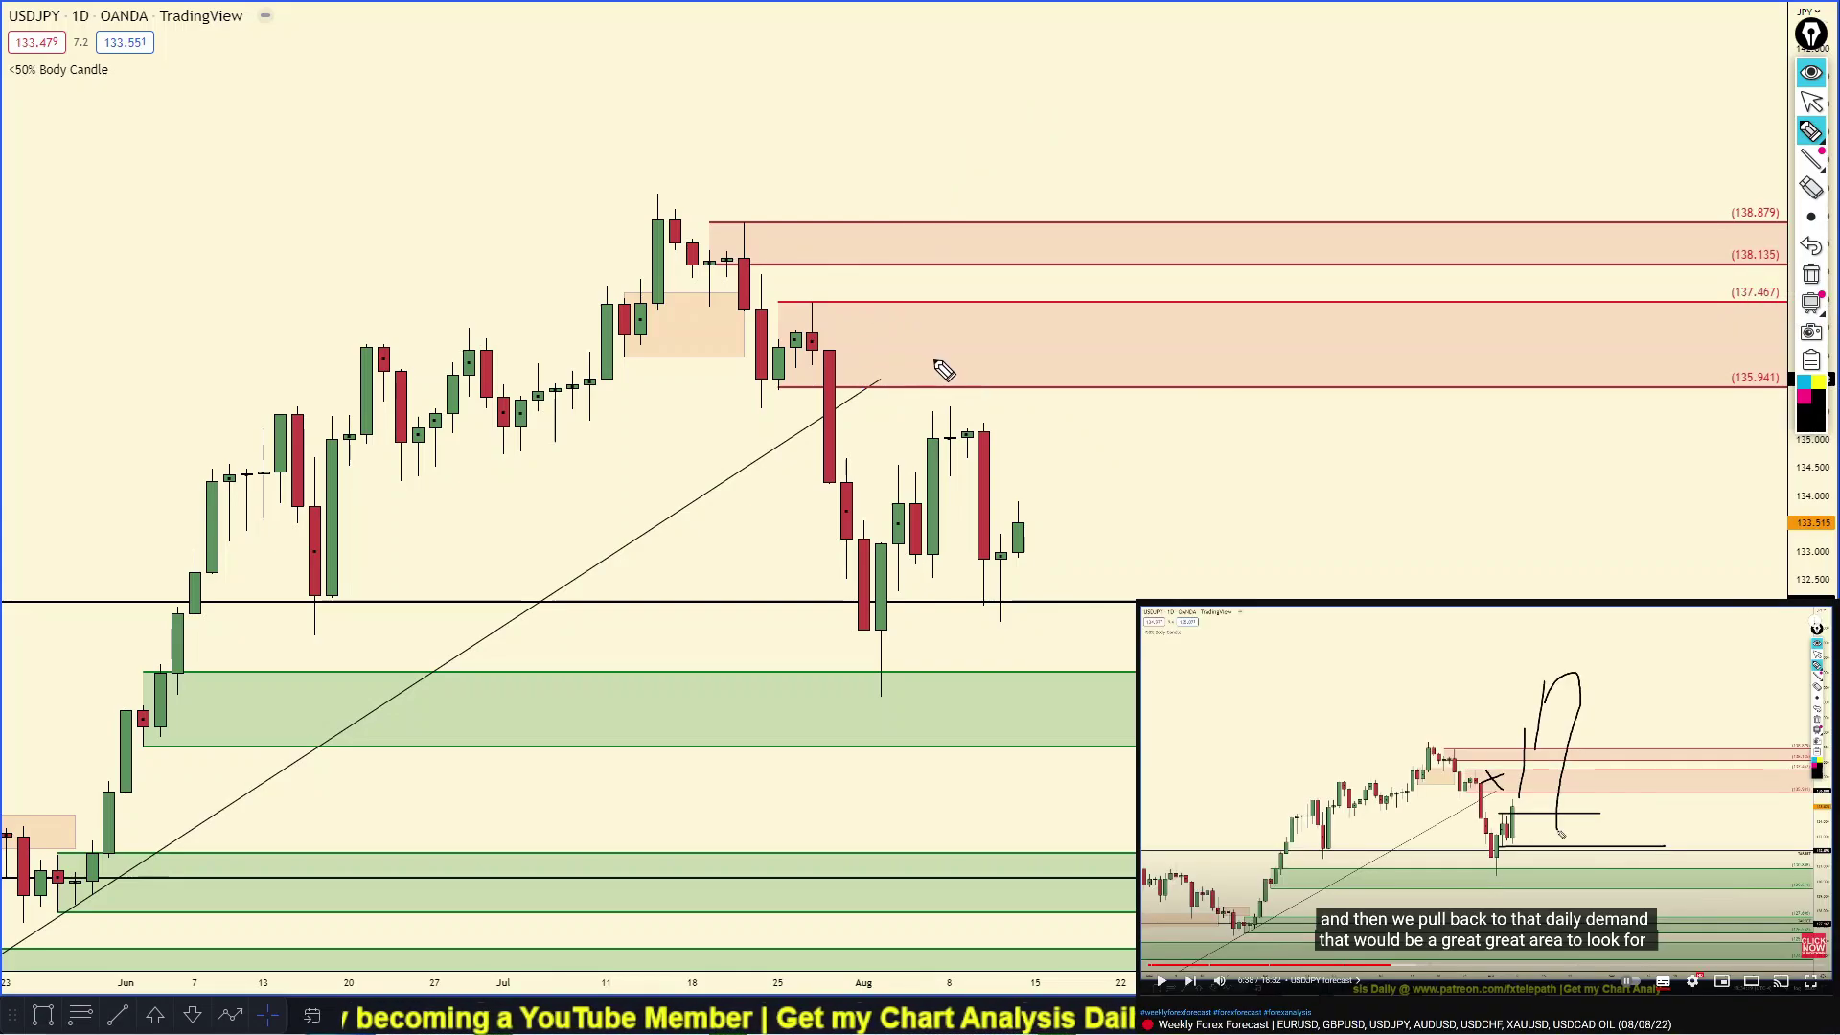
Sketch a USDJPY rally above both supply zones with a pullback into a two-line base and a renewed rise, and clear the annotations.
{"action": "mouse_move", "coordinate": [1017, 489]}
{"action": "left_mouse_down"}
{"action": "mouse_move", "coordinate": [1016, 401]}
{"action": "mouse_move", "coordinate": [1209, 88]}
{"action": "mouse_move", "coordinate": [1206, 55]}
{"action": "left_mouse_up"}
{"action": "left_click_drag", "start_coordinate": [1019, 328], "coordinate": [1280, 337]}
{"action": "left_click_drag", "start_coordinate": [1022, 367], "coordinate": [1211, 367]}
{"action": "mouse_move", "coordinate": [1145, 200]}
{"action": "left_mouse_down"}
{"action": "mouse_move", "coordinate": [1191, 154]}
{"action": "mouse_move", "coordinate": [1401, 46]}
{"action": "left_mouse_up"}
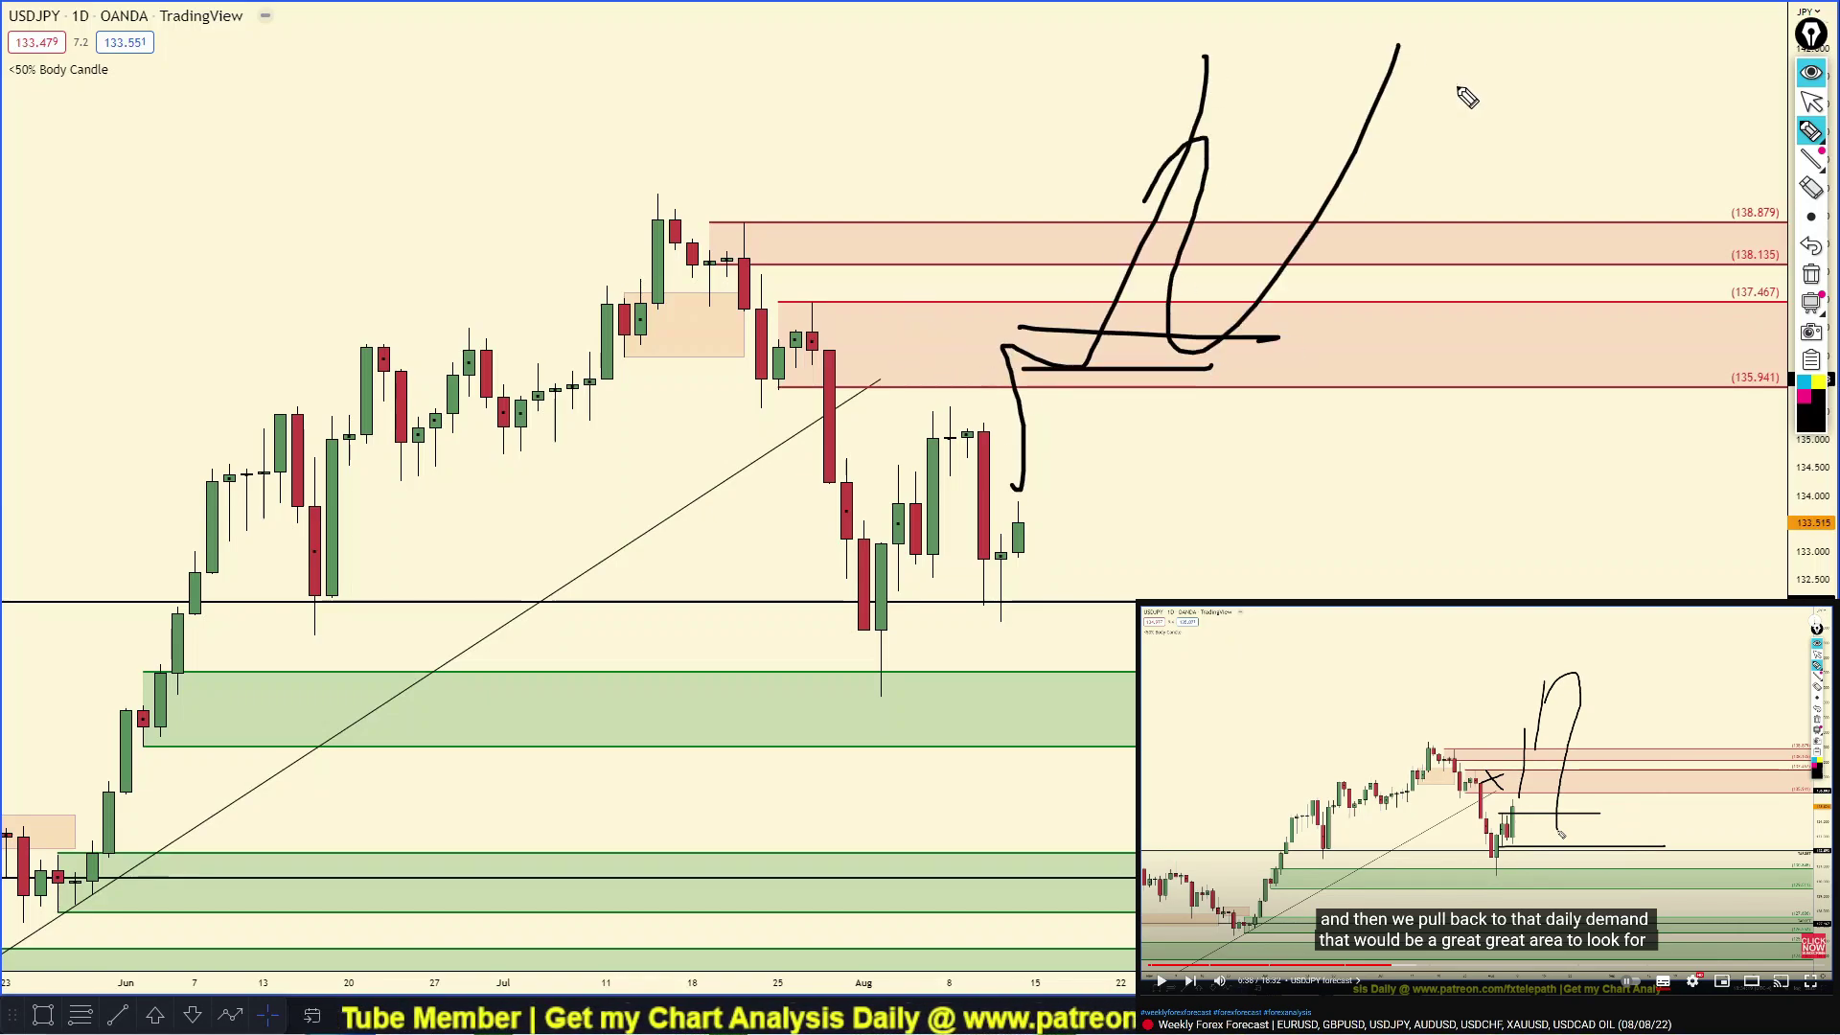
{"action": "left_click", "coordinate": [1810, 275]}
Mark the August USDJPY candles below the 135.941 level, add a short stroke across the supply zones, and clear the annotations.
{"action": "mouse_move", "coordinate": [984, 394]}
{"action": "left_mouse_down"}
{"action": "mouse_move", "coordinate": [954, 449]}
{"action": "mouse_move", "coordinate": [976, 420]}
{"action": "left_mouse_up"}
{"action": "mouse_move", "coordinate": [915, 476]}
{"action": "left_mouse_down"}
{"action": "mouse_move", "coordinate": [973, 438]}
{"action": "mouse_move", "coordinate": [1006, 561]}
{"action": "left_mouse_up"}
{"action": "left_click", "coordinate": [1811, 275]}
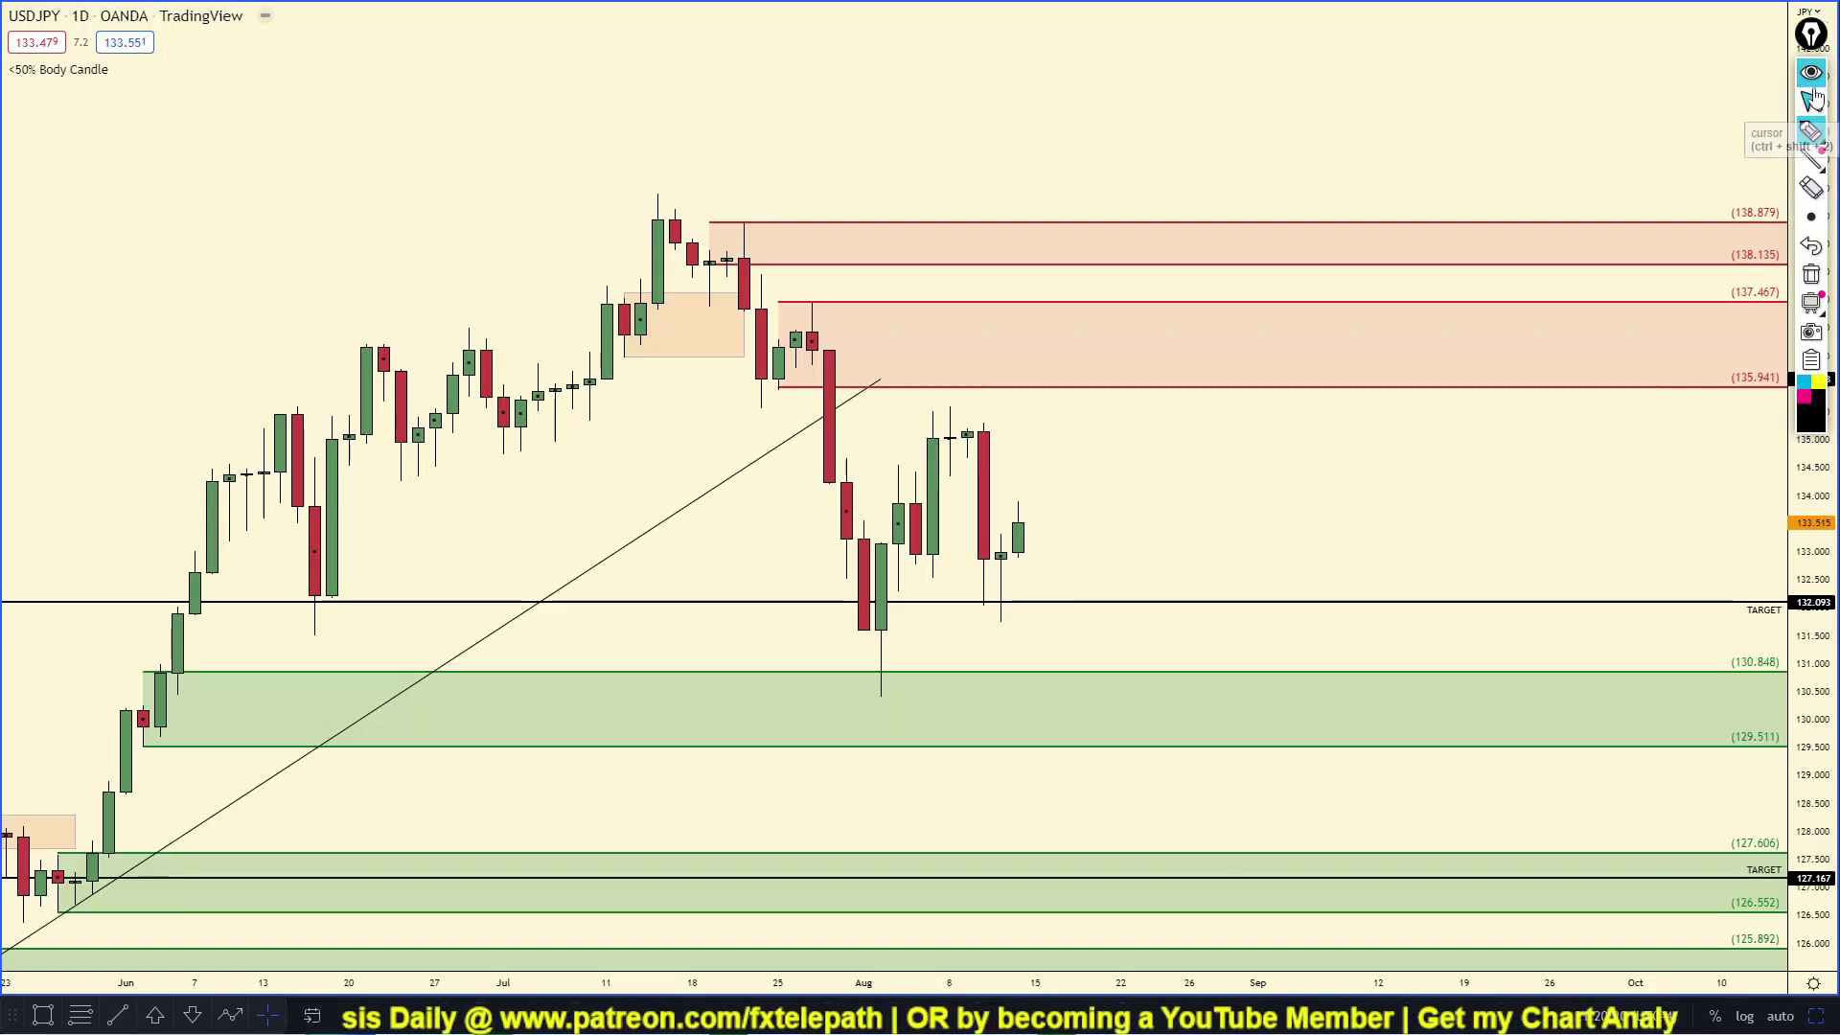
{"action": "mouse_move", "coordinate": [880, 201]}
{"action": "left_mouse_down"}
{"action": "mouse_move", "coordinate": [928, 203]}
{"action": "mouse_move", "coordinate": [883, 307]}
{"action": "mouse_move", "coordinate": [905, 321]}
{"action": "left_mouse_up"}
{"action": "left_click", "coordinate": [1810, 275]}
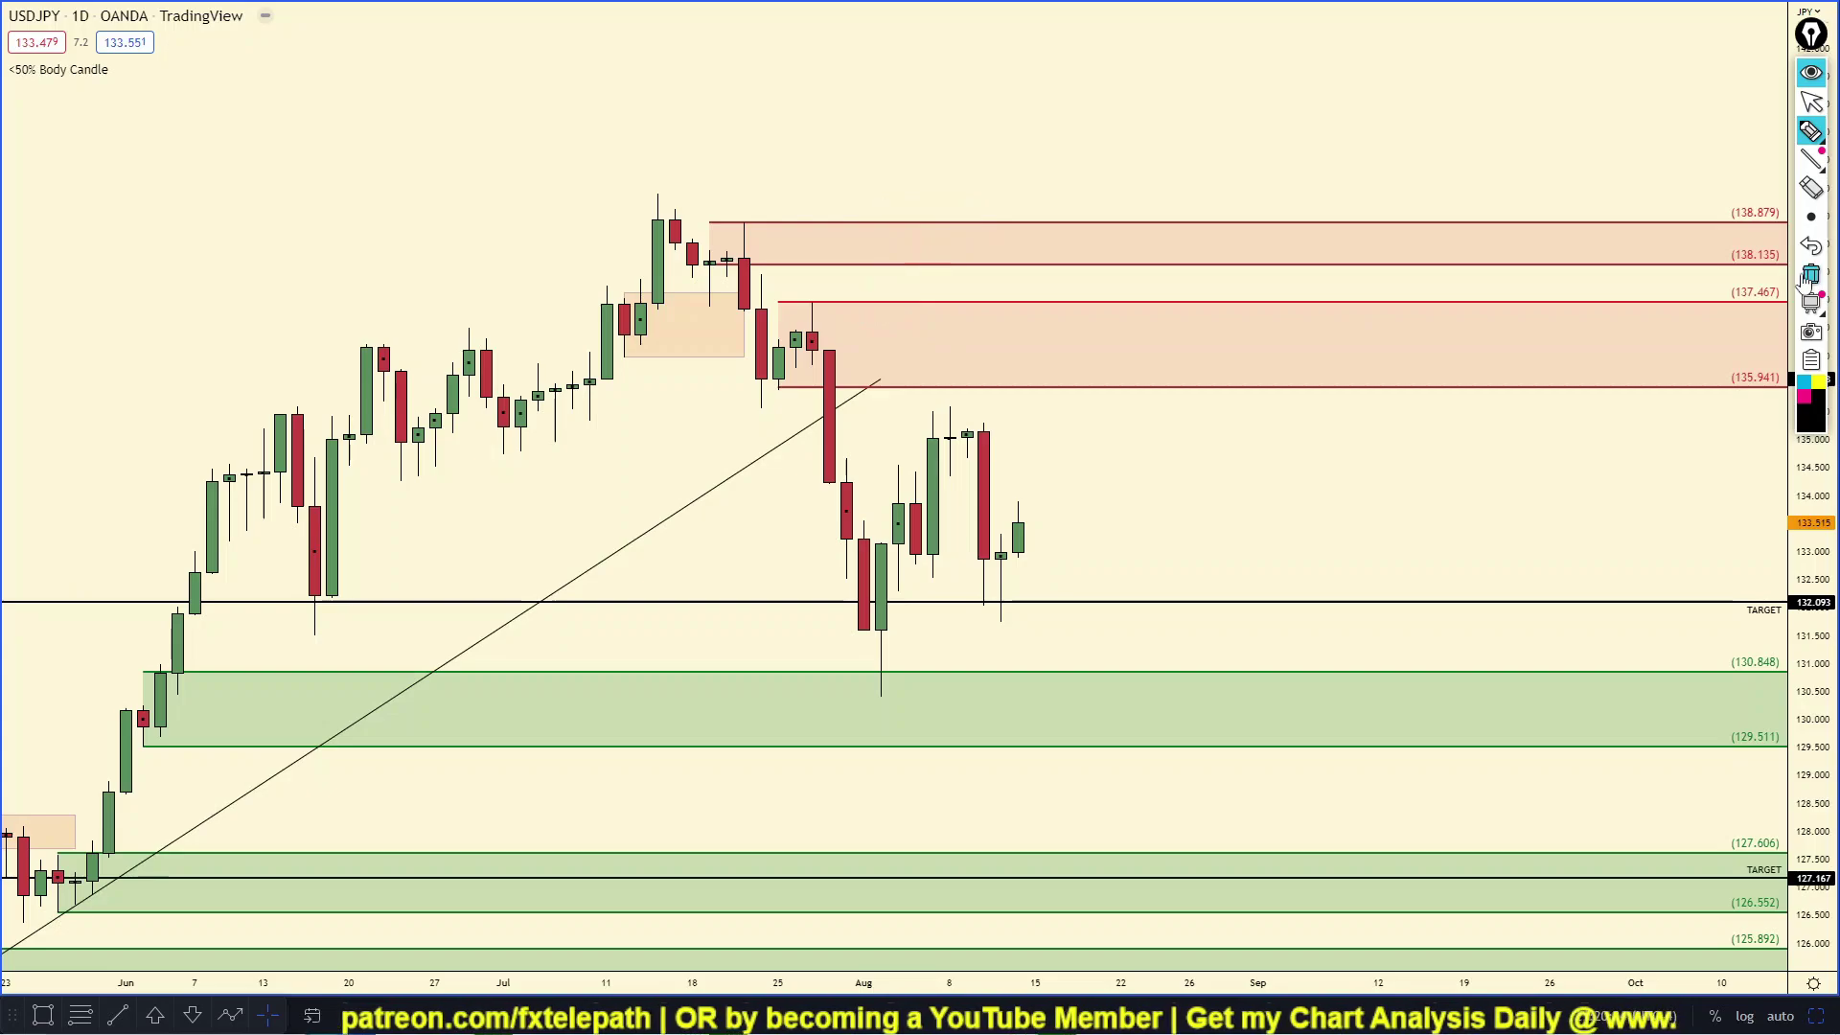
On the enlarged USDJPY weekly chart, sketch a drop from the latest candle to the 128.299 level and a short curve across the August candles.
{"action": "left_click", "coordinate": [1810, 72]}
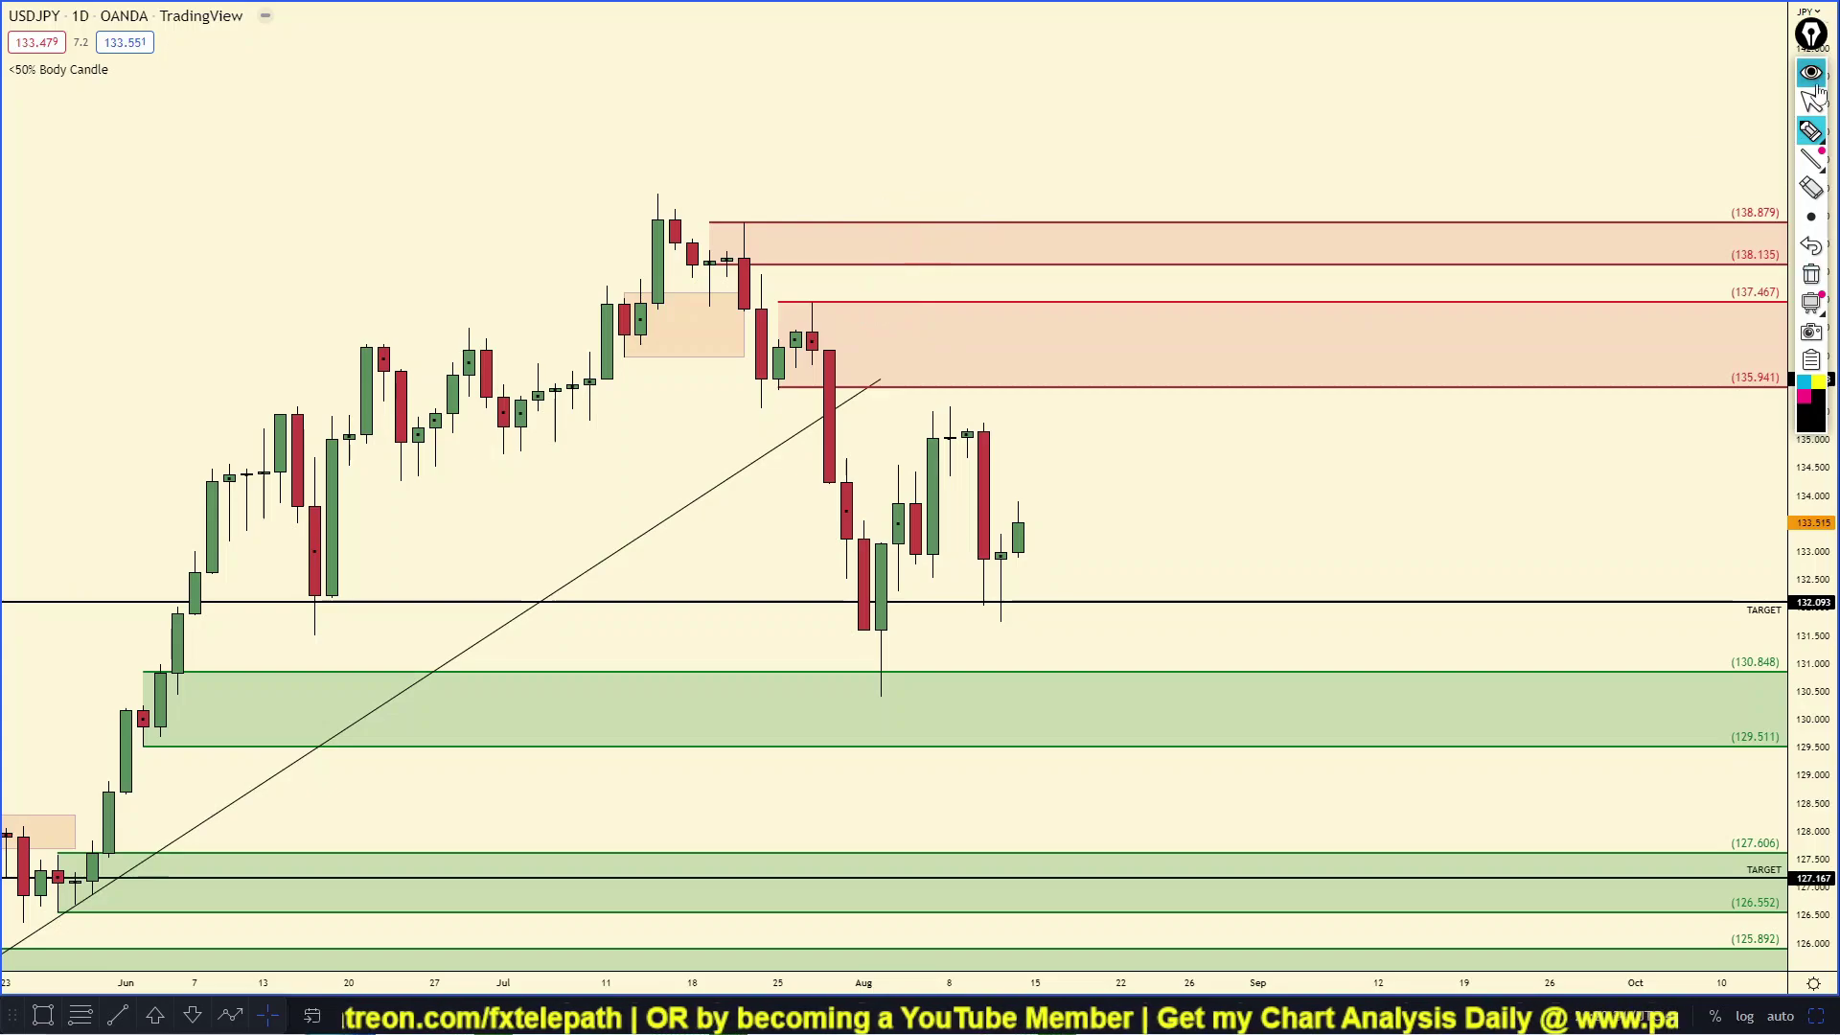
{"action": "left_click", "coordinate": [1818, 1018]}
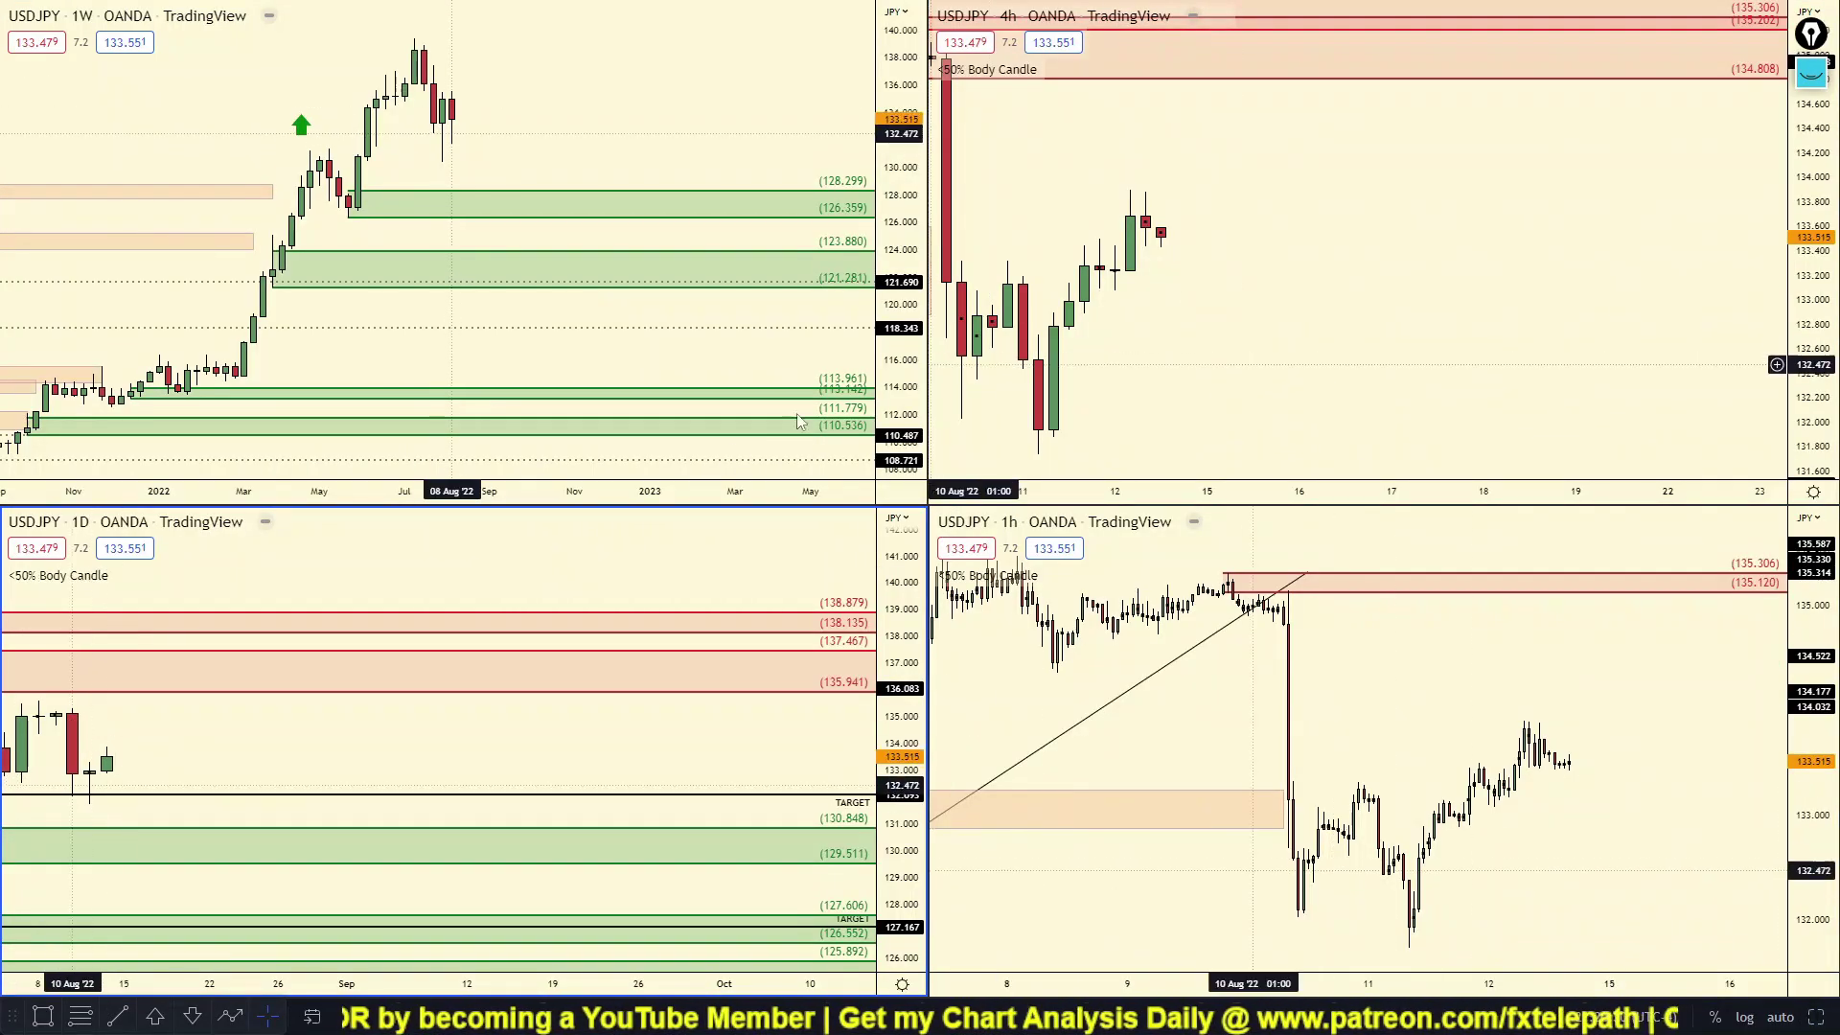
{"action": "key", "text": "alt+Return"}
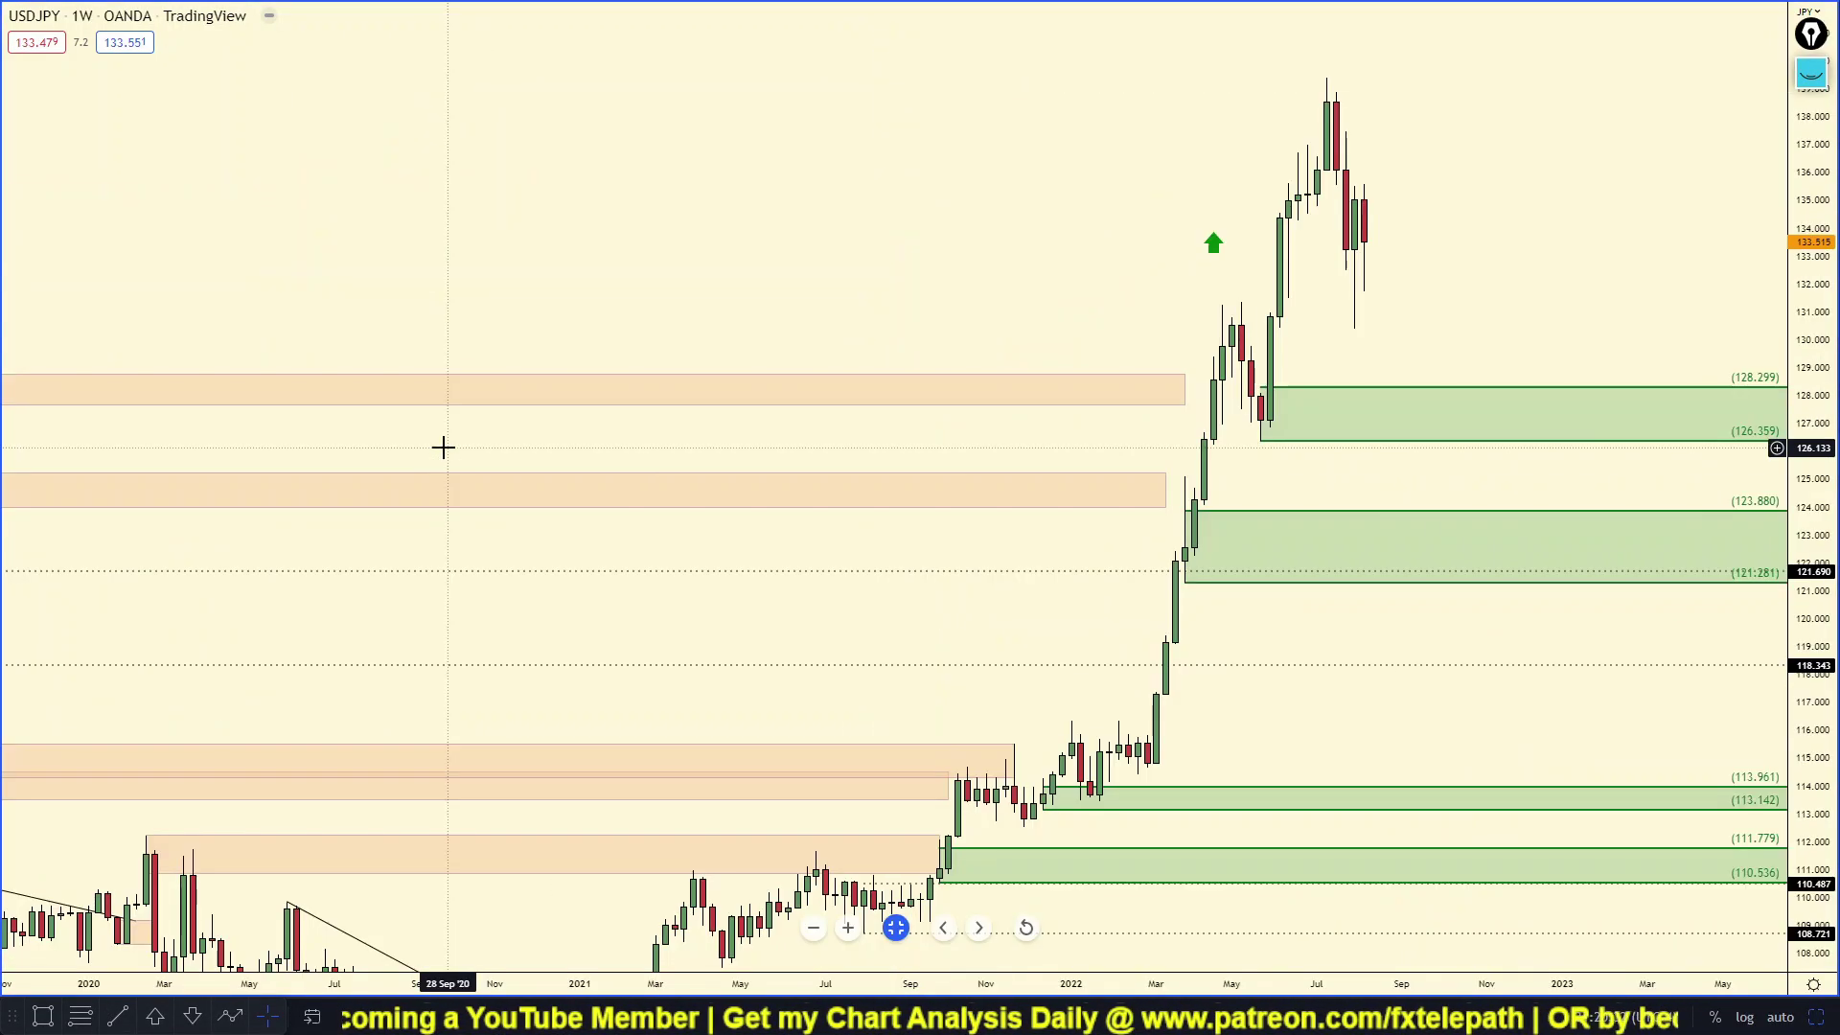
{"action": "left_click_drag", "start_coordinate": [1796, 456], "coordinate": [1796, 483]}
{"action": "left_click_drag", "start_coordinate": [1261, 334], "coordinate": [1261, 418]}
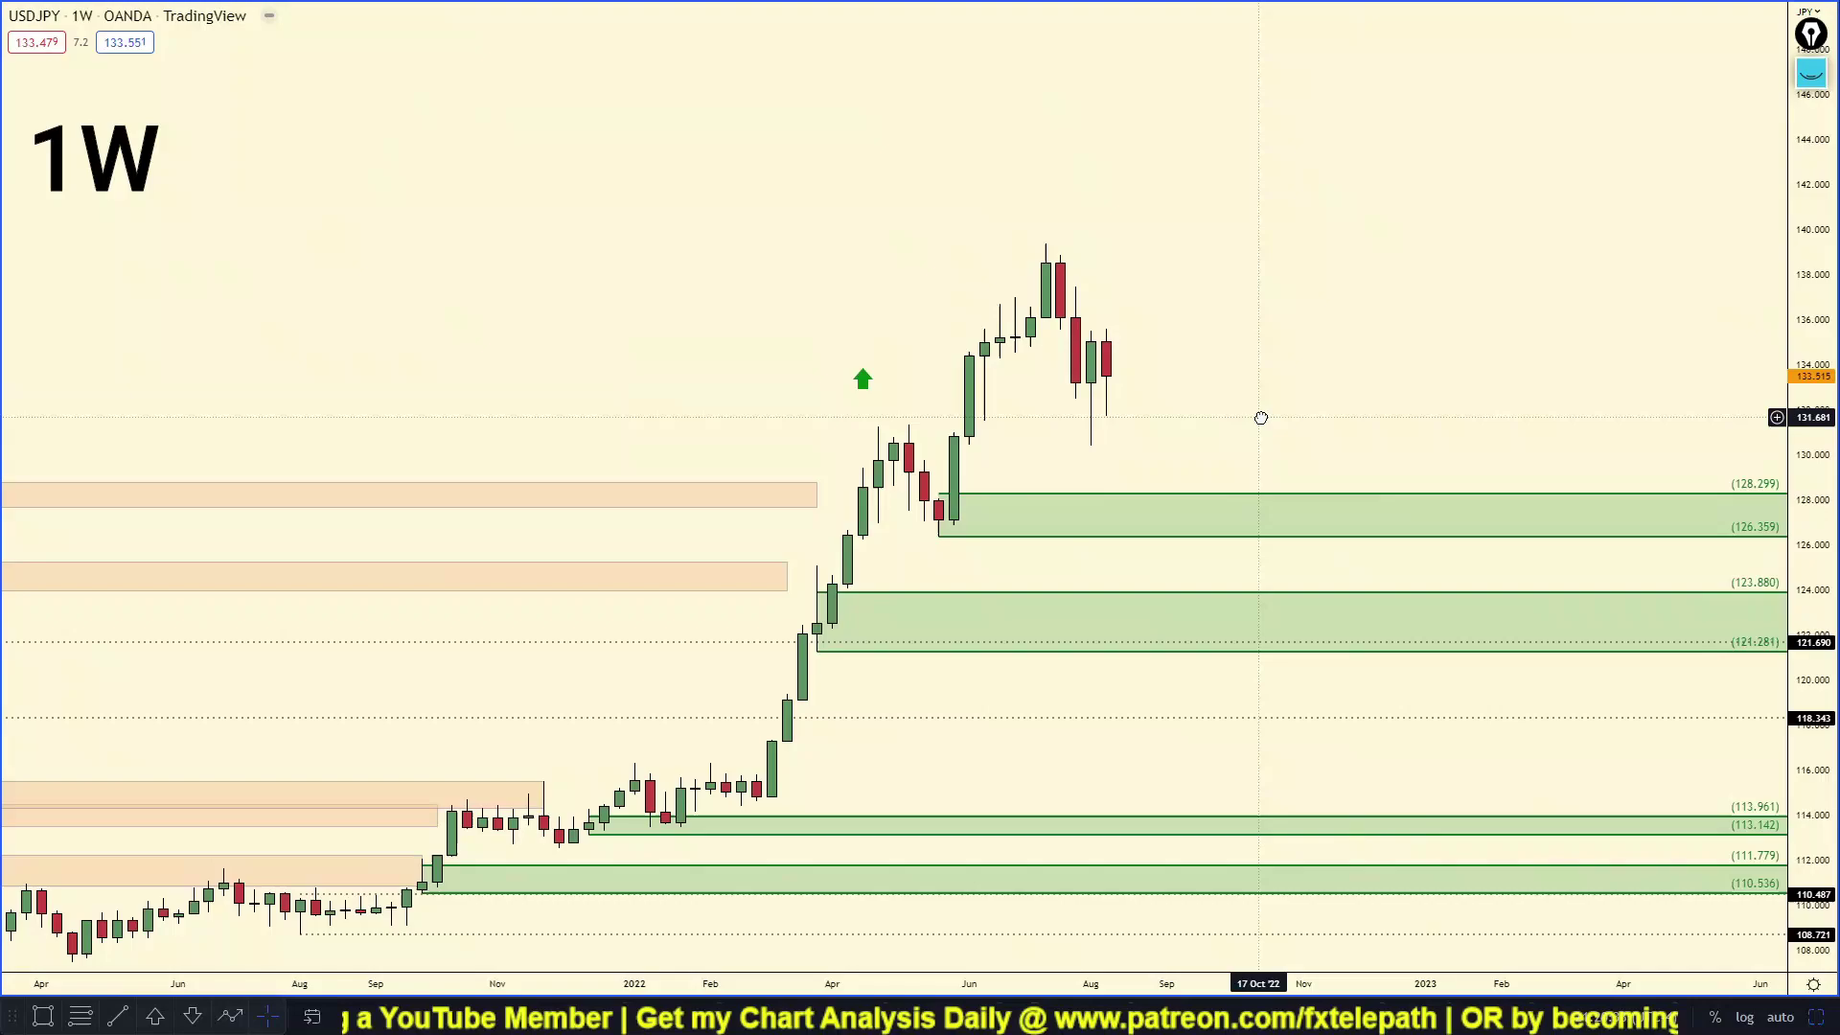
{"action": "left_click", "coordinate": [1810, 73]}
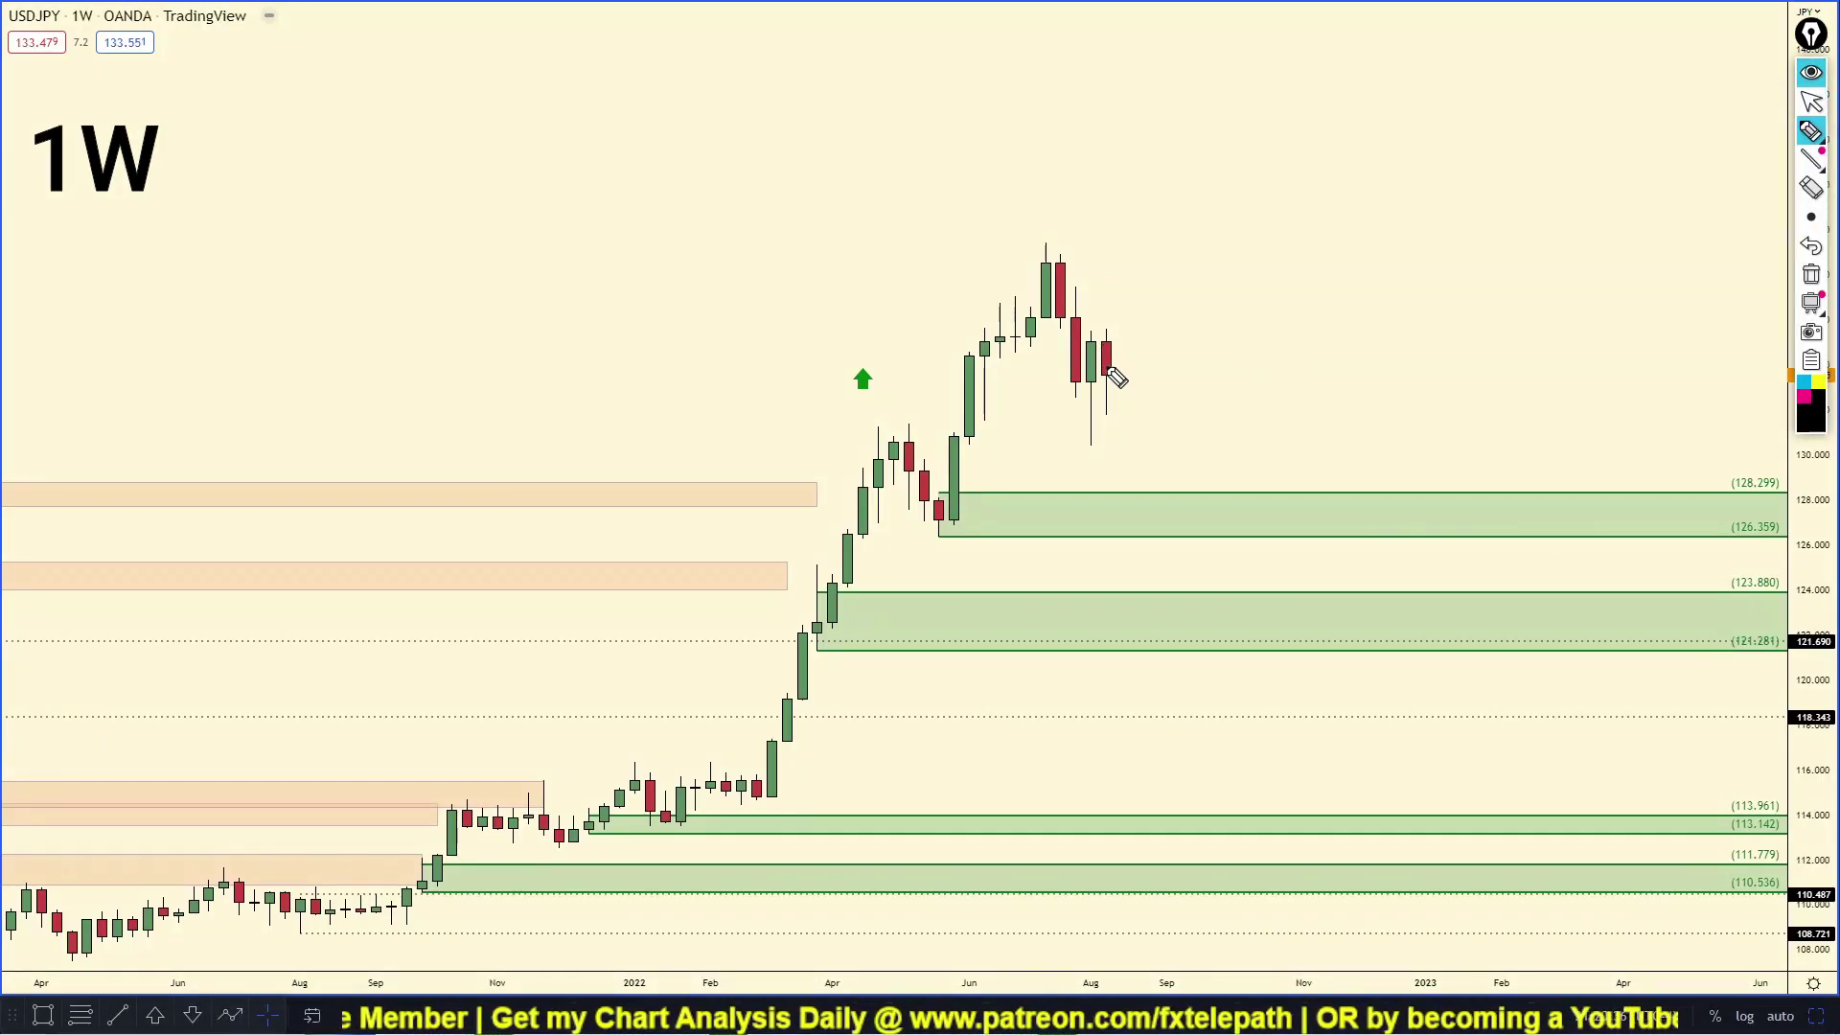
{"action": "left_click_drag", "start_coordinate": [1112, 370], "coordinate": [1175, 368]}
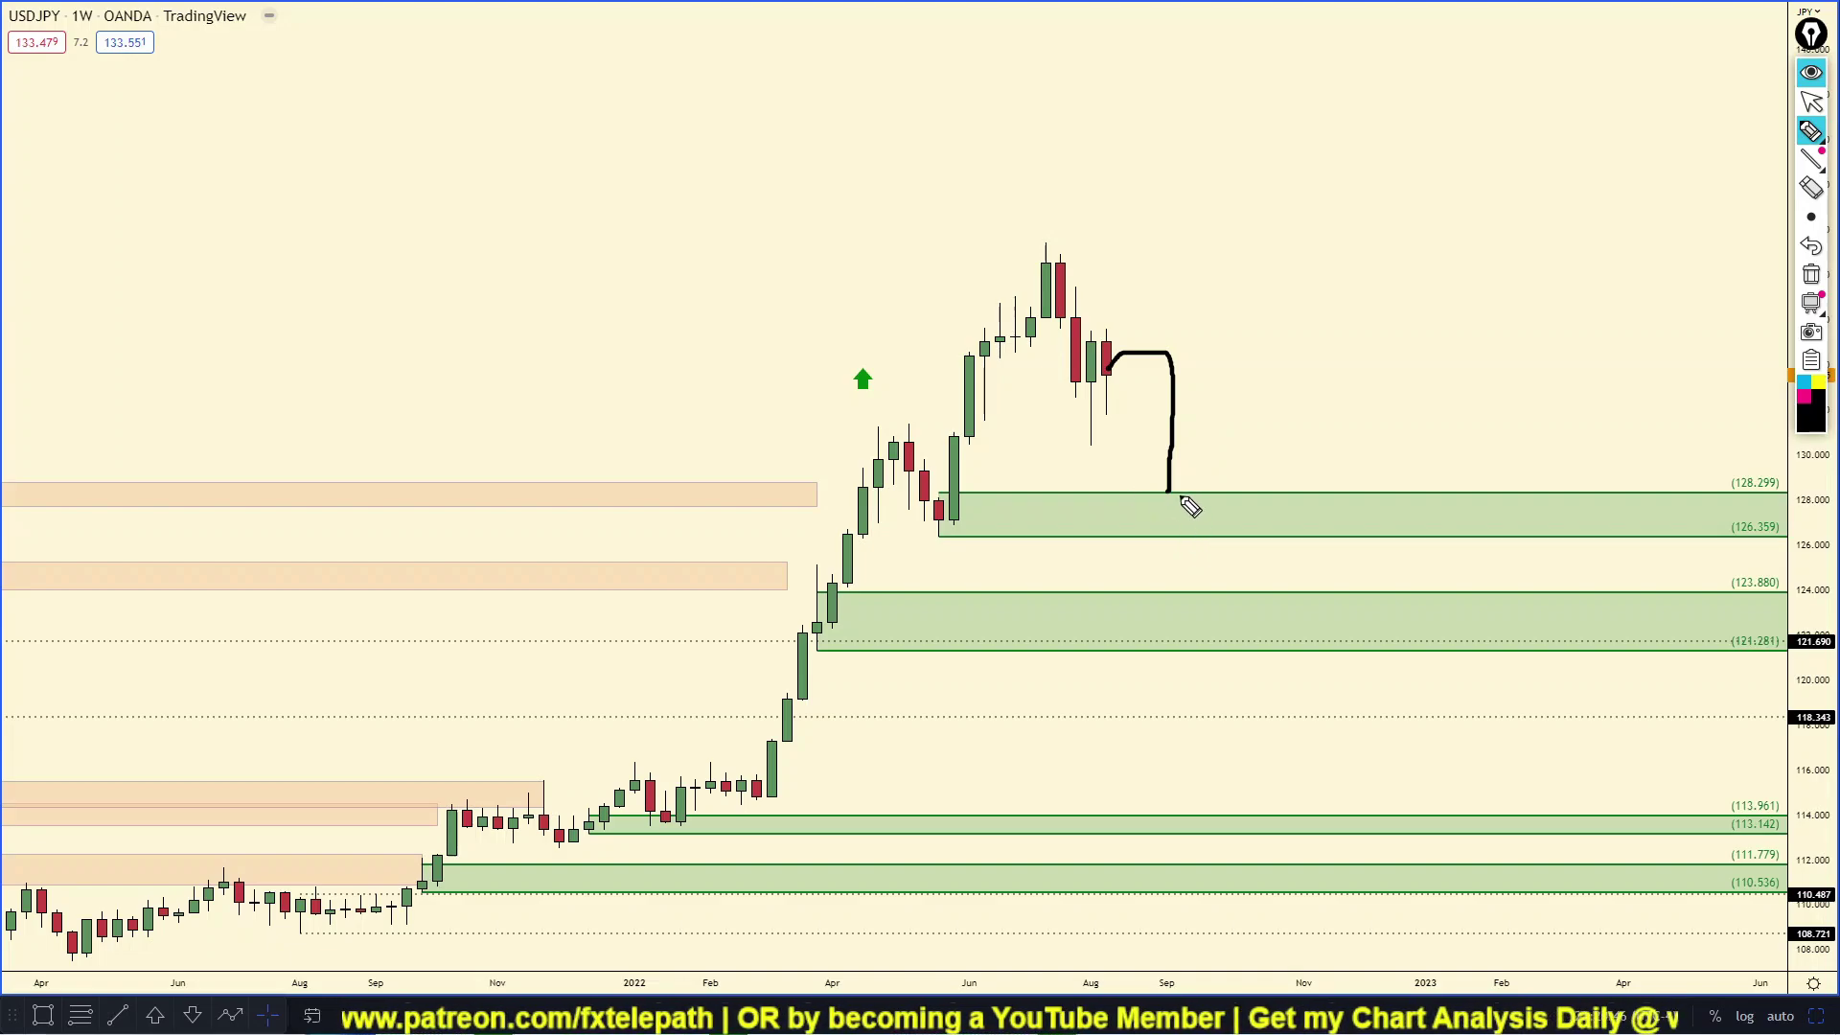
{"action": "left_click_drag", "start_coordinate": [1093, 377], "coordinate": [1149, 388]}
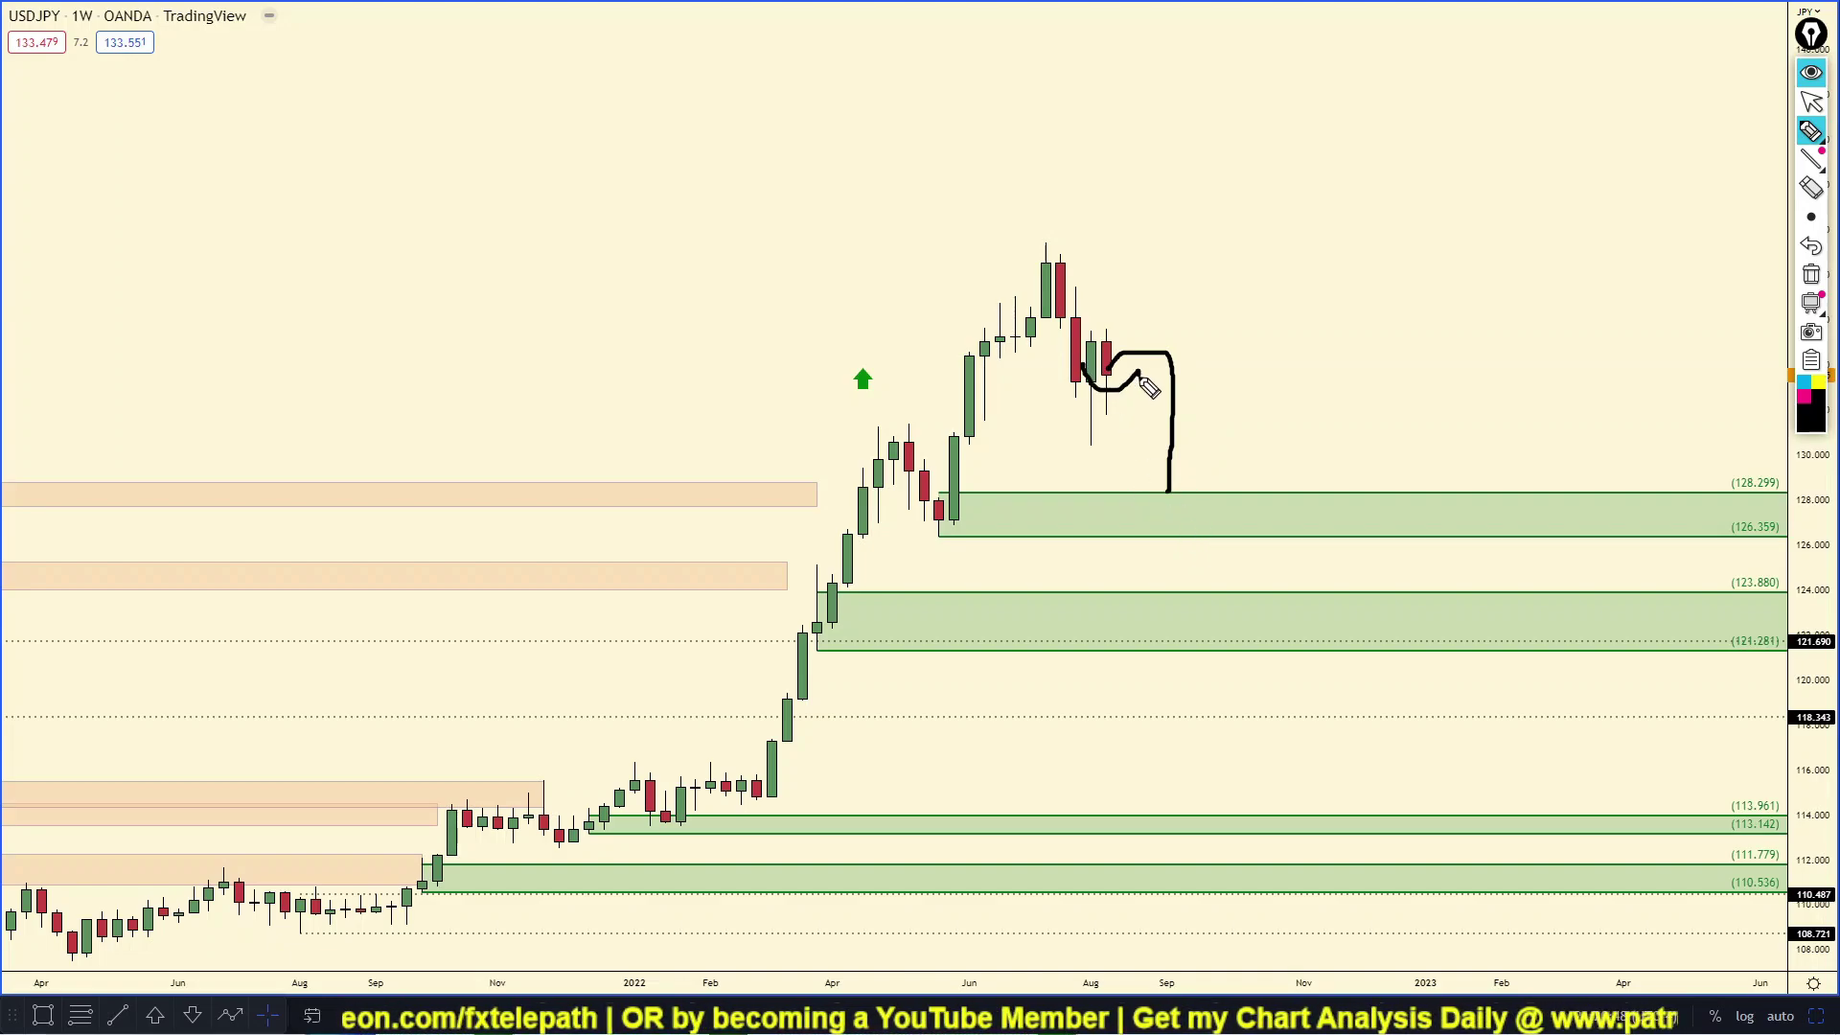
Trace the weekly rise from the 113.142–113.961 zone through a base at 128.299 to new highs, sketch a direct rally, and clear the annotations.
{"action": "mouse_move", "coordinate": [636, 843]}
{"action": "left_mouse_down"}
{"action": "mouse_move", "coordinate": [949, 513]}
{"action": "mouse_move", "coordinate": [1286, 423]}
{"action": "mouse_move", "coordinate": [1478, 157]}
{"action": "mouse_move", "coordinate": [1699, 80]}
{"action": "left_mouse_up"}
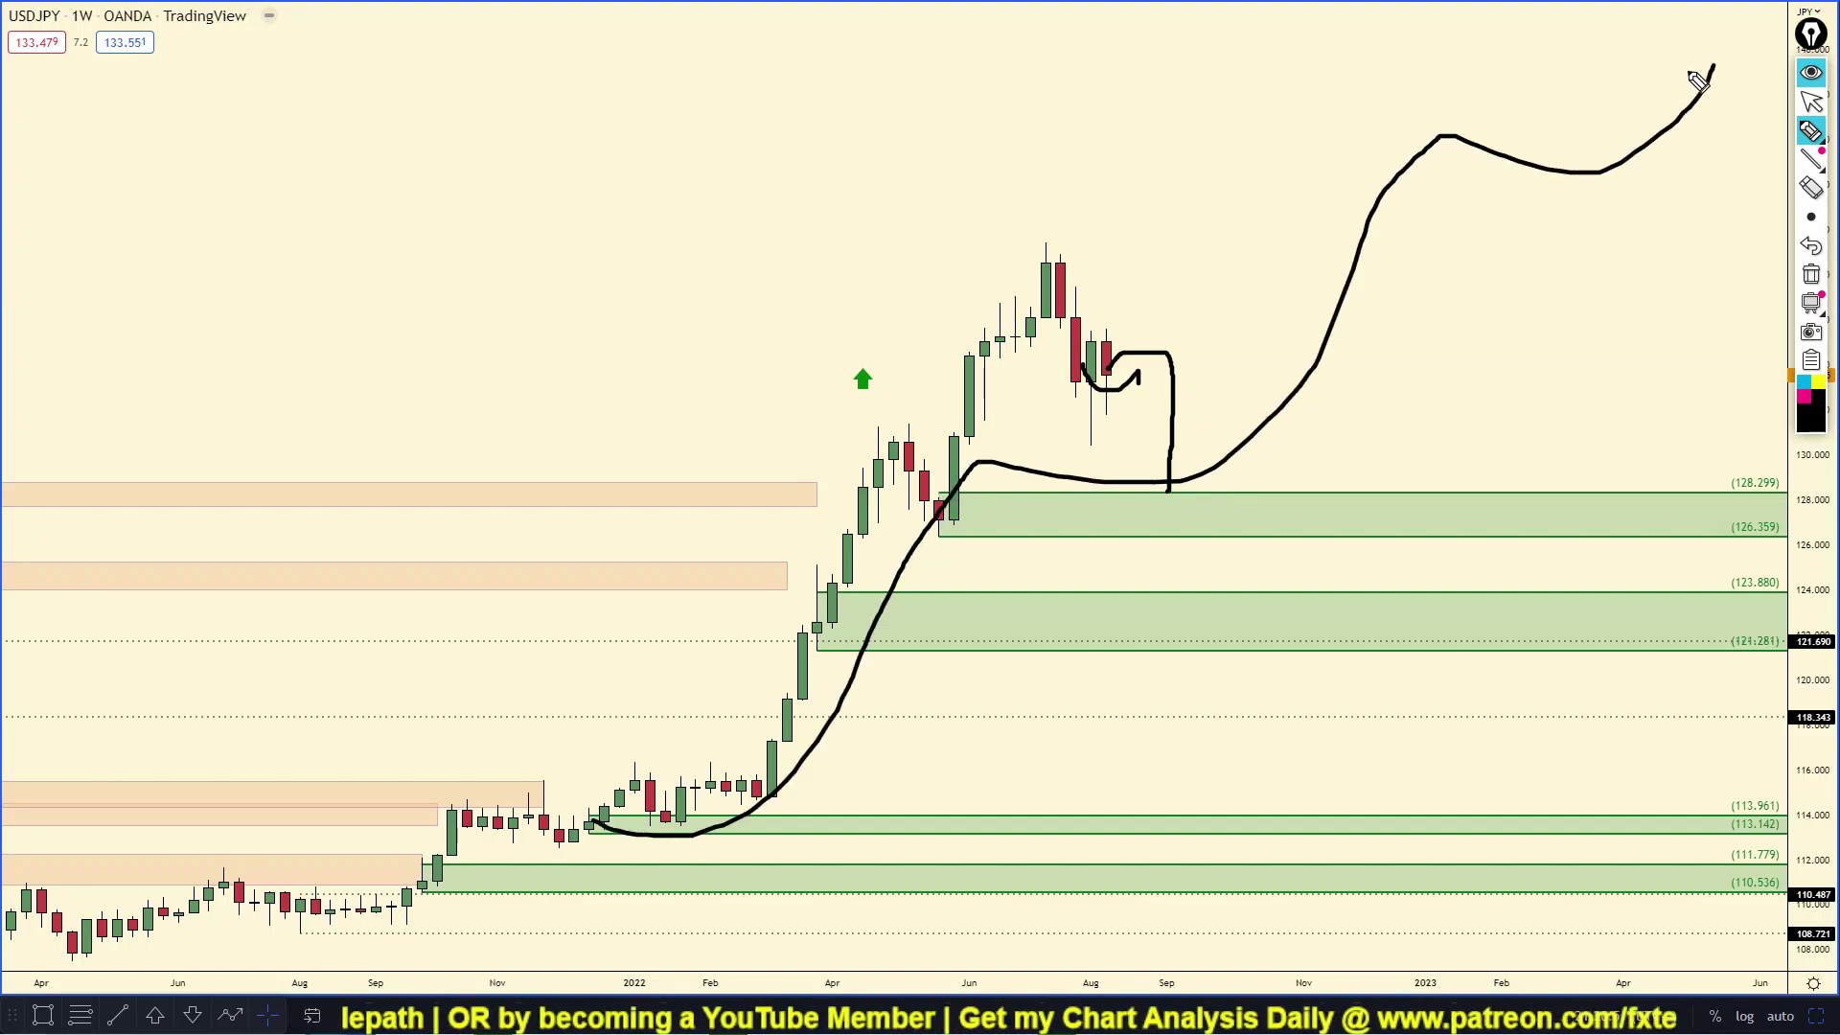
{"action": "left_click", "coordinate": [1810, 278]}
{"action": "mouse_move", "coordinate": [1122, 359]}
{"action": "left_mouse_down"}
{"action": "mouse_move", "coordinate": [1324, 271]}
{"action": "mouse_move", "coordinate": [1368, 384]}
{"action": "mouse_move", "coordinate": [1534, 383]}
{"action": "mouse_move", "coordinate": [1581, 127]}
{"action": "left_mouse_up"}
{"action": "left_click", "coordinate": [1808, 277]}
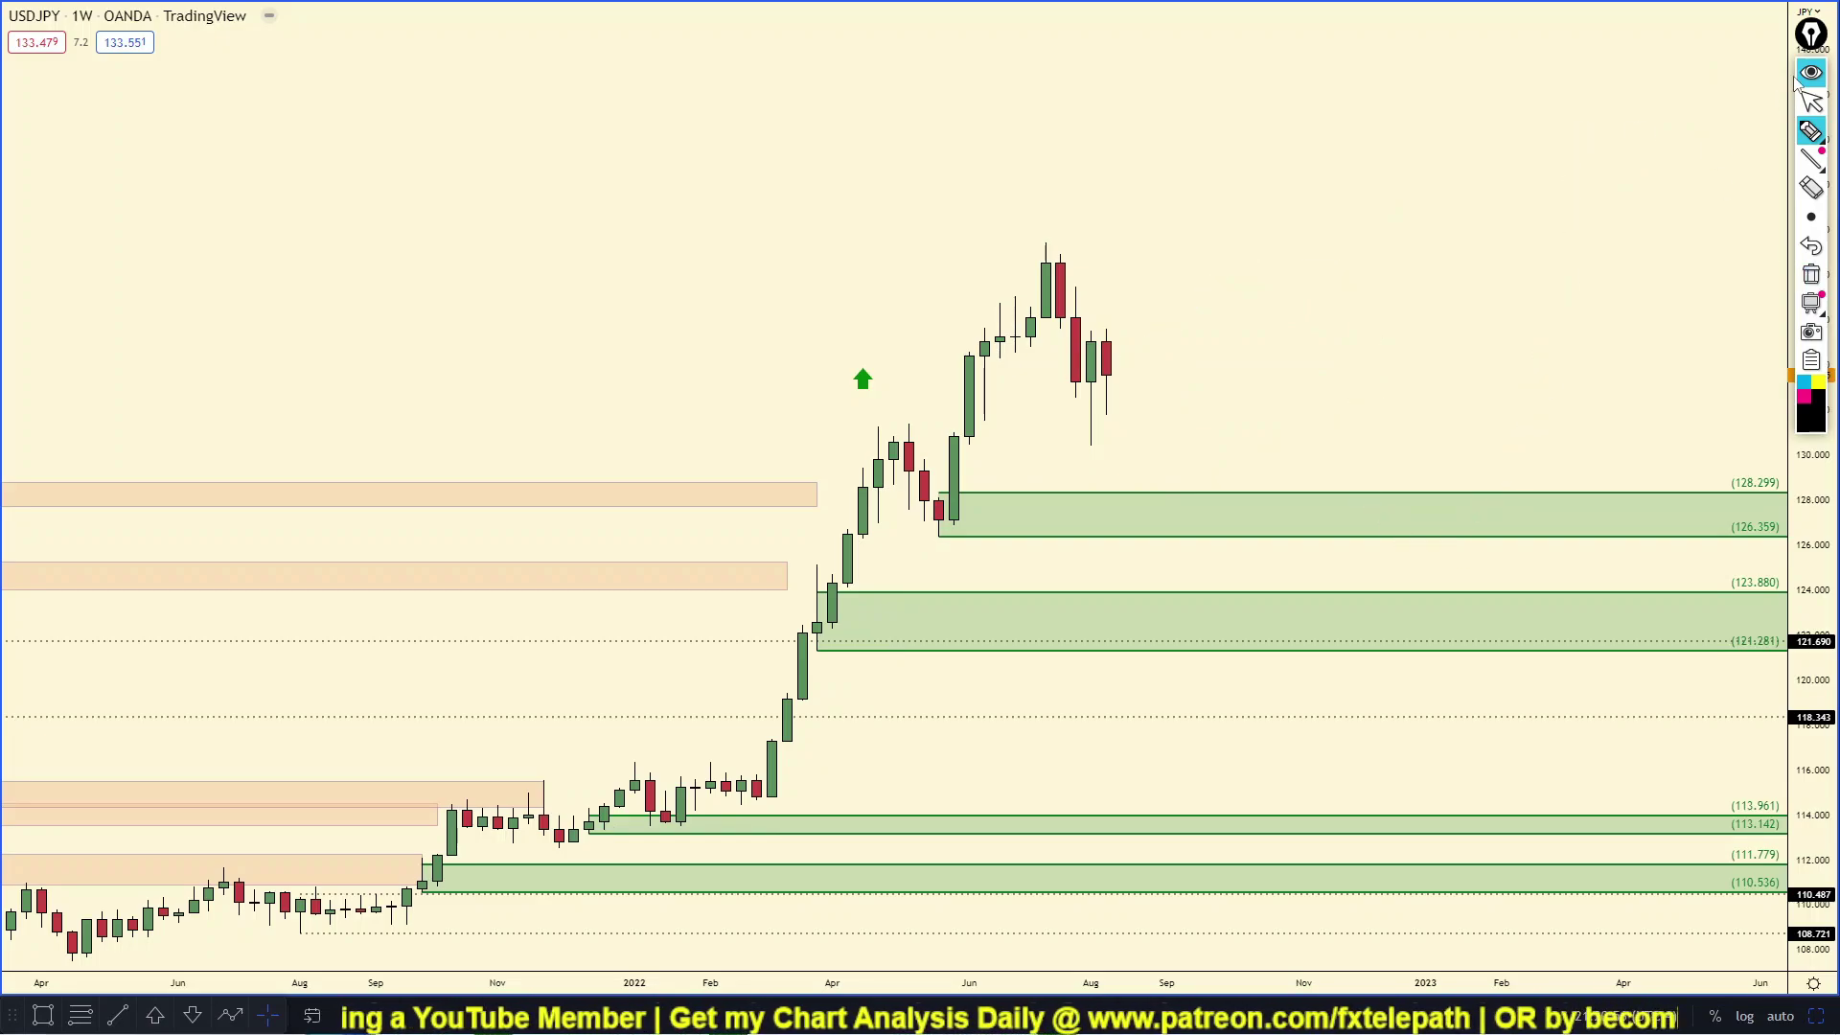
Restore the four-chart layout, then enlarge the USDJPY 4h chart and frame the late July and August candles with the nearby supply and demand zones.
{"action": "left_click", "coordinate": [1809, 74]}
{"action": "left_click", "coordinate": [1814, 1018]}
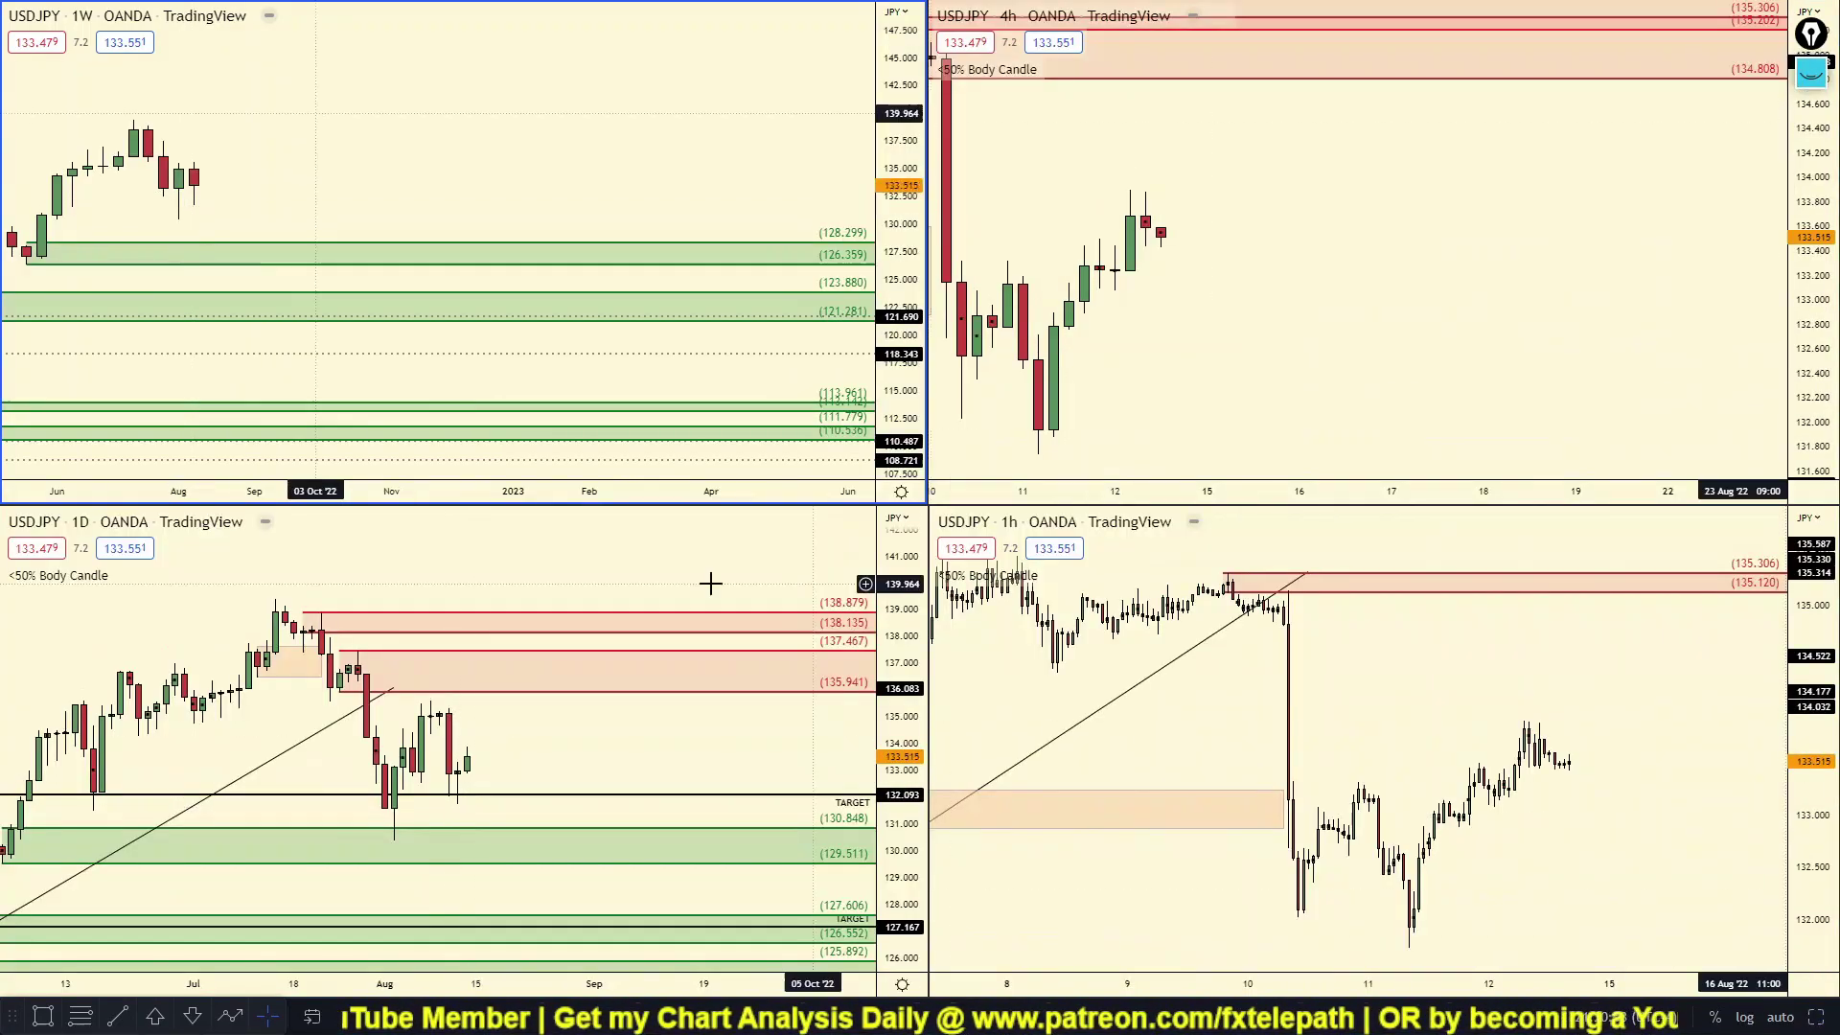
{"action": "left_click_drag", "start_coordinate": [1820, 198], "coordinate": [1820, 321]}
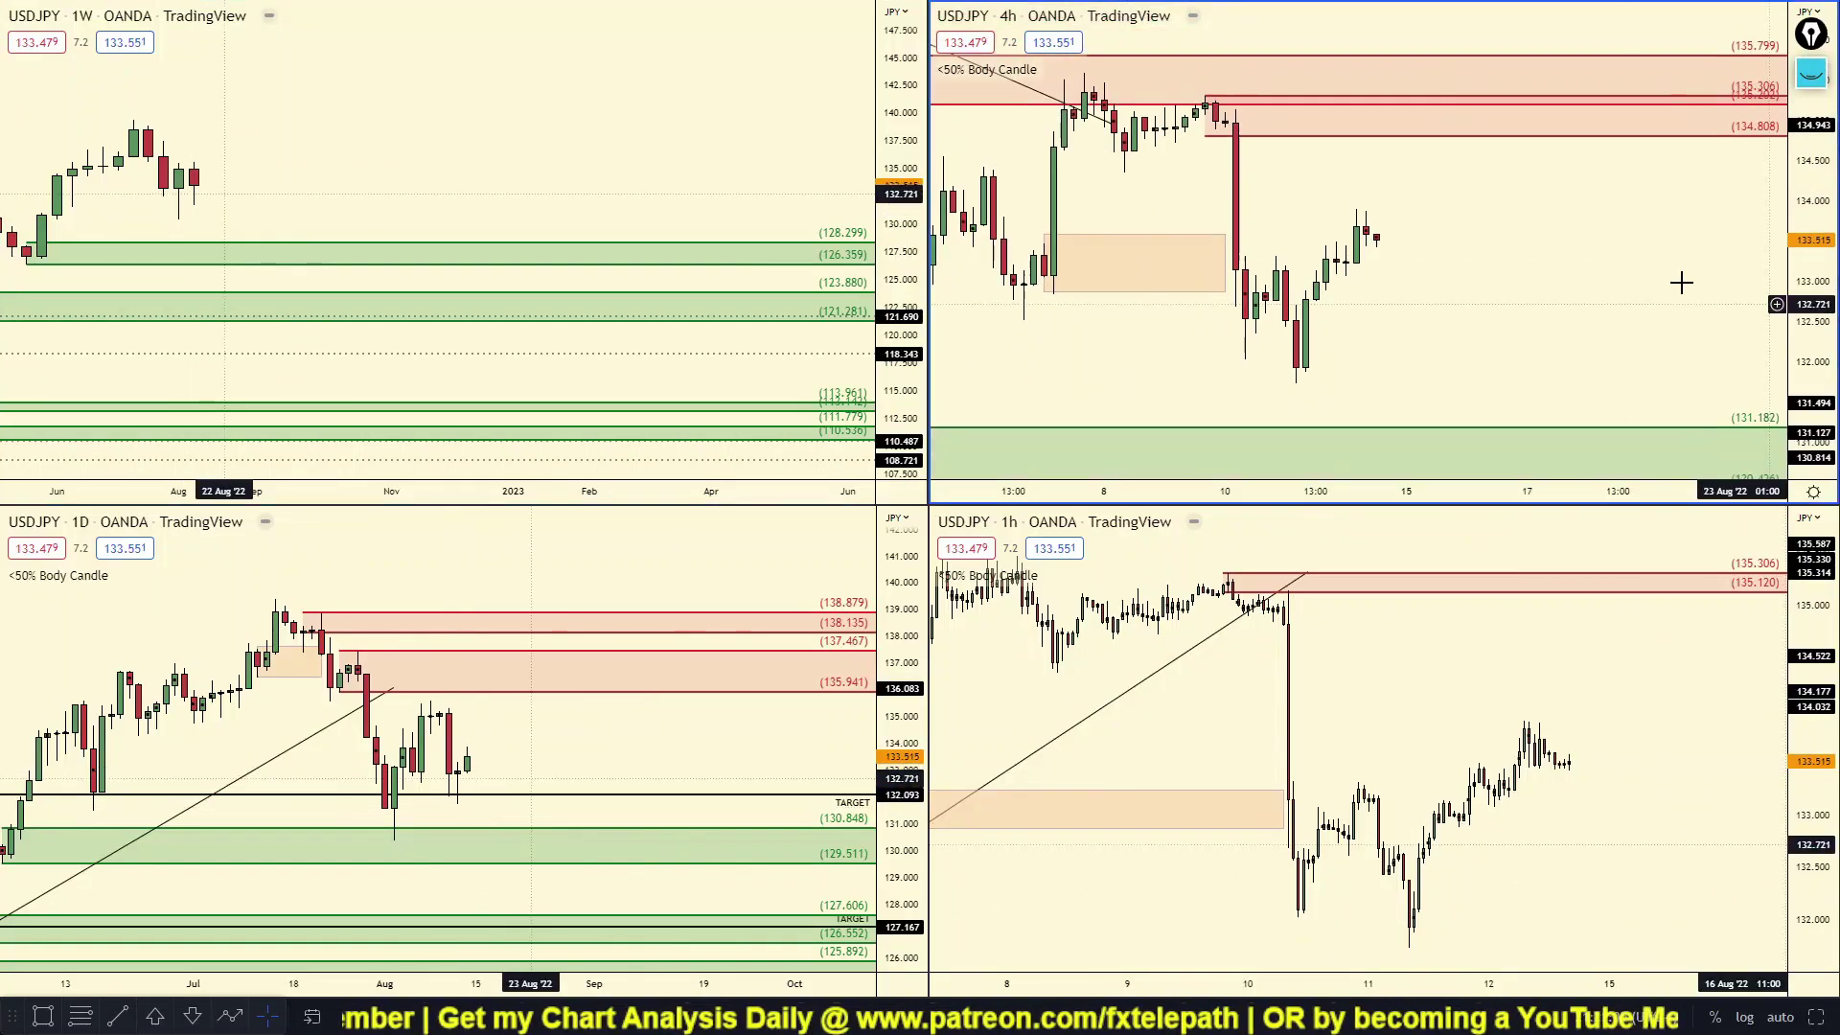
{"action": "scroll", "coordinate": [1489, 298], "scroll_direction": "down", "scroll_amount": 4}
{"action": "scroll", "coordinate": [451, 278], "scroll_direction": "down", "scroll_amount": 4}
{"action": "left_click_drag", "start_coordinate": [596, 173], "coordinate": [654, 197]}
{"action": "left_click_drag", "start_coordinate": [1812, 144], "coordinate": [1826, 322]}
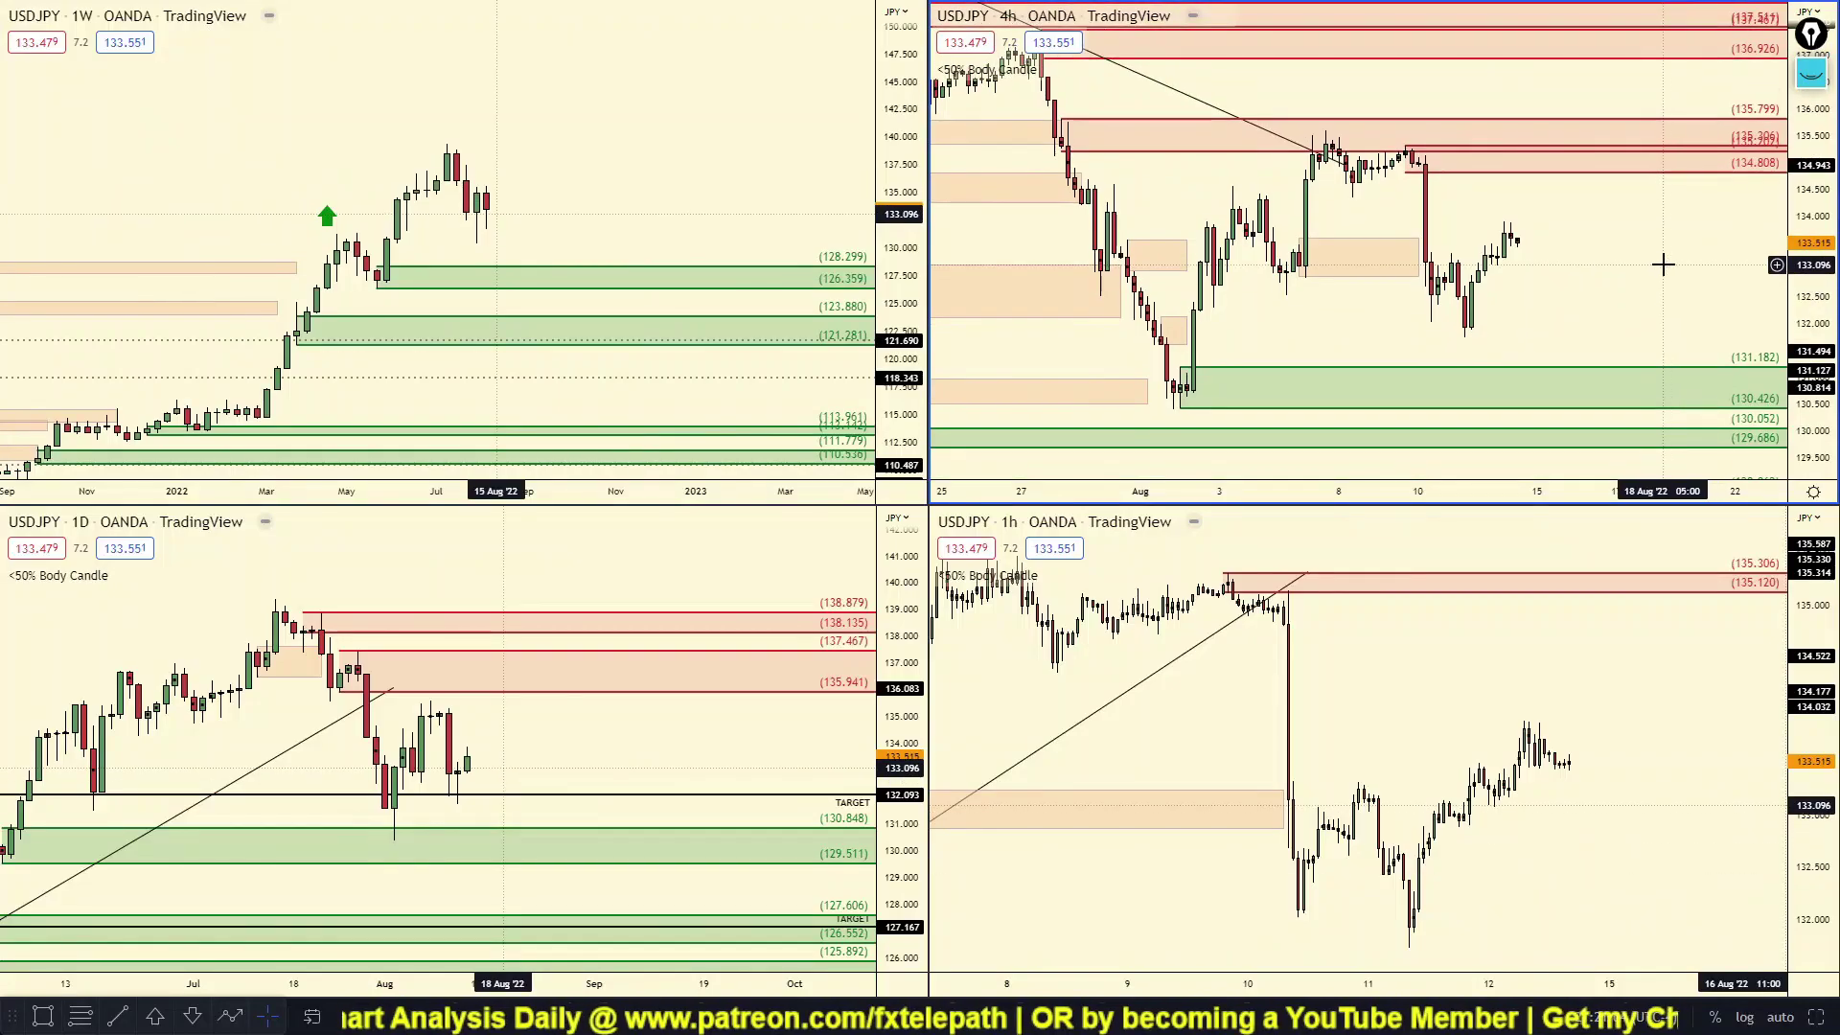
{"action": "left_click_drag", "start_coordinate": [1627, 273], "coordinate": [1602, 287]}
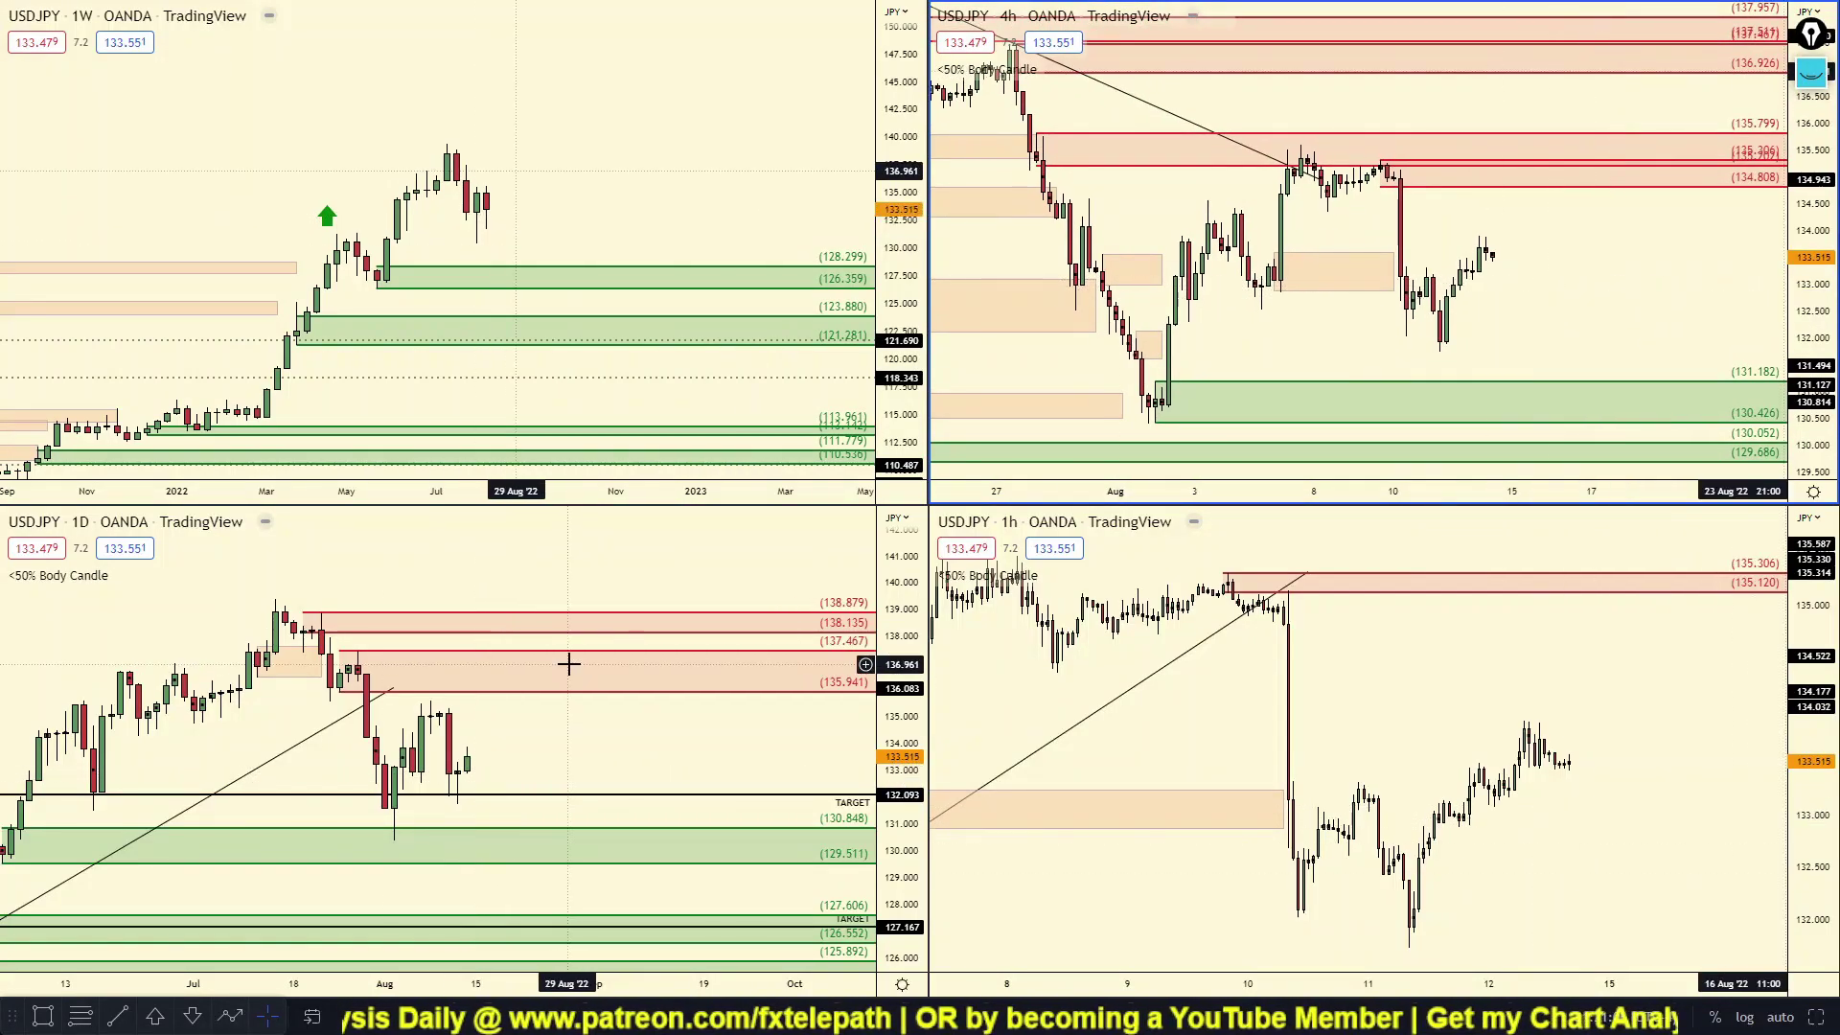
{"action": "left_click", "coordinate": [1360, 438]}
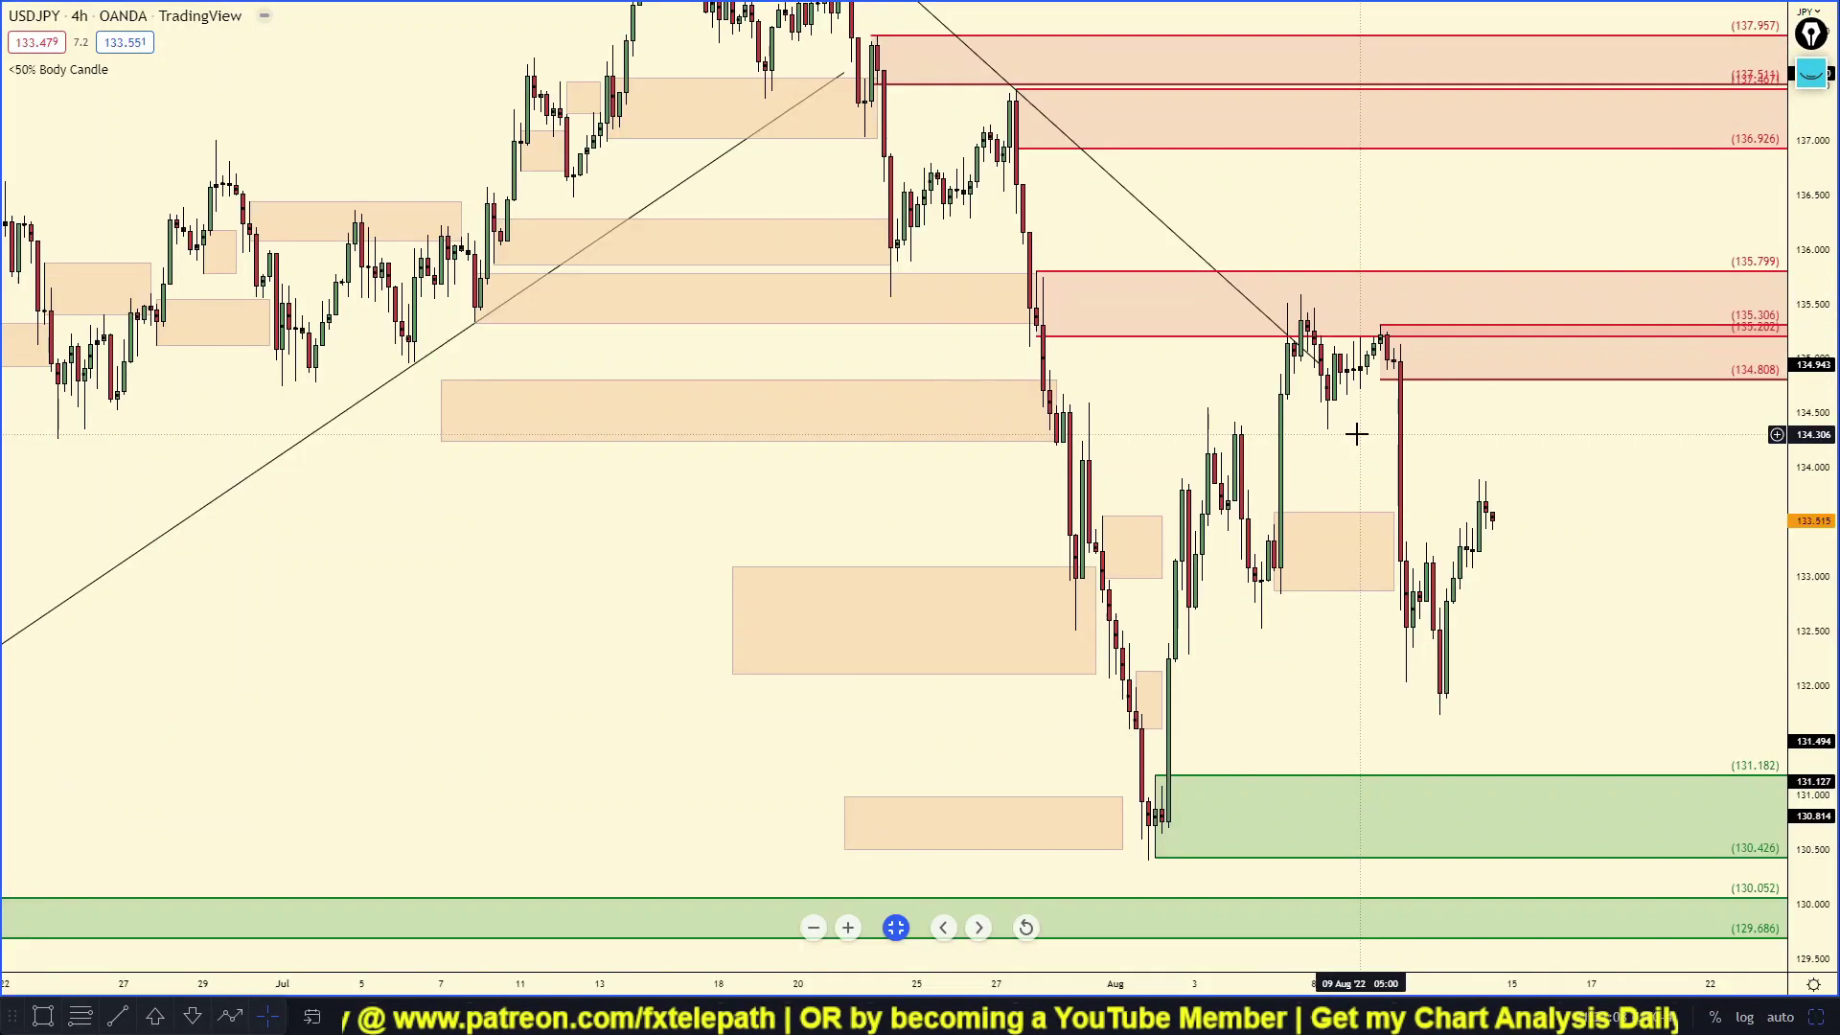
{"action": "scroll", "coordinate": [1355, 435], "scroll_direction": "up", "scroll_amount": 3}
{"action": "left_click_drag", "start_coordinate": [1807, 352], "coordinate": [1810, 666]}
{"action": "scroll", "coordinate": [1551, 551], "scroll_direction": "up", "scroll_amount": 2}
{"action": "left_click_drag", "start_coordinate": [1551, 550], "coordinate": [1334, 617]}
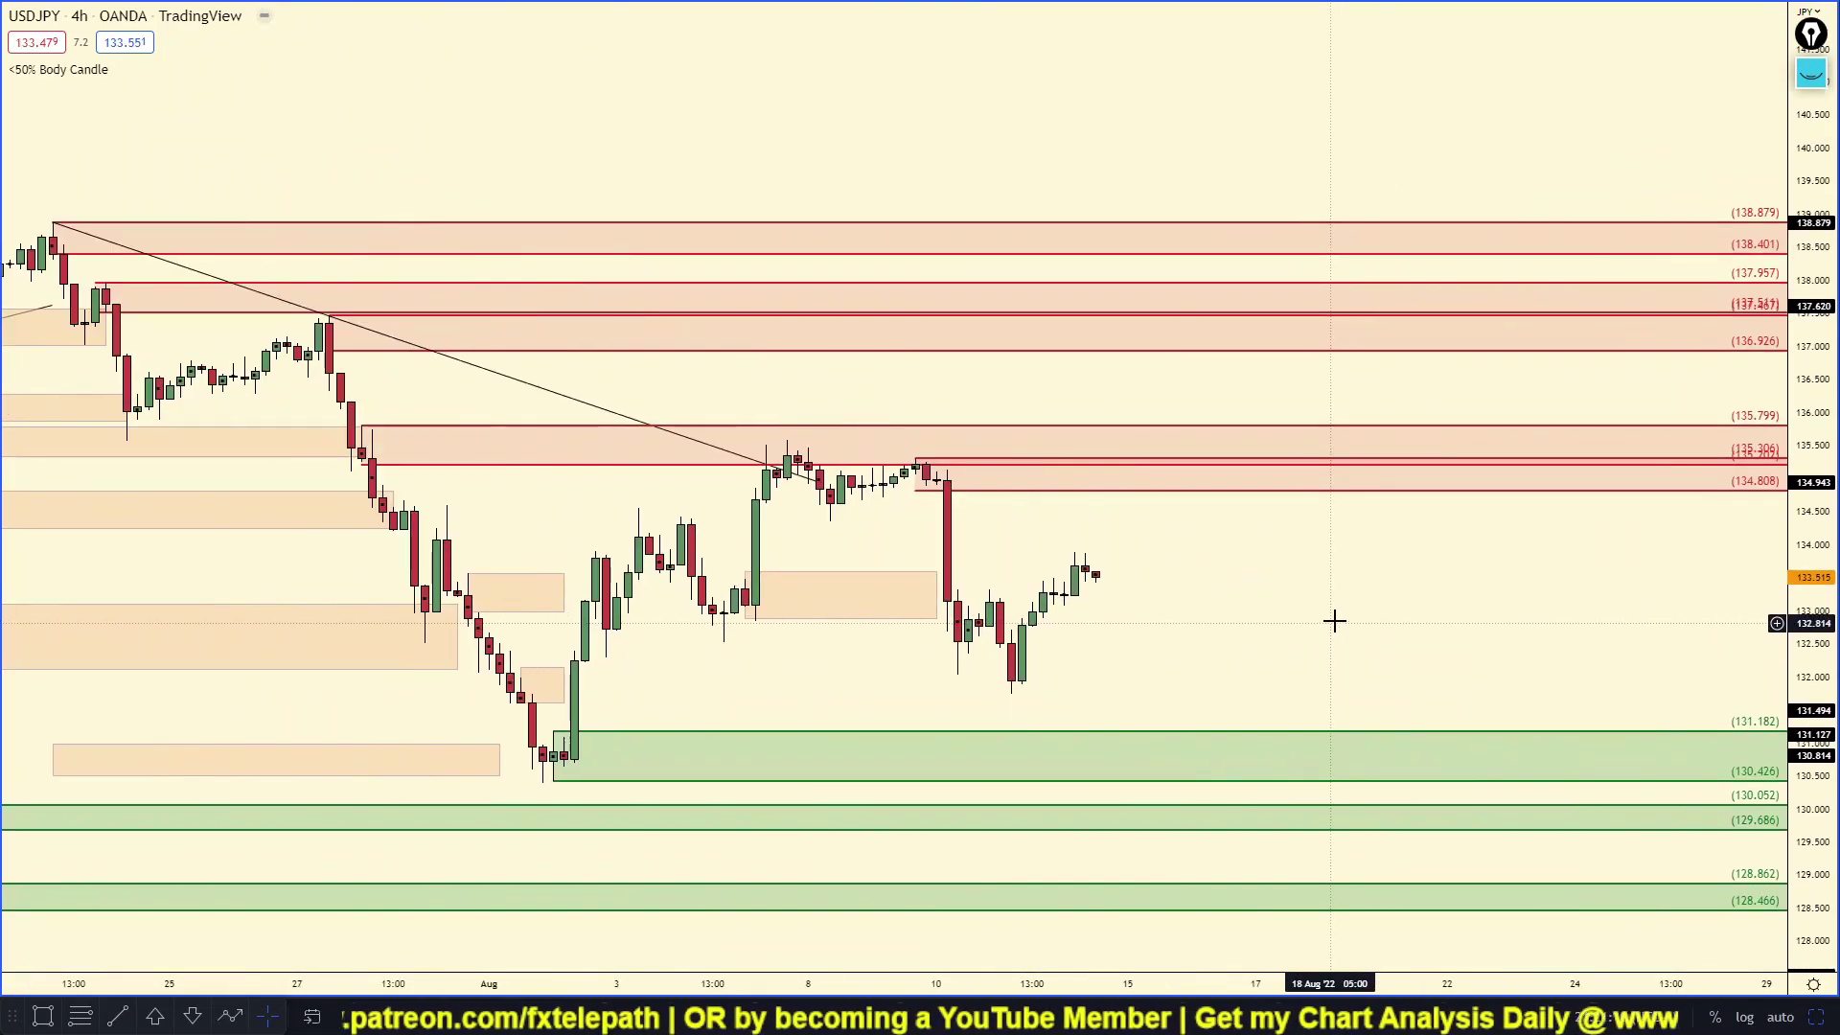
Circle the early August 4h highs at the trendline, sketch a rally with a two-line base, pullback and renewed rise, and clear the annotations.
{"action": "left_click", "coordinate": [1810, 75]}
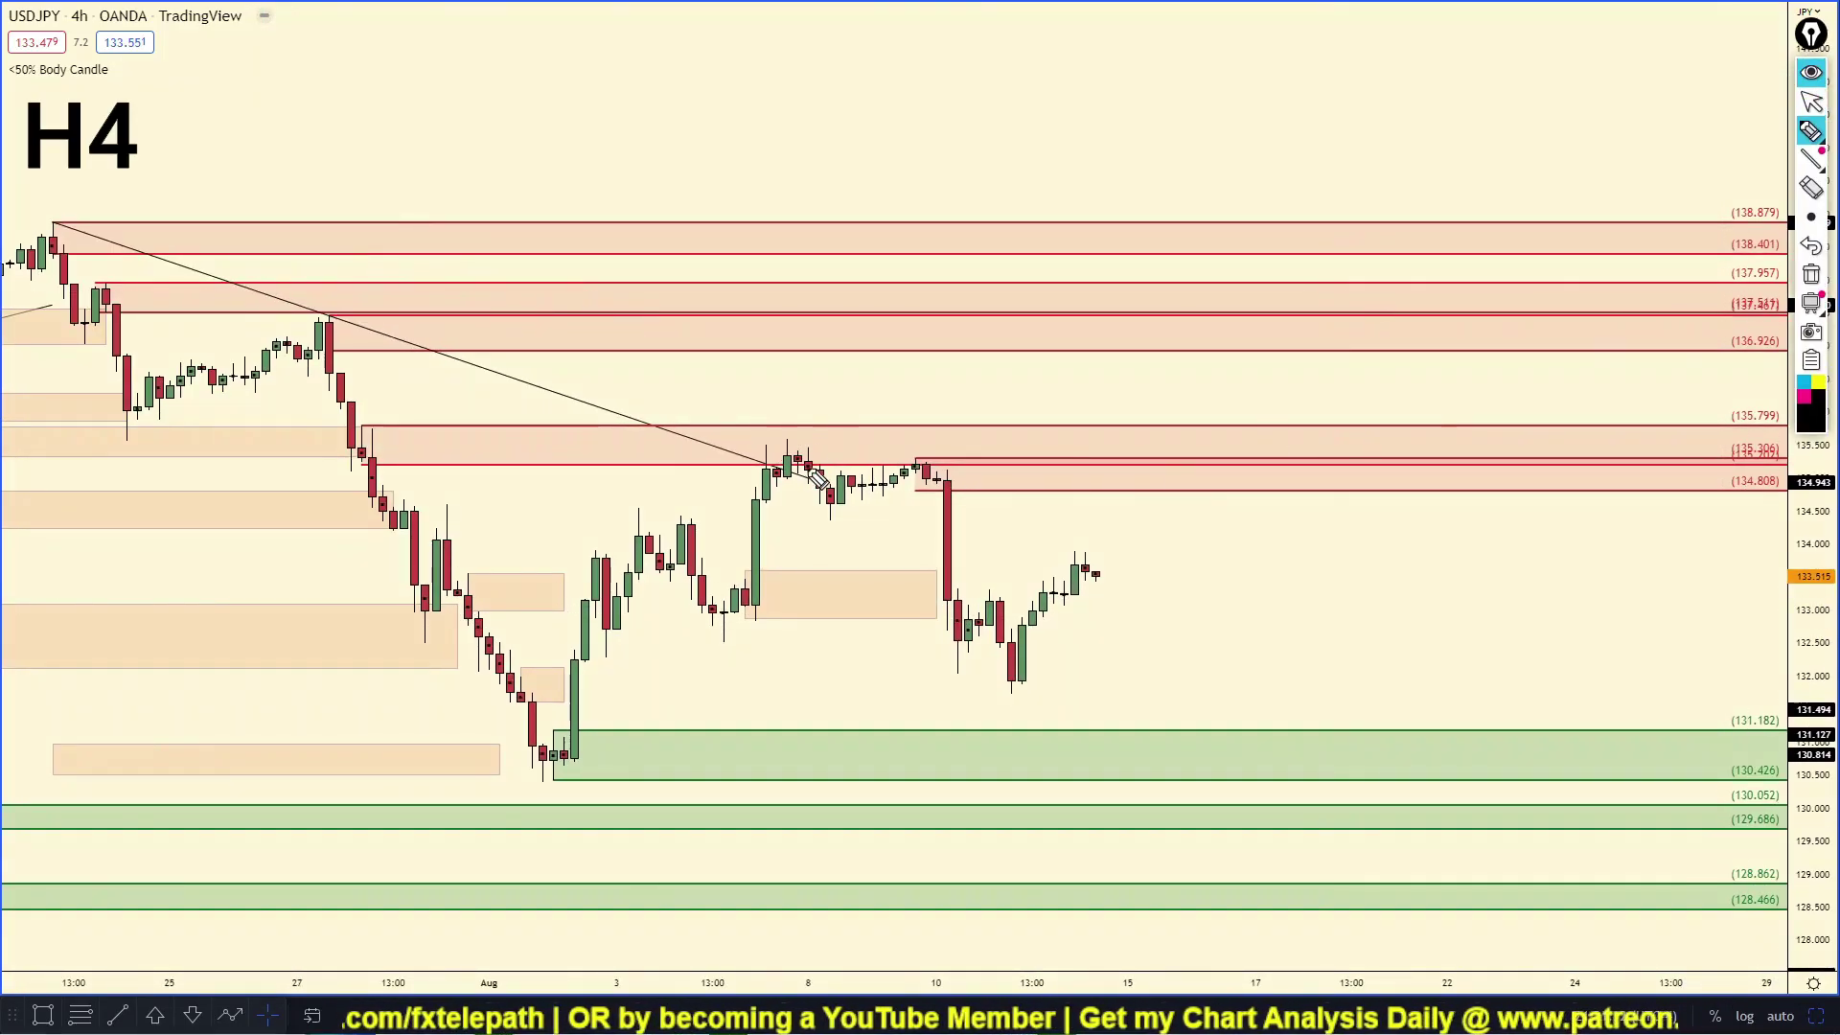
{"action": "mouse_move", "coordinate": [803, 414]}
{"action": "left_mouse_down"}
{"action": "mouse_move", "coordinate": [830, 436]}
{"action": "mouse_move", "coordinate": [775, 405]}
{"action": "left_mouse_up"}
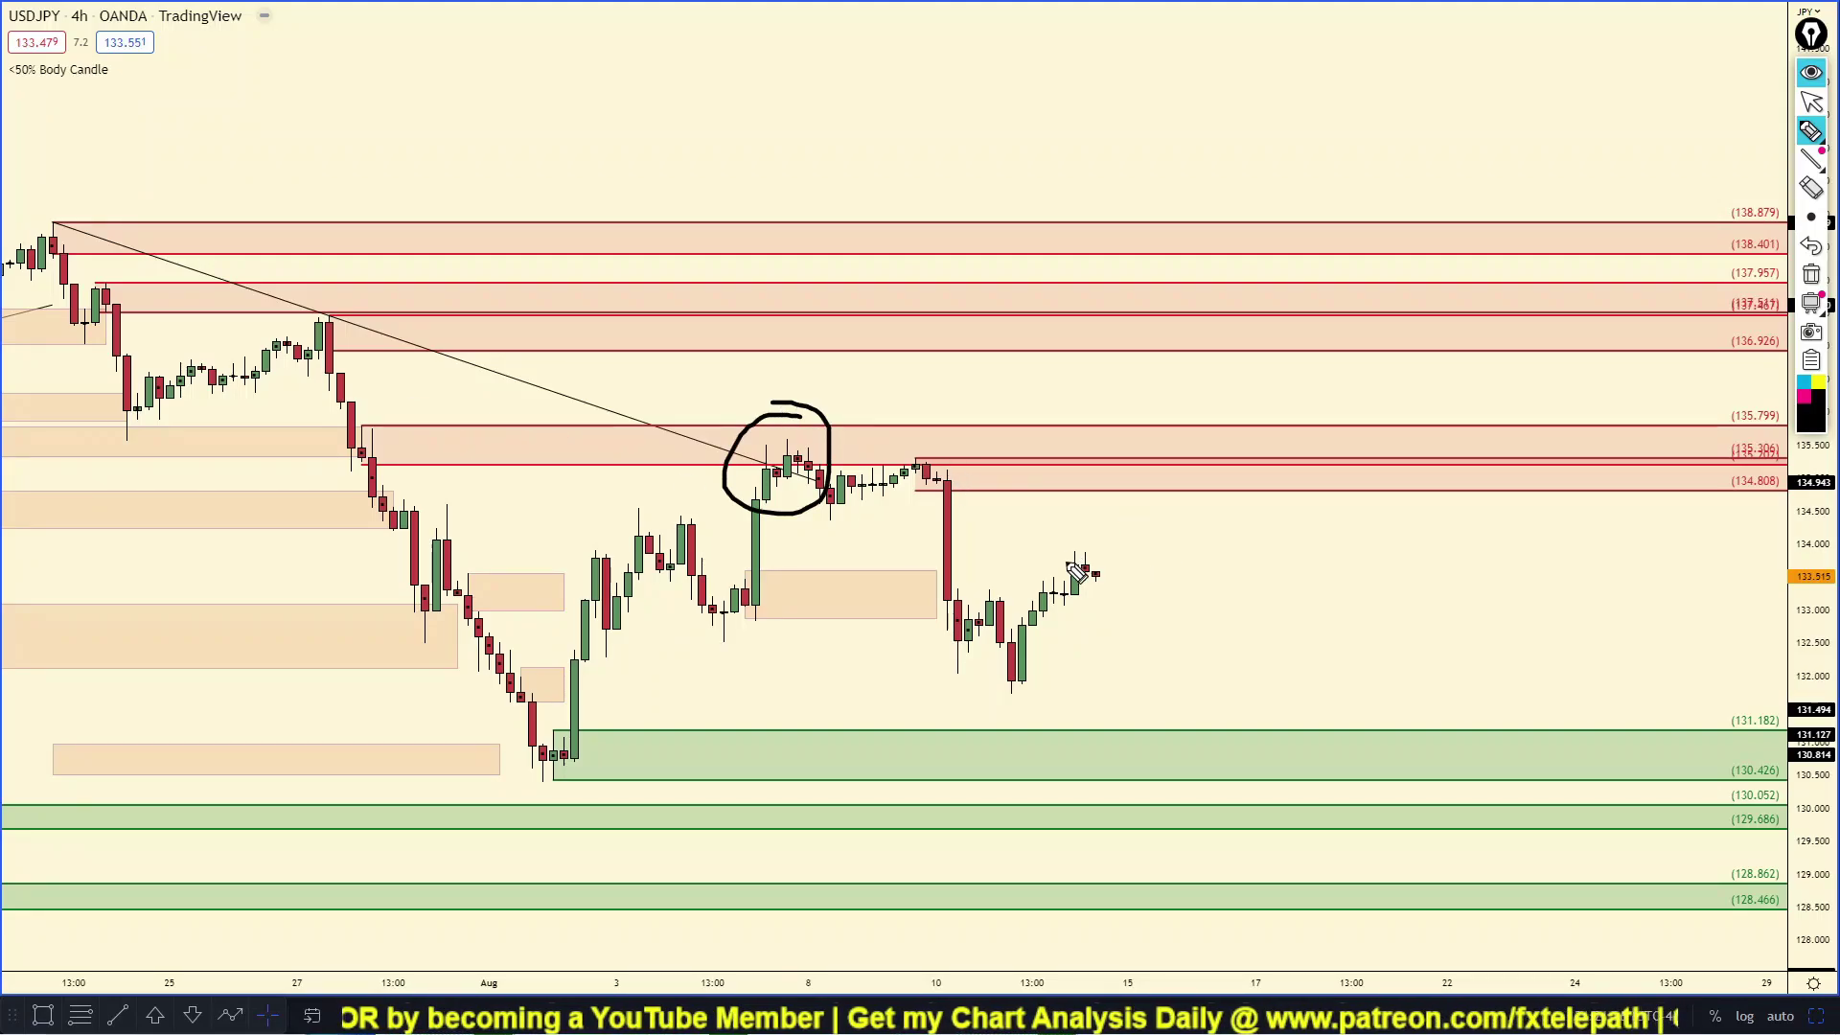
{"action": "mouse_move", "coordinate": [1086, 569]}
{"action": "left_mouse_down"}
{"action": "mouse_move", "coordinate": [1133, 505]}
{"action": "mouse_move", "coordinate": [1150, 352]}
{"action": "left_mouse_up"}
{"action": "mouse_move", "coordinate": [1093, 469]}
{"action": "left_mouse_down"}
{"action": "mouse_move", "coordinate": [1263, 468]}
{"action": "mouse_move", "coordinate": [1289, 503]}
{"action": "left_mouse_up"}
{"action": "mouse_move", "coordinate": [1162, 395]}
{"action": "left_mouse_down"}
{"action": "mouse_move", "coordinate": [1226, 474]}
{"action": "mouse_move", "coordinate": [1361, 208]}
{"action": "left_mouse_up"}
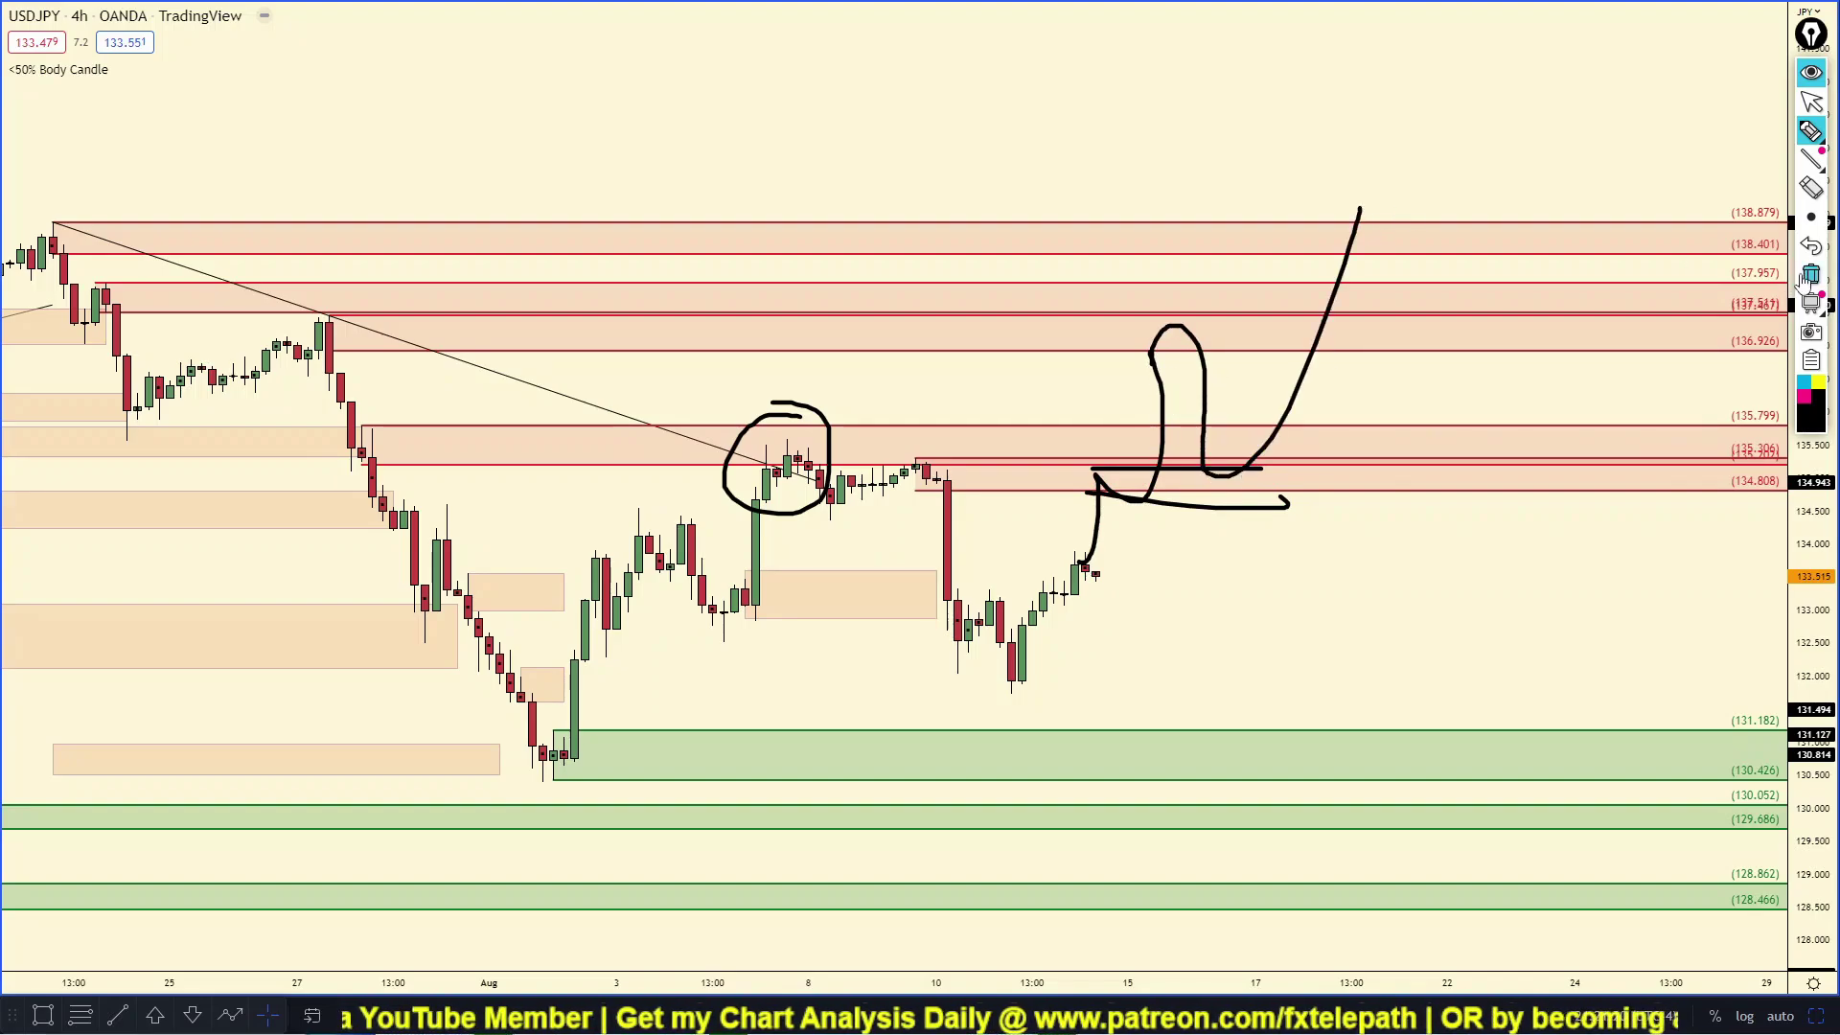
{"action": "left_click", "coordinate": [1806, 278]}
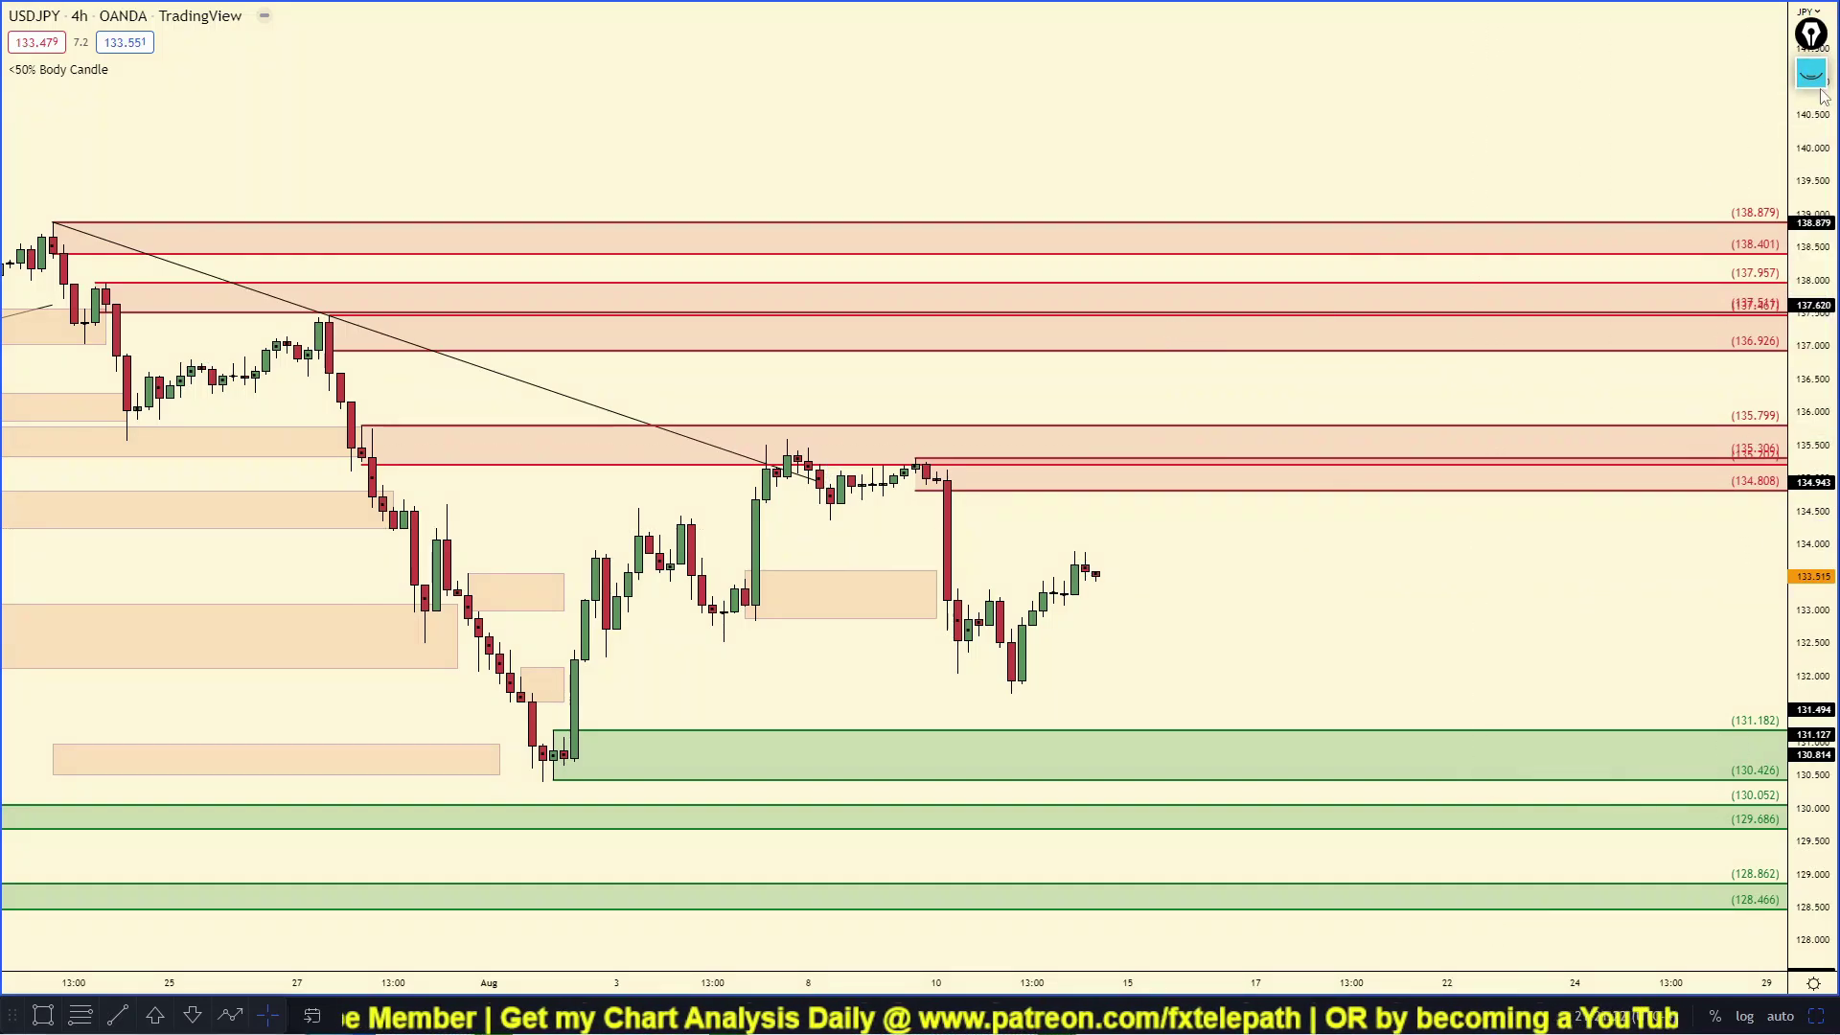
Point an arrow at the lower 4h supply zones, sketch a rise pausing there before climbing to about 137.6, and clear the annotations.
{"action": "left_click", "coordinate": [1810, 75]}
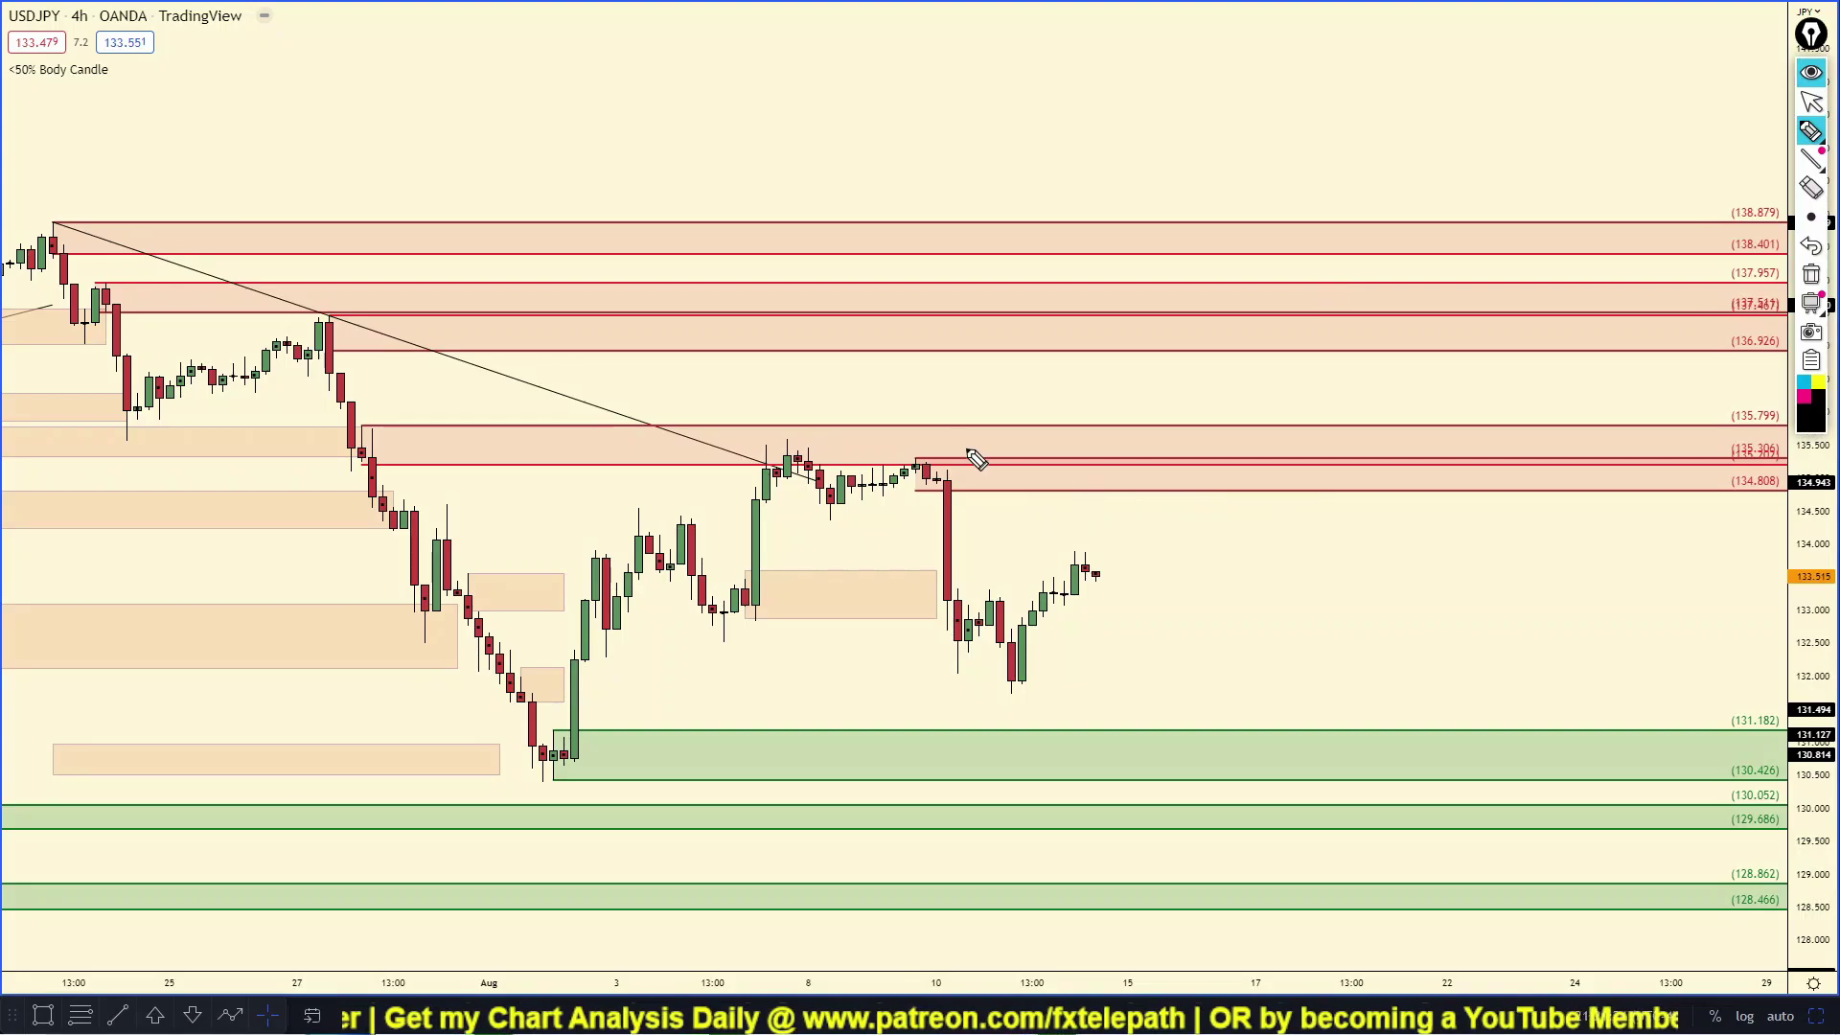
{"action": "left_click_drag", "start_coordinate": [1111, 383], "coordinate": [1080, 442]}
{"action": "mouse_move", "coordinate": [1083, 567]}
{"action": "left_mouse_down"}
{"action": "mouse_move", "coordinate": [1153, 451]}
{"action": "mouse_move", "coordinate": [1289, 318]}
{"action": "left_mouse_up"}
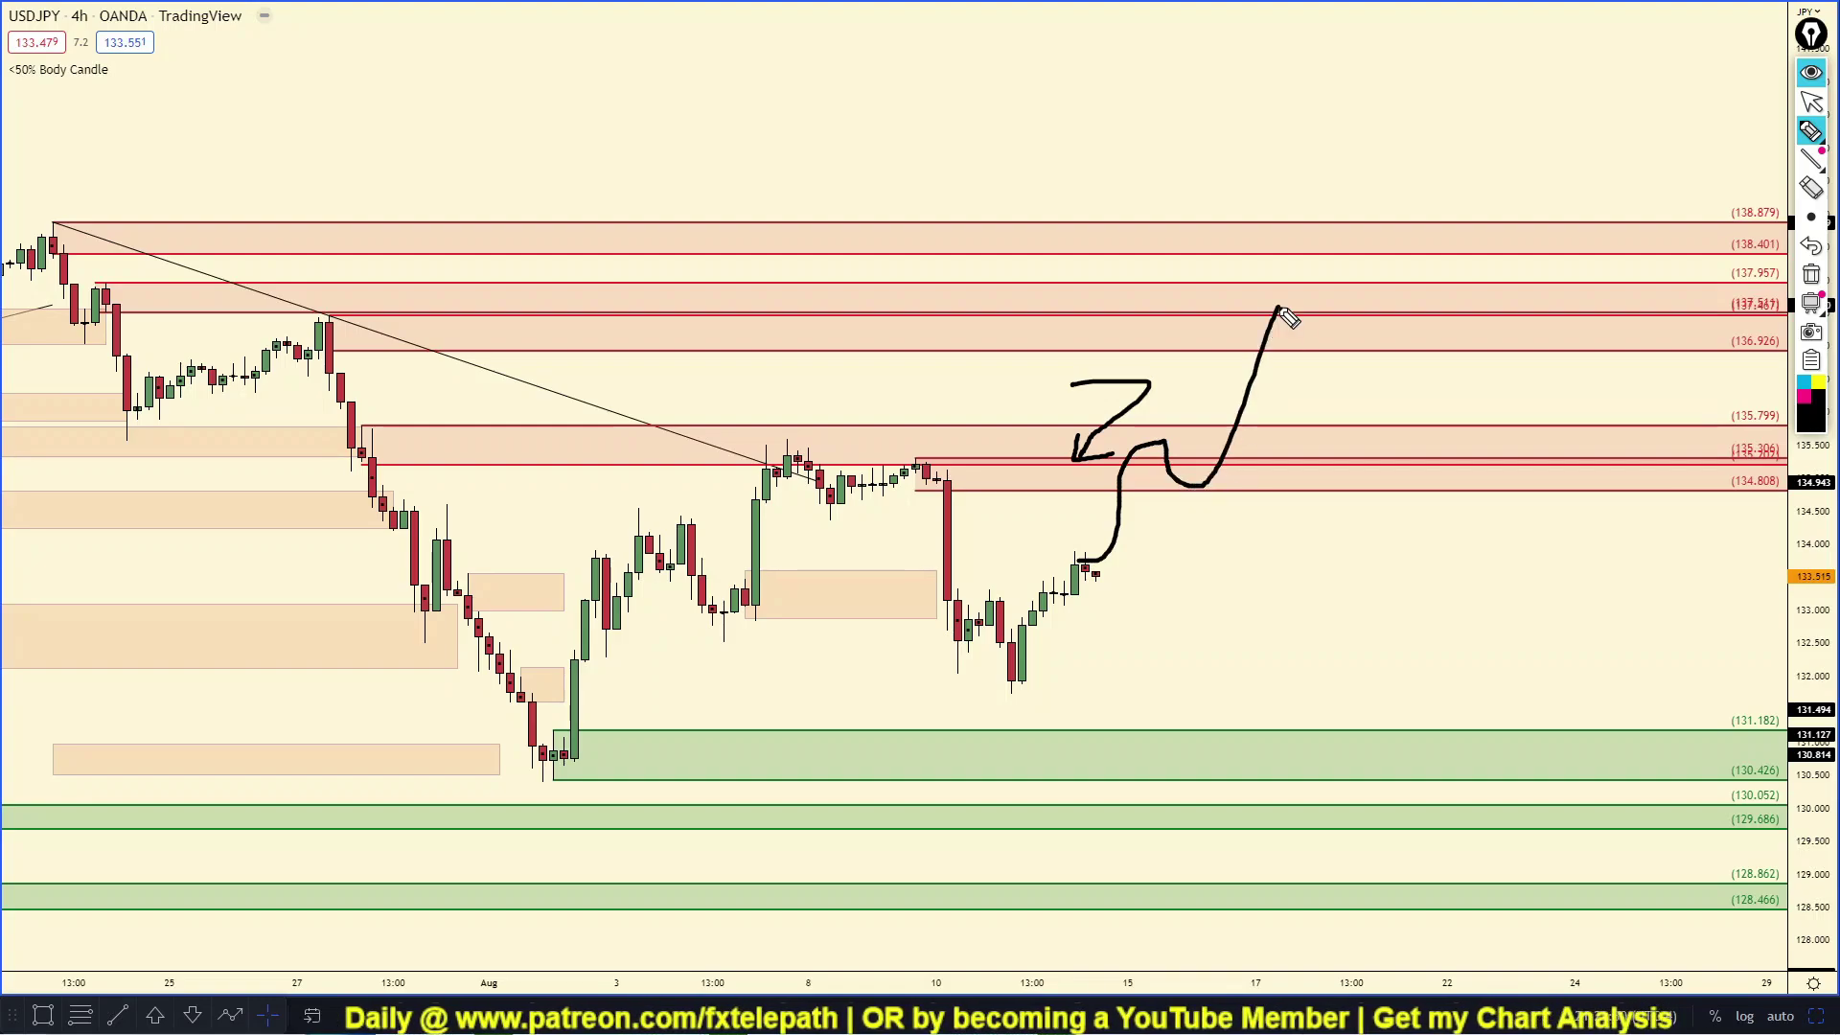
{"action": "left_click", "coordinate": [1820, 275]}
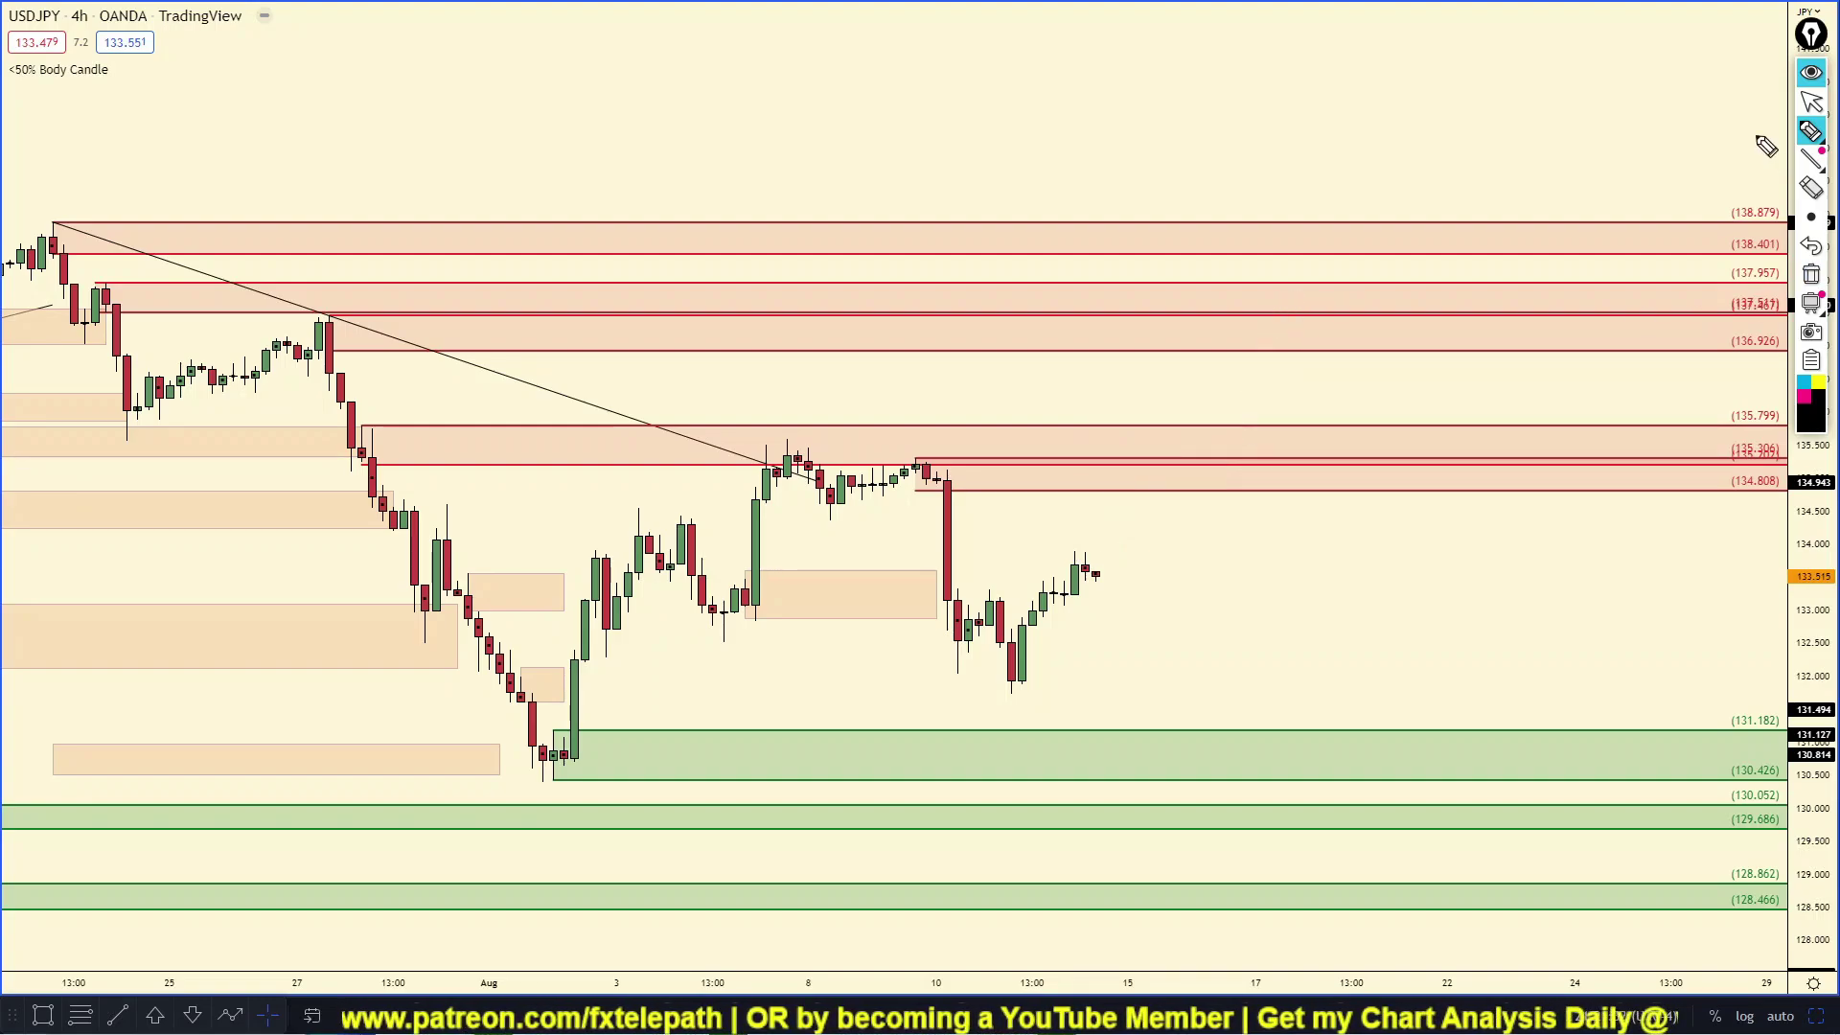
{"action": "left_click", "coordinate": [1812, 101]}
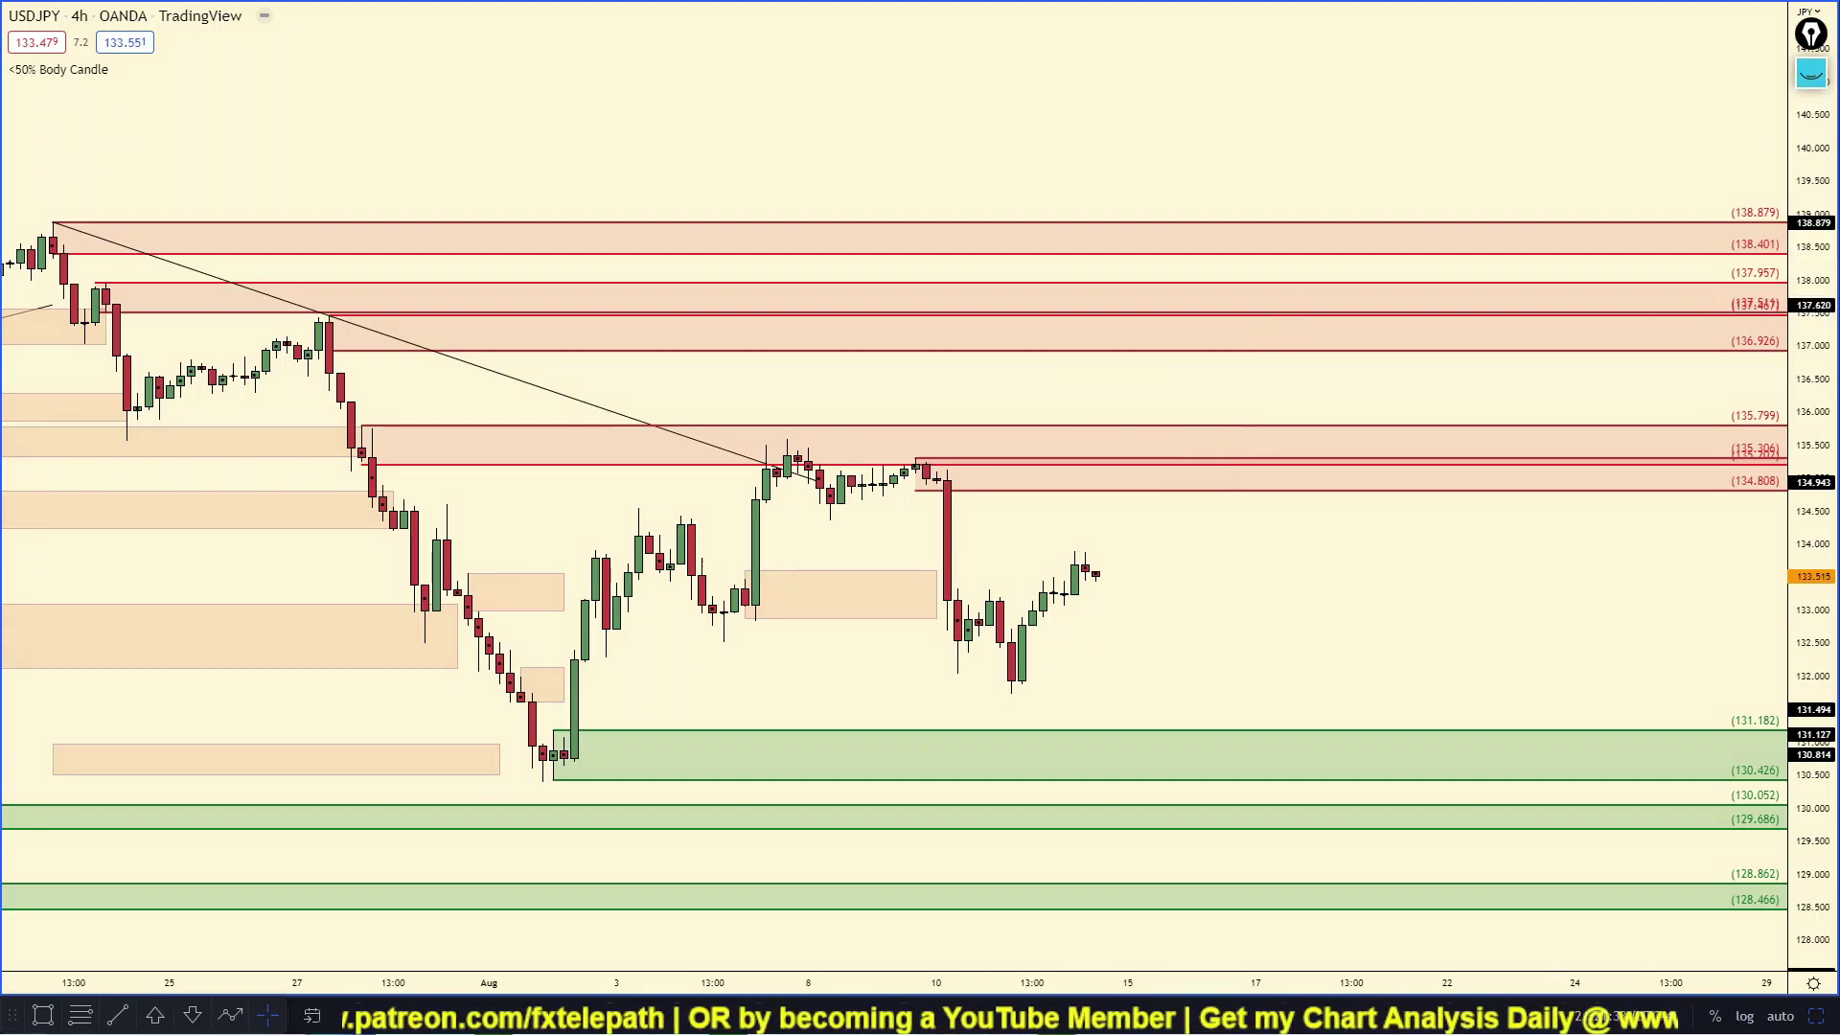
On the enlarged USDJPY daily chart, sketch a rise into the 135.941–137.467 supply zone with sideways movement and a drop, and clear the annotations.
{"action": "left_click", "coordinate": [1818, 1014]}
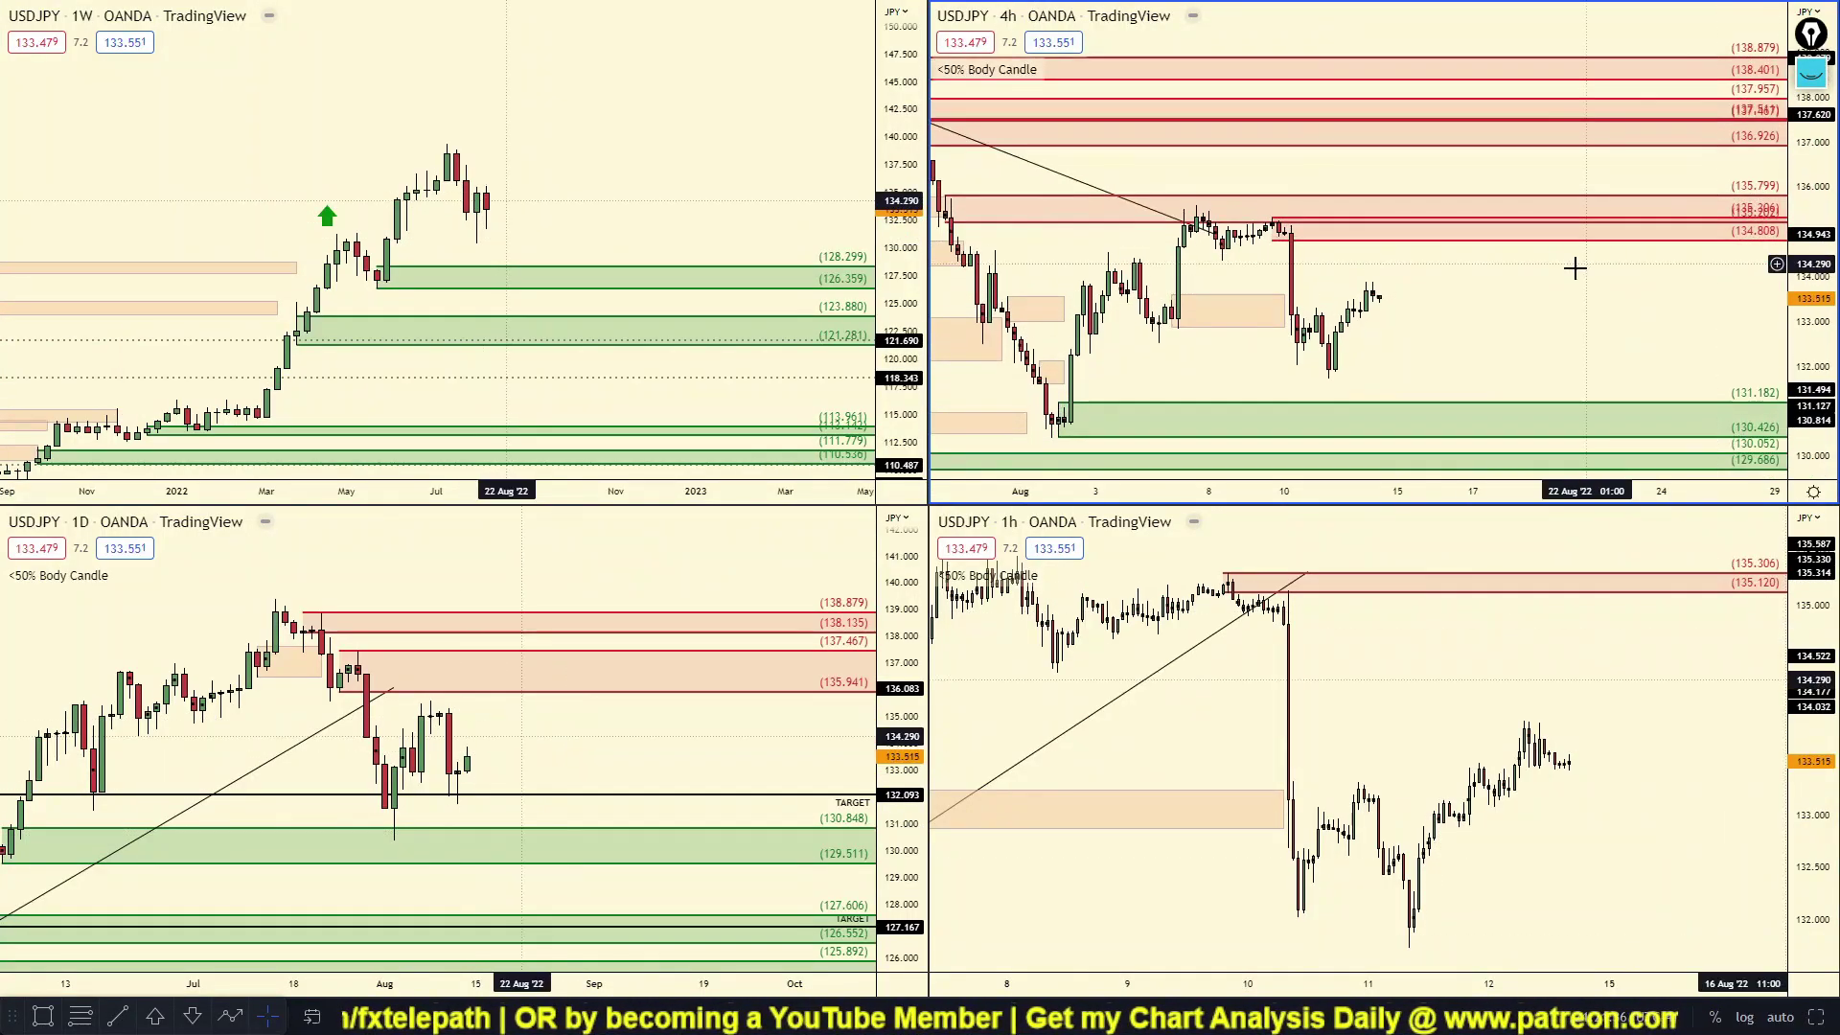
{"action": "left_click_drag", "start_coordinate": [1575, 268], "coordinate": [1641, 293]}
{"action": "left_click_drag", "start_coordinate": [510, 779], "coordinate": [505, 789]}
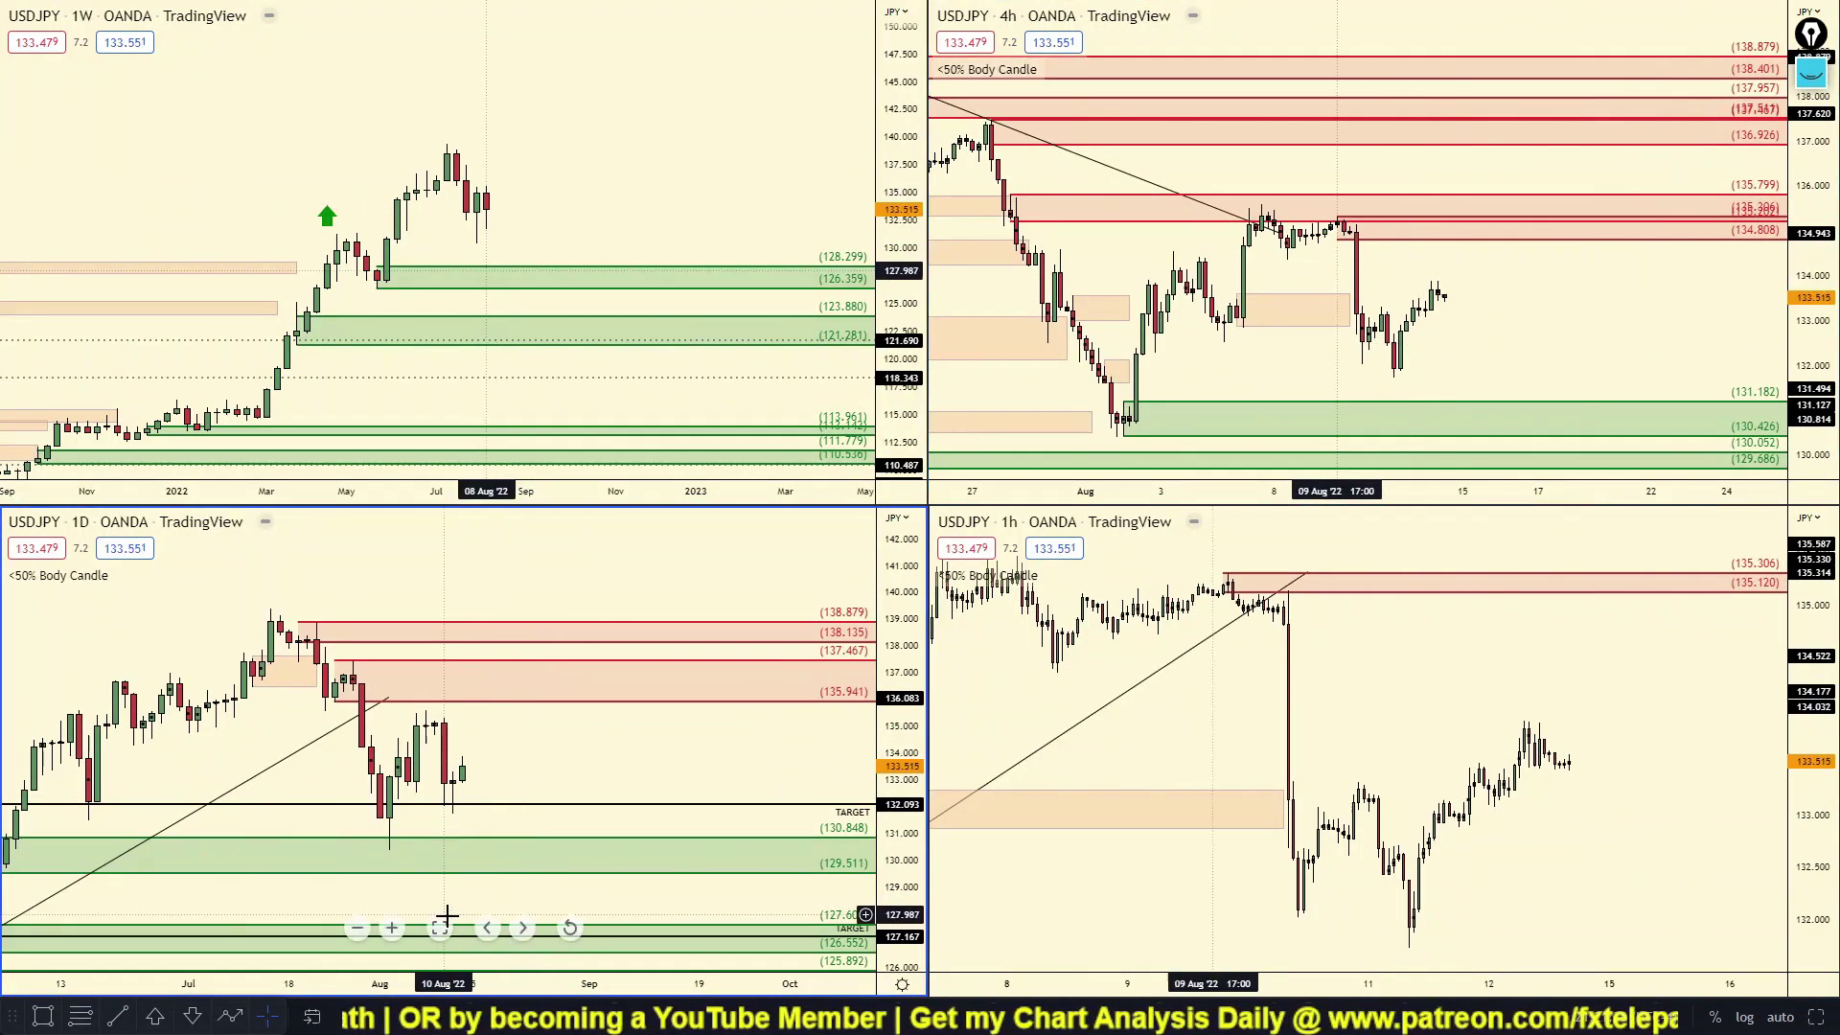
{"action": "left_click", "coordinate": [440, 926]}
{"action": "scroll", "coordinate": [1274, 415], "scroll_direction": "up", "scroll_amount": 5}
{"action": "mouse_move", "coordinate": [1804, 313]}
{"action": "left_mouse_down"}
{"action": "mouse_move", "coordinate": [1788, 416]}
{"action": "mouse_move", "coordinate": [1629, 446]}
{"action": "left_mouse_up"}
{"action": "left_click_drag", "start_coordinate": [1279, 568], "coordinate": [1285, 608]}
{"action": "left_click", "coordinate": [1811, 74]}
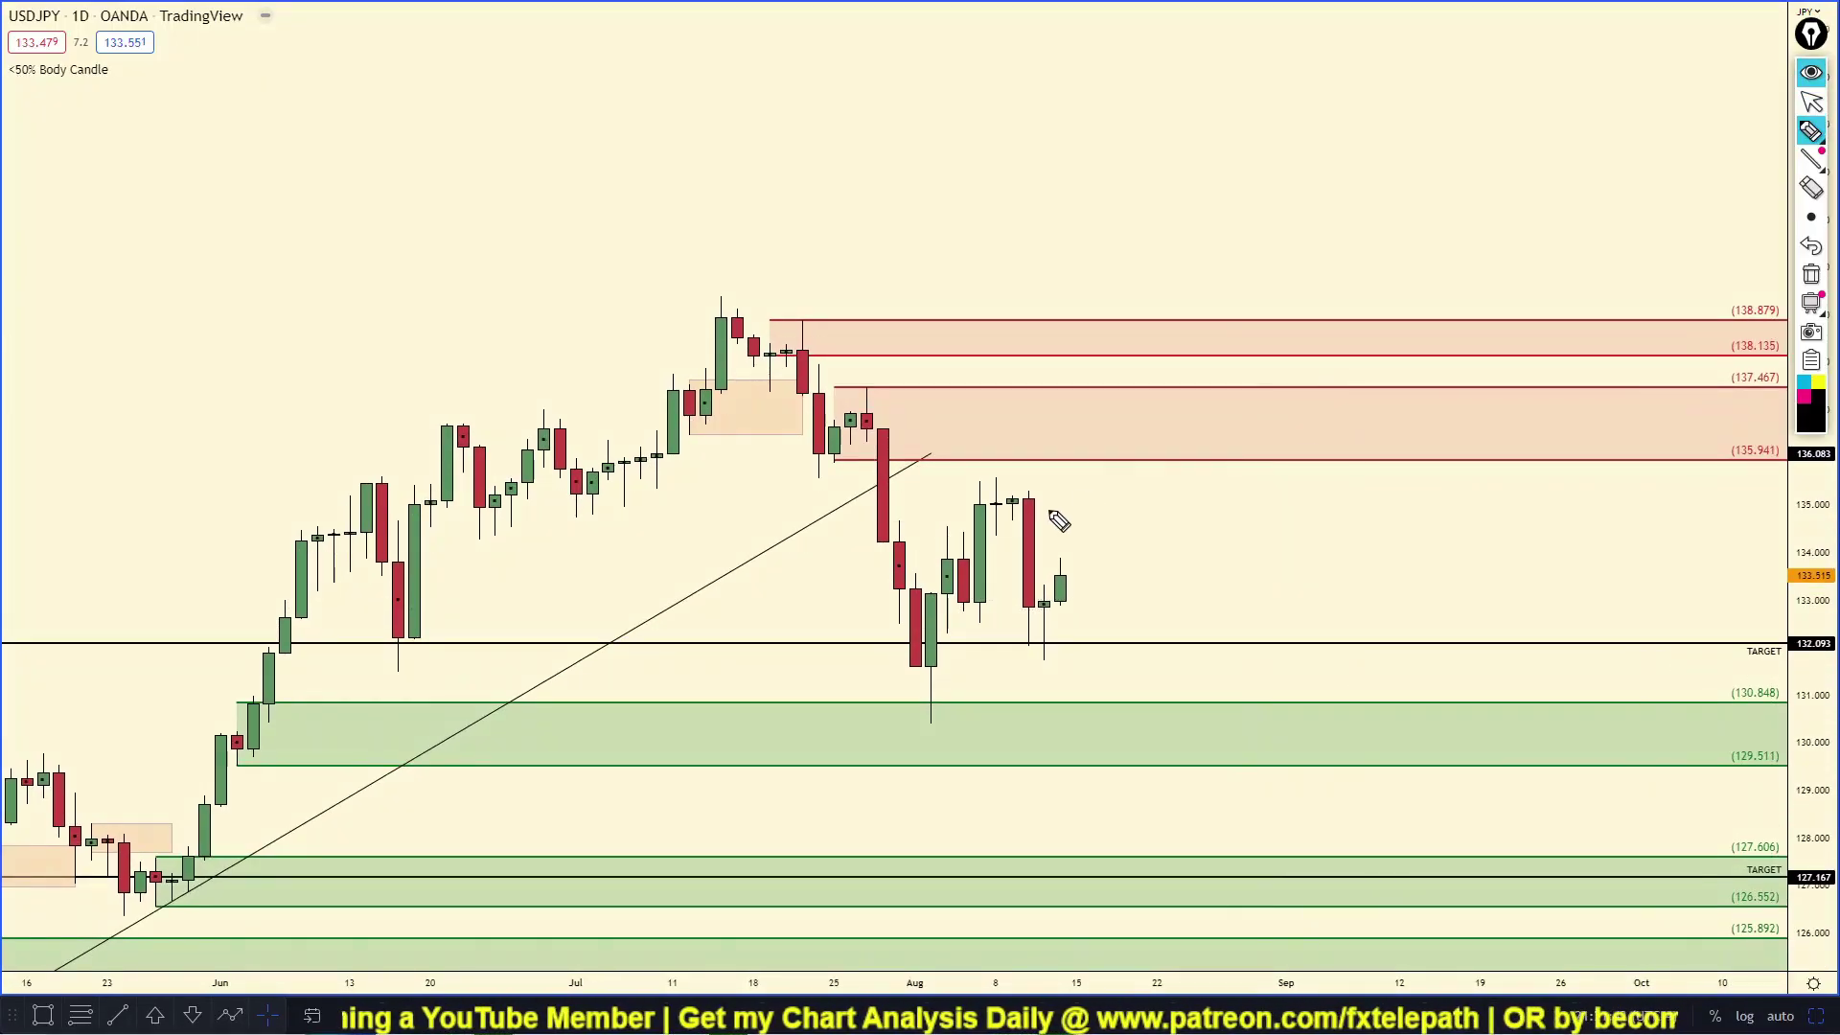
{"action": "left_click_drag", "start_coordinate": [1035, 564], "coordinate": [1098, 483]}
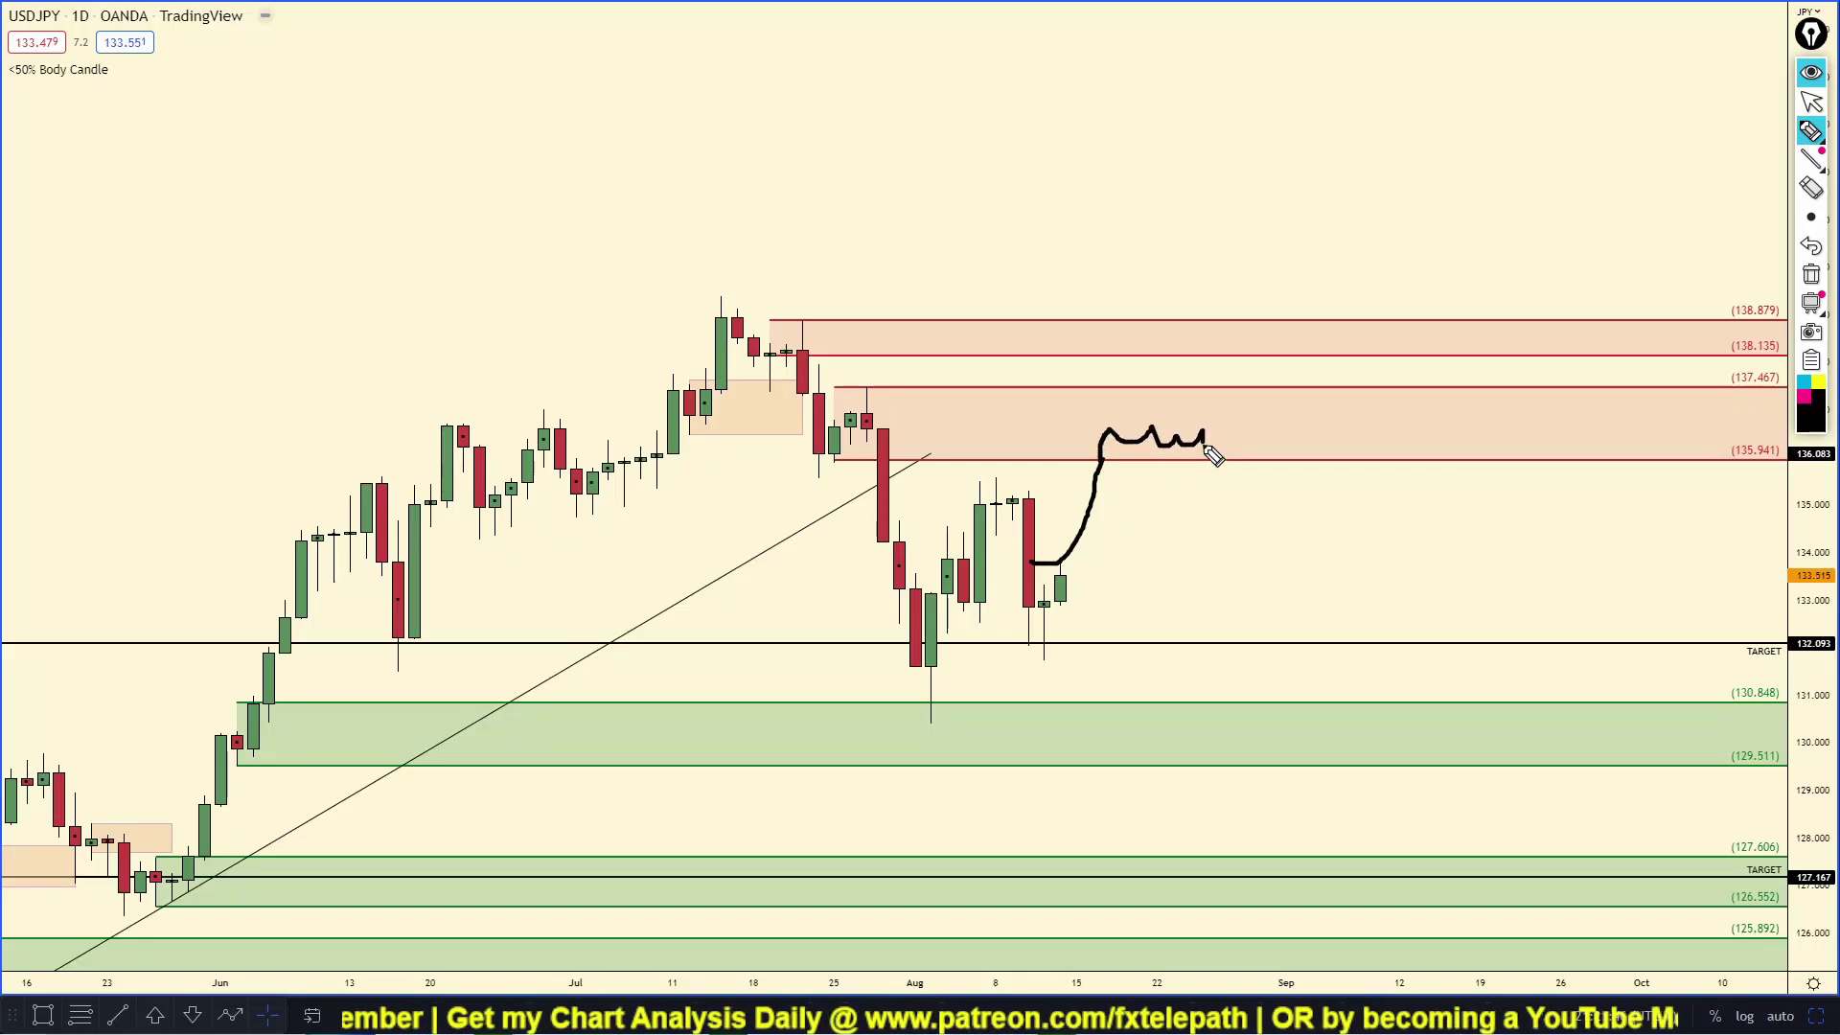
{"action": "left_click_drag", "start_coordinate": [1208, 447], "coordinate": [1203, 527]}
{"action": "left_click", "coordinate": [1811, 275]}
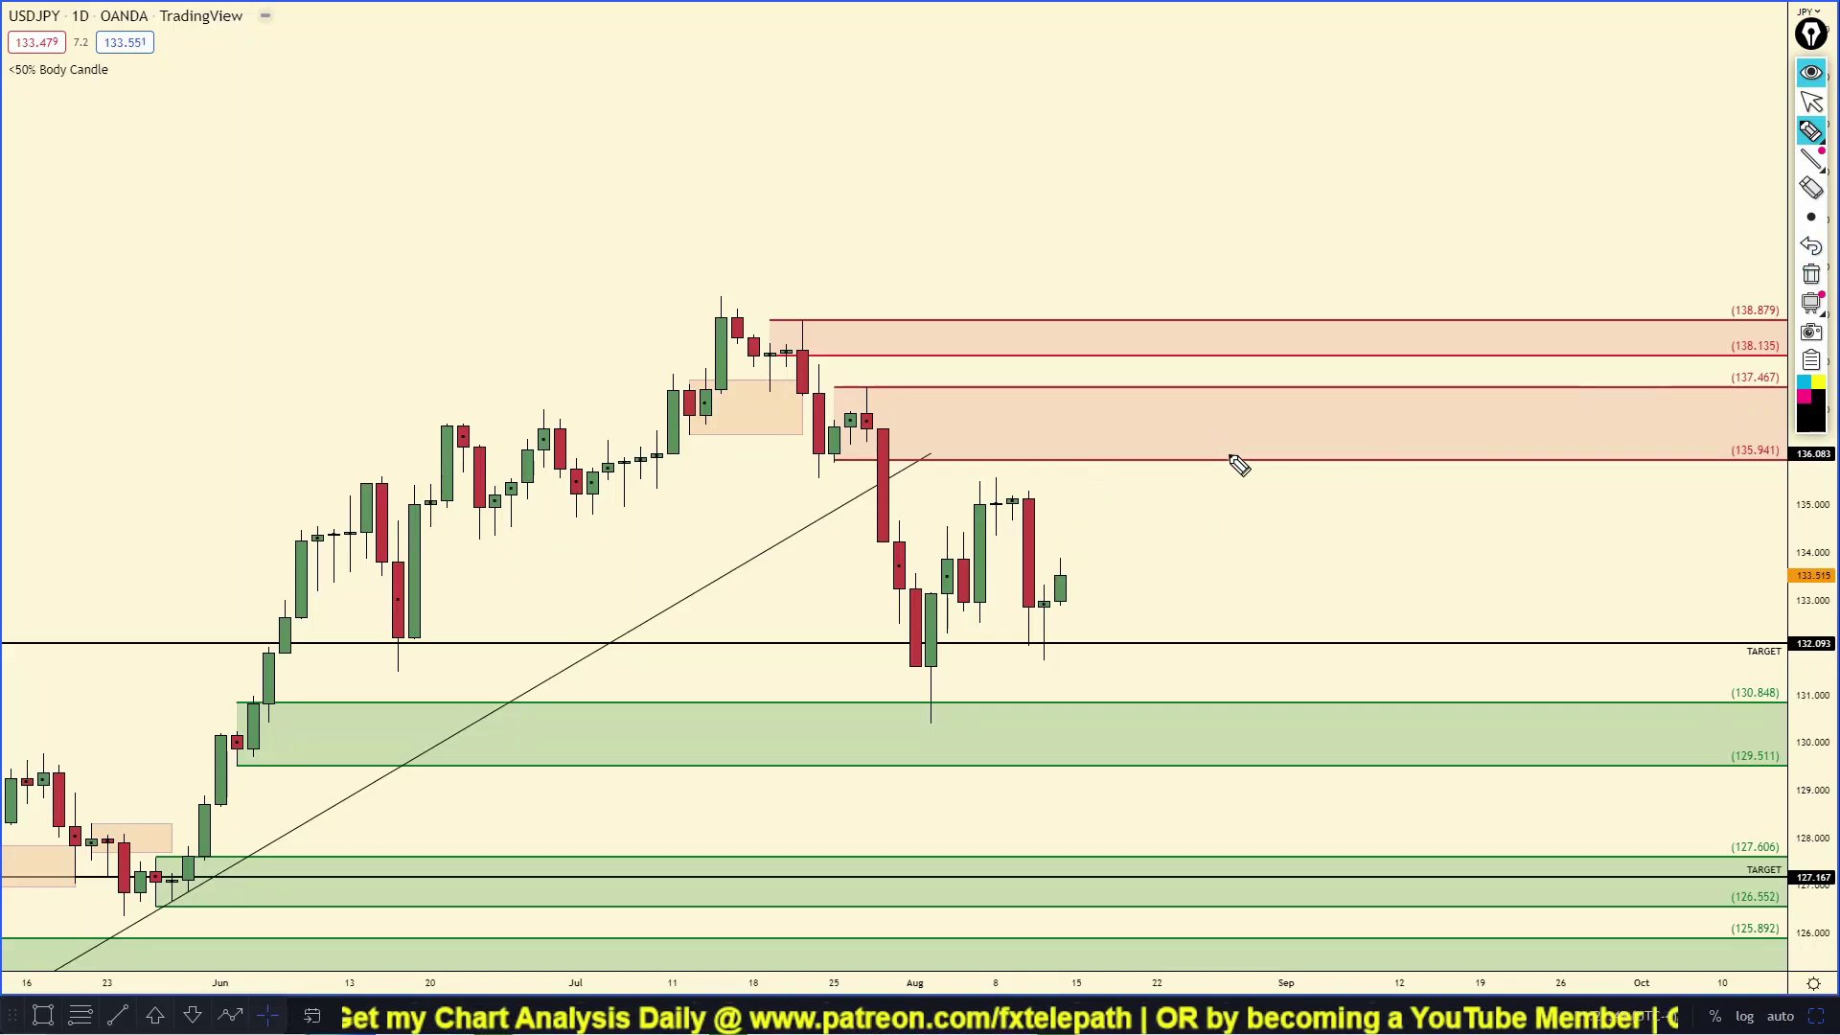
Sketch a daily rally pausing at 135.941 before breaking above both supply zones, point an arrow at the lower zone, and clear the annotations.
{"action": "mouse_move", "coordinate": [1055, 581]}
{"action": "left_mouse_down"}
{"action": "mouse_move", "coordinate": [1209, 425]}
{"action": "mouse_move", "coordinate": [1245, 276]}
{"action": "left_mouse_up"}
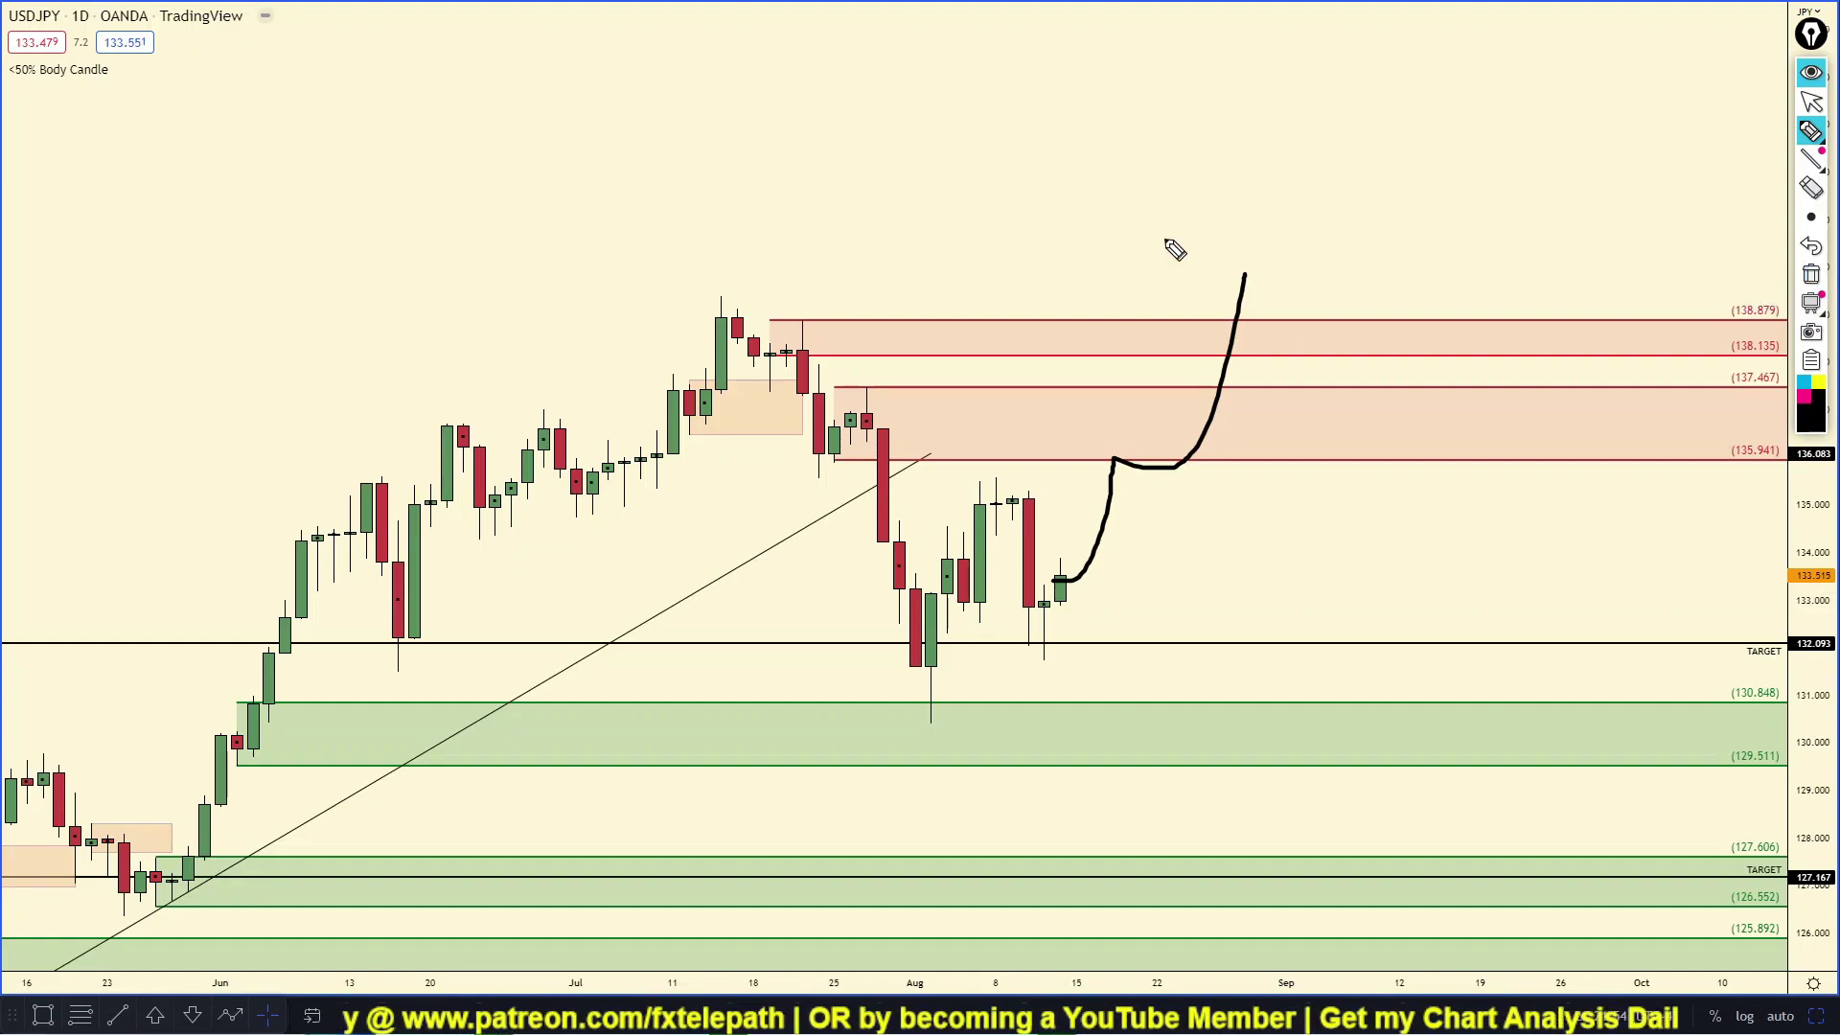
{"action": "left_click_drag", "start_coordinate": [1164, 238], "coordinate": [1060, 411]}
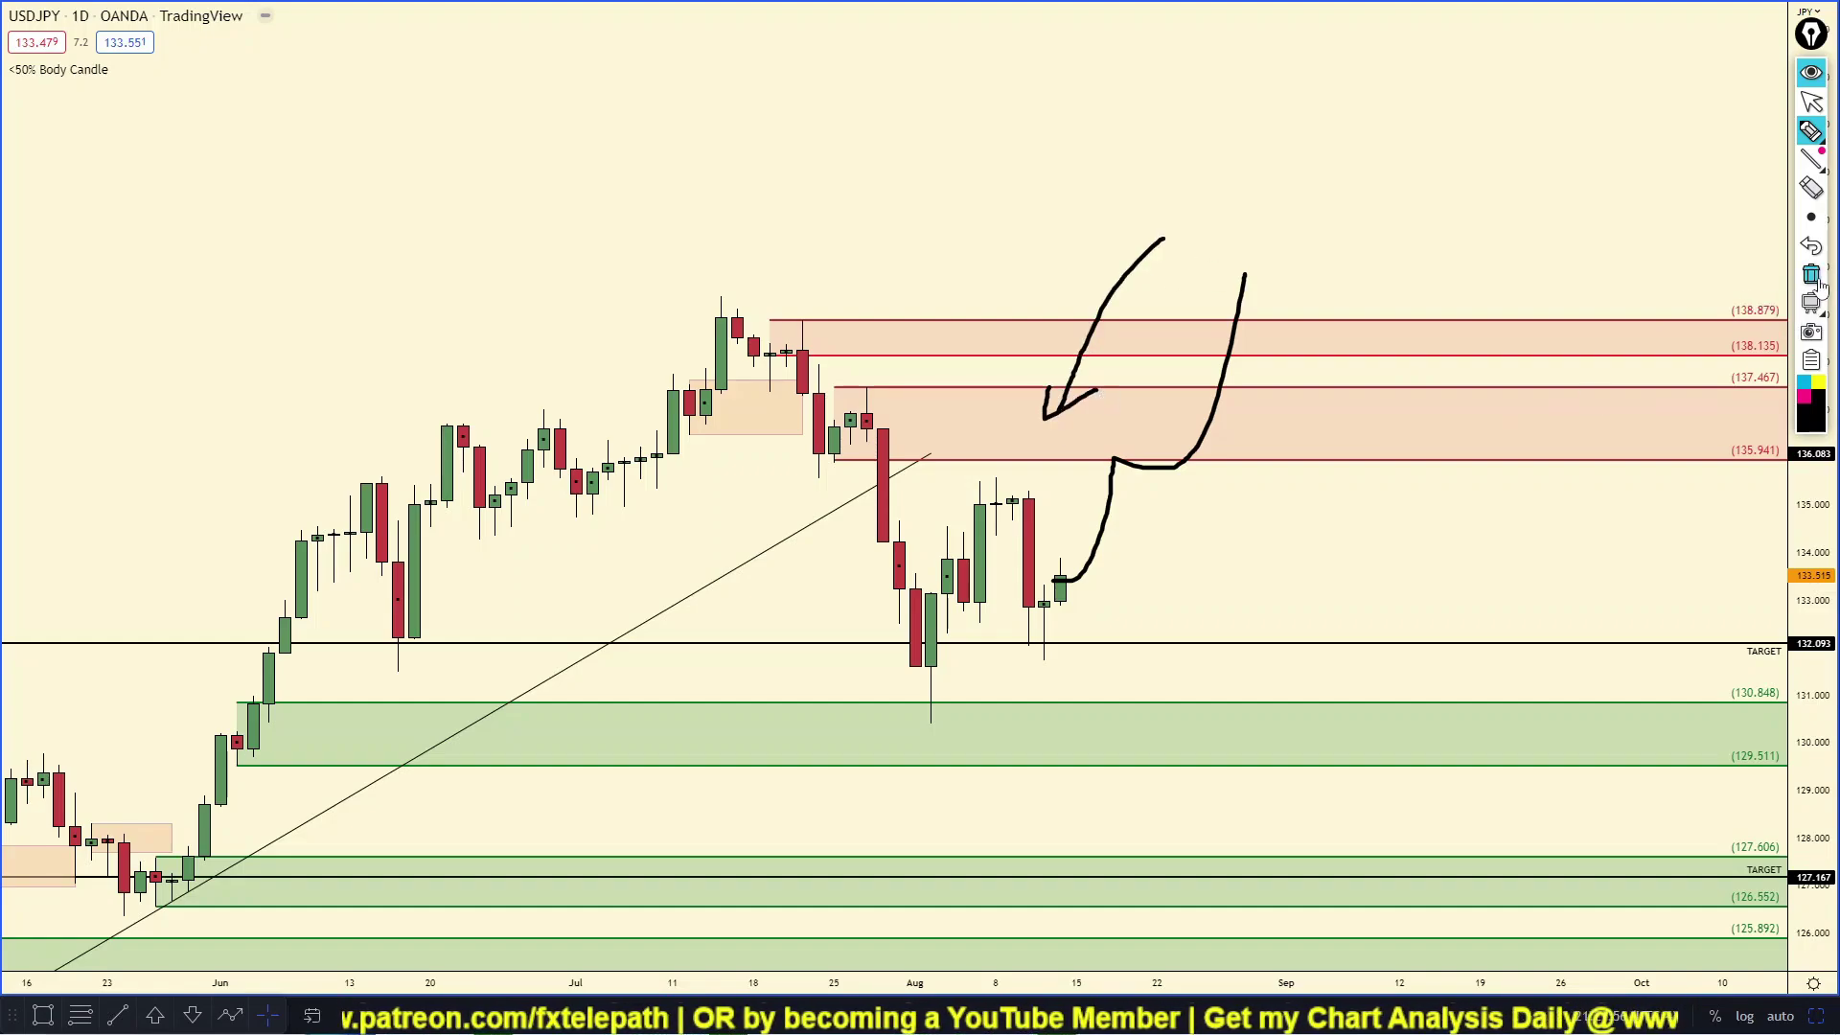
{"action": "left_click", "coordinate": [1813, 278]}
{"action": "left_click", "coordinate": [1811, 72]}
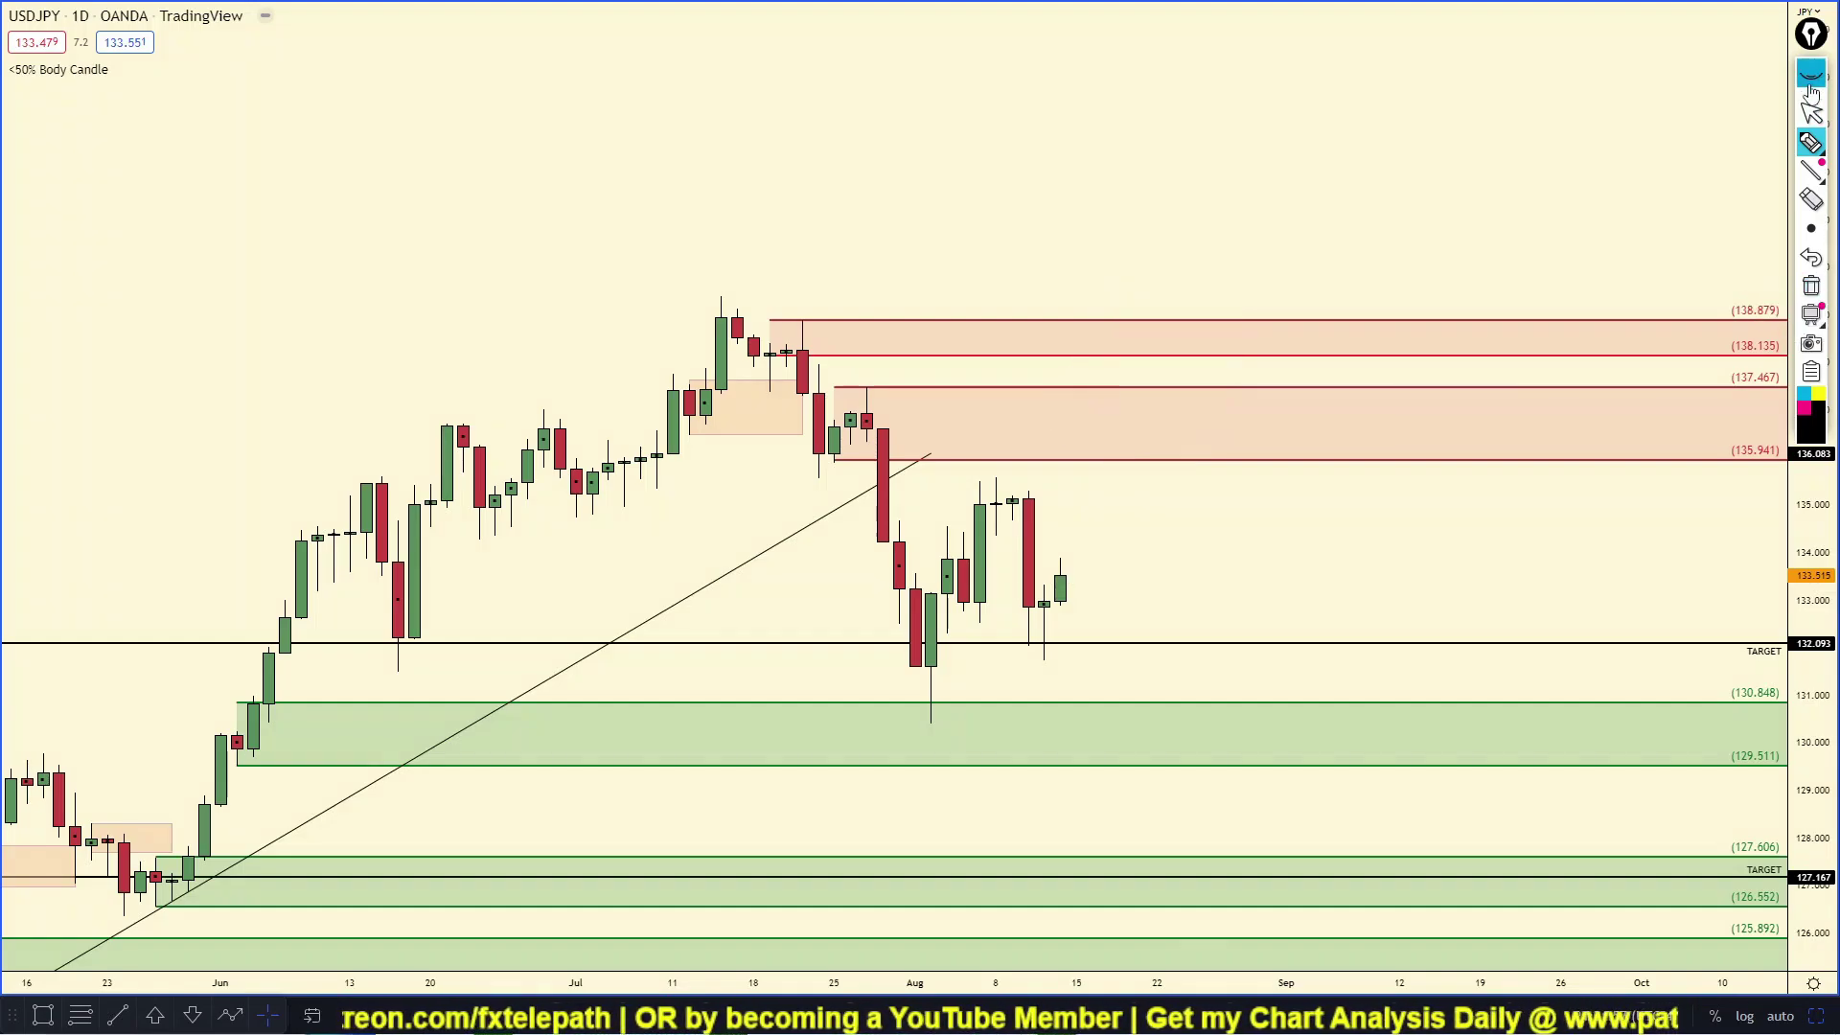
Restore the four-chart layout and reframe the USDJPY weekly and daily charts around their latest candles.
{"action": "left_click", "coordinate": [1818, 1019]}
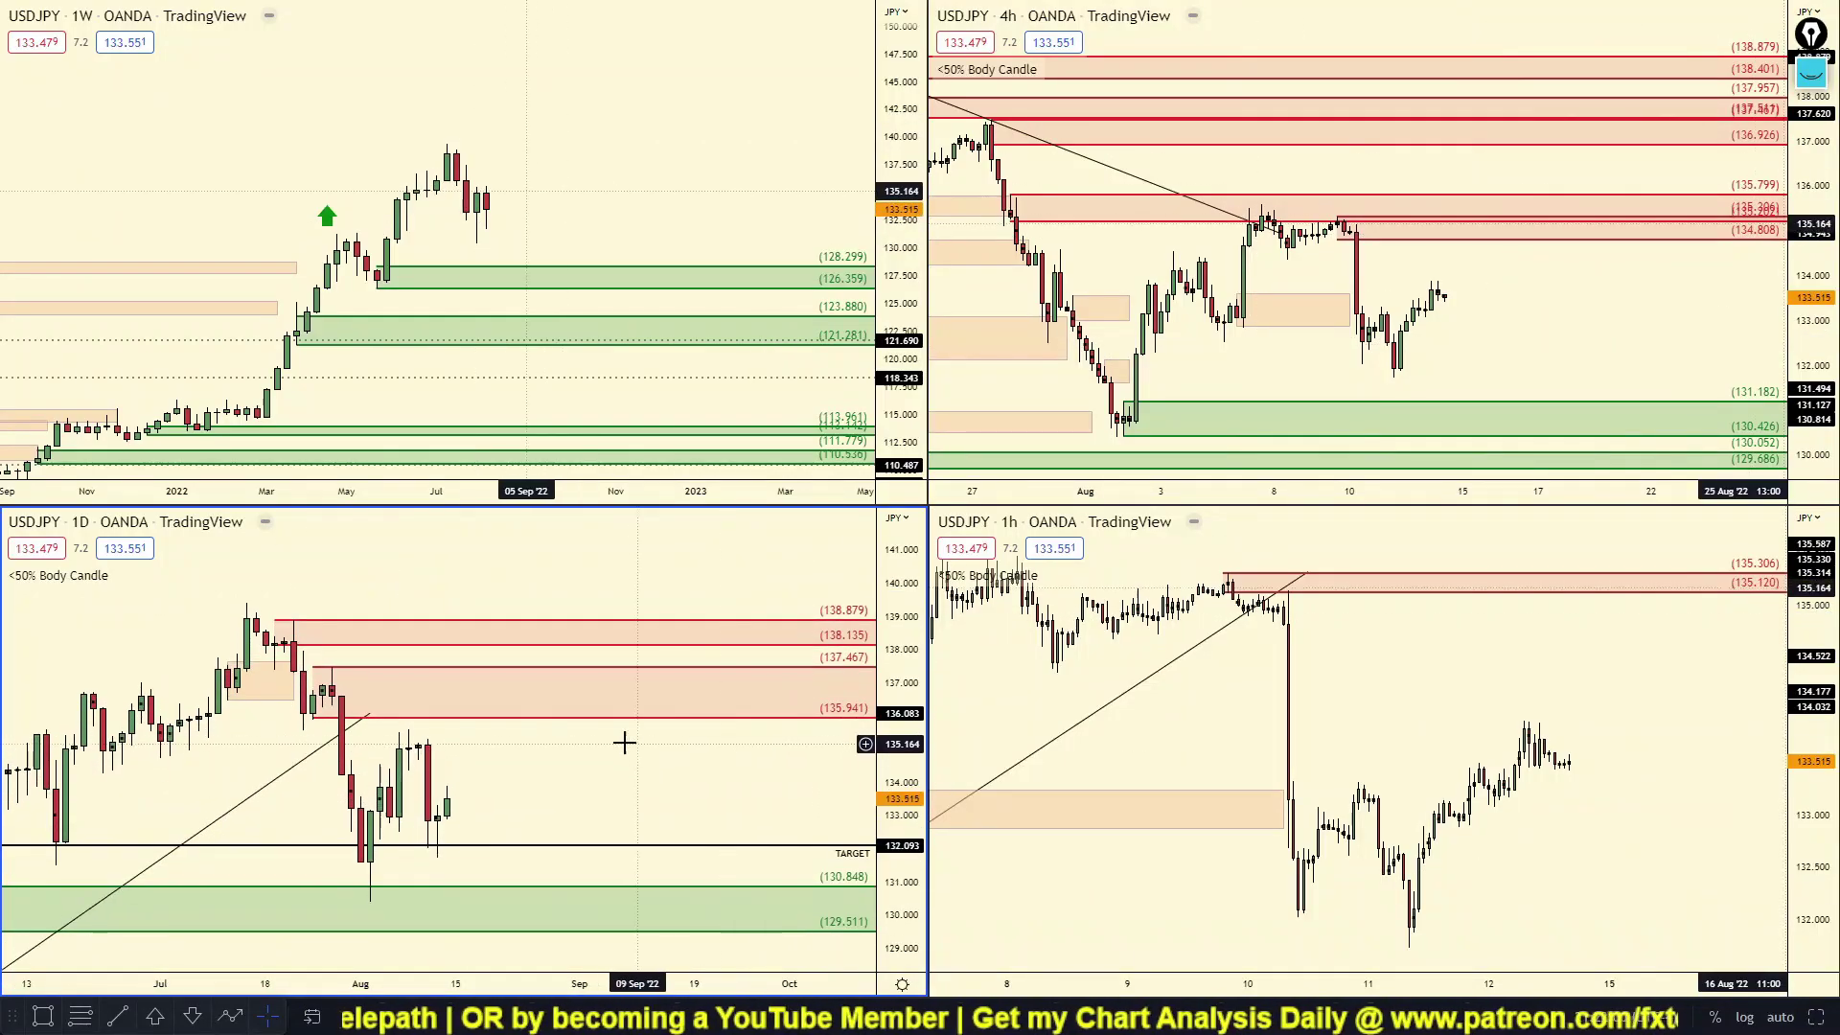
{"action": "left_click_drag", "start_coordinate": [624, 742], "coordinate": [709, 740]}
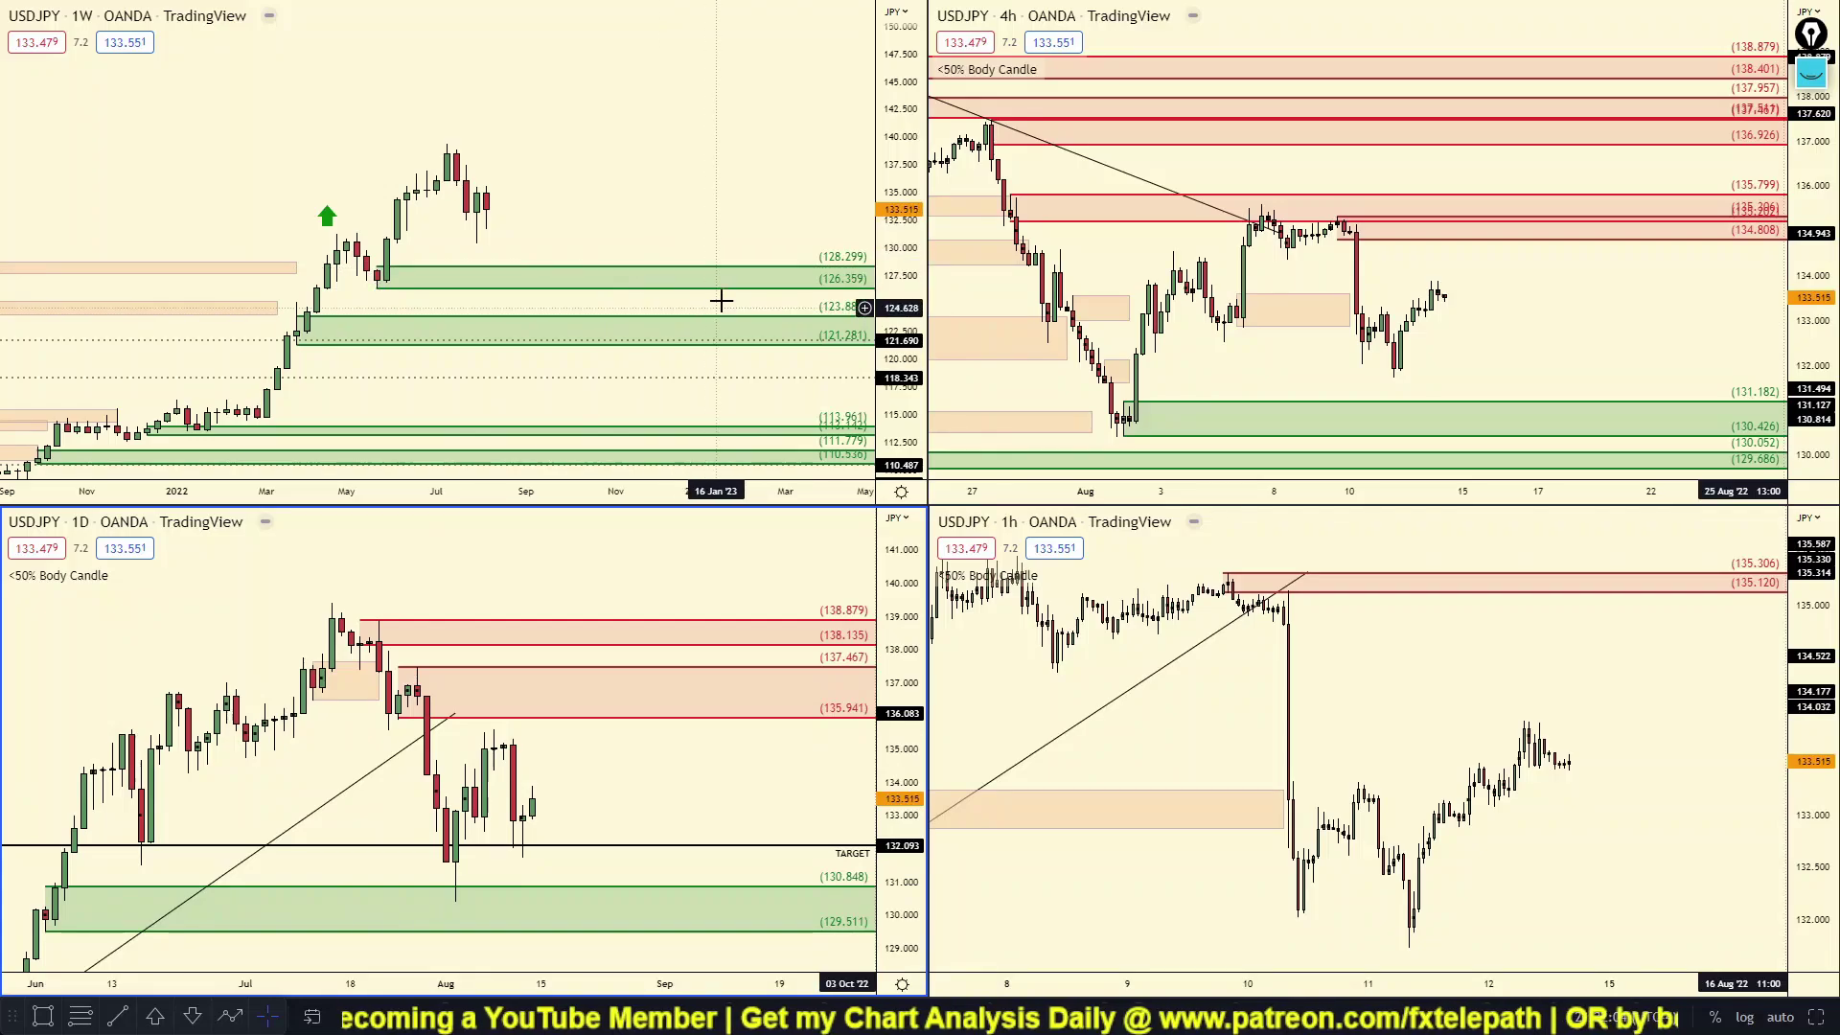
{"action": "left_click_drag", "start_coordinate": [881, 307], "coordinate": [878, 235]}
{"action": "left_click_drag", "start_coordinate": [634, 223], "coordinate": [669, 206]}
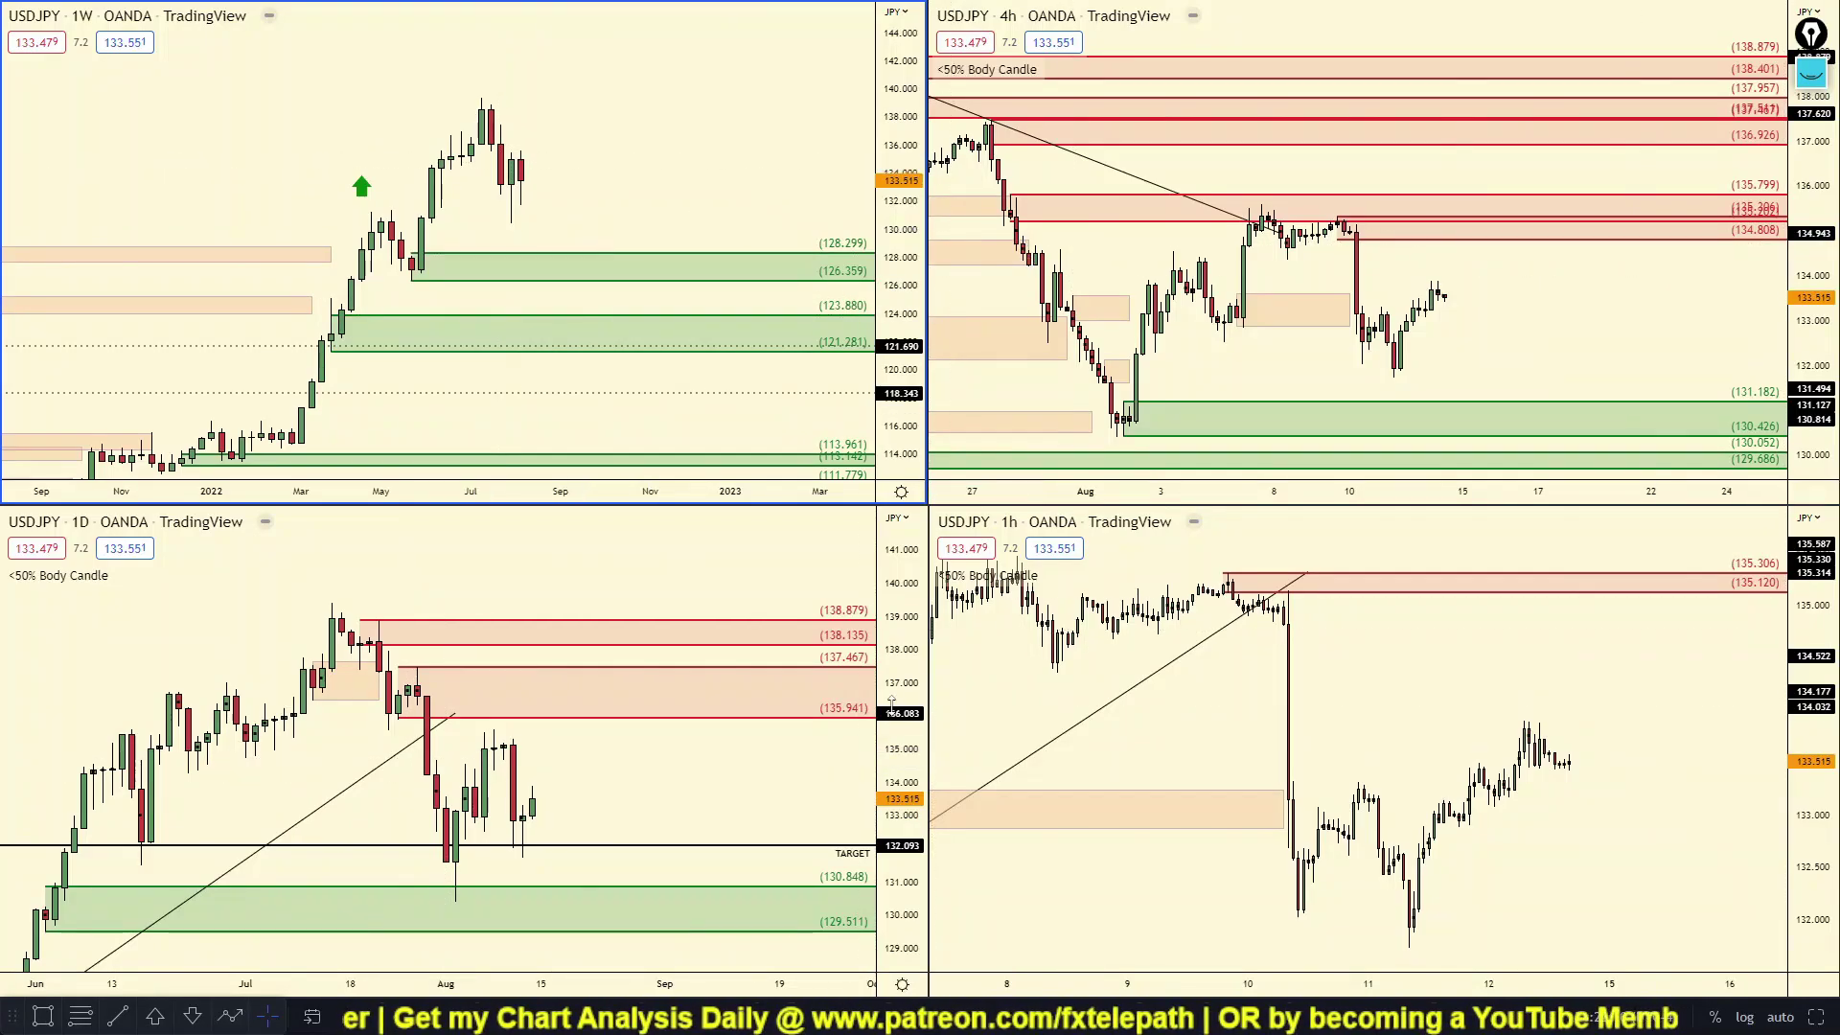
{"action": "left_click_drag", "start_coordinate": [910, 696], "coordinate": [899, 767]}
{"action": "left_click_drag", "start_coordinate": [707, 785], "coordinate": [722, 780]}
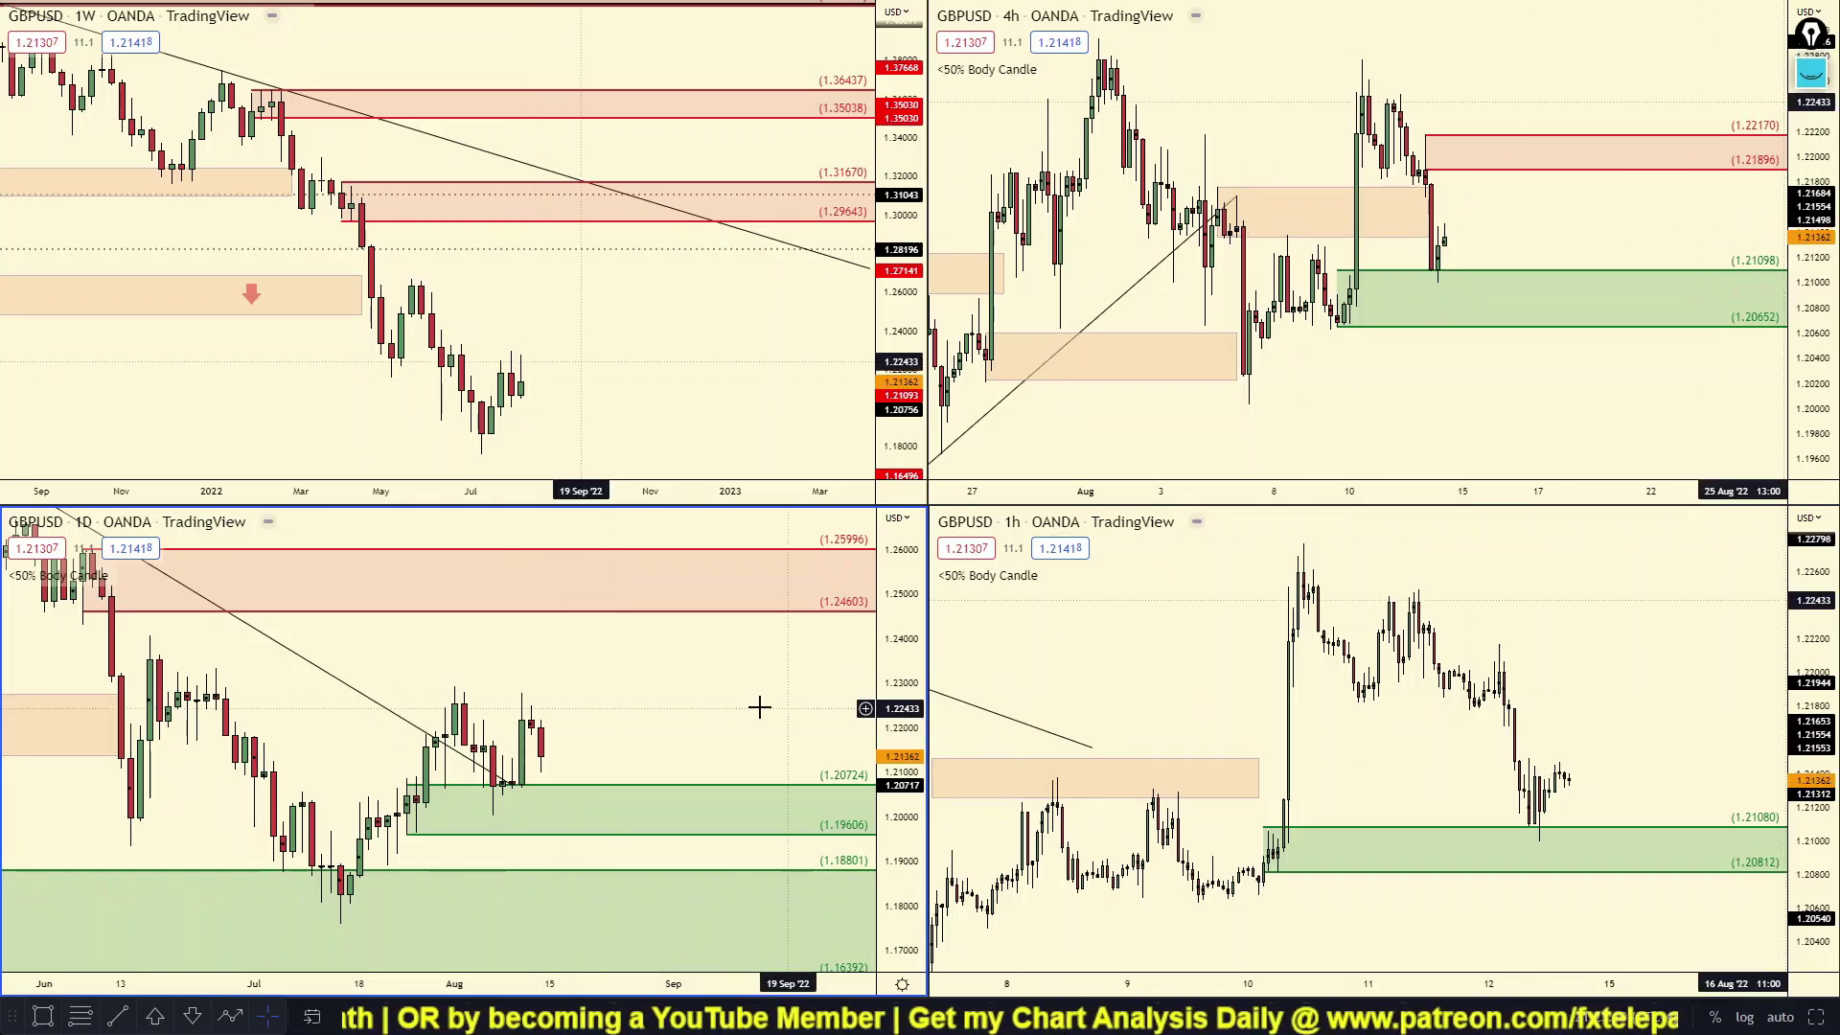
Enlarge the GBPUSD daily chart and reframe it around the latest candles and the supply and demand zones.
{"action": "left_click_drag", "start_coordinate": [731, 698], "coordinate": [731, 690]}
{"action": "key", "text": "alt+Return"}
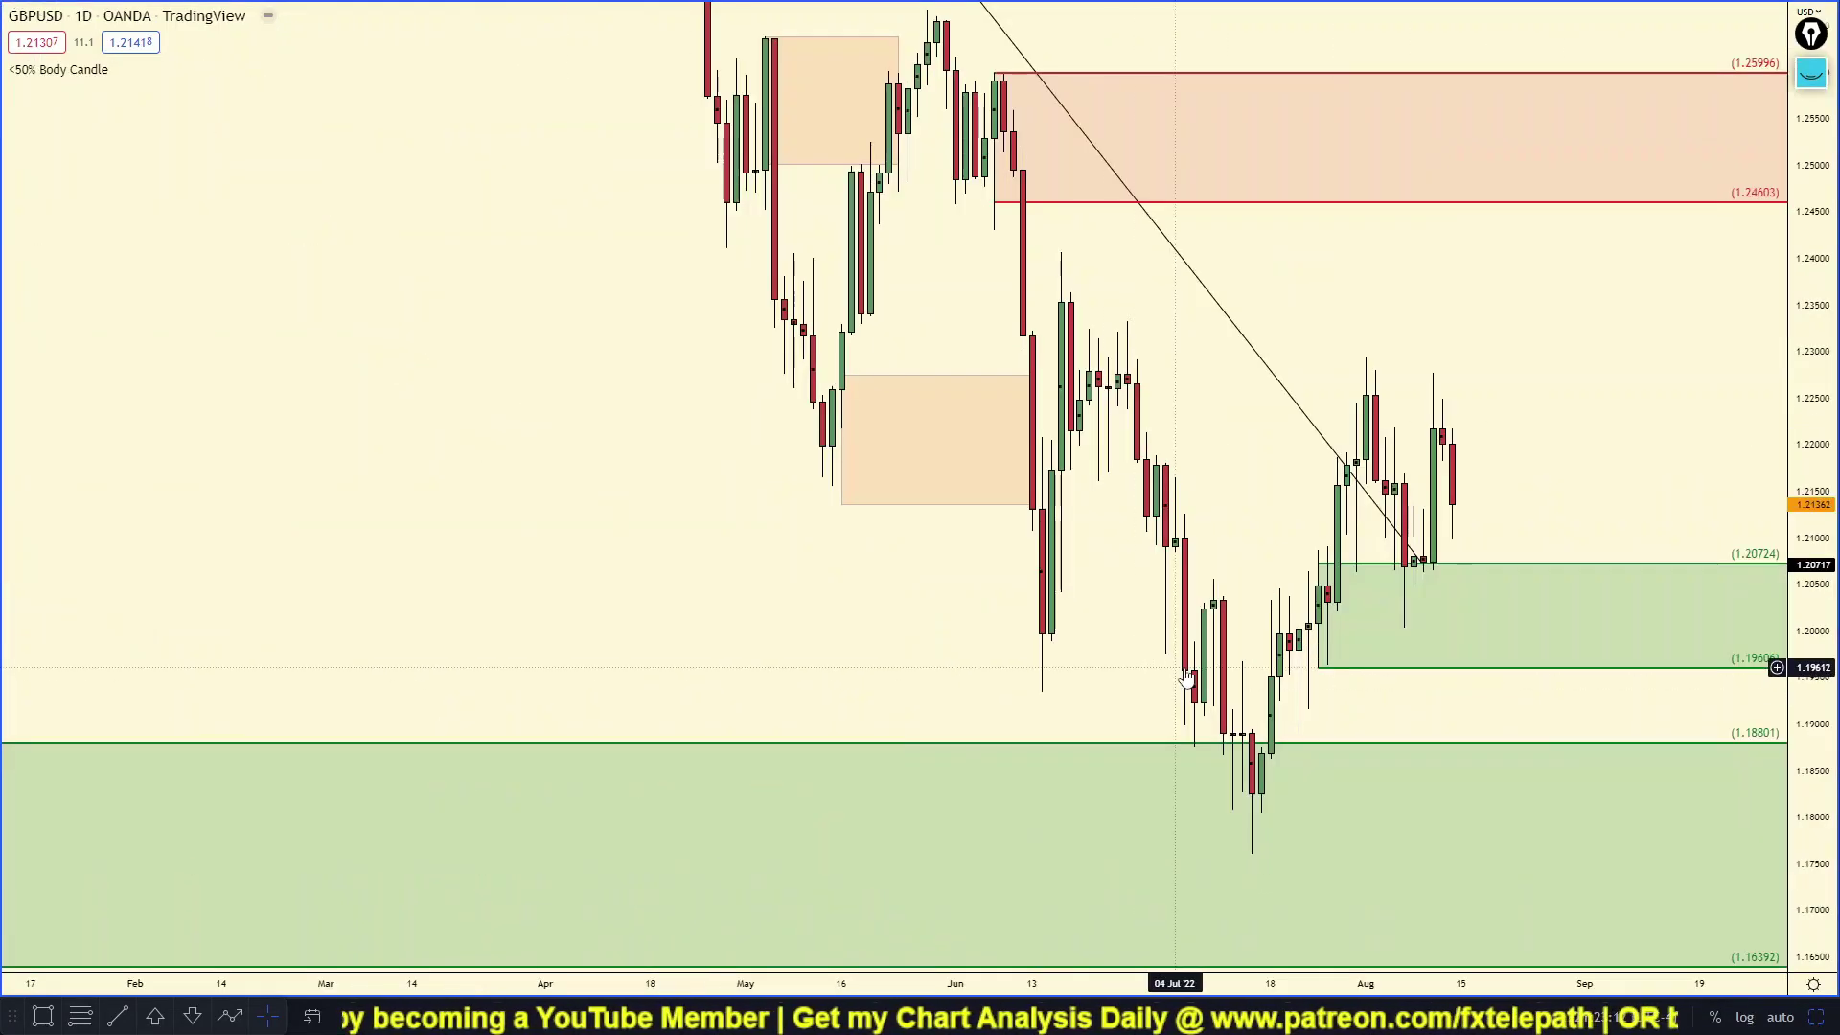
{"action": "left_click_drag", "start_coordinate": [1807, 324], "coordinate": [1807, 547]}
{"action": "scroll", "coordinate": [1278, 550], "scroll_direction": "up", "scroll_amount": 3}
{"action": "left_click_drag", "start_coordinate": [1319, 510], "coordinate": [1257, 544]}
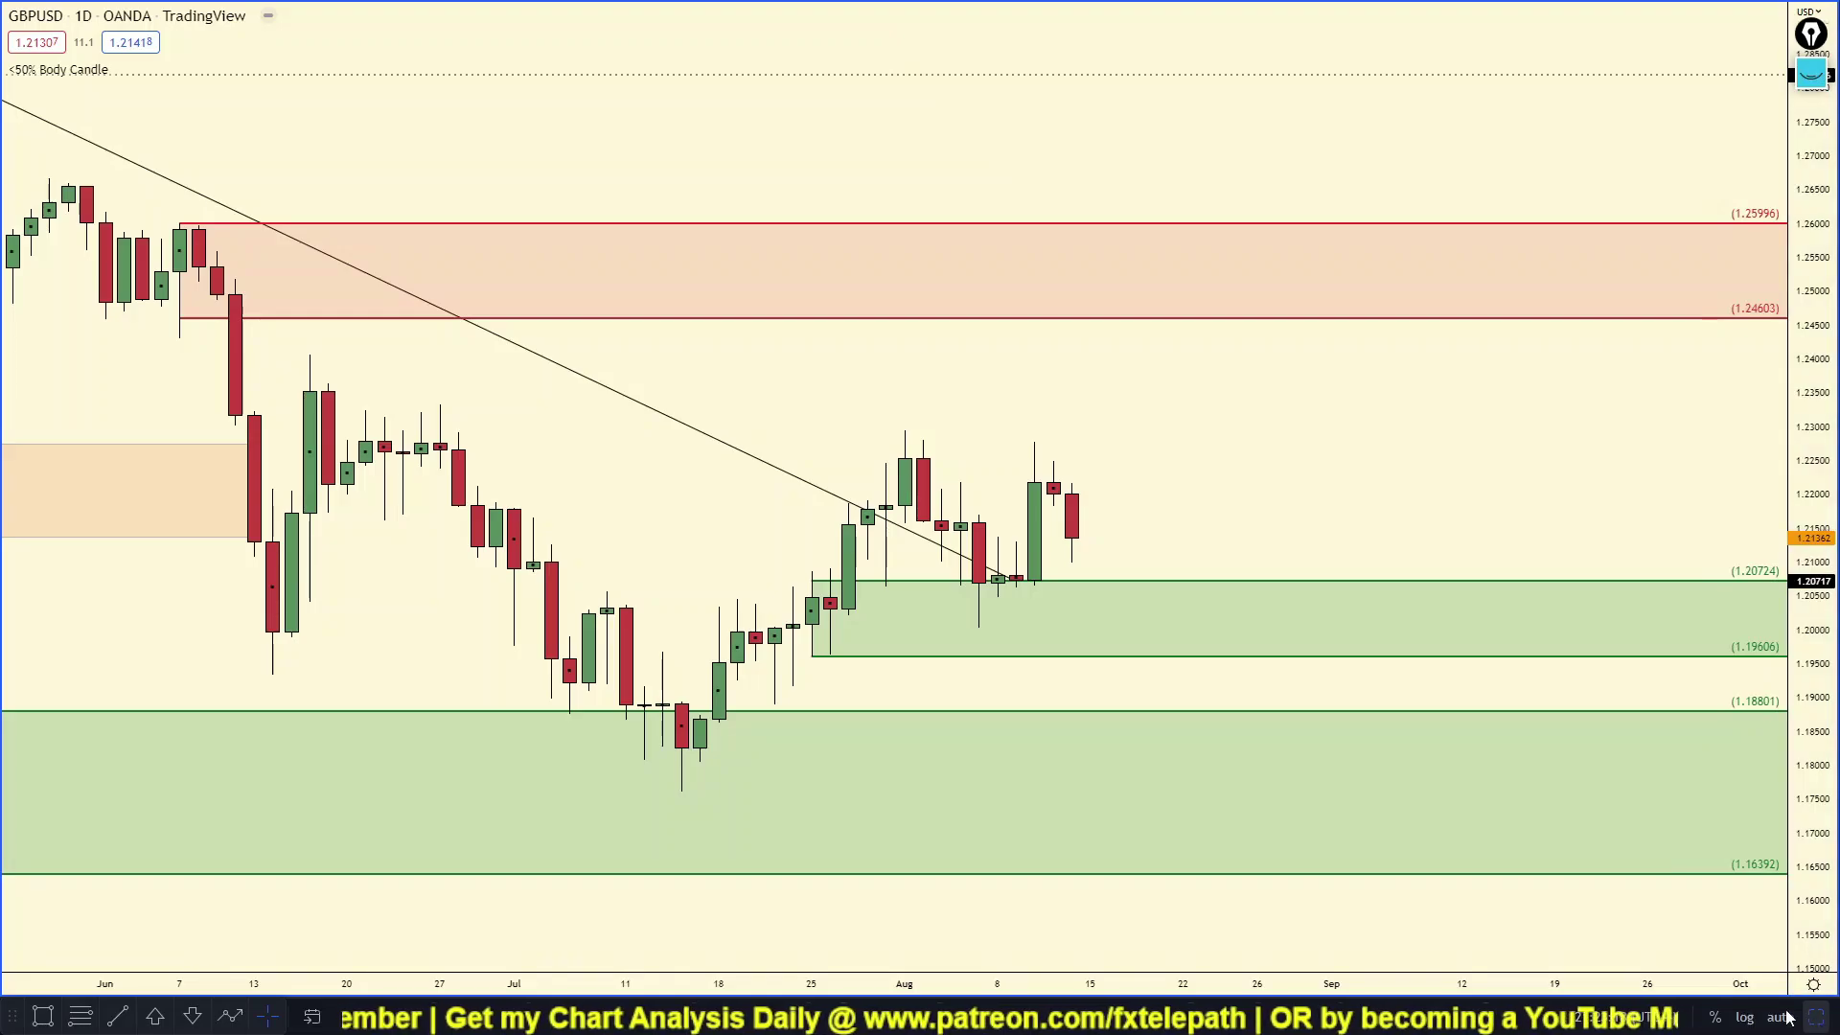
Examine the falling trendline and supply zones on the enlarged GBPUSD weekly chart, and restore the four-chart layout.
{"action": "left_click", "coordinate": [1815, 1017]}
{"action": "left_click", "coordinate": [445, 435]}
{"action": "scroll", "coordinate": [1634, 475], "scroll_direction": "up", "scroll_amount": 4}
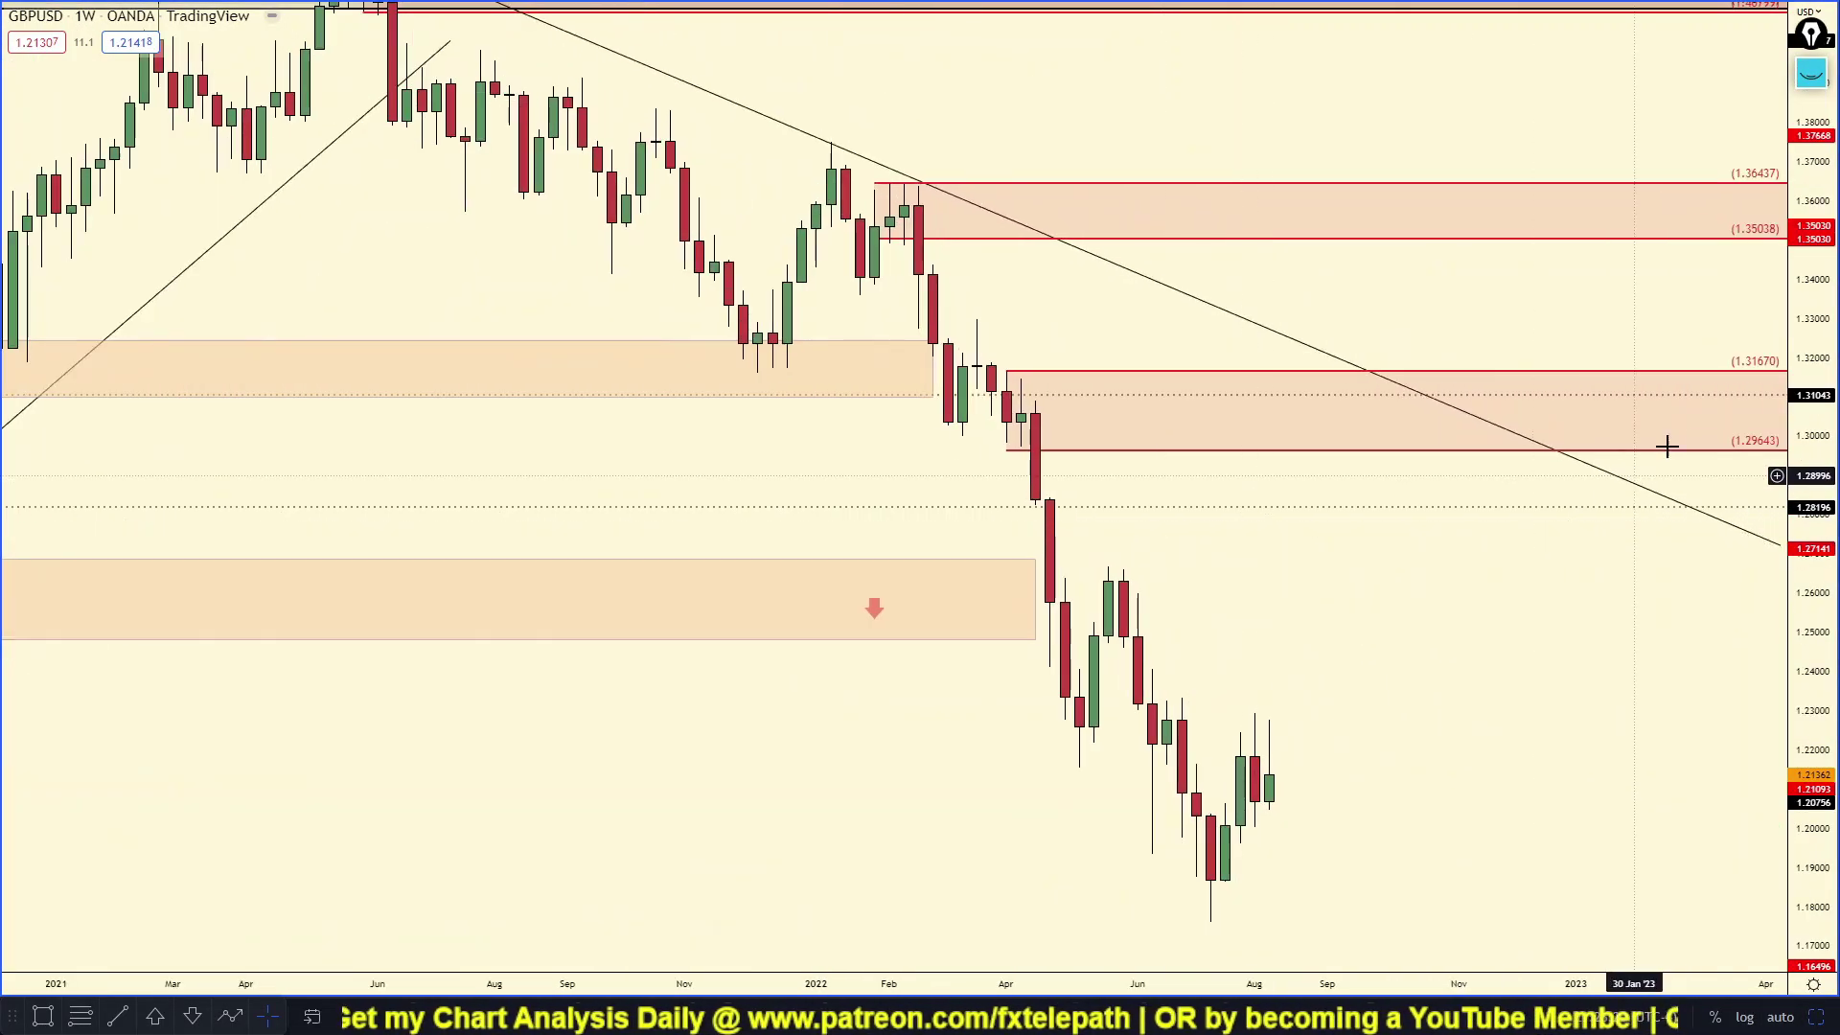
{"action": "scroll", "coordinate": [1426, 731], "scroll_direction": "down", "scroll_amount": 5}
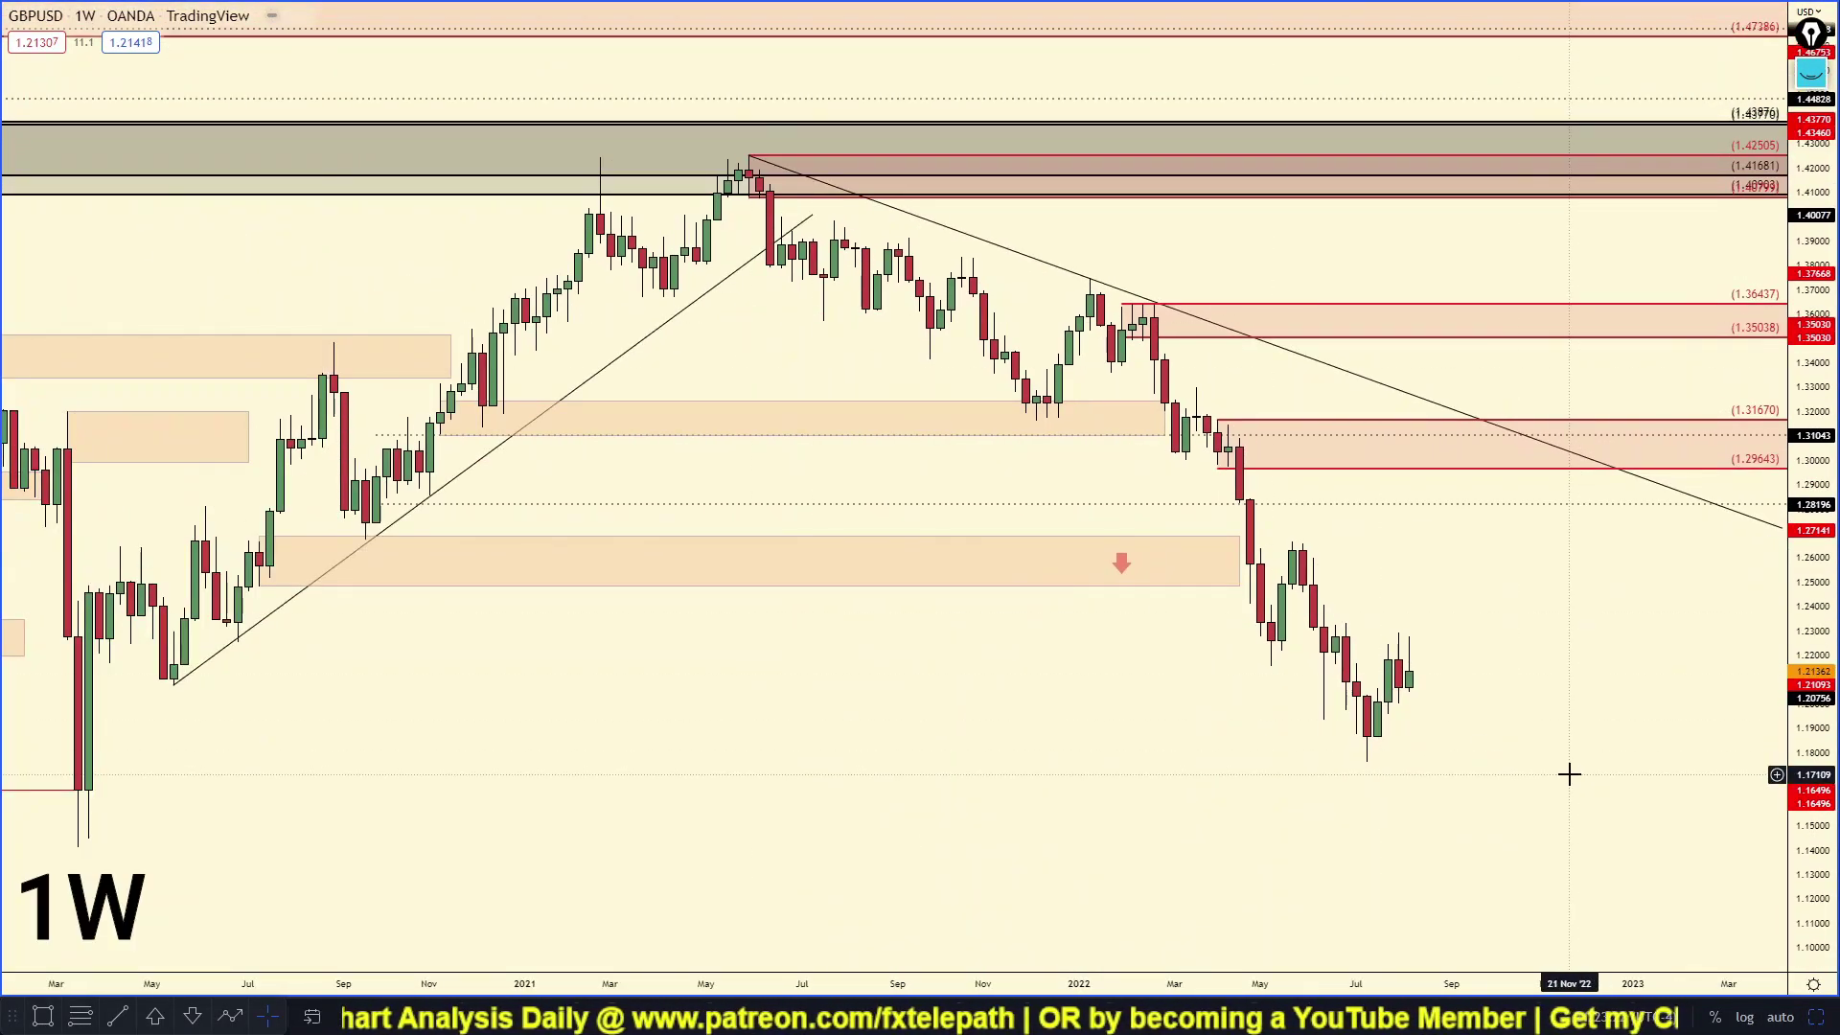
{"action": "scroll", "coordinate": [1569, 774], "scroll_direction": "up", "scroll_amount": 3}
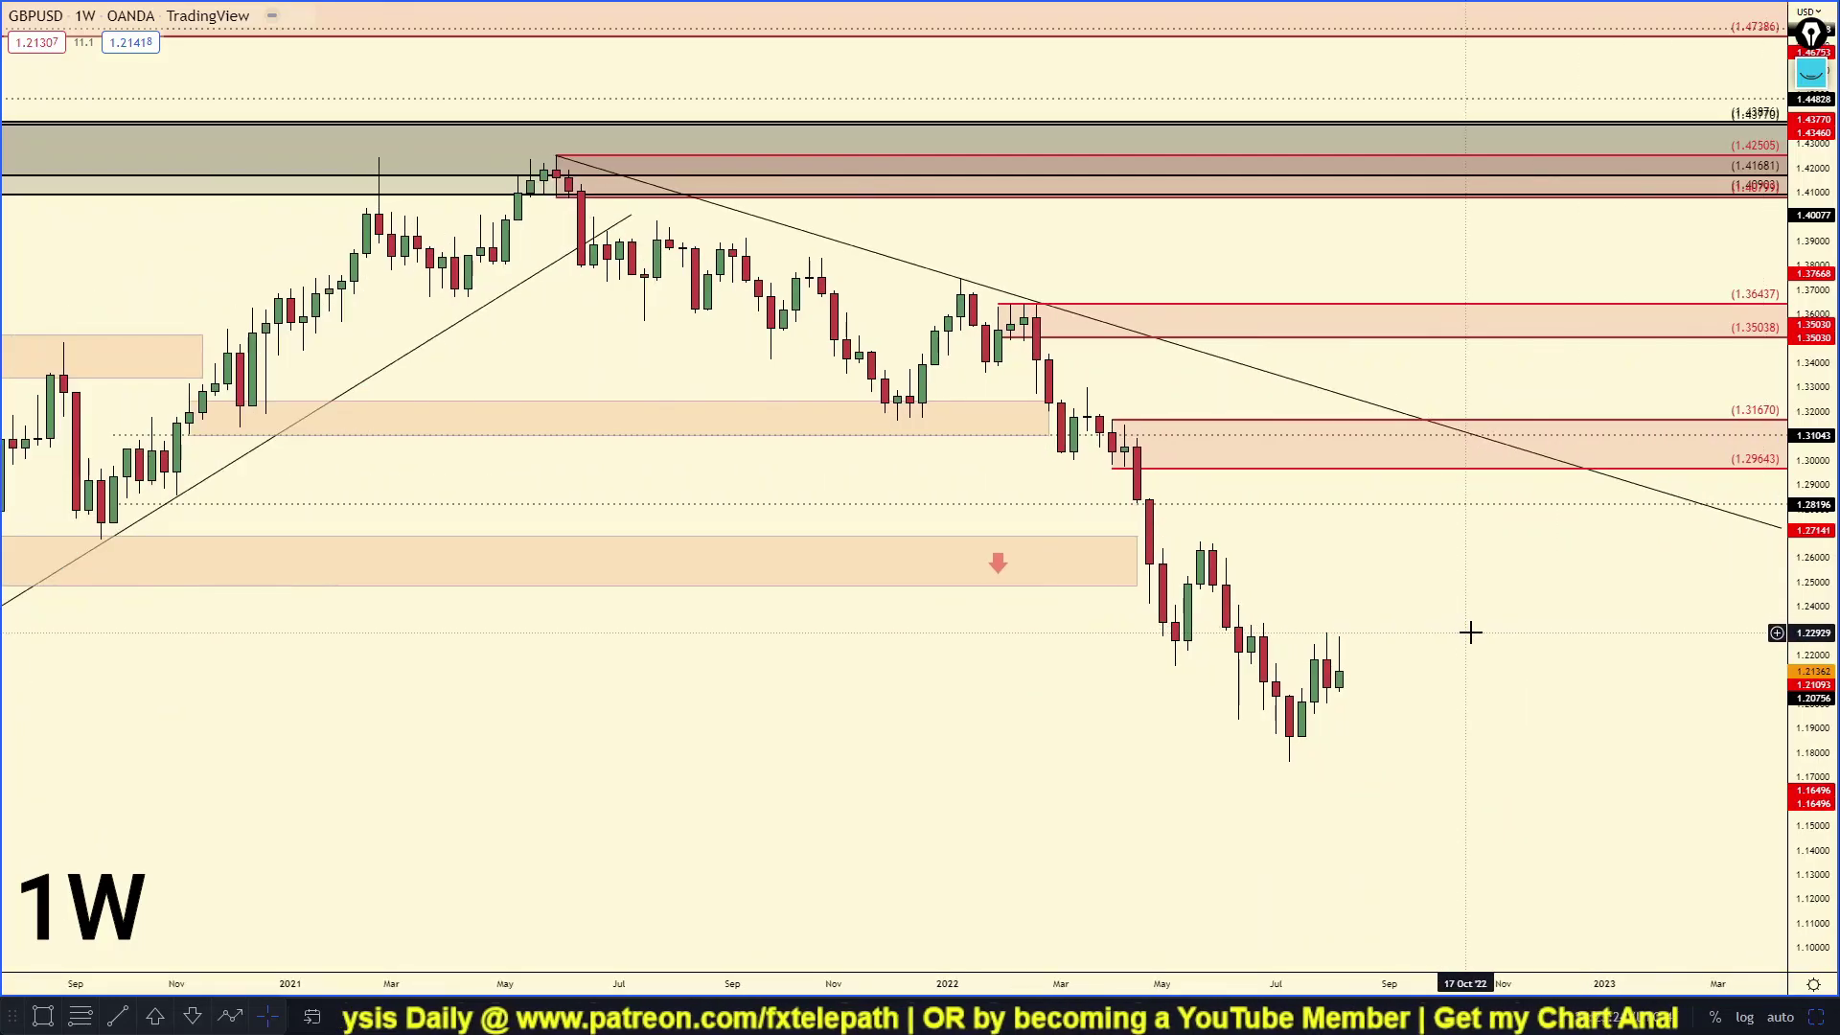
{"action": "left_click", "coordinate": [1817, 1017]}
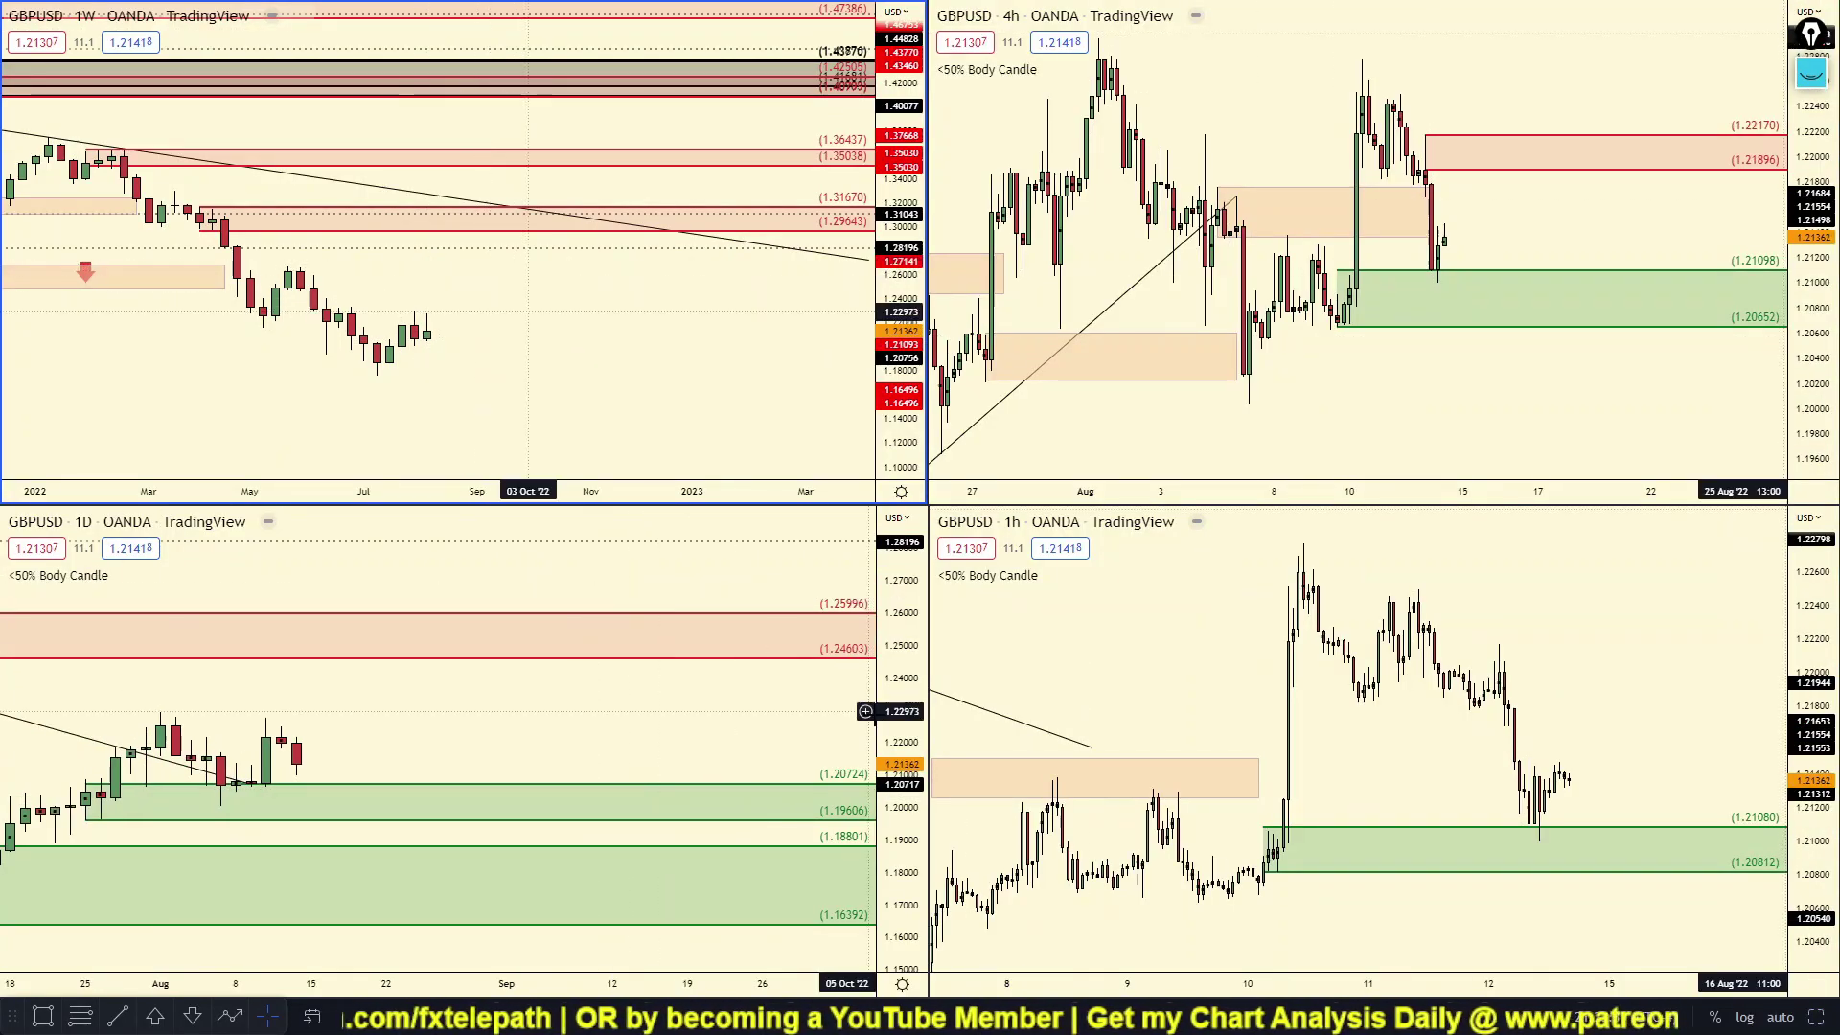
On the enlarged GBPUSD daily chart, sketch a bounce from the 1.20724 demand level towards the recent highs, and clear the sketch.
{"action": "scroll", "coordinate": [517, 717], "scroll_direction": "down", "scroll_amount": 2}
{"action": "left_click_drag", "start_coordinate": [468, 814], "coordinate": [586, 767]}
{"action": "left_click", "coordinate": [441, 929]}
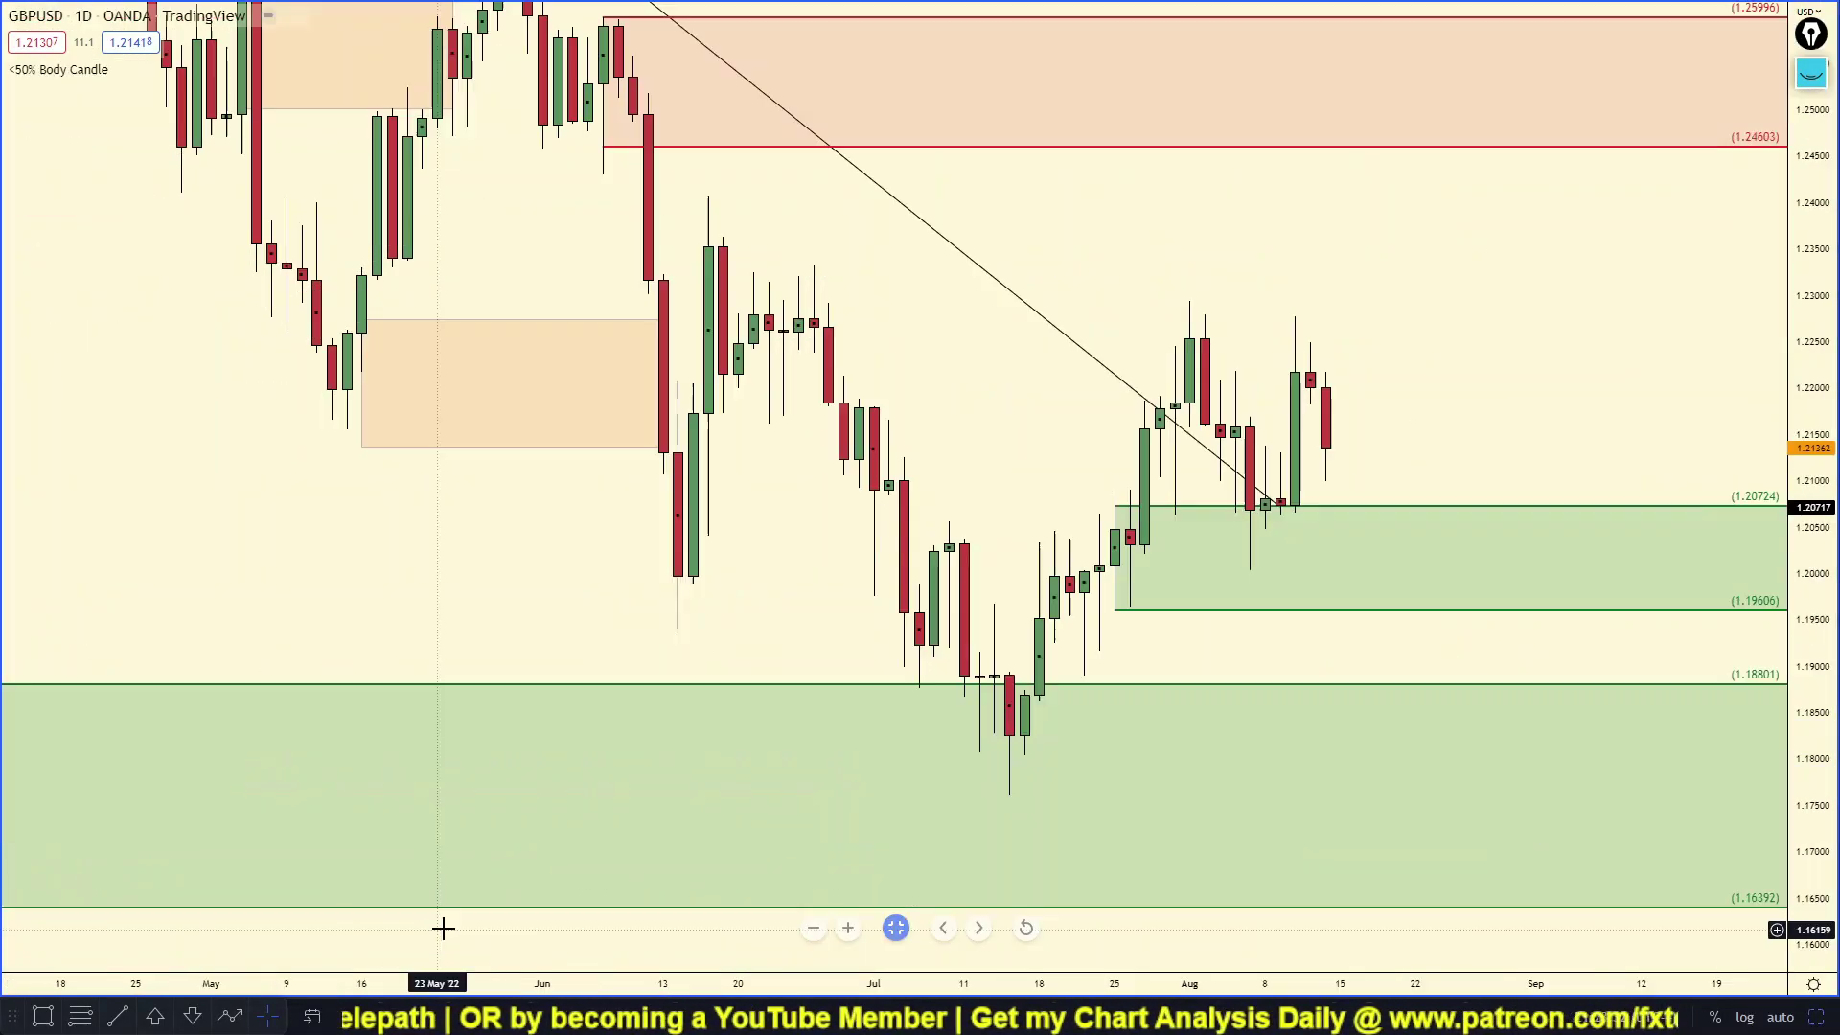
{"action": "scroll", "coordinate": [1323, 546], "scroll_direction": "up", "scroll_amount": 4}
{"action": "scroll", "coordinate": [1335, 530], "scroll_direction": "down", "scroll_amount": 3}
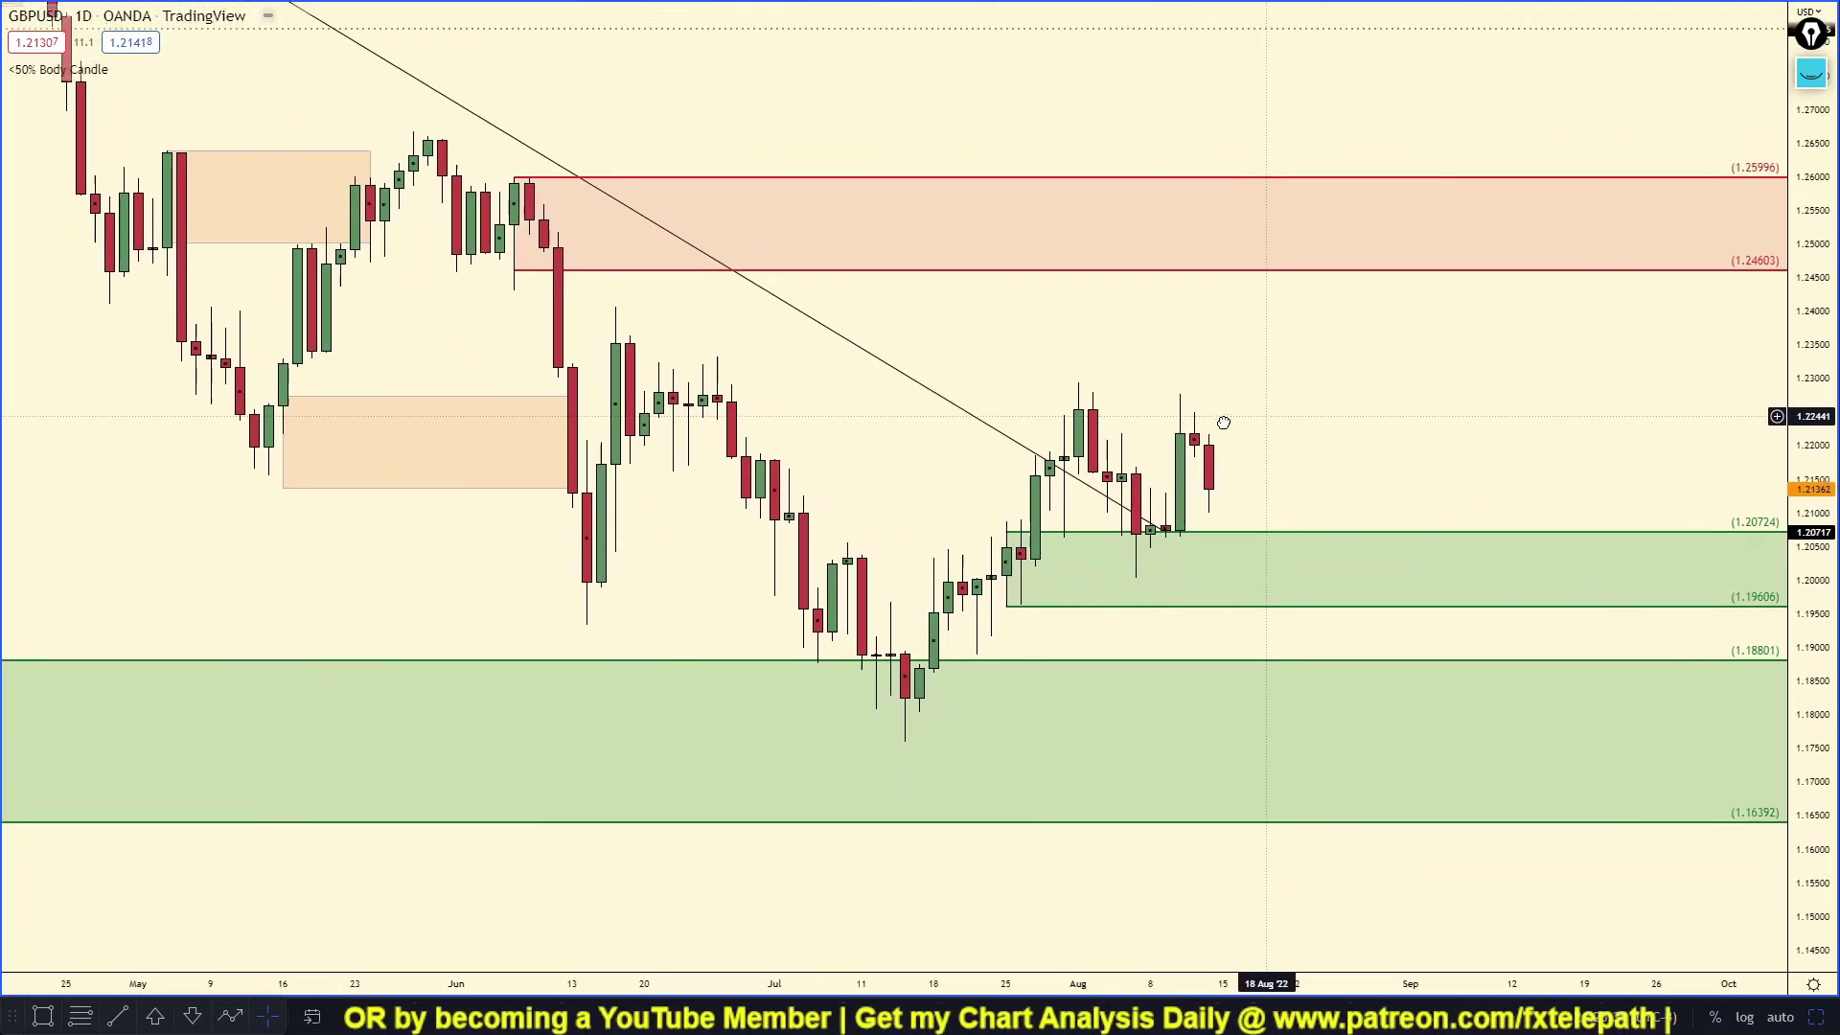
{"action": "left_click", "coordinate": [1814, 75]}
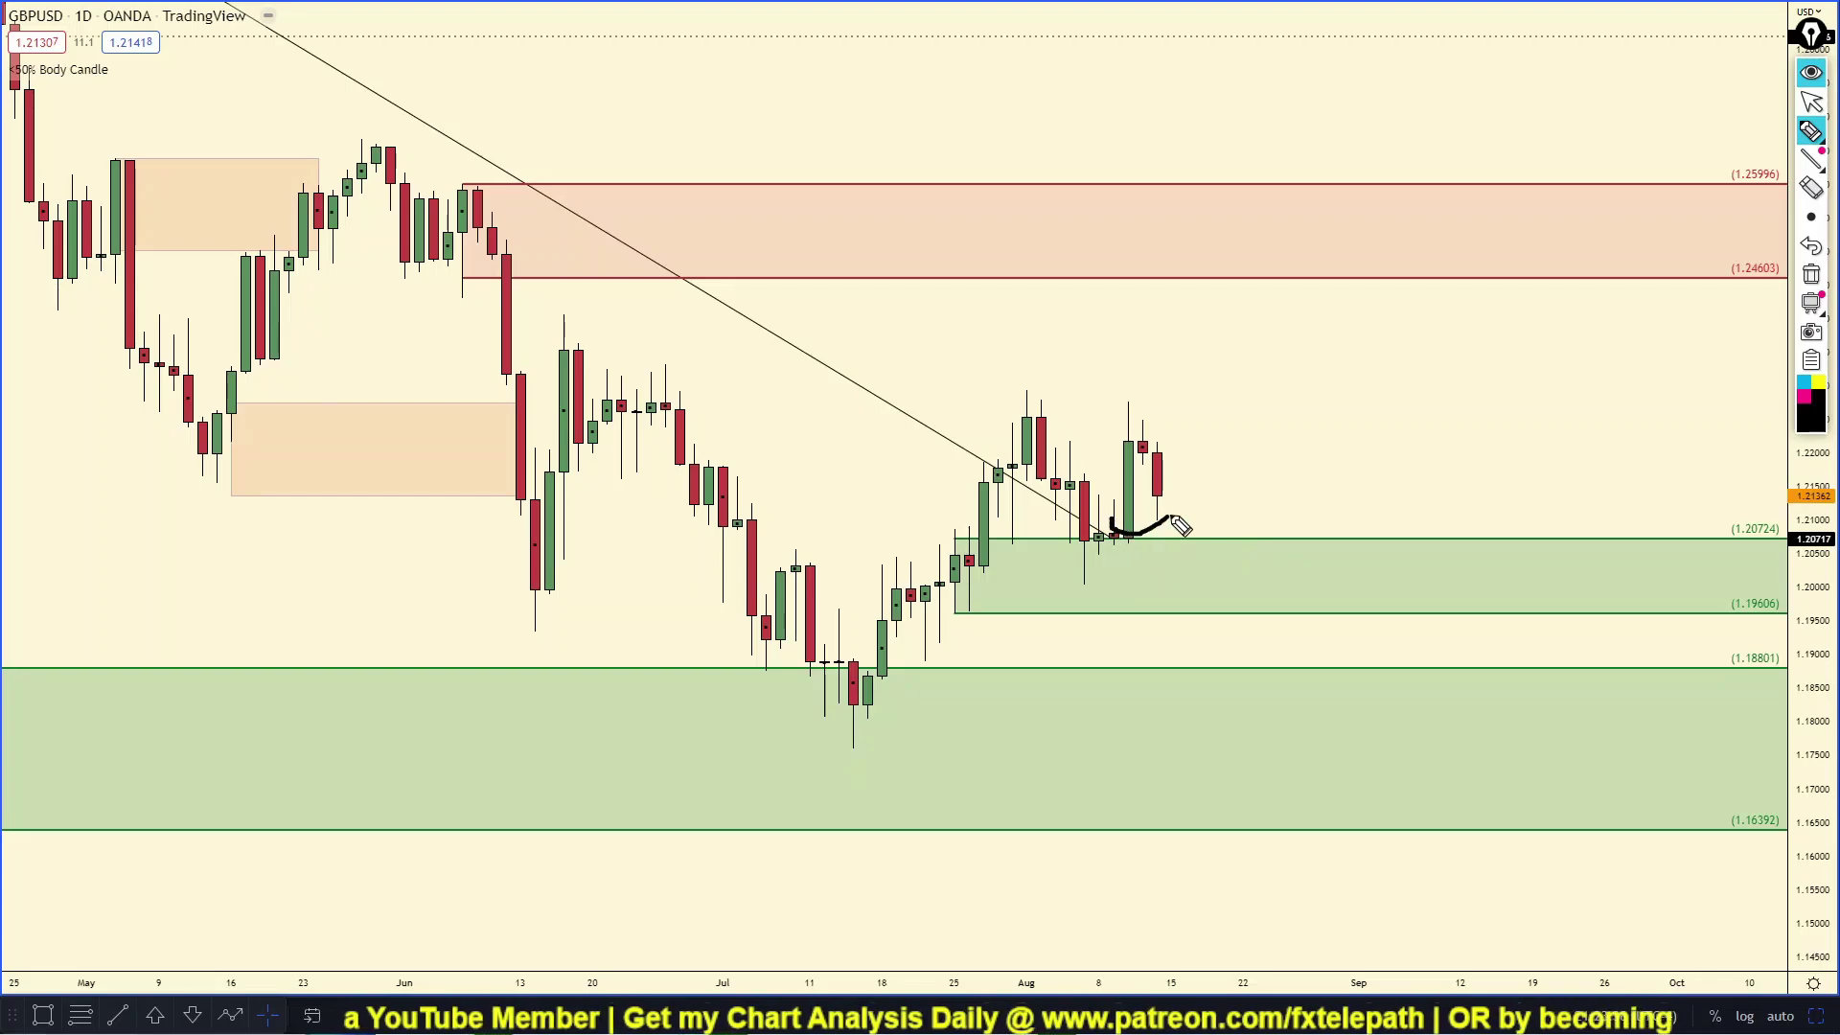
{"action": "left_click_drag", "start_coordinate": [1173, 519], "coordinate": [1230, 444]}
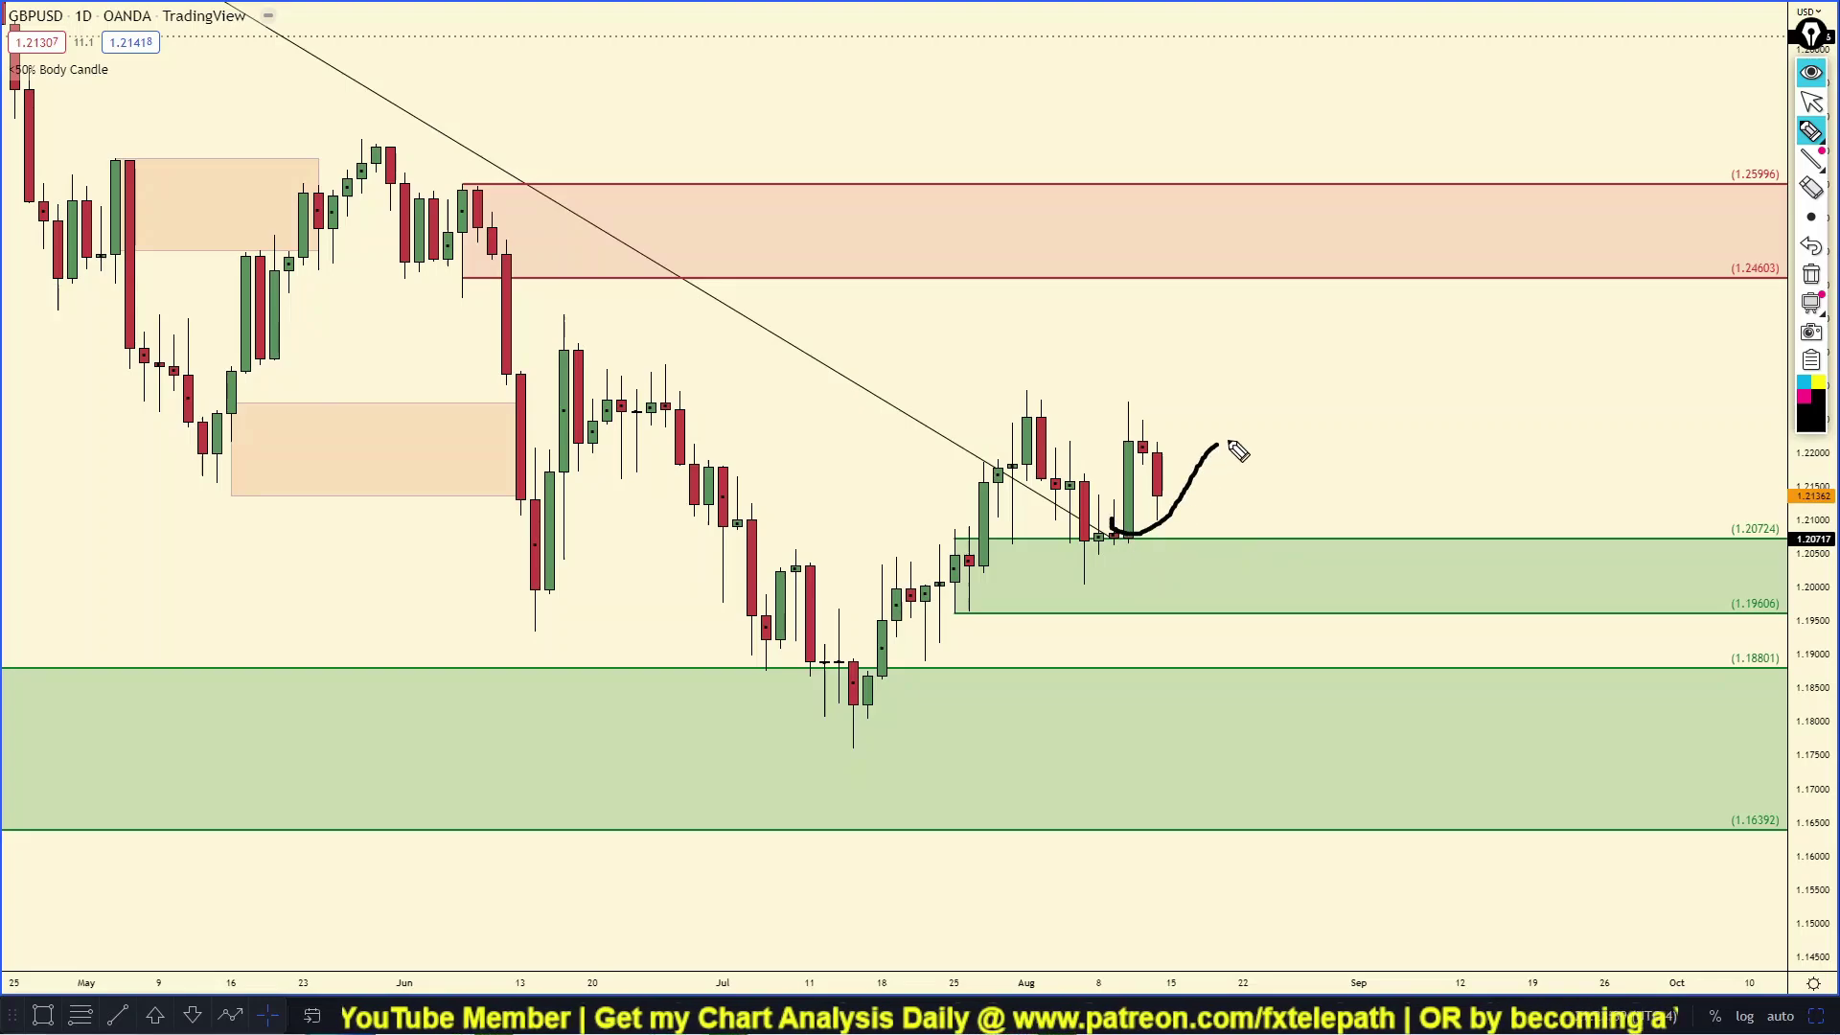
{"action": "left_click", "coordinate": [1810, 276]}
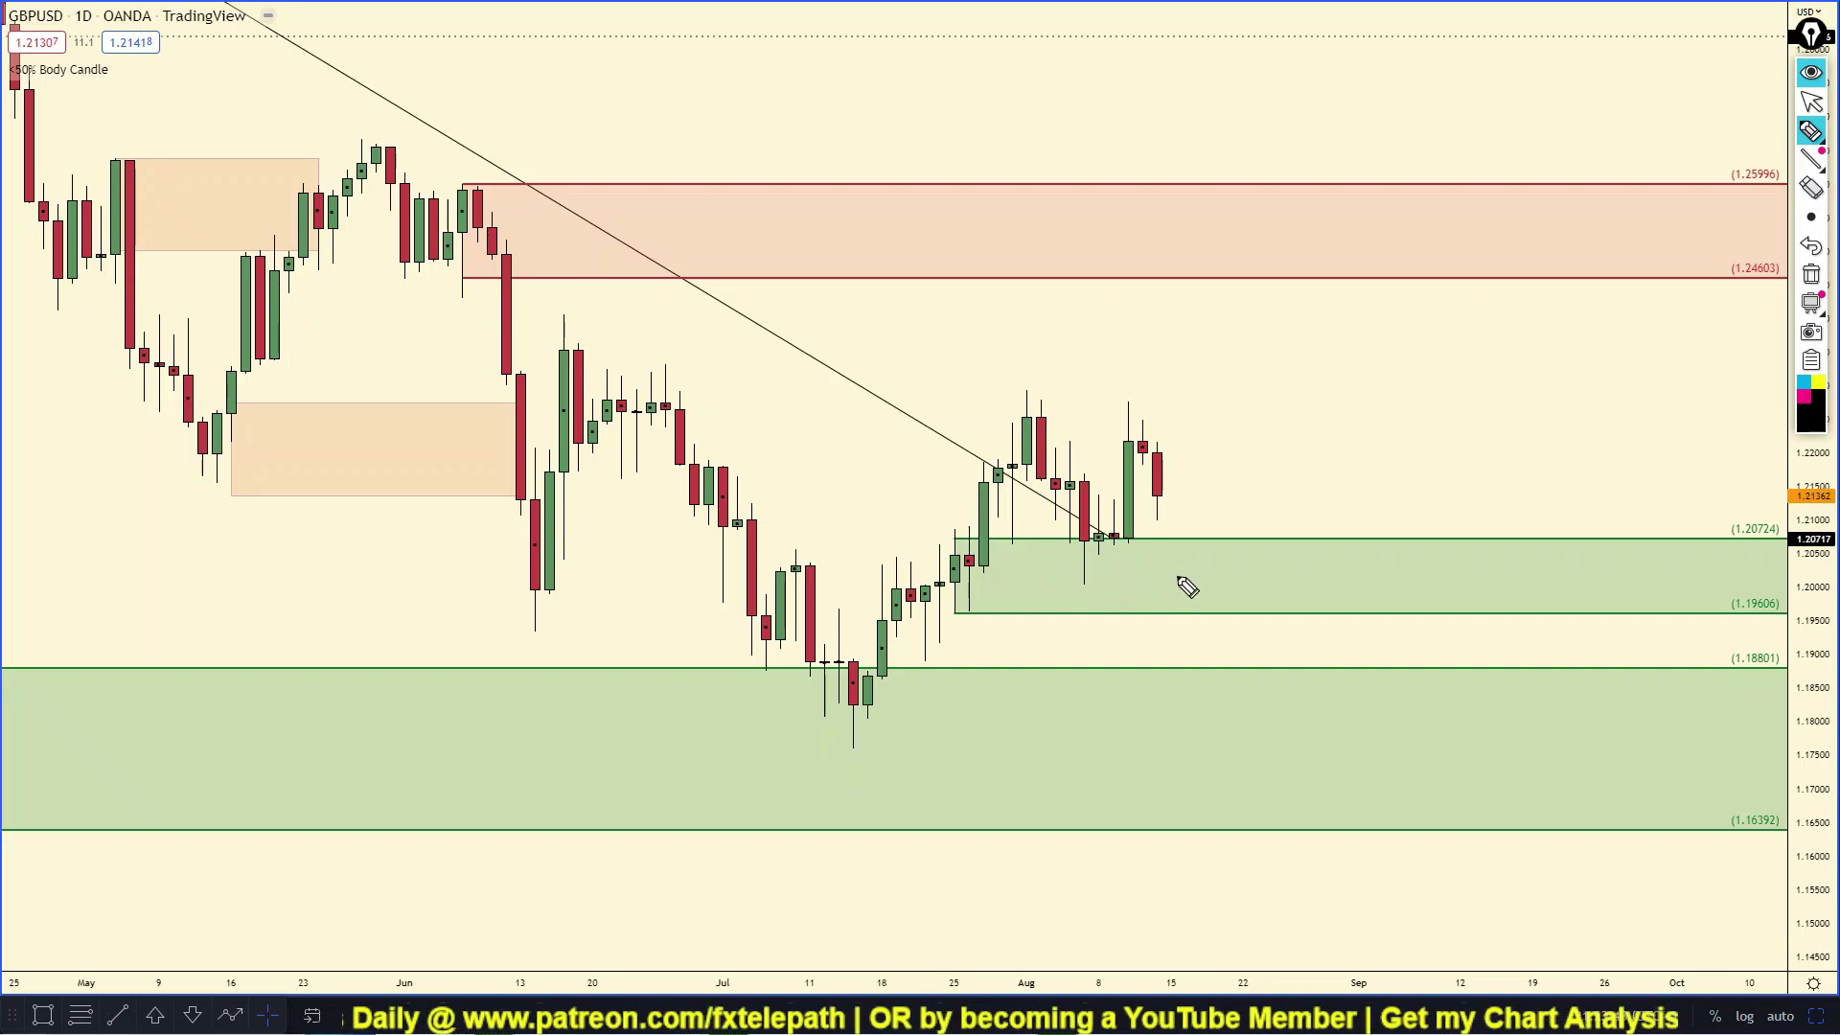
Sketch a daily fall through the 1.20724–1.19606 demand zone into the zone below, underline the mid-July low, and clear each annotation.
{"action": "left_click_drag", "start_coordinate": [1146, 567], "coordinate": [1238, 713]}
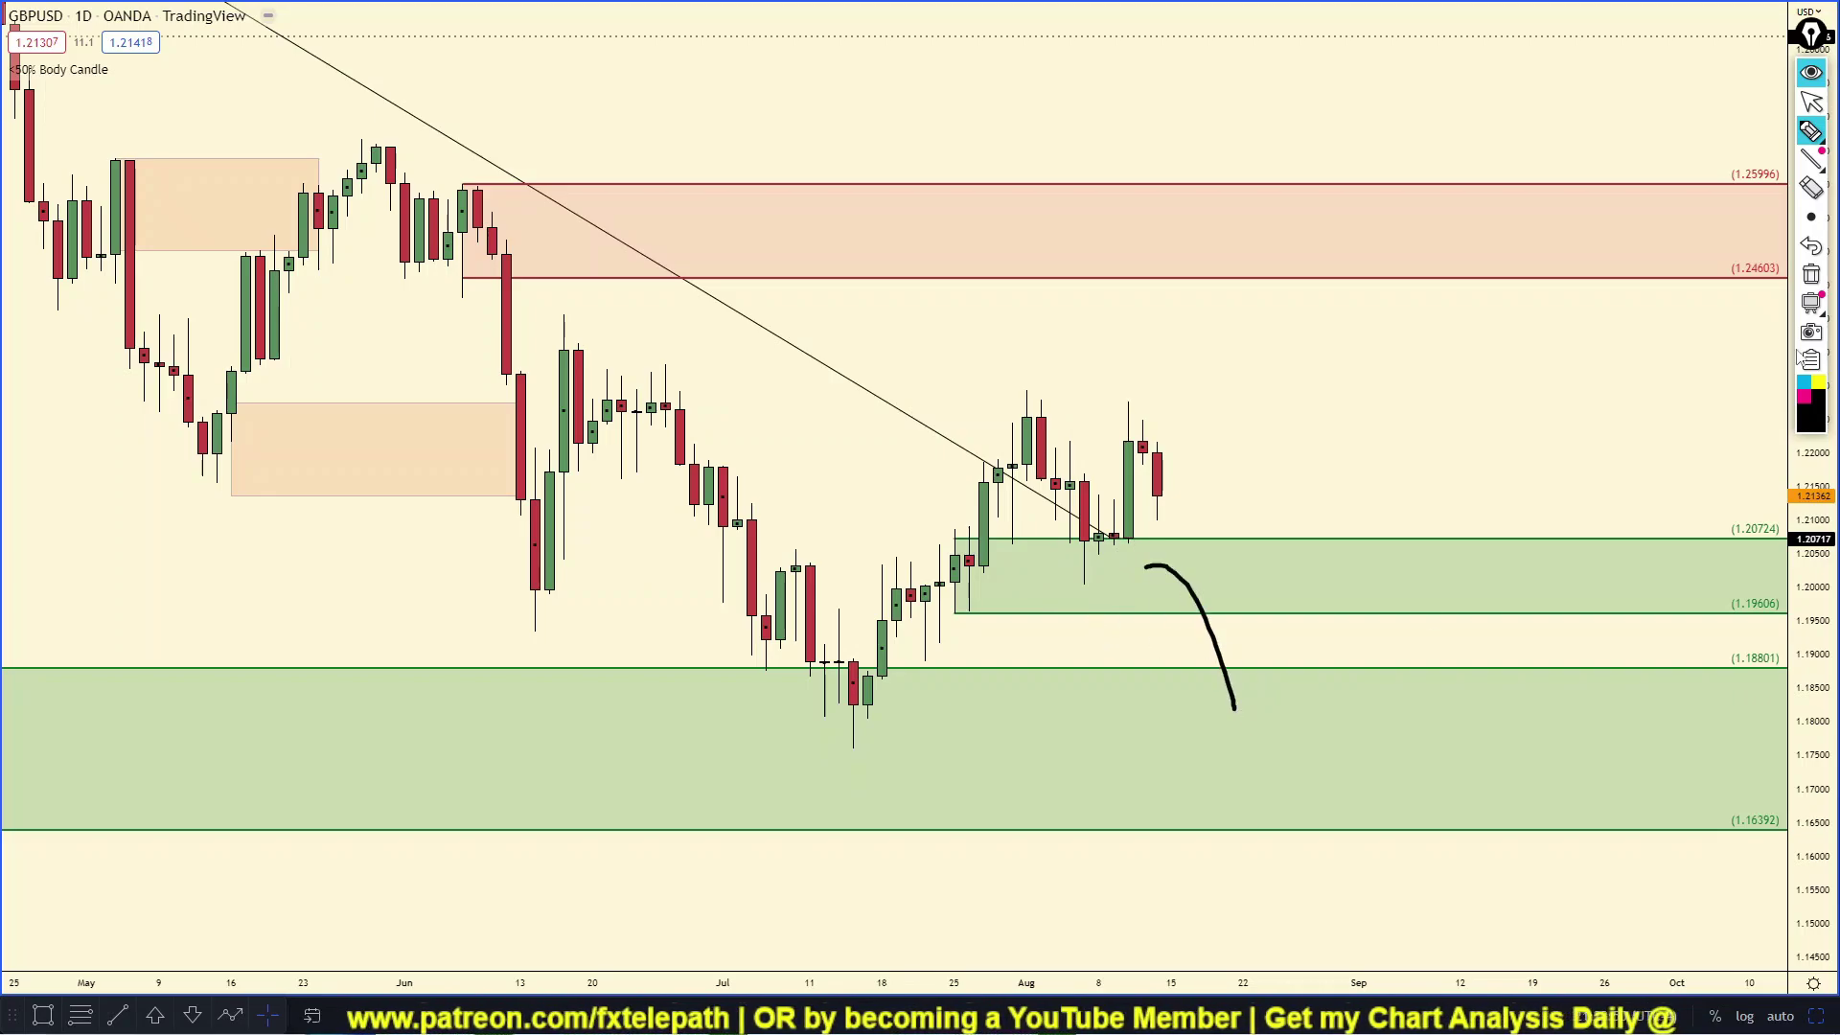
{"action": "left_click", "coordinate": [1811, 276]}
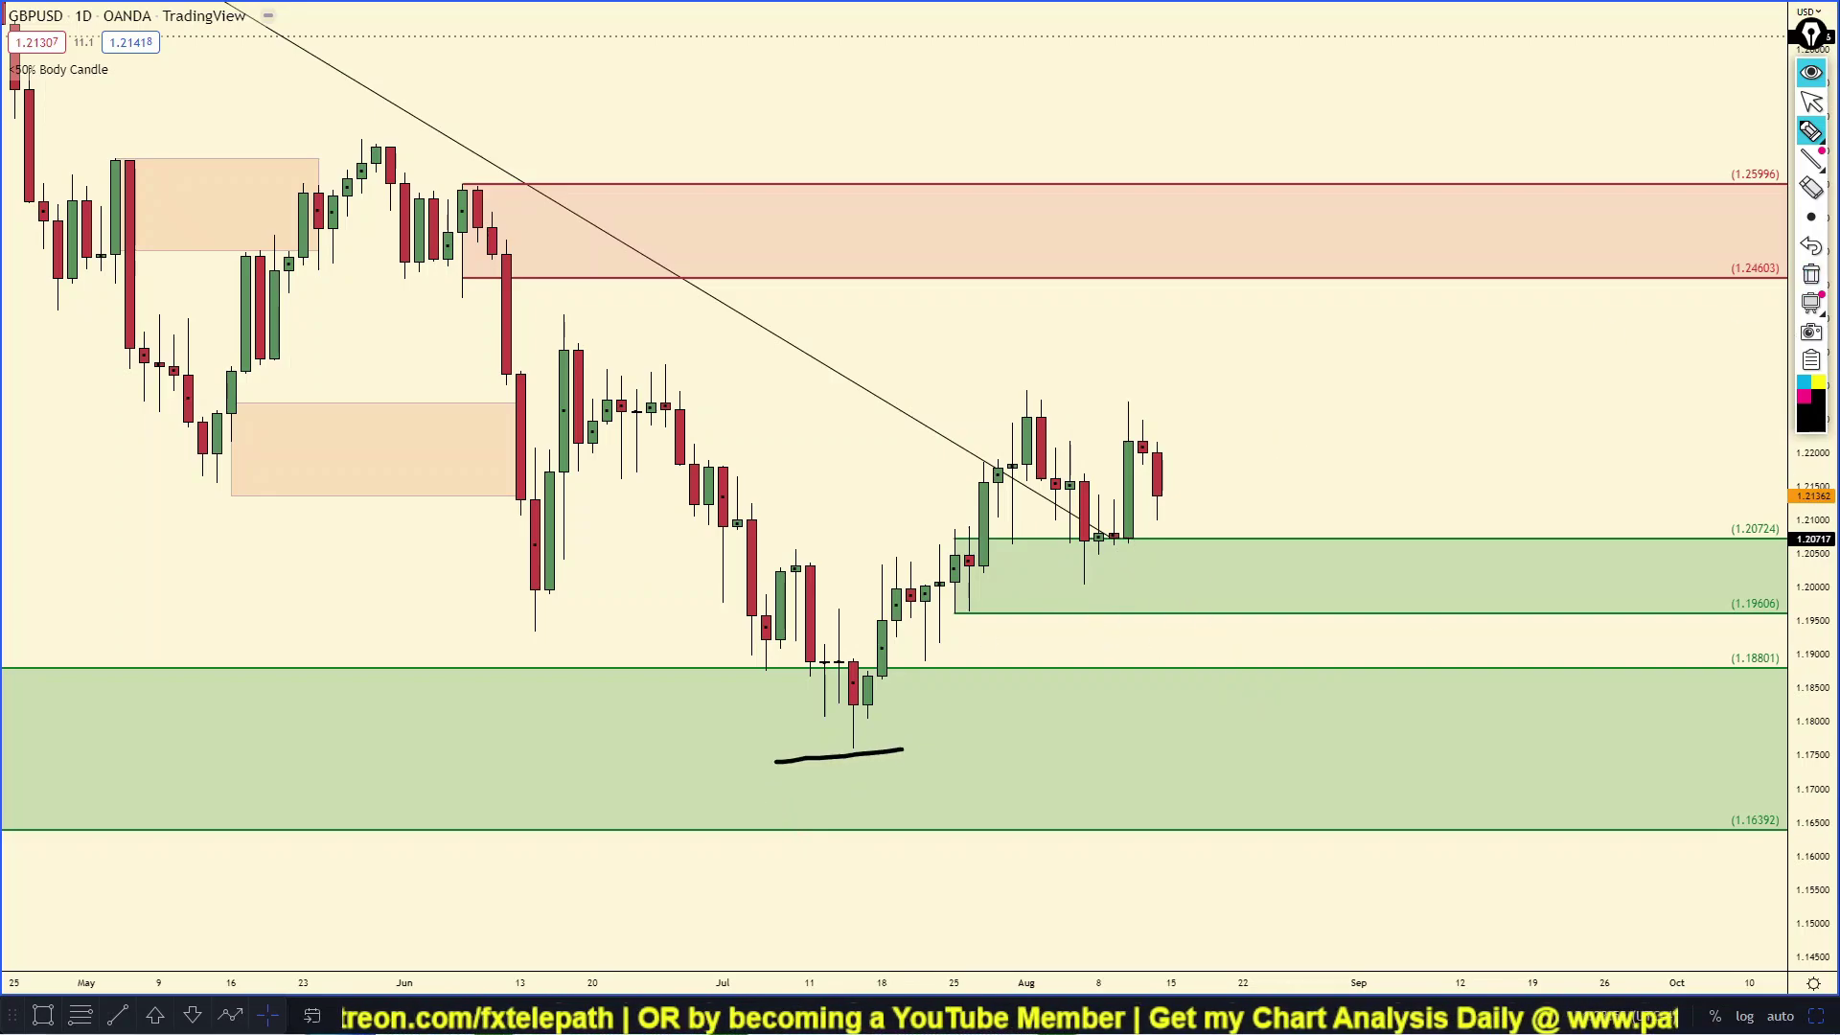
{"action": "left_click", "coordinate": [1811, 276]}
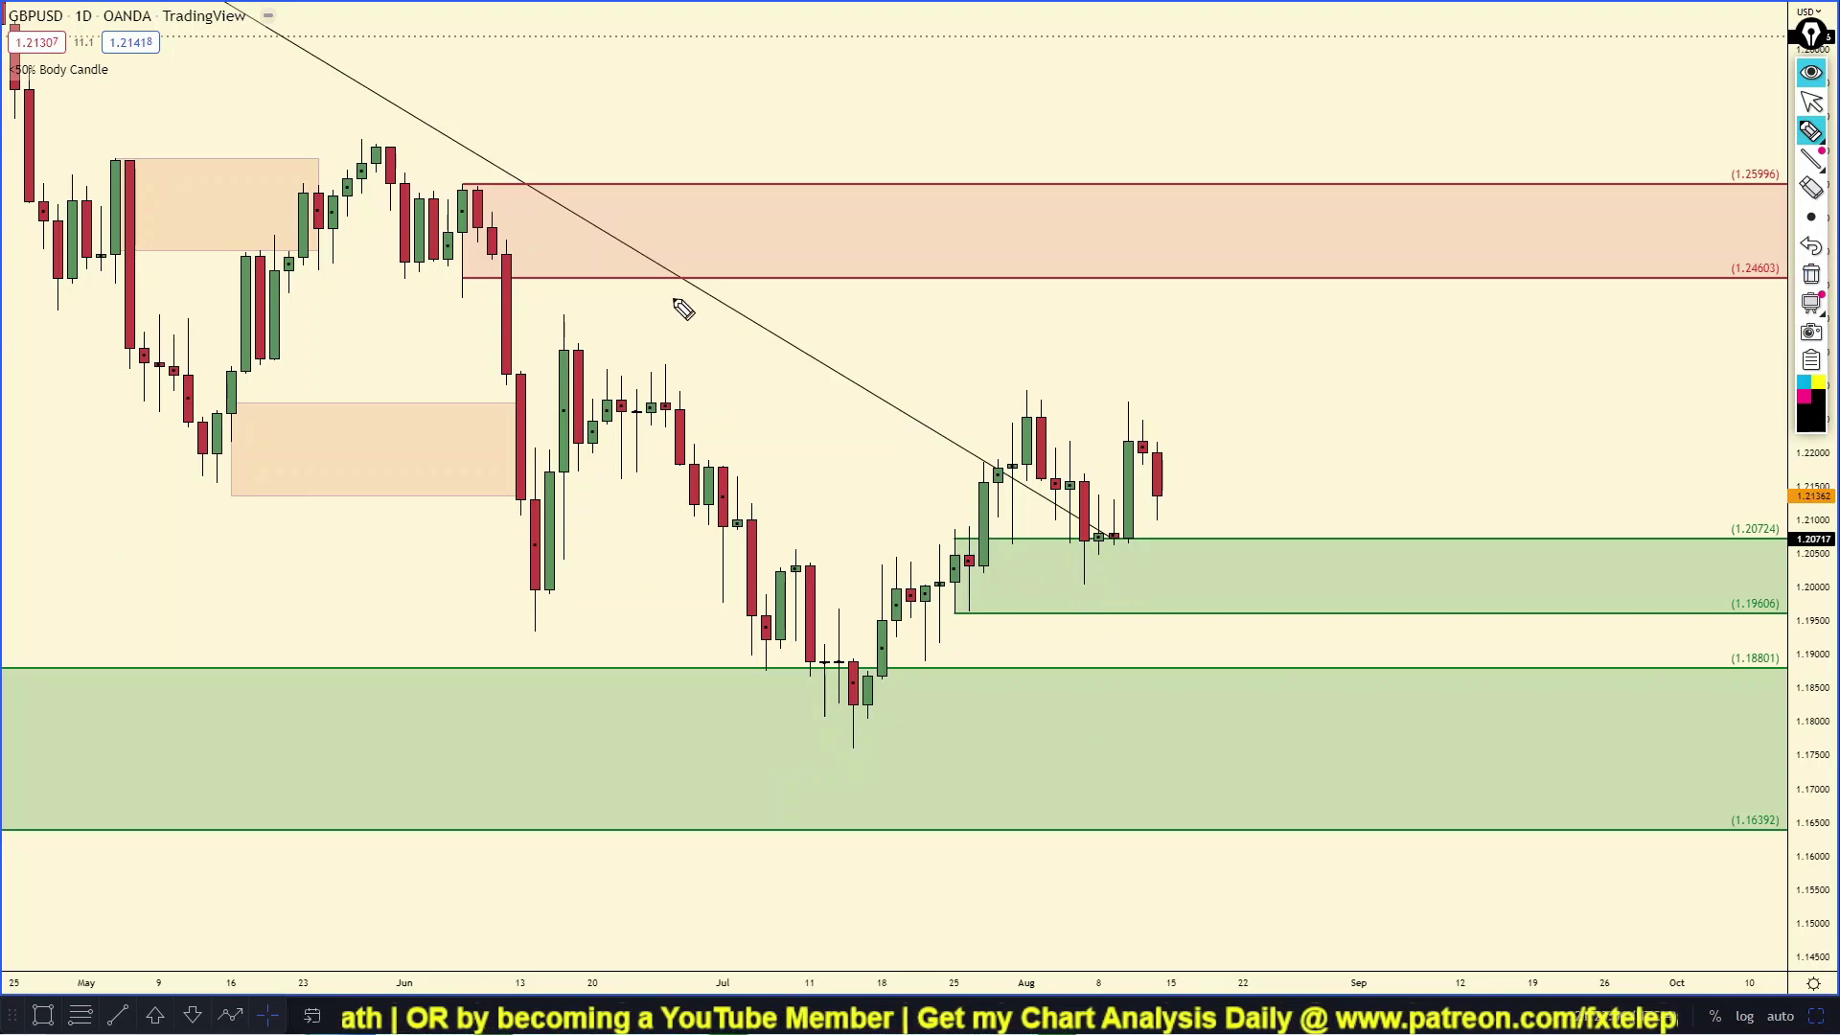
Sketch a decline along the trendline, circle the early-August candles with an arrow, then sketch a small bounce breaking down to 1.18801, clearing each sketch.
{"action": "mouse_move", "coordinate": [332, 126]}
{"action": "left_mouse_down"}
{"action": "mouse_move", "coordinate": [571, 330]}
{"action": "mouse_move", "coordinate": [784, 469]}
{"action": "left_mouse_up"}
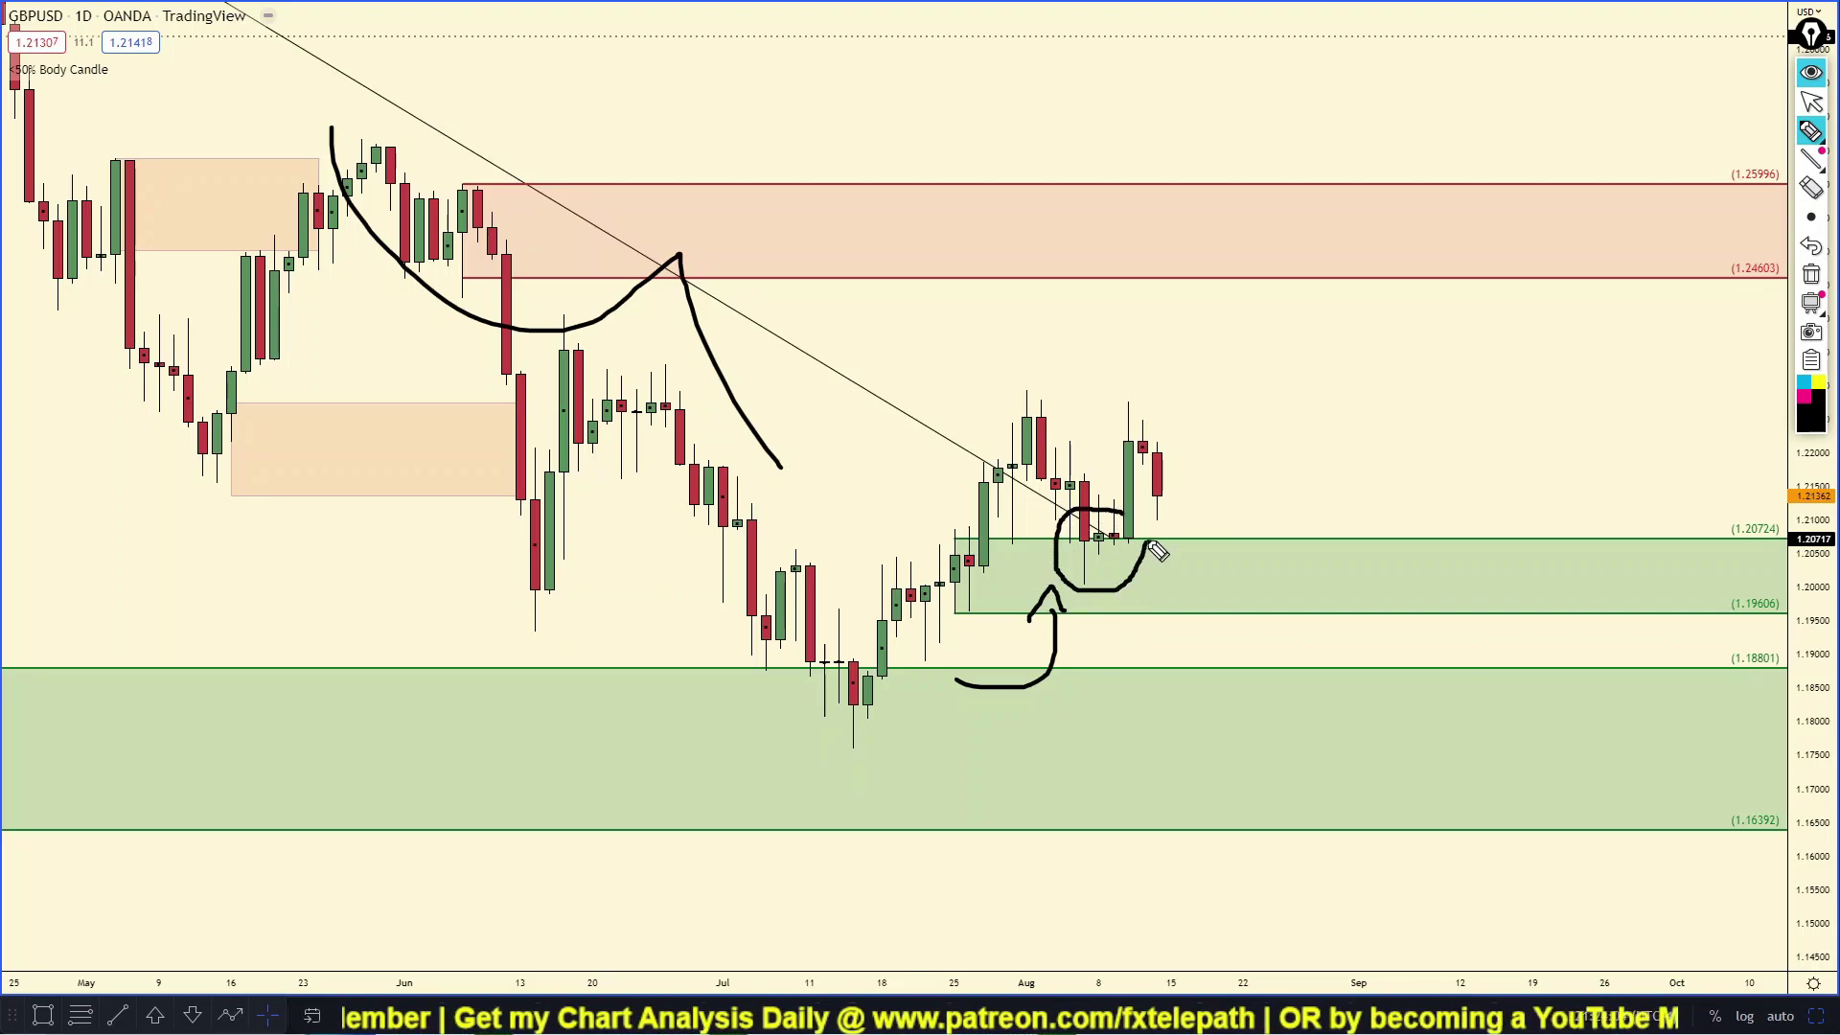
{"action": "left_click", "coordinate": [1807, 274]}
{"action": "mouse_move", "coordinate": [1161, 447]}
{"action": "left_mouse_down"}
{"action": "mouse_move", "coordinate": [1251, 494]}
{"action": "mouse_move", "coordinate": [1263, 661]}
{"action": "left_mouse_up"}
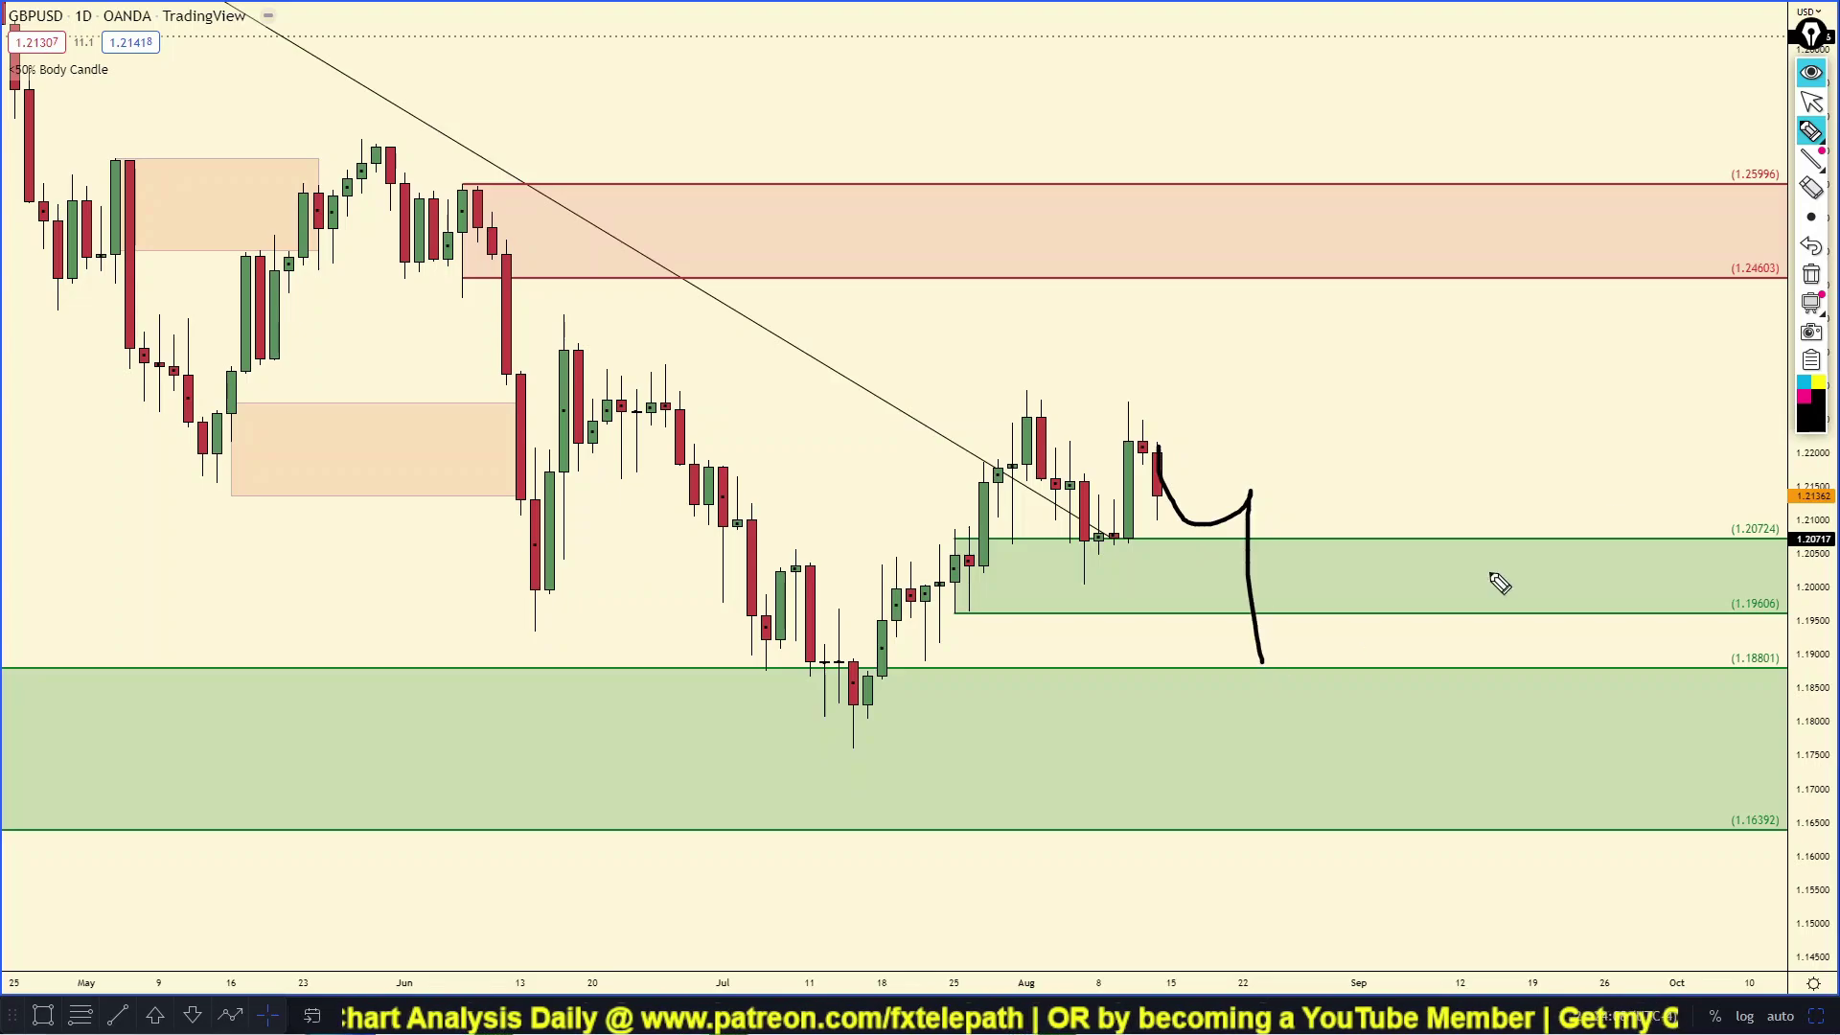
{"action": "left_click", "coordinate": [1807, 279]}
{"action": "left_click", "coordinate": [1811, 101]}
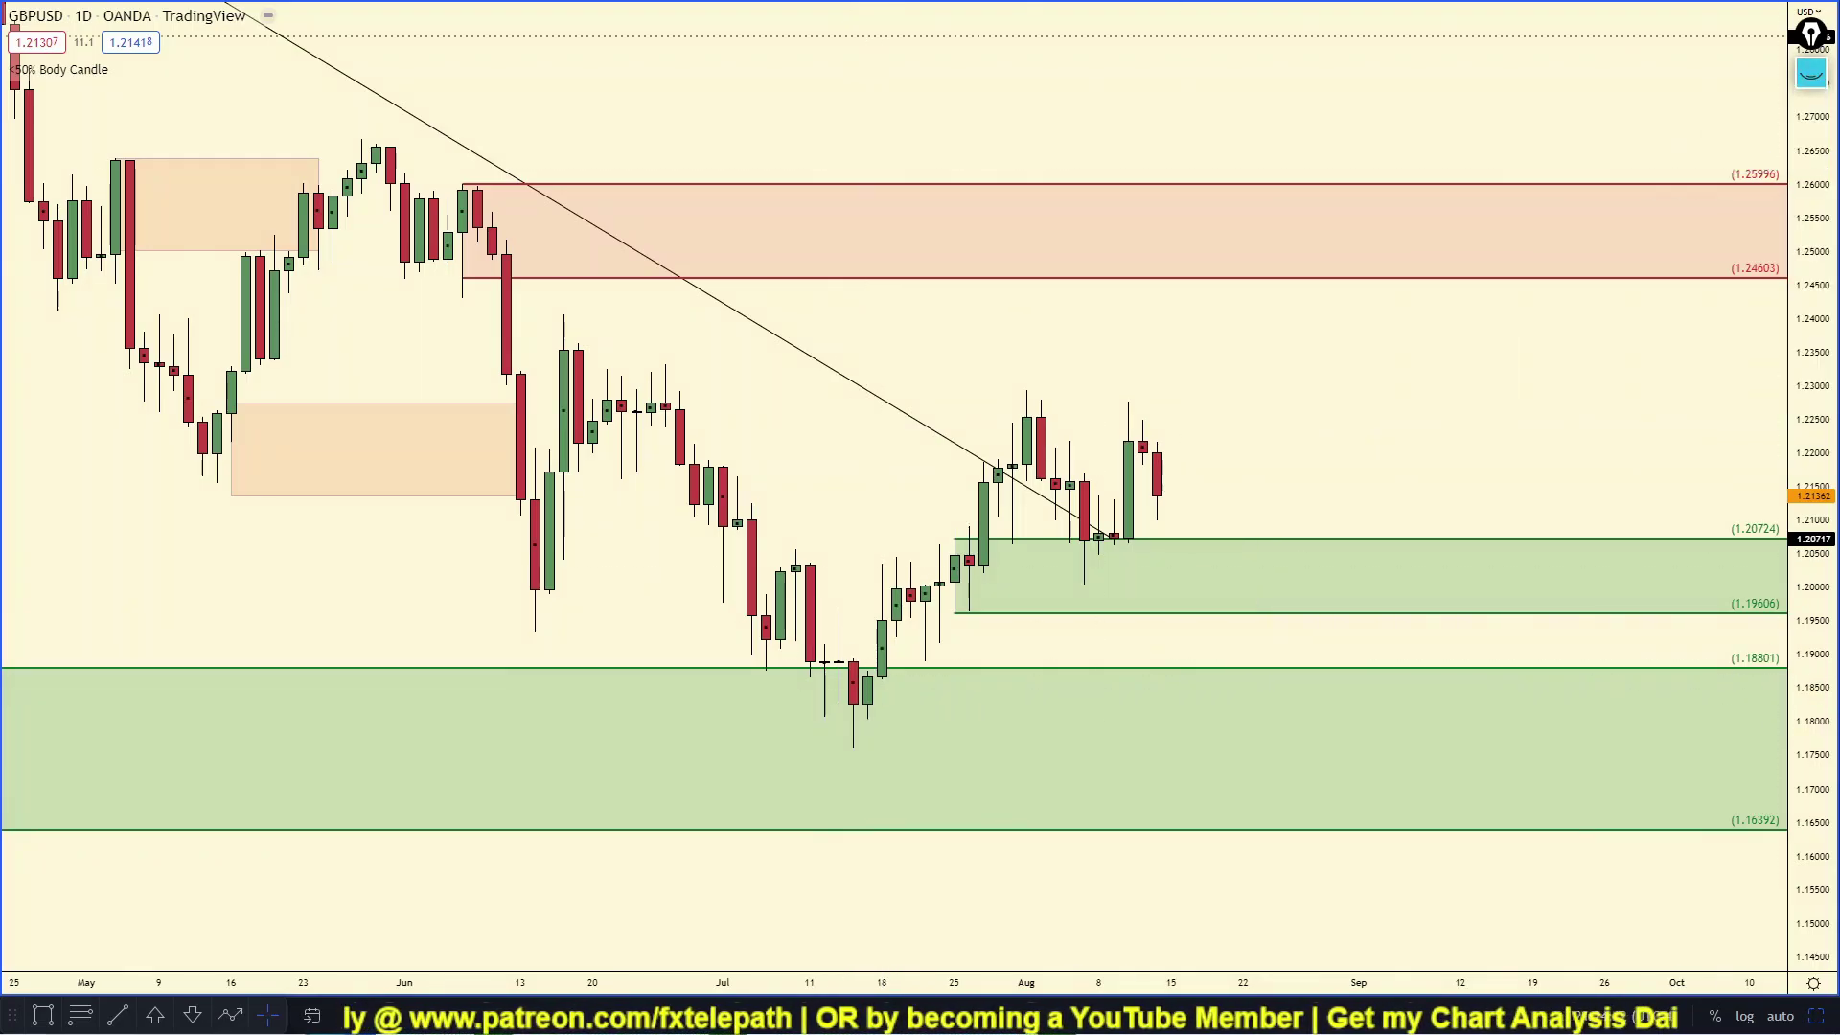
Return to the four-chart layout, enlarge the GBPUSD 4h chart, and frame its latest candles and zones.
{"action": "left_click", "coordinate": [1815, 1017]}
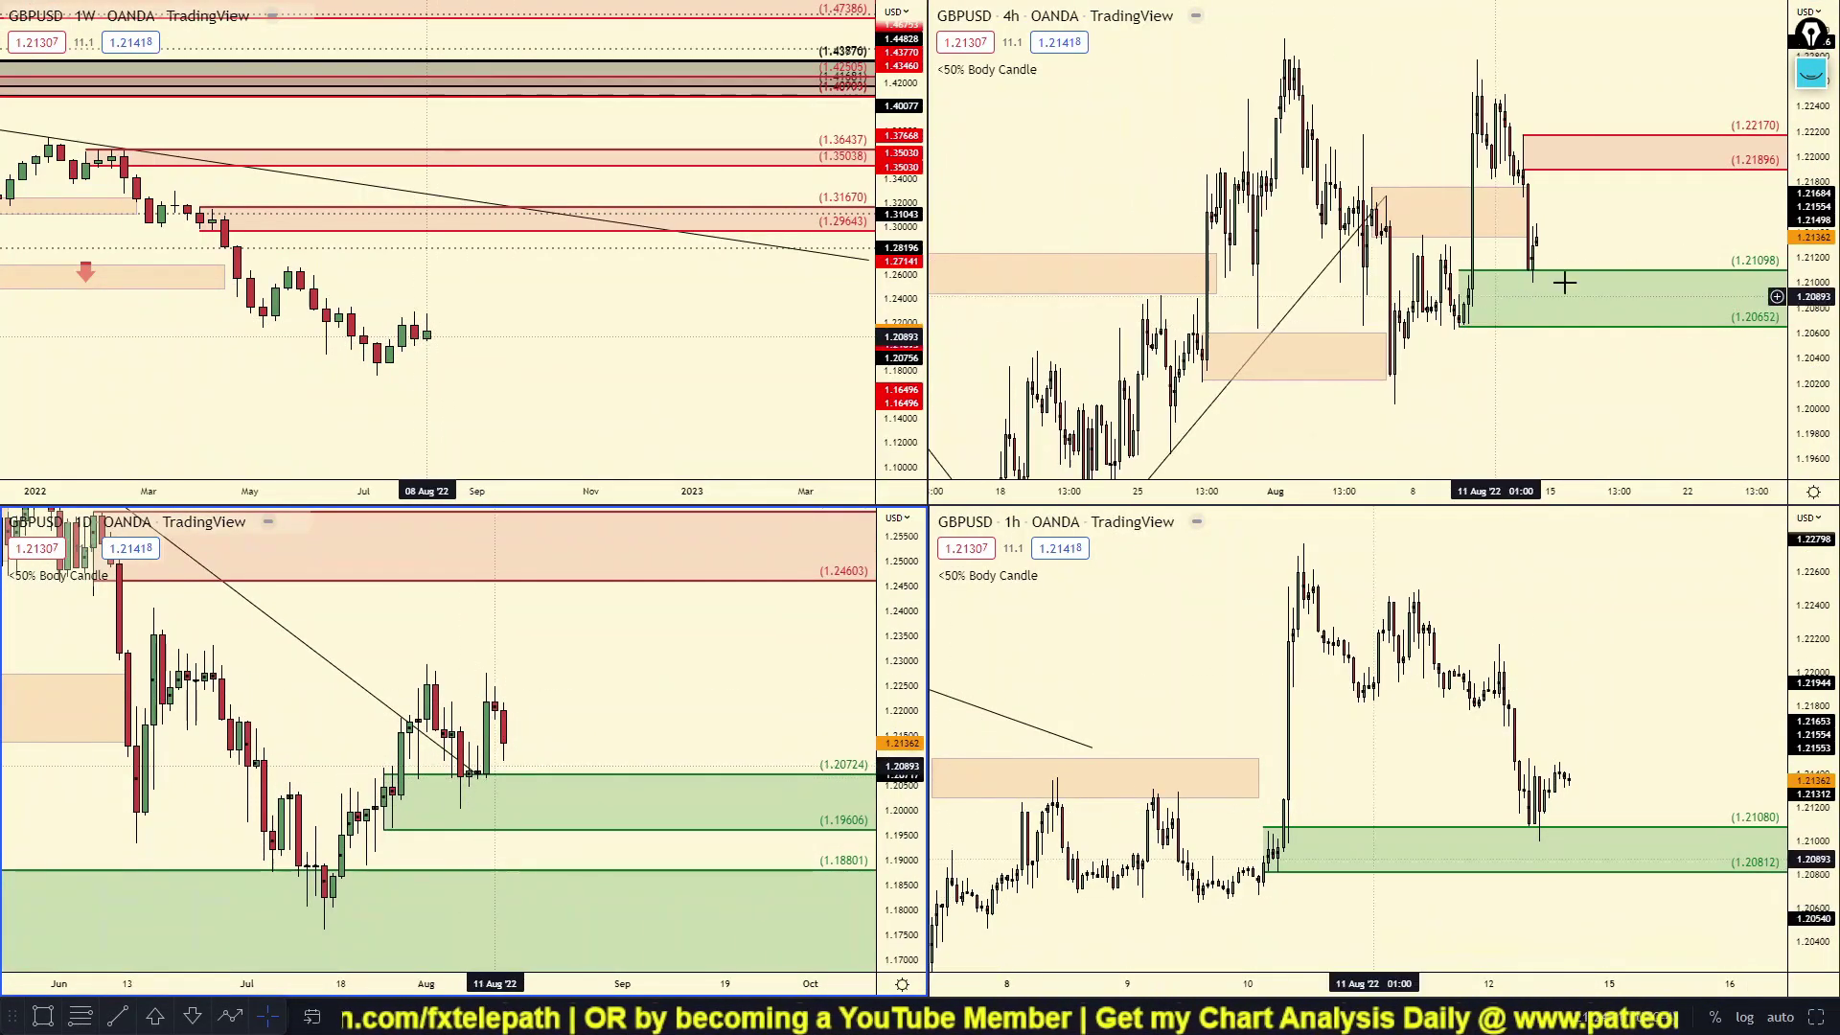
{"action": "scroll", "coordinate": [1561, 267], "scroll_direction": "down", "scroll_amount": 3}
{"action": "left_click", "coordinate": [1631, 336]}
{"action": "left_click_drag", "start_coordinate": [1631, 335], "coordinate": [1547, 330]}
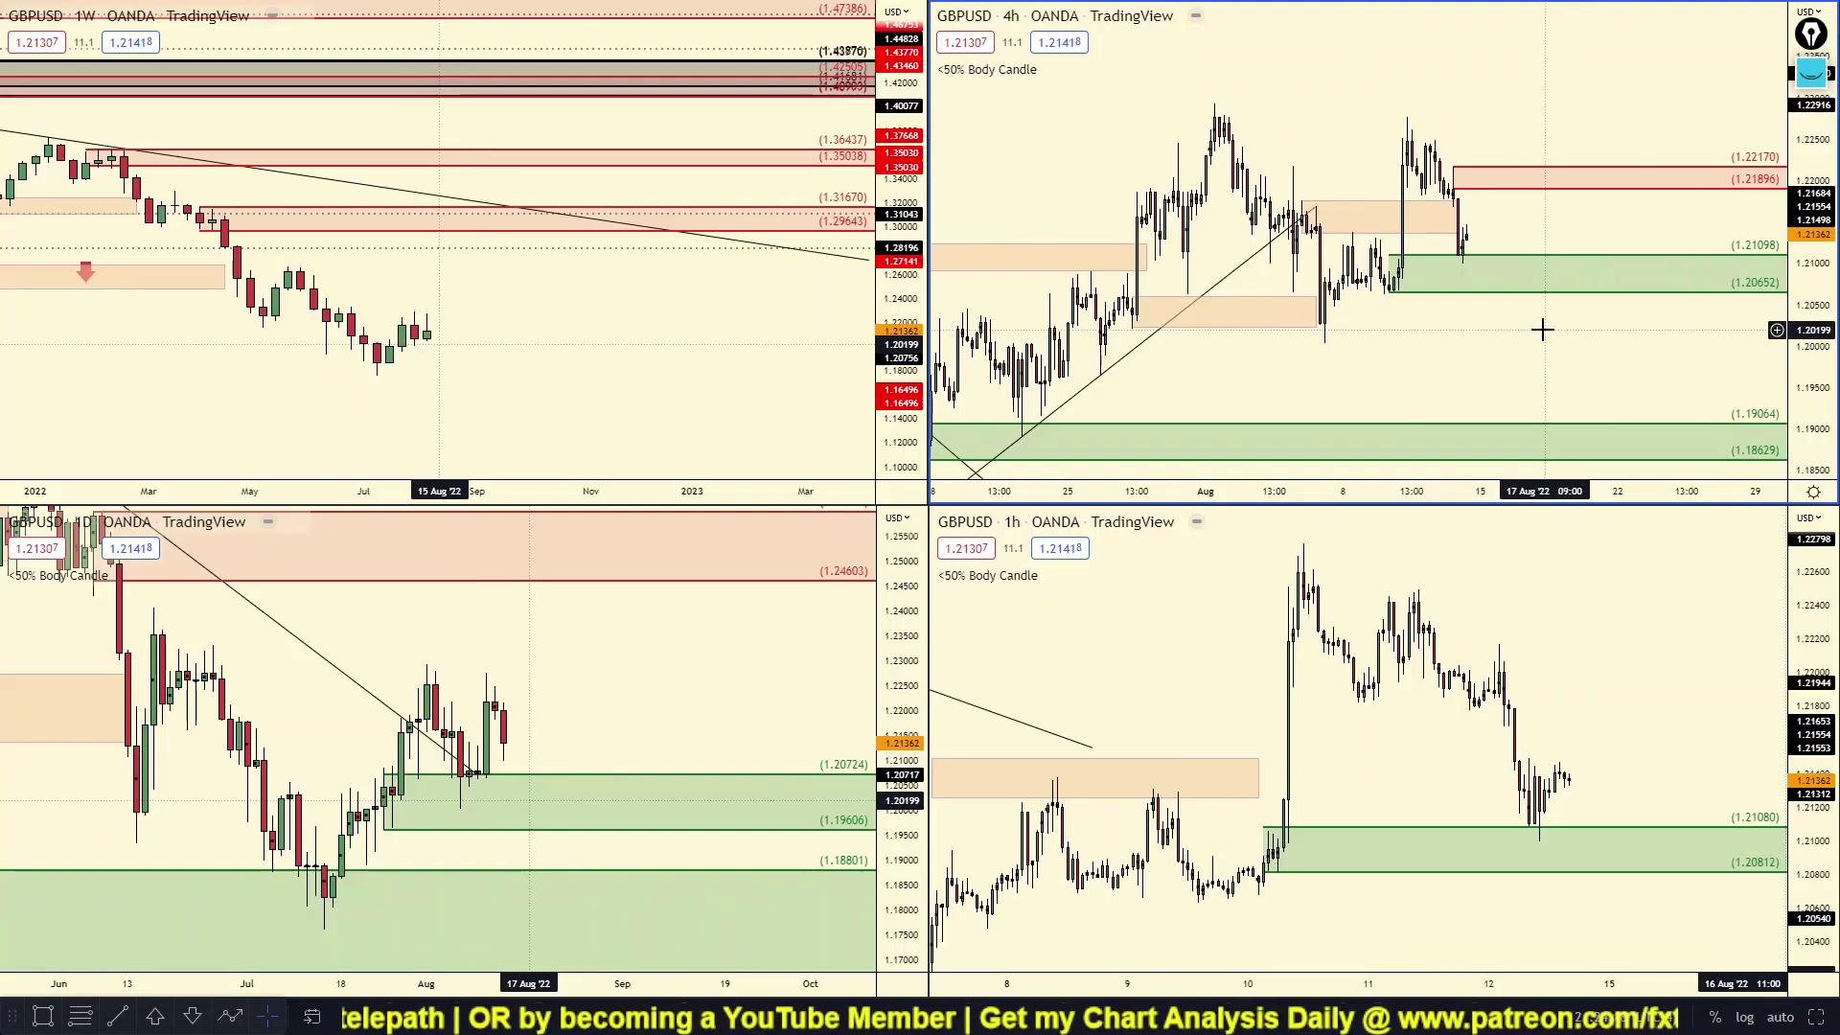
{"action": "key", "text": "alt+Return"}
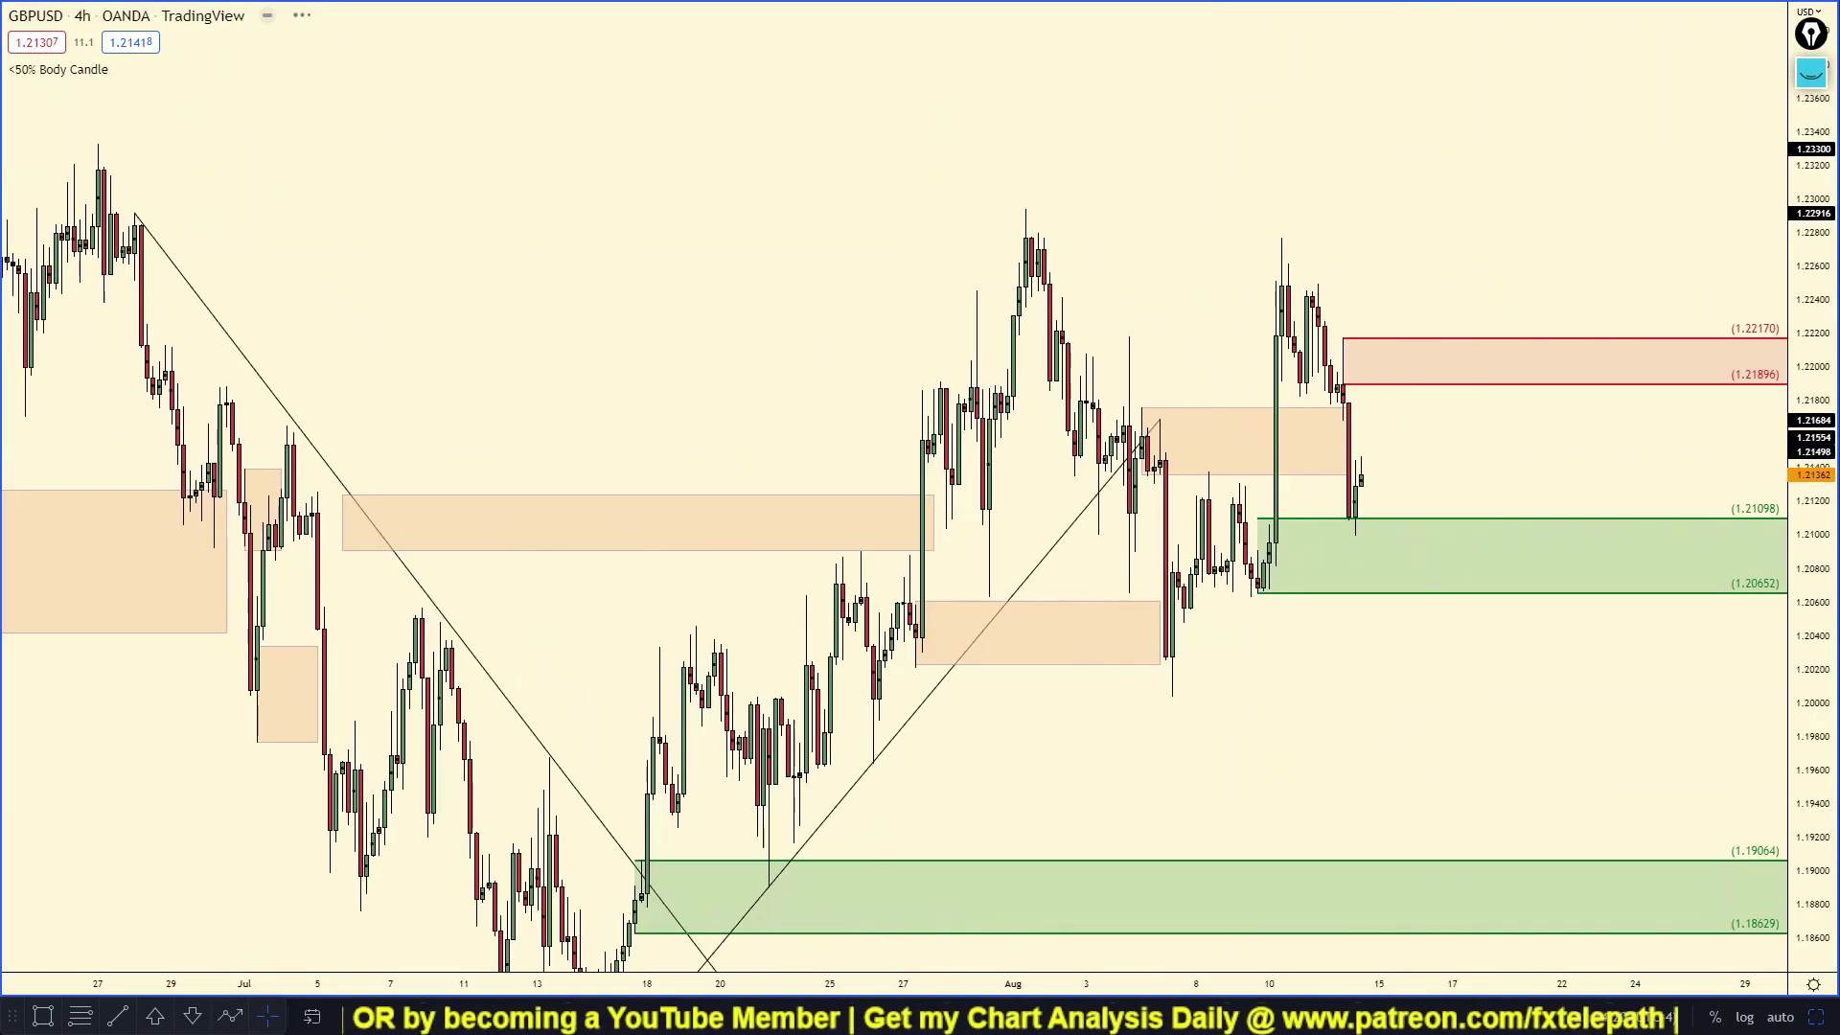
{"action": "scroll", "coordinate": [1540, 457], "scroll_direction": "up", "scroll_amount": 6}
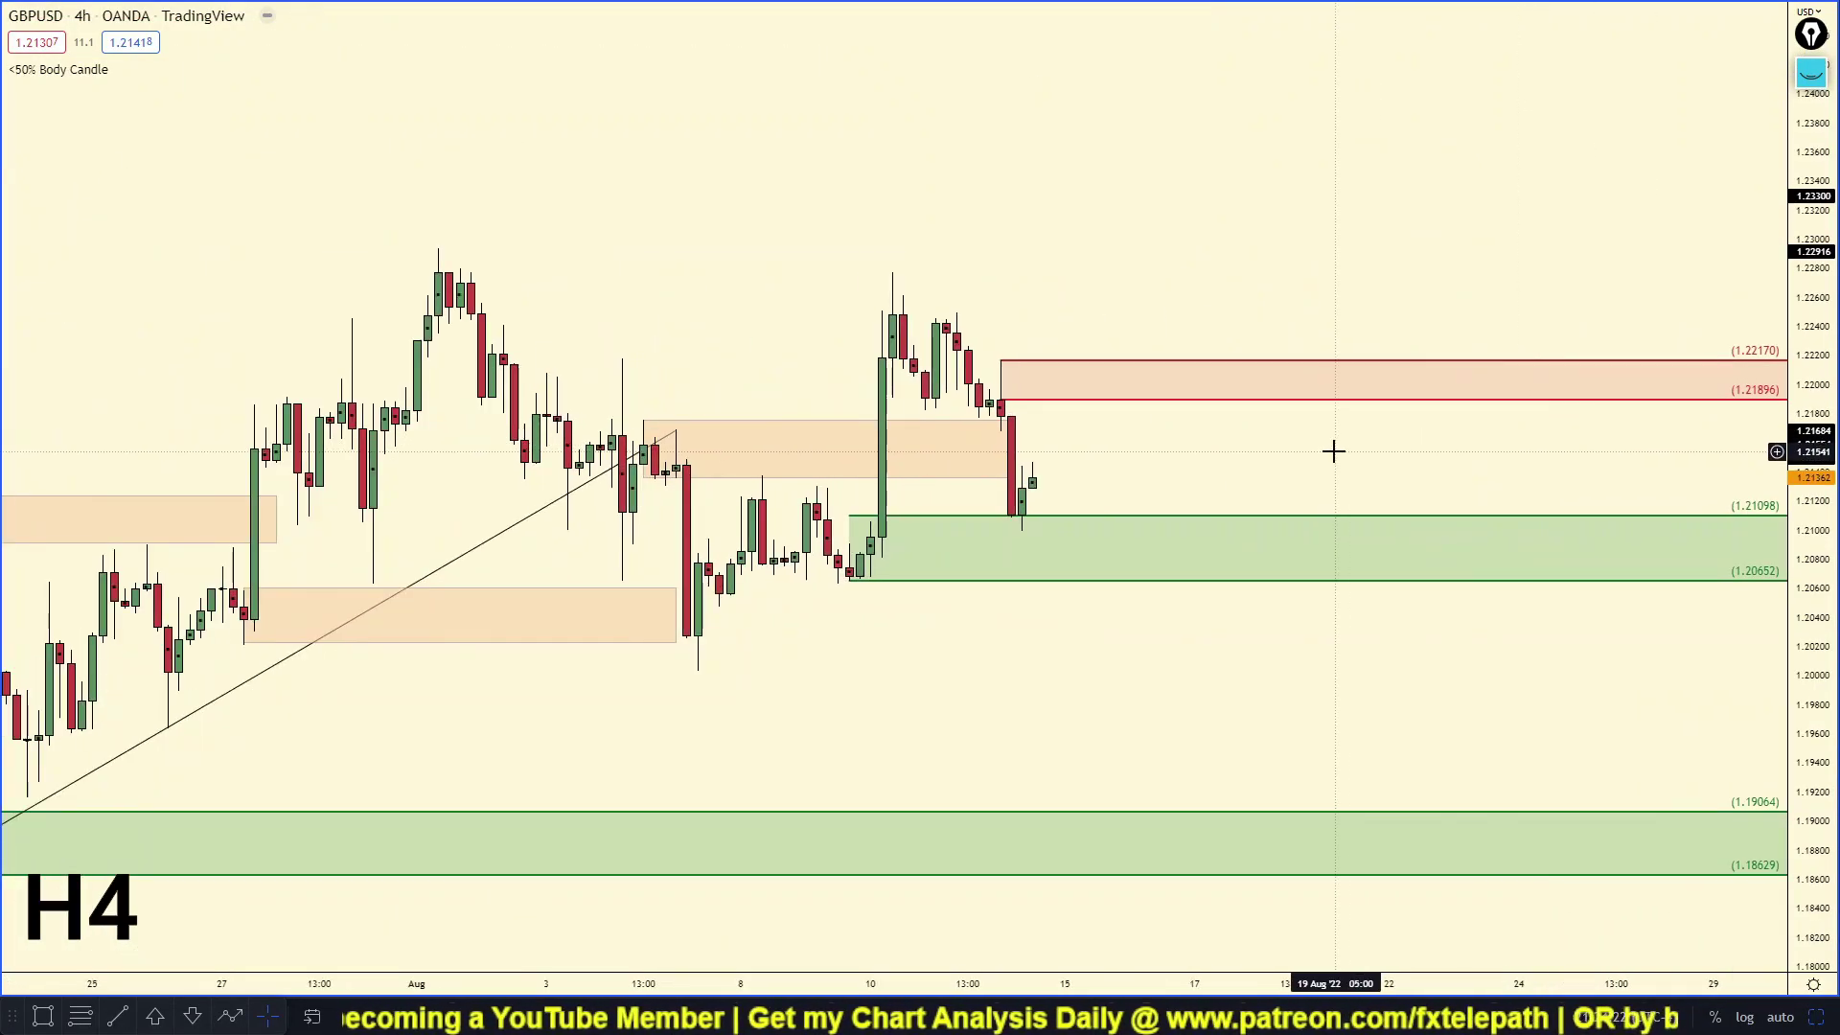
Circle the latest 4h candles, sketch sideways movement in the 1.21098 demand zone and a rise towards the 1.21896 supply zone, and clear the annotations.
{"action": "left_click", "coordinate": [1804, 81]}
{"action": "left_click_drag", "start_coordinate": [1049, 468], "coordinate": [990, 525]}
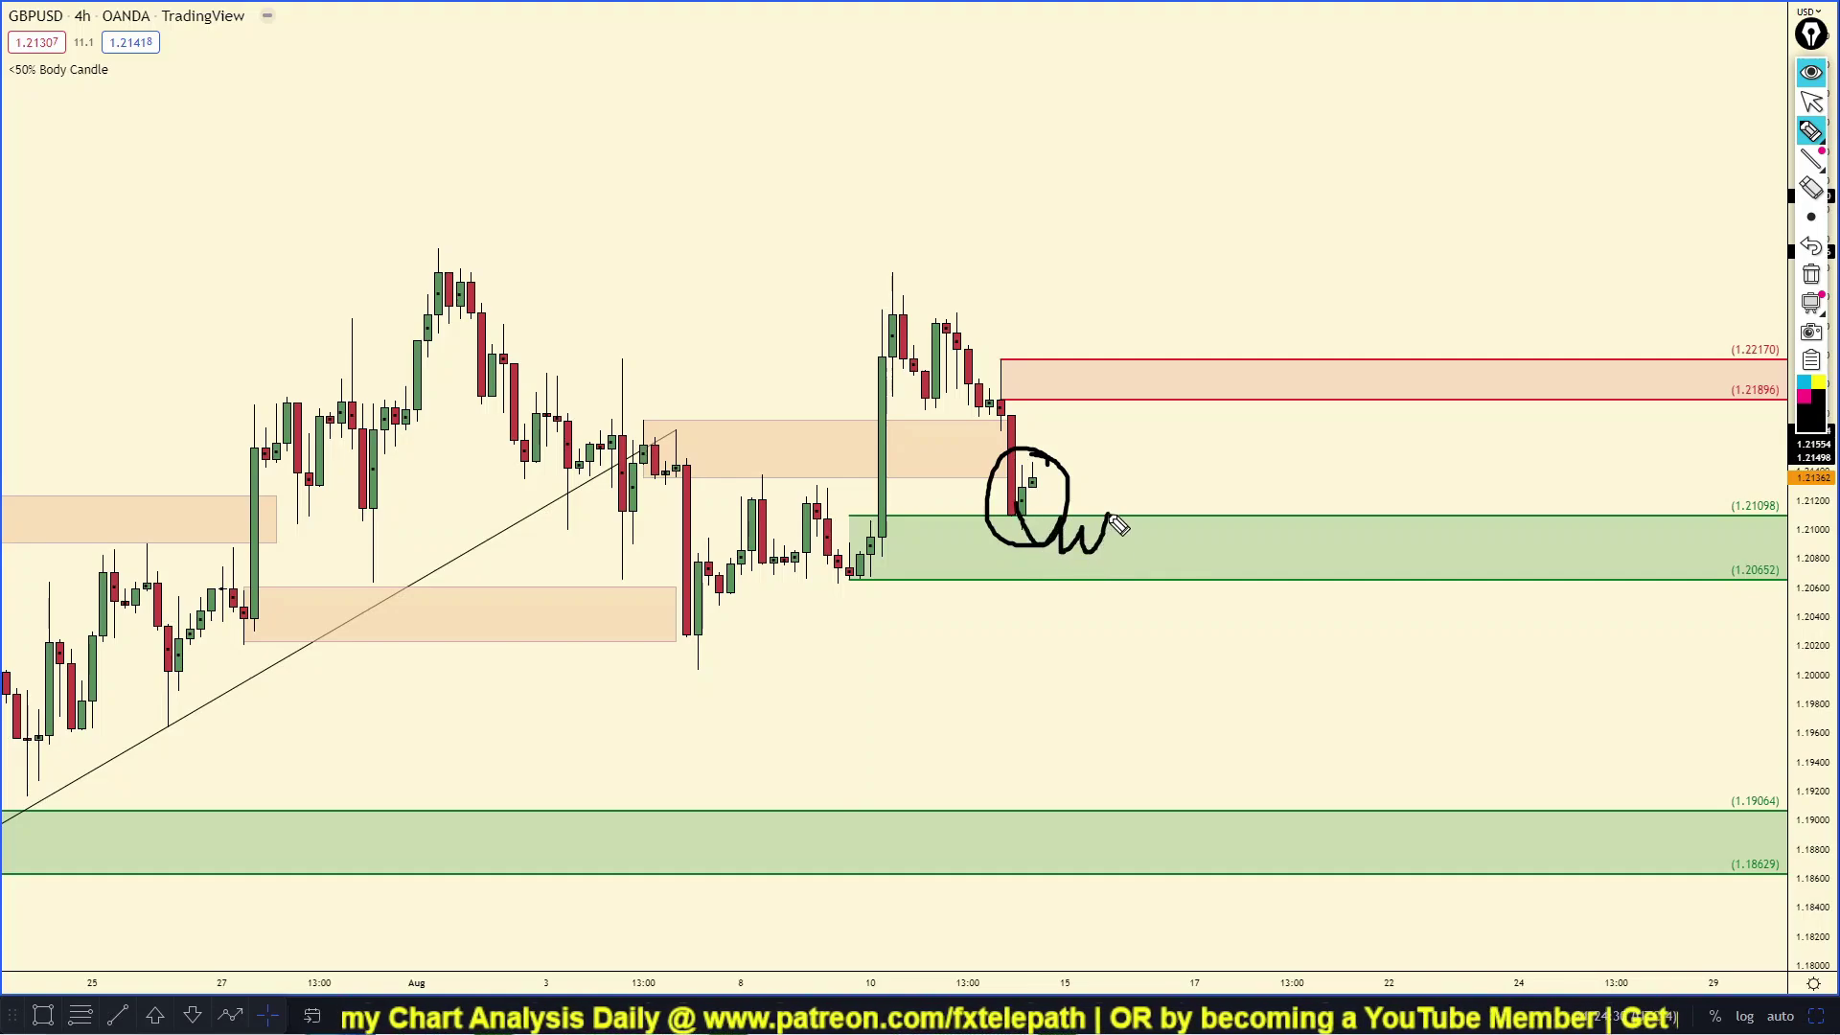
{"action": "left_click_drag", "start_coordinate": [1117, 523], "coordinate": [1184, 421]}
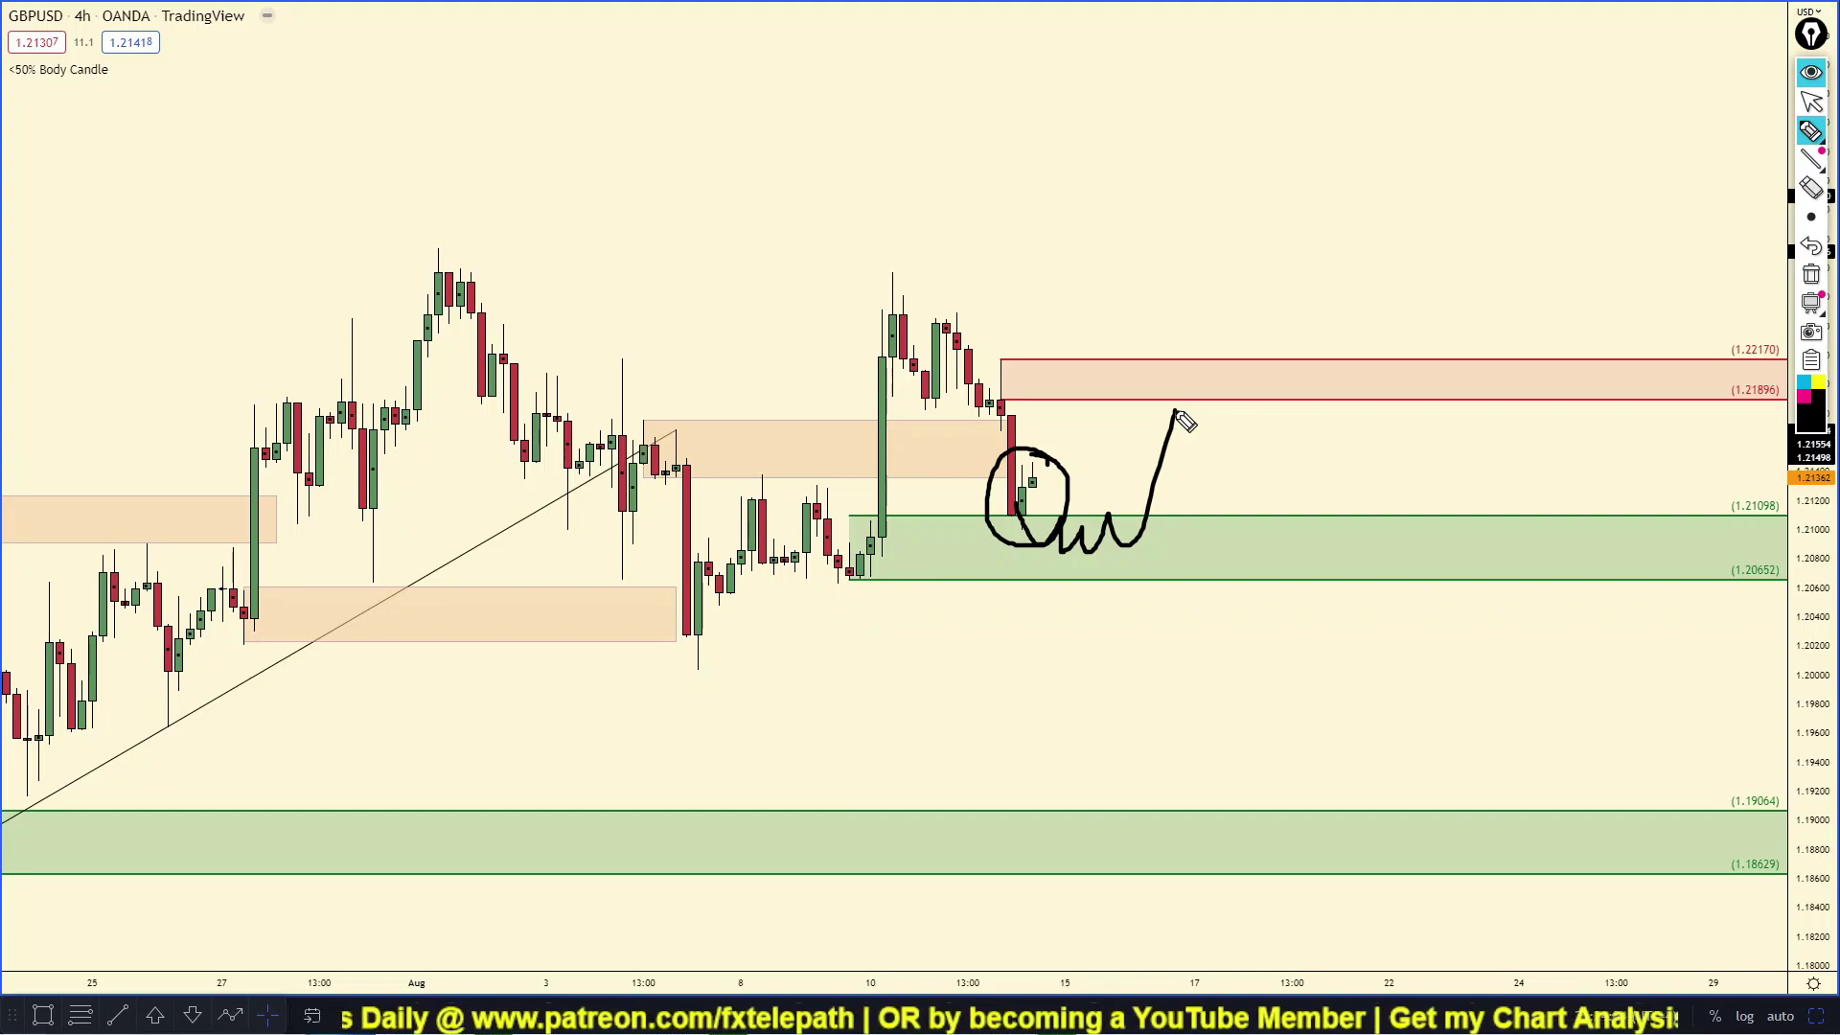
{"action": "left_click", "coordinate": [1810, 275]}
{"action": "left_click", "coordinate": [1811, 72]}
Extend the lower edge of the 4h supply zone beneath 1.22170 down to 1.21778.
{"action": "left_click_drag", "start_coordinate": [1140, 485], "coordinate": [1198, 523]}
{"action": "left_click_drag", "start_coordinate": [1048, 431], "coordinate": [1037, 447]}
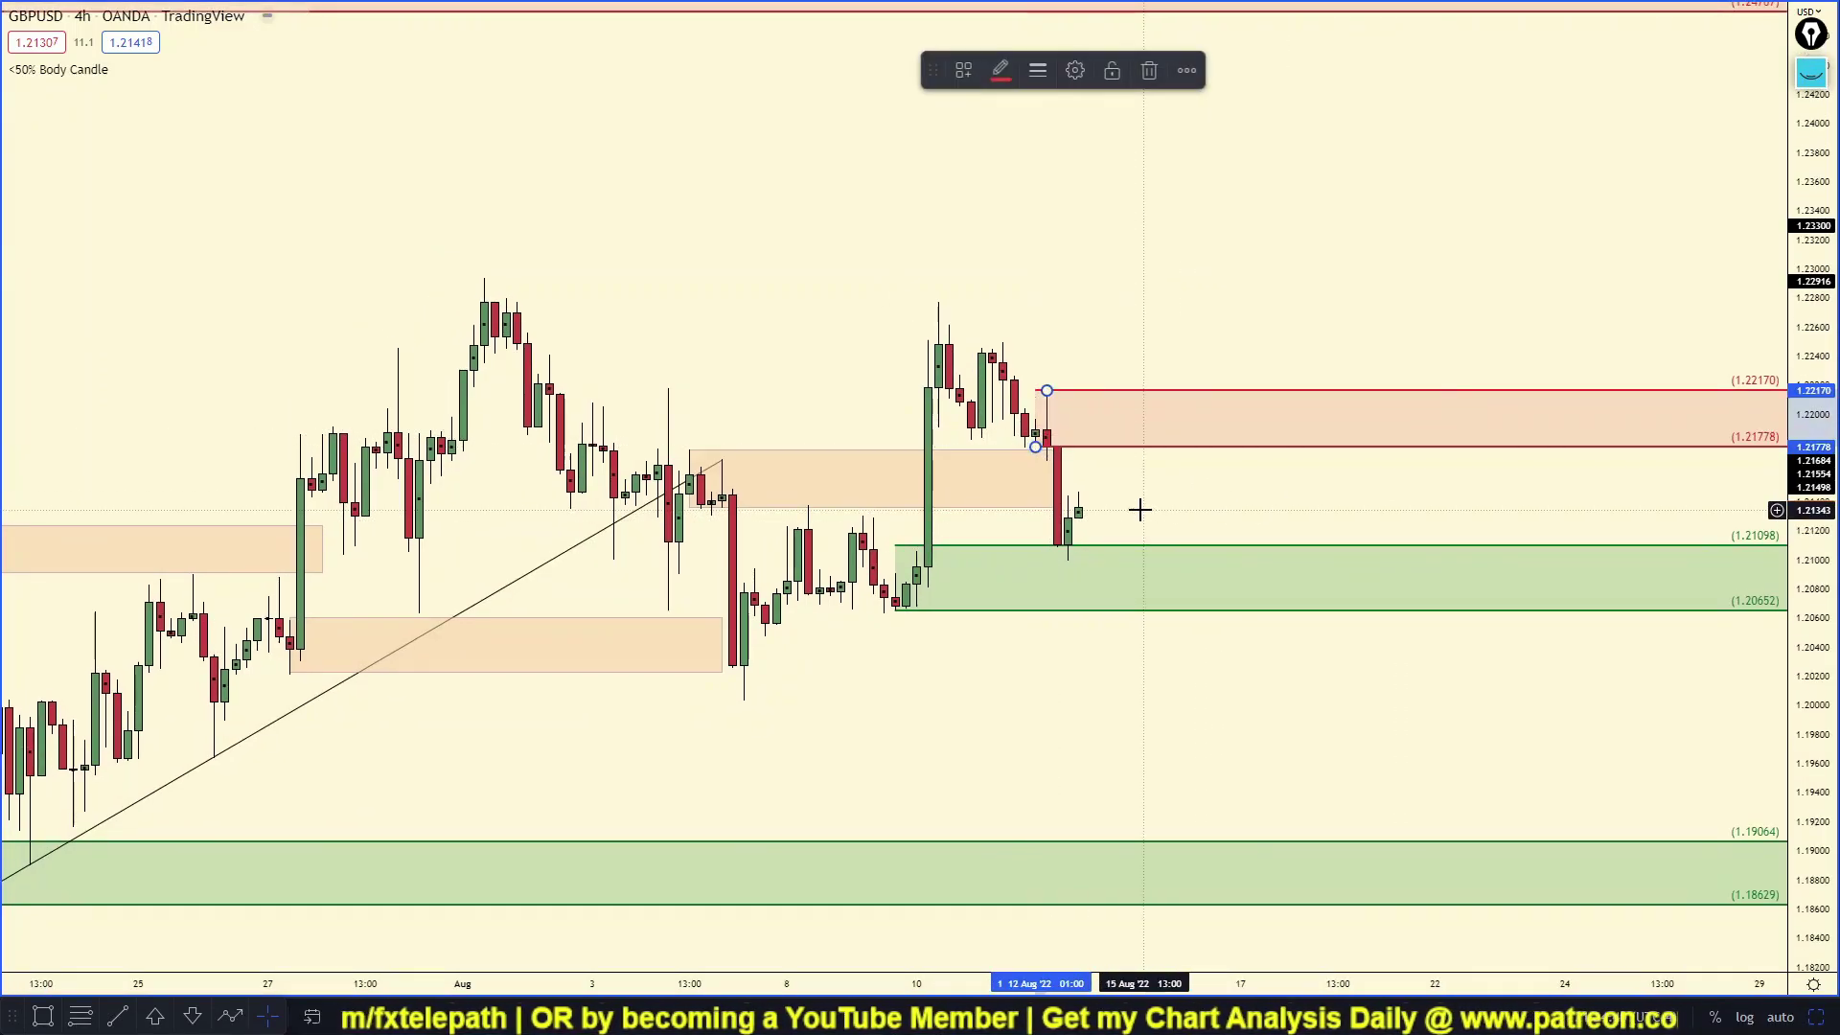
{"action": "left_click", "coordinate": [1140, 509]}
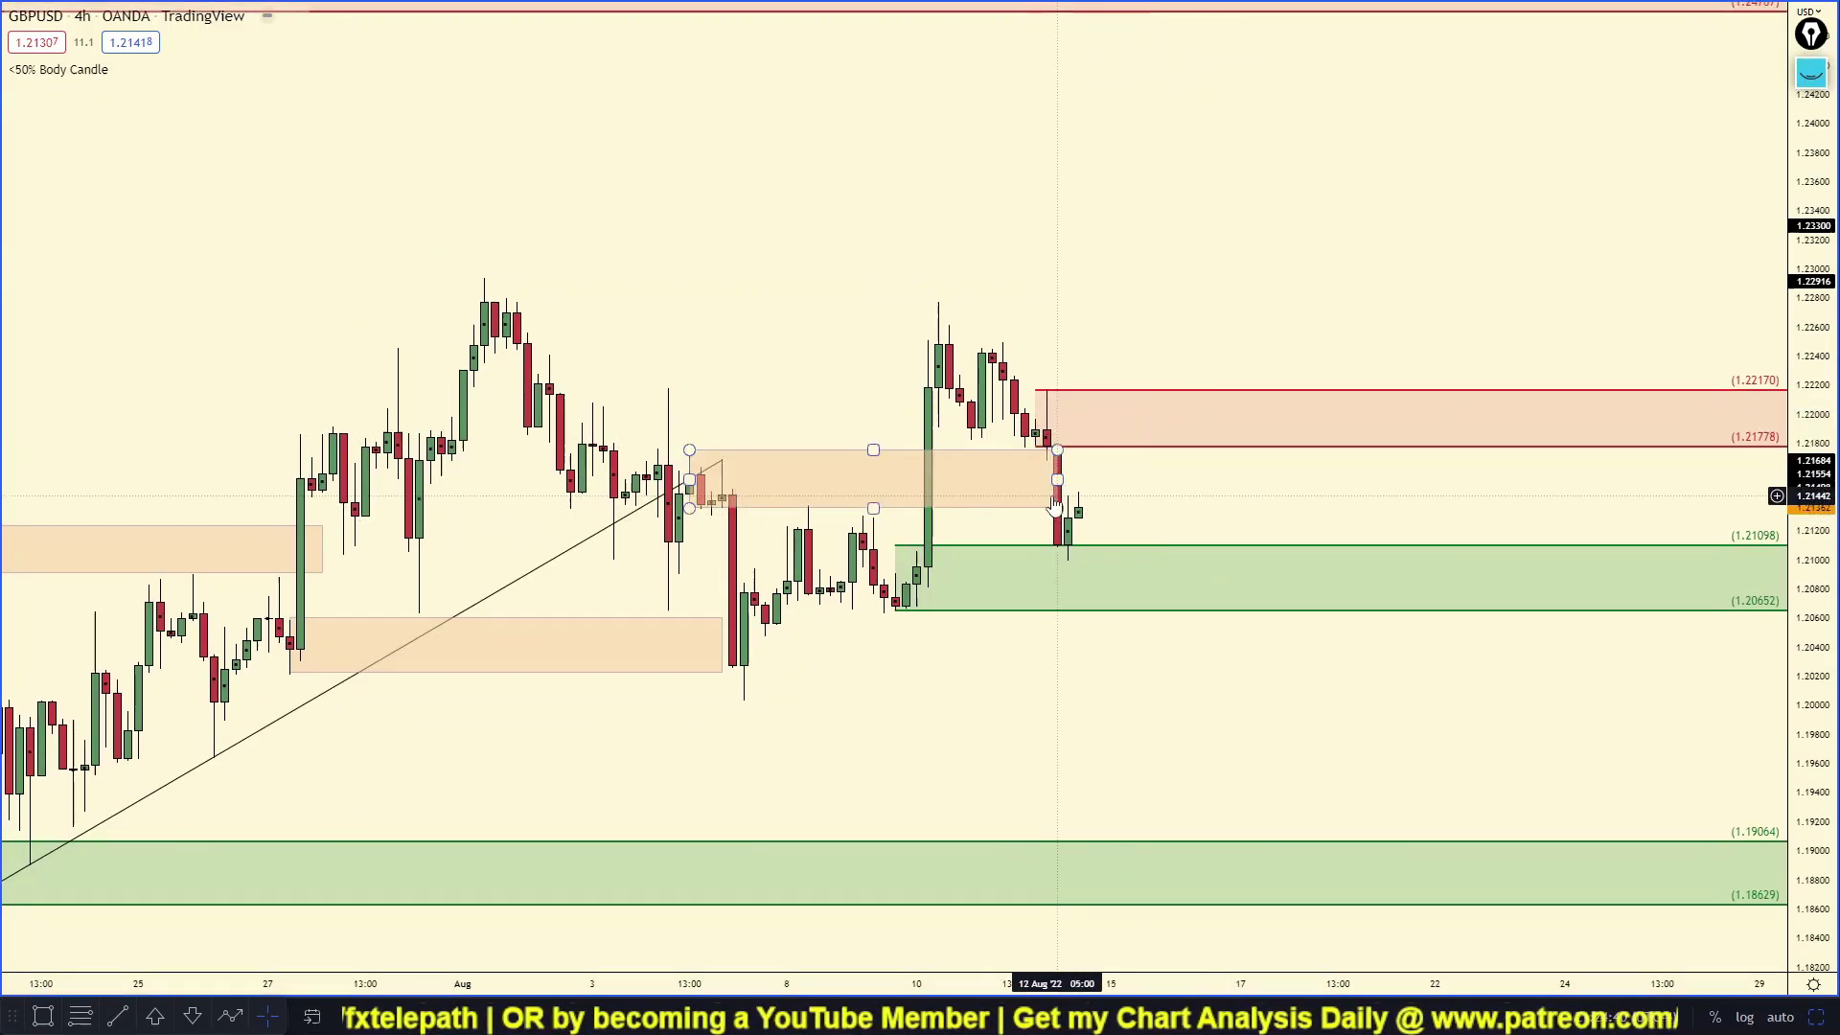
Restore the four-chart layout and reframe the GBPUSD 4h and weekly charts around their latest candles and zones.
{"action": "left_click", "coordinate": [1819, 1017]}
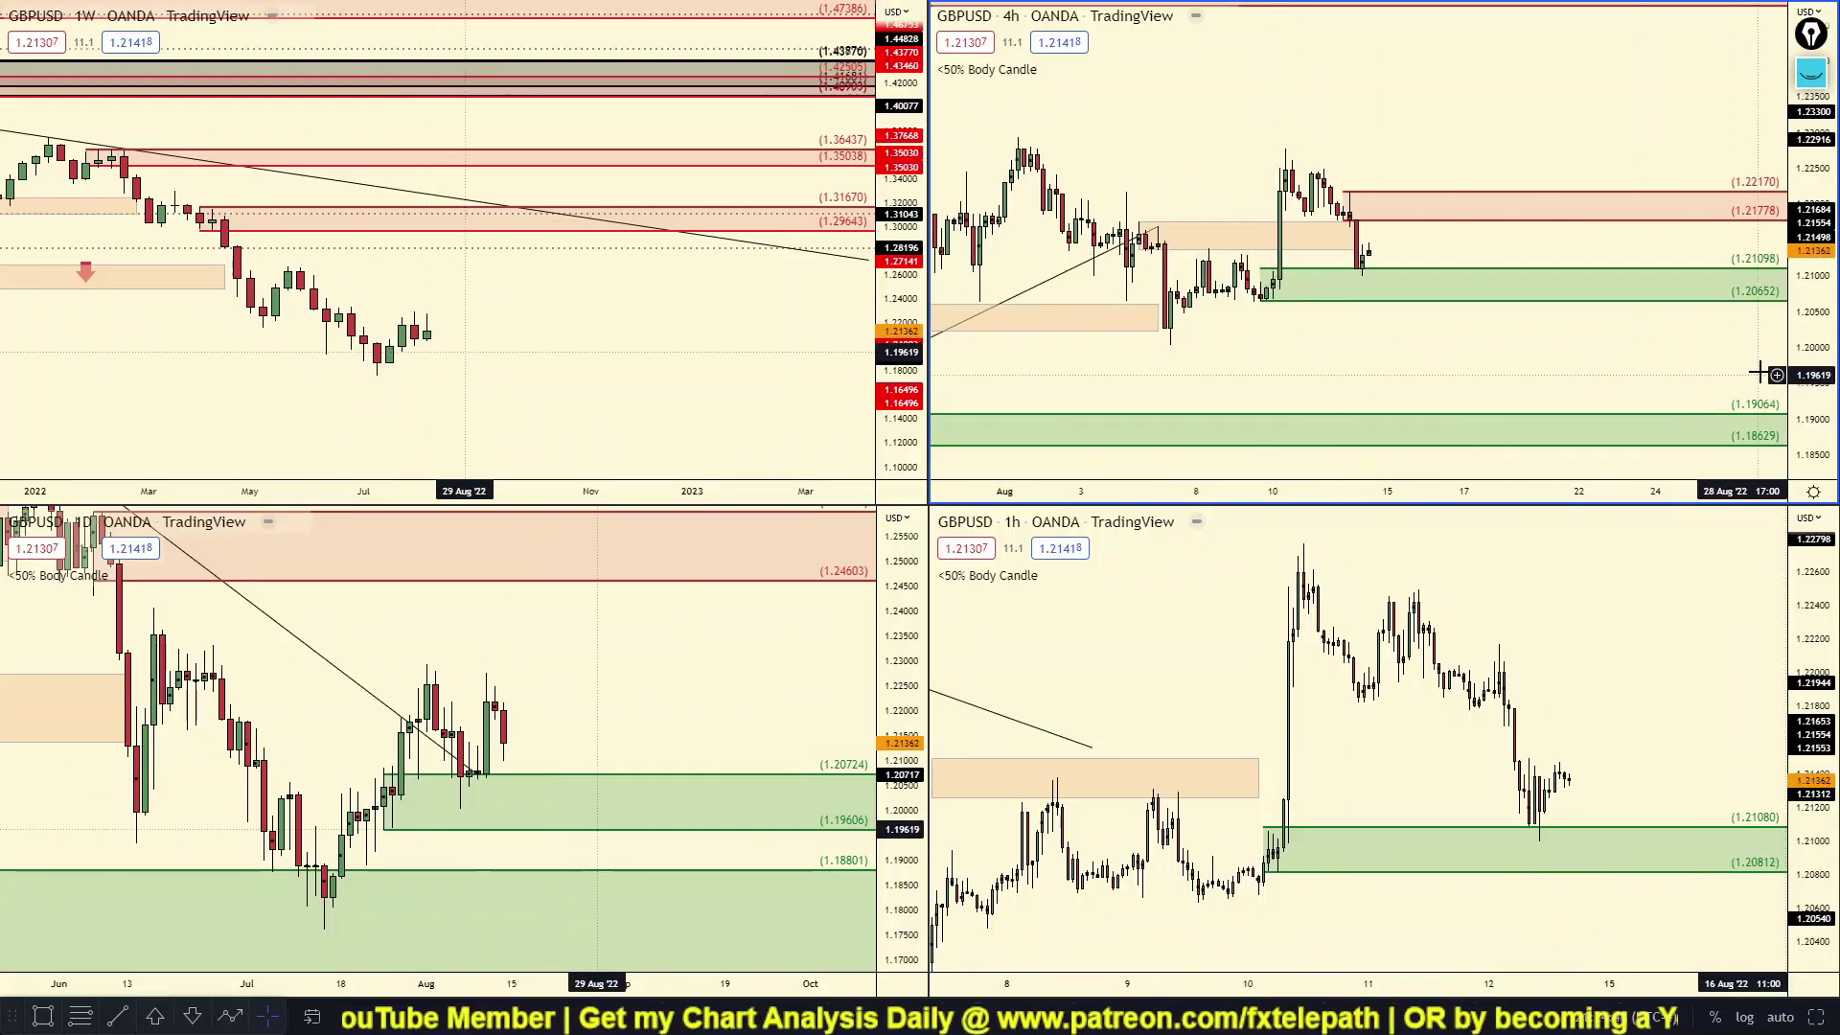
{"action": "left_click_drag", "start_coordinate": [1508, 234], "coordinate": [1557, 232]}
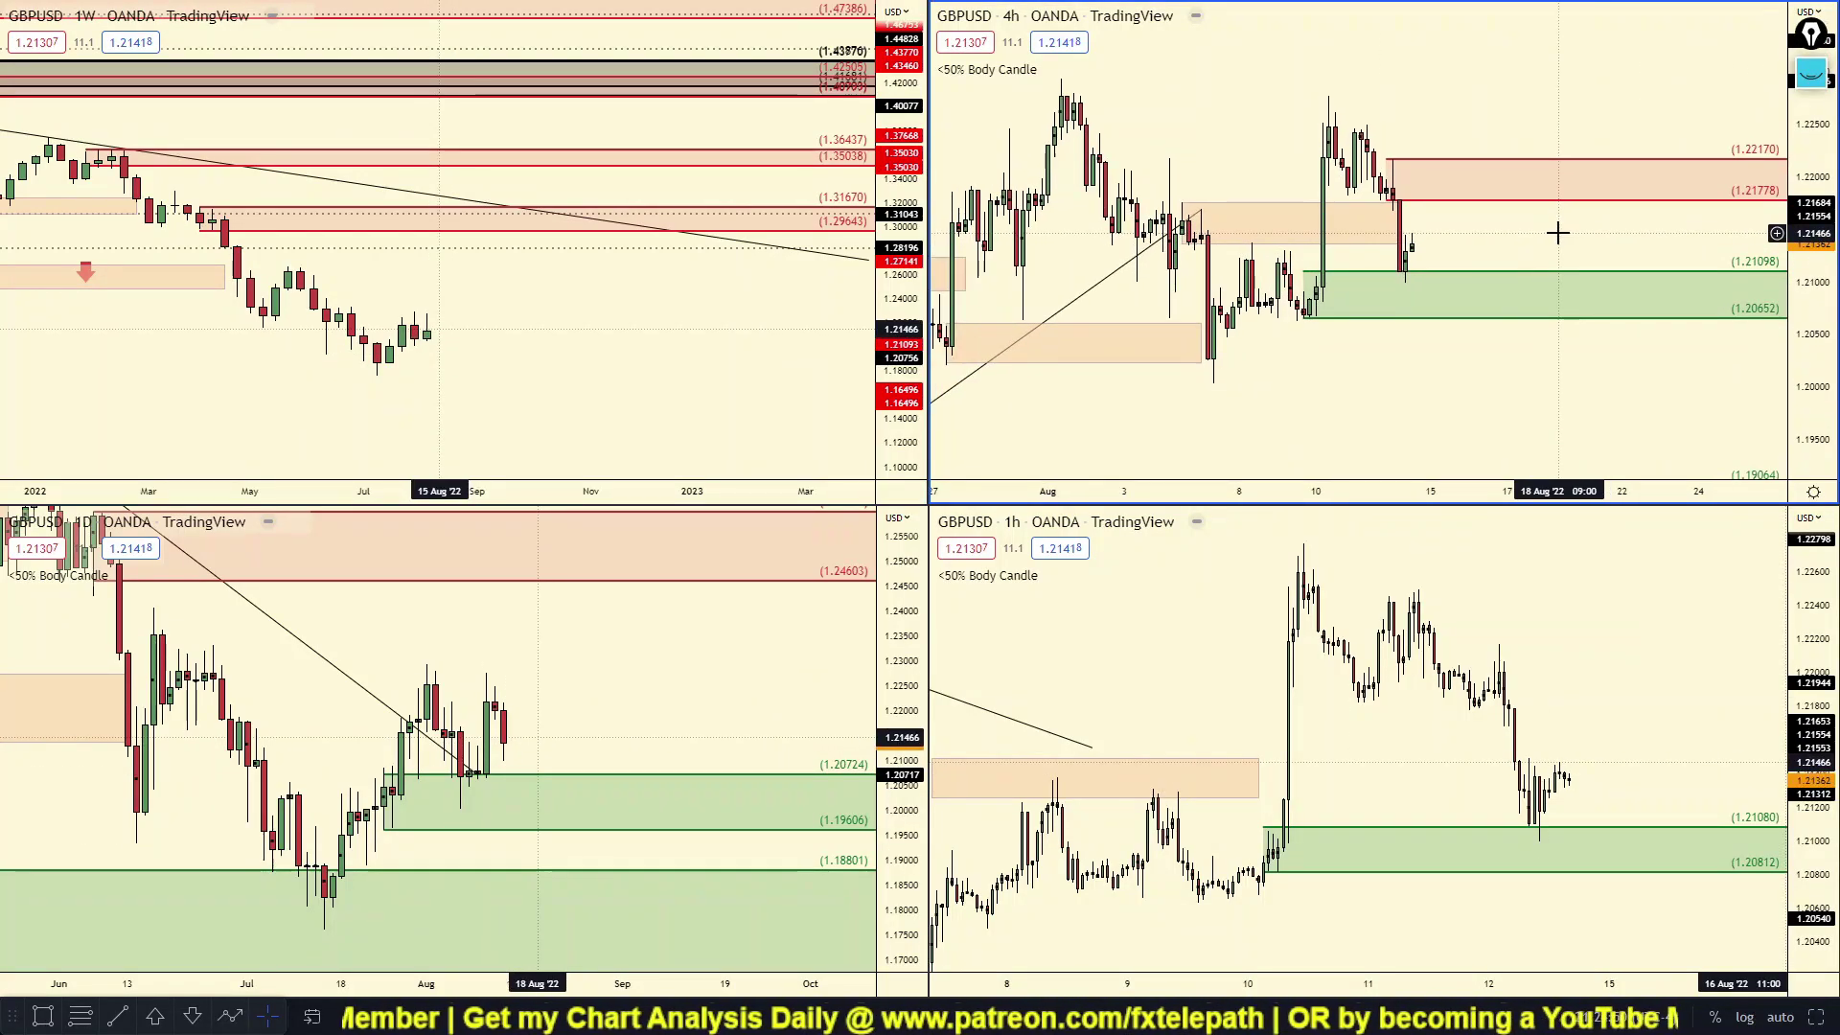
{"action": "left_click_drag", "start_coordinate": [1811, 233], "coordinate": [1811, 285]}
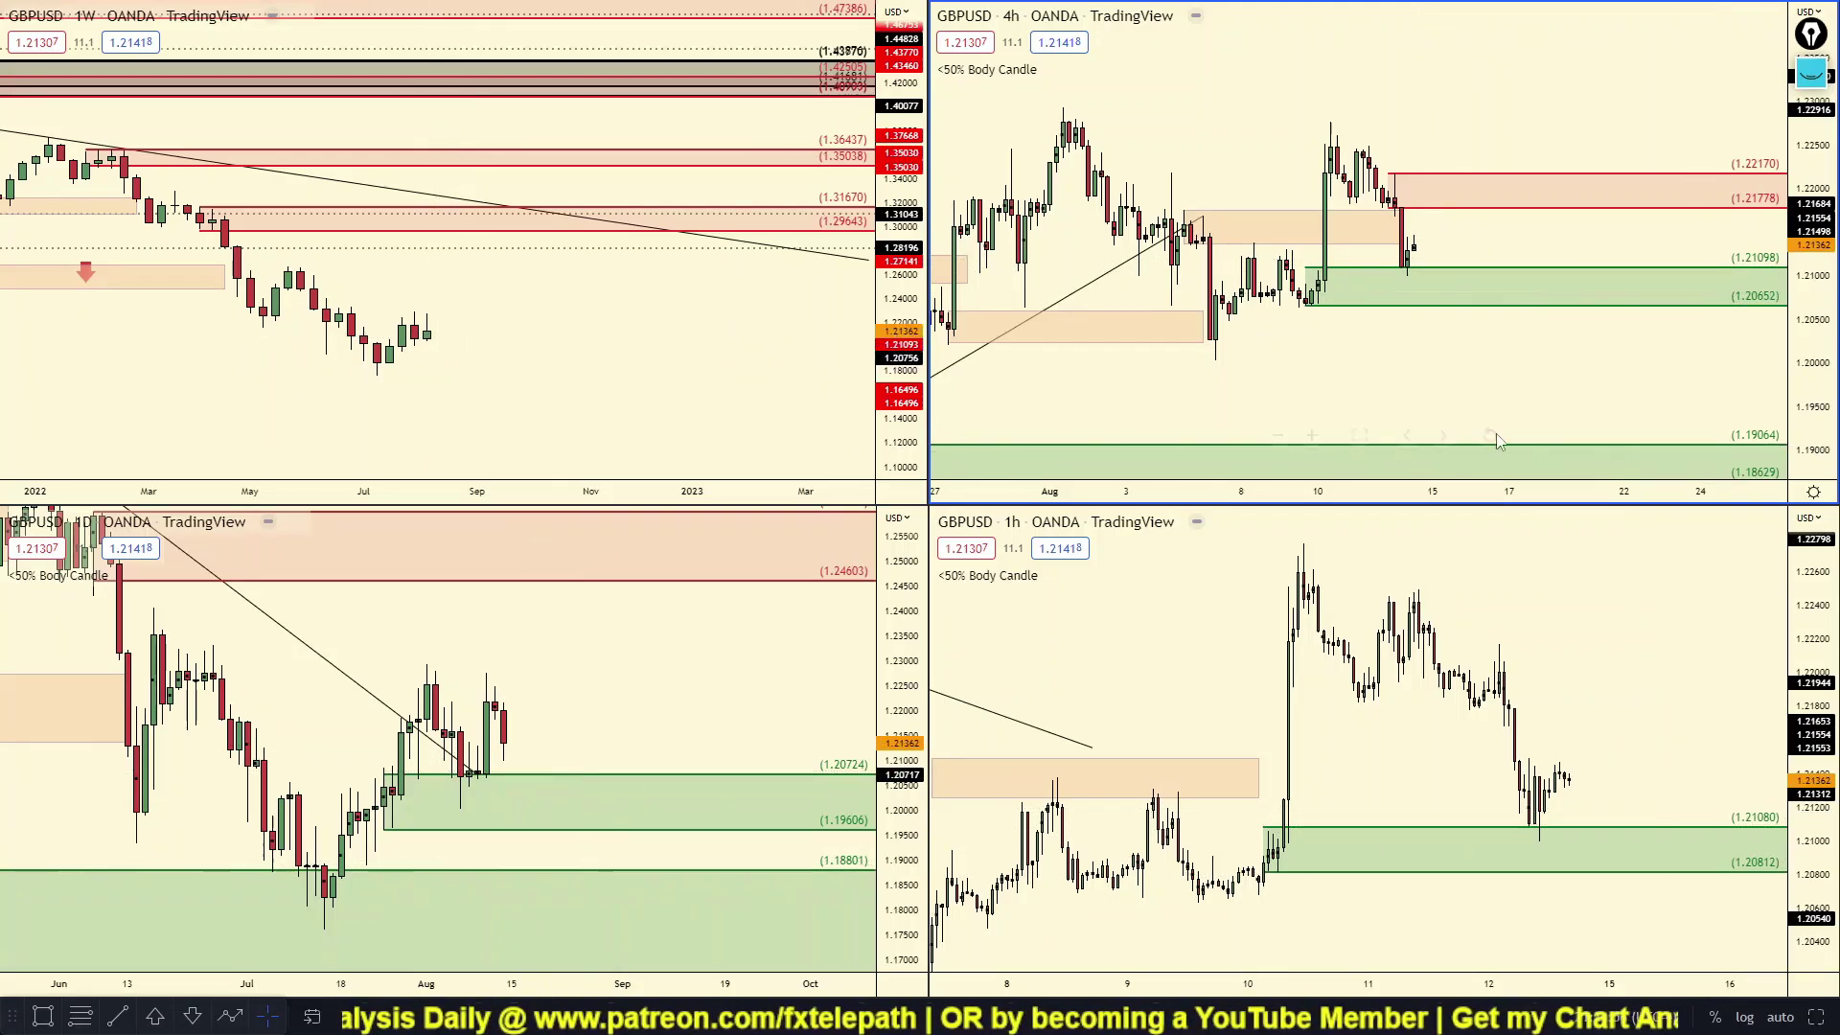
{"action": "scroll", "coordinate": [579, 320], "scroll_direction": "down", "scroll_amount": 3}
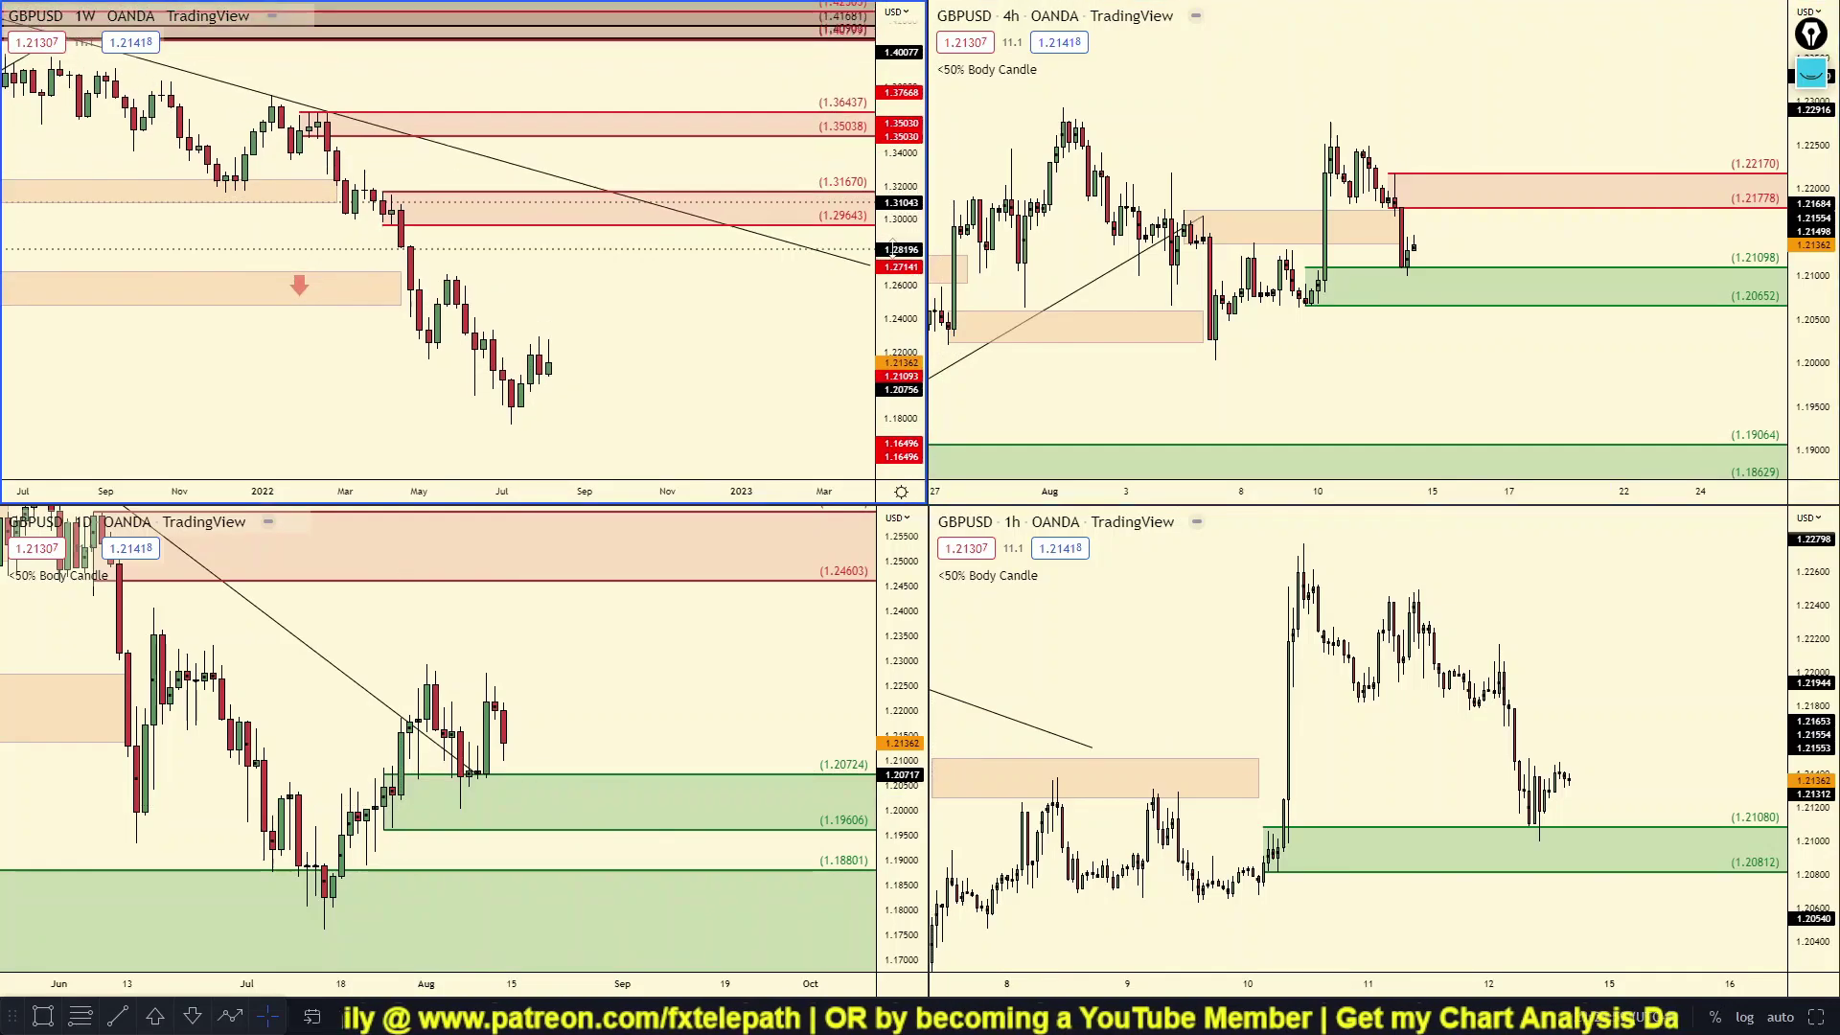
{"action": "left_click_drag", "start_coordinate": [700, 306], "coordinate": [738, 292]}
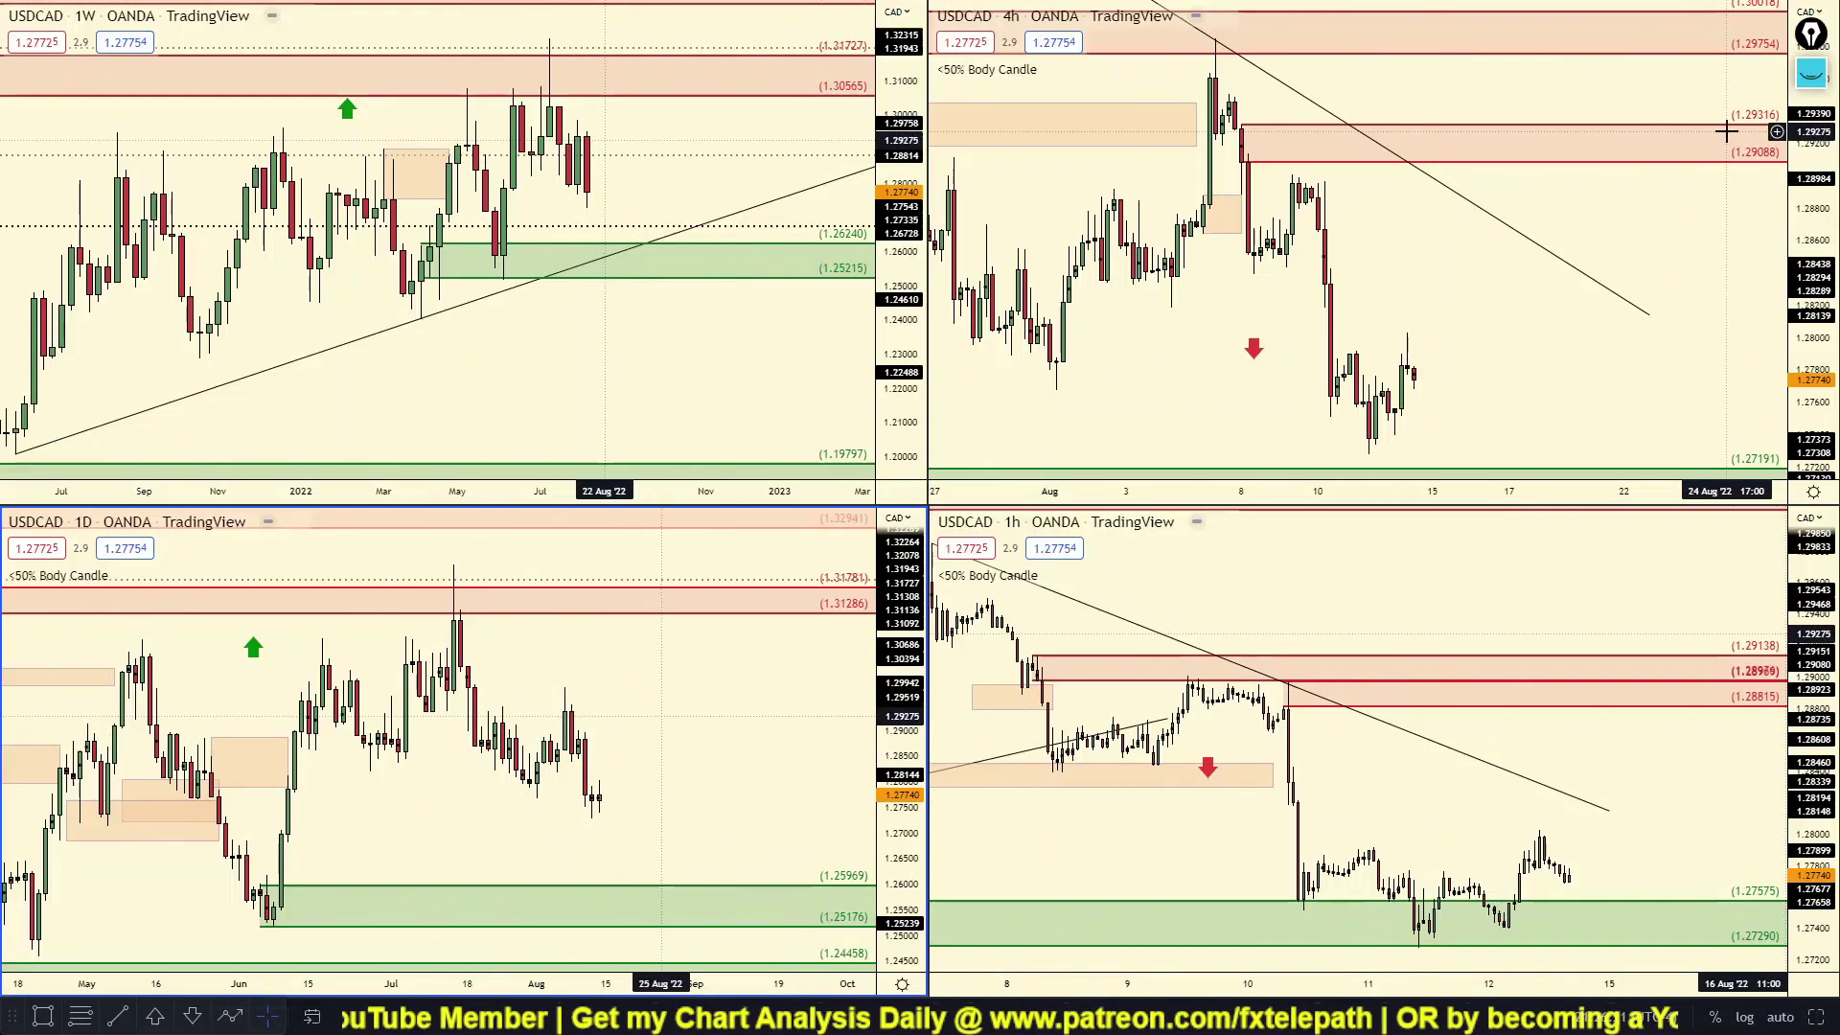
On the USDCAD weekly chart, sketch curved bounces off the rising trendline and the 1.26240–1.25215 demand zone, and clear the sketch.
{"action": "left_click", "coordinate": [1805, 78]}
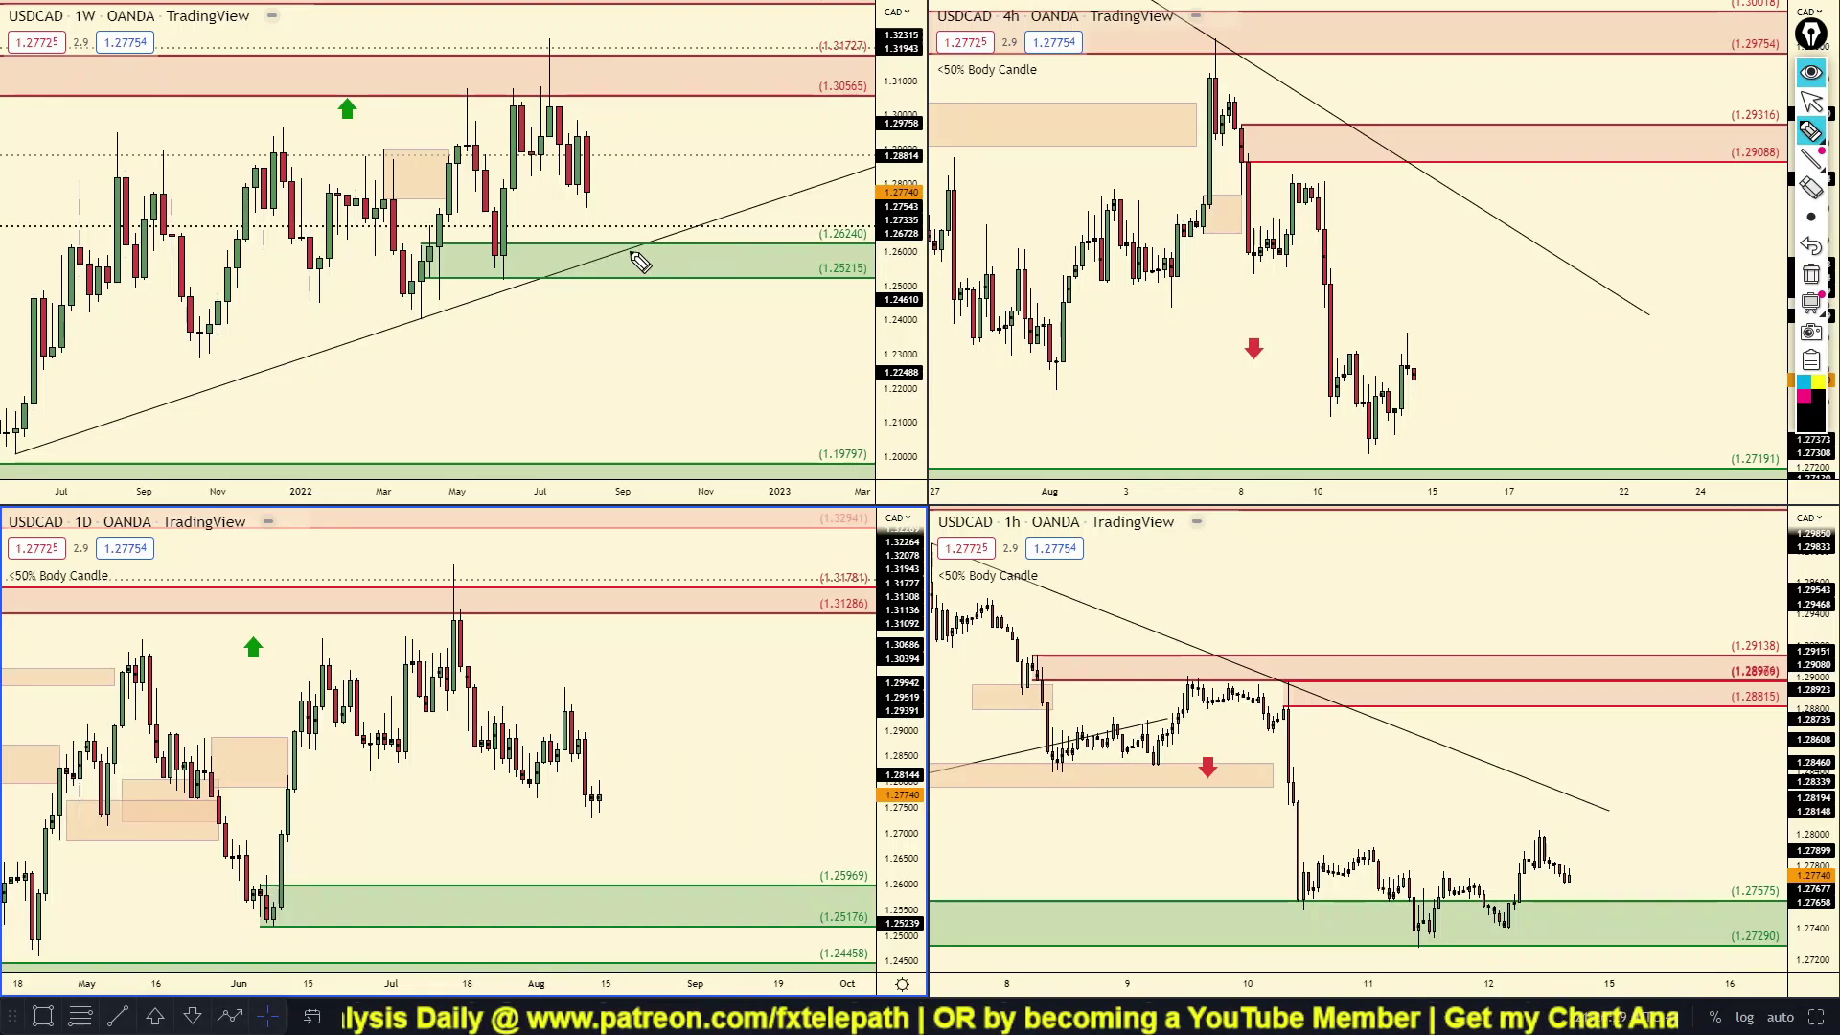
{"action": "mouse_move", "coordinate": [218, 349]}
{"action": "left_mouse_down"}
{"action": "mouse_move", "coordinate": [292, 388]}
{"action": "mouse_move", "coordinate": [526, 273]}
{"action": "mouse_move", "coordinate": [719, 128]}
{"action": "left_mouse_up"}
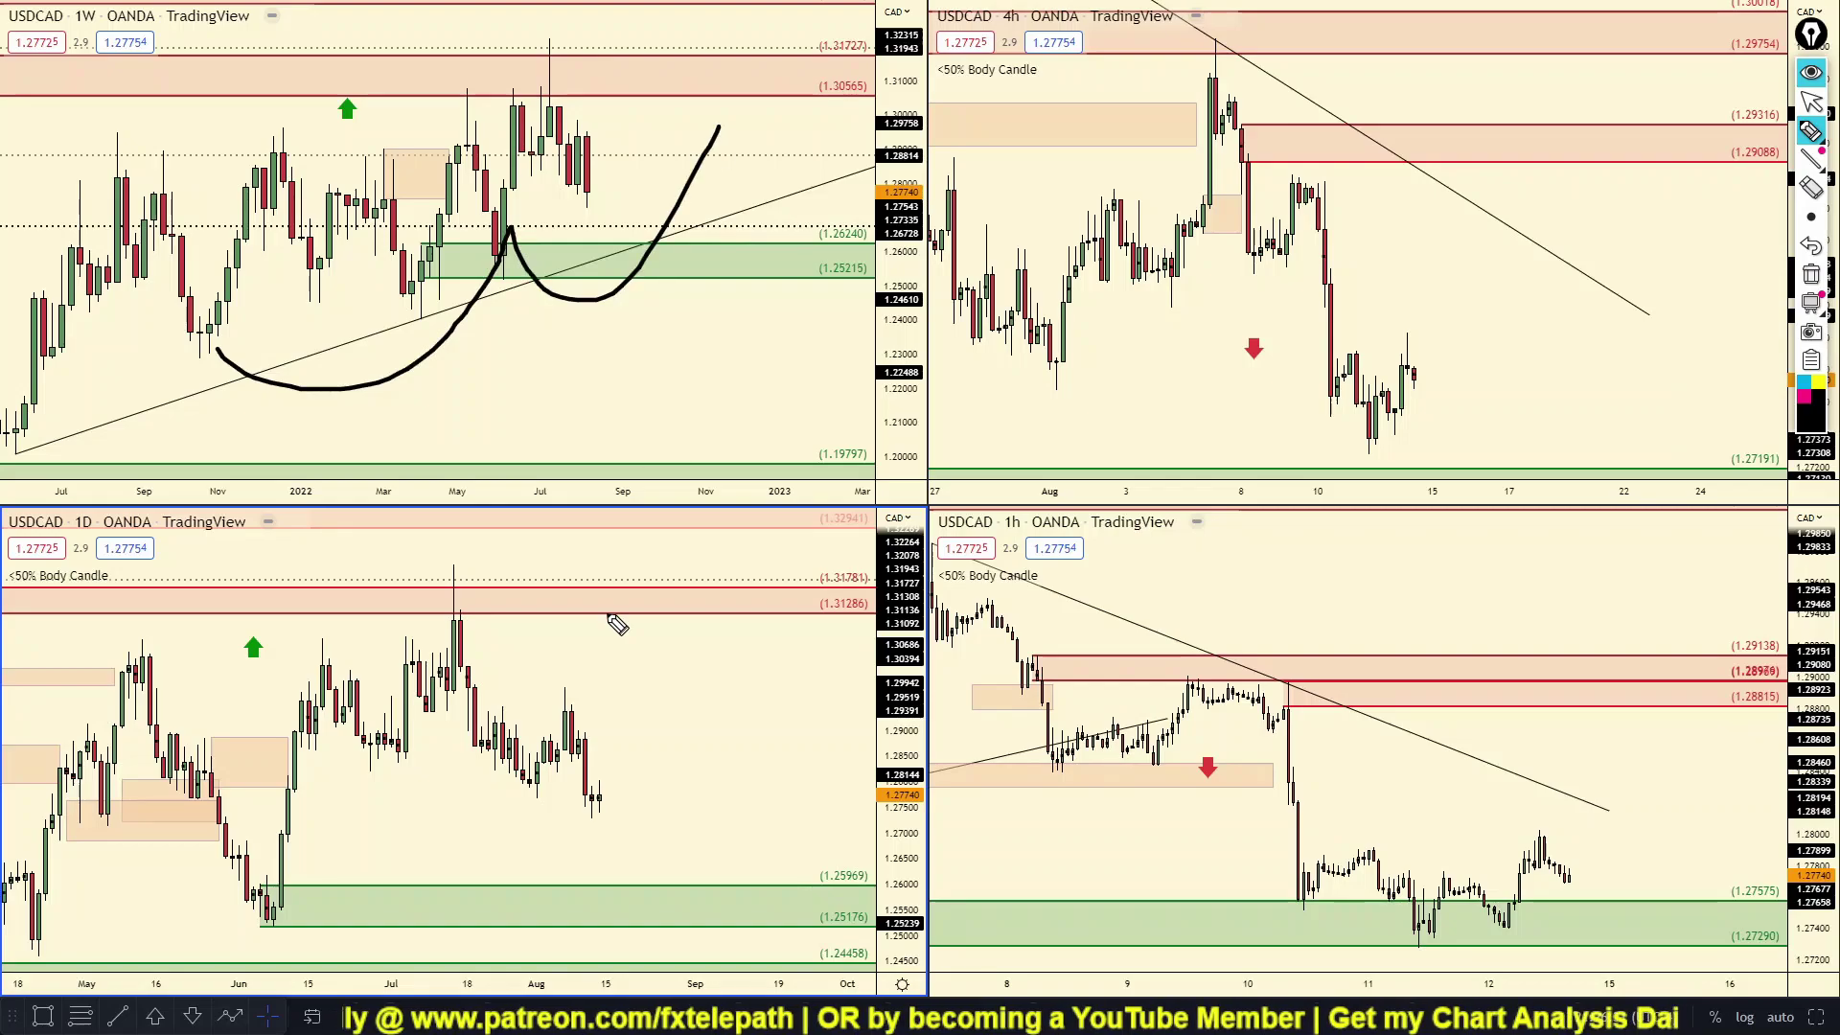
{"action": "left_click", "coordinate": [1811, 274]}
{"action": "left_click", "coordinate": [1804, 86]}
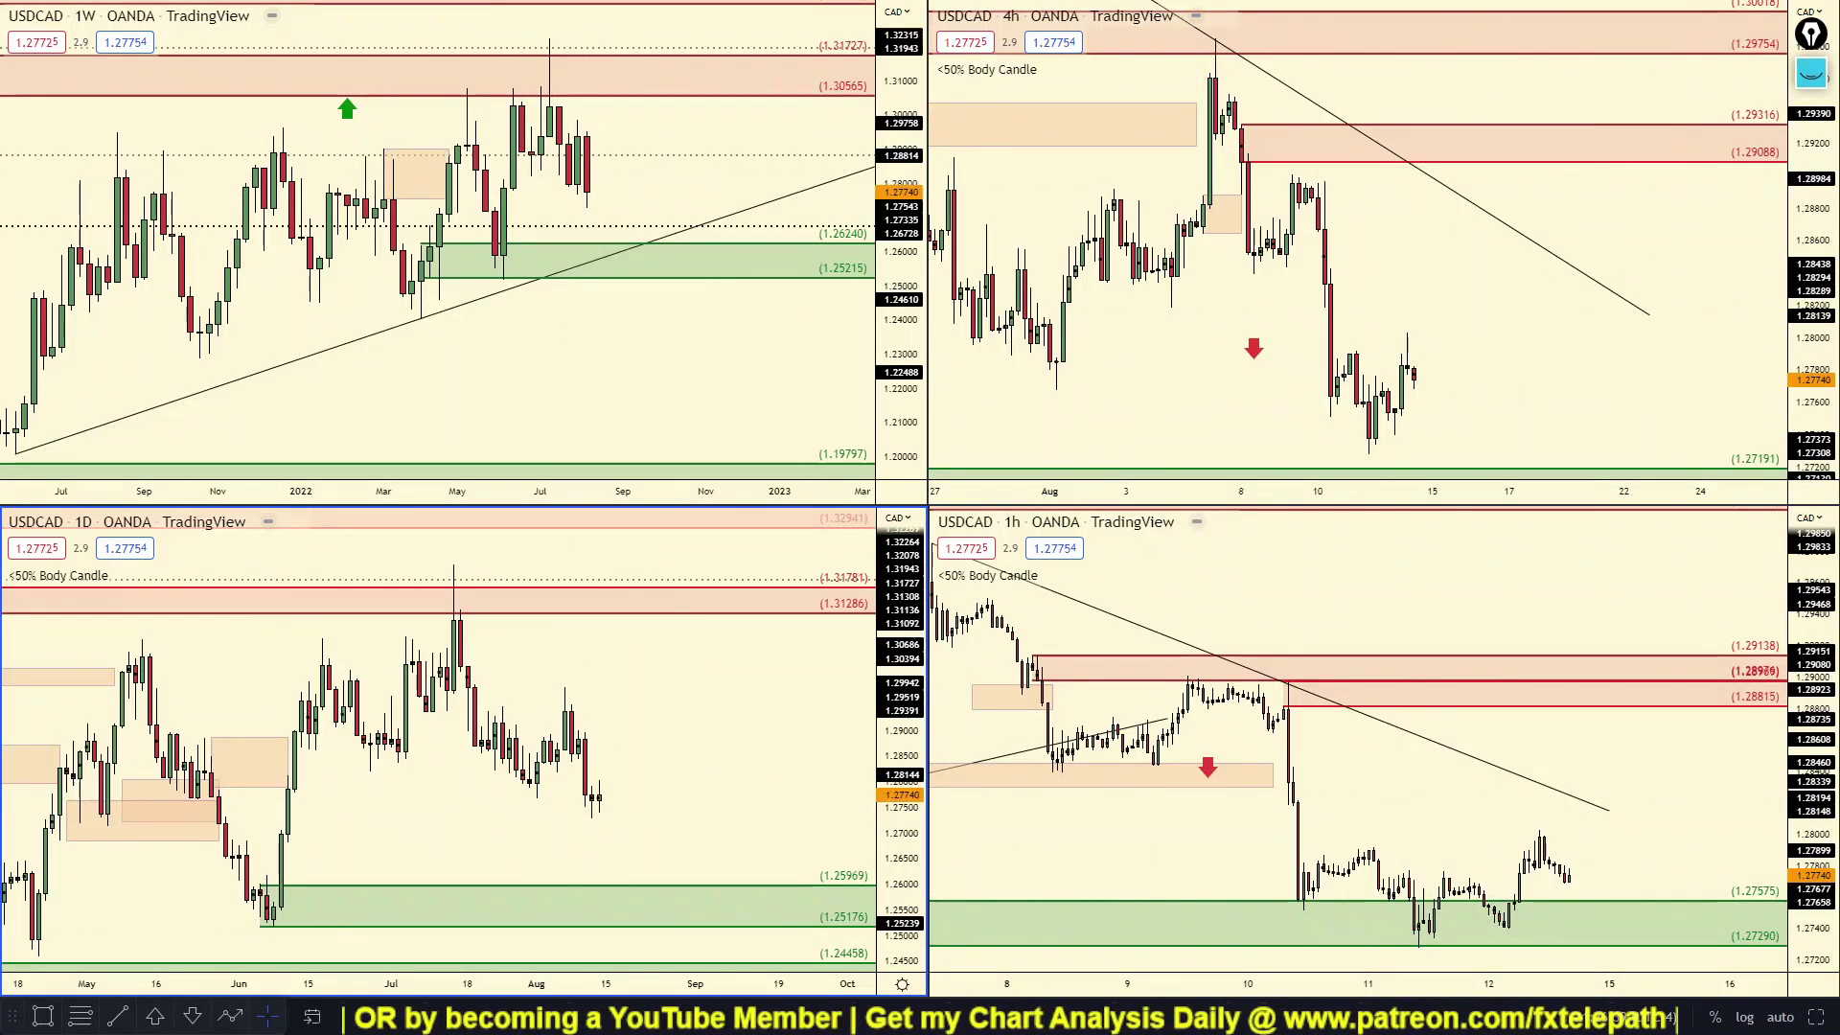
Draw a large loop around the USDCAD daily price action between the 1.31286 supply zone and the 1.25176 demand zone.
{"action": "left_click", "coordinate": [1804, 79]}
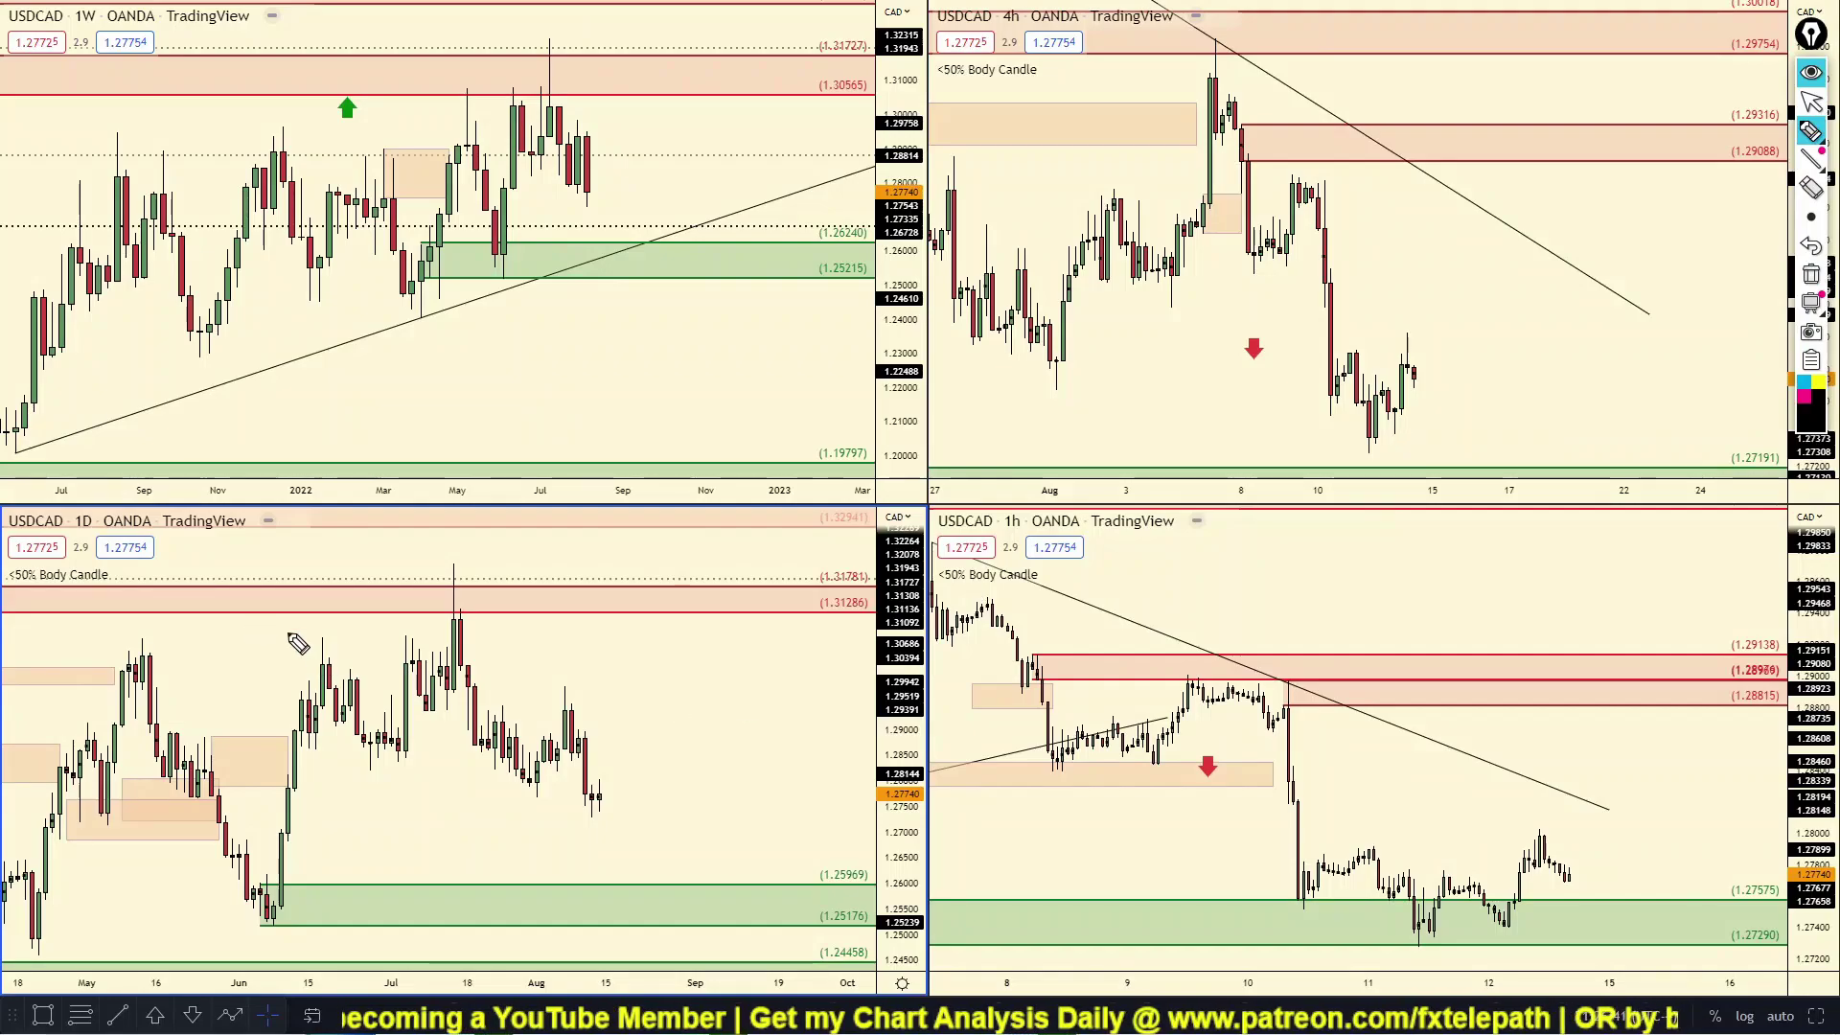
{"action": "mouse_move", "coordinate": [82, 655]}
{"action": "left_mouse_down"}
{"action": "mouse_move", "coordinate": [406, 586]}
{"action": "mouse_move", "coordinate": [148, 851]}
{"action": "left_mouse_up"}
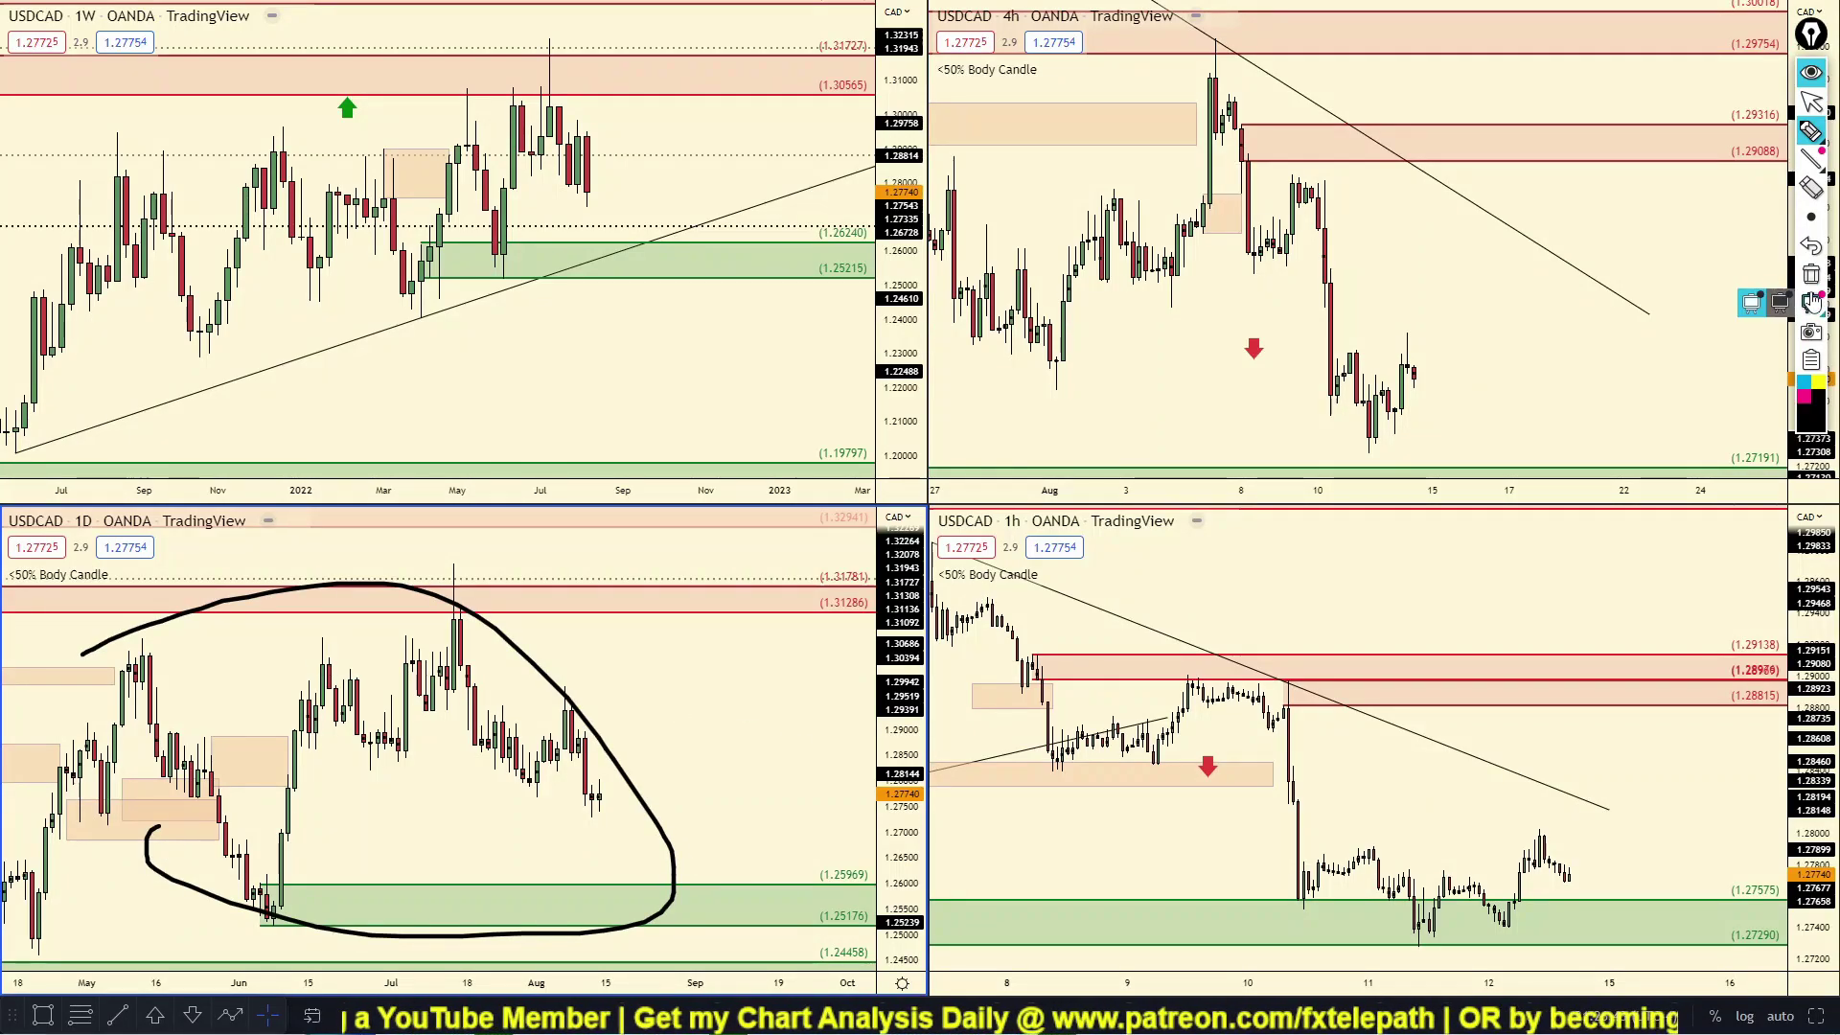
Clear the loop from the USDCAD daily chart and reframe the weekly and 4h charts around their latest candles and zones.
{"action": "left_click", "coordinate": [1811, 275]}
{"action": "left_click", "coordinate": [1810, 69]}
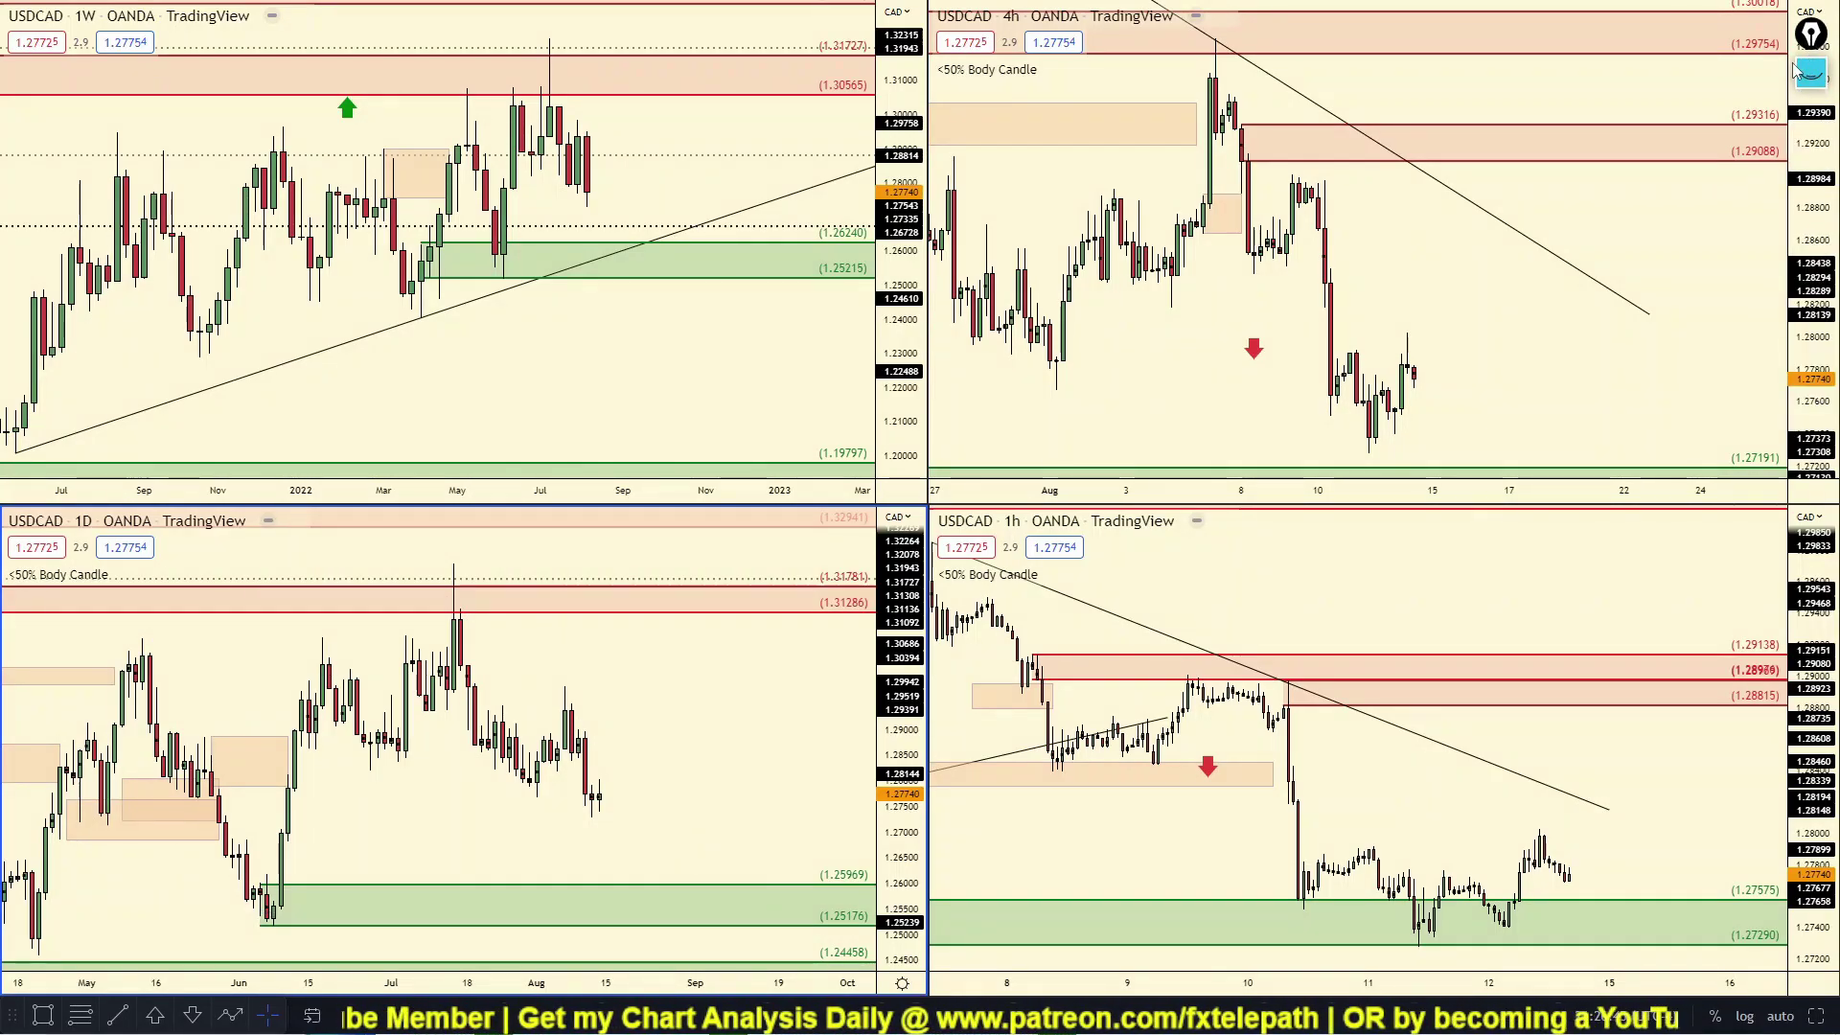
{"action": "scroll", "coordinate": [1529, 223], "scroll_direction": "down", "scroll_amount": 2}
{"action": "scroll", "coordinate": [1528, 224], "scroll_direction": "down", "scroll_amount": 1}
{"action": "left_click_drag", "start_coordinate": [1810, 154], "coordinate": [1809, 311]}
{"action": "scroll", "coordinate": [607, 253], "scroll_direction": "up", "scroll_amount": 1}
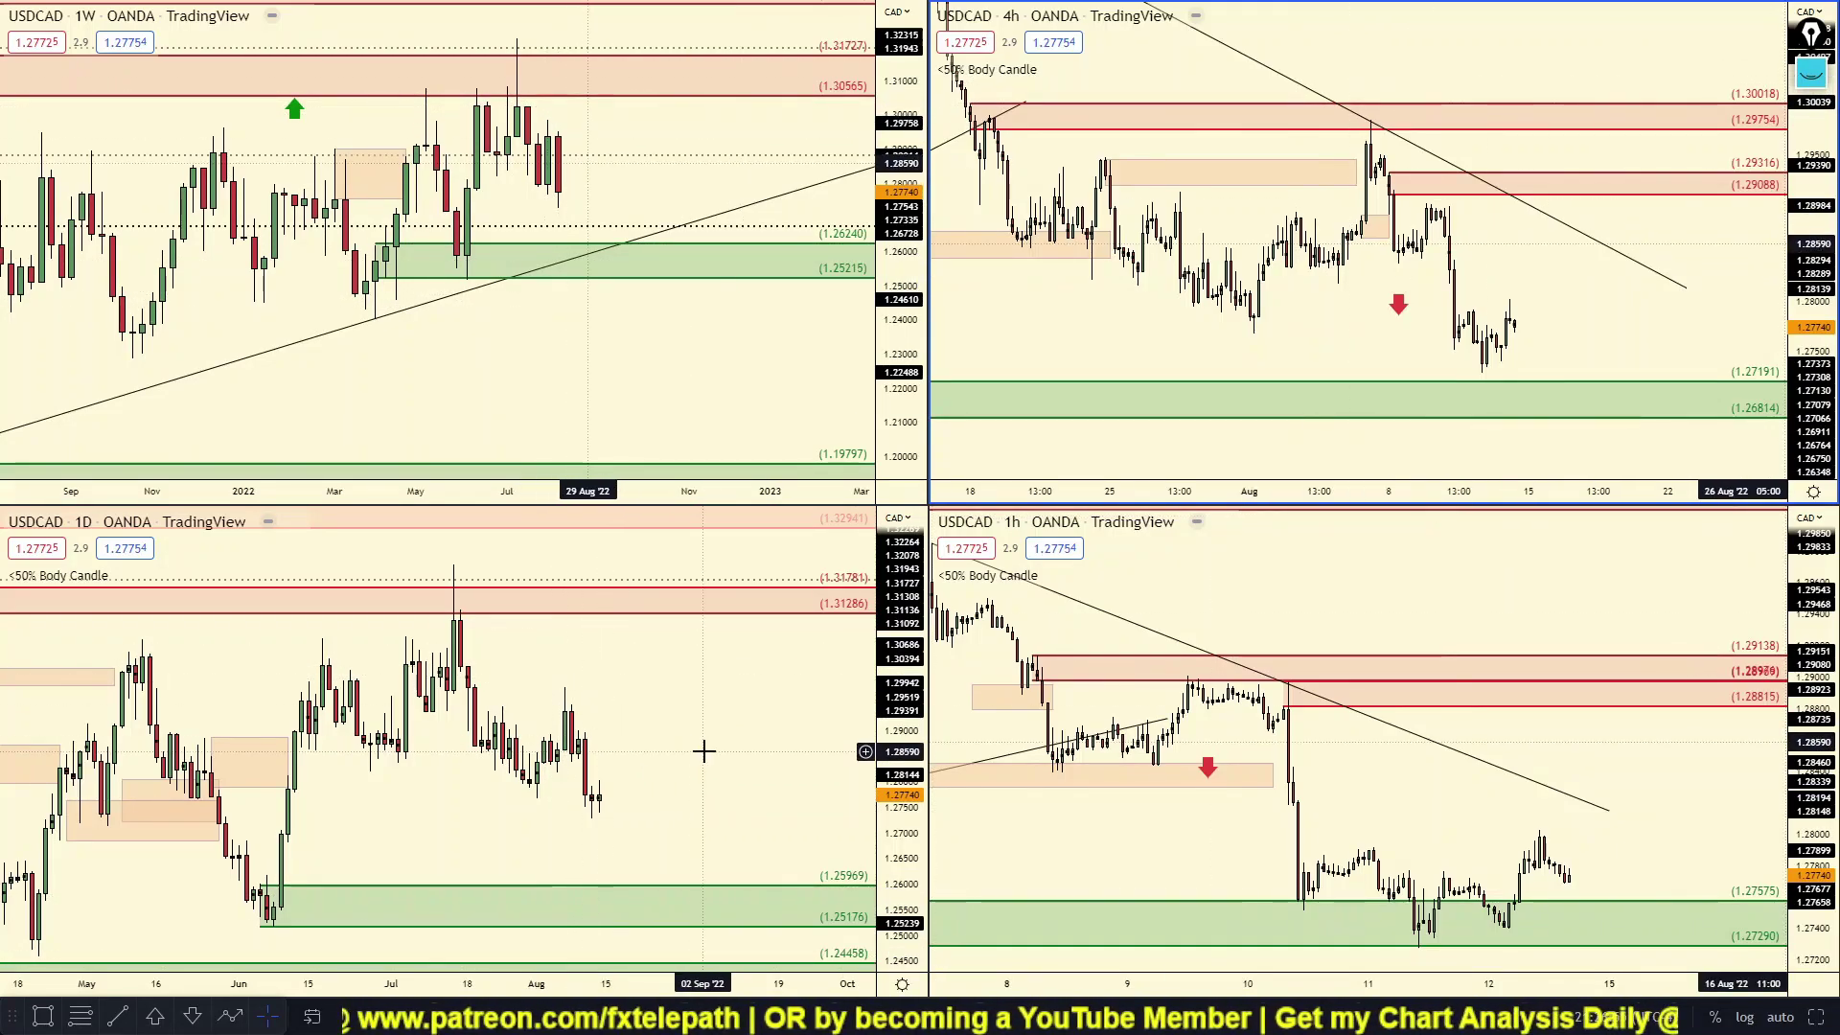
{"action": "left_click_drag", "start_coordinate": [1827, 237], "coordinate": [1826, 290]}
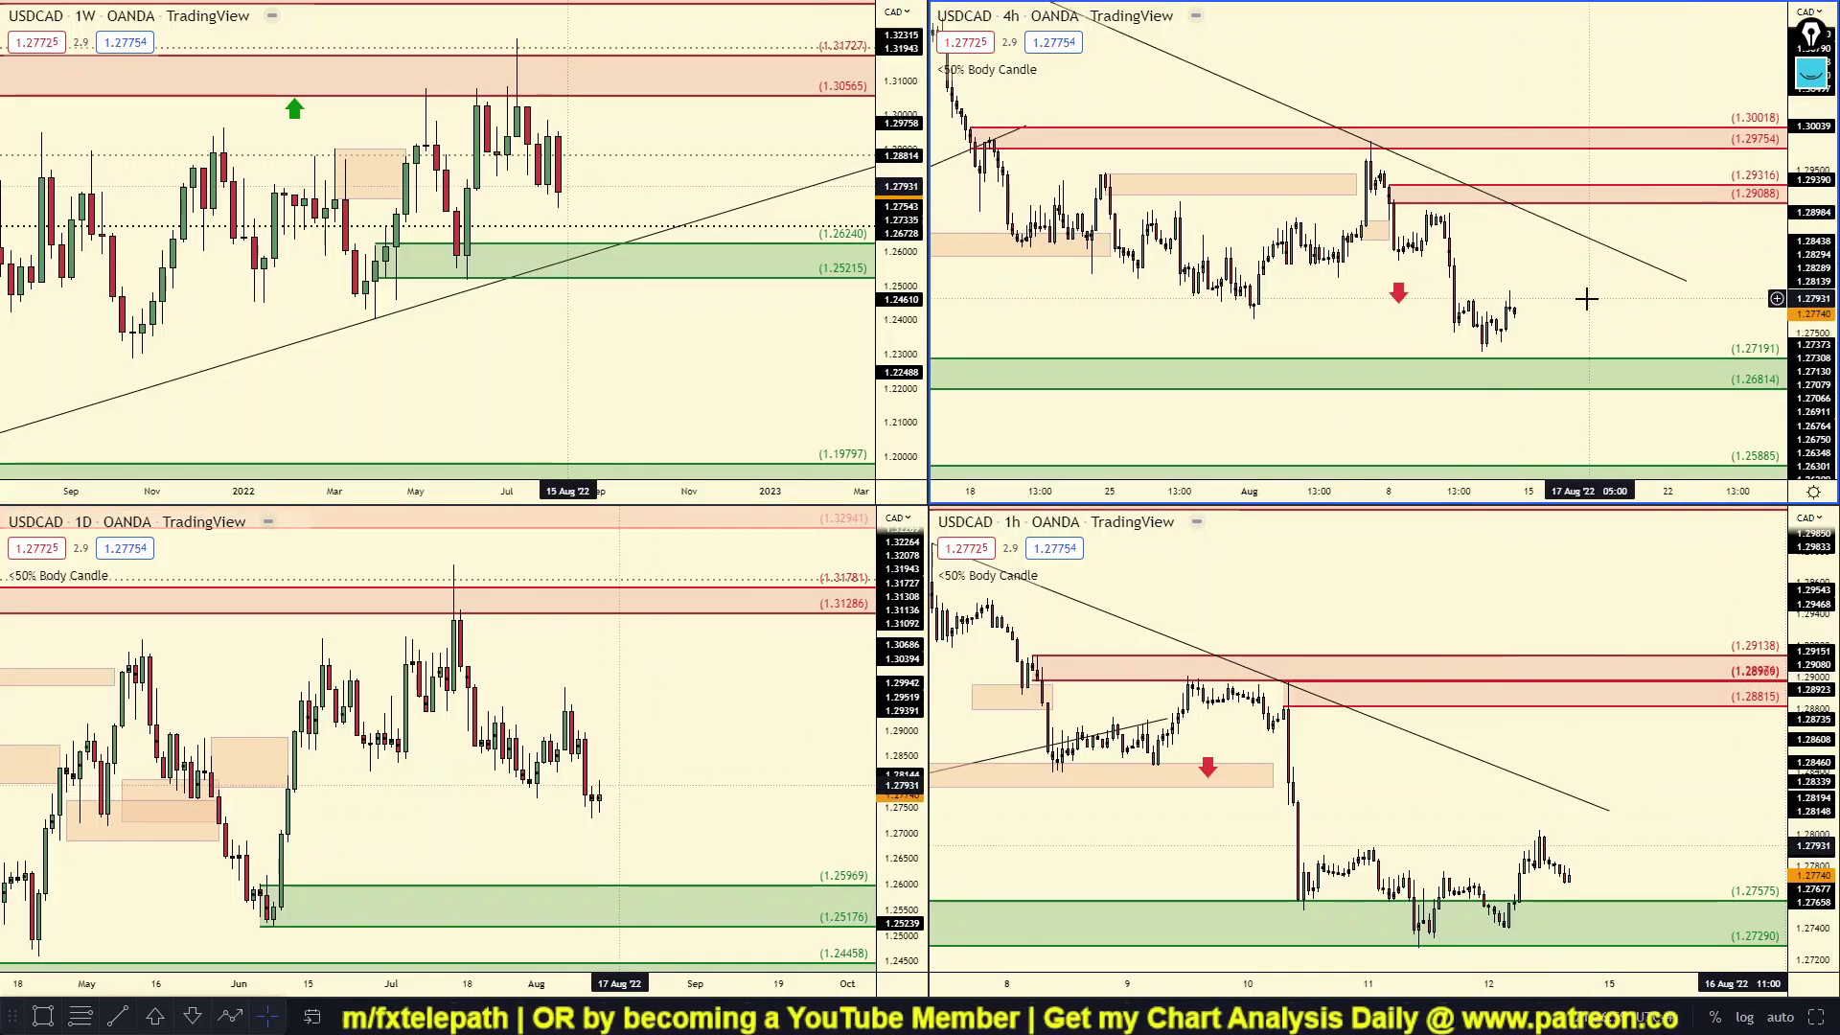
Enlarge the USDCAD 4h chart and frame the falling trendline, the supply zones and the demand zones below price.
{"action": "left_click_drag", "start_coordinate": [1572, 295], "coordinate": [1557, 288]}
{"action": "mouse_move", "coordinate": [1475, 402]}
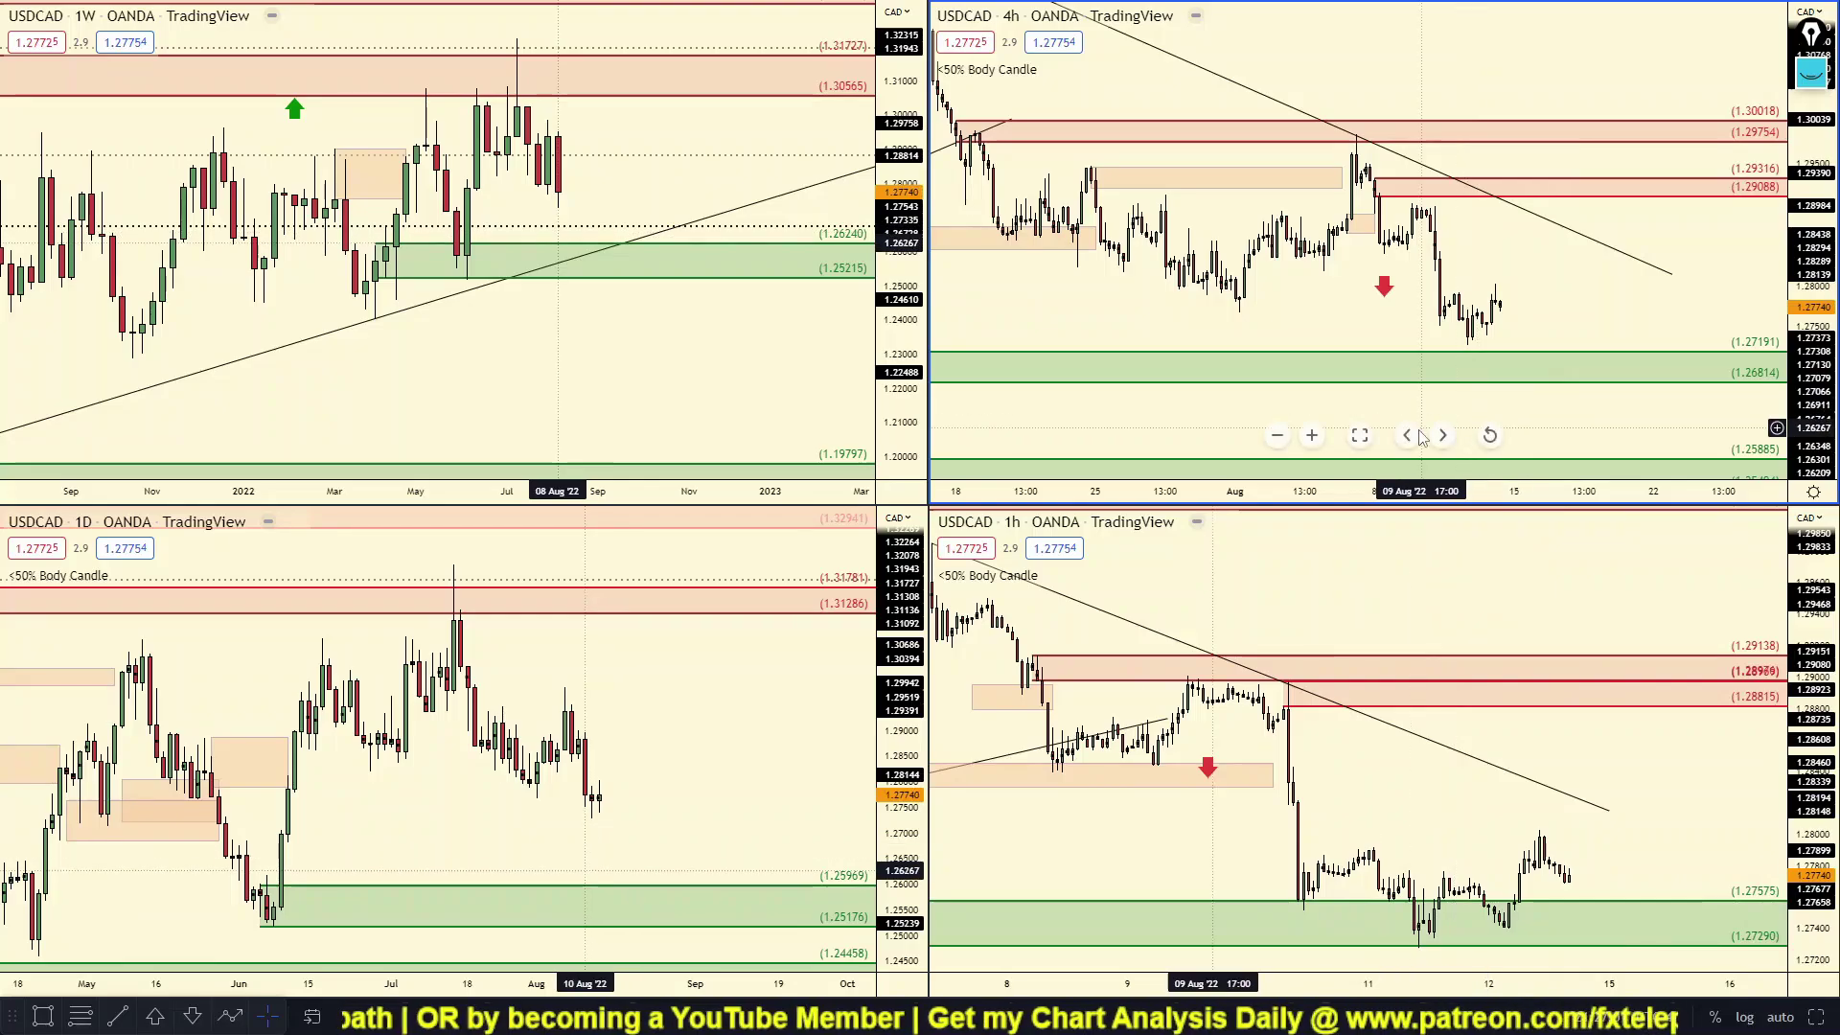
{"action": "left_click", "coordinate": [1360, 437]}
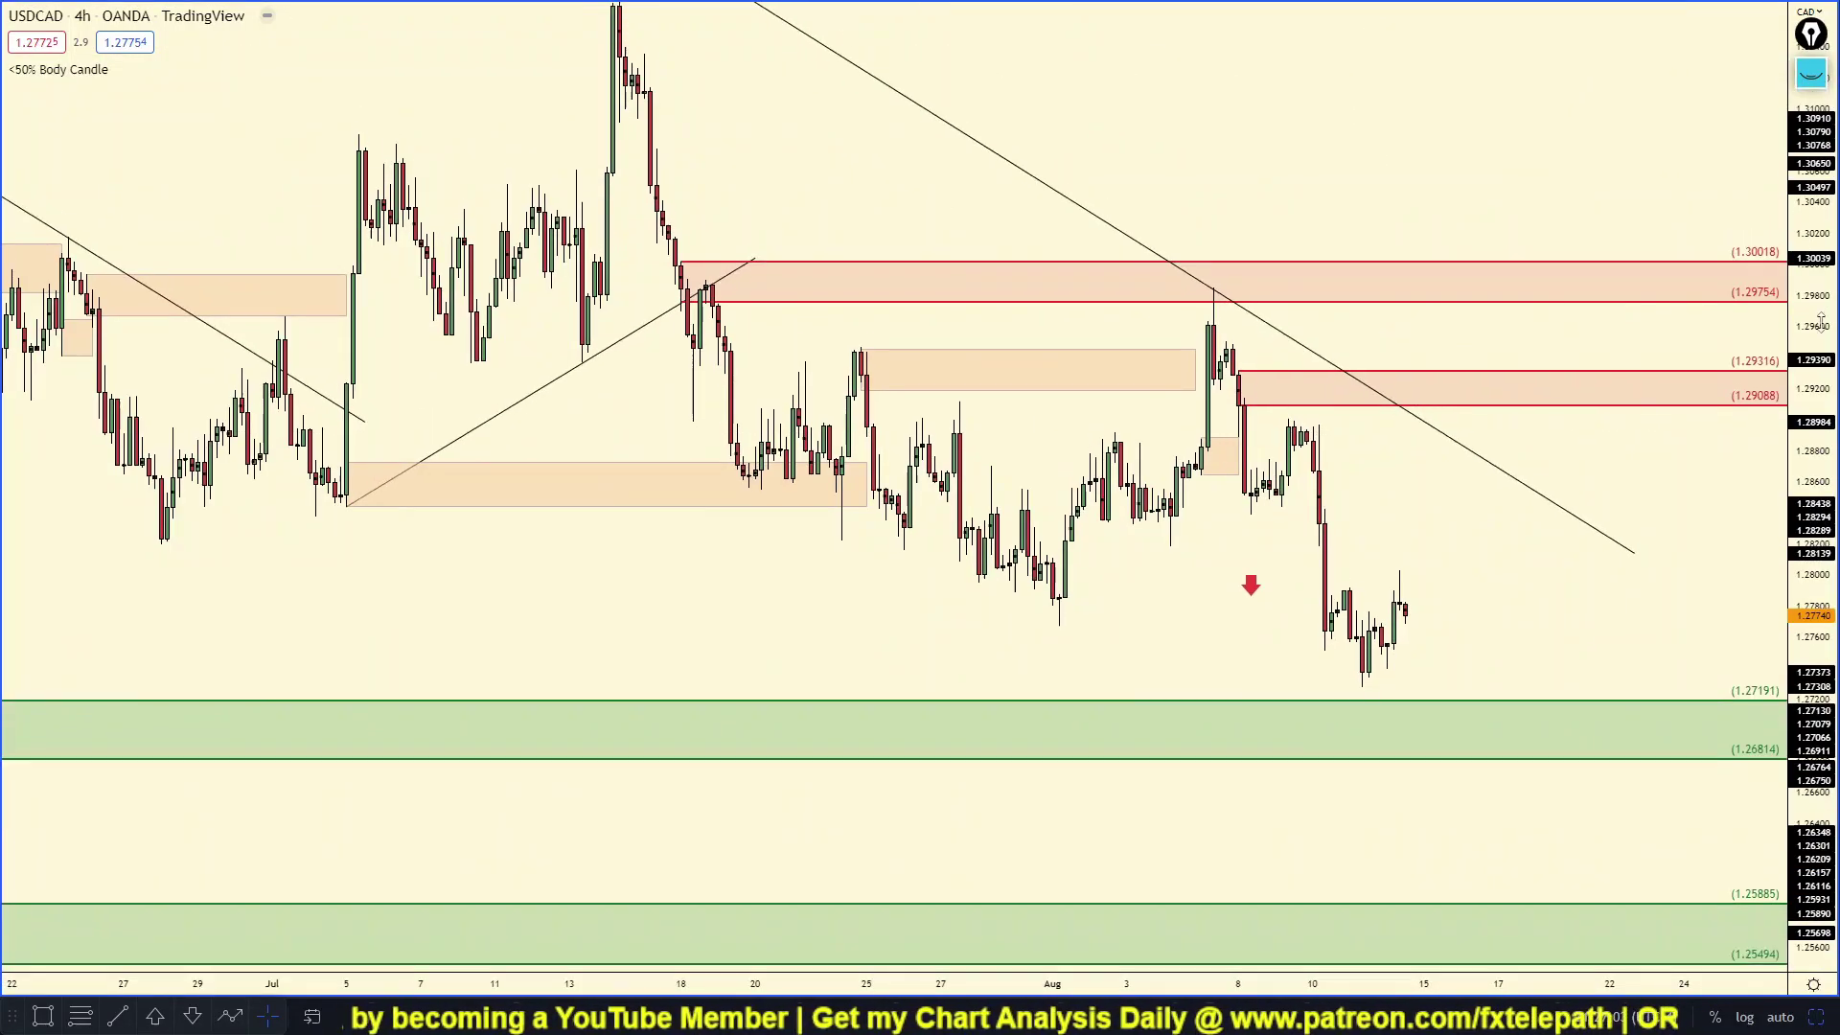
{"action": "left_click_drag", "start_coordinate": [1684, 394], "coordinate": [1305, 480]}
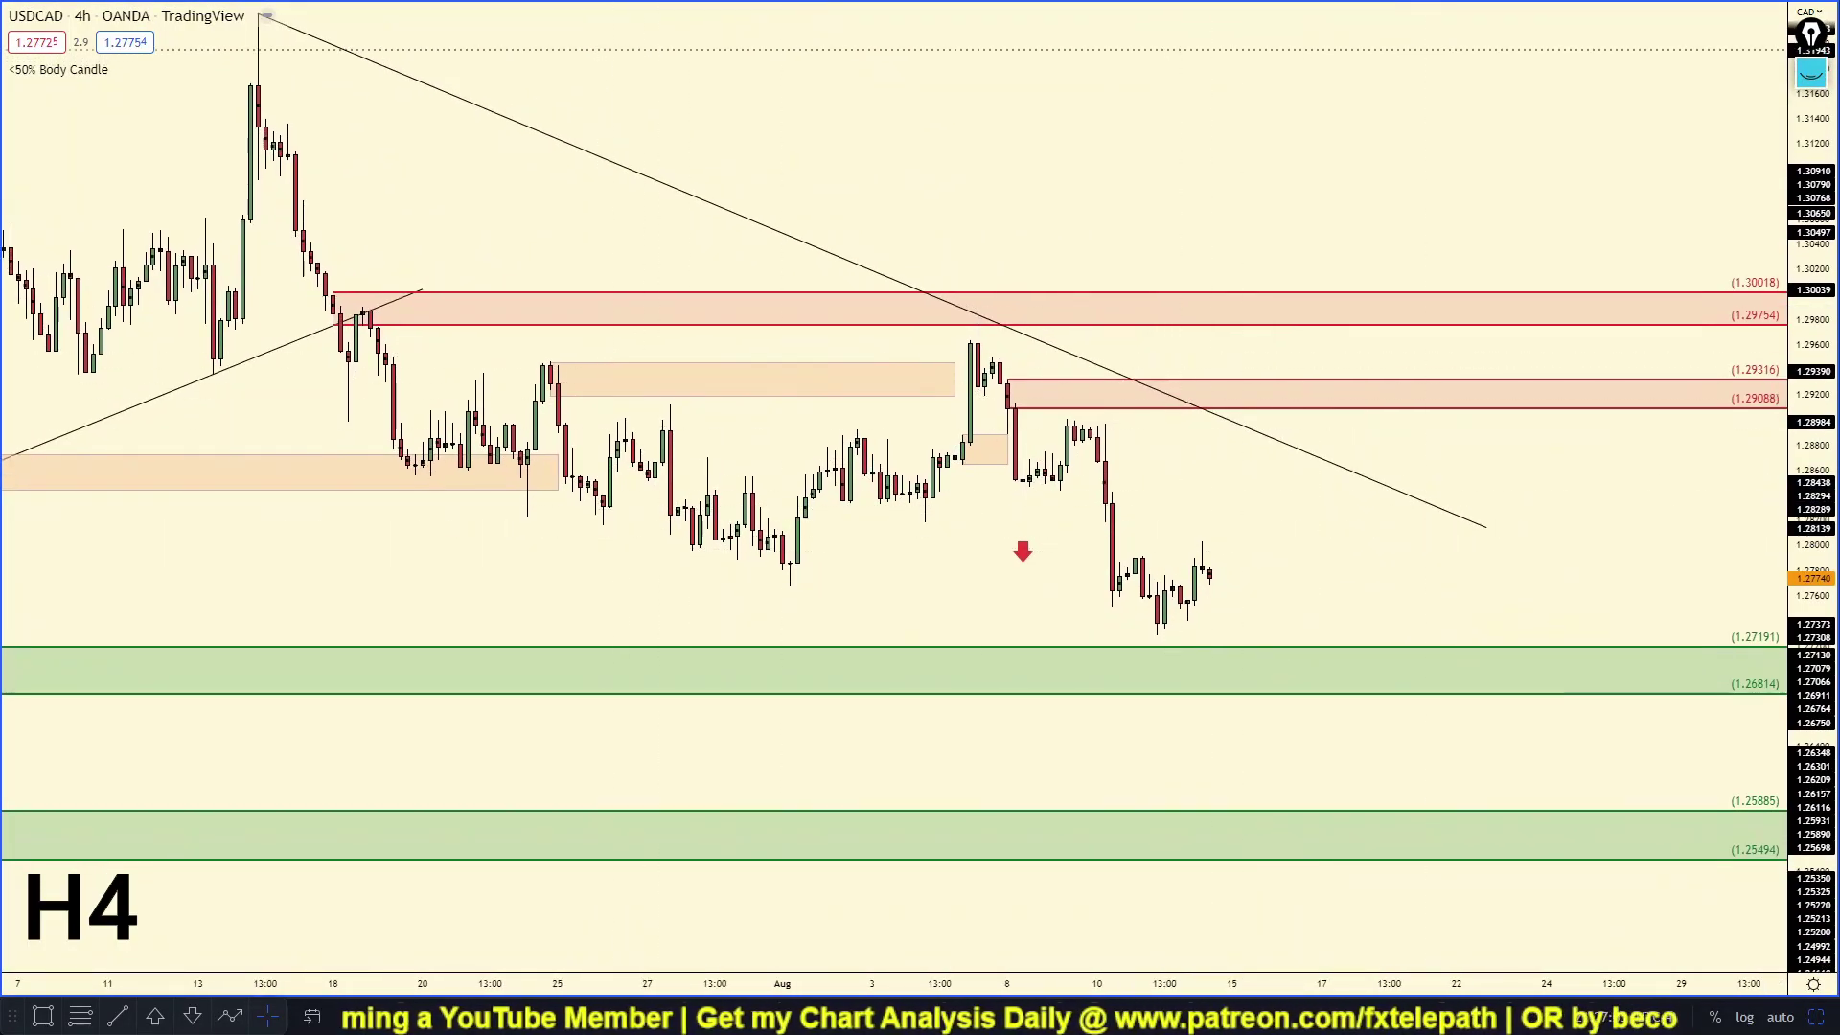
{"action": "left_click", "coordinate": [1815, 1017]}
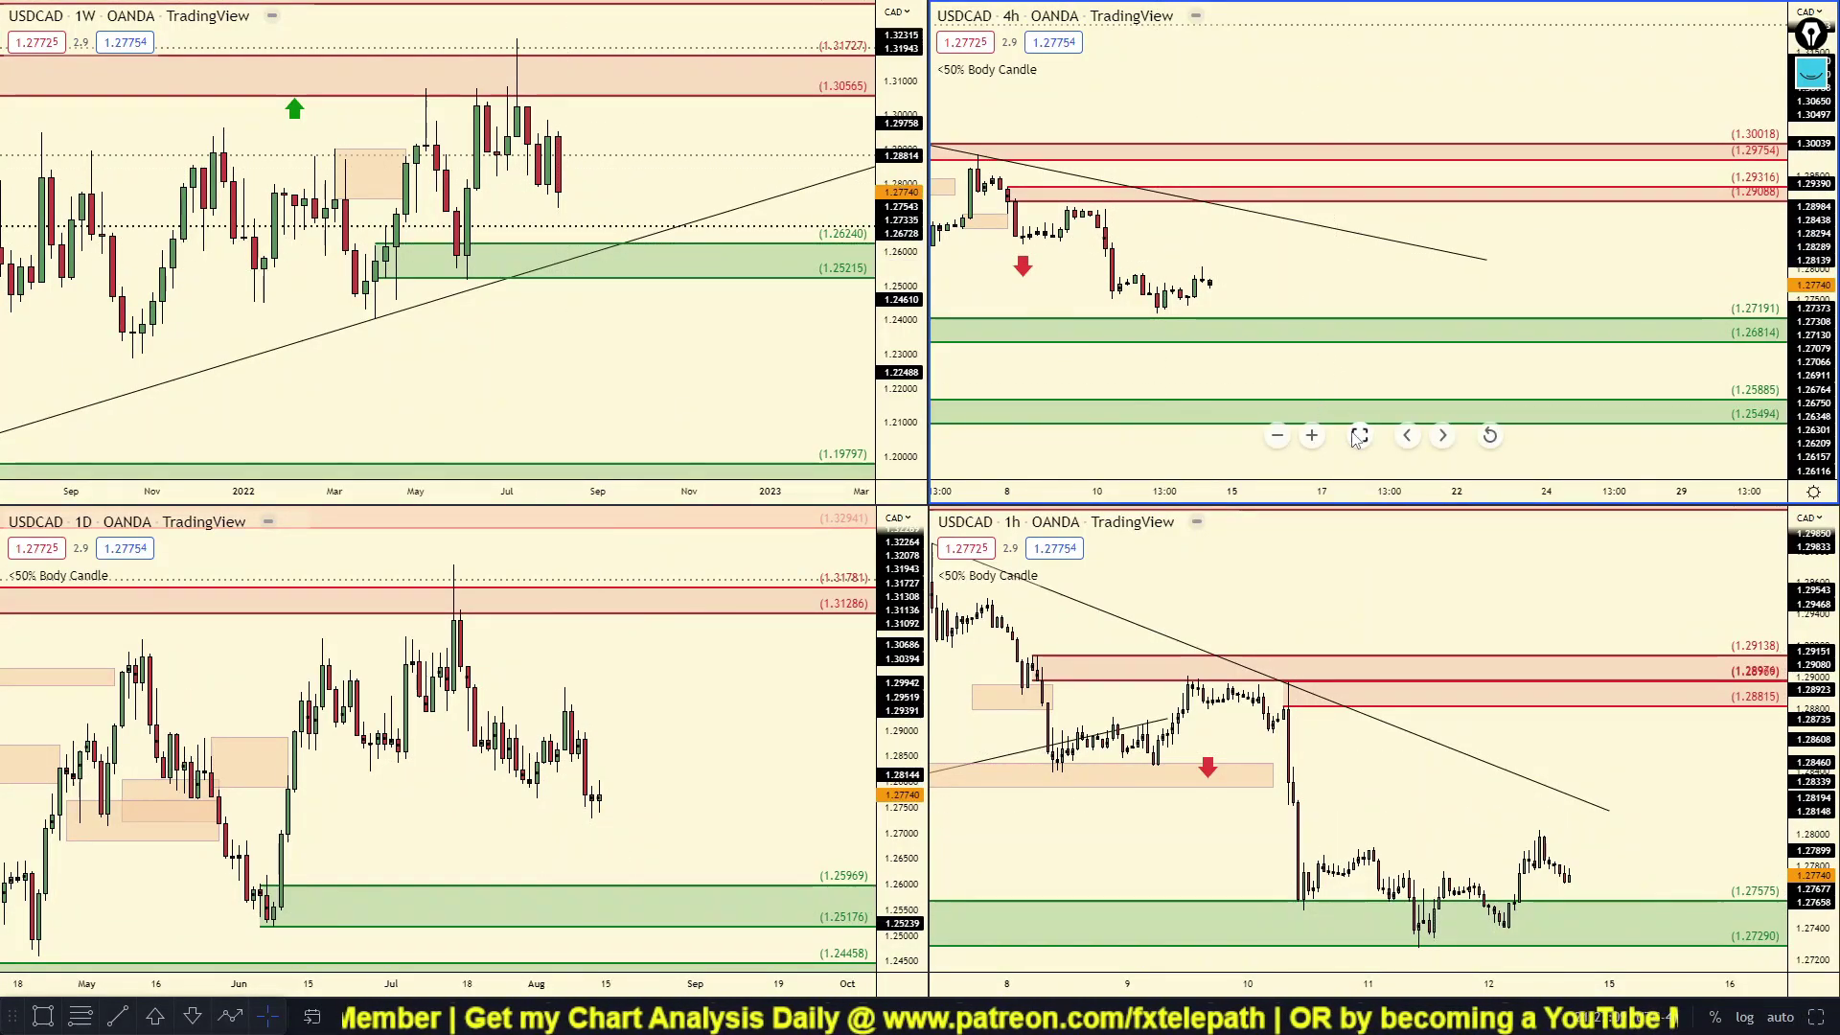
{"action": "left_click", "coordinate": [1351, 432]}
{"action": "left_click_drag", "start_coordinate": [1354, 441], "coordinate": [1255, 458]}
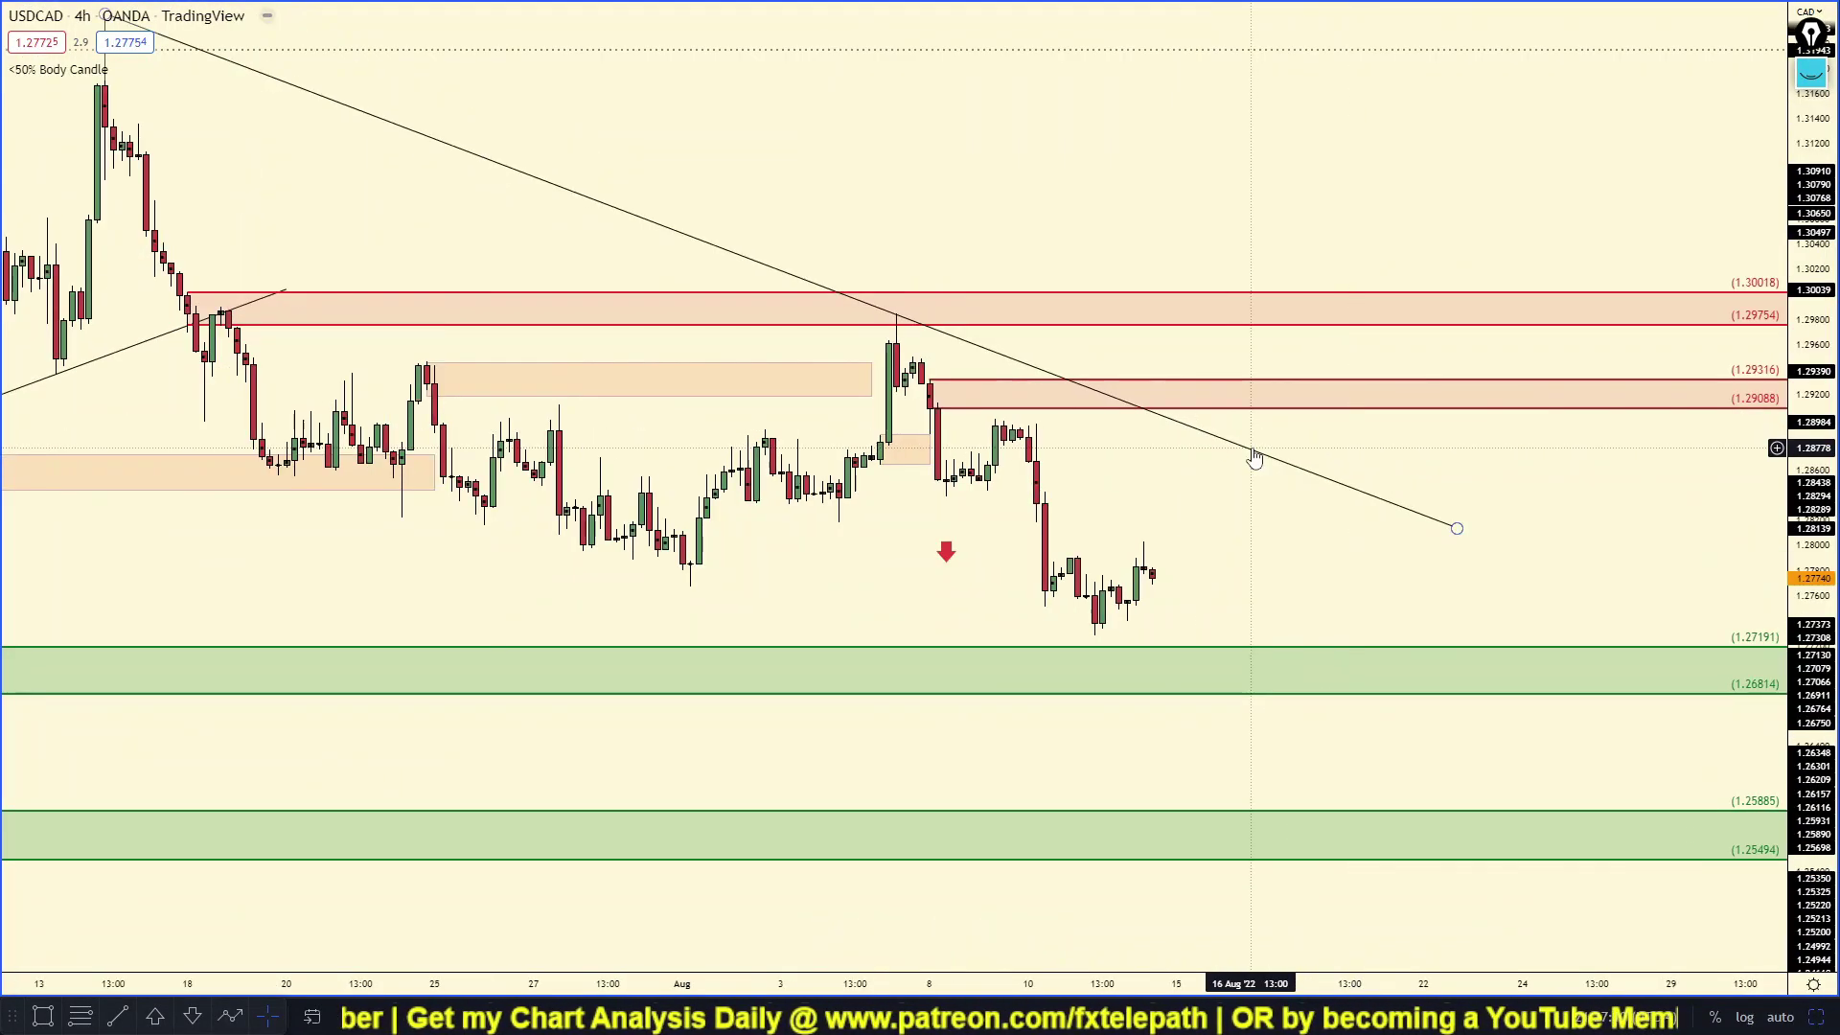
On the USDCAD 4h chart, sketch a curved dip and rebound from the latest candles with two short horizontal levels, and clear the sketch.
{"action": "left_click", "coordinate": [1813, 84]}
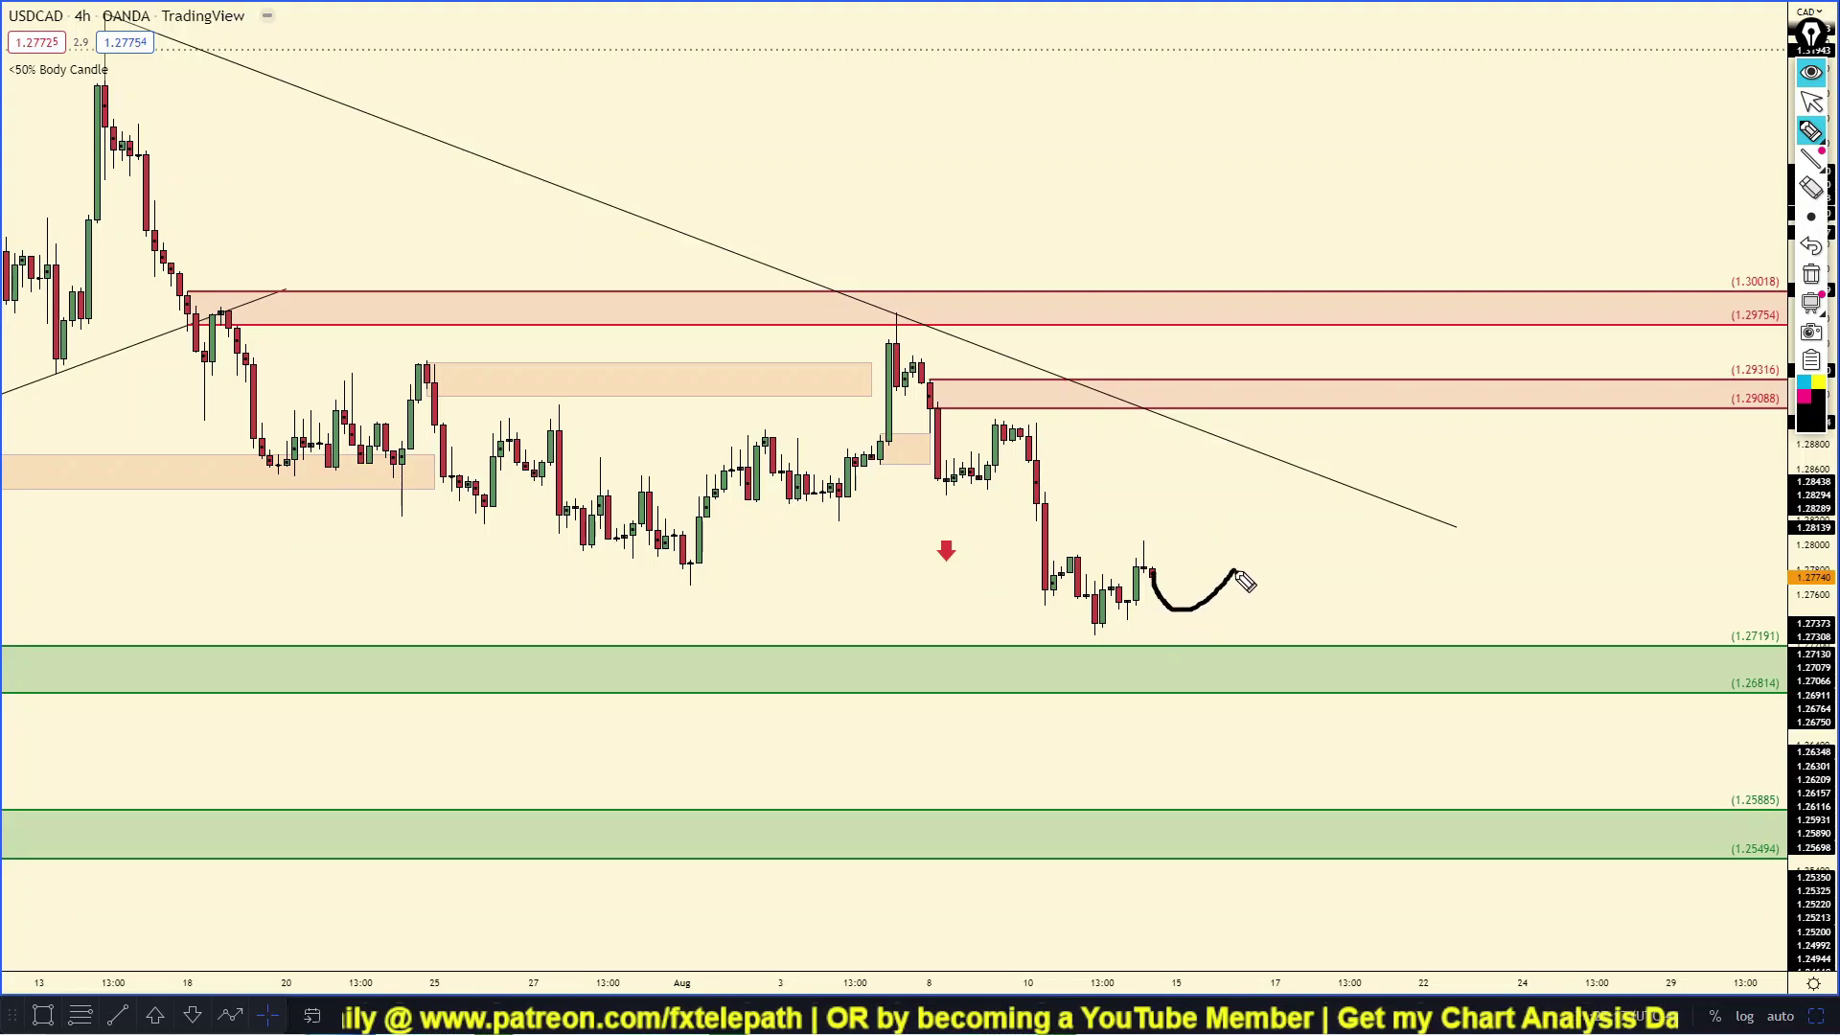
{"action": "left_click_drag", "start_coordinate": [1219, 588], "coordinate": [1323, 591]}
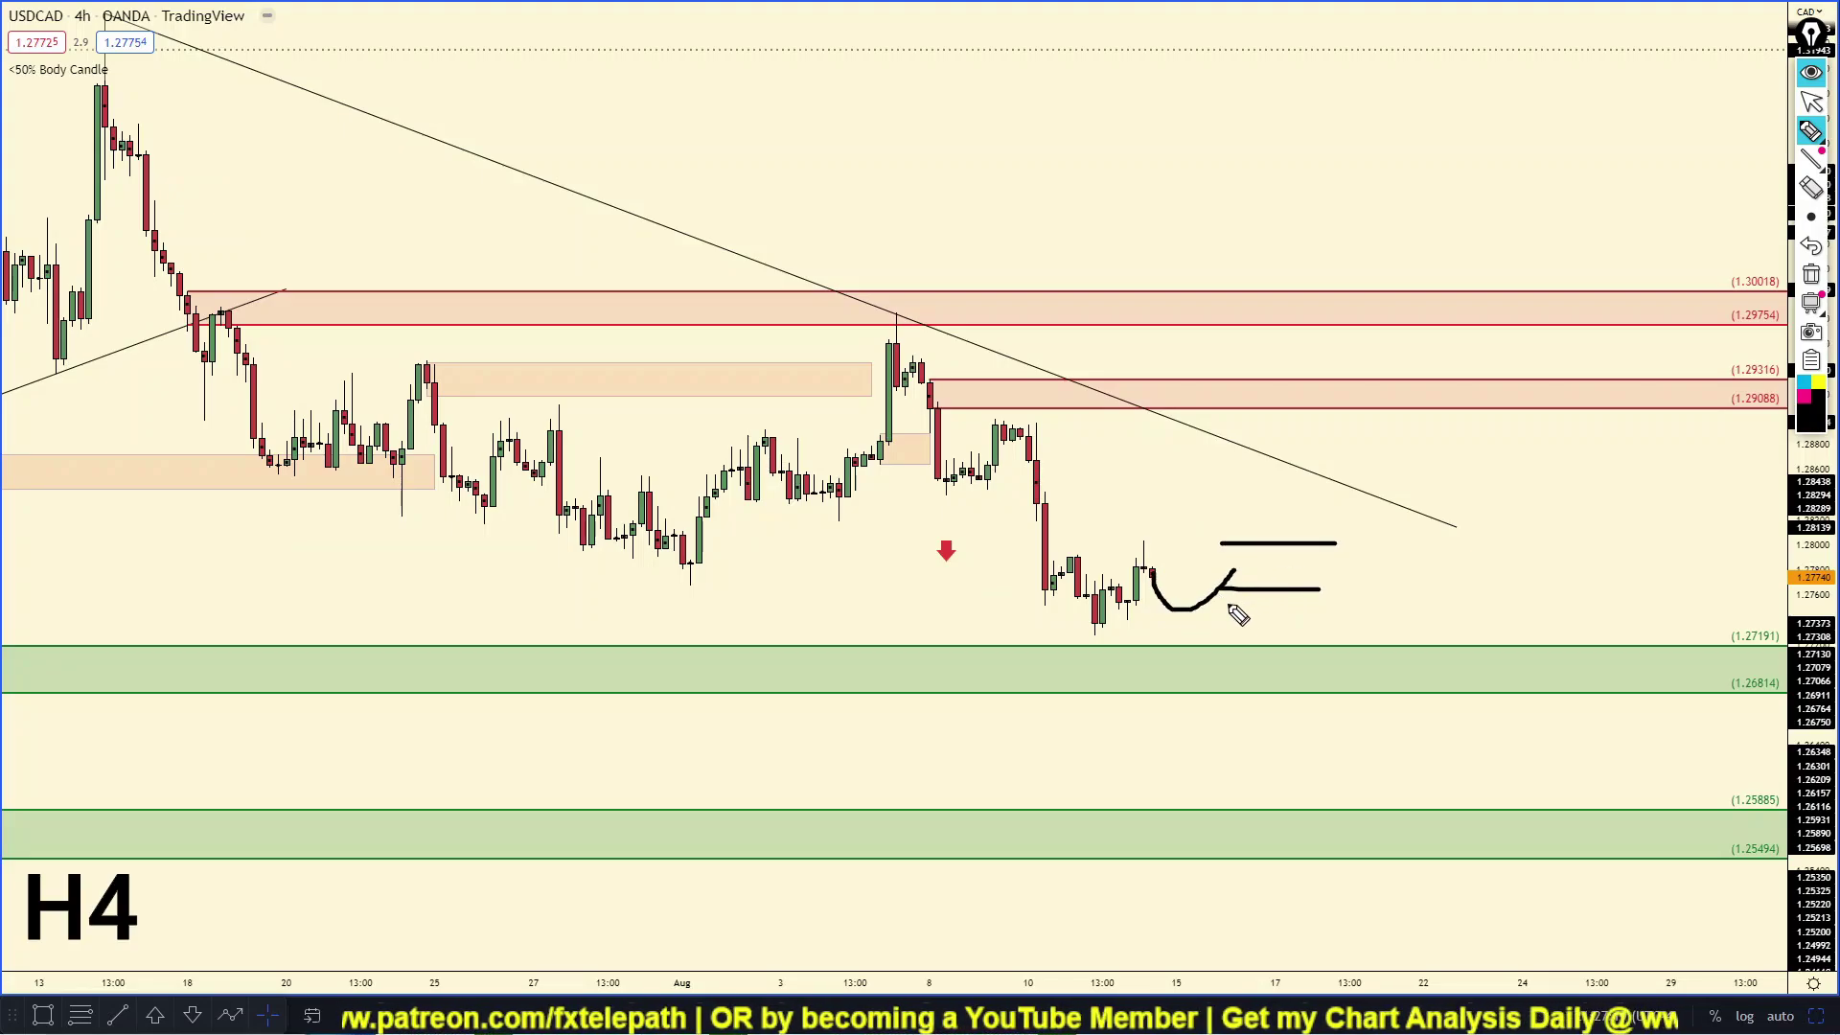
{"action": "mouse_move", "coordinate": [1232, 628]}
{"action": "left_mouse_down"}
{"action": "mouse_move", "coordinate": [1344, 629]}
{"action": "mouse_move", "coordinate": [1351, 755]}
{"action": "left_mouse_up"}
{"action": "left_click", "coordinate": [1812, 274]}
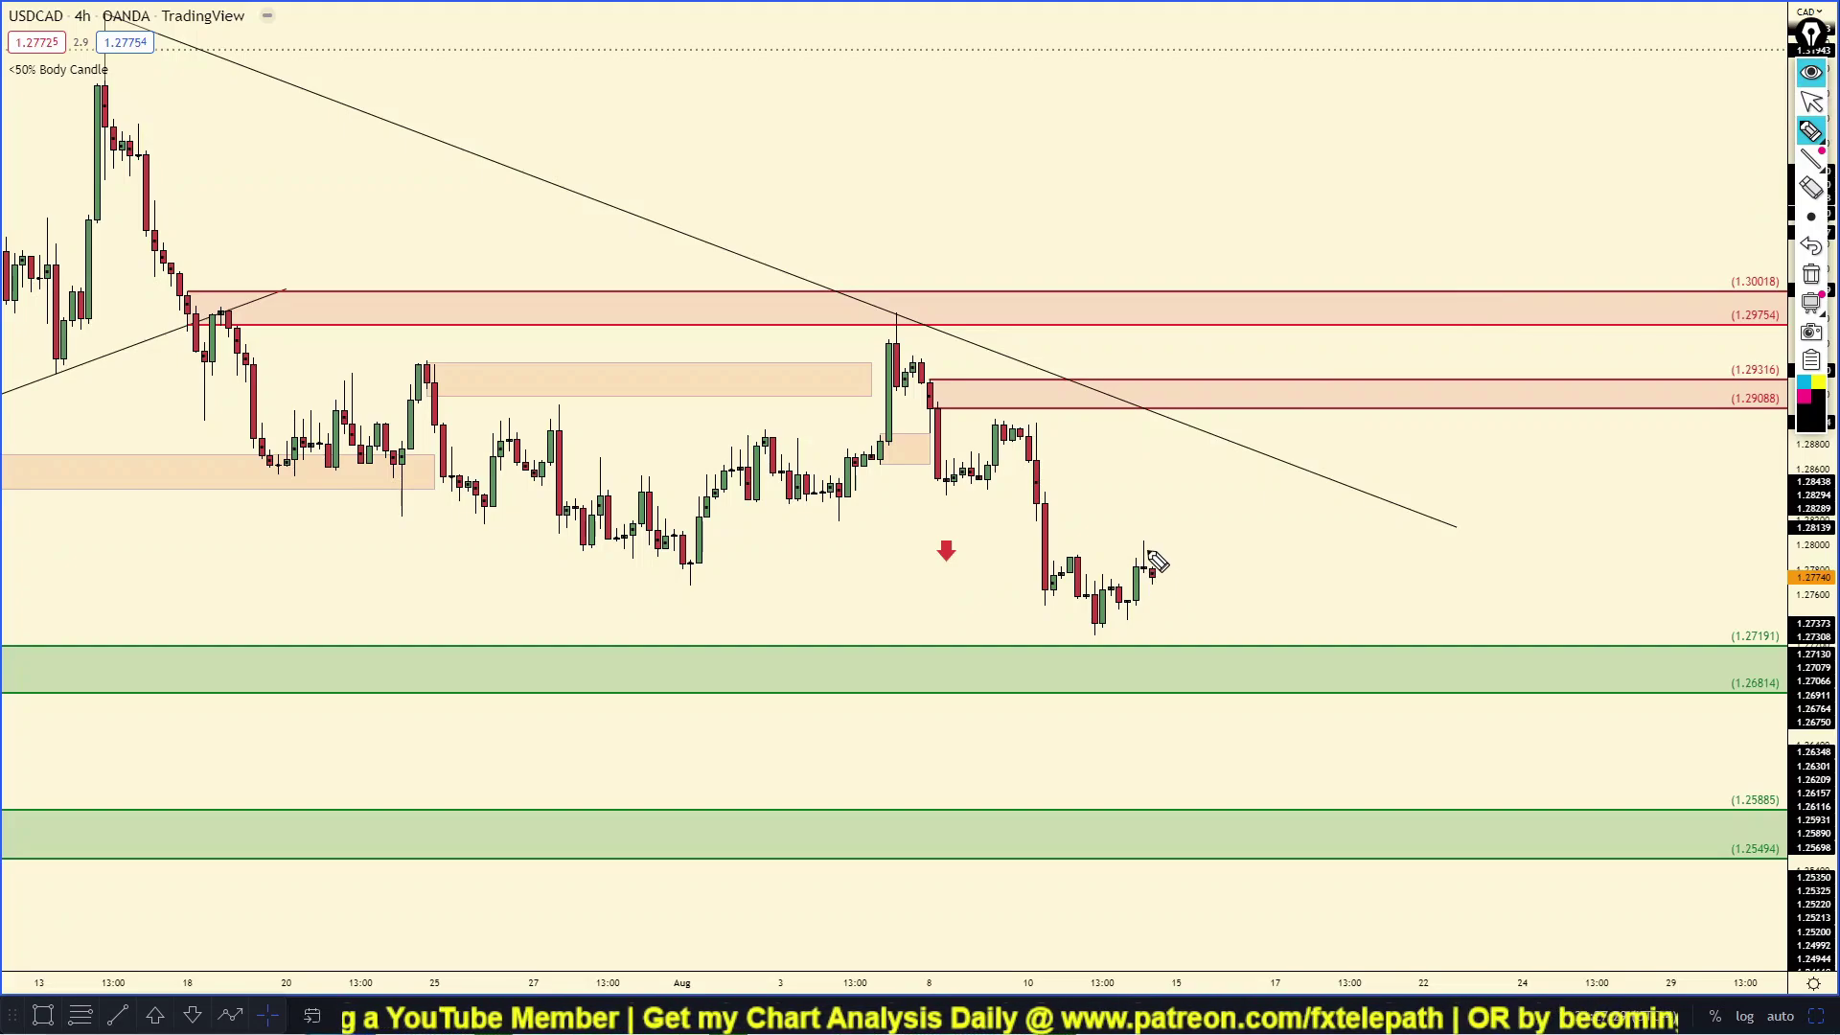
Sketch the rounded 4h swing and sell-off beneath the 1.29754 level plus a projected drop from the latest candles, and clear the sketch.
{"action": "mouse_move", "coordinate": [562, 326]}
{"action": "left_mouse_down"}
{"action": "mouse_move", "coordinate": [791, 513]}
{"action": "mouse_move", "coordinate": [1032, 611]}
{"action": "left_mouse_up"}
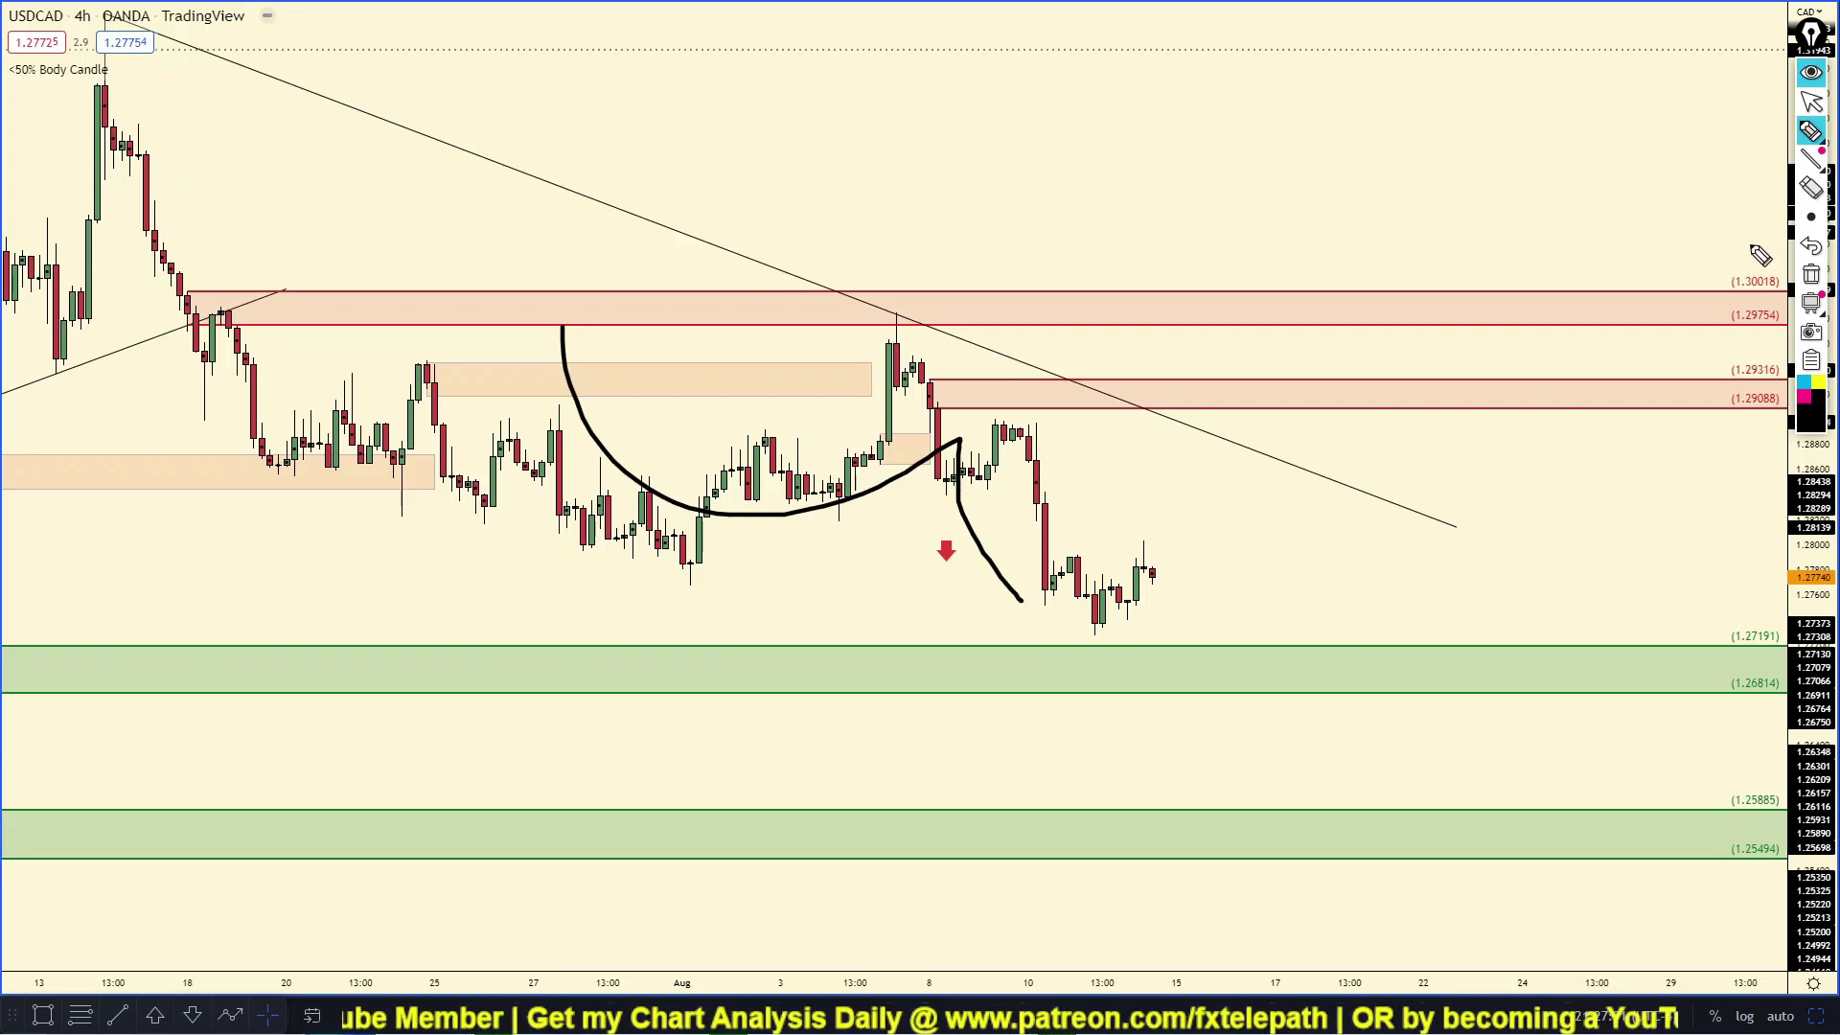
{"action": "mouse_move", "coordinate": [1137, 559]}
{"action": "left_mouse_down"}
{"action": "mouse_move", "coordinate": [1232, 492]}
{"action": "mouse_move", "coordinate": [1294, 755]}
{"action": "left_mouse_up"}
{"action": "left_click", "coordinate": [1811, 276]}
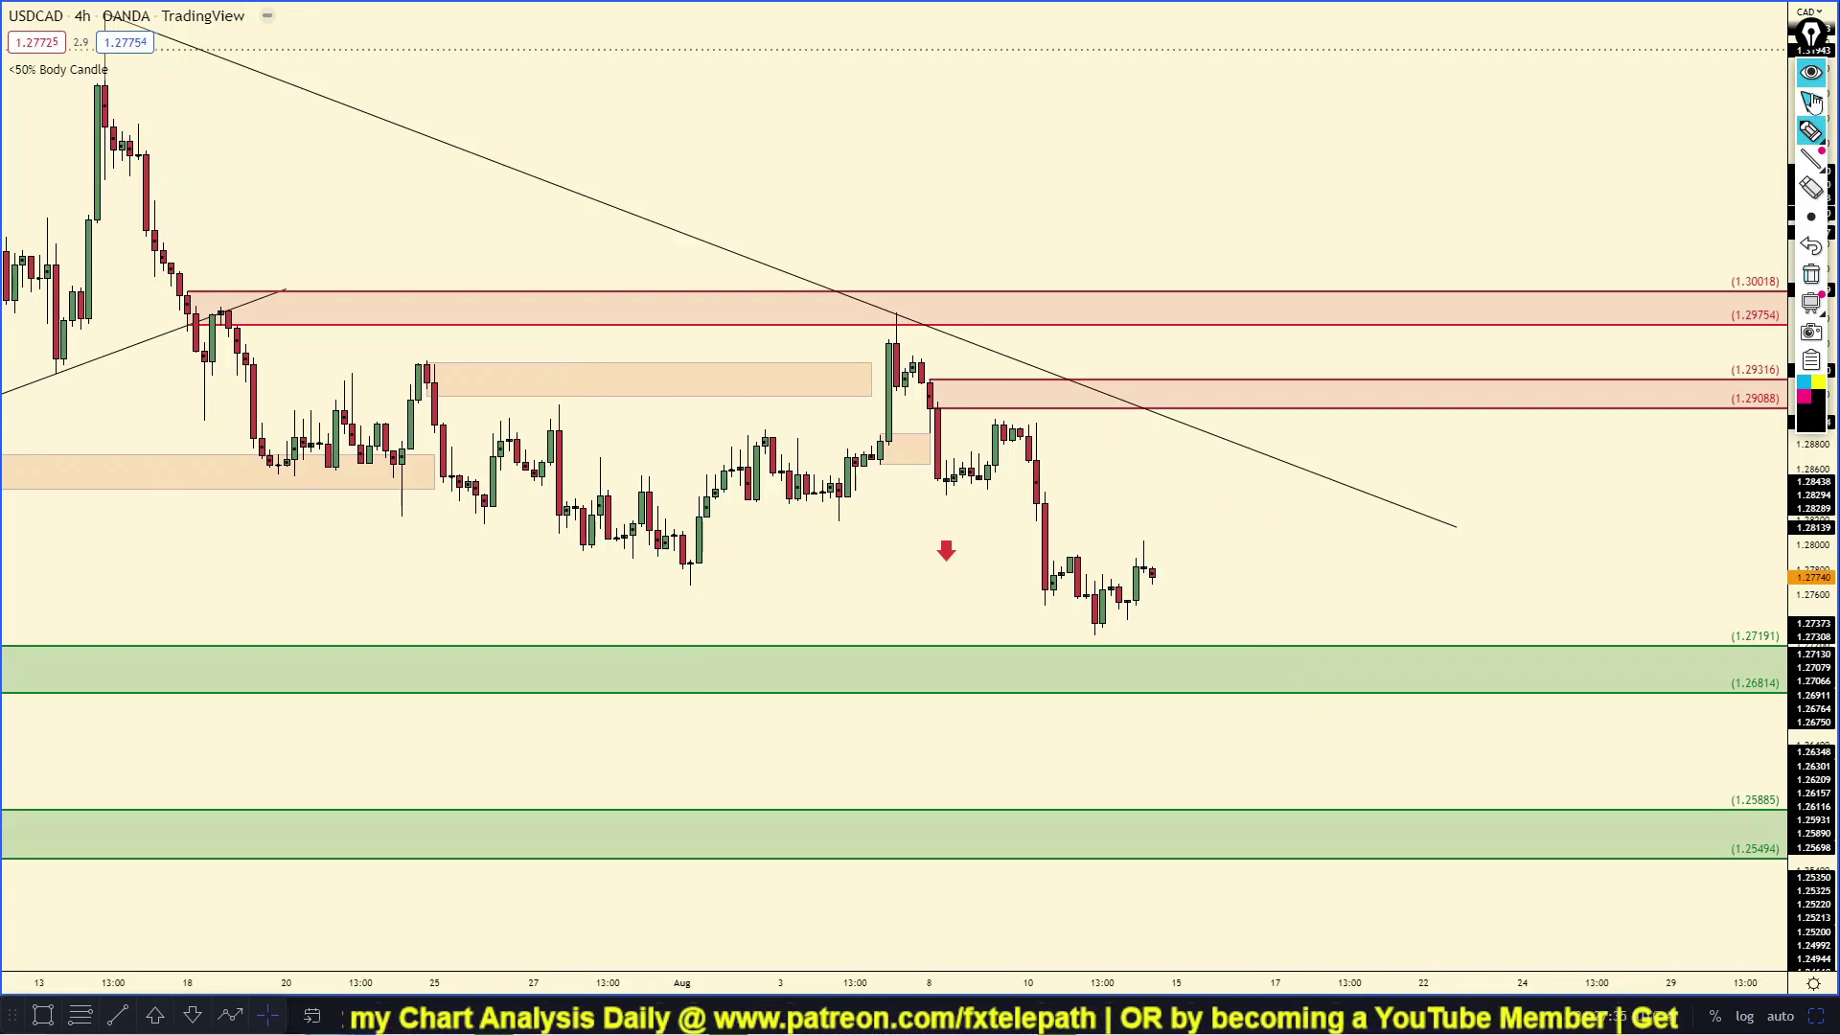
{"action": "left_click", "coordinate": [1811, 101]}
Reframe the USDCAD 4h chart to examine the latest candles against the falling trendline and the 1.27191–1.26814 demand zone.
{"action": "scroll", "coordinate": [1131, 495], "scroll_direction": "down", "scroll_amount": 2}
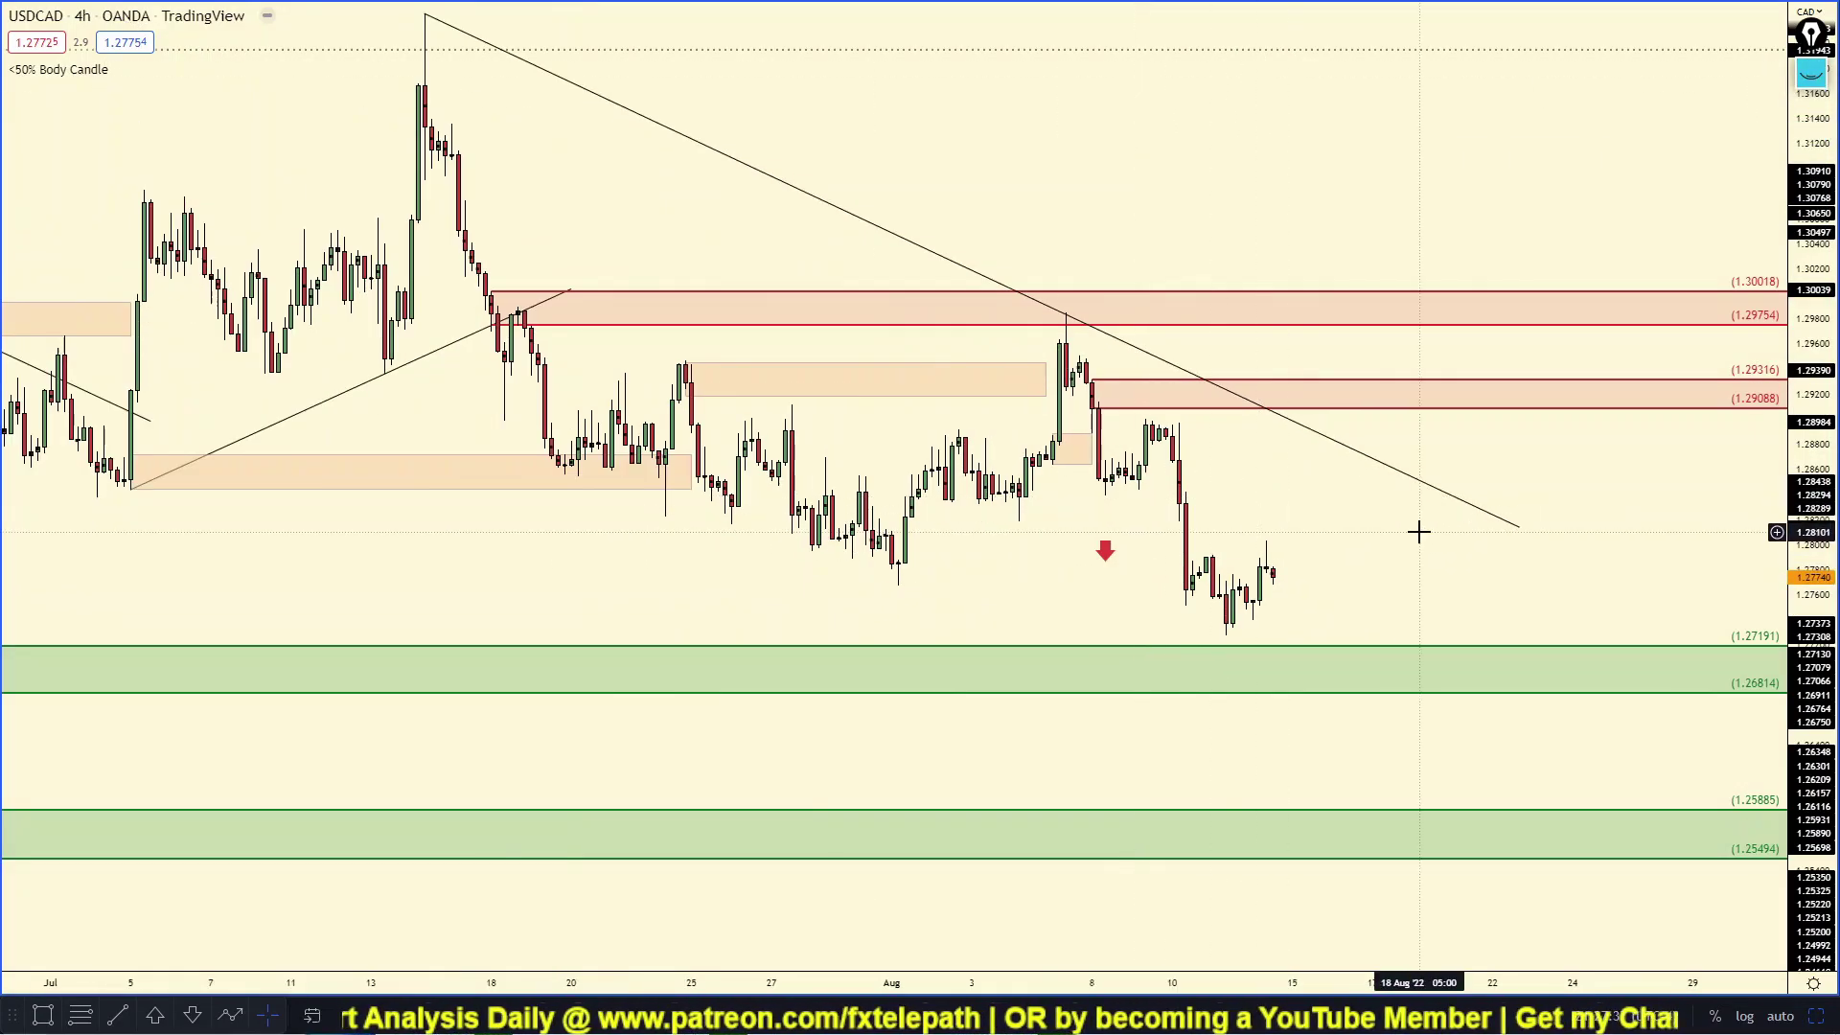
{"action": "scroll", "coordinate": [1689, 575], "scroll_direction": "up", "scroll_amount": 3}
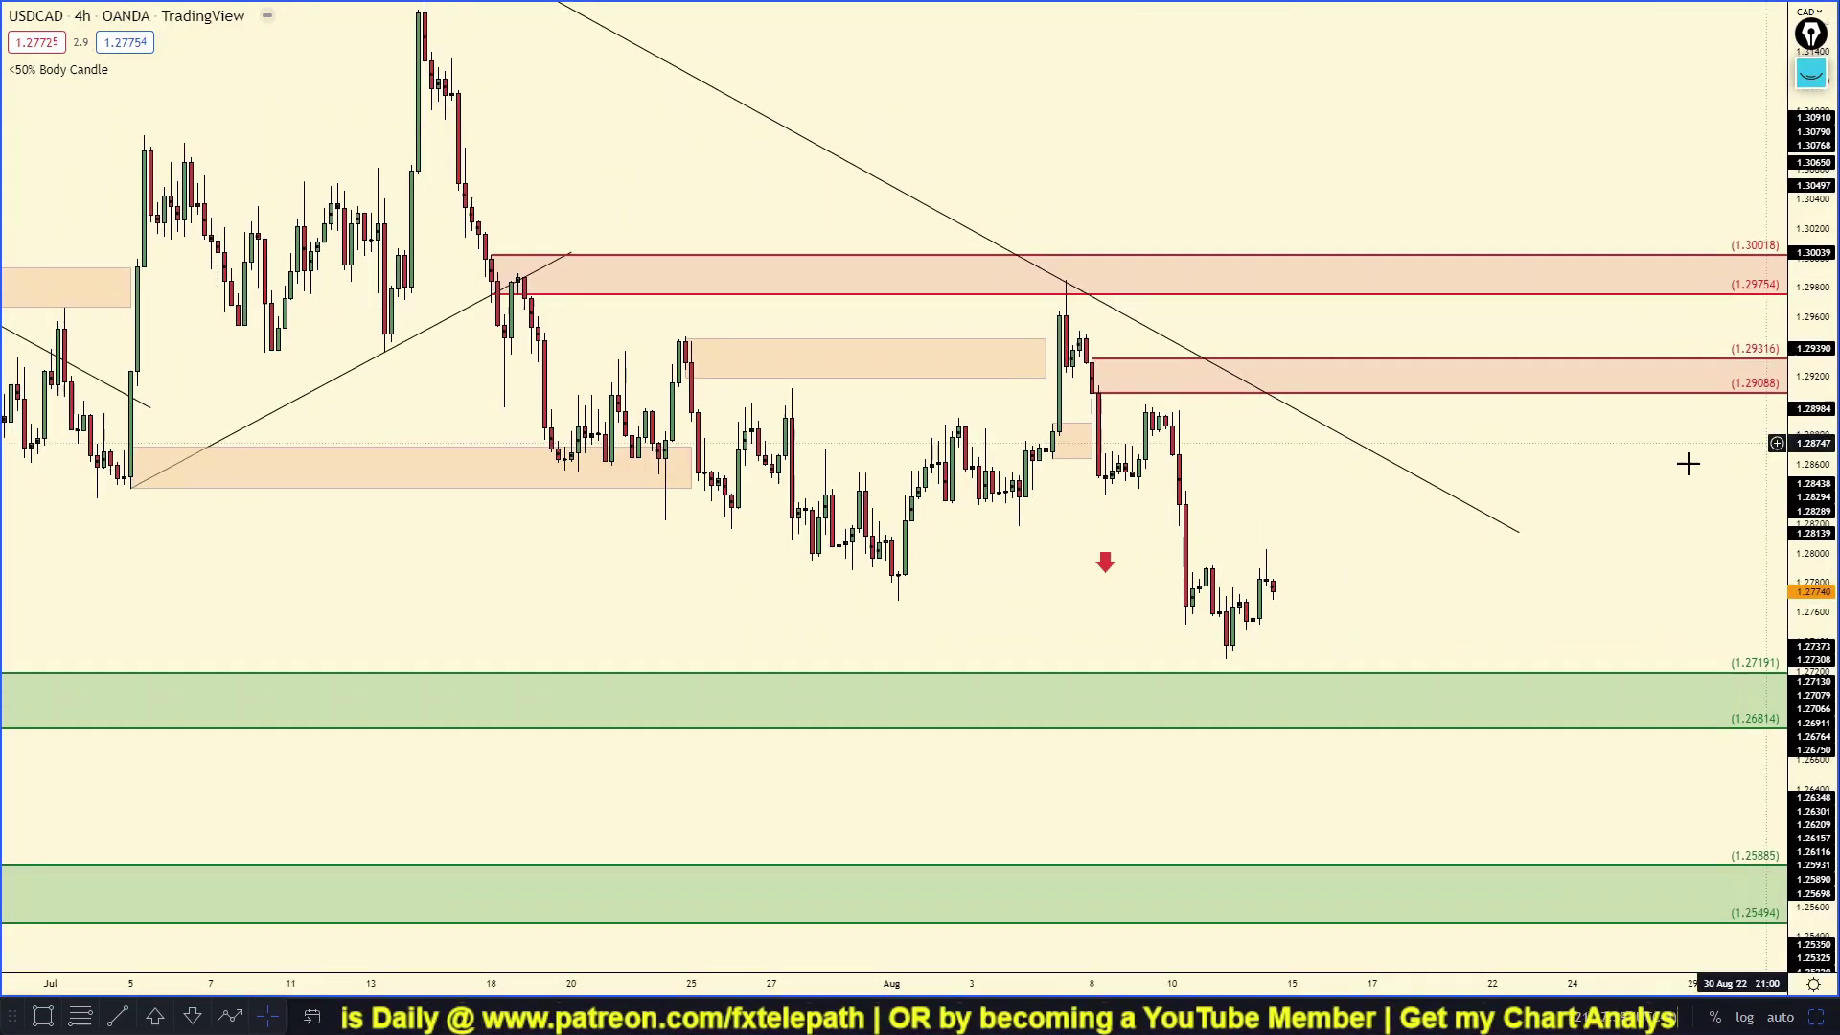
{"action": "scroll", "coordinate": [1355, 552], "scroll_direction": "up", "scroll_amount": 2}
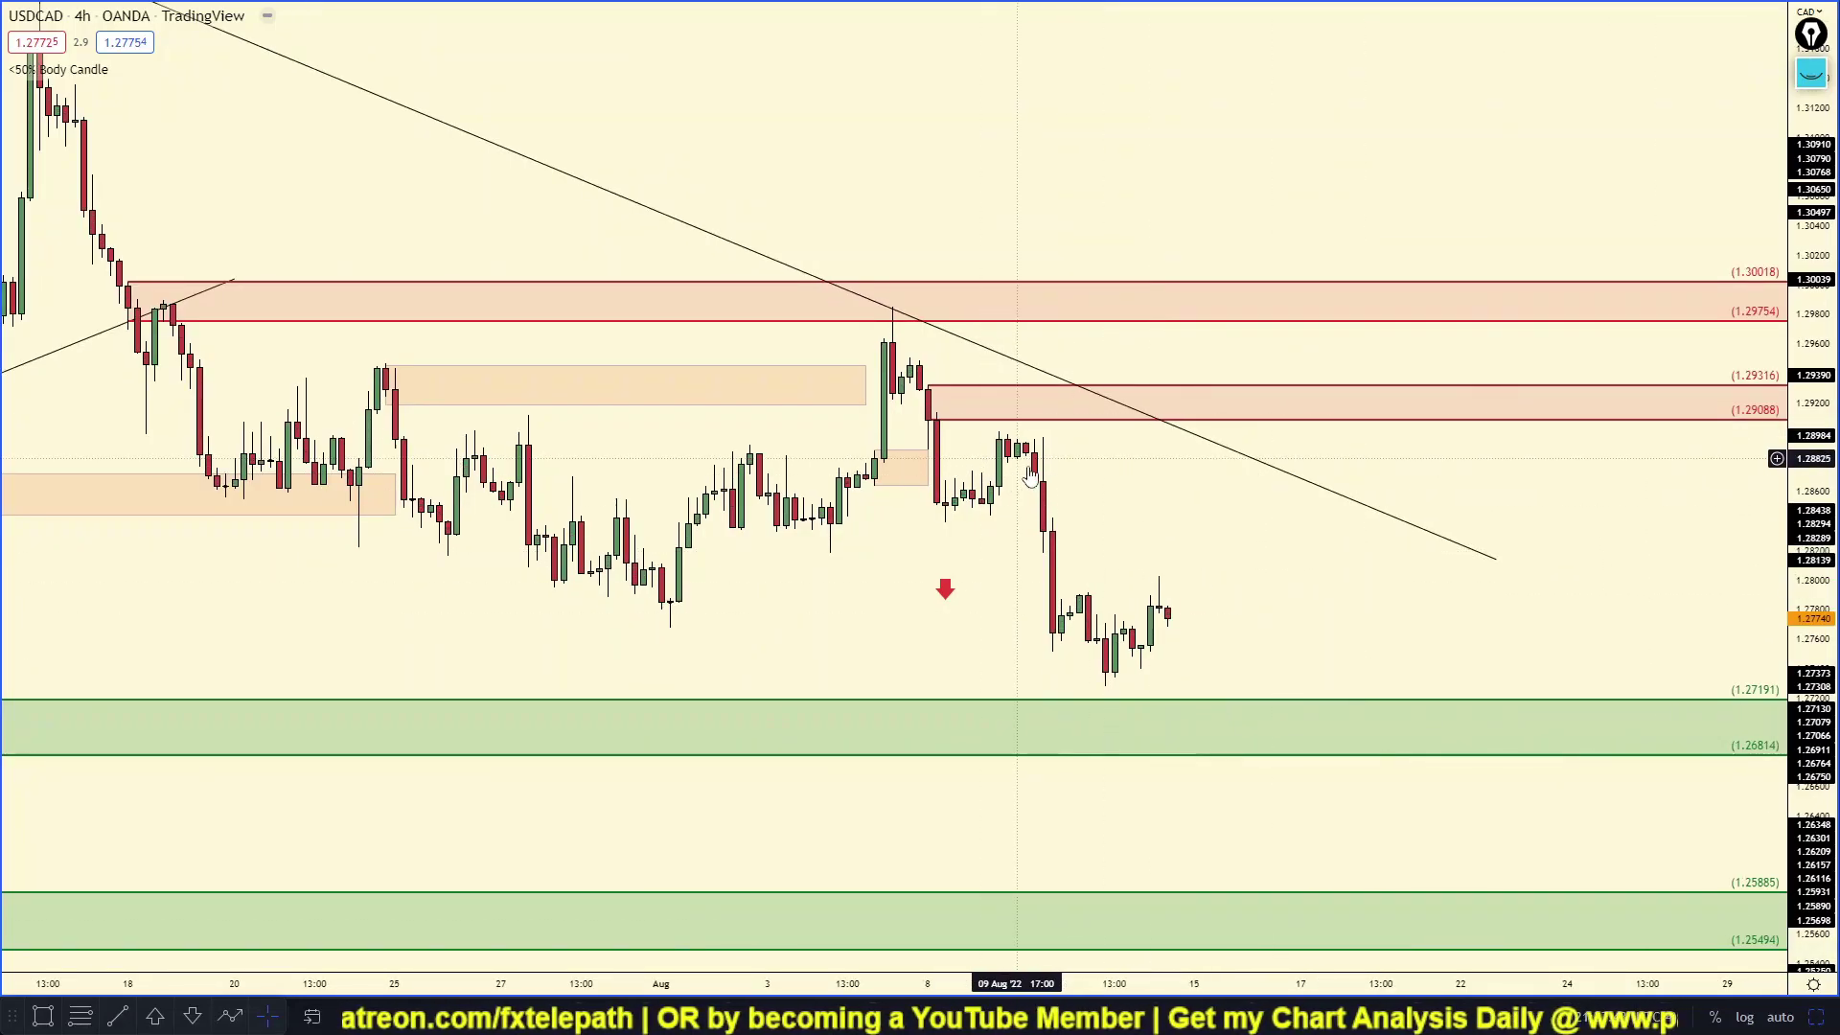
{"action": "left_click", "coordinate": [1814, 1016]}
{"action": "scroll", "coordinate": [1370, 129], "scroll_direction": "down", "scroll_amount": 1}
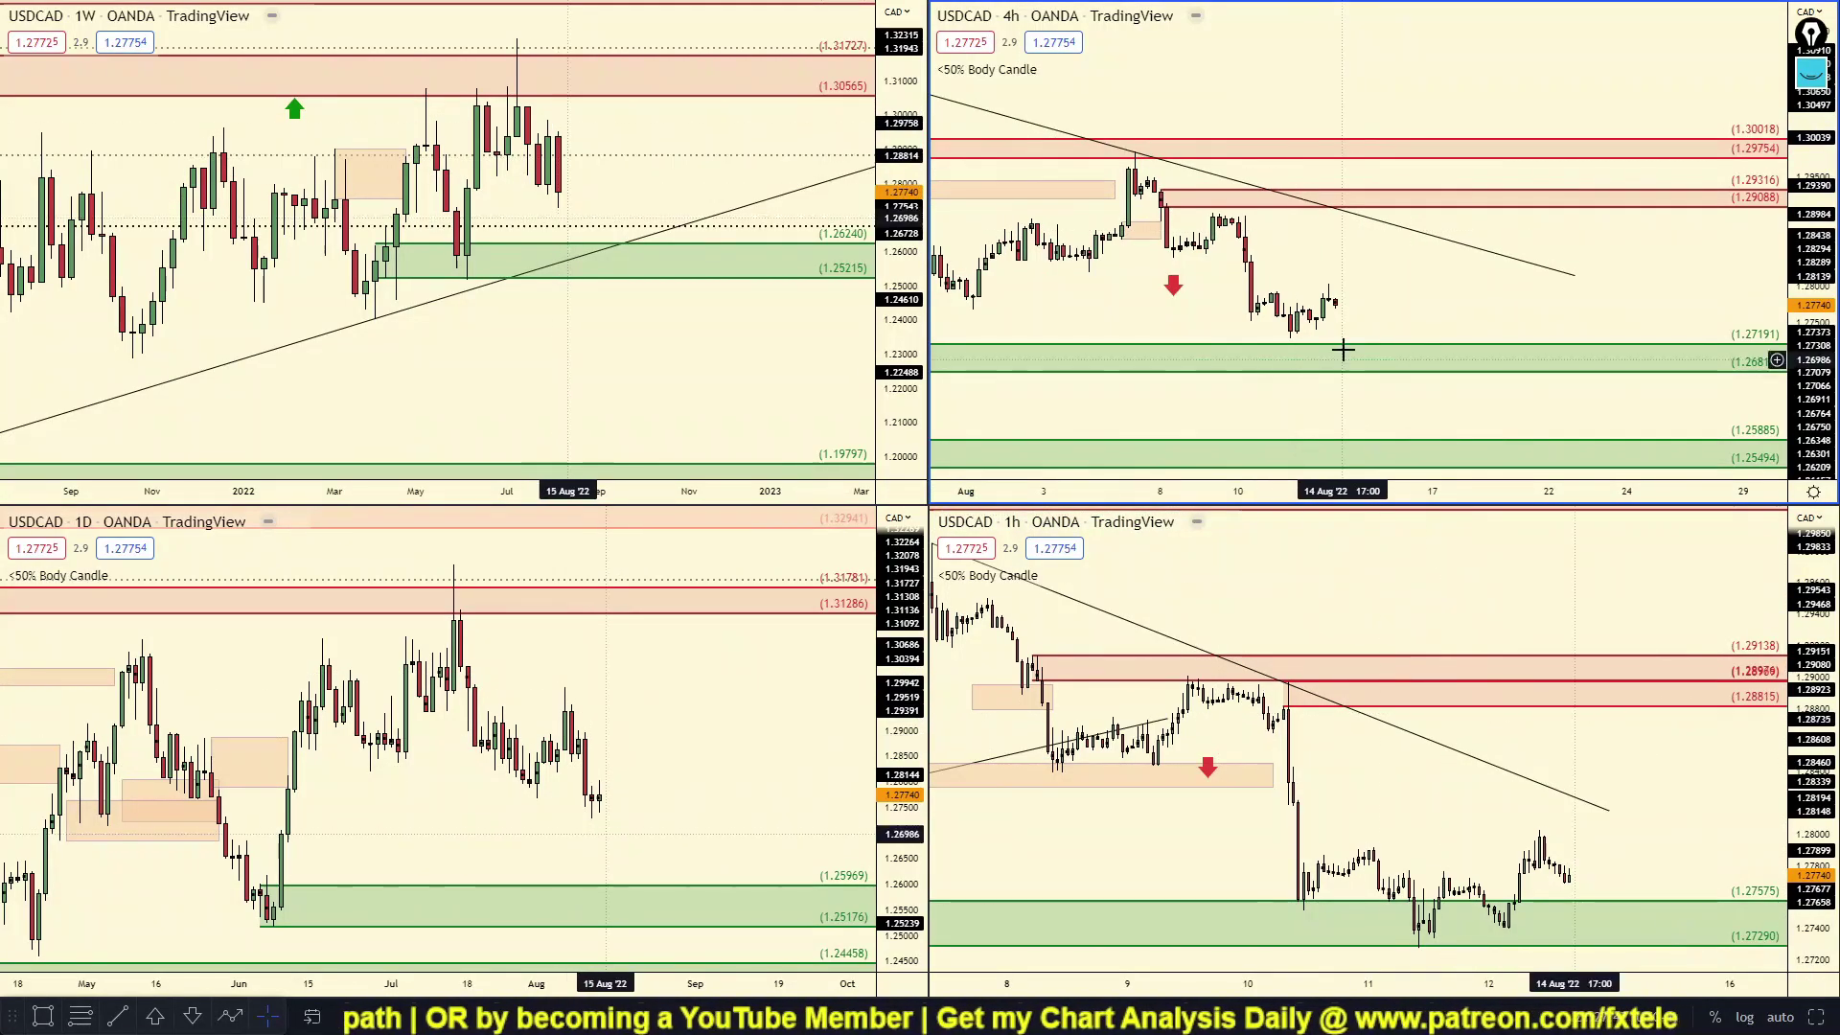
{"action": "left_click", "coordinate": [1360, 435]}
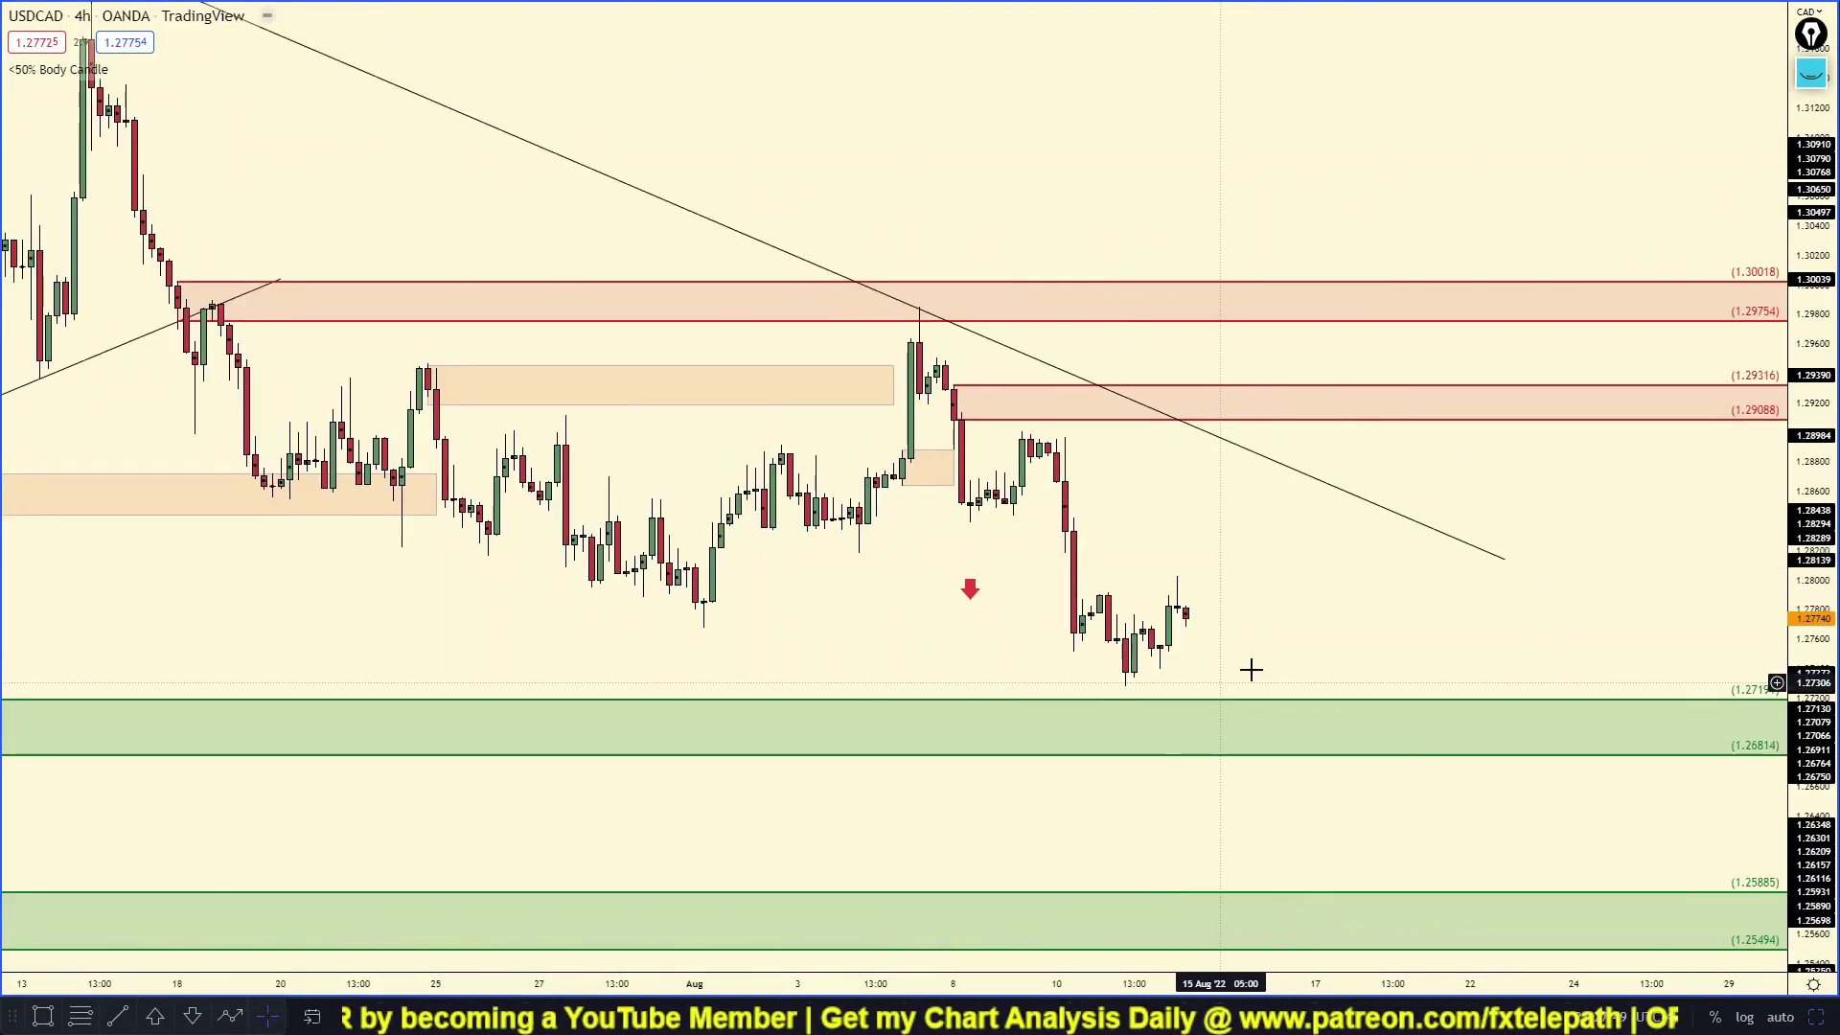
Sketch a 4h drop through the 1.27191–1.26814 demand zone, a pullback between two horizontal levels and a renewed decline, and clear the sketches.
{"action": "left_click", "coordinate": [1811, 73]}
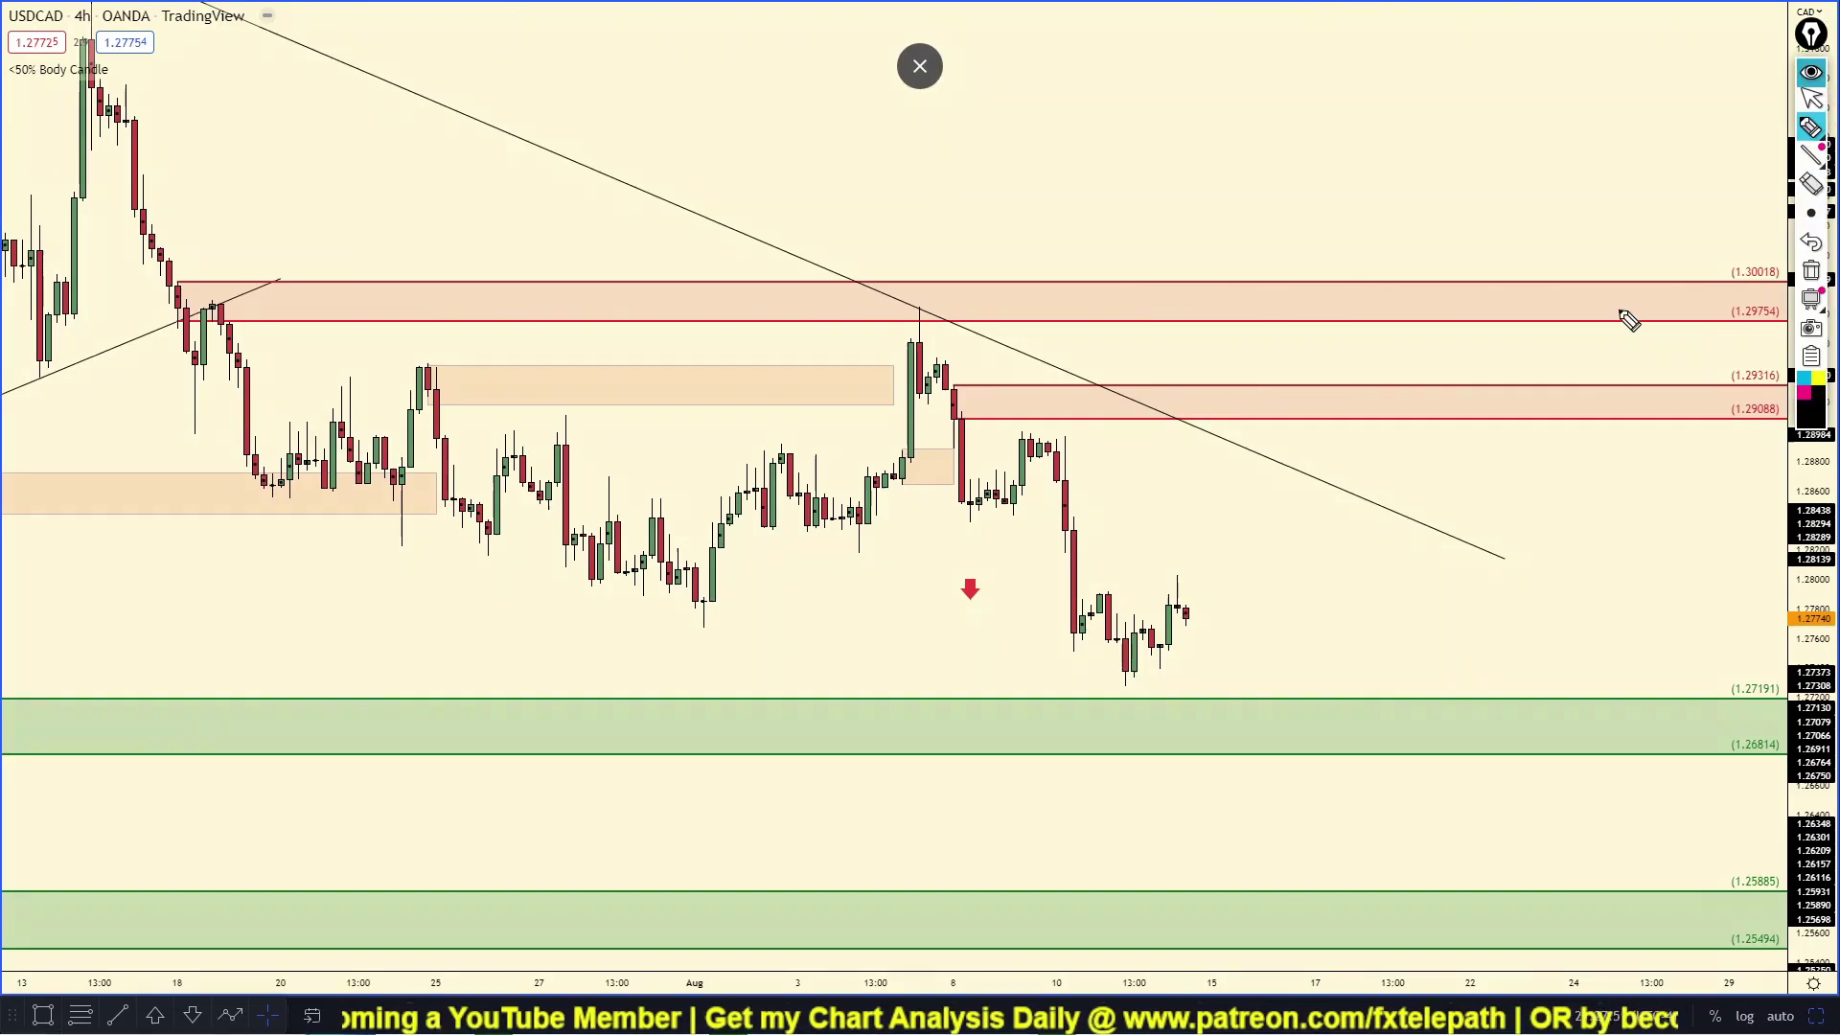
{"action": "mouse_move", "coordinate": [1178, 602]}
{"action": "left_mouse_down"}
{"action": "mouse_move", "coordinate": [1216, 653]}
{"action": "mouse_move", "coordinate": [1235, 780]}
{"action": "left_mouse_up"}
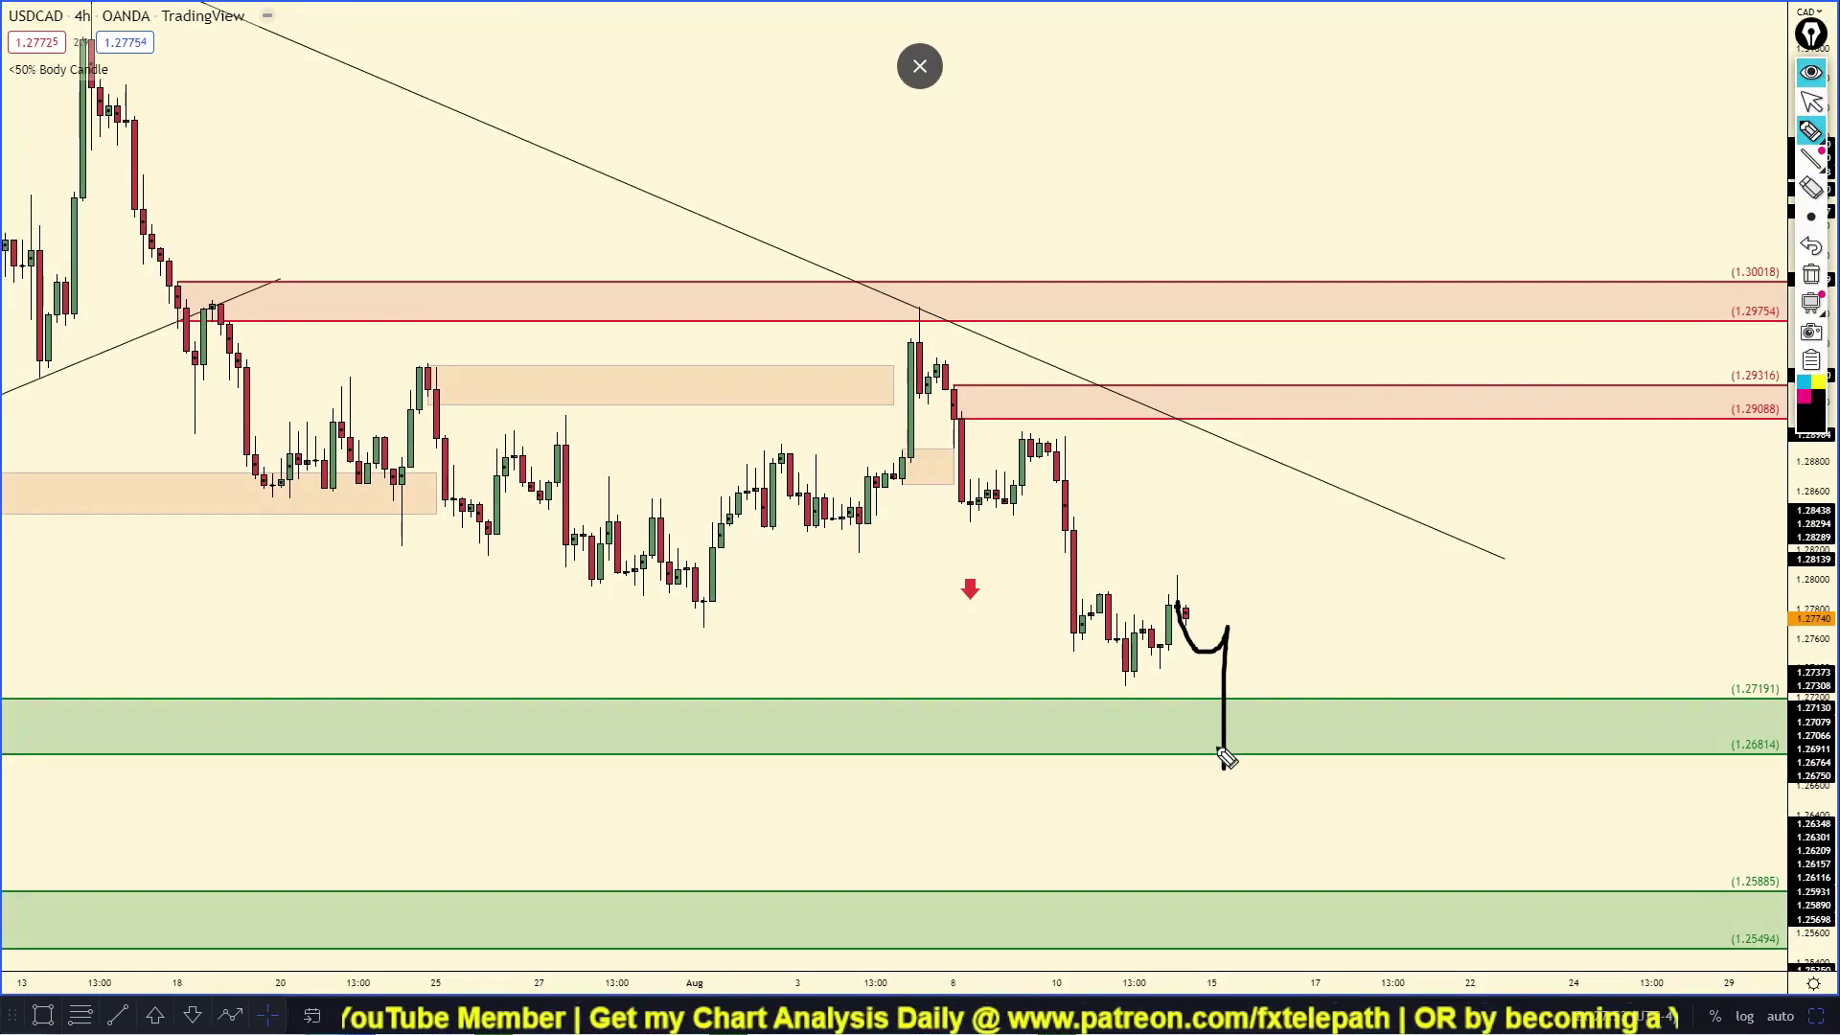
{"action": "left_click_drag", "start_coordinate": [1114, 706], "coordinate": [1153, 757]}
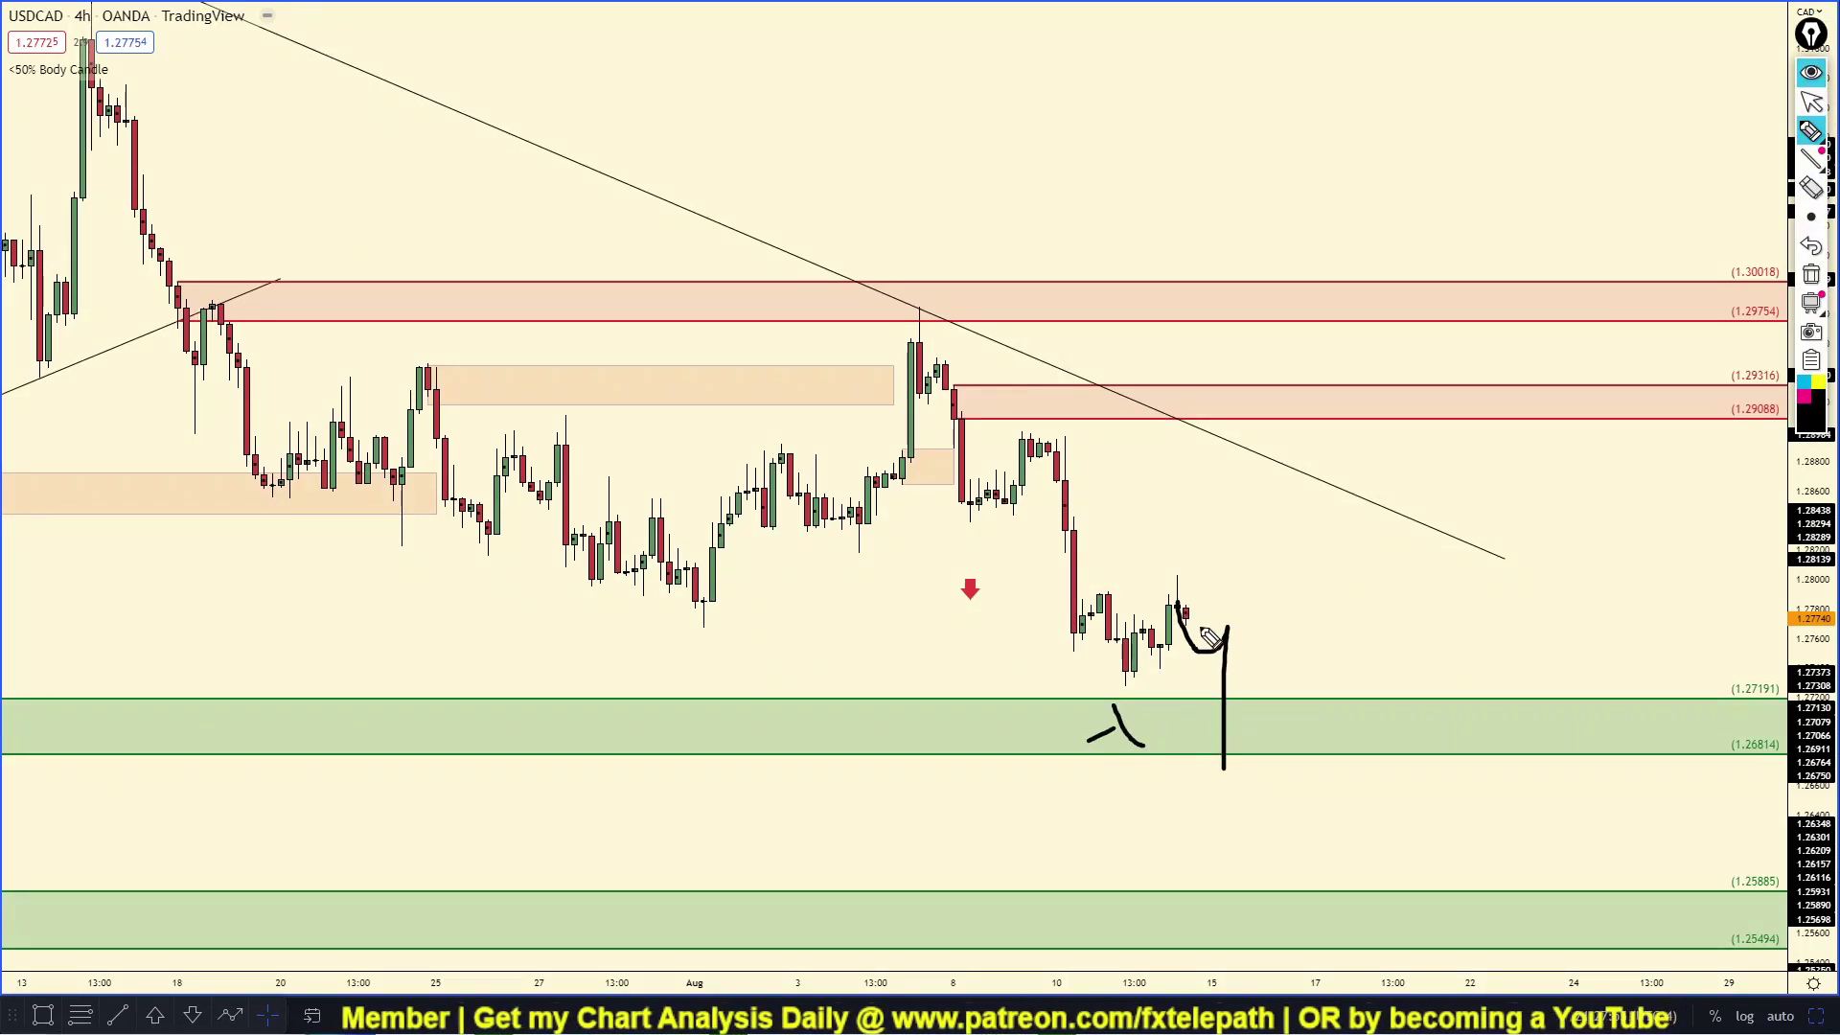
{"action": "left_click_drag", "start_coordinate": [1198, 625], "coordinate": [1428, 620]}
{"action": "left_click_drag", "start_coordinate": [1208, 659], "coordinate": [1377, 659]}
{"action": "mouse_move", "coordinate": [1227, 762]}
{"action": "left_mouse_down"}
{"action": "mouse_move", "coordinate": [1244, 782]}
{"action": "mouse_move", "coordinate": [1280, 722]}
{"action": "left_mouse_up"}
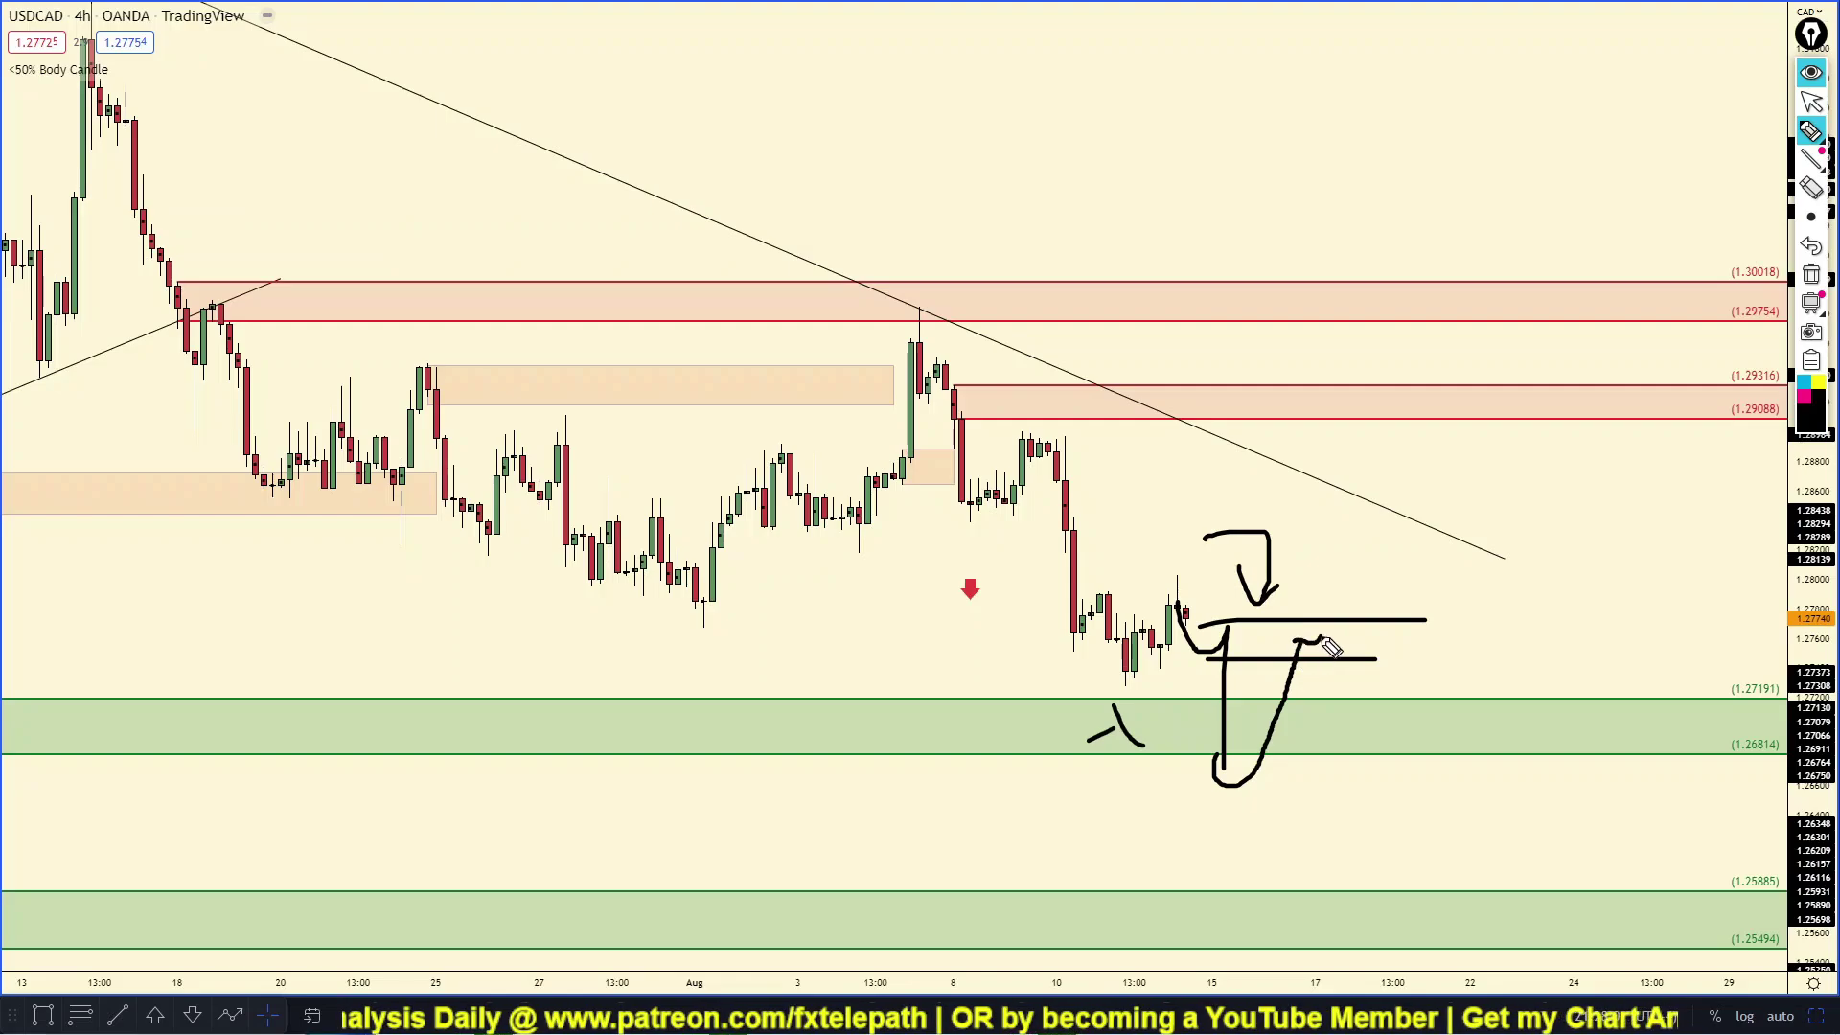
{"action": "left_click_drag", "start_coordinate": [1356, 658], "coordinate": [1387, 756]}
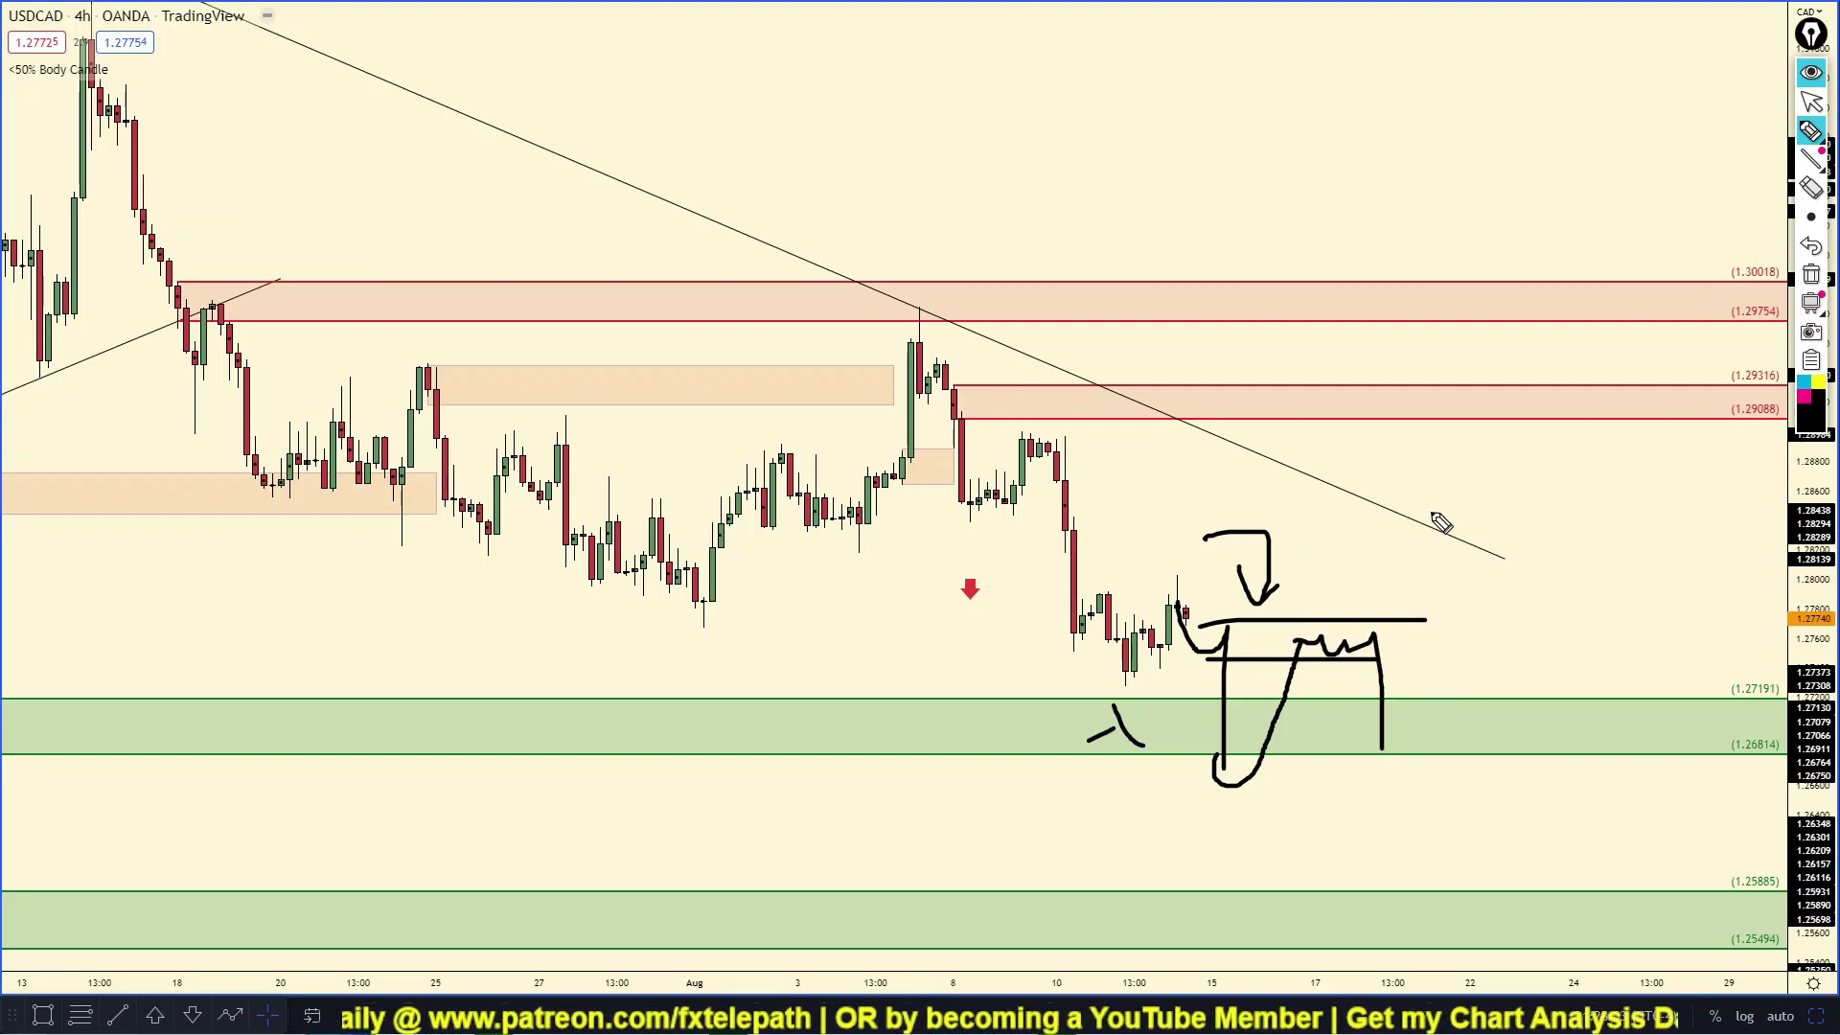
{"action": "left_click", "coordinate": [1814, 275]}
{"action": "left_click_drag", "start_coordinate": [1166, 571], "coordinate": [1435, 570]}
{"action": "left_click", "coordinate": [1810, 280]}
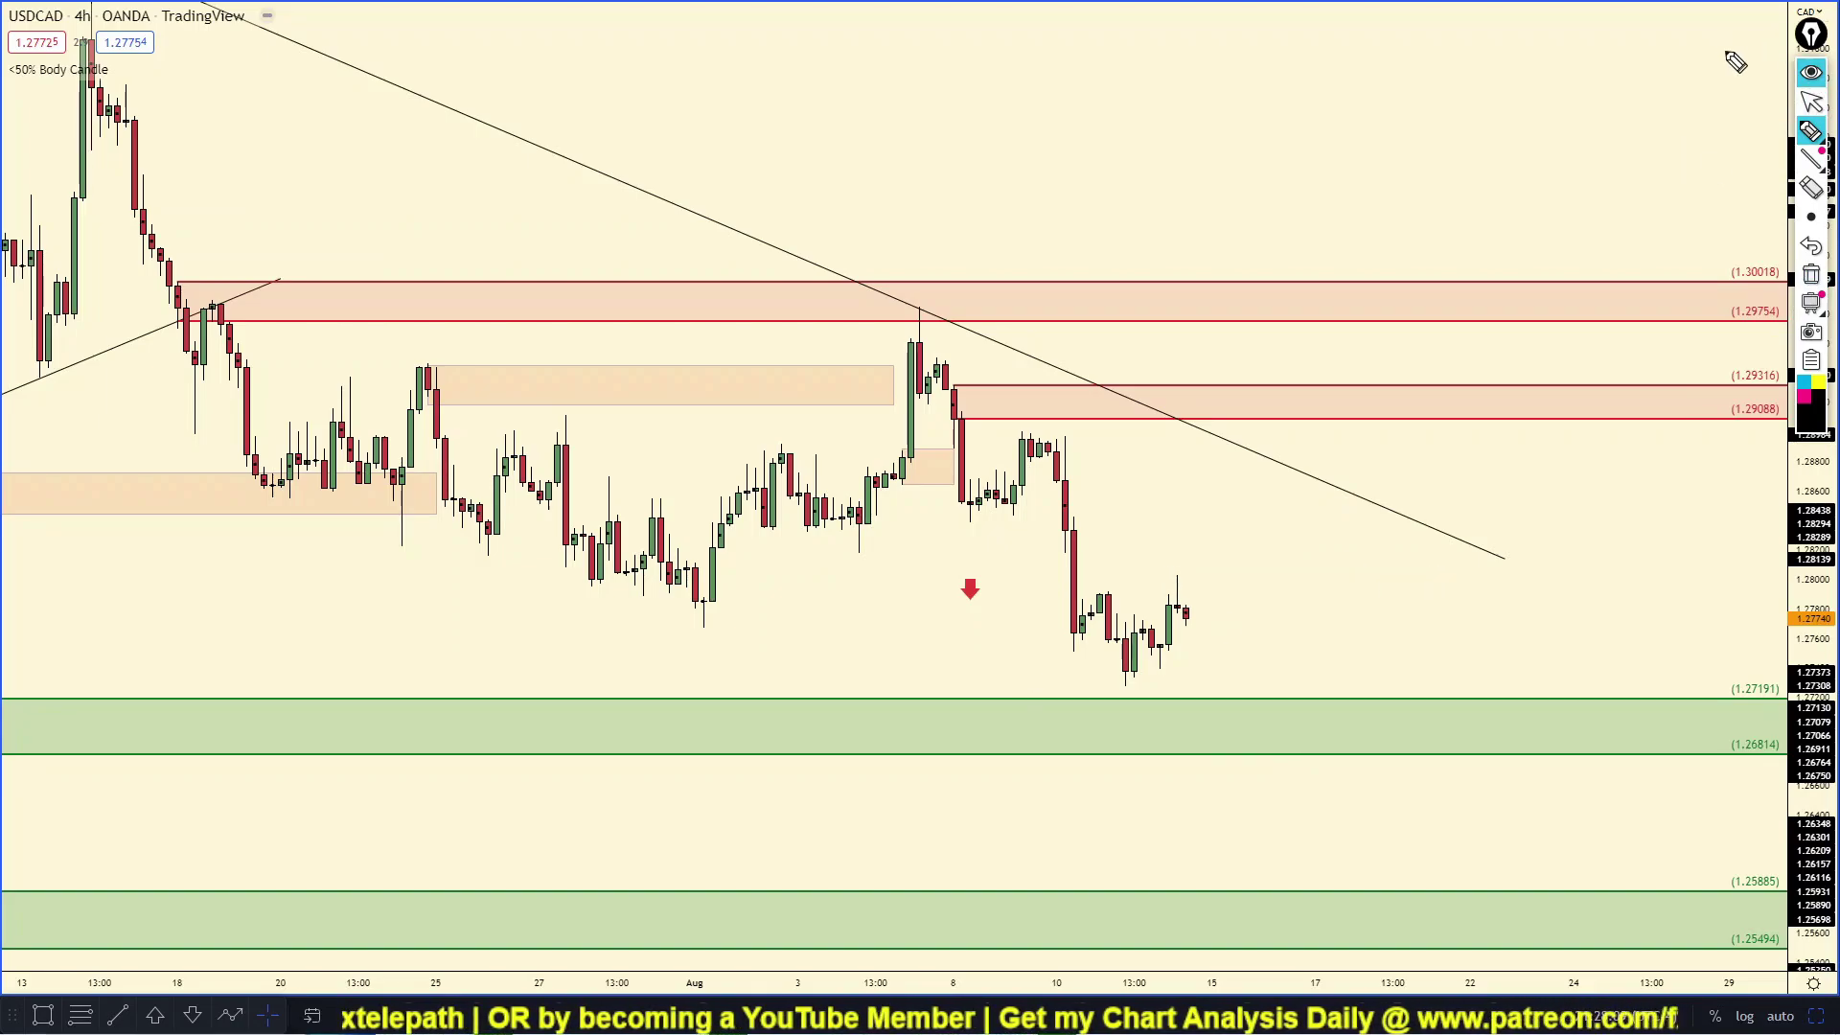
Restore the four-chart layout and reframe the USDCAD 4h chart around its latest candles and nearby zones.
{"action": "left_click", "coordinate": [1806, 75]}
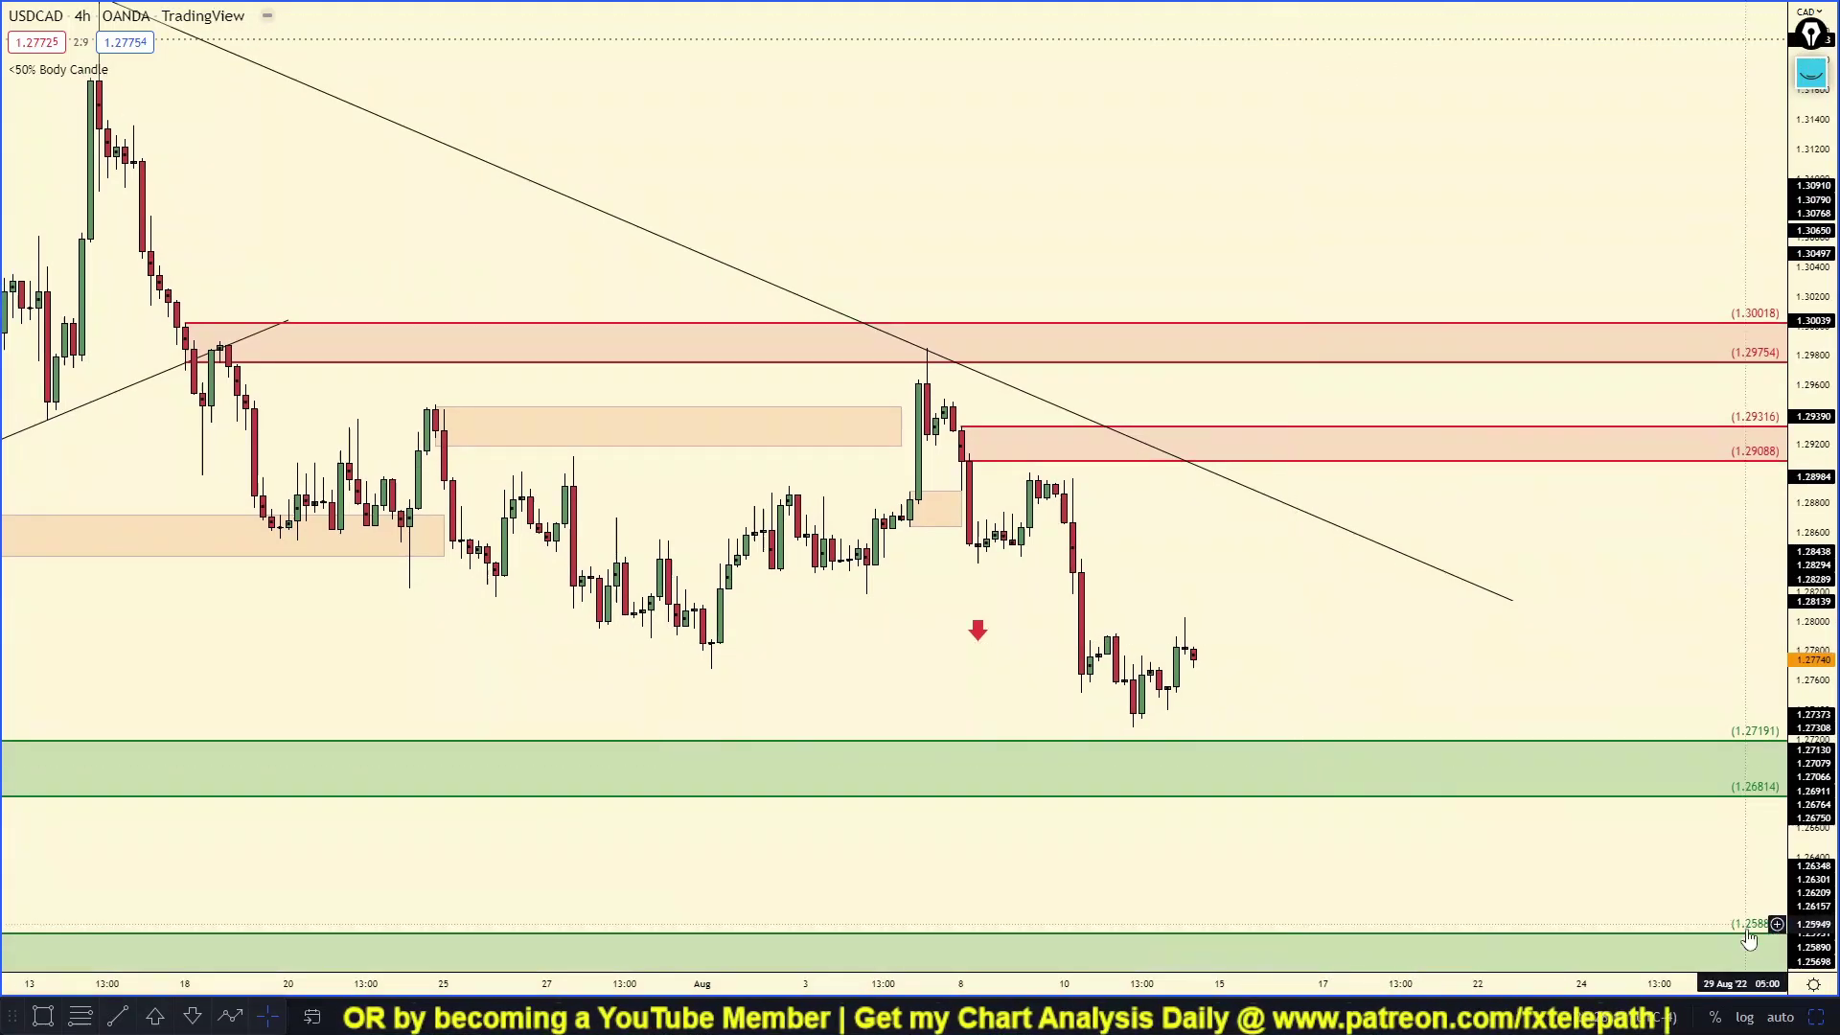
{"action": "left_click", "coordinate": [1816, 1017]}
{"action": "scroll", "coordinate": [1311, 246], "scroll_direction": "down", "scroll_amount": 5}
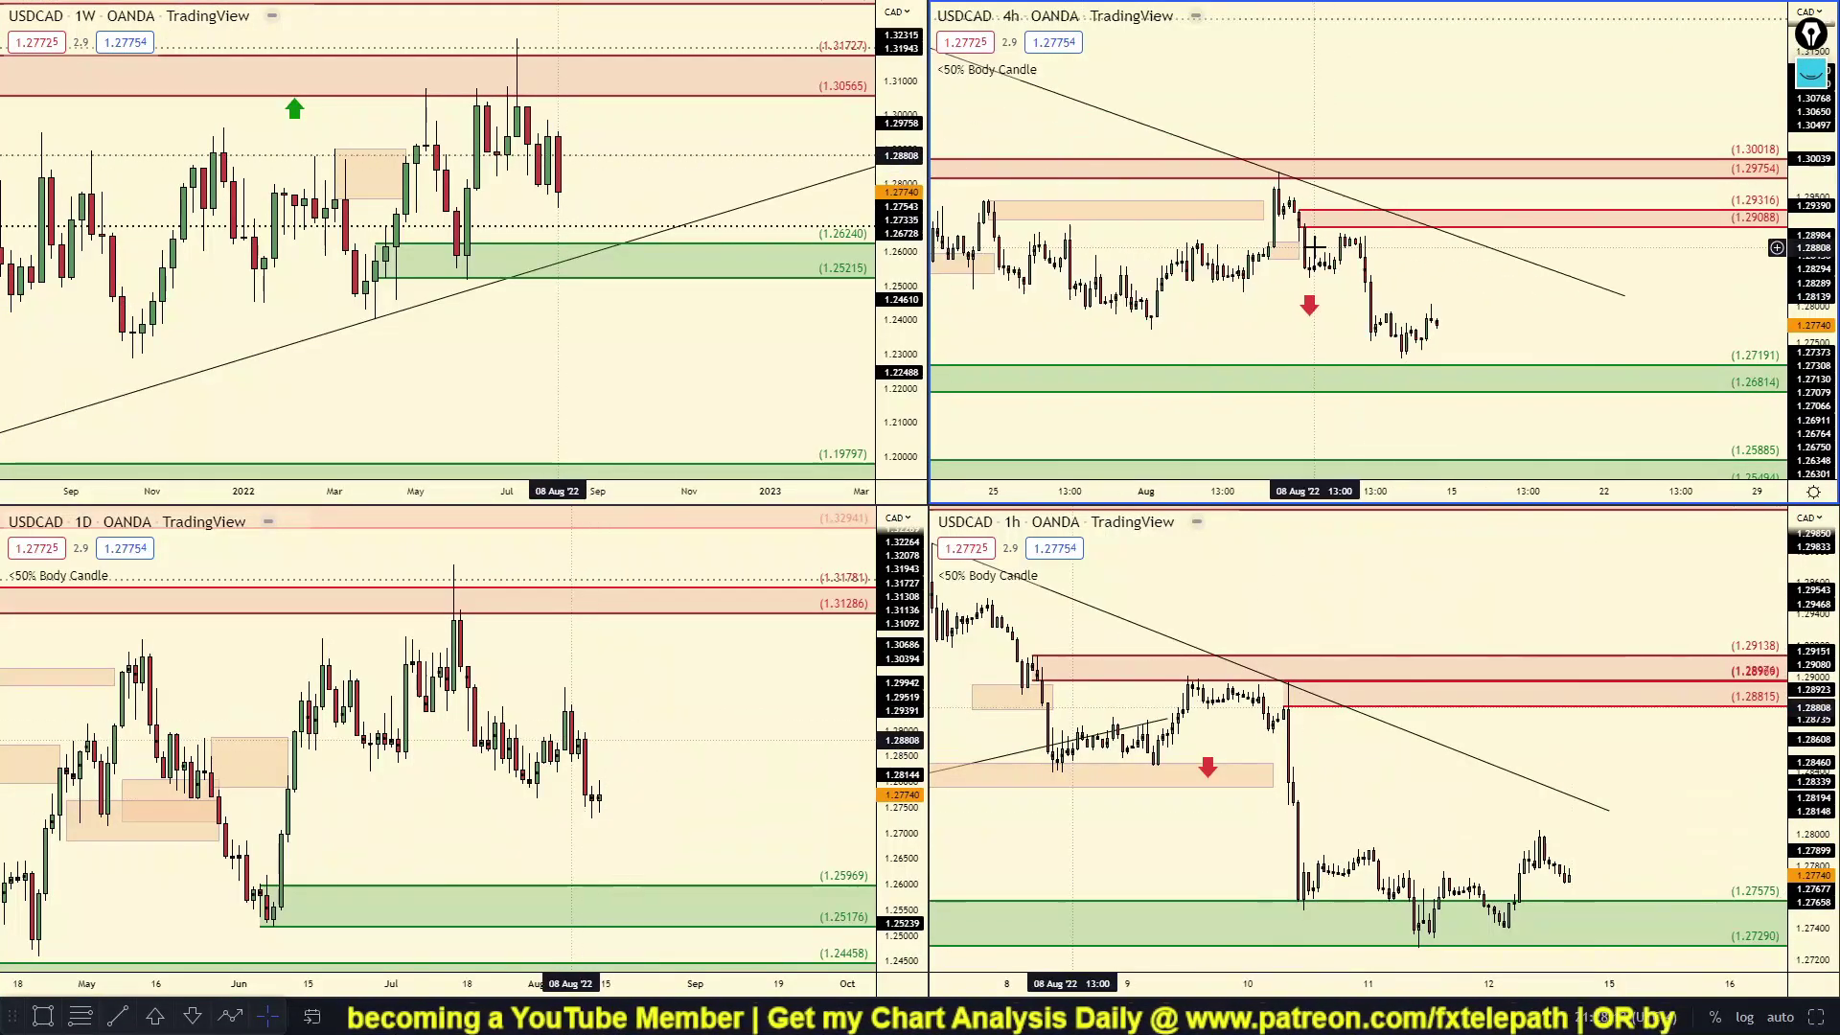
{"action": "left_click_drag", "start_coordinate": [1818, 361], "coordinate": [1817, 261]}
{"action": "left_click_drag", "start_coordinate": [1552, 322], "coordinate": [1622, 296]}
{"action": "scroll", "coordinate": [1561, 296], "scroll_direction": "up", "scroll_amount": 2}
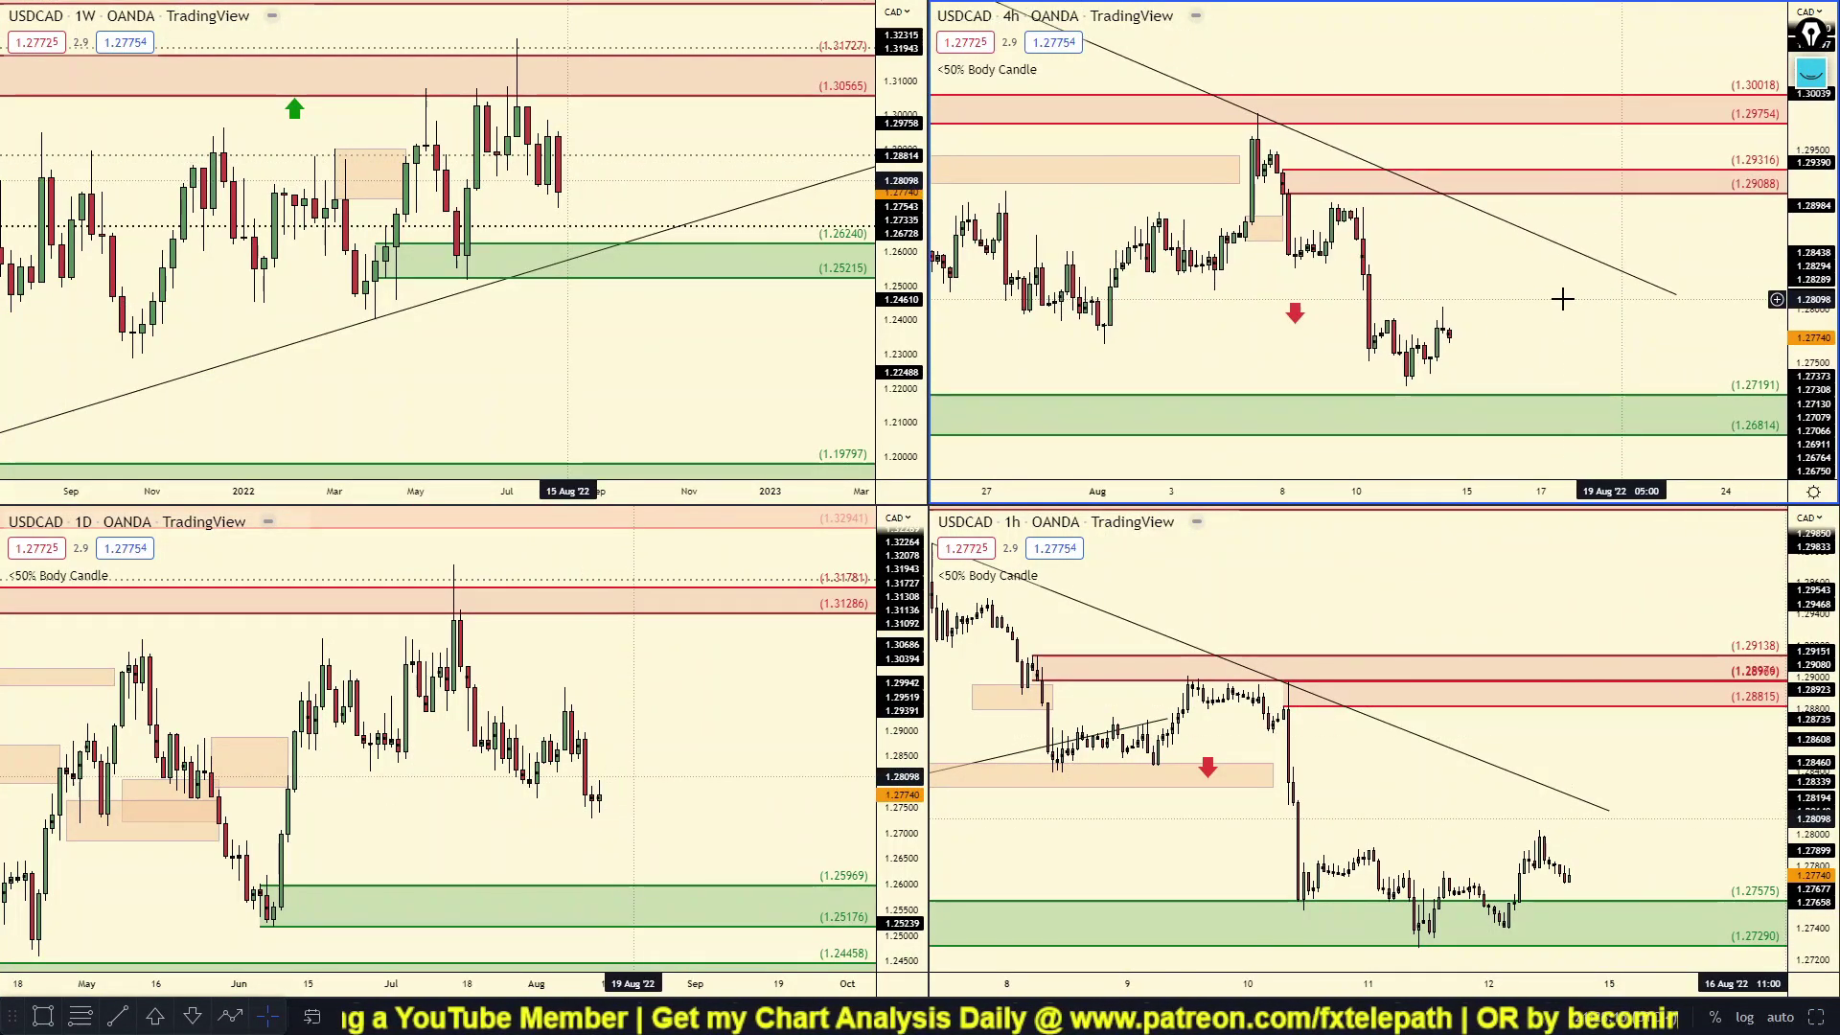
Extend the lower edge of the USDCAD 4h supply zone beneath 1.29316 down to 1.29010.
{"action": "left_click_drag", "start_coordinate": [1282, 193], "coordinate": [1284, 202]}
{"action": "left_click", "coordinate": [1410, 249]}
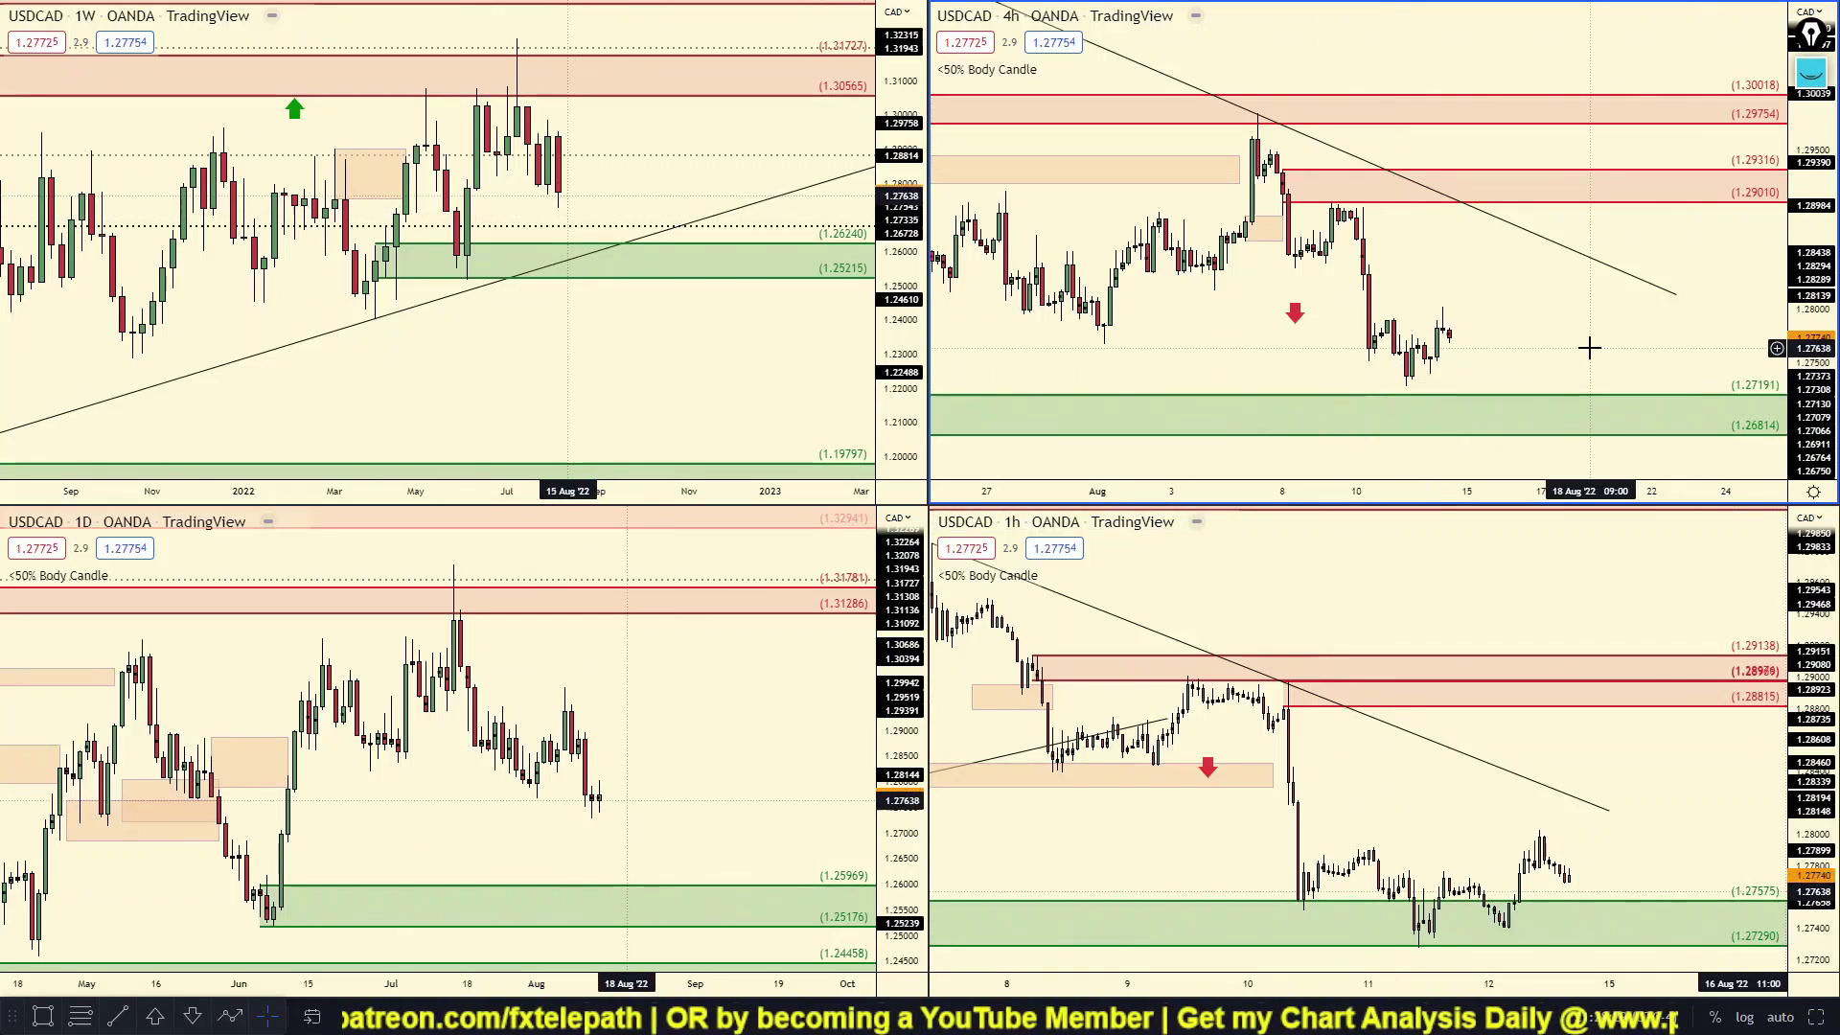
{"action": "left_click_drag", "start_coordinate": [1578, 338], "coordinate": [1576, 325]}
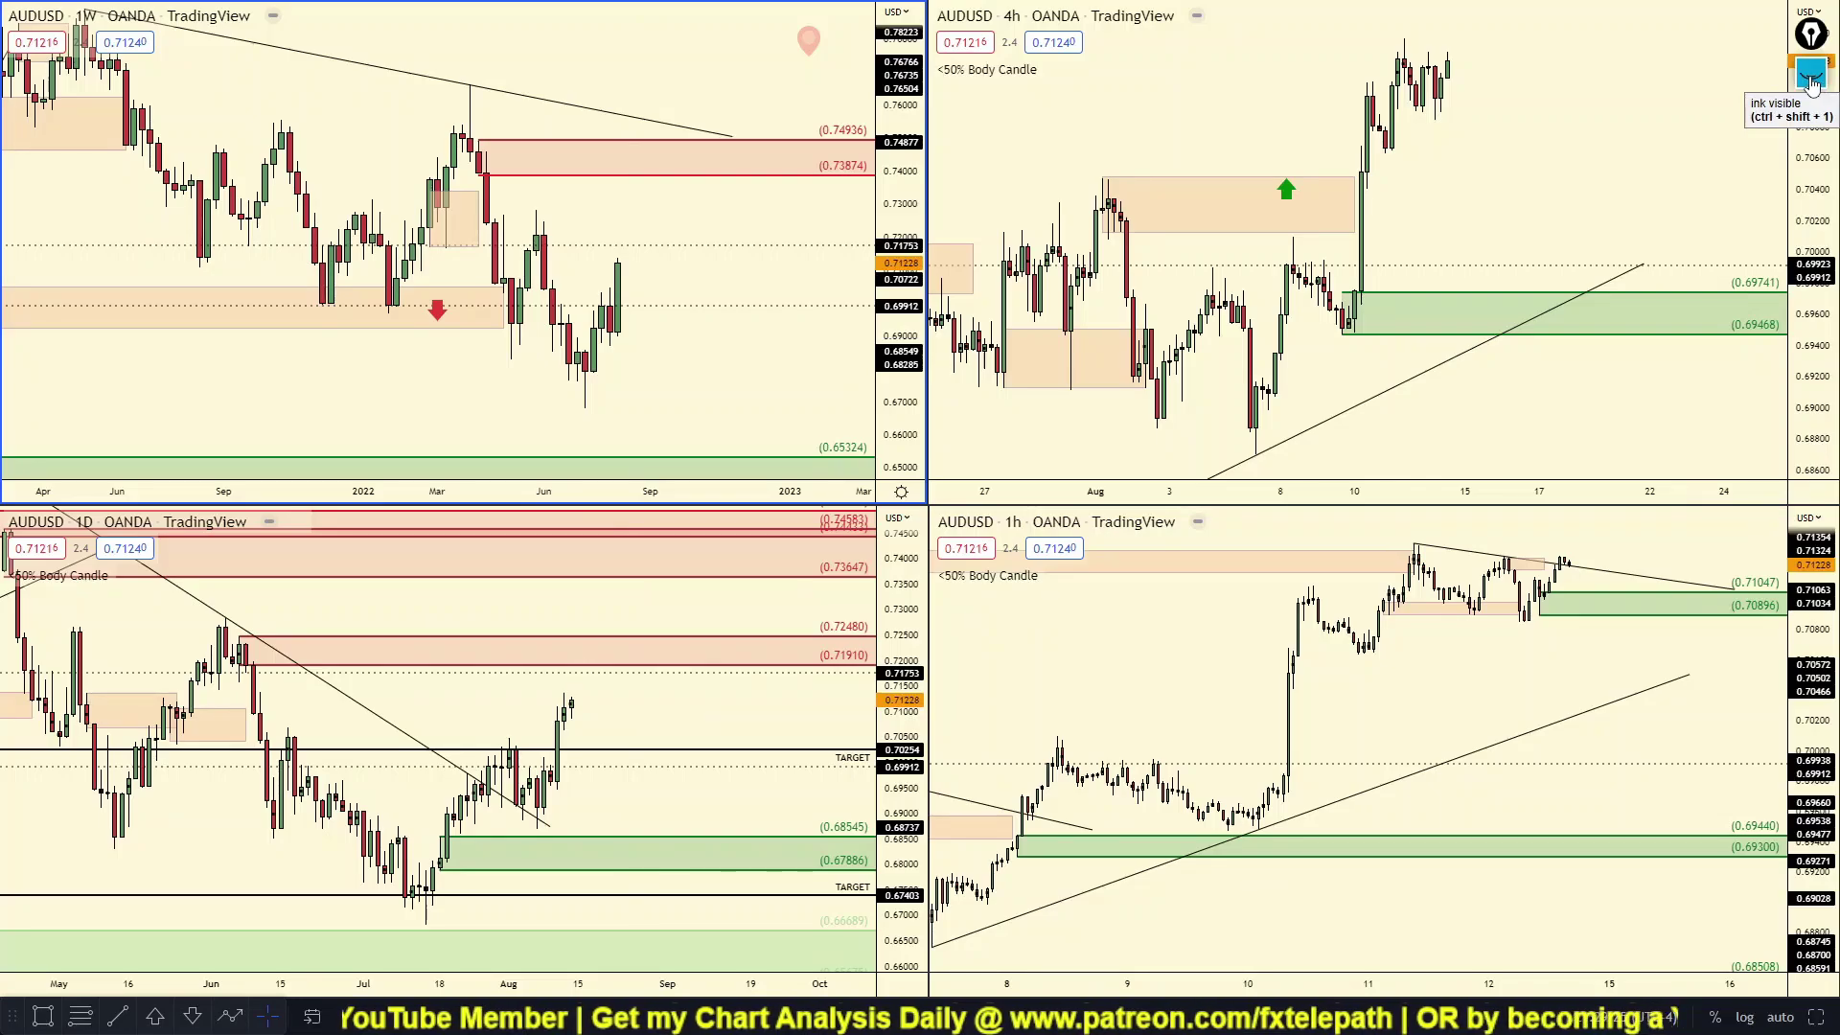
Sketch a curved decline on the AUDUSD weekly chart and a stepped rise on the daily chart, and clear both sketches.
{"action": "left_click", "coordinate": [1811, 81]}
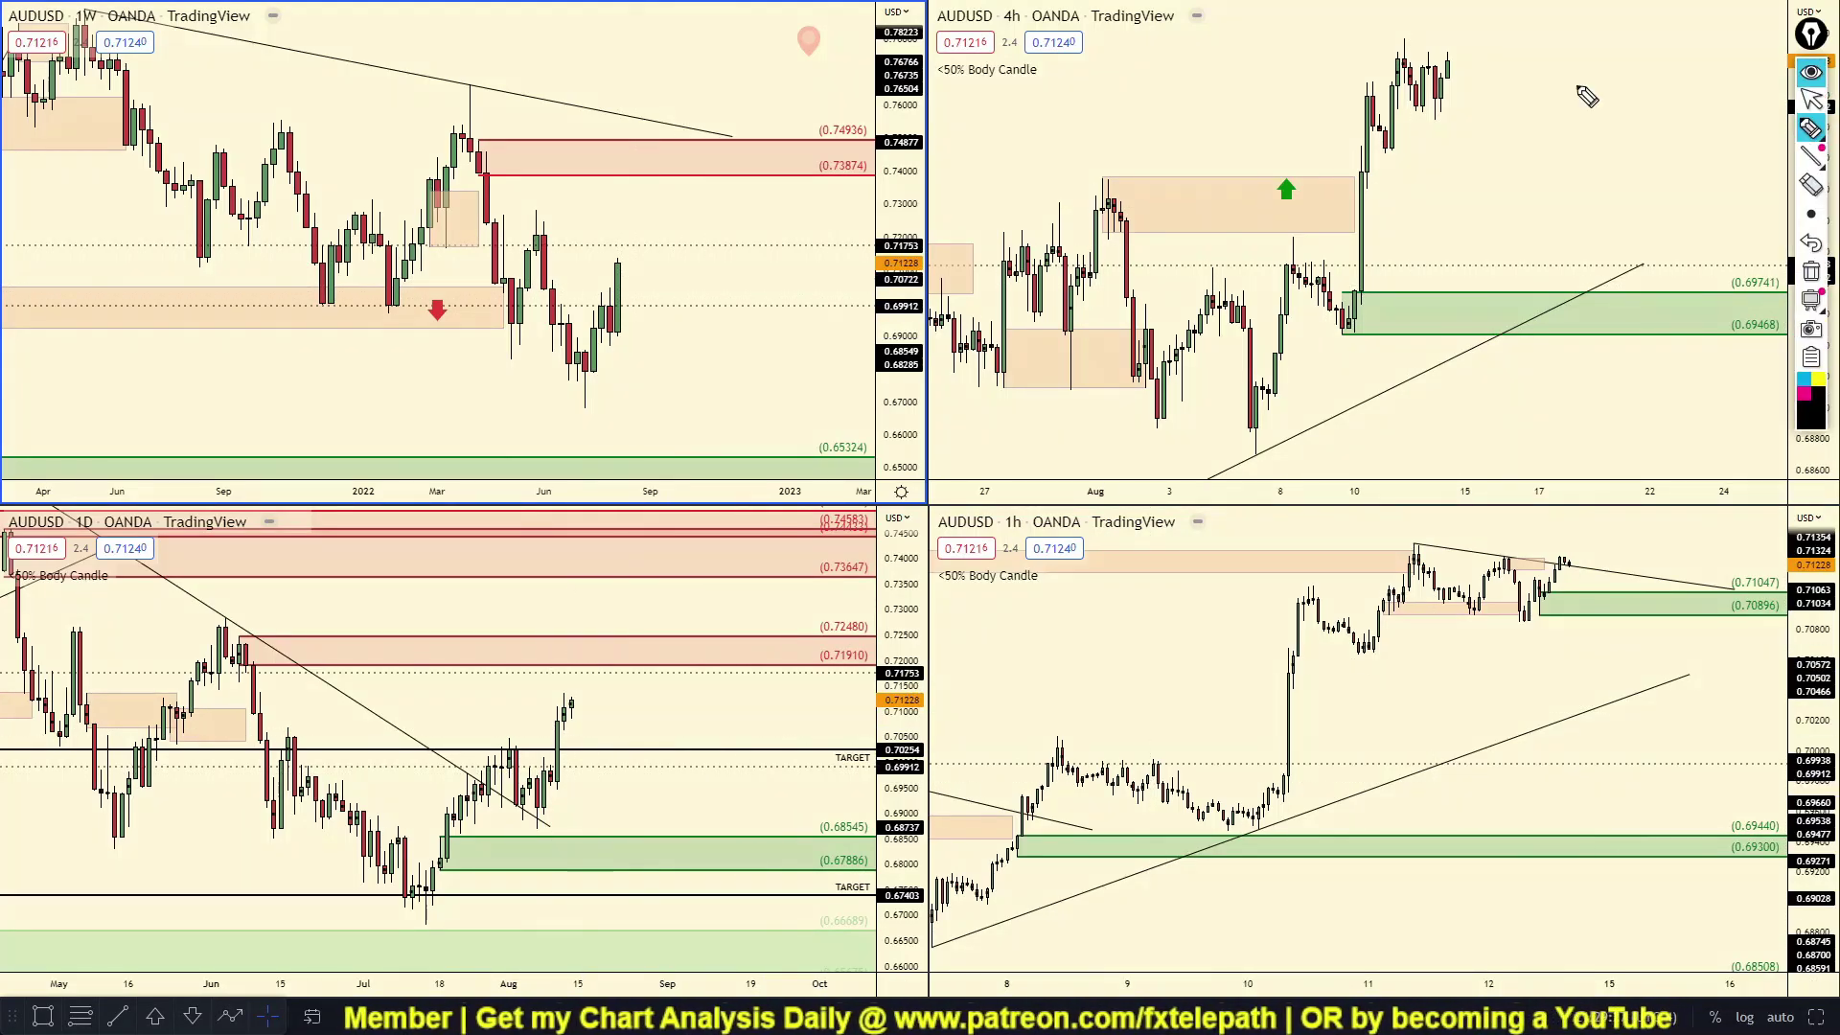
{"action": "mouse_move", "coordinate": [233, 187]}
{"action": "left_mouse_down"}
{"action": "mouse_move", "coordinate": [374, 356]}
{"action": "mouse_move", "coordinate": [548, 447]}
{"action": "left_mouse_up"}
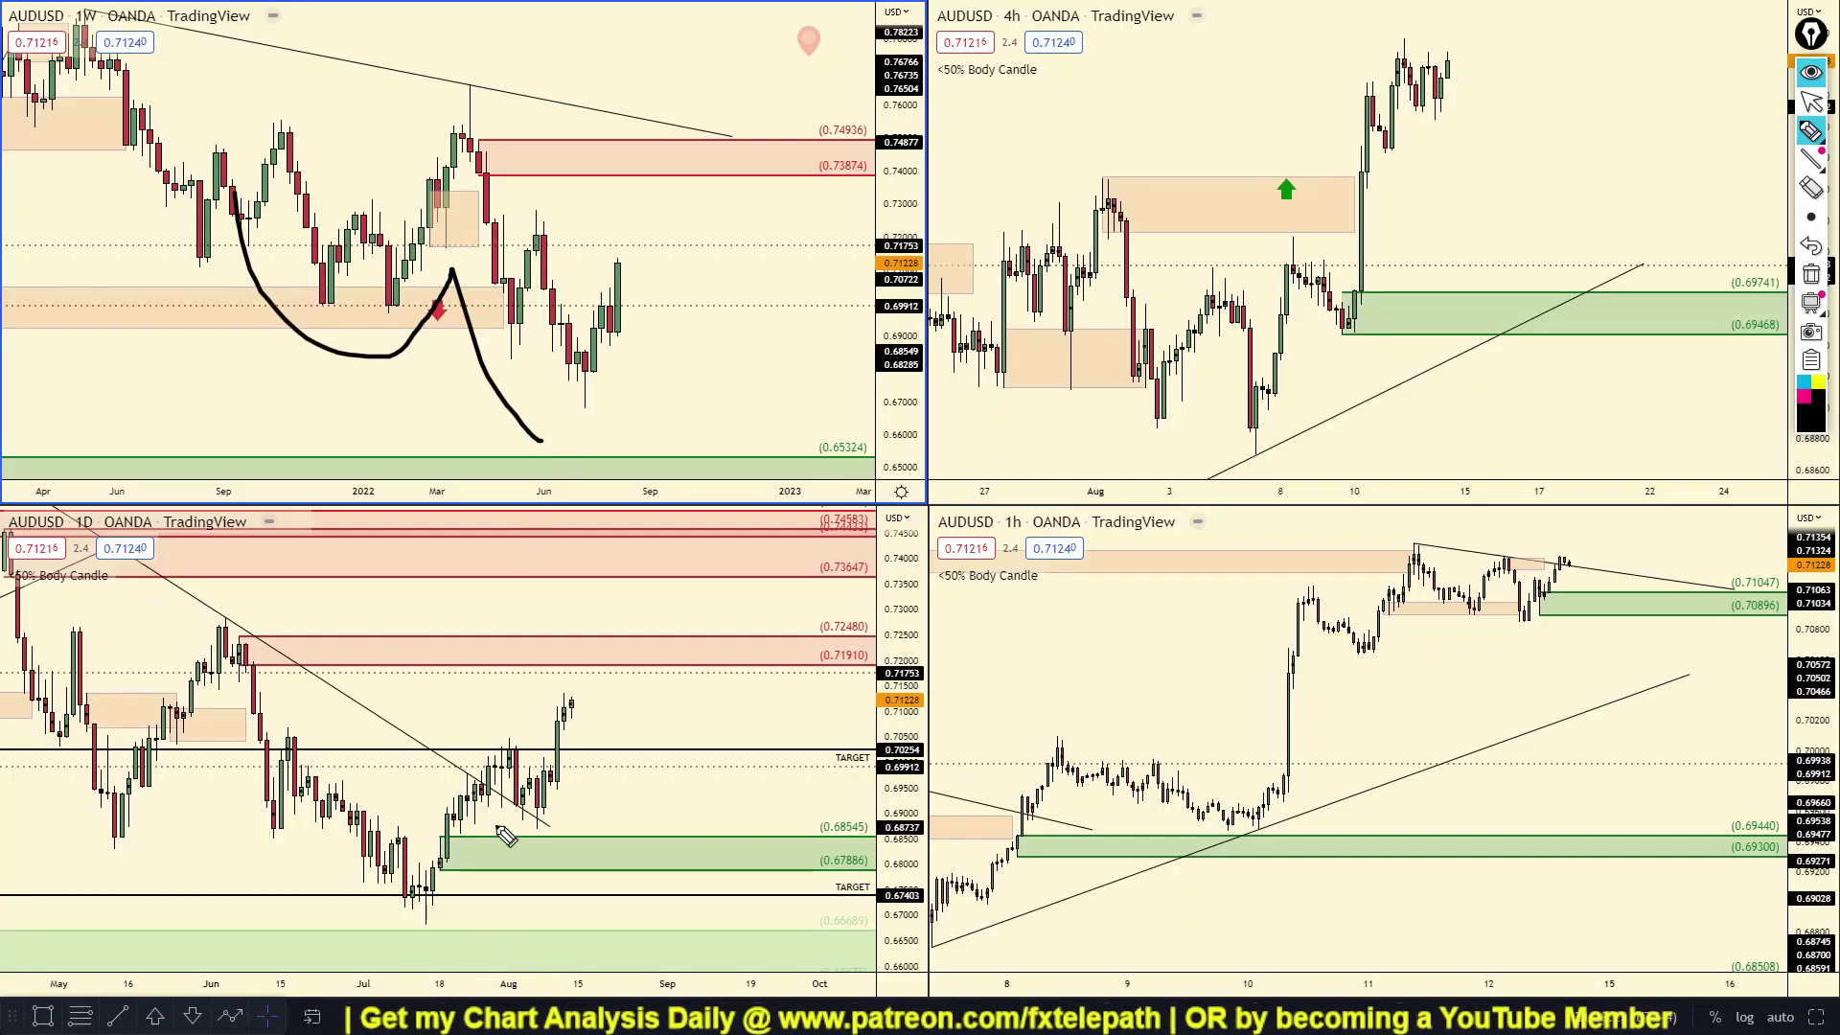
{"action": "left_click_drag", "start_coordinate": [453, 921], "coordinate": [667, 715]}
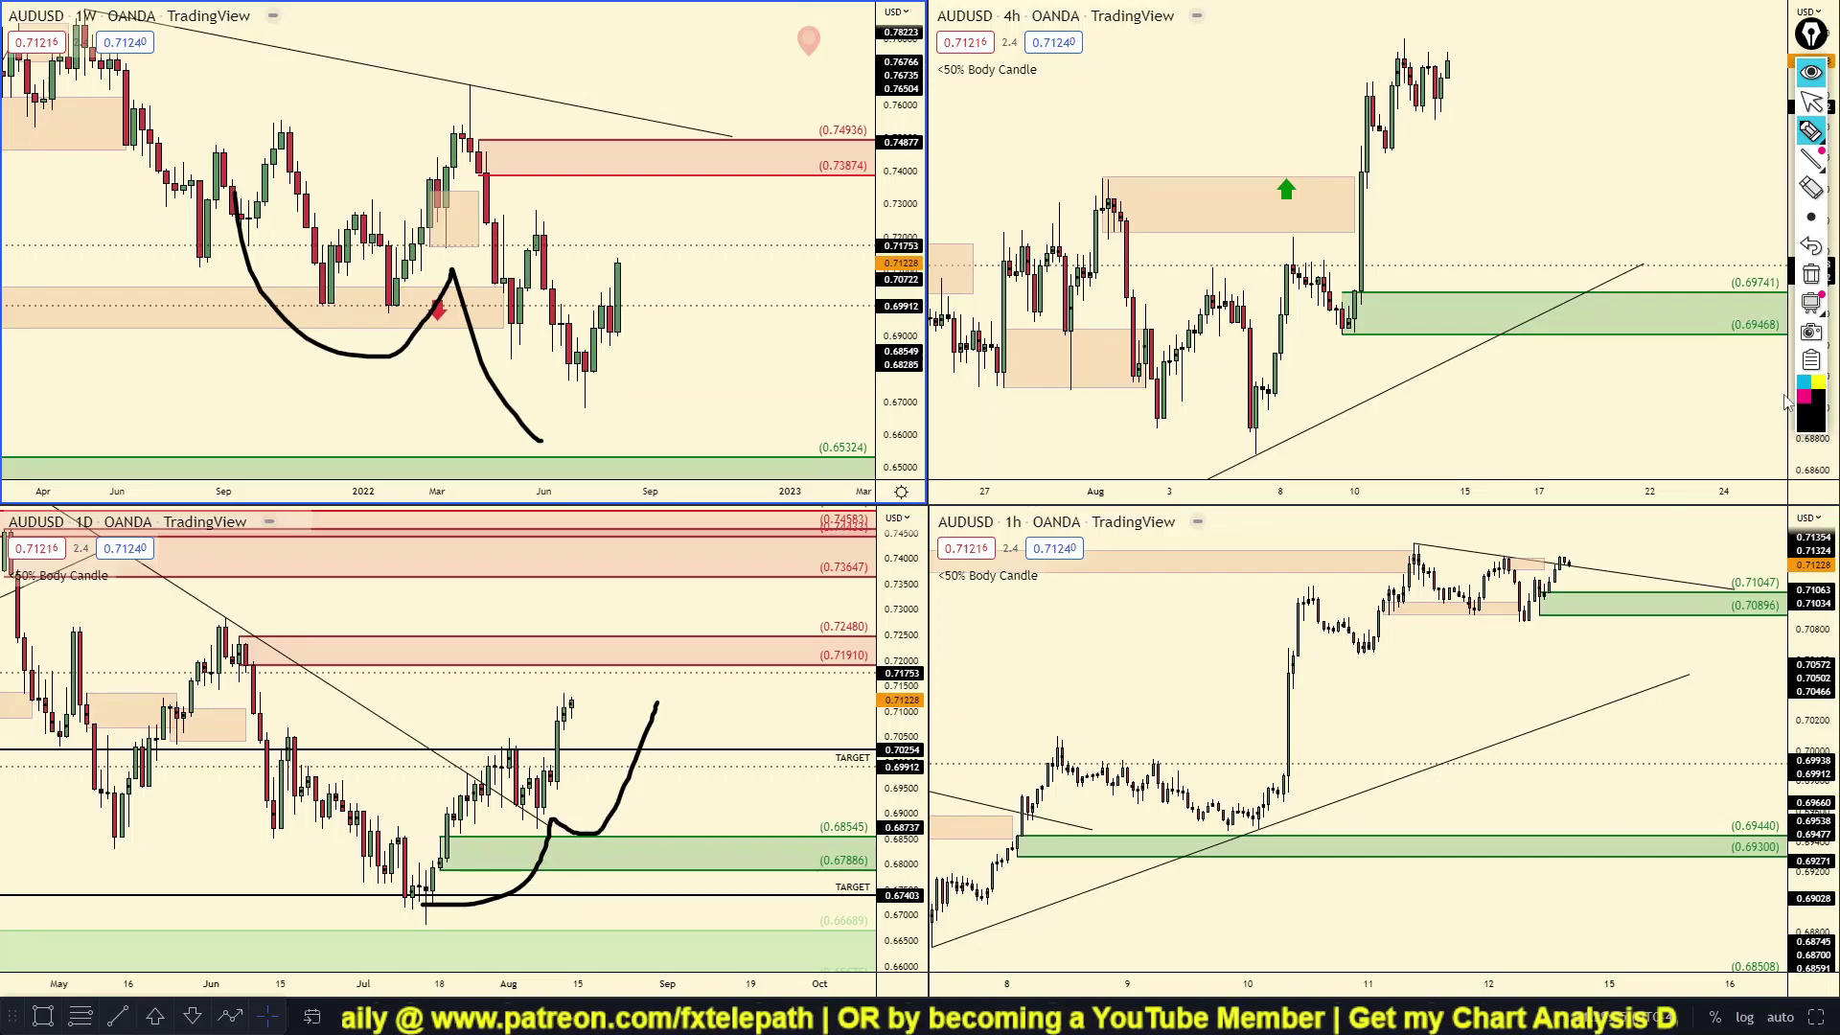
{"action": "left_click", "coordinate": [1811, 273]}
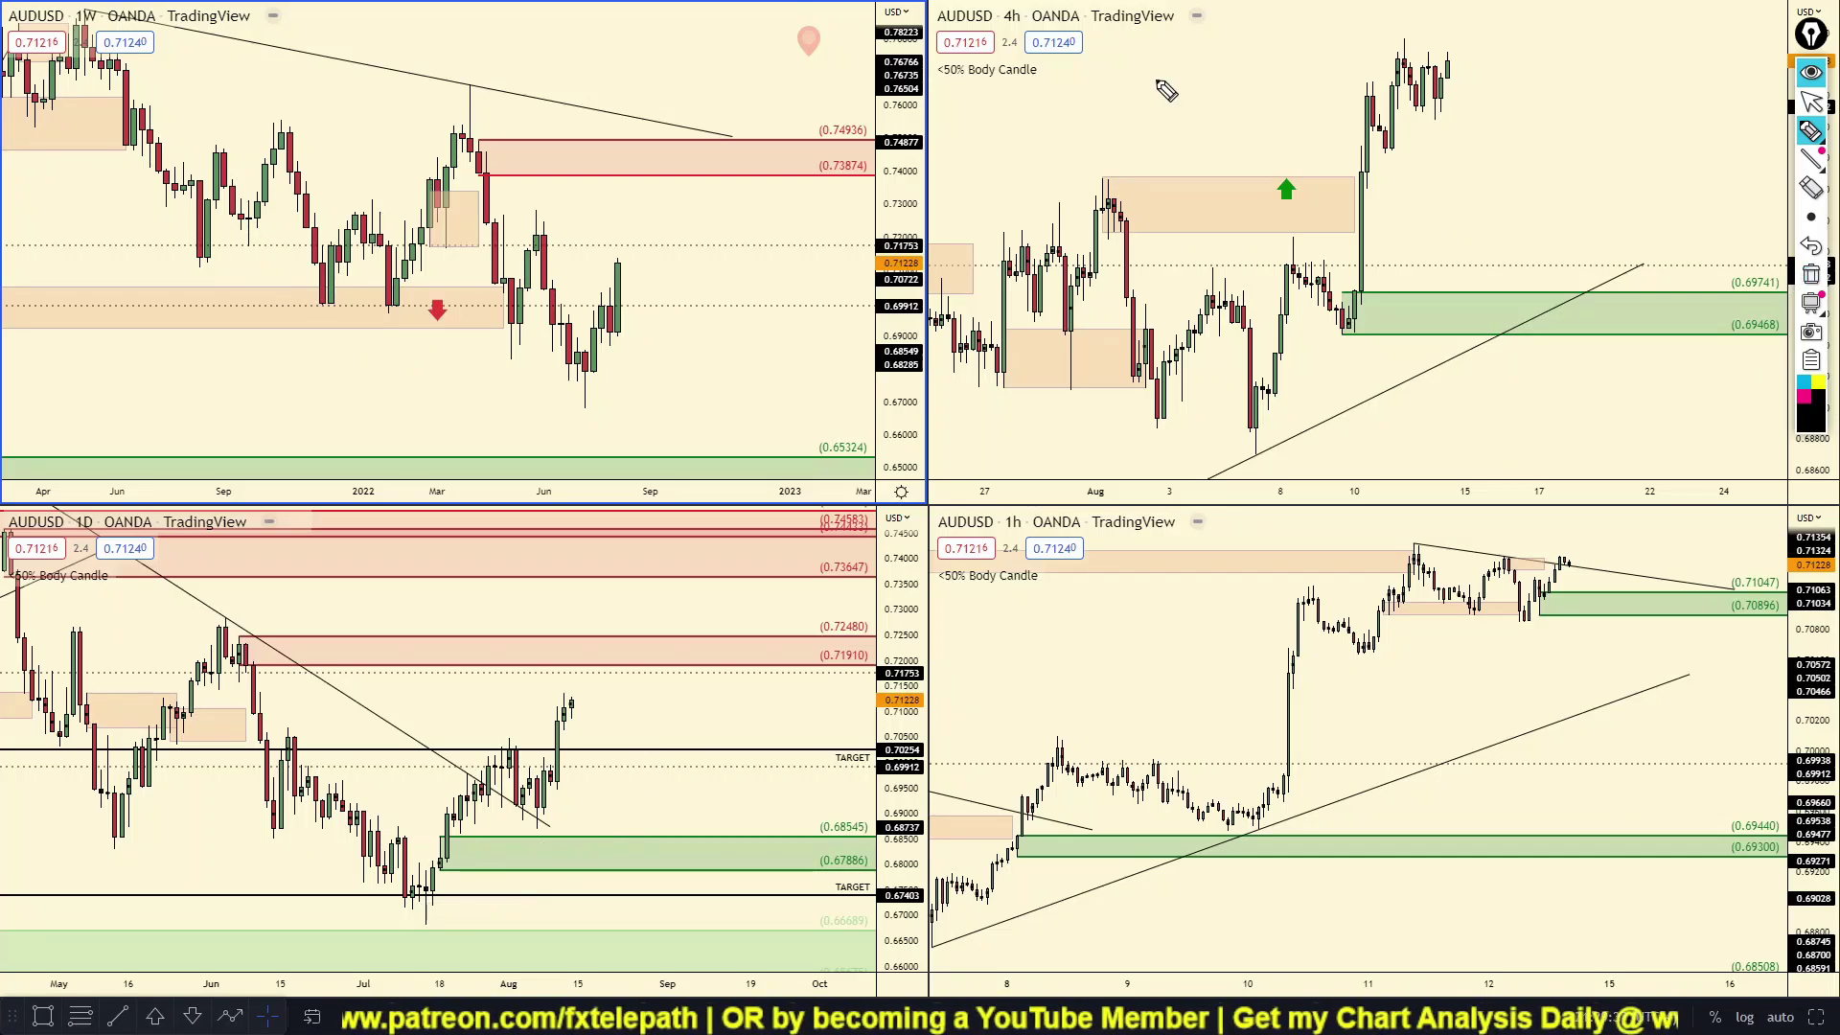
On the AUDUSD 4h chart, draw an arrow descending toward price and a curved path rising from the August lows into a shallow pullback.
{"action": "left_click_drag", "start_coordinate": [1725, 38], "coordinate": [1579, 170]}
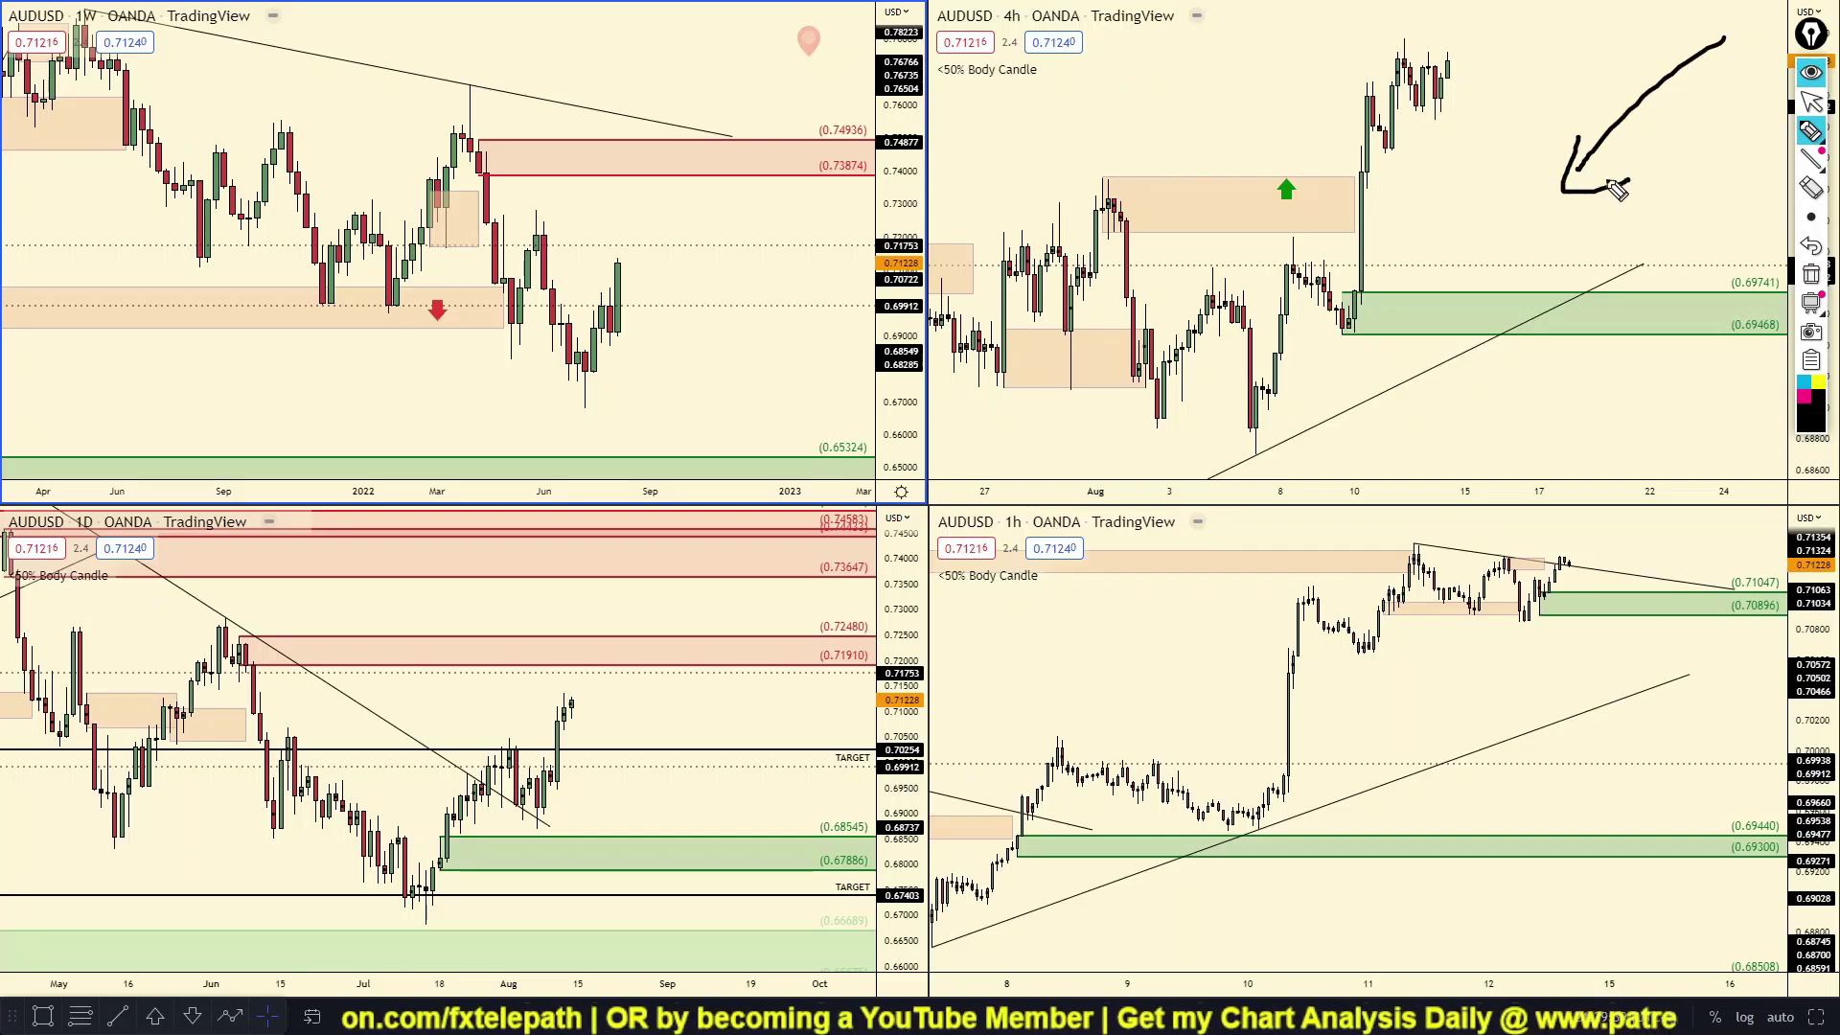
{"action": "mouse_move", "coordinate": [1131, 395]}
{"action": "left_mouse_down"}
{"action": "mouse_move", "coordinate": [1438, 172]}
{"action": "mouse_move", "coordinate": [1533, 173]}
{"action": "left_mouse_up"}
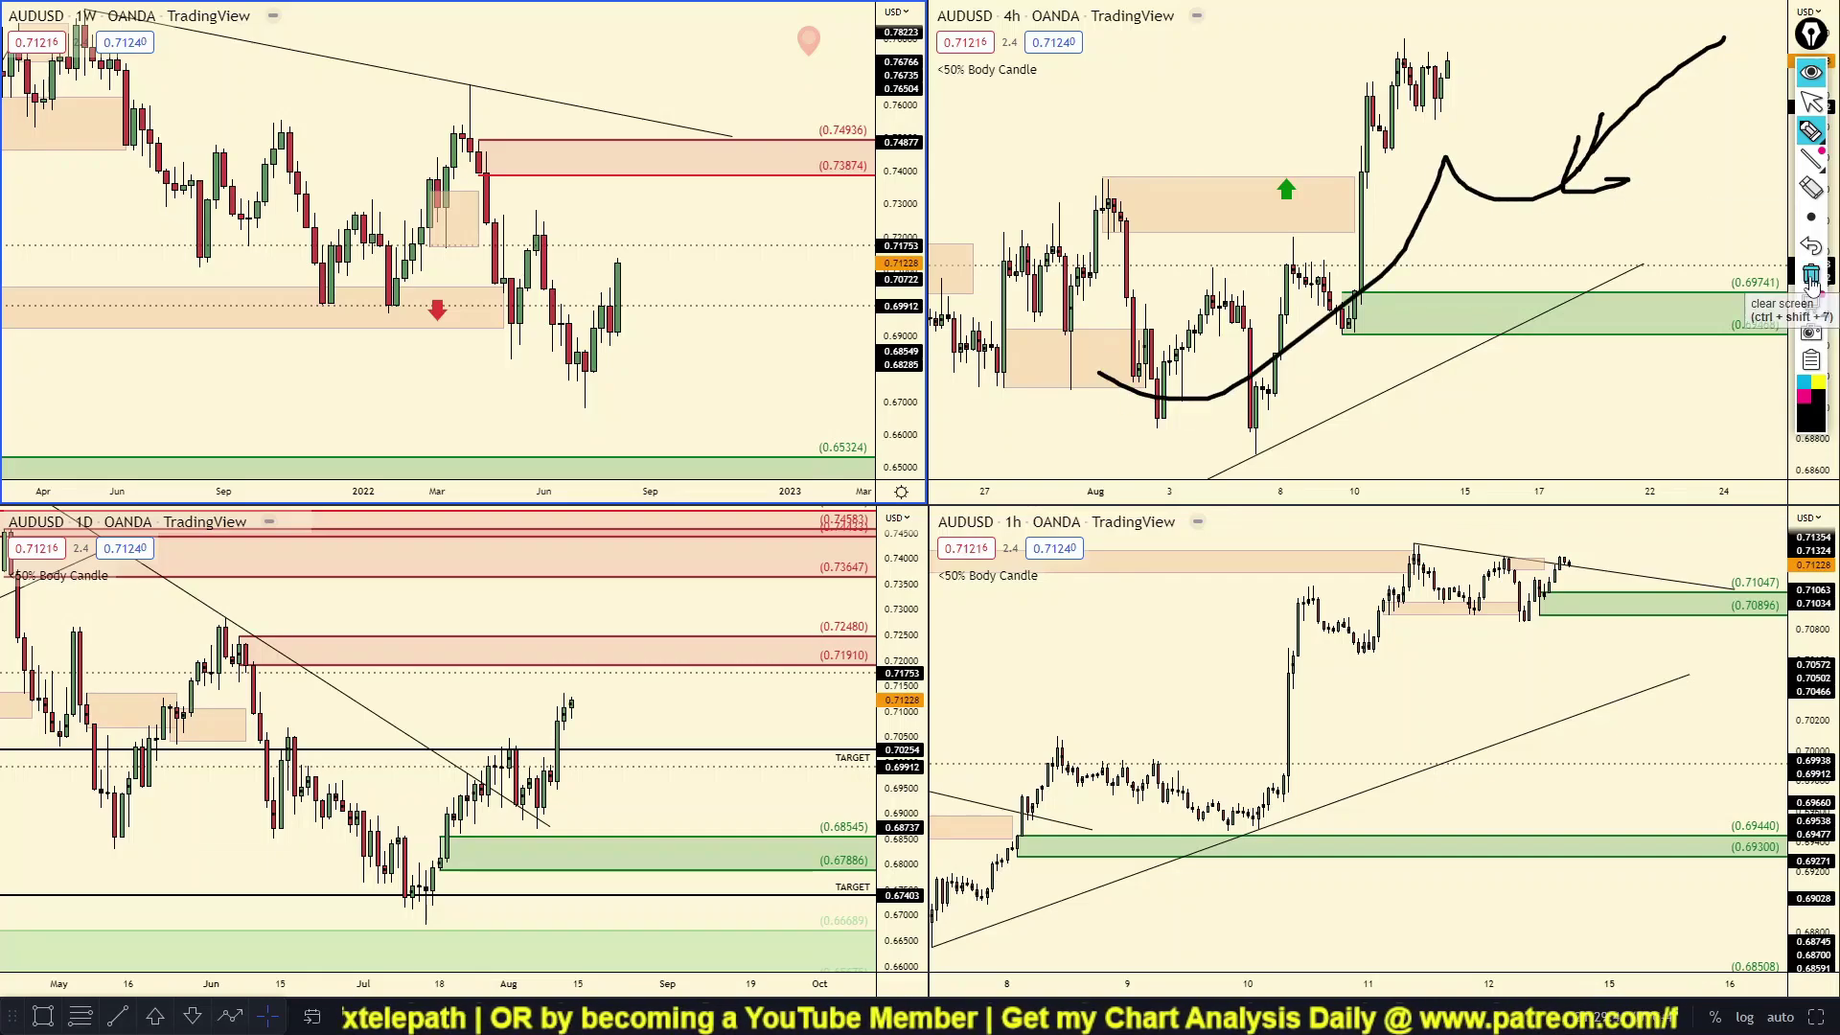
Clear the sketches from the AUDUSD 4h chart and maximize it, framing the latest candles with the supply and demand zones around them.
{"action": "left_click", "coordinate": [1810, 274]}
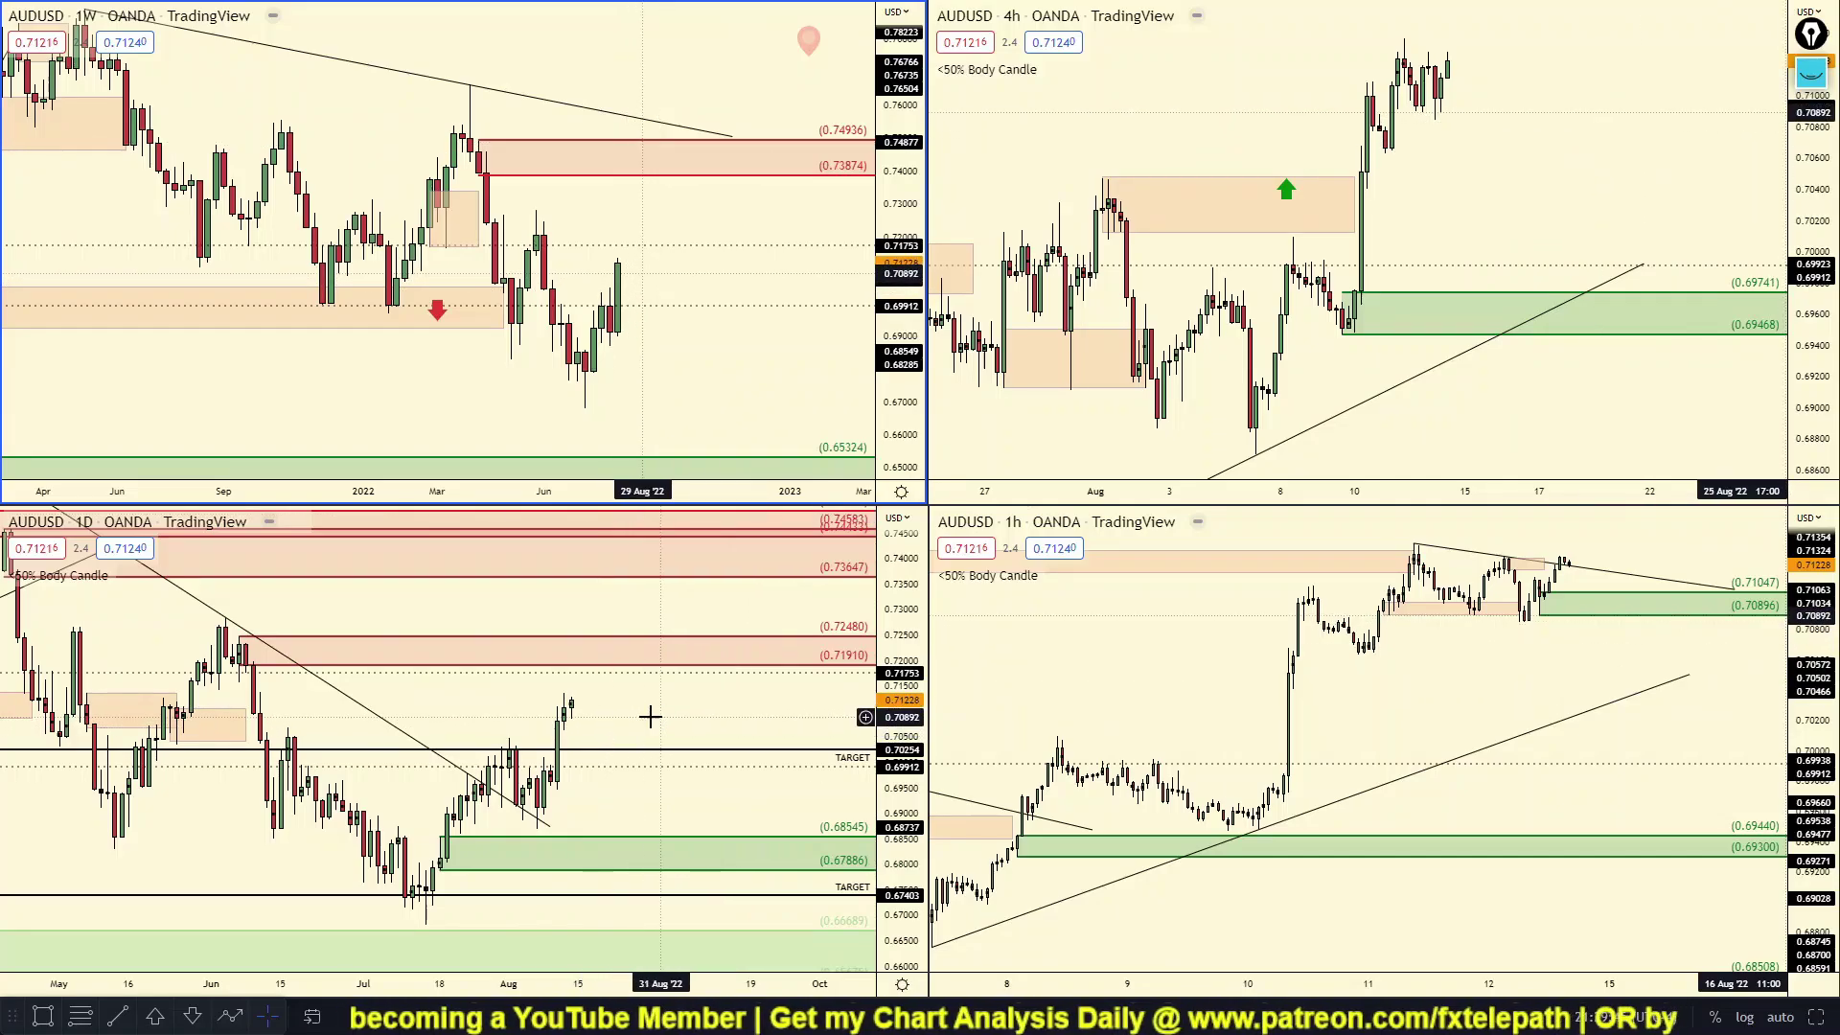
{"action": "left_click", "coordinate": [1478, 186]}
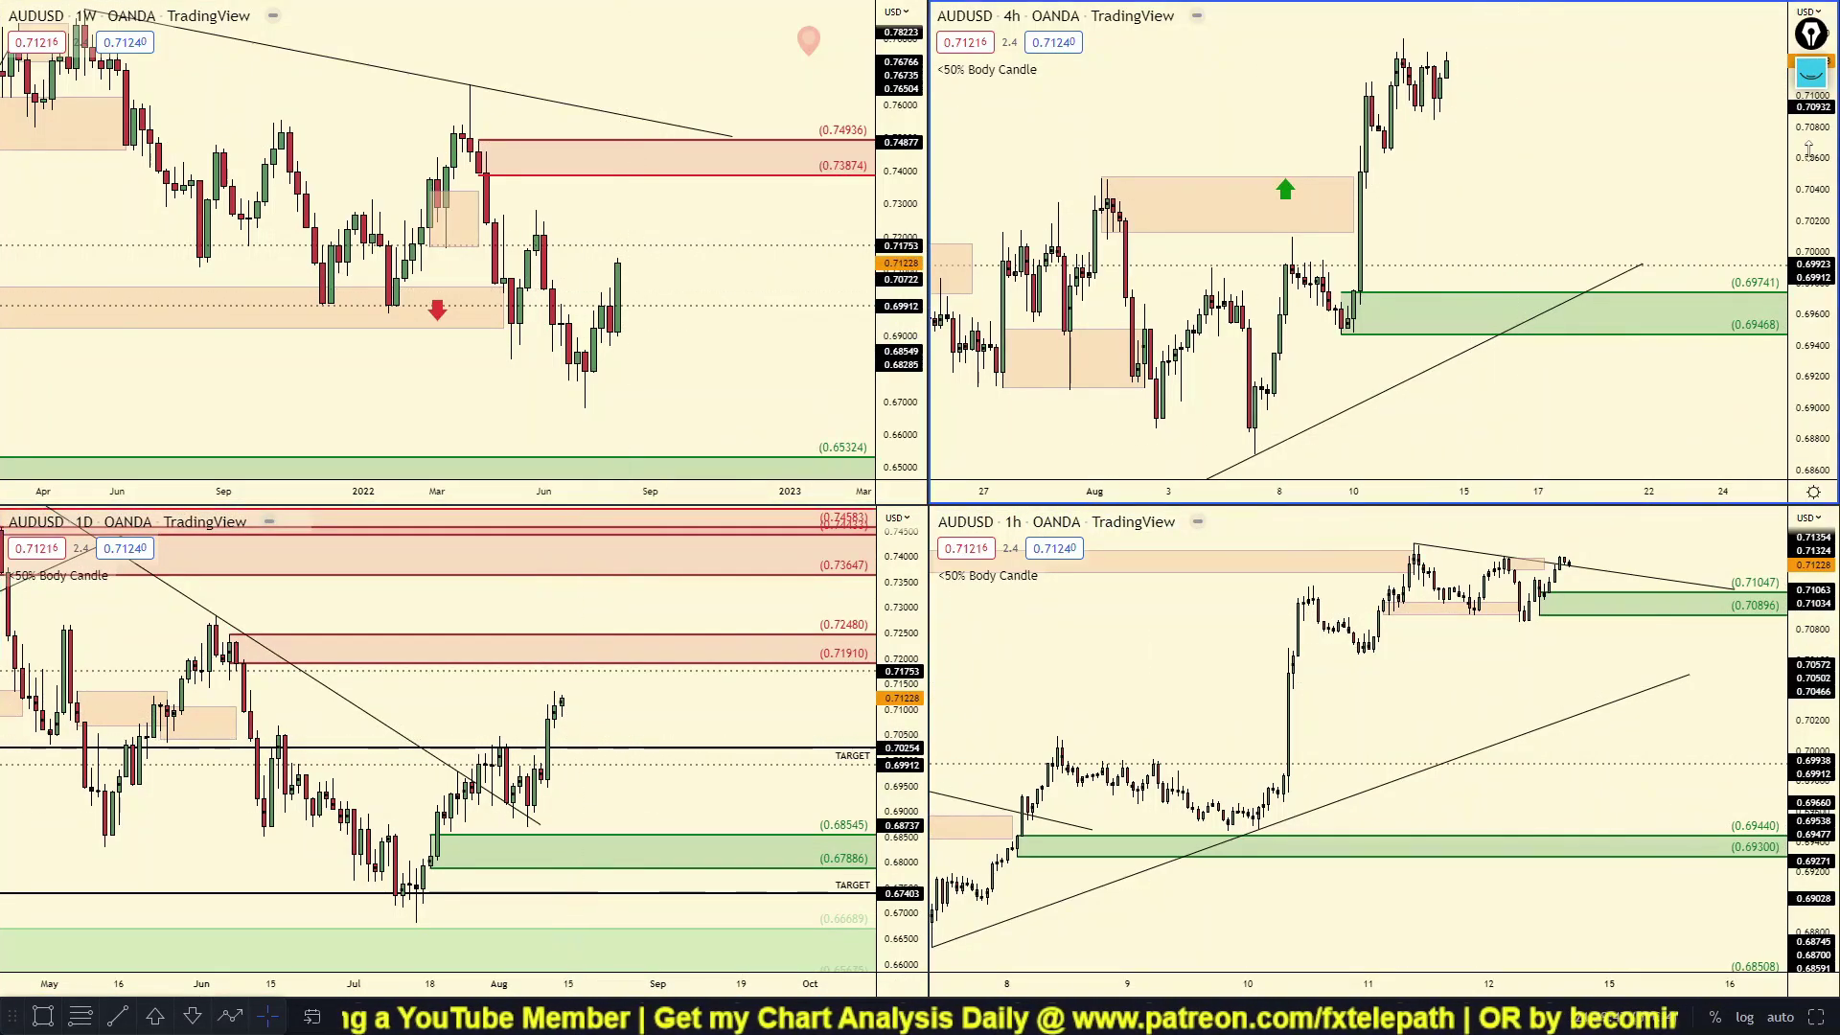
{"action": "left_click_drag", "start_coordinate": [1804, 167], "coordinate": [1777, 217]}
{"action": "left_click_drag", "start_coordinate": [1624, 189], "coordinate": [1603, 201]}
{"action": "mouse_move", "coordinate": [1403, 444]}
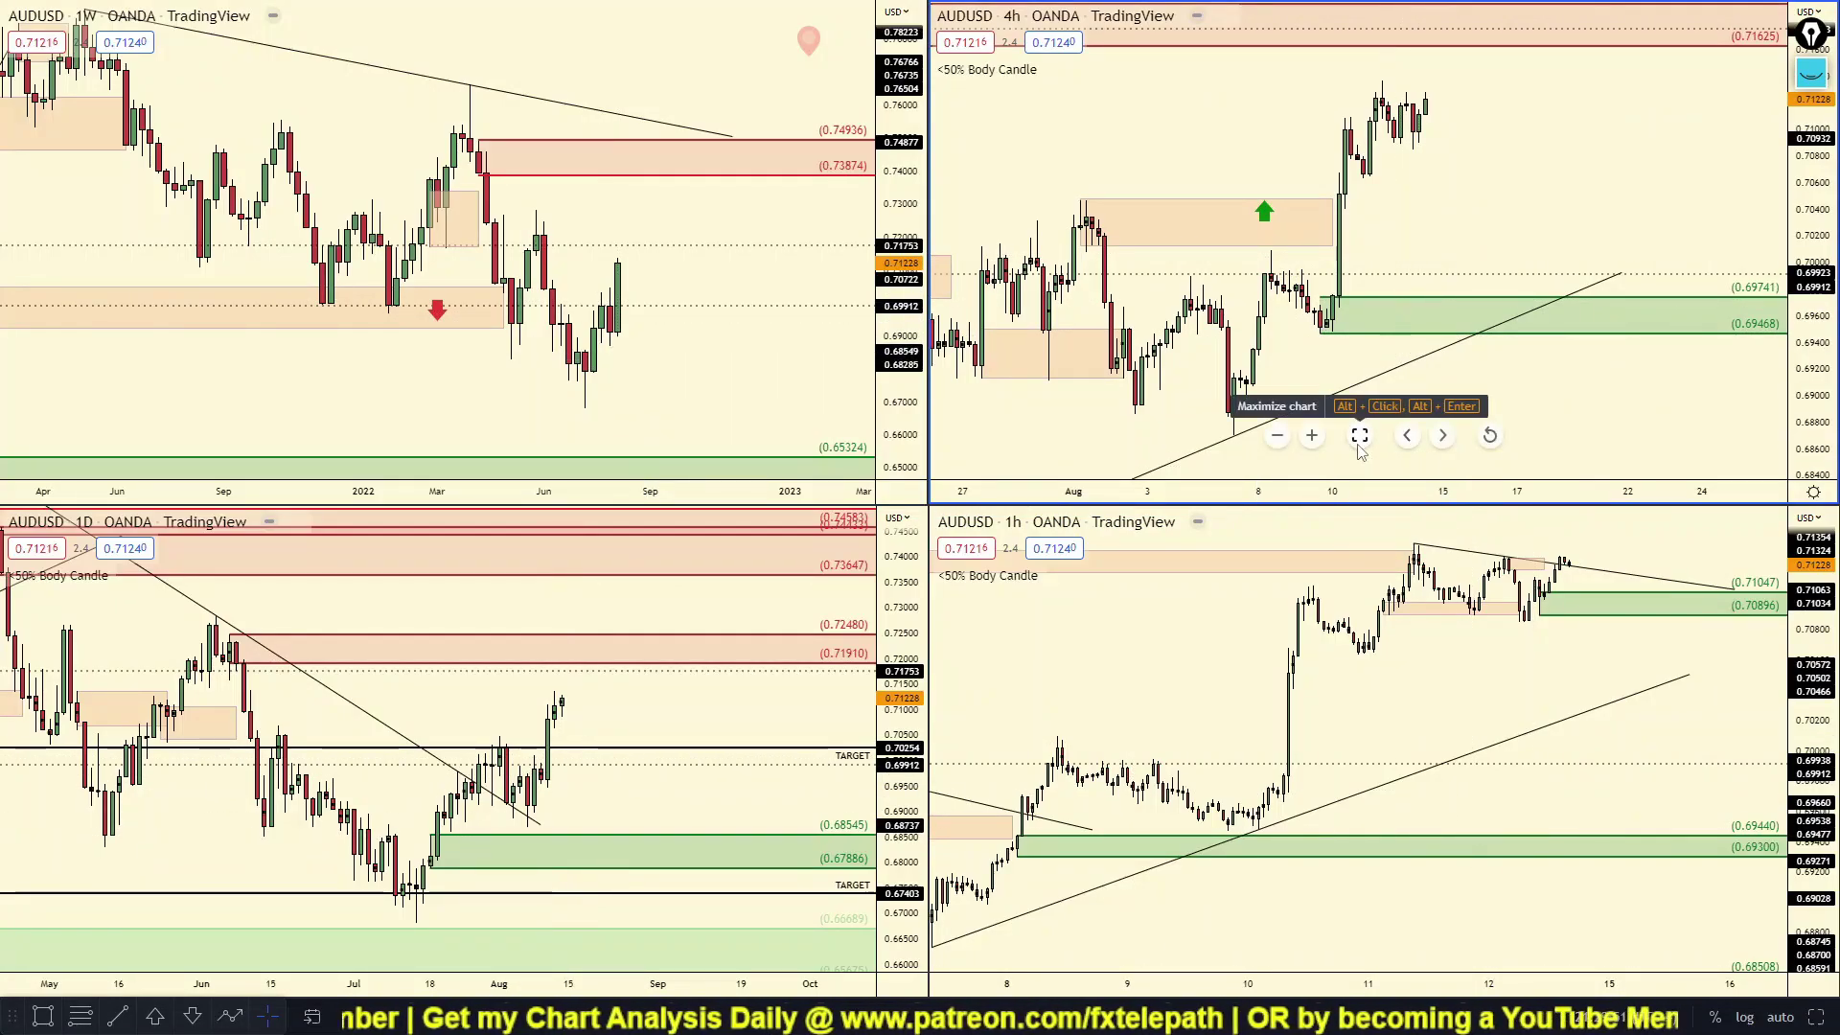
{"action": "left_click", "coordinate": [1360, 436]}
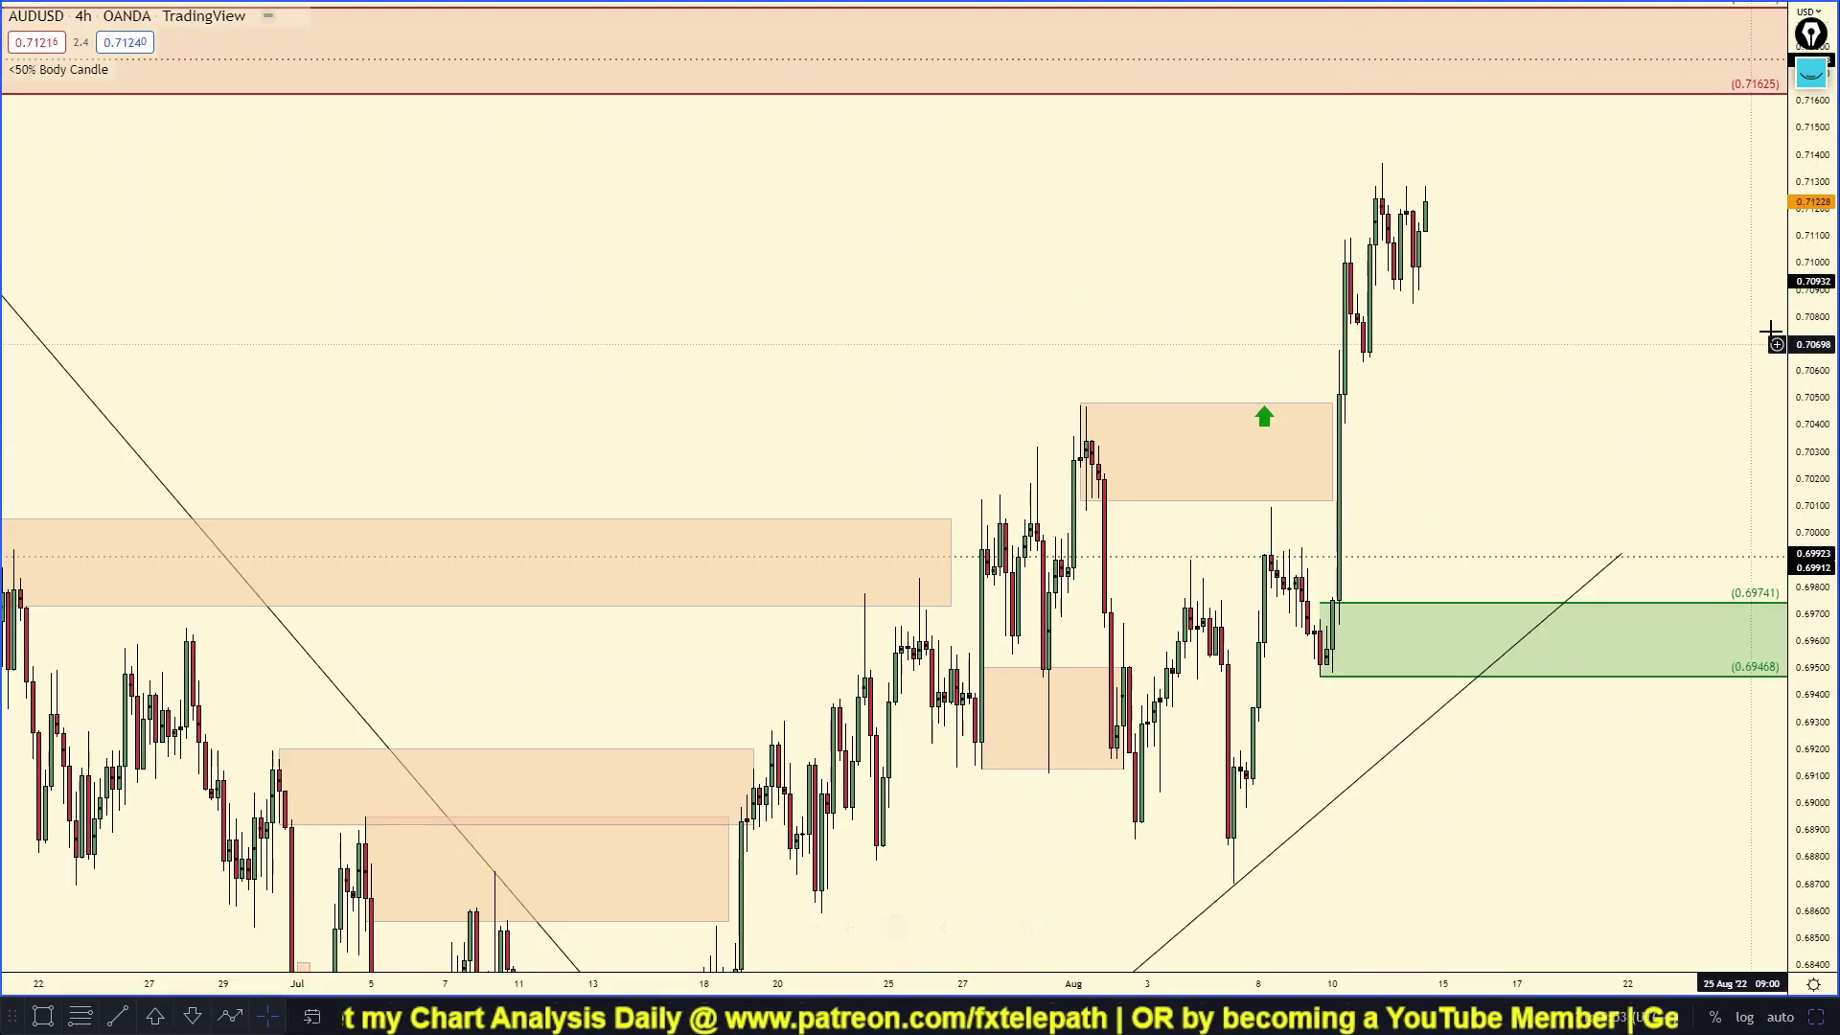
{"action": "scroll", "coordinate": [1397, 470], "scroll_direction": "down", "scroll_amount": 3}
{"action": "scroll", "coordinate": [1398, 470], "scroll_direction": "up", "scroll_amount": 2}
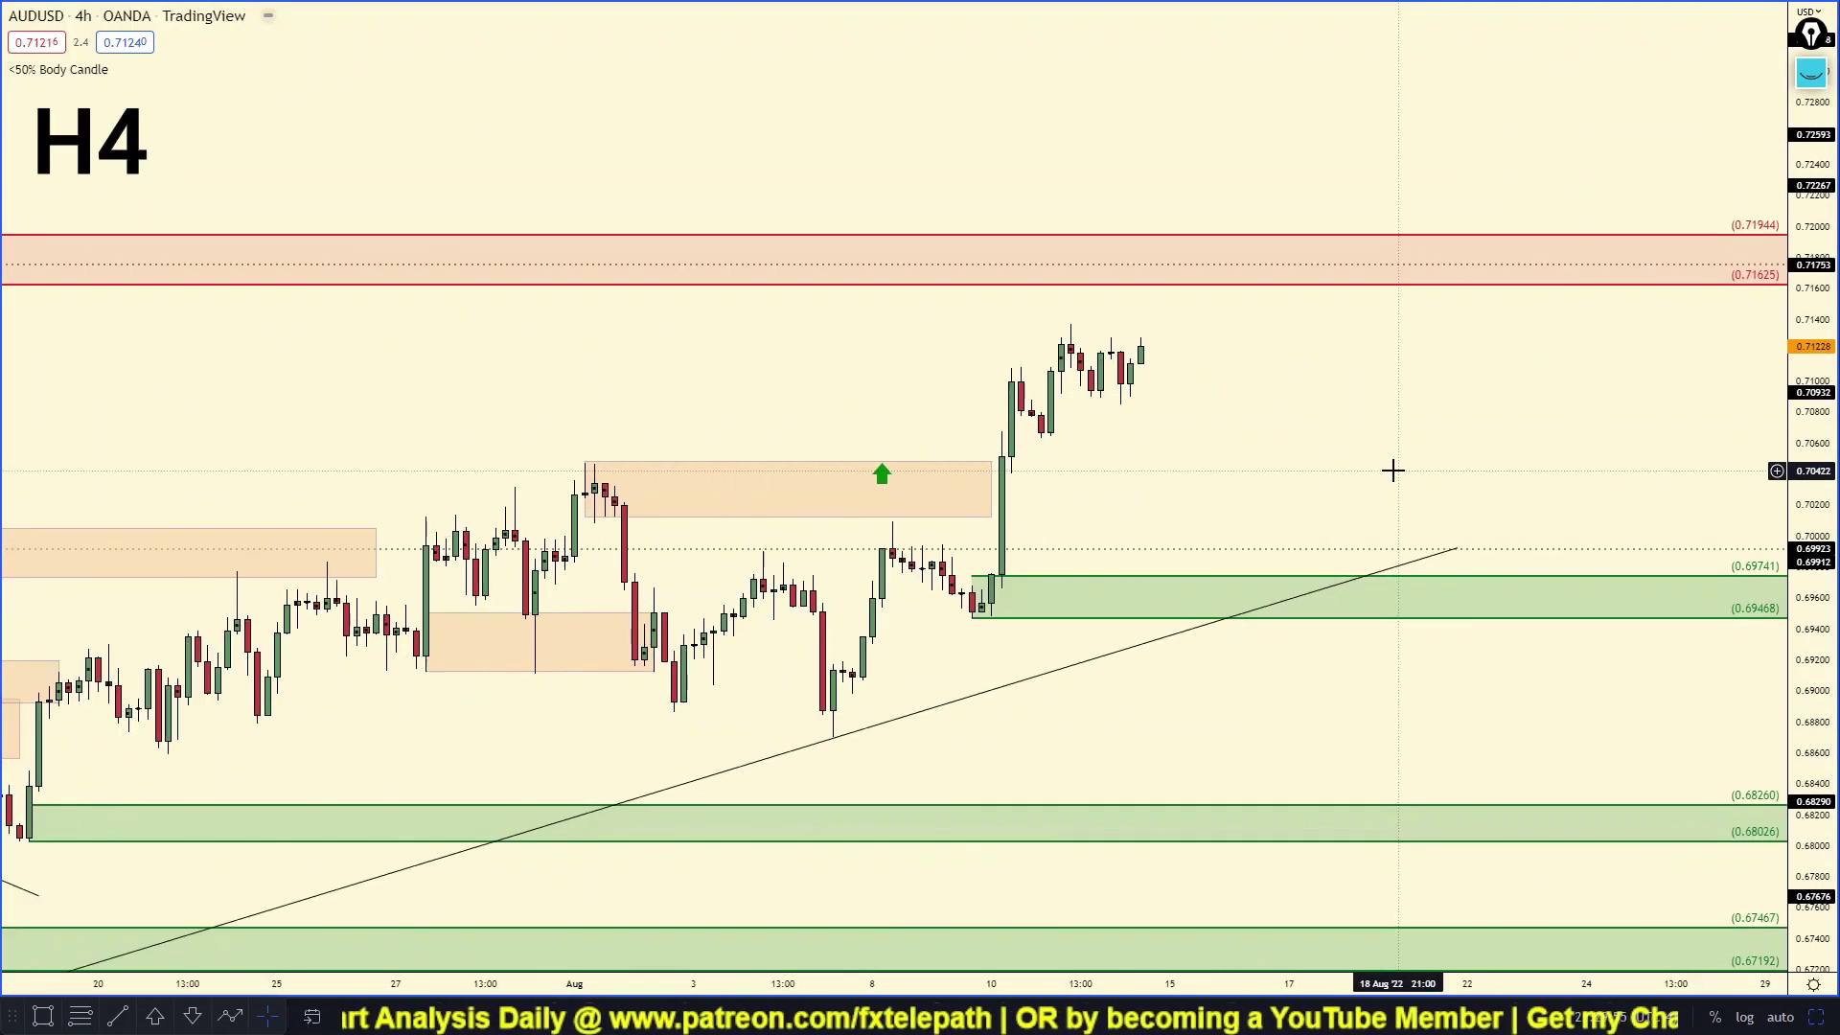
Sketch a curved rise from the August lows and a breakout path through the 0.71625–0.71944 supply zone, and clear both sketches.
{"action": "left_click", "coordinate": [1818, 86]}
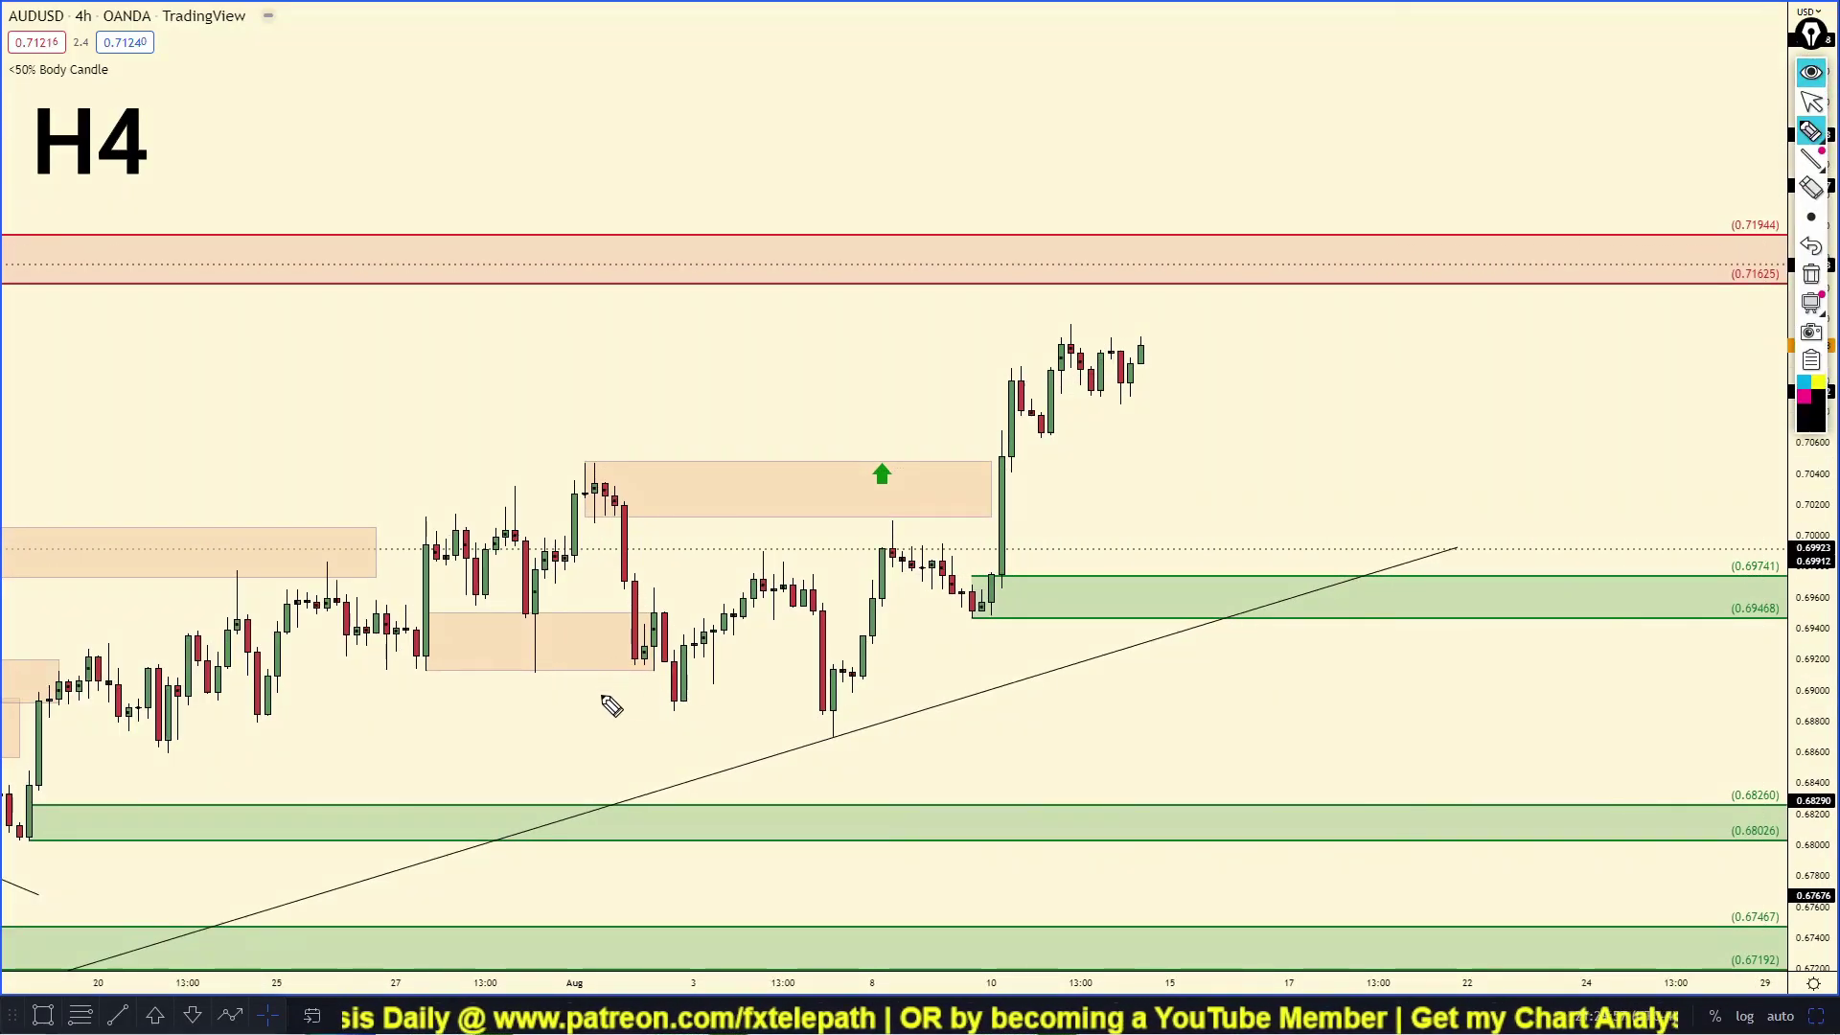
{"action": "mouse_move", "coordinate": [819, 788]}
{"action": "left_mouse_down"}
{"action": "mouse_move", "coordinate": [1079, 500]}
{"action": "mouse_move", "coordinate": [1201, 452]}
{"action": "left_mouse_up"}
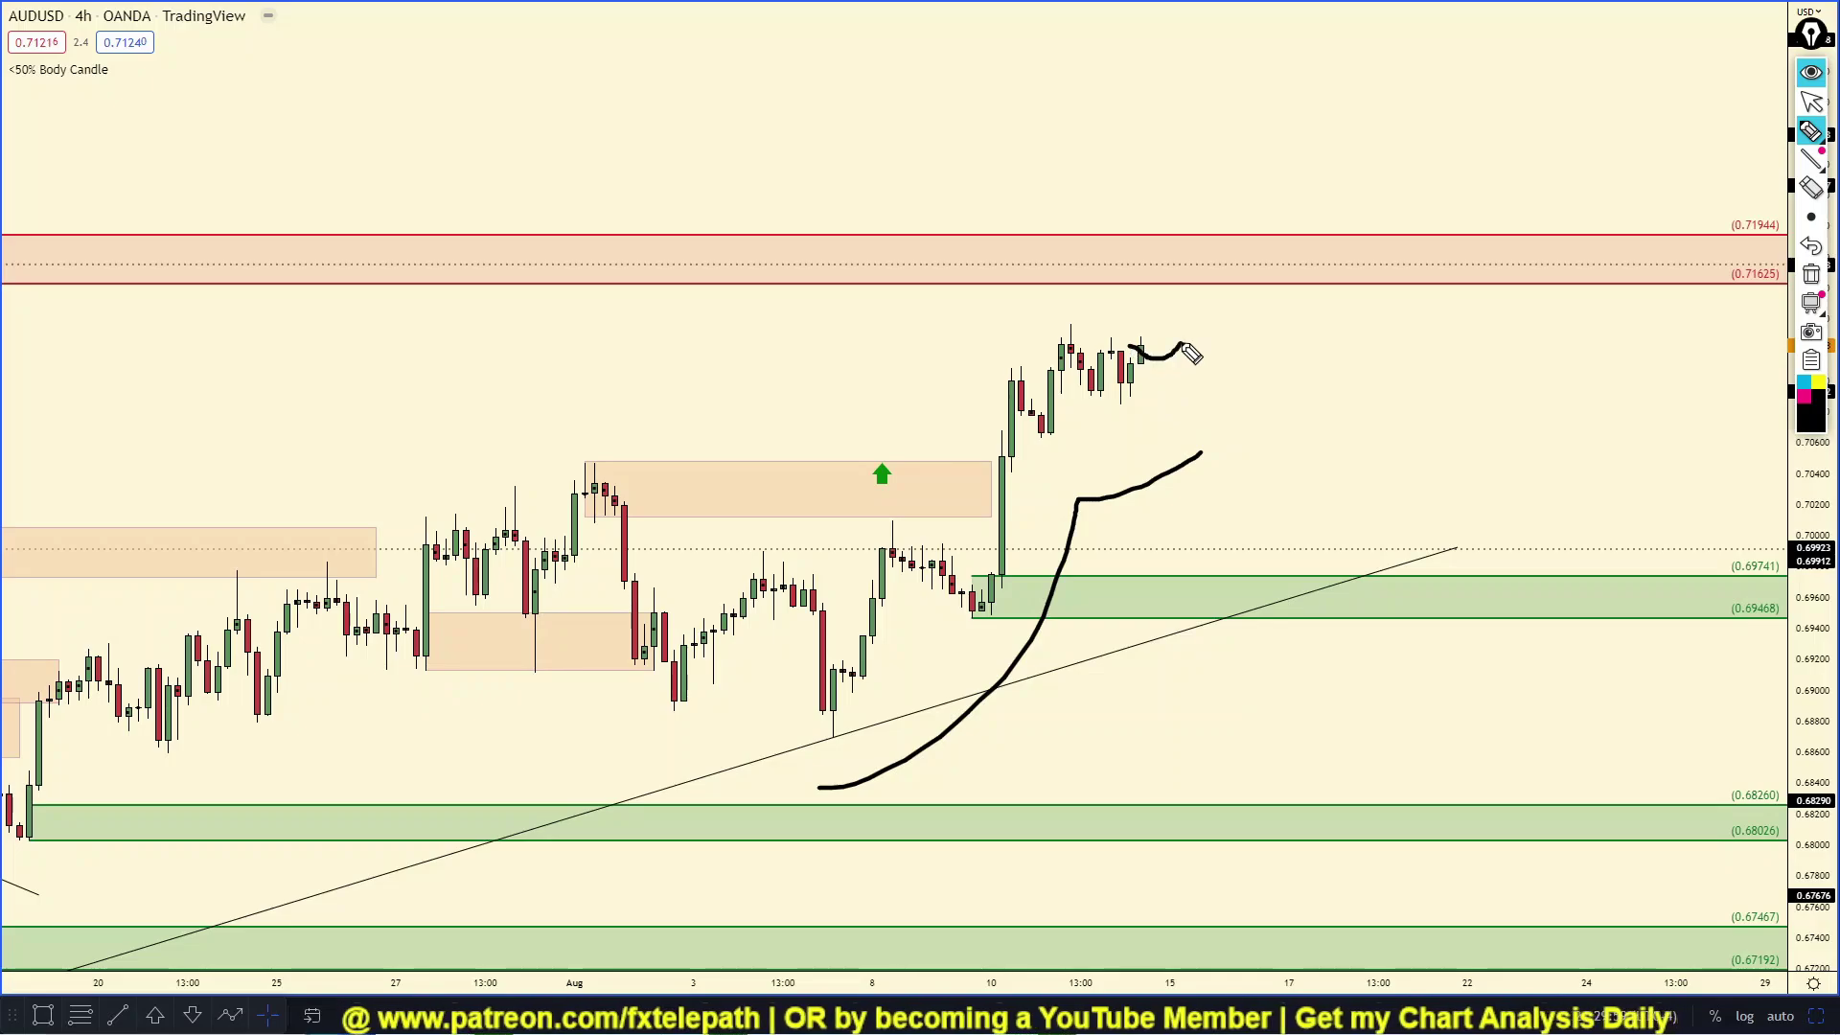
{"action": "left_click_drag", "start_coordinate": [1205, 362], "coordinate": [1291, 218]}
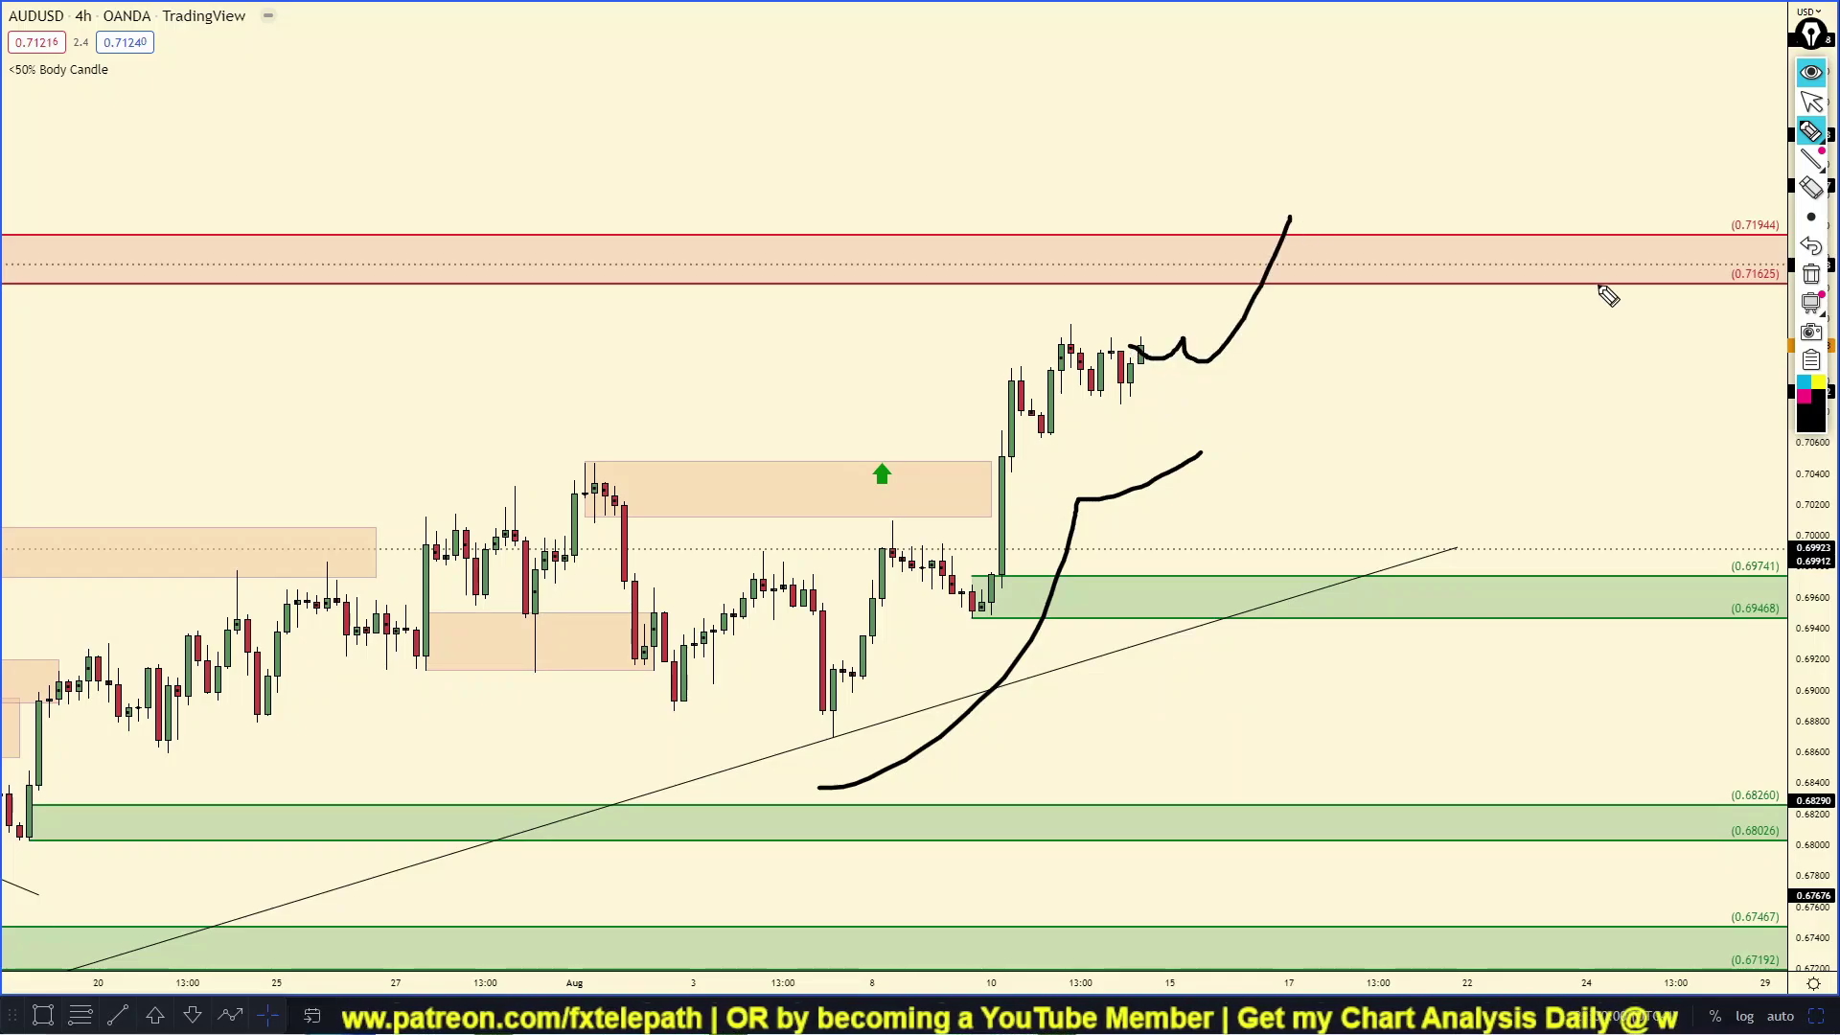
{"action": "left_click", "coordinate": [1818, 275]}
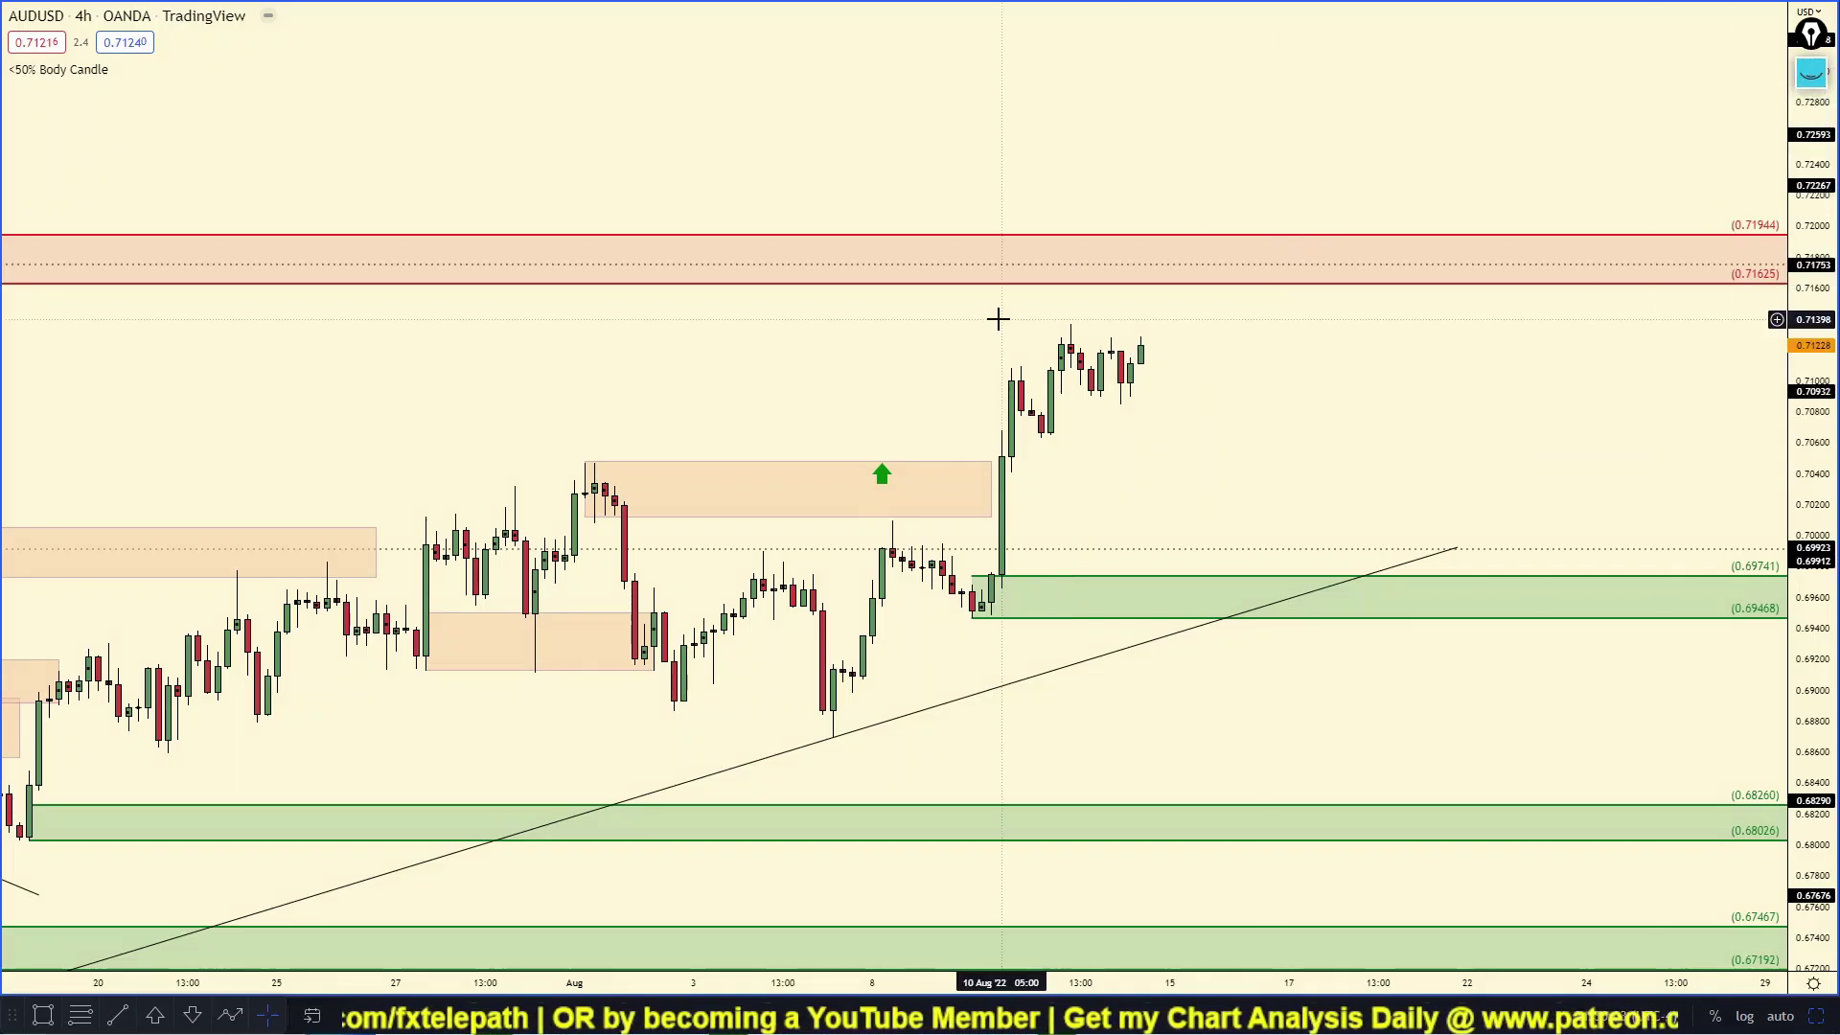
Sketch a stepped decline through the 0.69741–0.69468 demand zone, cross that zone out at its origin, and trace the rising trendline.
{"action": "left_click", "coordinate": [1811, 75]}
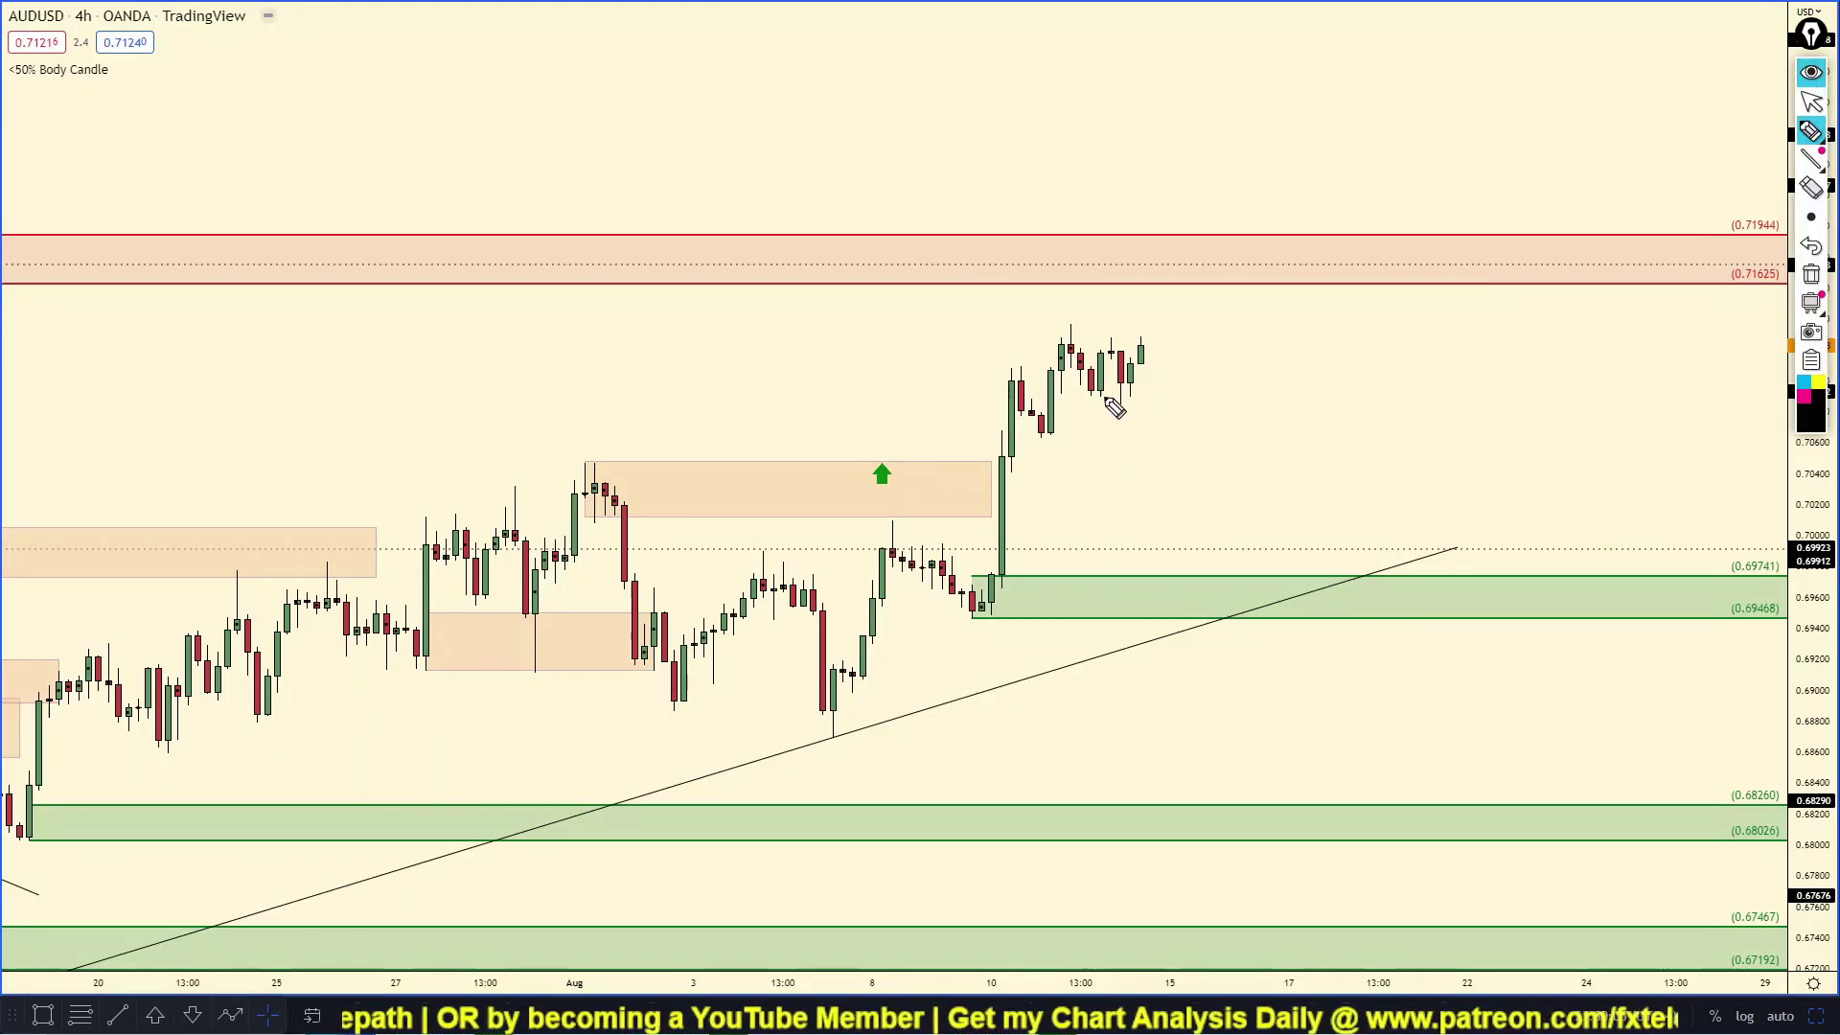
{"action": "mouse_move", "coordinate": [1141, 360]}
{"action": "left_mouse_down"}
{"action": "mouse_move", "coordinate": [1256, 494]}
{"action": "mouse_move", "coordinate": [1326, 472]}
{"action": "mouse_move", "coordinate": [1375, 506]}
{"action": "mouse_move", "coordinate": [1376, 662]}
{"action": "left_mouse_up"}
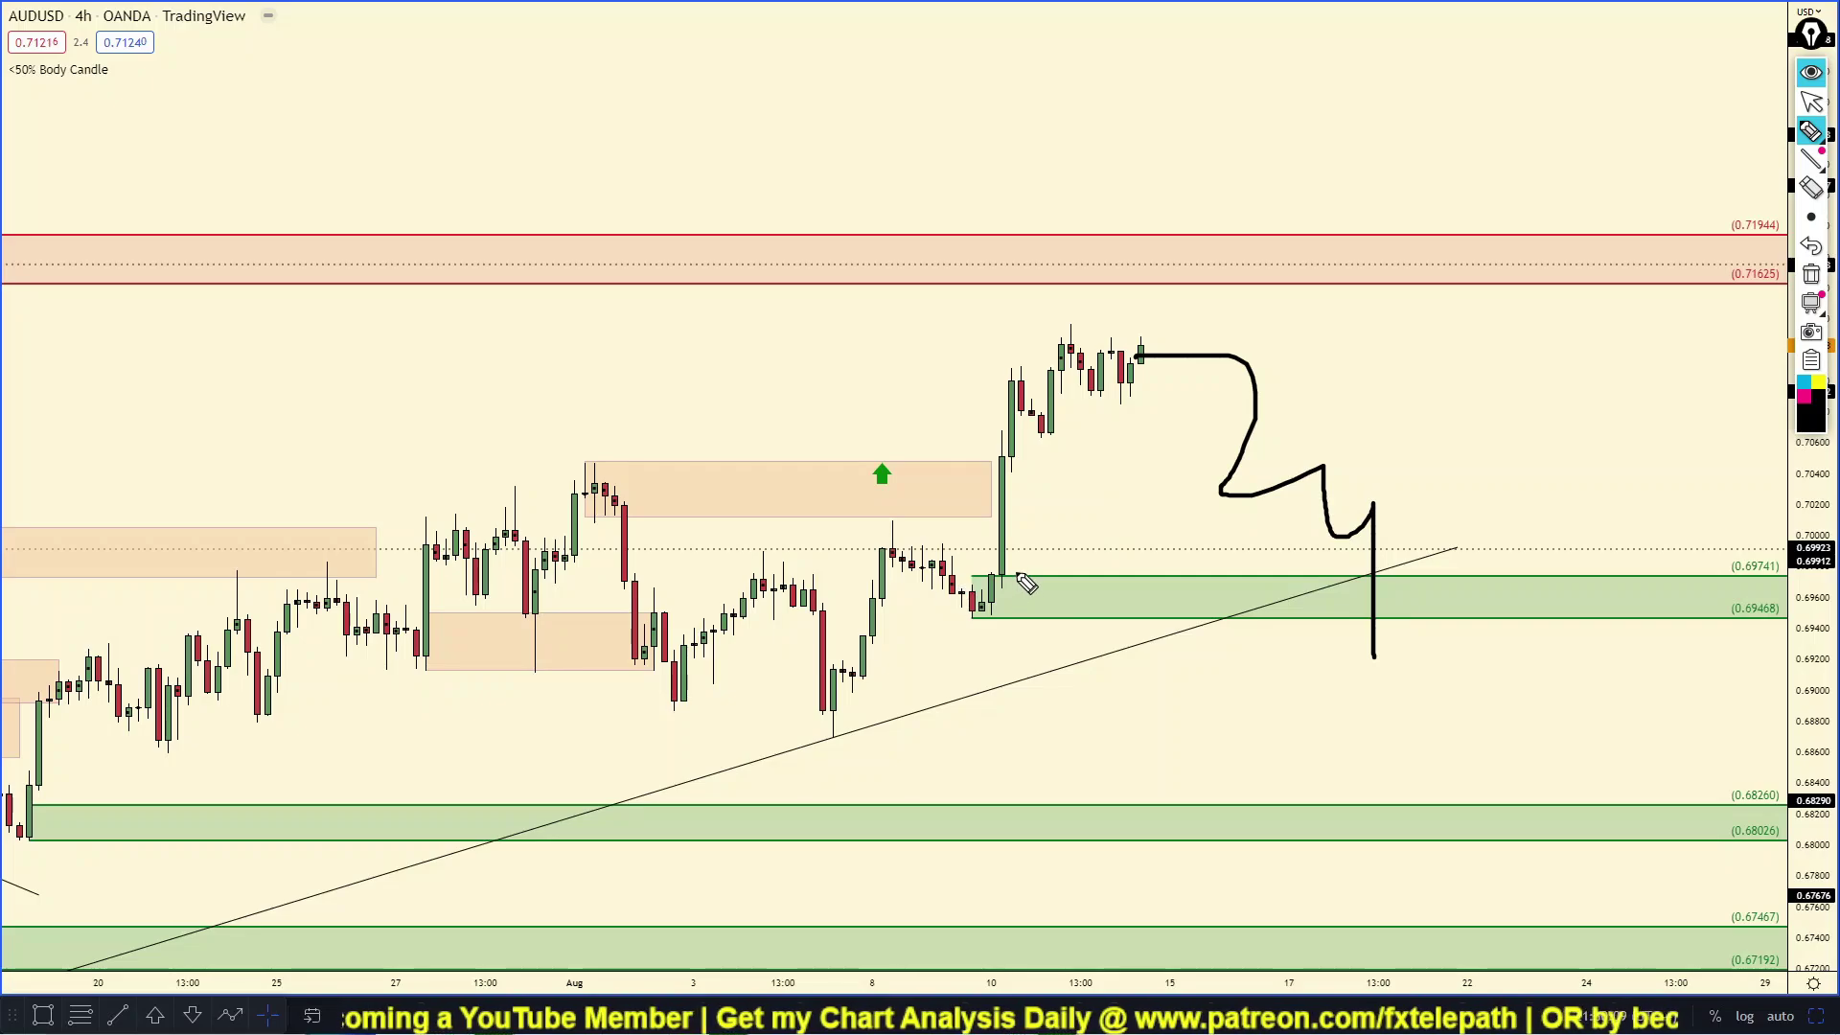
{"action": "left_click_drag", "start_coordinate": [1031, 587], "coordinate": [1054, 606]}
{"action": "left_click_drag", "start_coordinate": [1060, 563], "coordinate": [1005, 600]}
{"action": "left_click_drag", "start_coordinate": [763, 760], "coordinate": [1453, 576]}
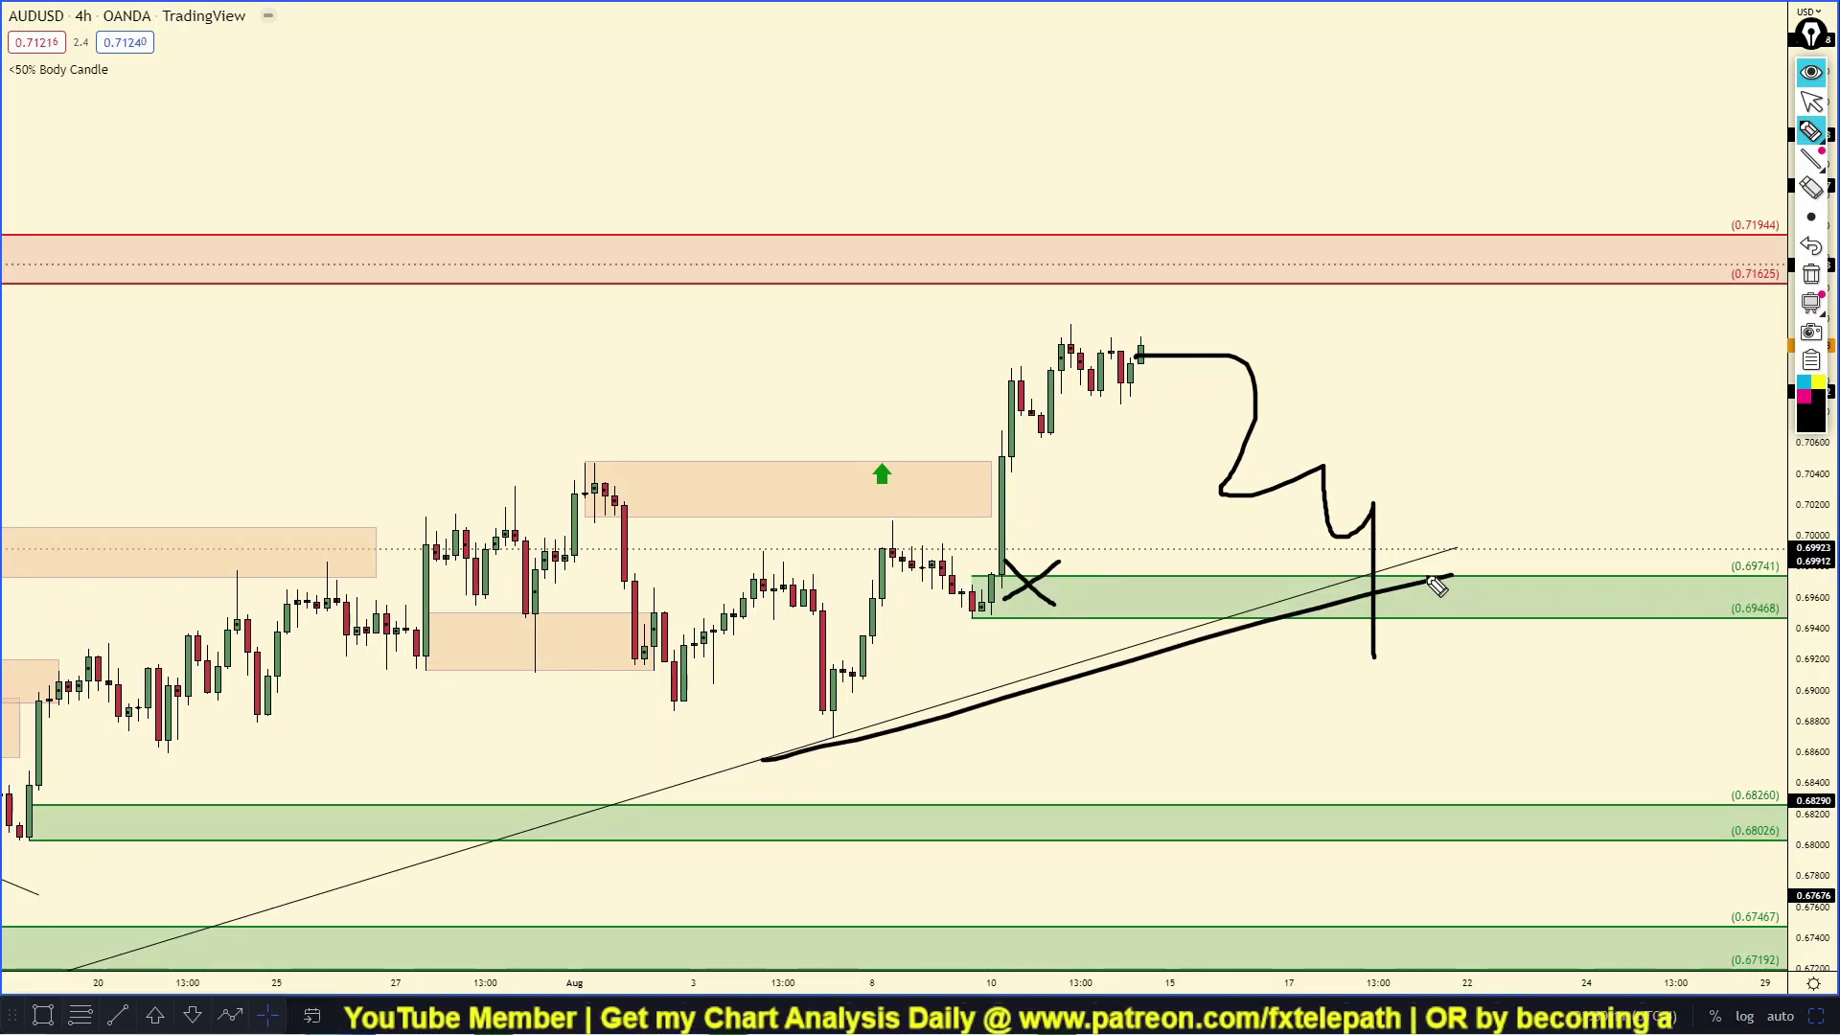
Mark a potential supply zone with two horizontal strokes at the last sketched bounce, draw a path from the trendline break, and clear all sketches.
{"action": "left_click_drag", "start_coordinate": [1361, 502], "coordinate": [1599, 500]}
{"action": "left_click_drag", "start_coordinate": [1380, 539], "coordinate": [1538, 533]}
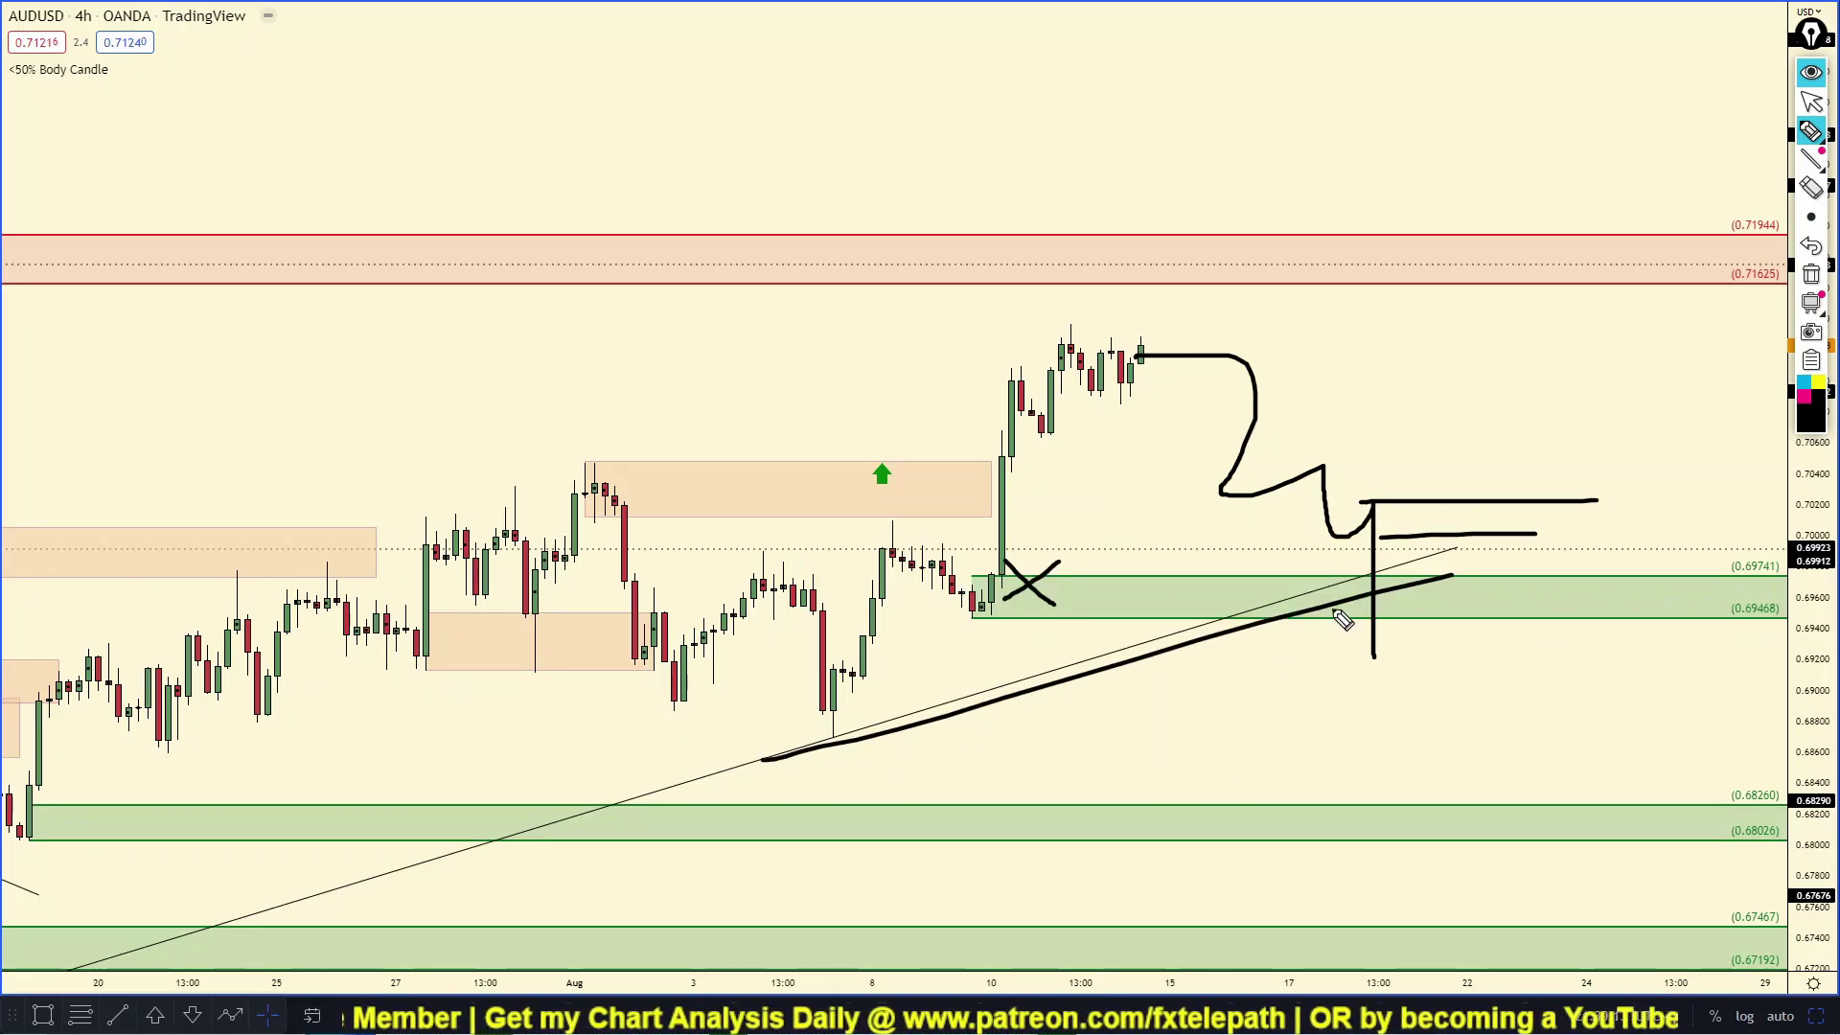
{"action": "mouse_move", "coordinate": [1373, 604]}
{"action": "left_mouse_down"}
{"action": "mouse_move", "coordinate": [1453, 620]}
{"action": "mouse_move", "coordinate": [1494, 565]}
{"action": "mouse_move", "coordinate": [1545, 698]}
{"action": "left_mouse_up"}
{"action": "left_click", "coordinate": [1811, 274]}
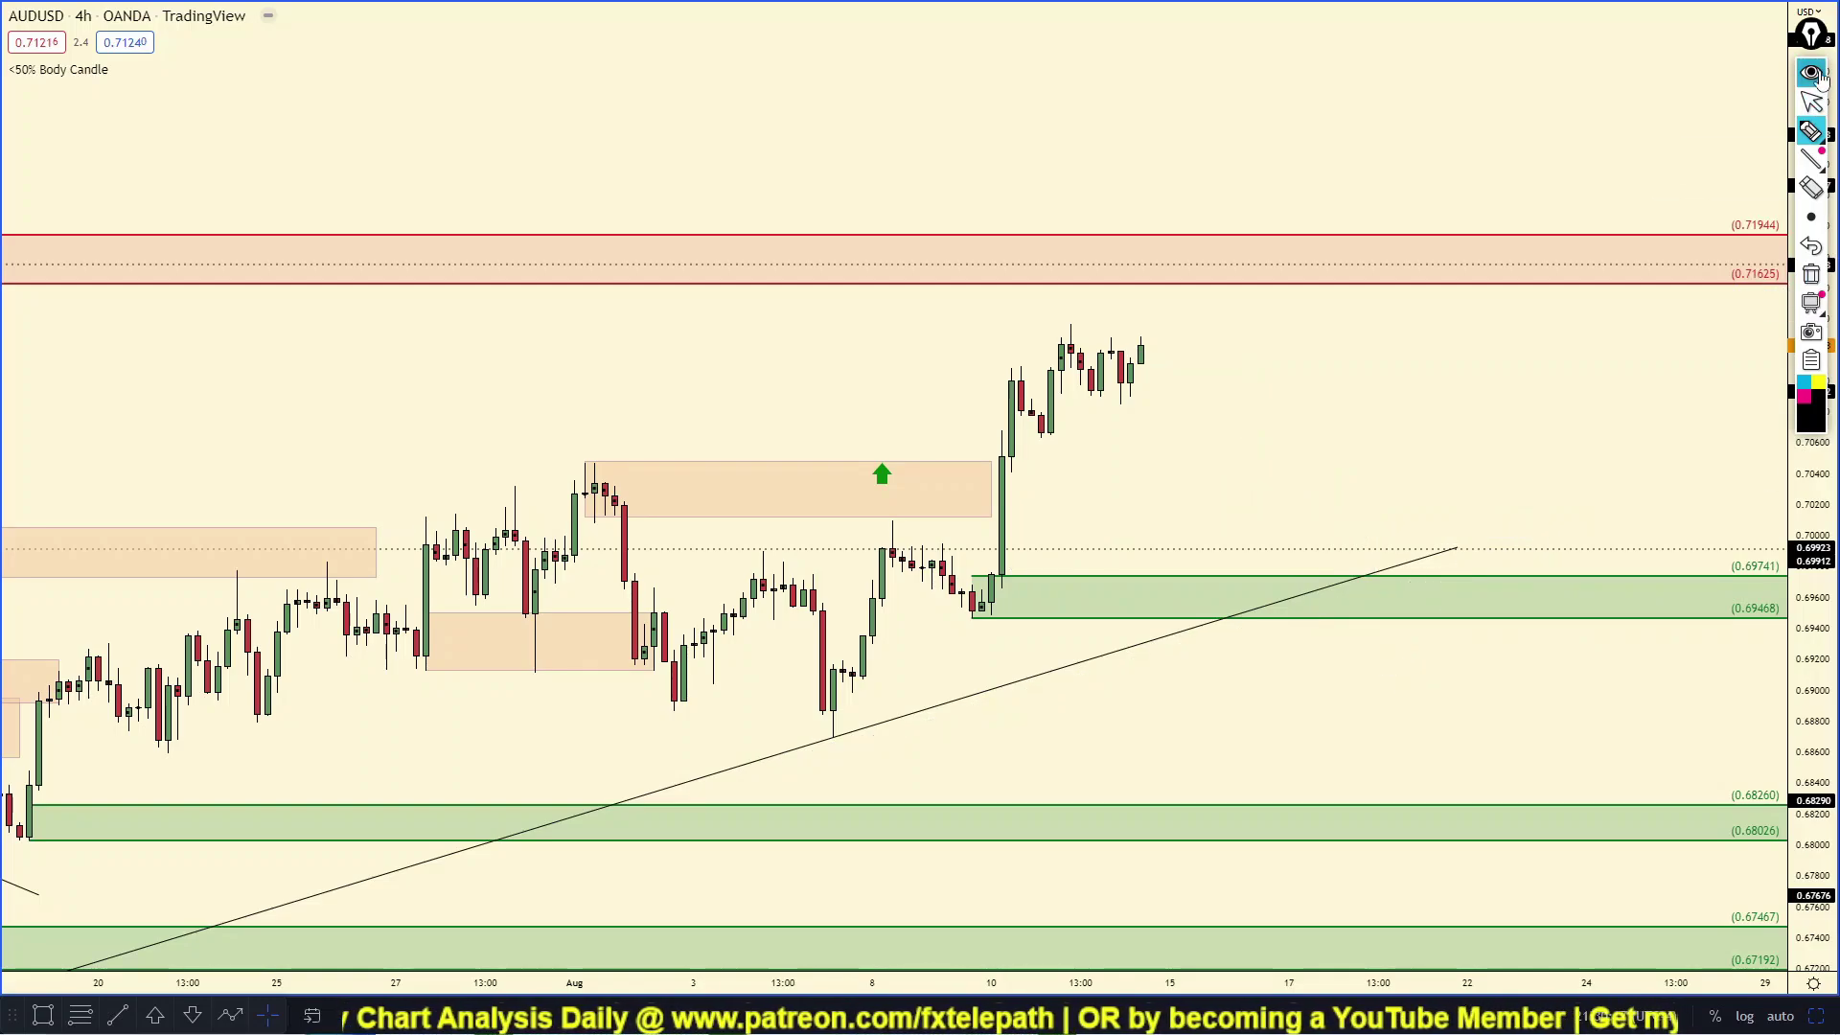
Review the AUDUSD 4h chart over a wider range of candles and zones, and restore the four-chart layout.
{"action": "left_click", "coordinate": [1819, 77]}
{"action": "scroll", "coordinate": [1338, 595], "scroll_direction": "down", "scroll_amount": 3}
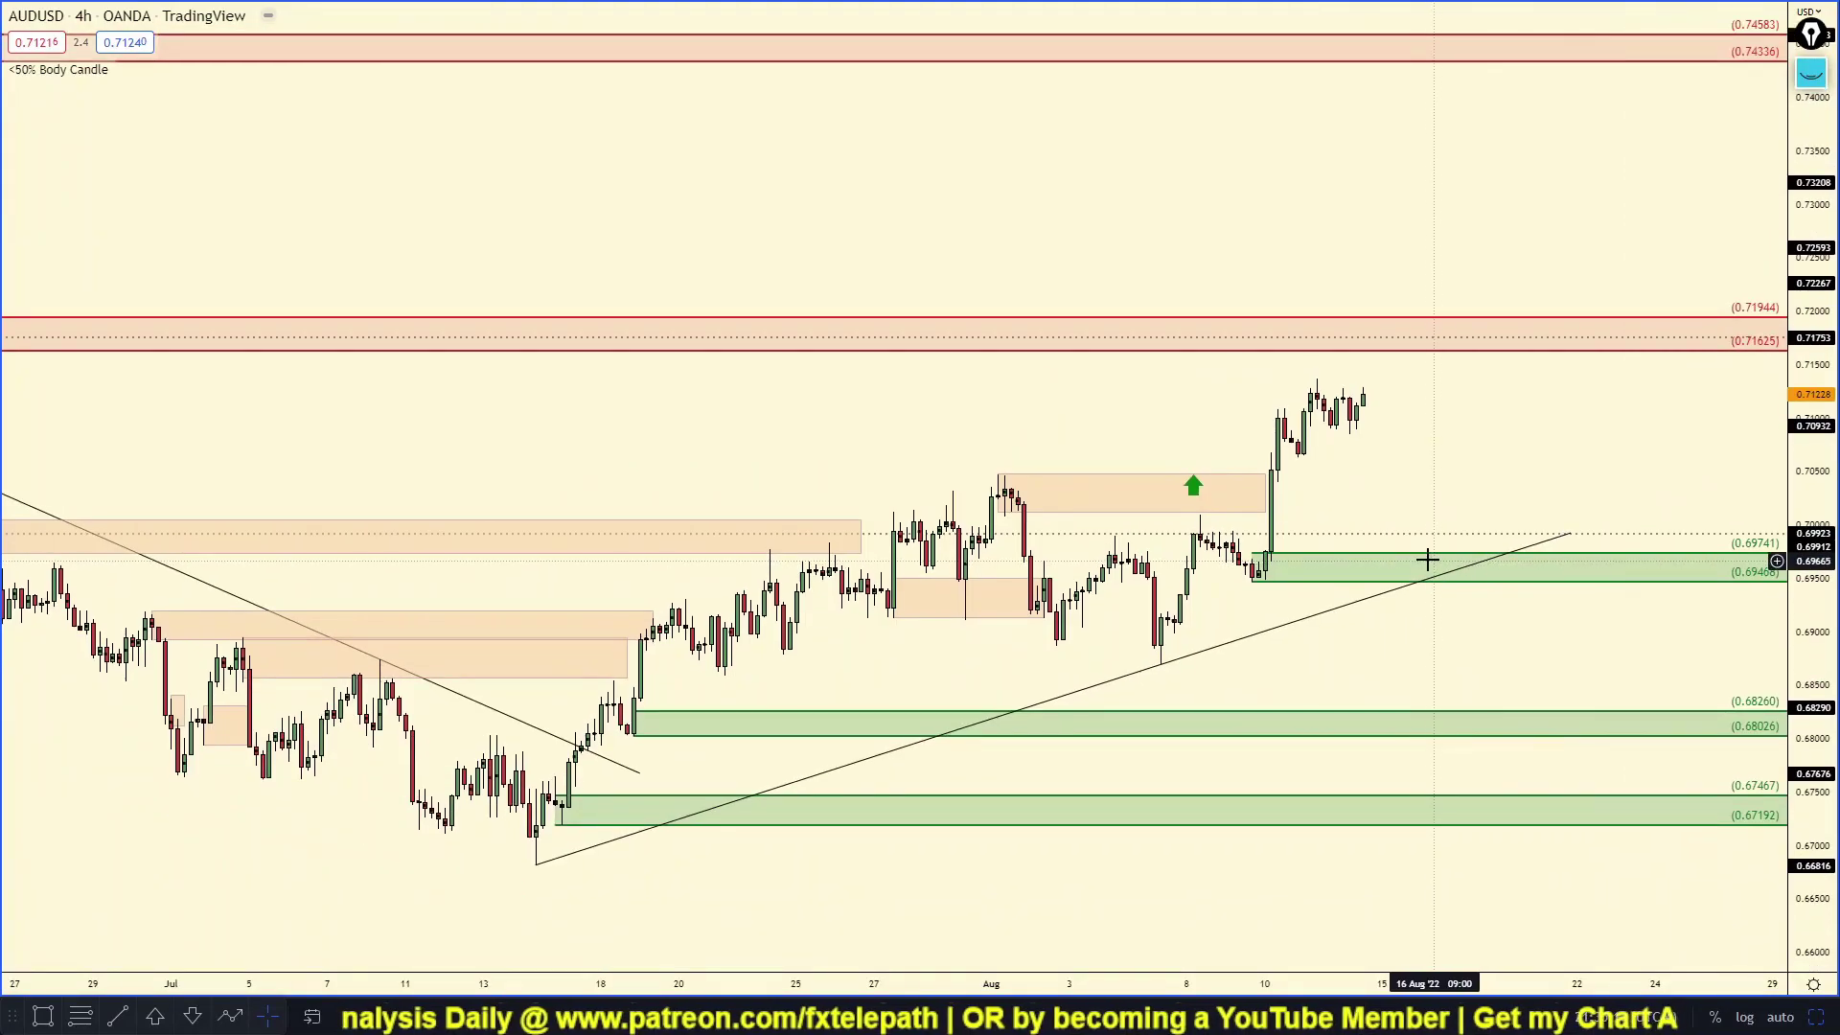
{"action": "scroll", "coordinate": [1793, 460], "scroll_direction": "up", "scroll_amount": 2}
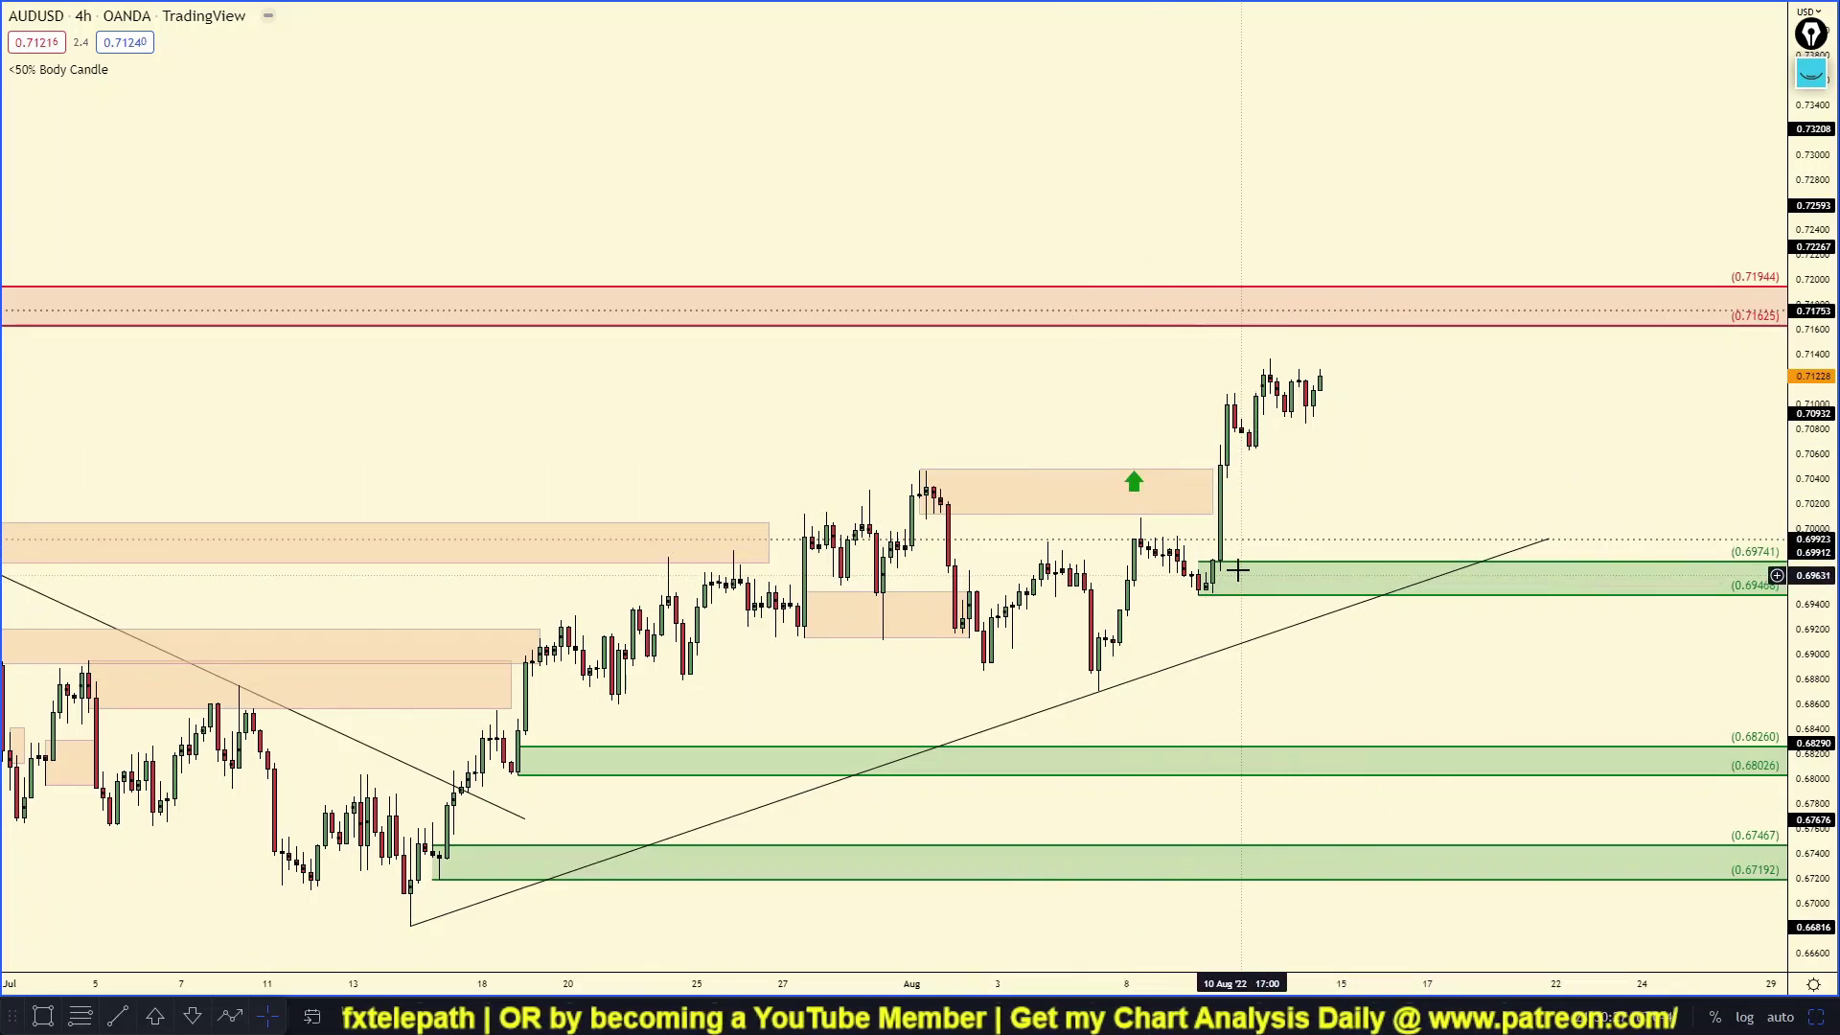
{"action": "left_click", "coordinate": [1818, 1018]}
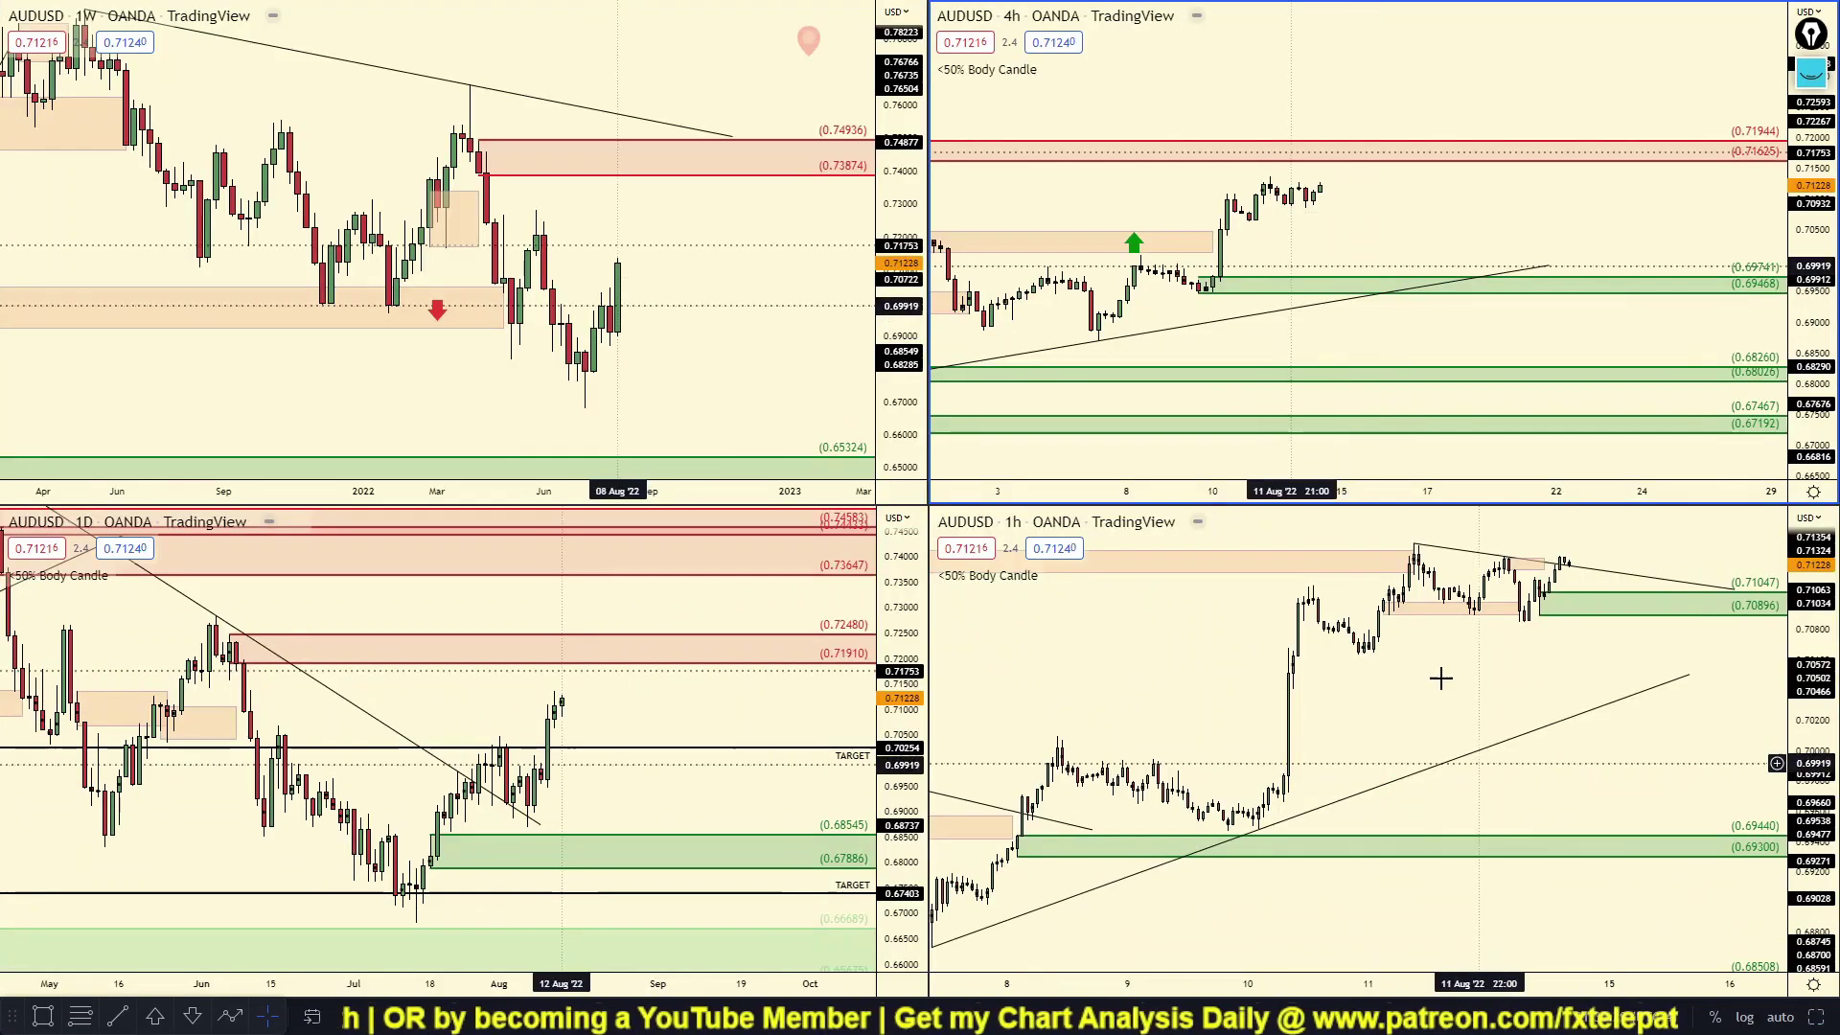
Reframe the AUDUSD 4h and 1h charts in the grid around their latest candles and nearby zones.
{"action": "scroll", "coordinate": [1698, 296], "scroll_direction": "up", "scroll_amount": 3}
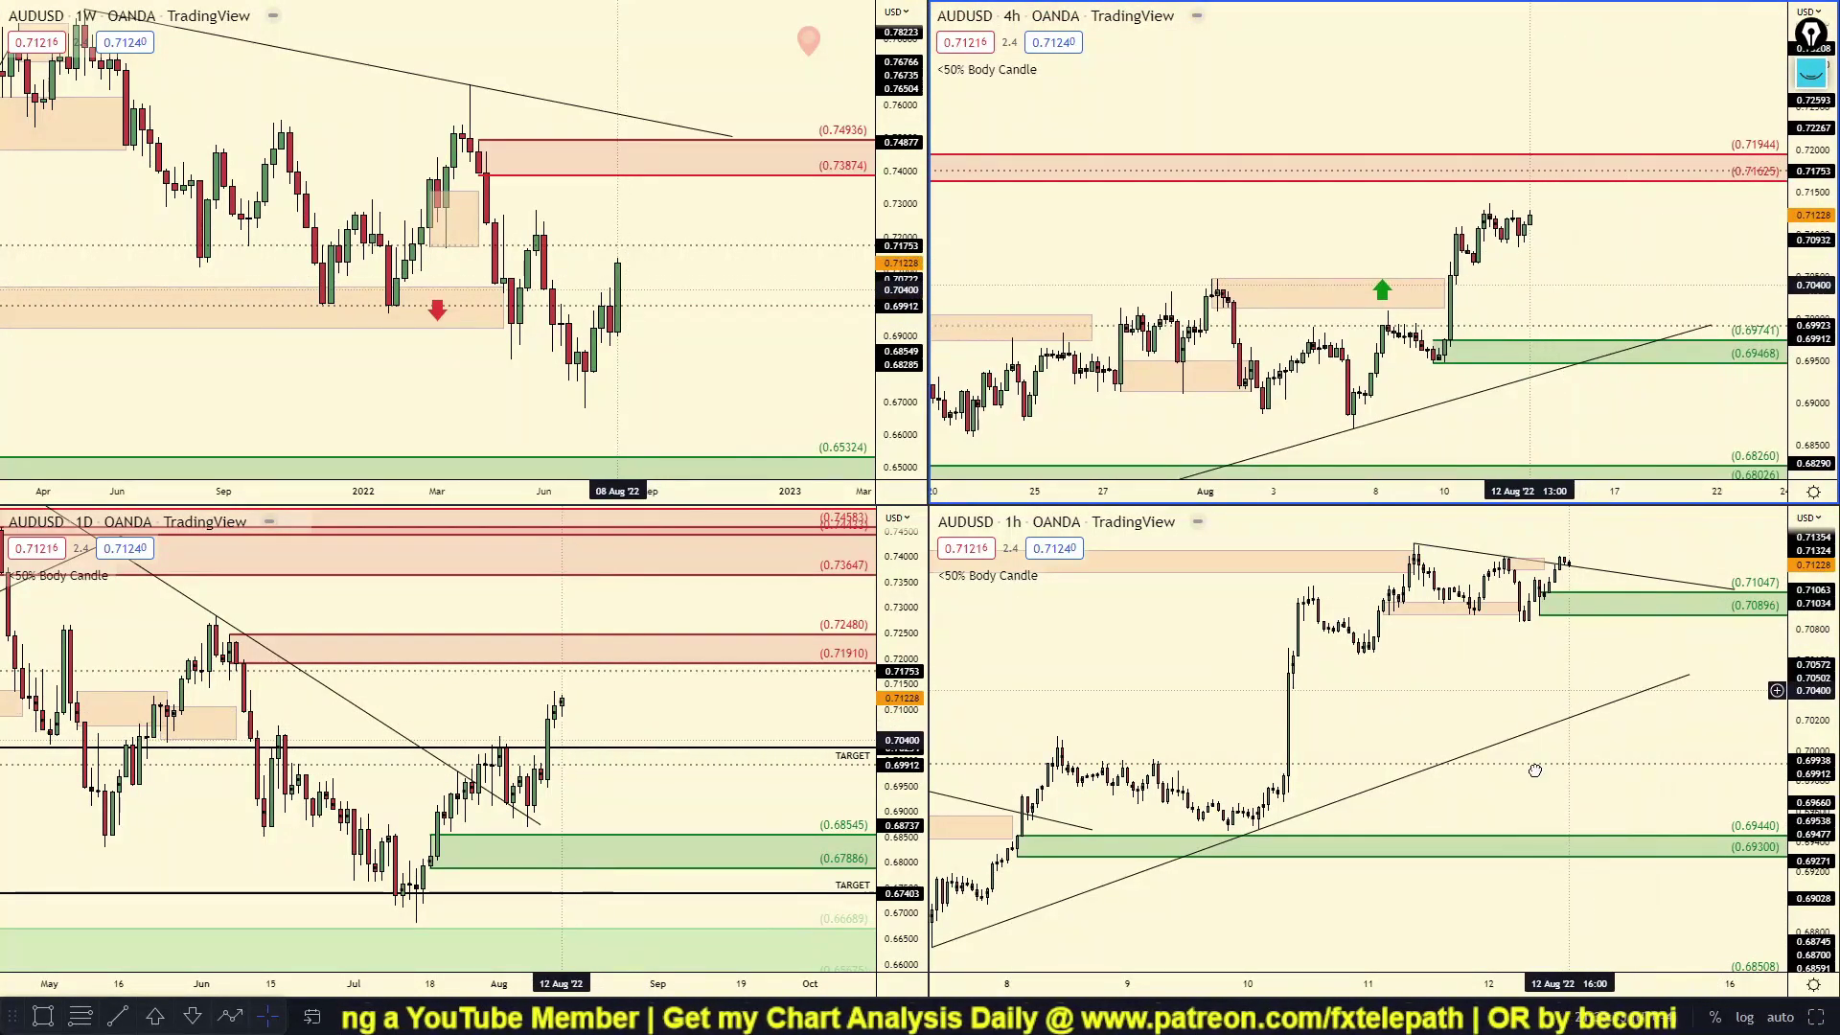
{"action": "left_click_drag", "start_coordinate": [1543, 766], "coordinate": [1493, 846]}
{"action": "left_click_drag", "start_coordinate": [1809, 887], "coordinate": [1809, 736]}
{"action": "left_click_drag", "start_coordinate": [1466, 735], "coordinate": [1430, 825]}
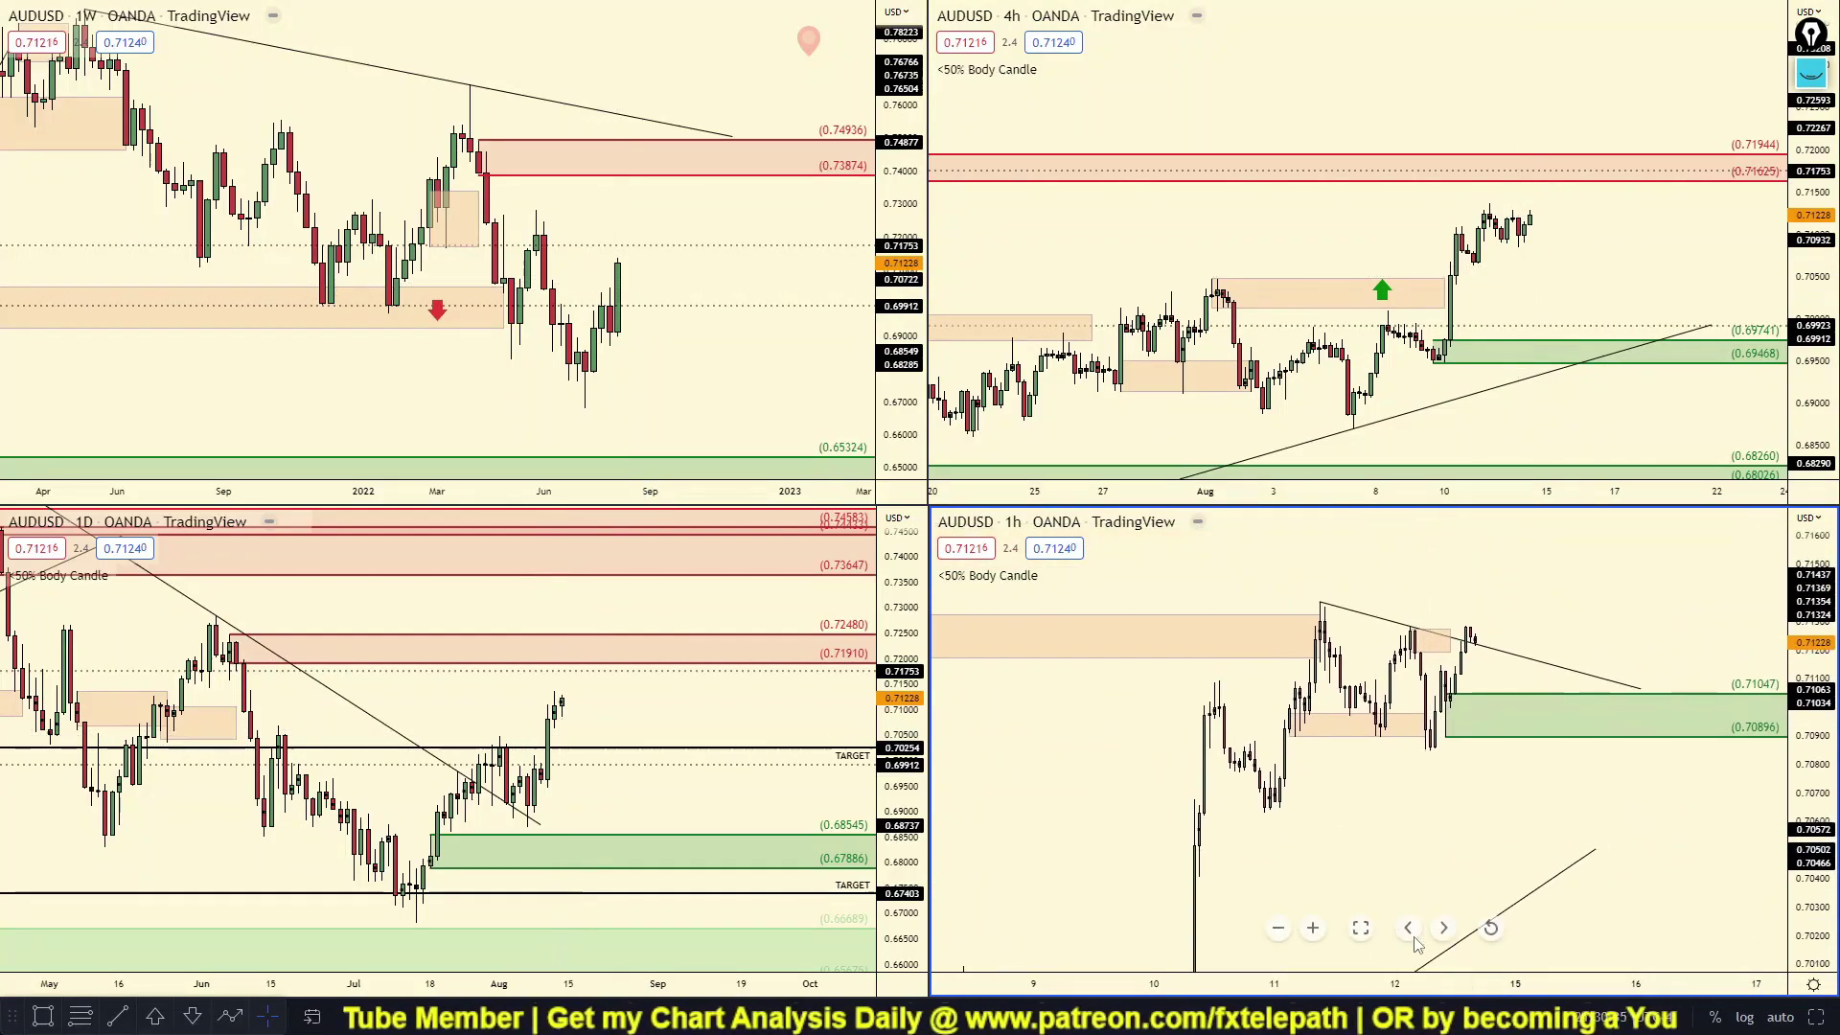
Maximize the AUDUSD 1h chart to examine the 0.71047–0.70896 demand zone and descending trendline, and restore the four-chart layout.
{"action": "left_click", "coordinate": [1360, 929]}
{"action": "left_click_drag", "start_coordinate": [1811, 255], "coordinate": [1811, 421]}
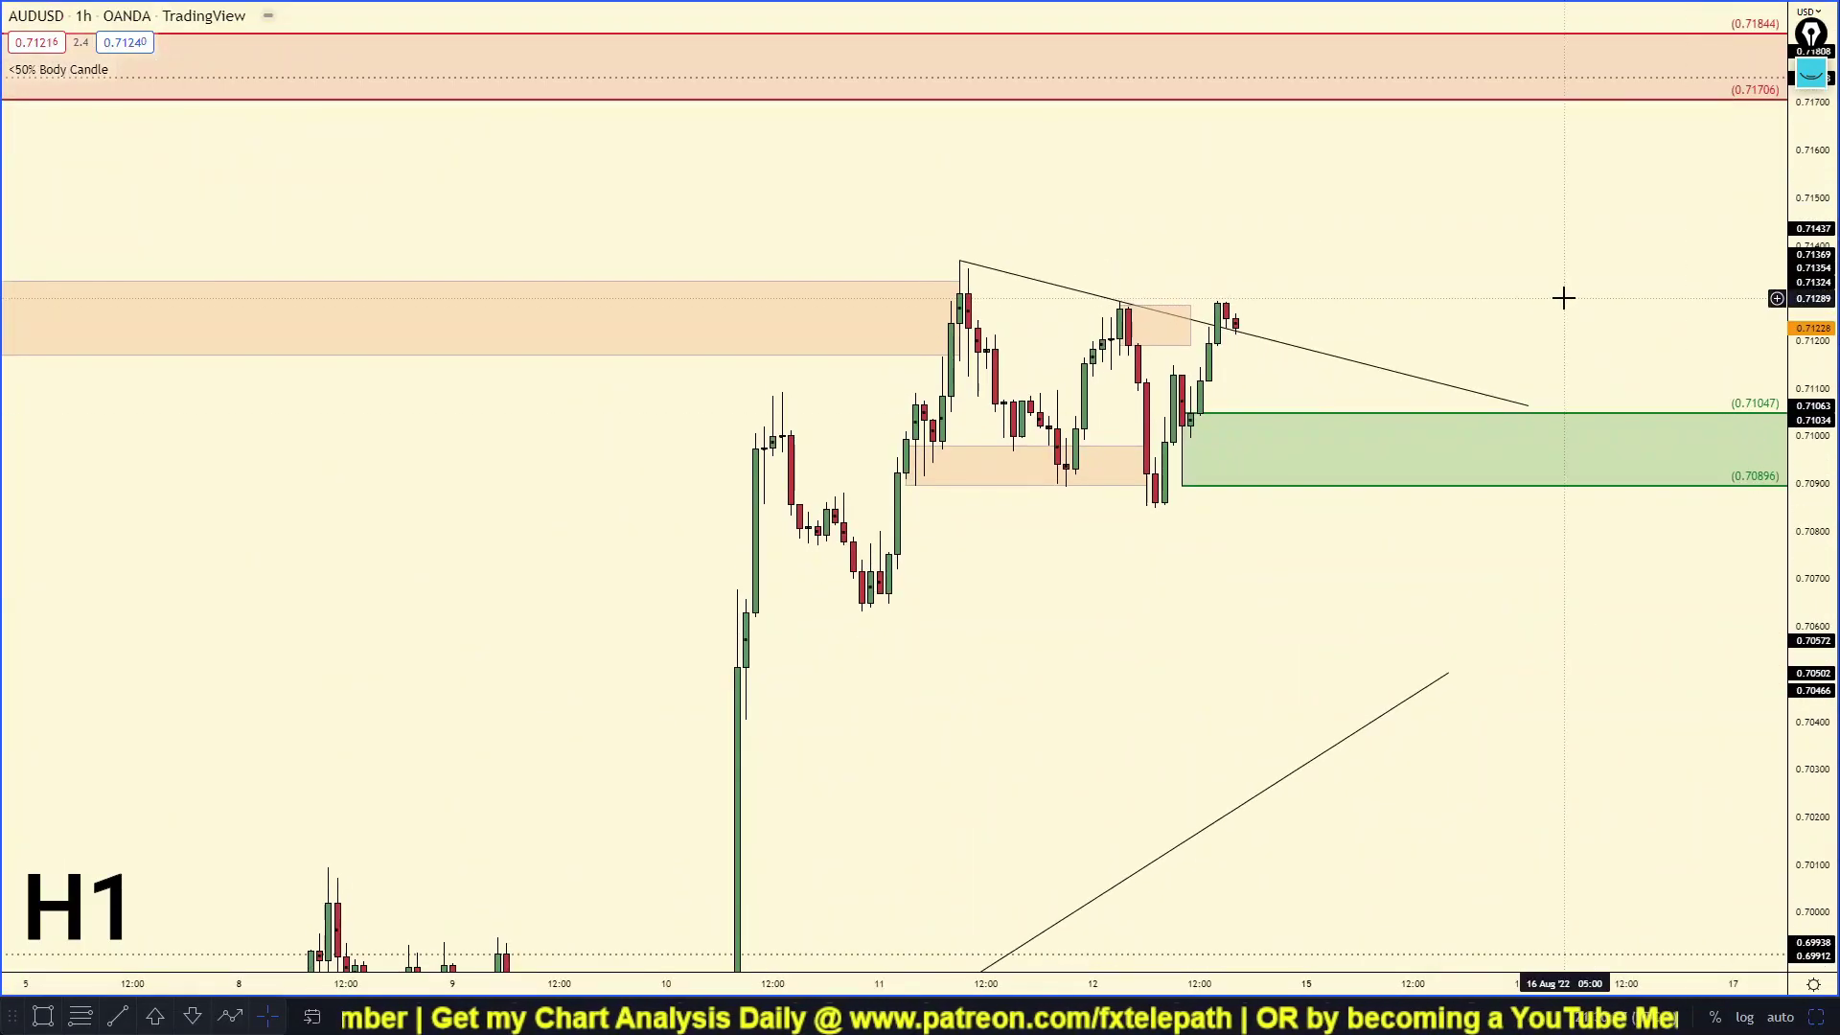
{"action": "left_click_drag", "start_coordinate": [1562, 317], "coordinate": [1533, 456]}
{"action": "scroll", "coordinate": [1543, 456], "scroll_direction": "up", "scroll_amount": 2}
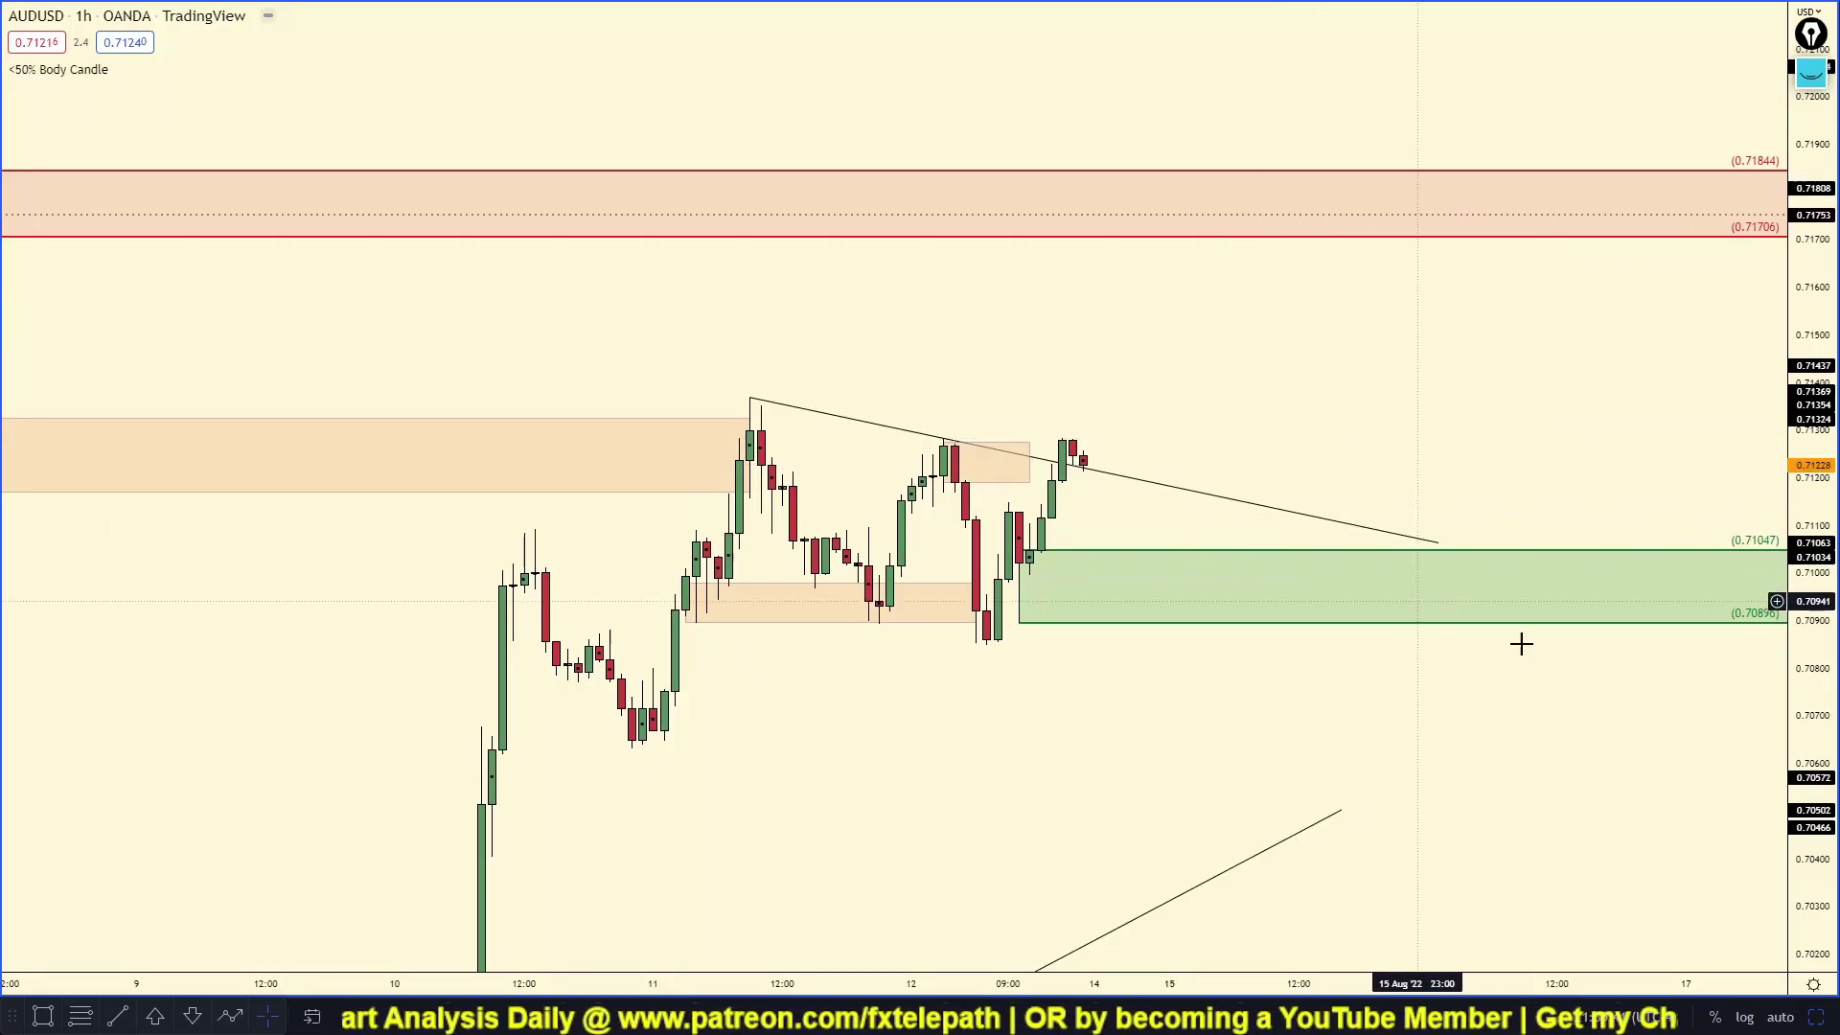
{"action": "left_click", "coordinate": [1819, 1018]}
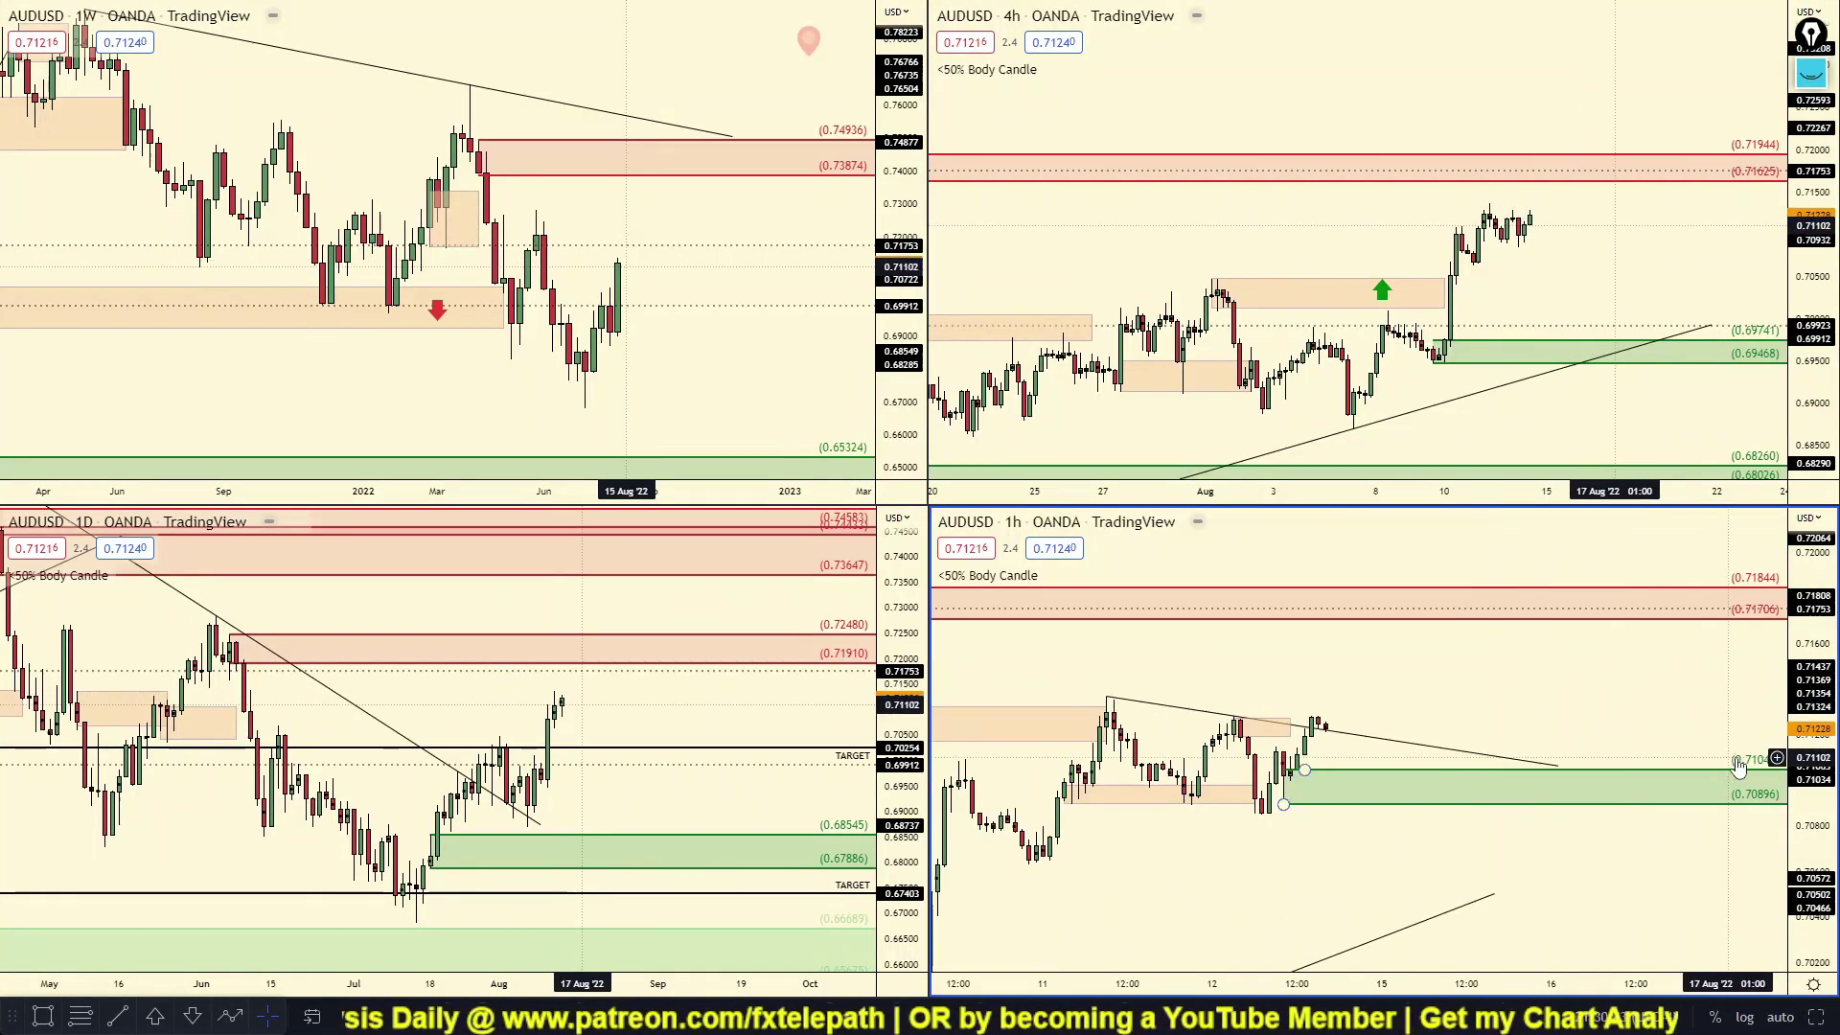
{"action": "left_click_drag", "start_coordinate": [1636, 704], "coordinate": [1693, 663]}
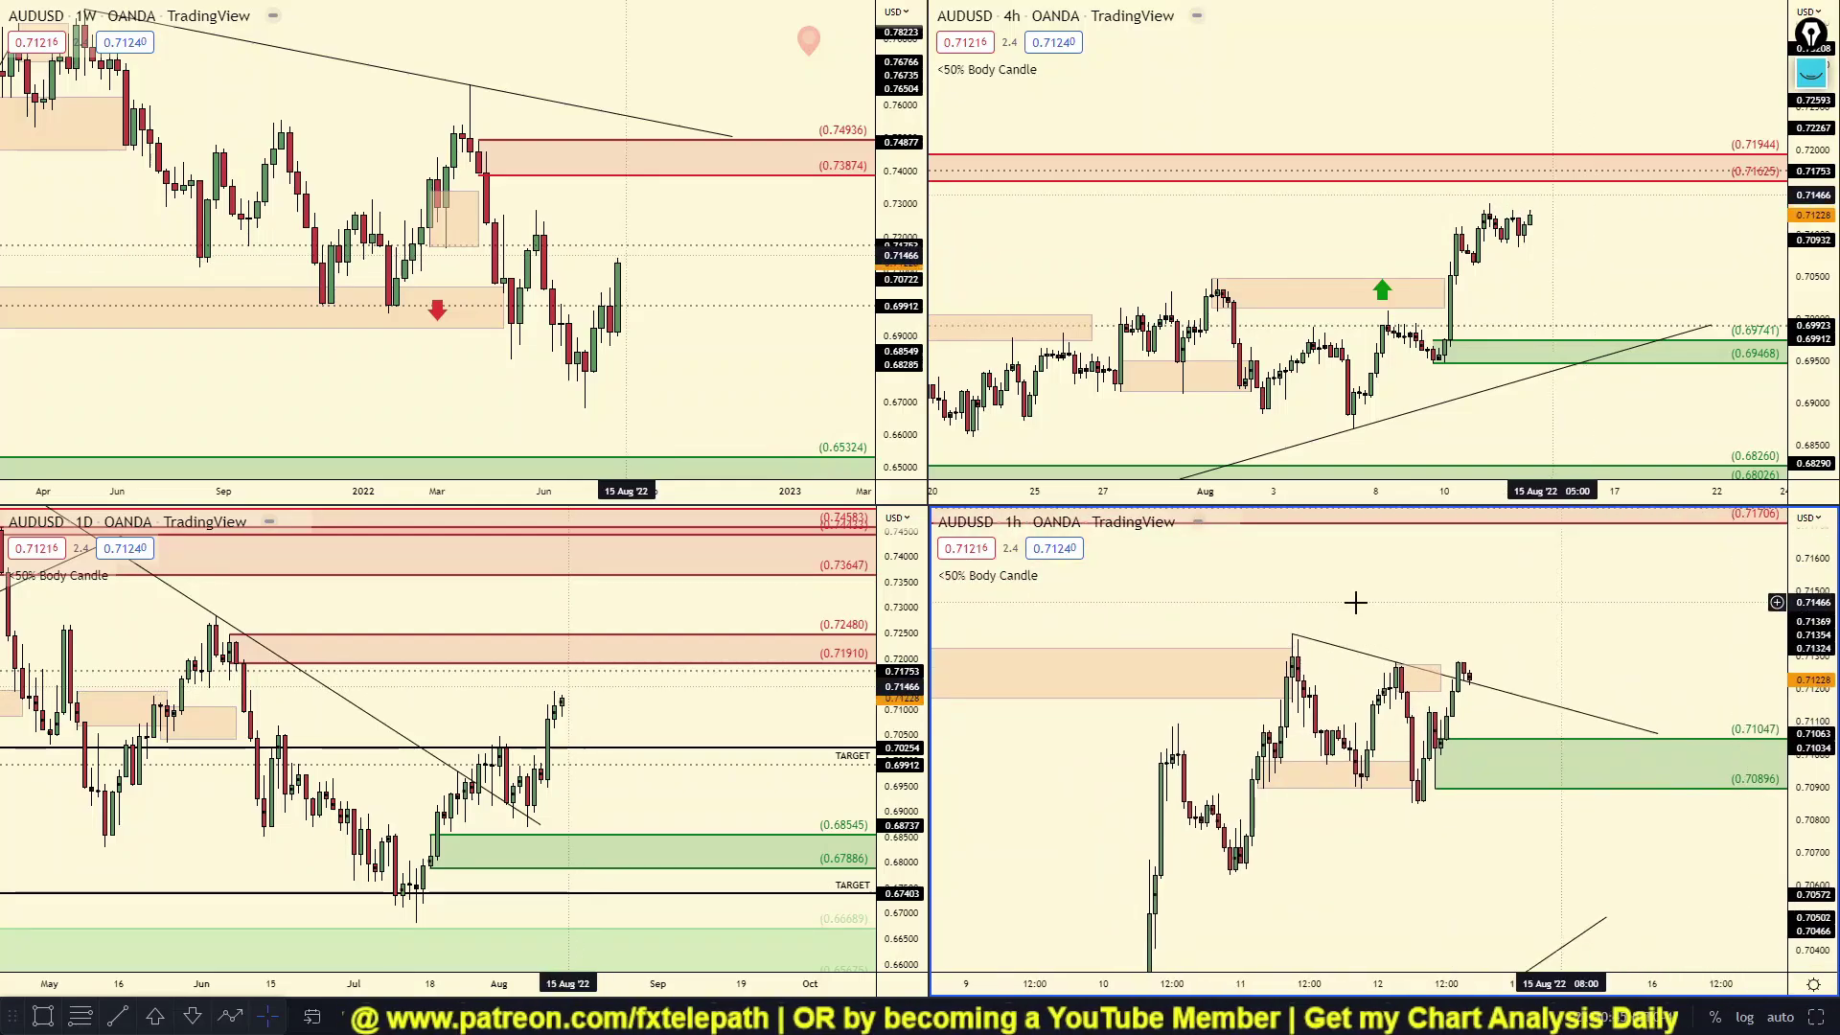
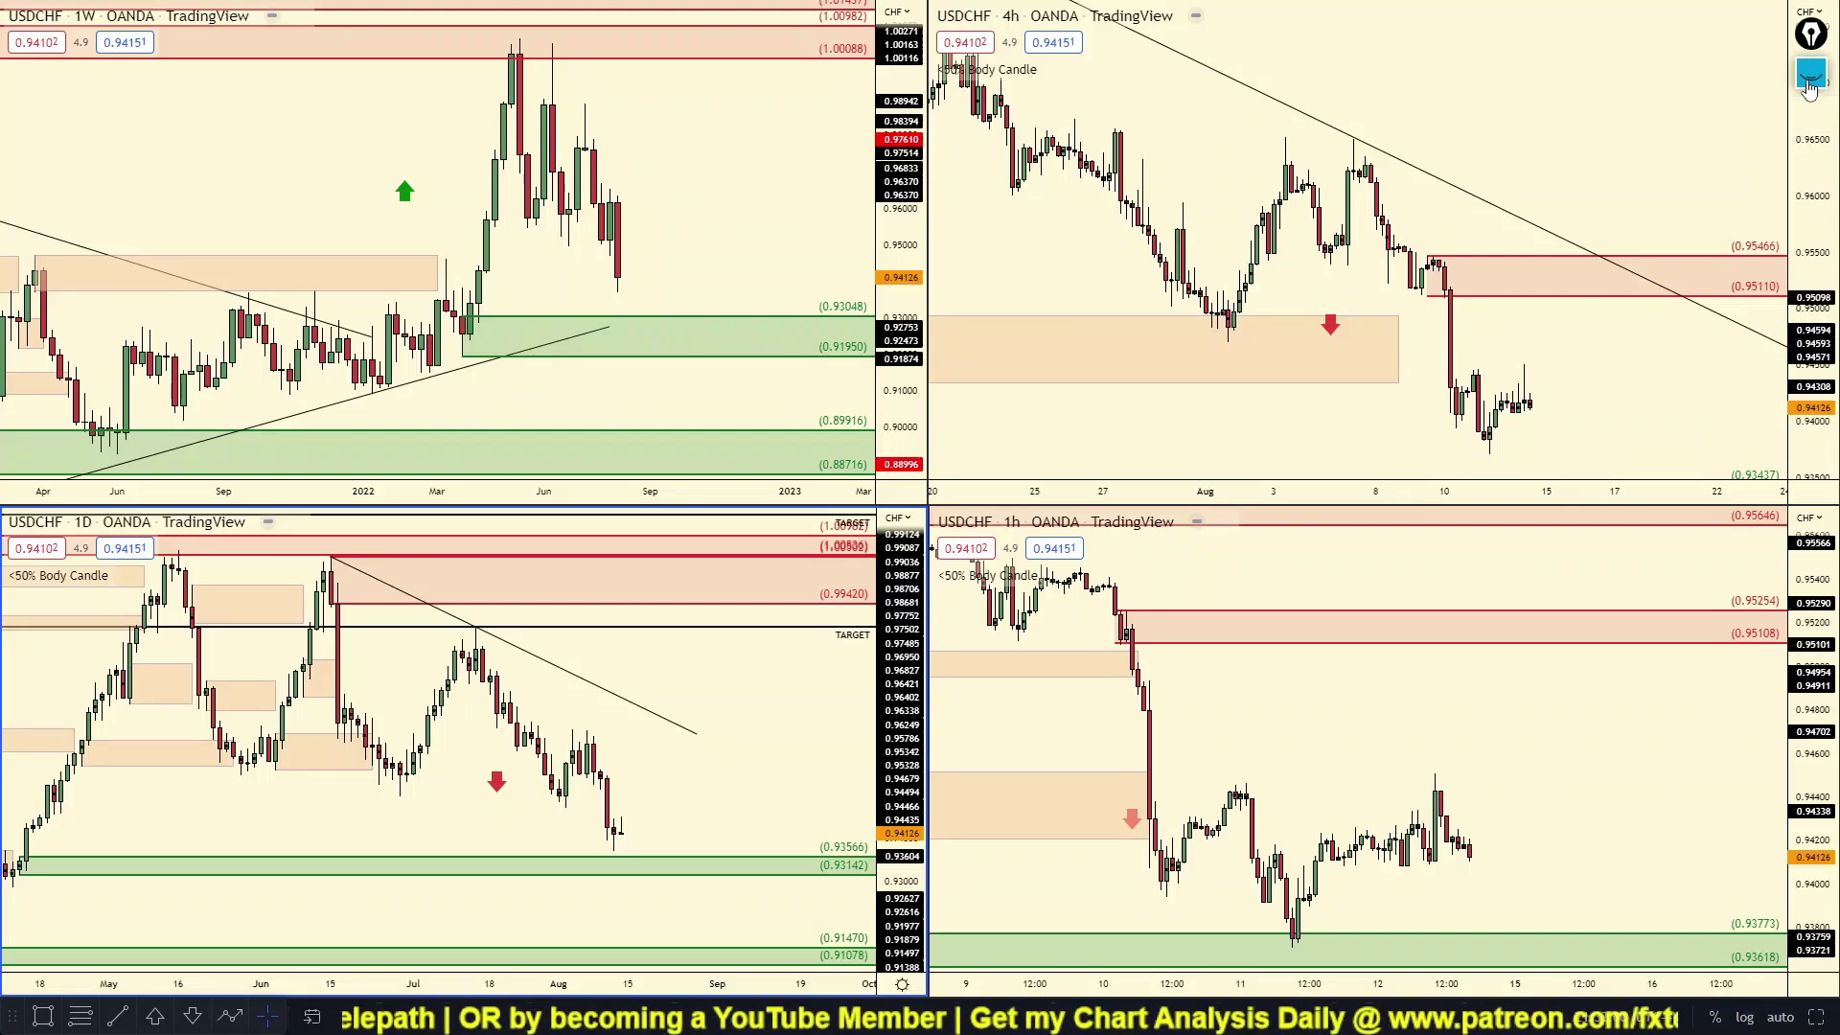
On the USDCHF weekly chart, sketch an arrow toward the 0.93048–0.91950 demand zone and a drop into it followed by a rally, and clear the sketches.
{"action": "left_click", "coordinate": [1809, 85]}
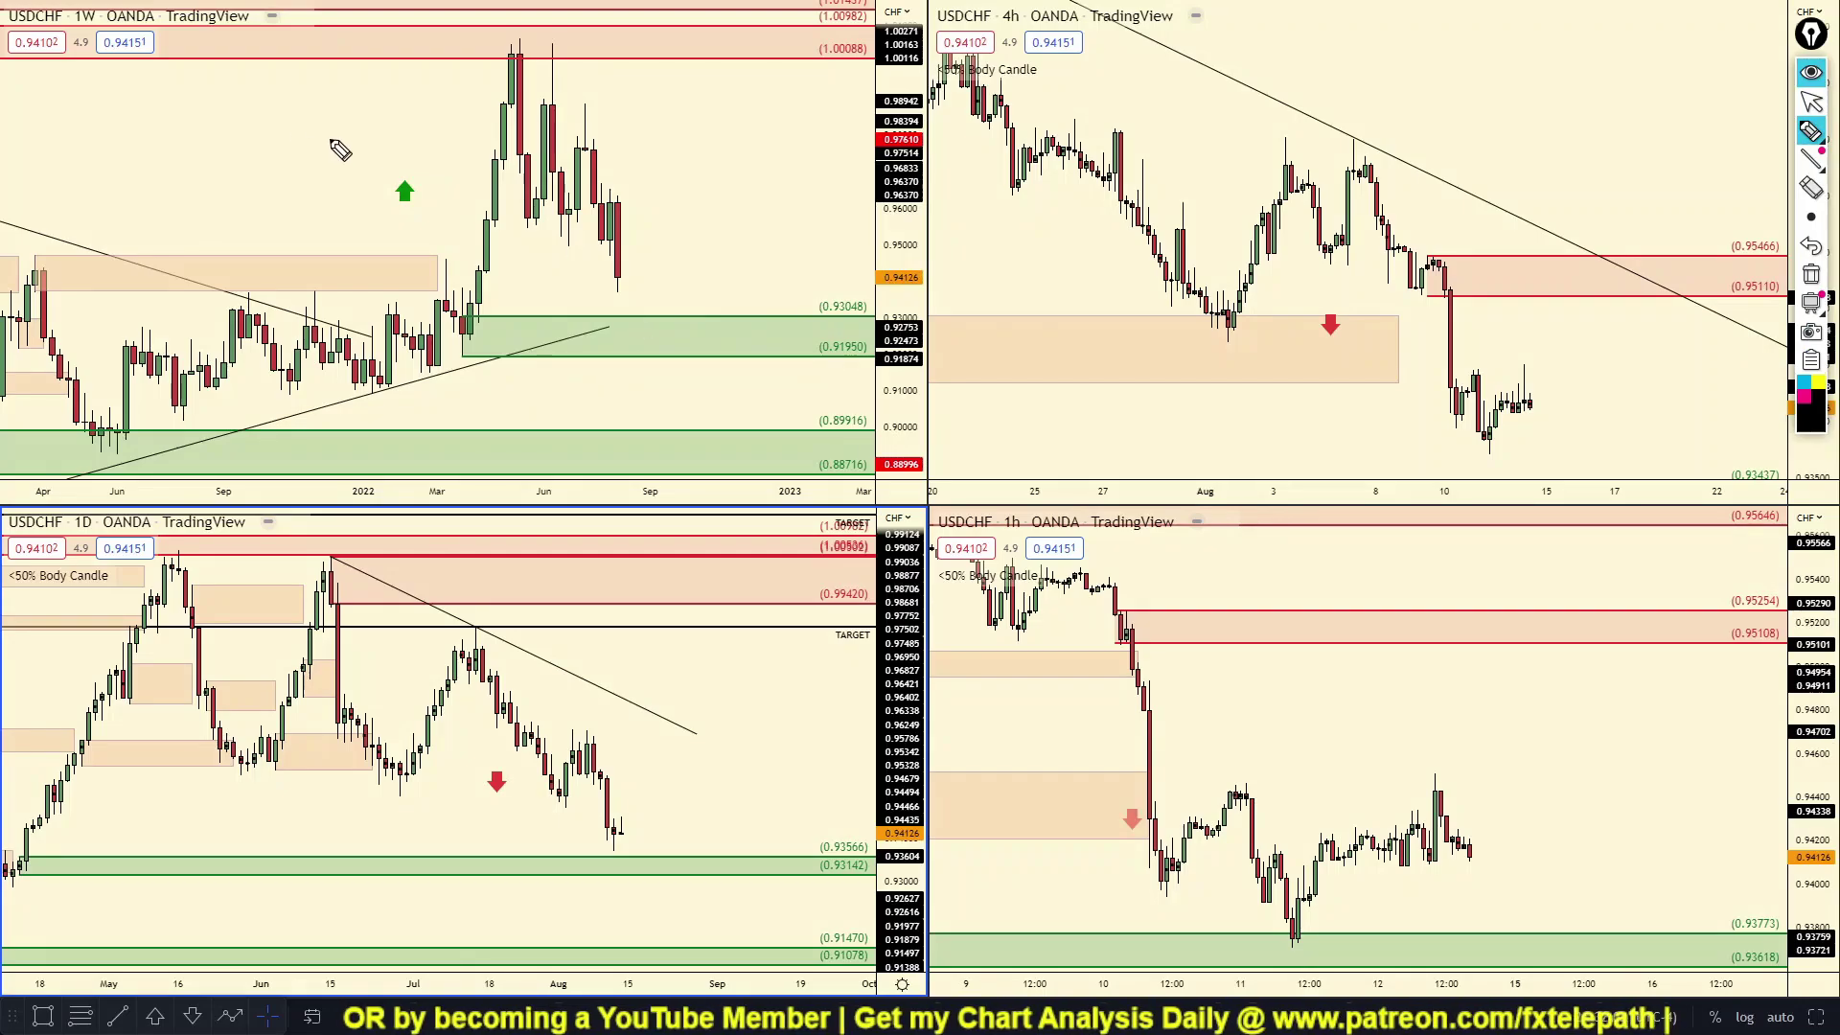
{"action": "left_click_drag", "start_coordinate": [100, 102], "coordinate": [230, 117]}
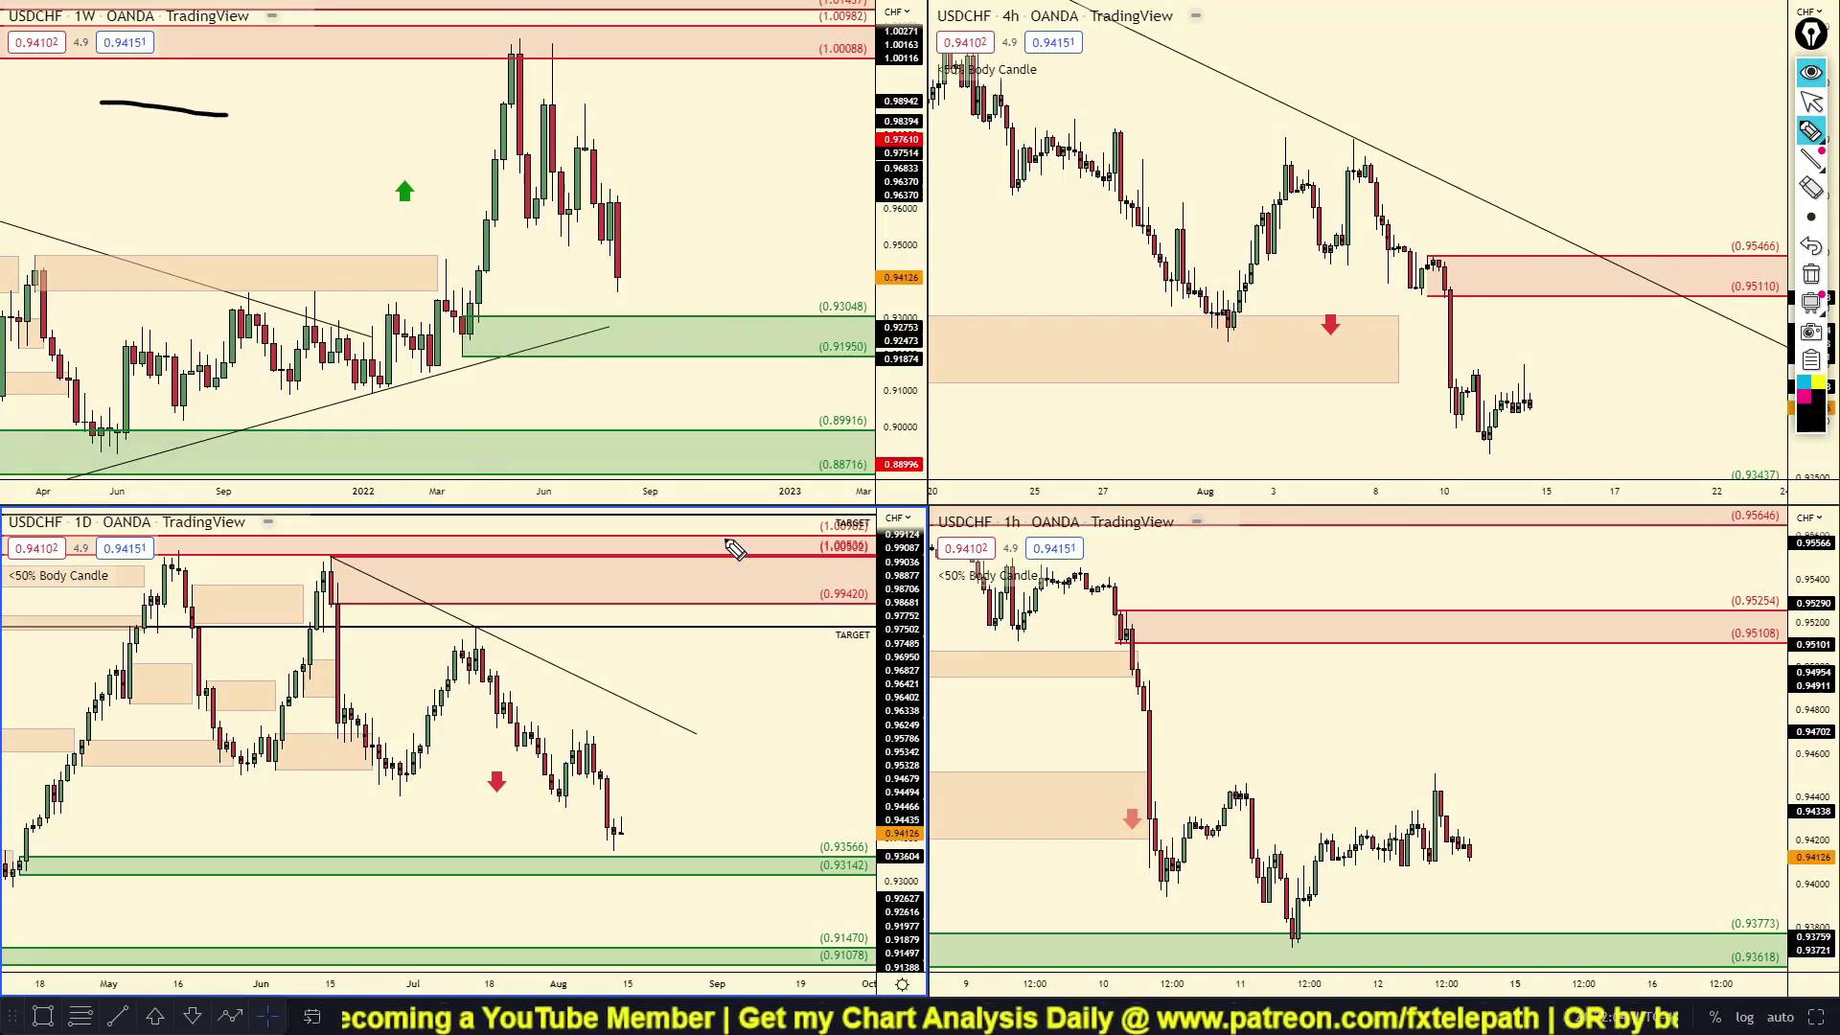
{"action": "mouse_move", "coordinate": [507, 407]}
{"action": "left_mouse_down"}
{"action": "mouse_move", "coordinate": [609, 396]}
{"action": "mouse_move", "coordinate": [613, 380]}
{"action": "left_mouse_up"}
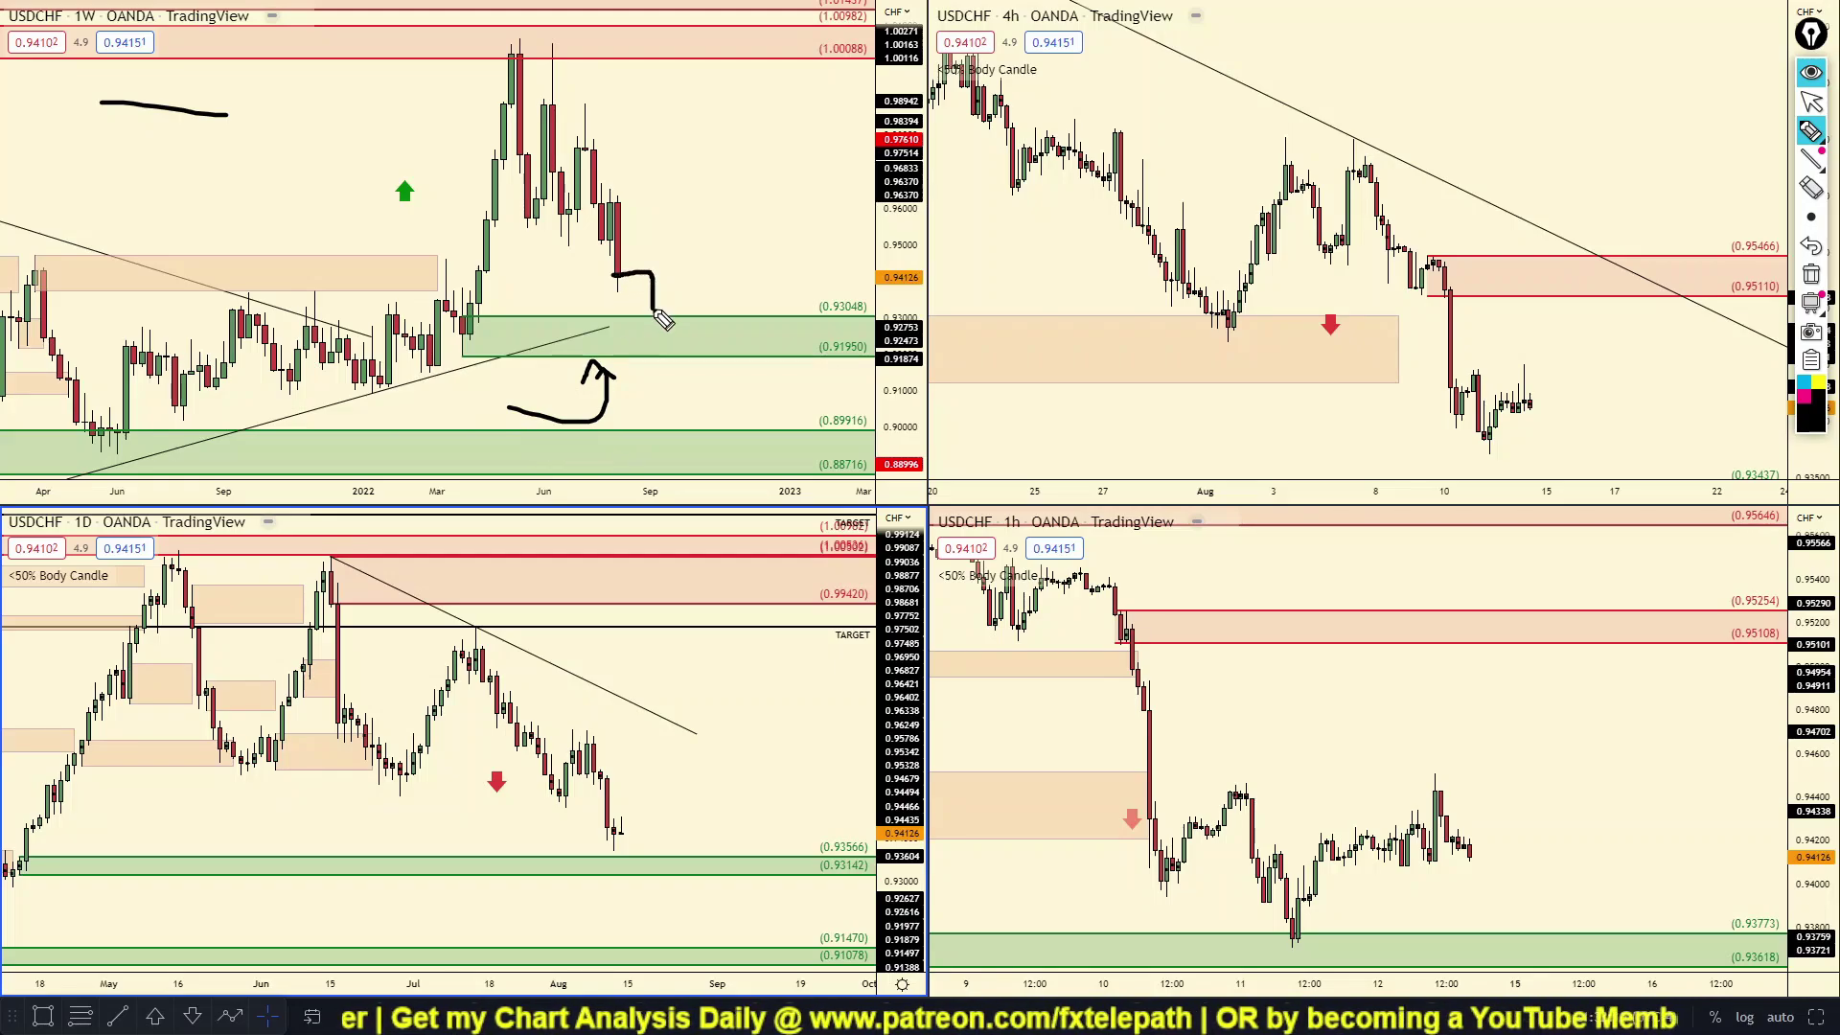
{"action": "mouse_move", "coordinate": [664, 340]}
{"action": "left_mouse_down"}
{"action": "mouse_move", "coordinate": [724, 331]}
{"action": "mouse_move", "coordinate": [784, 144]}
{"action": "left_mouse_up"}
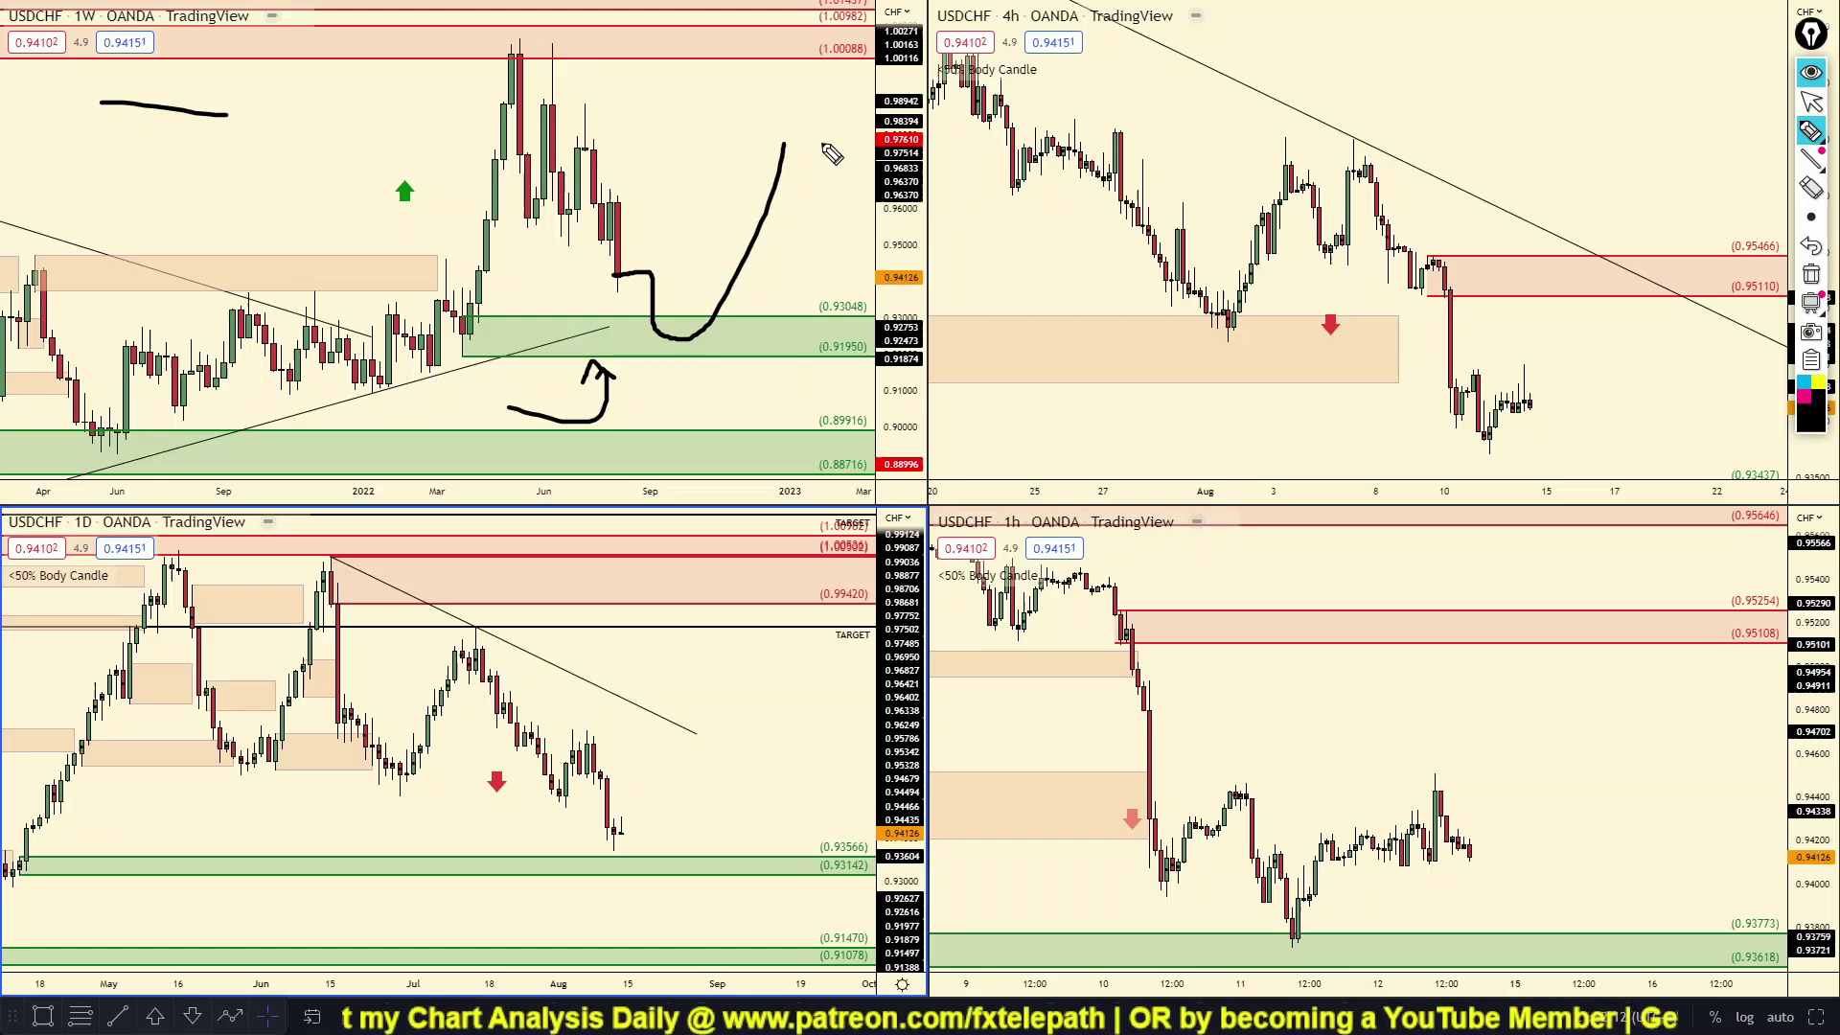
{"action": "left_click", "coordinate": [1808, 274]}
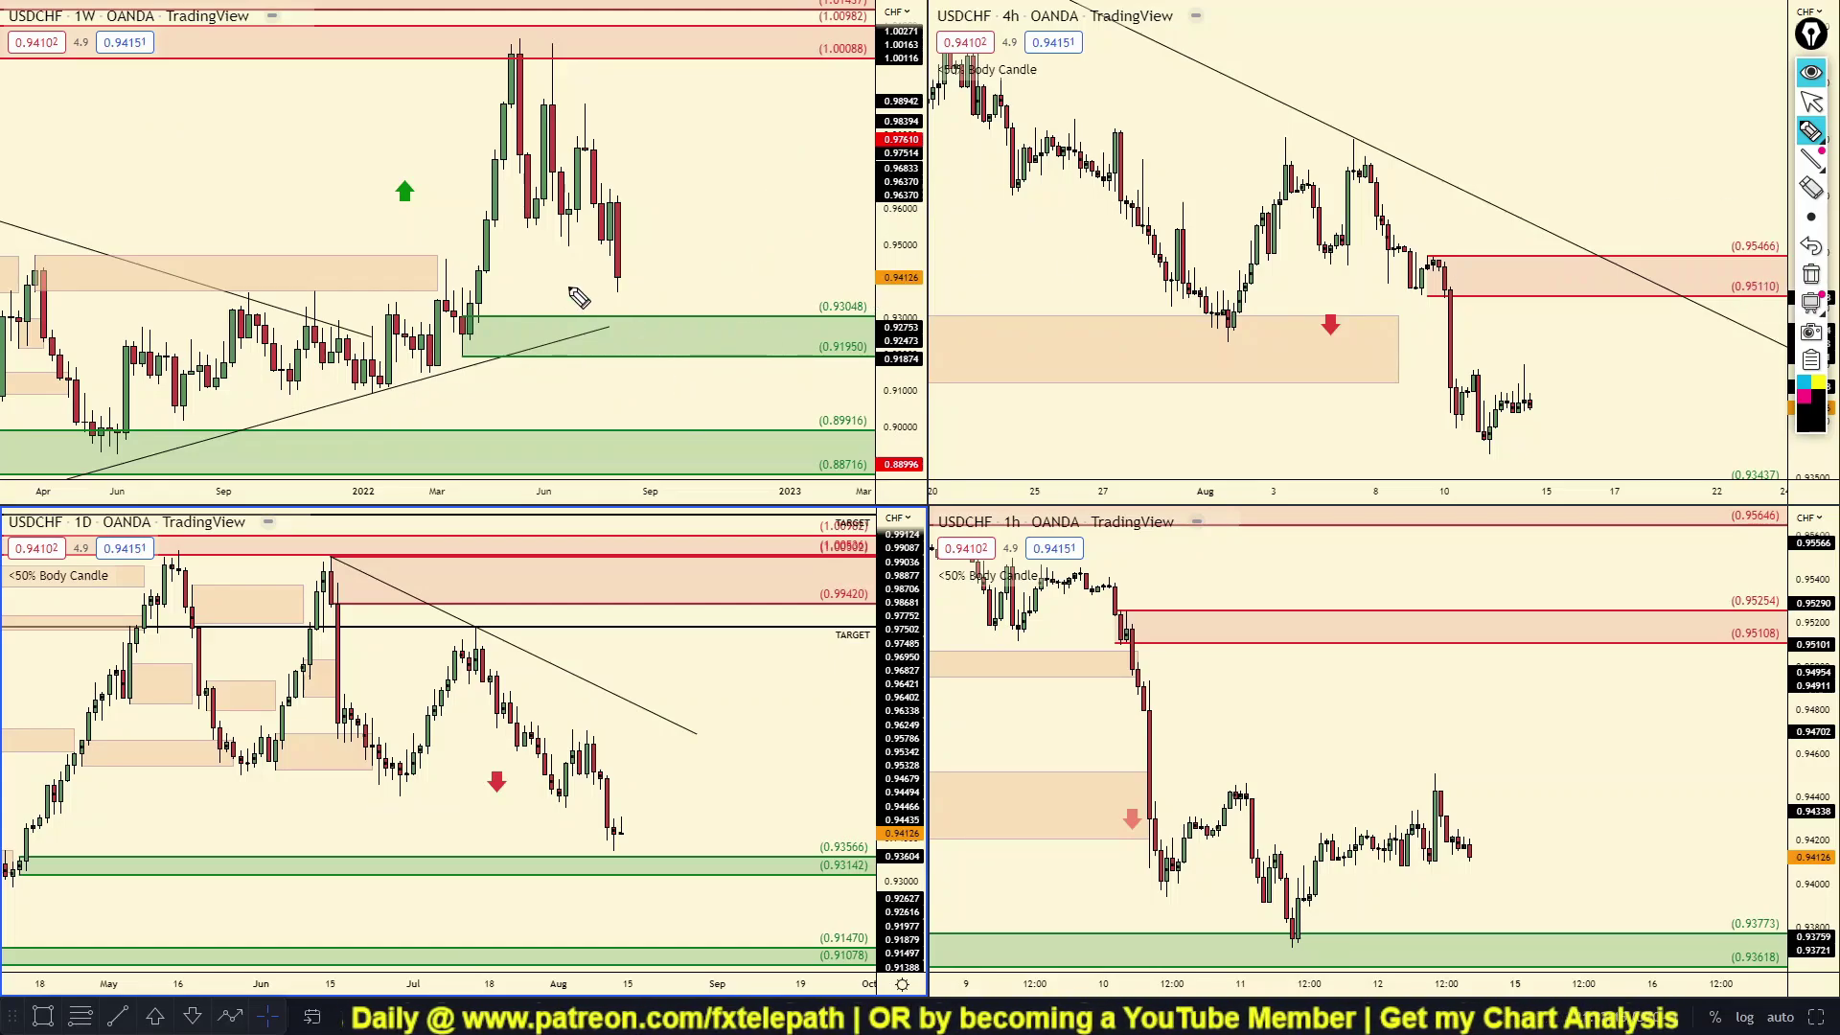
Maximize the USDCHF daily chart and frame the latest candles between the 0.99420 supply zone and the lower demand zones.
{"action": "left_click", "coordinate": [1811, 101]}
{"action": "left_click", "coordinate": [440, 928]}
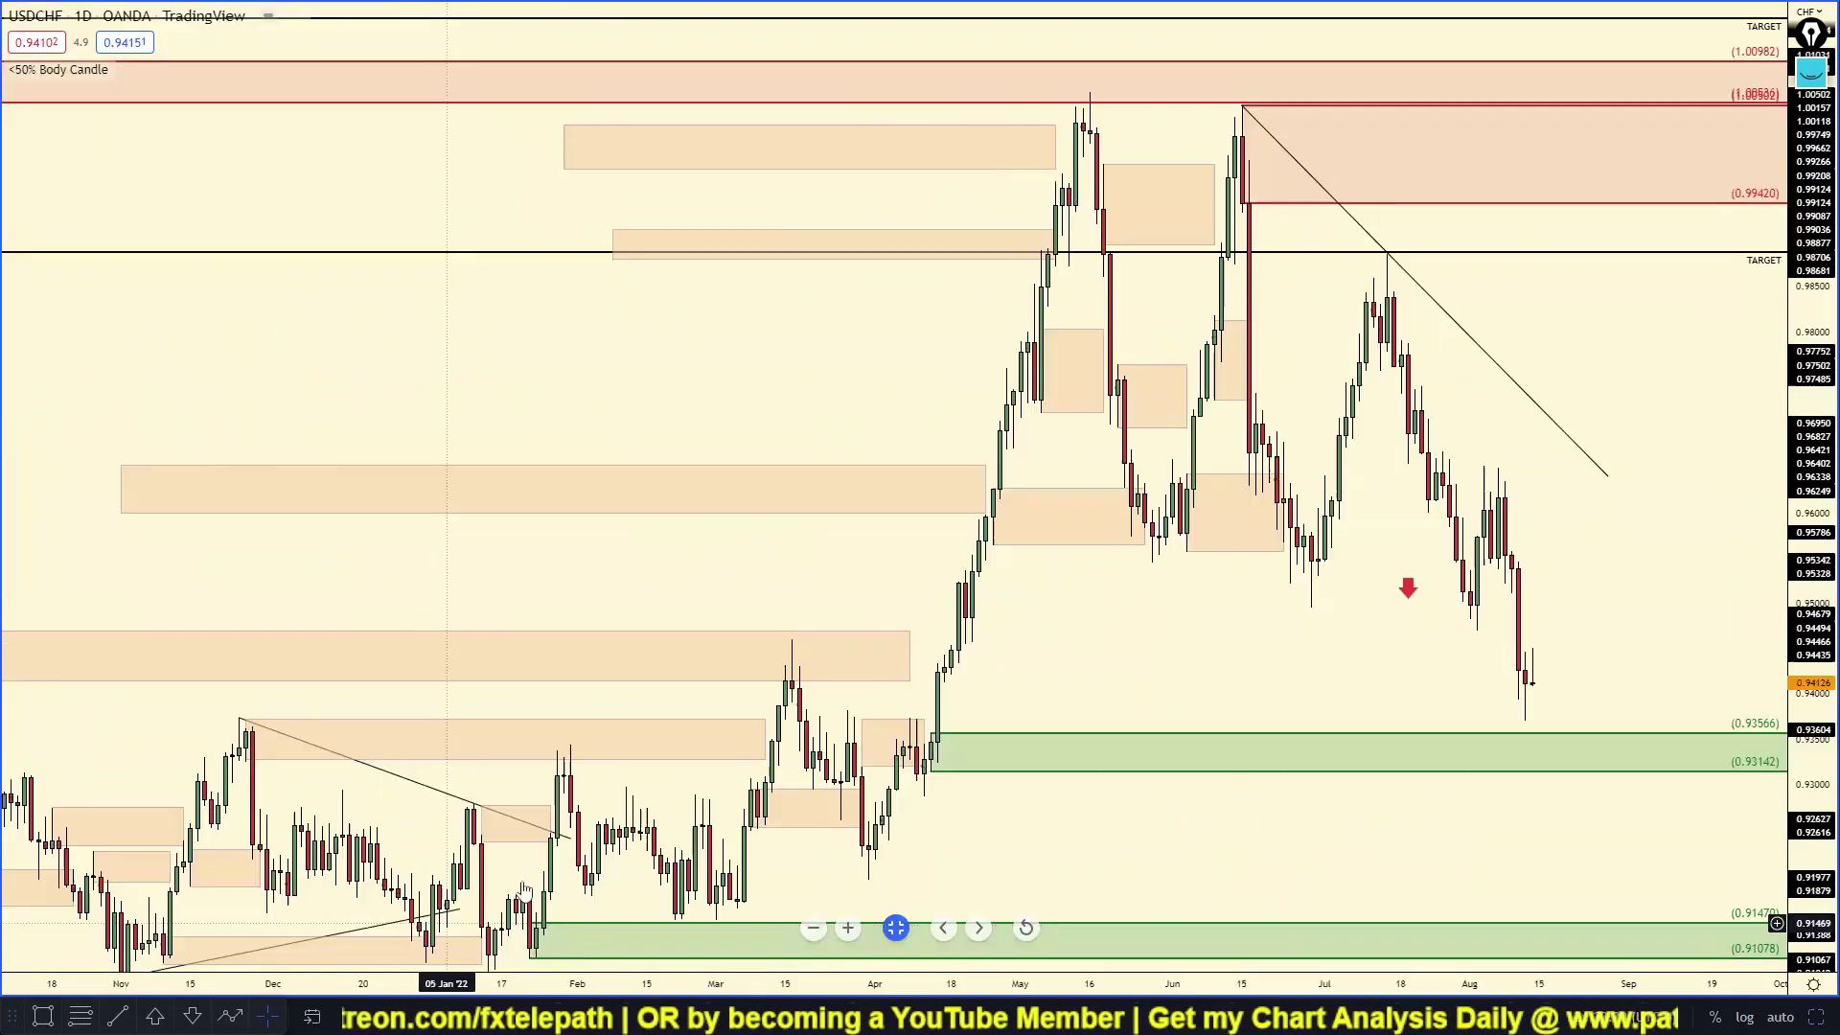
{"action": "scroll", "coordinate": [1342, 530], "scroll_direction": "up", "scroll_amount": 2}
{"action": "left_click_drag", "start_coordinate": [1812, 326], "coordinate": [1803, 419]}
{"action": "scroll", "coordinate": [1648, 481], "scroll_direction": "up", "scroll_amount": 5}
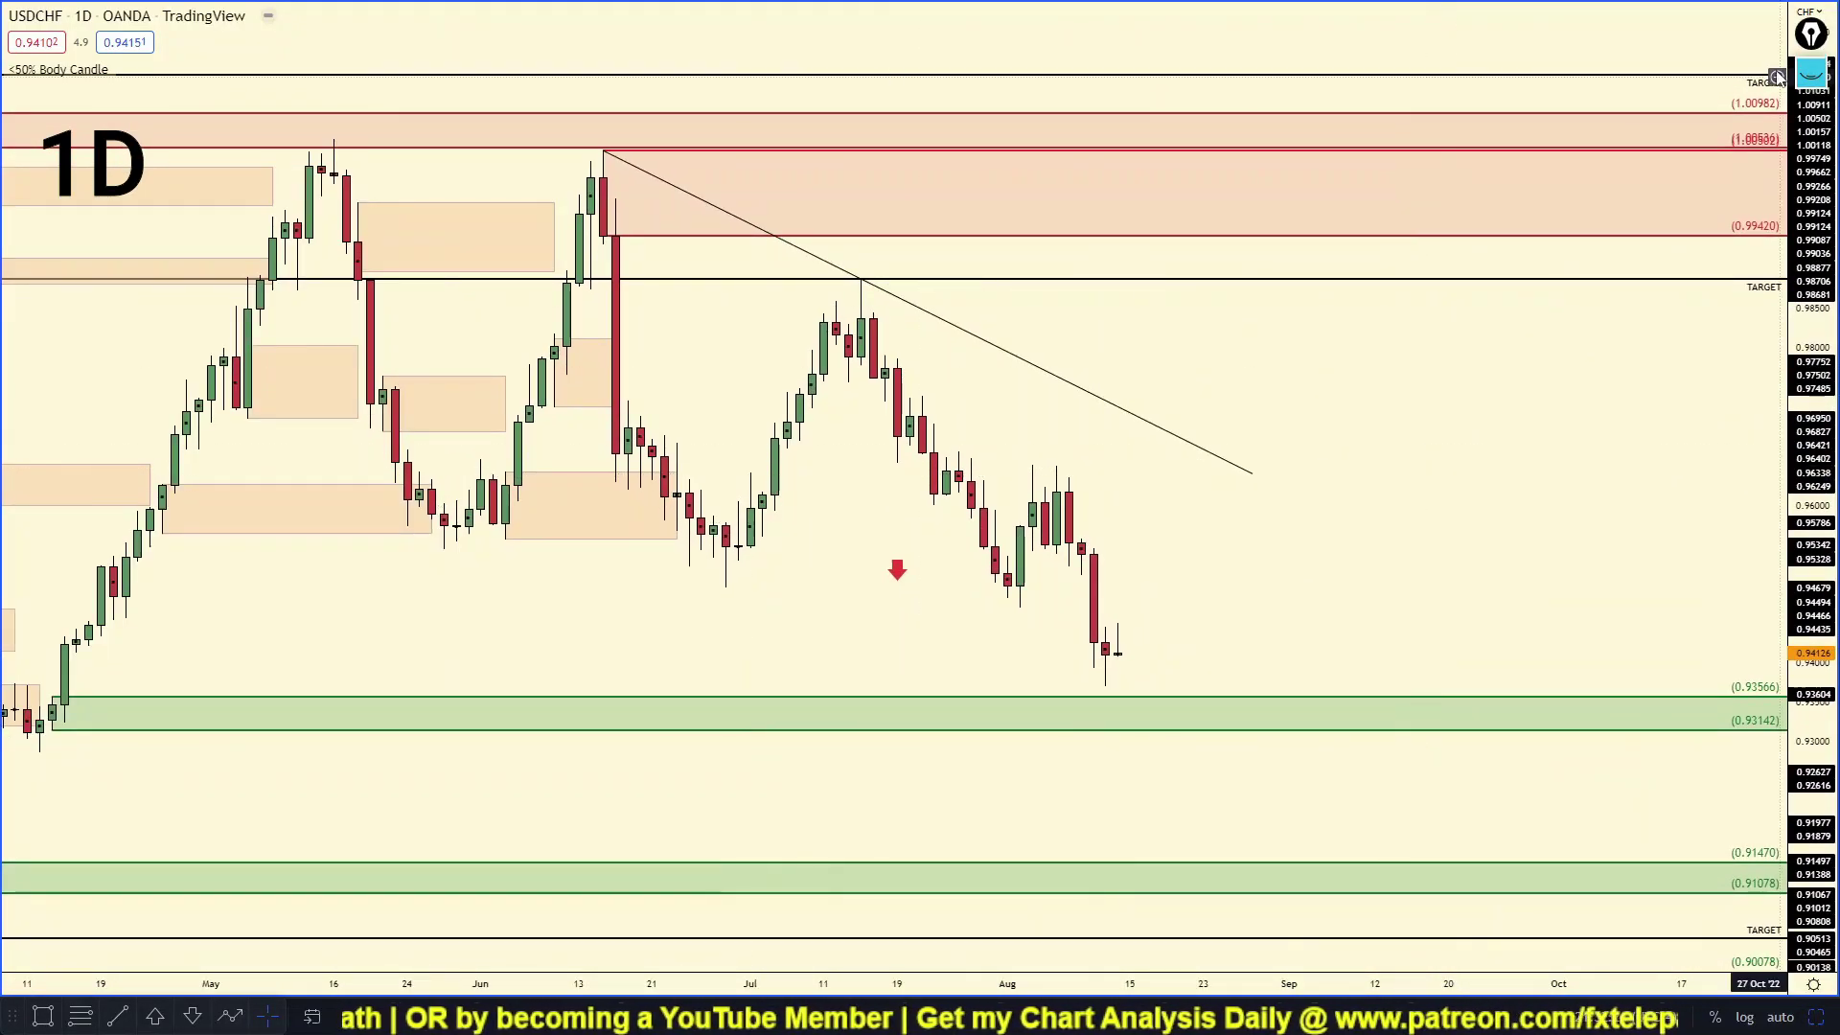
{"action": "scroll", "coordinate": [1220, 492], "scroll_direction": "down", "scroll_amount": 2}
{"action": "scroll", "coordinate": [1220, 492], "scroll_direction": "up", "scroll_amount": 1}
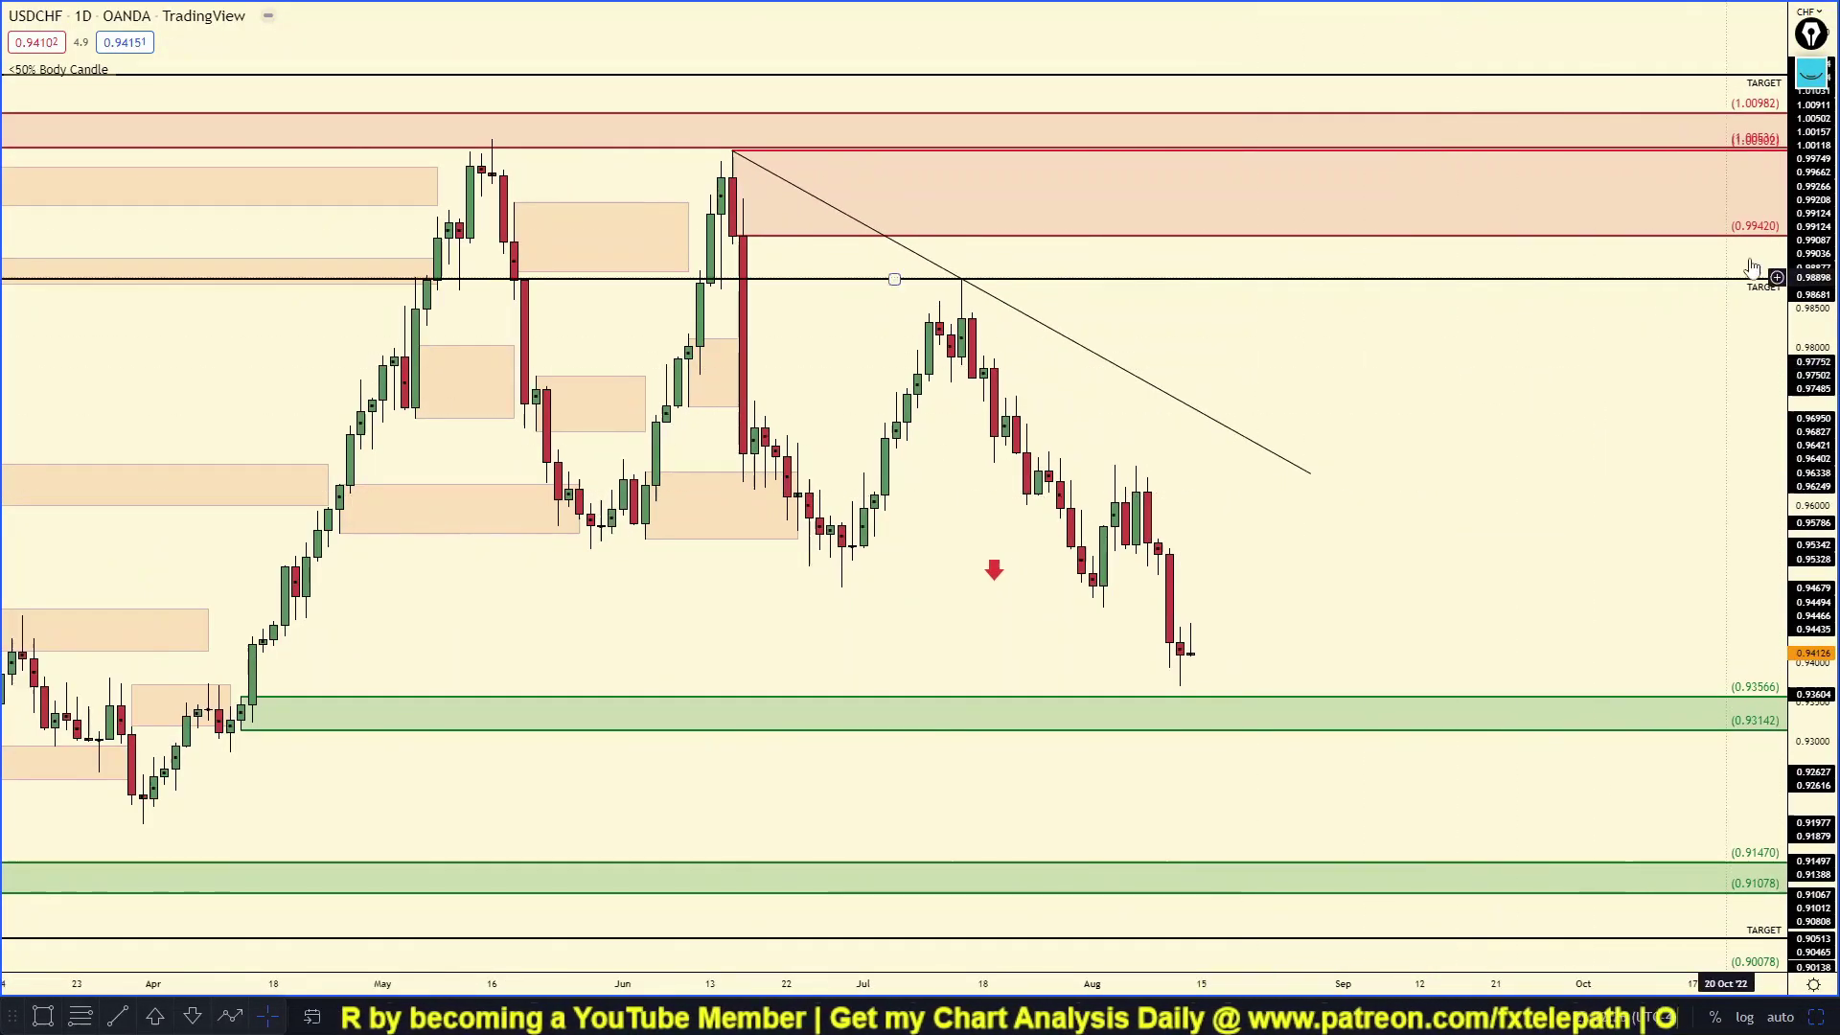
Draw a curved arrow pointing up at the 0.93566–0.93142 demand zone on the USDCHF daily chart, clear it, and restore the four-chart layout.
{"action": "left_click", "coordinate": [1811, 73]}
{"action": "left_click_drag", "start_coordinate": [1098, 784], "coordinate": [1171, 765]}
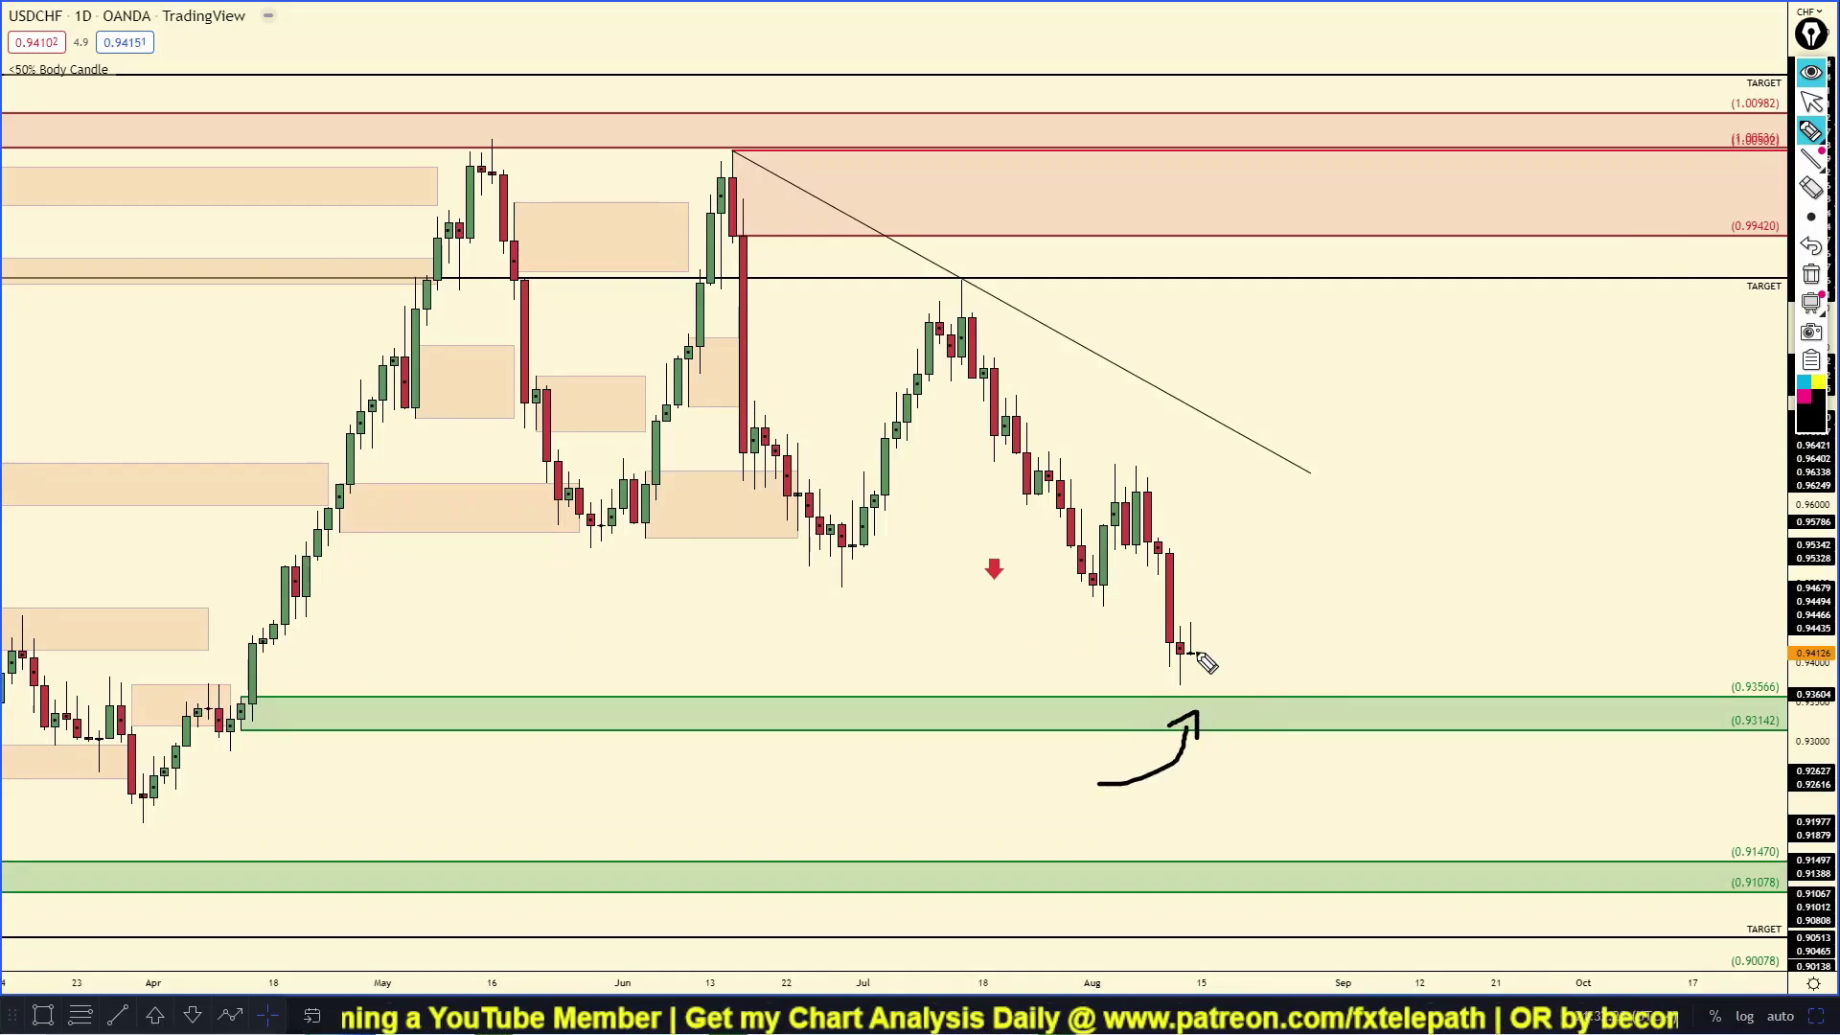
{"action": "left_click", "coordinate": [1814, 279]}
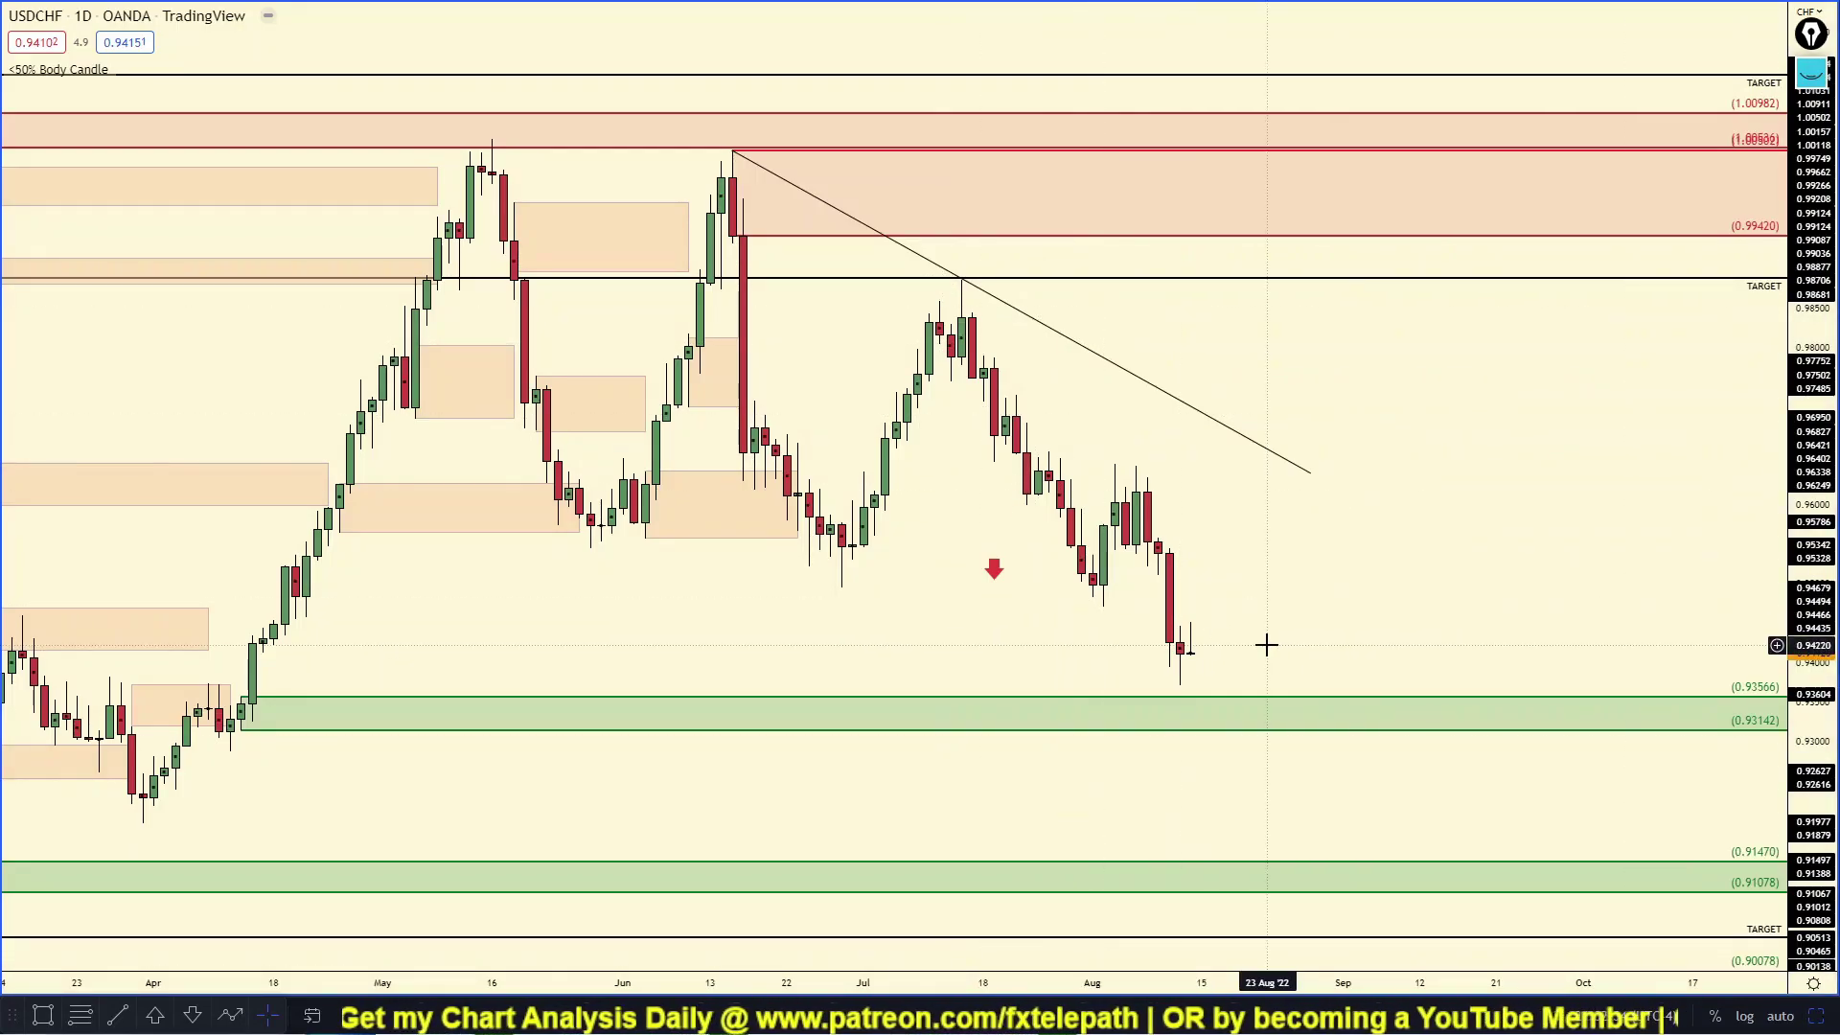
{"action": "left_click", "coordinate": [1819, 1014]}
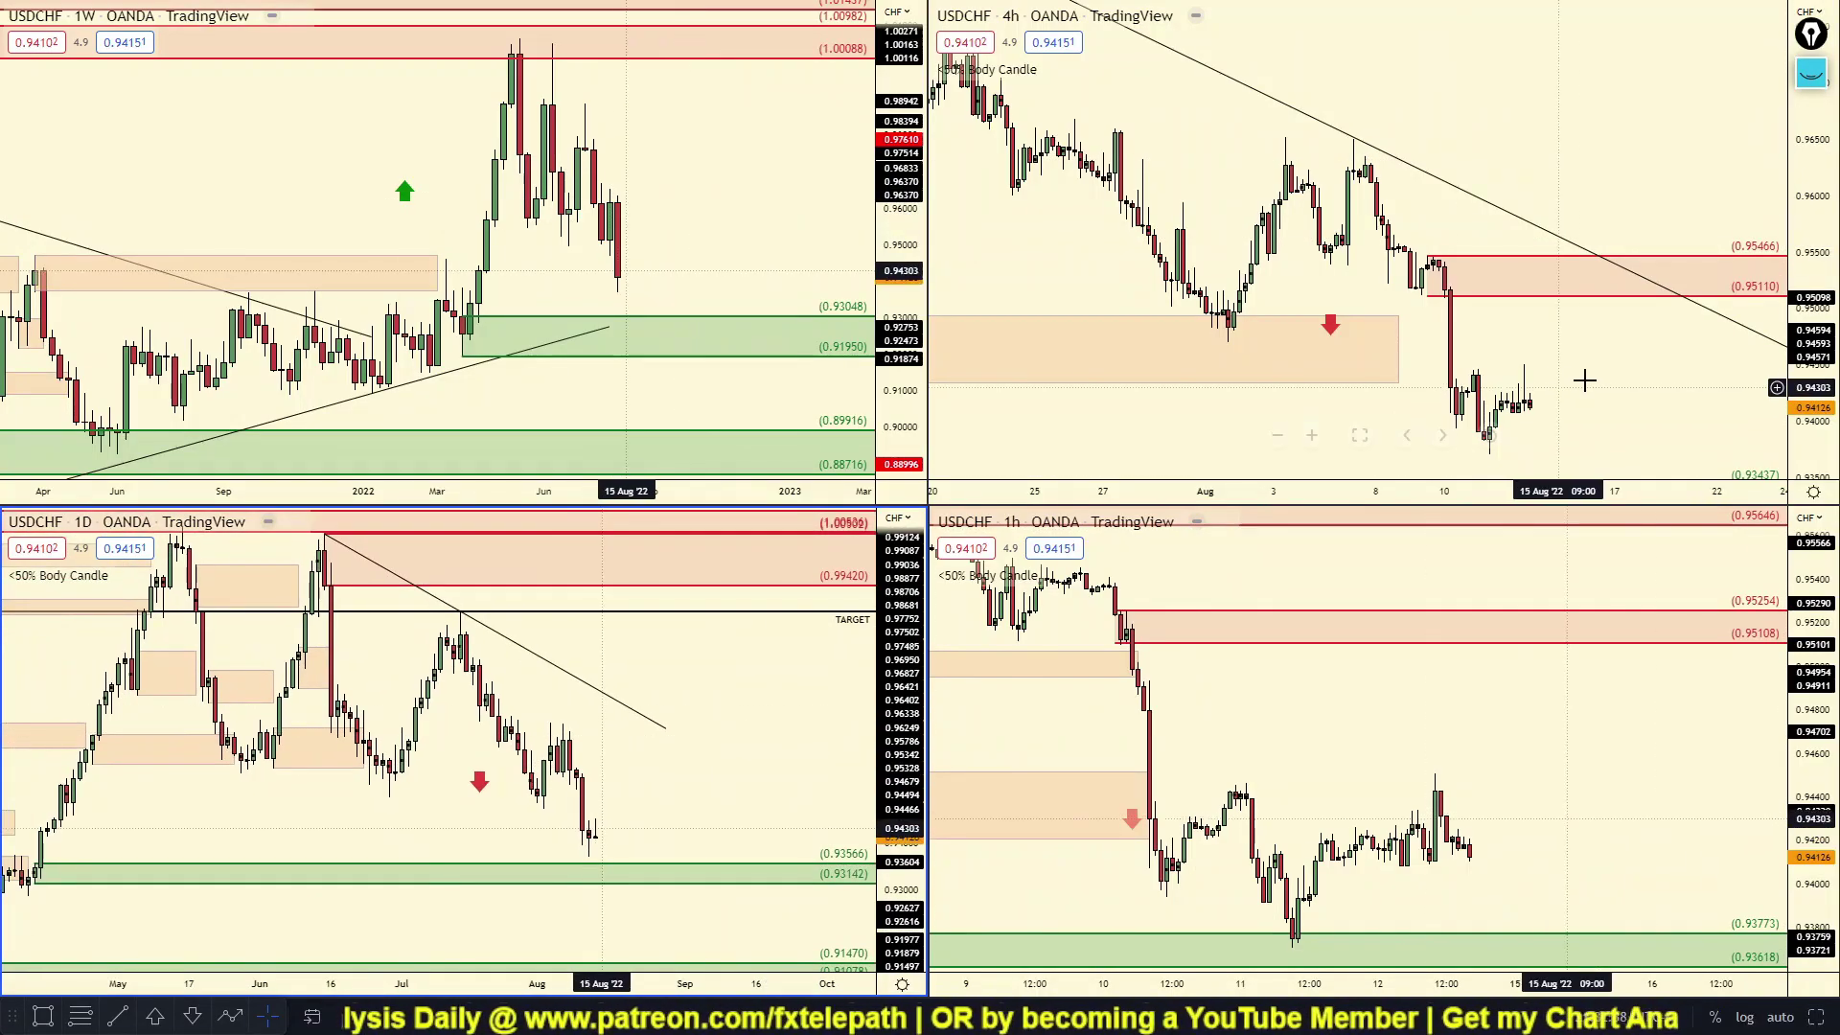
Maximize the USDCHF 1h chart and frame the latest candles between the 0.95829–0.95646 supply zone and the 0.93529–0.93418 demand zone.
{"action": "left_click_drag", "start_coordinate": [1582, 383], "coordinate": [1508, 308]}
{"action": "left_click", "coordinate": [1357, 926]}
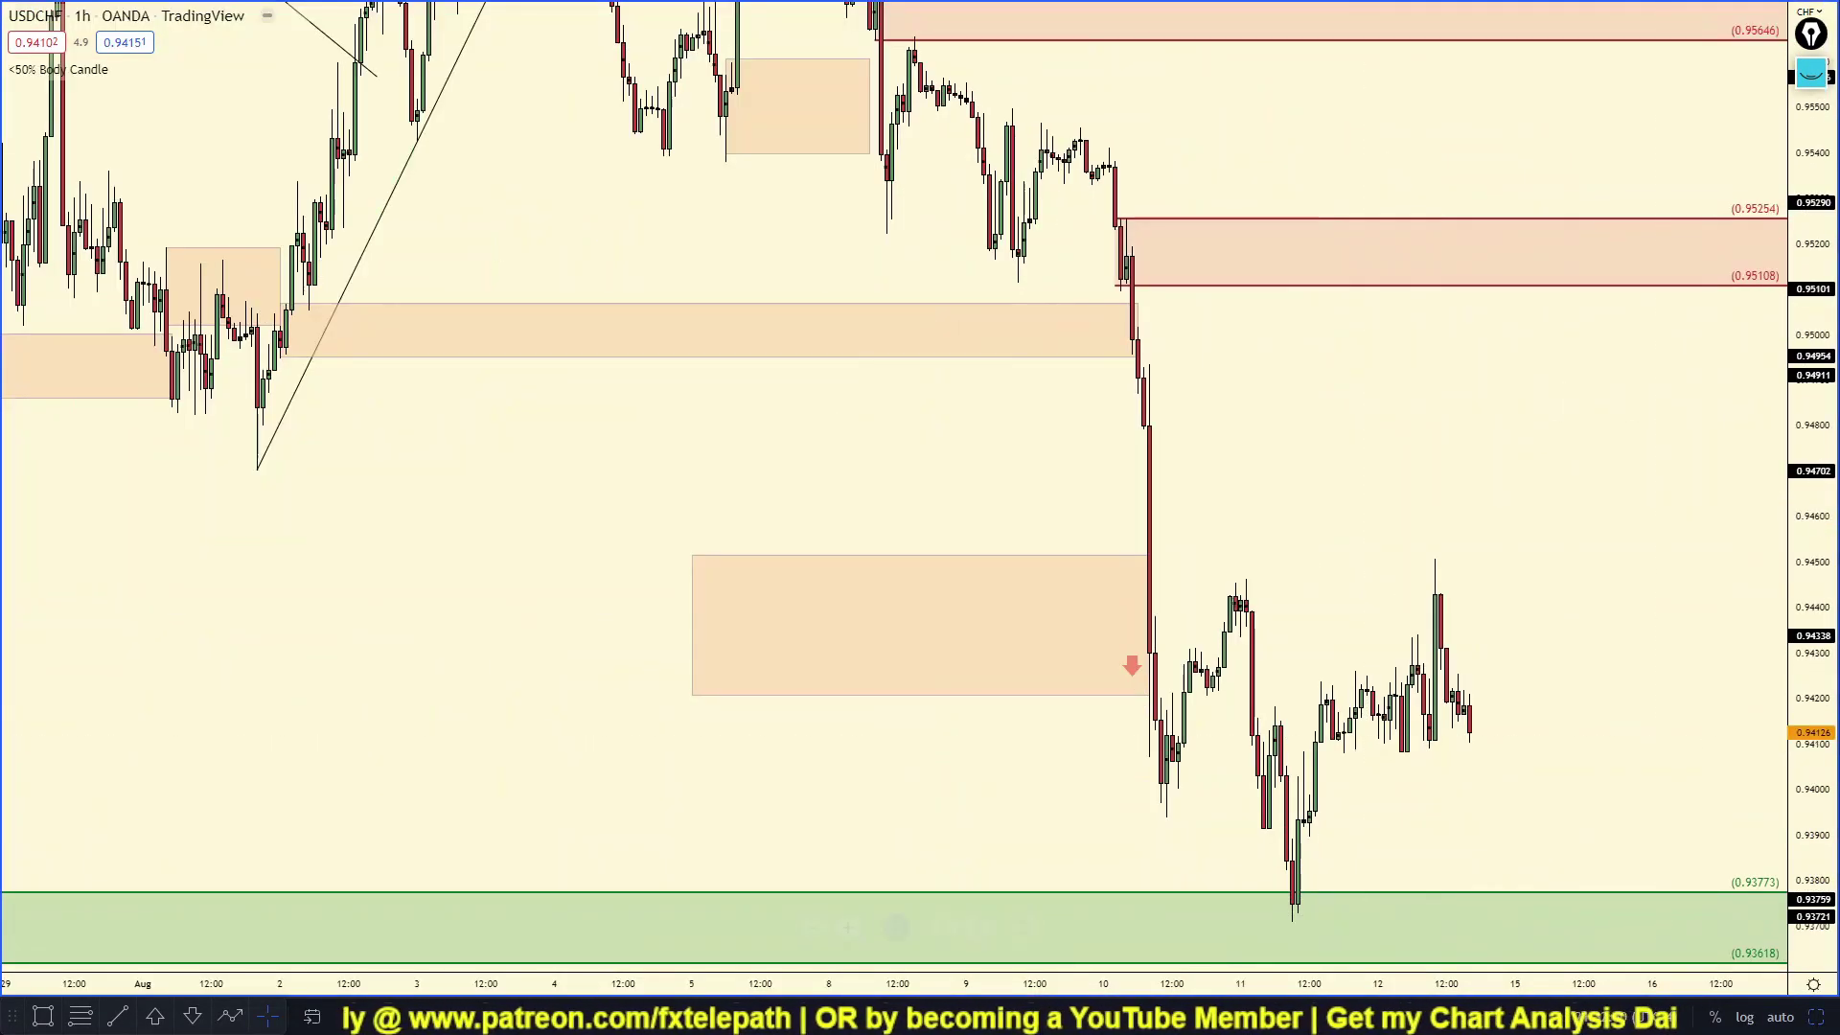
{"action": "left_click_drag", "start_coordinate": [1808, 329], "coordinate": [1808, 753]}
{"action": "scroll", "coordinate": [1482, 600], "scroll_direction": "up", "scroll_amount": 4}
{"action": "left_click_drag", "start_coordinate": [1539, 528], "coordinate": [1434, 555]}
{"action": "left_click_drag", "start_coordinate": [1809, 566], "coordinate": [1807, 335]}
Sketch a rally from the latest 1h candles into the 0.95254–0.95108 supply zone and up near 0.95646, and clear the sketch.
{"action": "left_click", "coordinate": [1811, 72]}
{"action": "mouse_move", "coordinate": [1171, 662]}
{"action": "left_mouse_down"}
{"action": "mouse_move", "coordinate": [1236, 605]}
{"action": "mouse_move", "coordinate": [1253, 422]}
{"action": "left_mouse_up"}
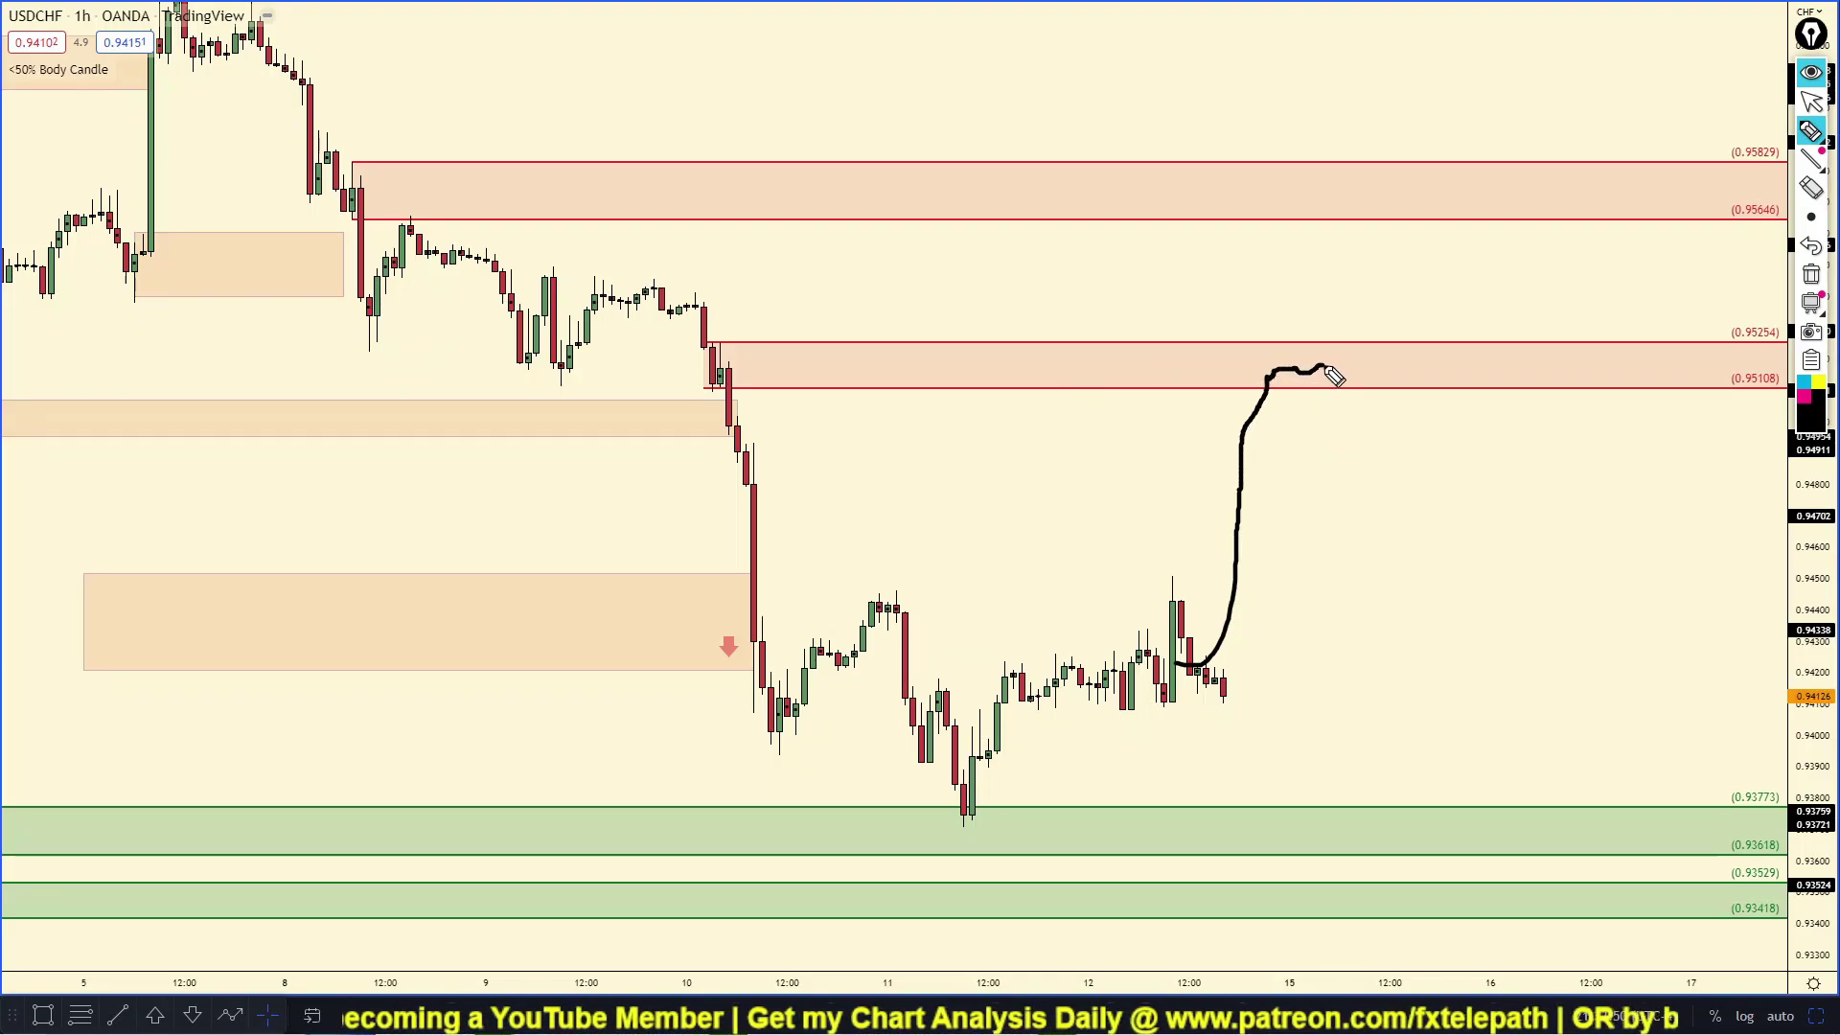
{"action": "left_click_drag", "start_coordinate": [1335, 377], "coordinate": [1387, 244]}
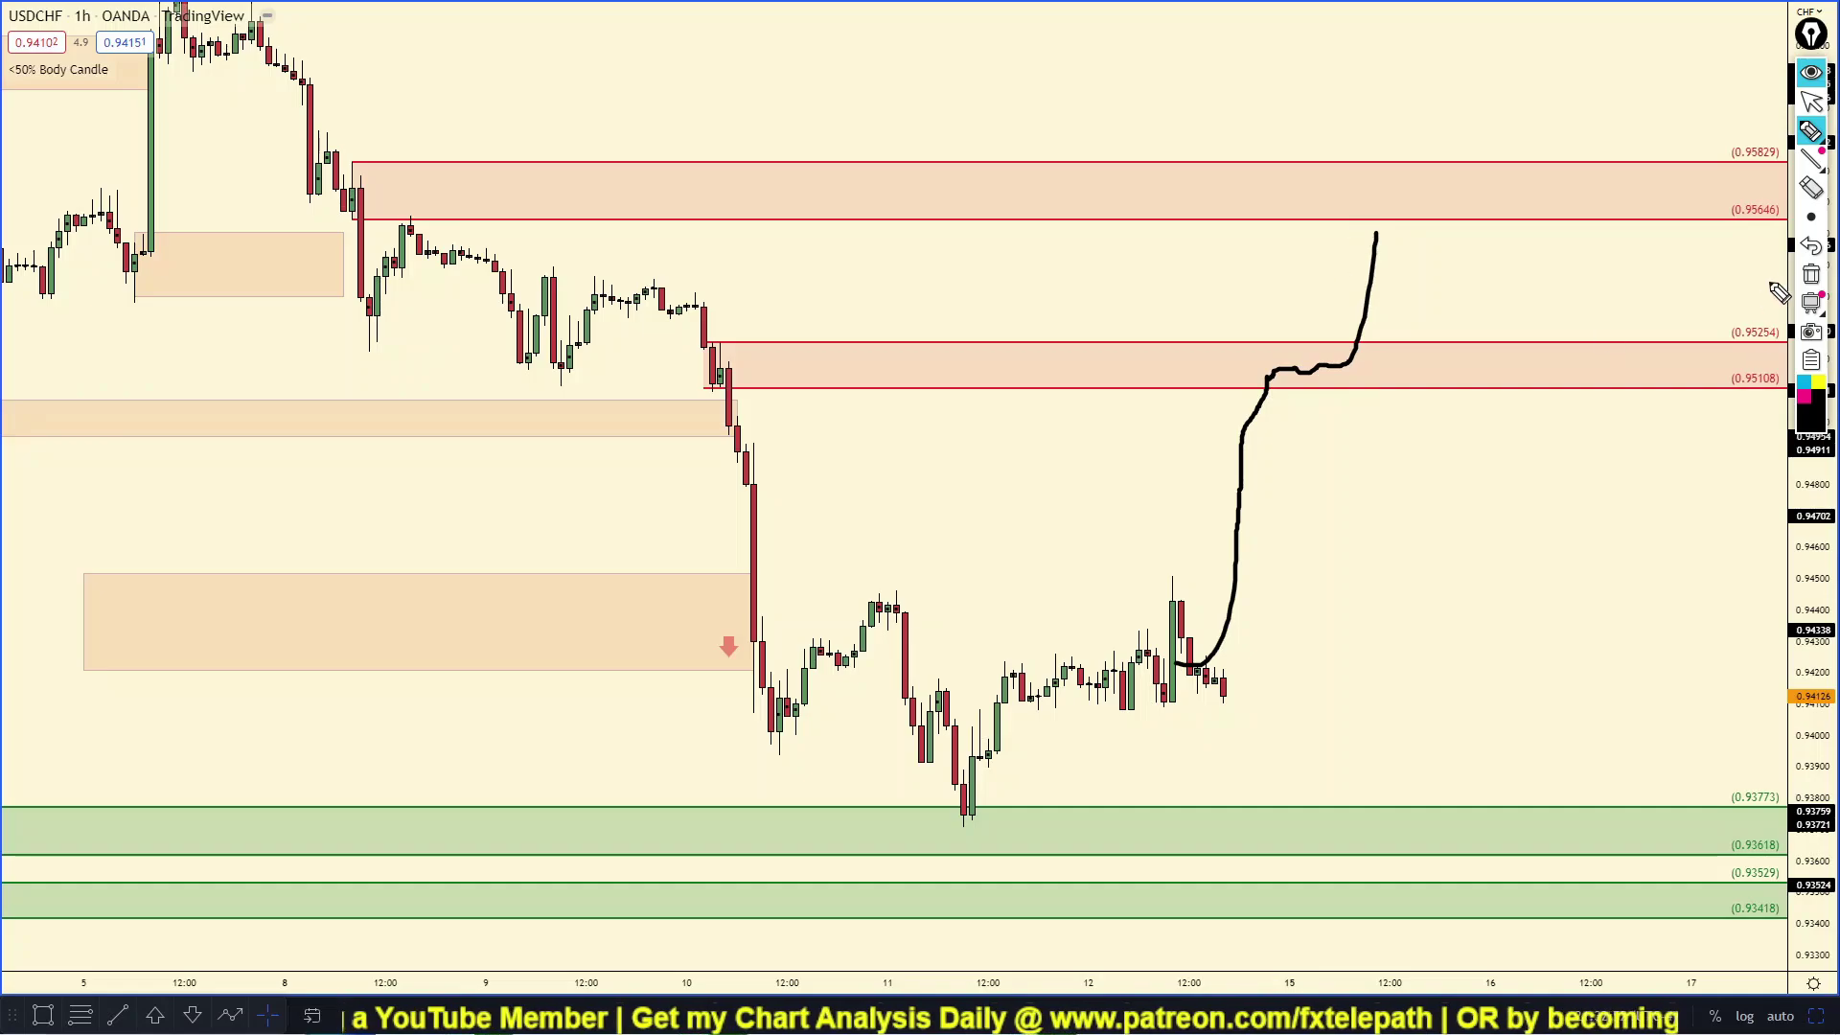
{"action": "left_click", "coordinate": [1811, 275]}
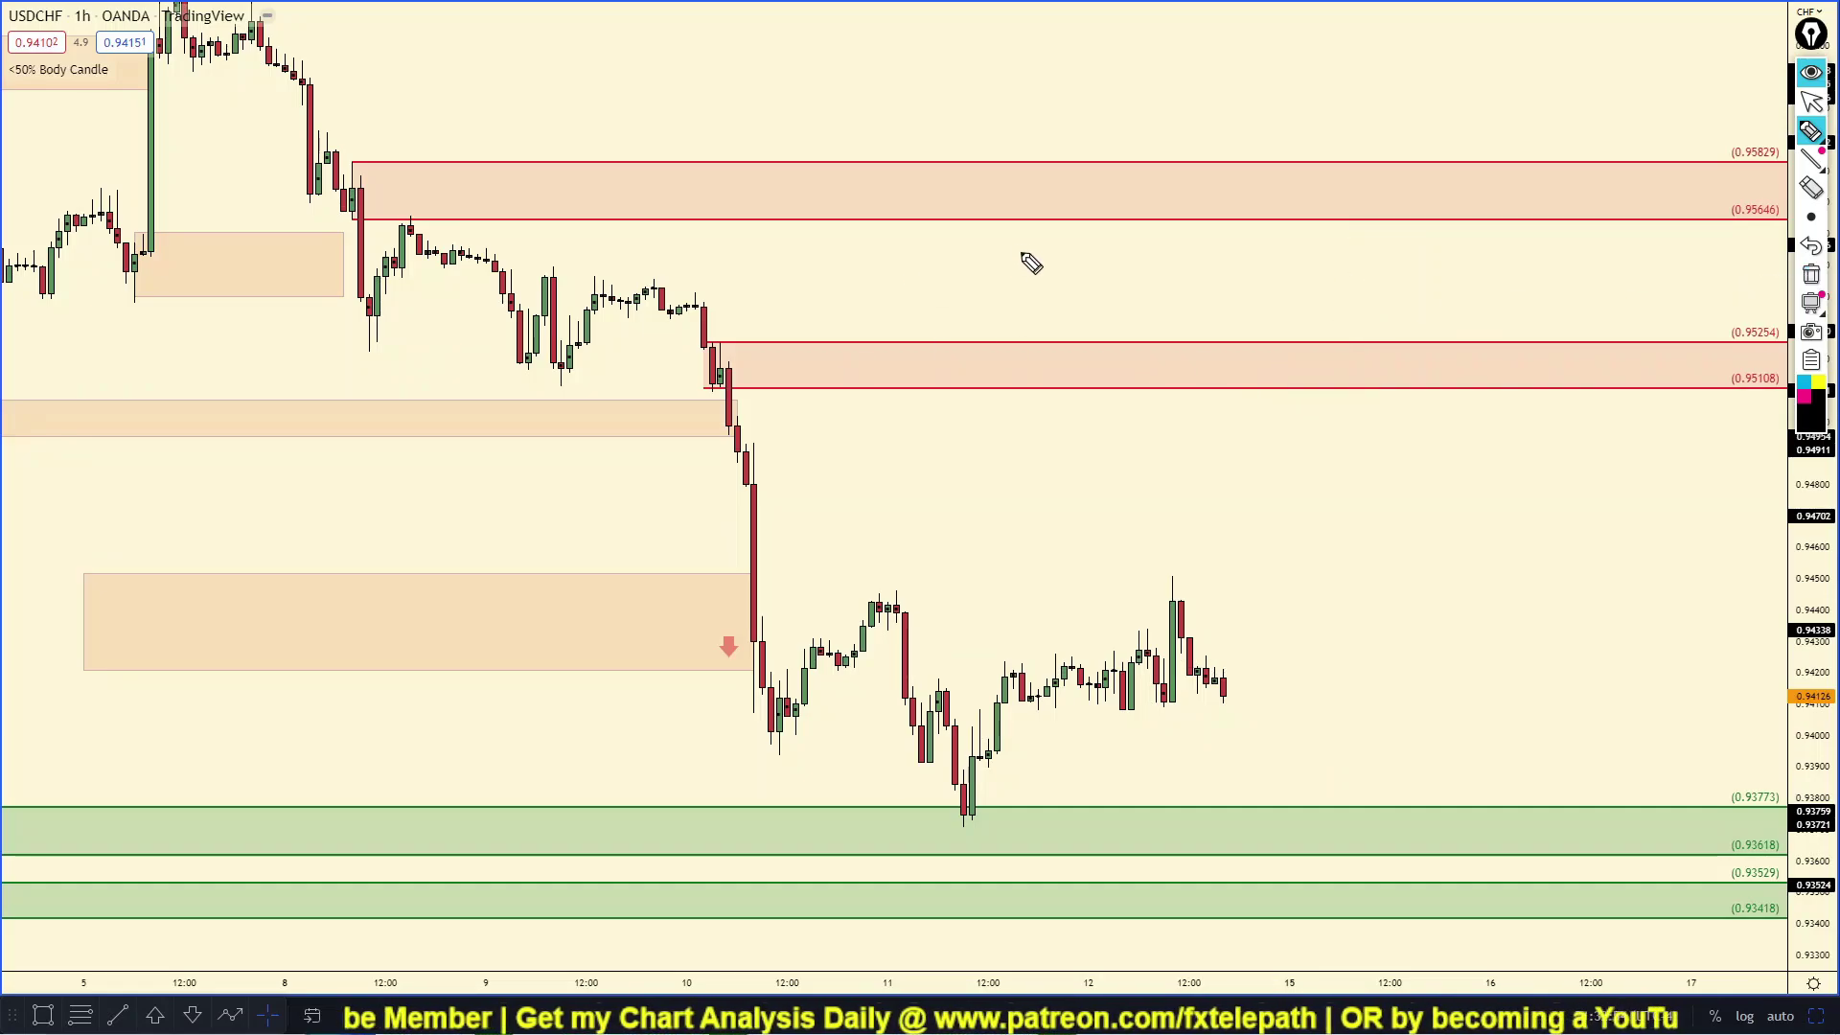
Draw a curved arrow to the 0.95254–0.95108 supply zone with "Sm" handwritten below it, clear both, and leave drawing mode.
{"action": "left_click_drag", "start_coordinate": [1022, 251], "coordinate": [855, 334]}
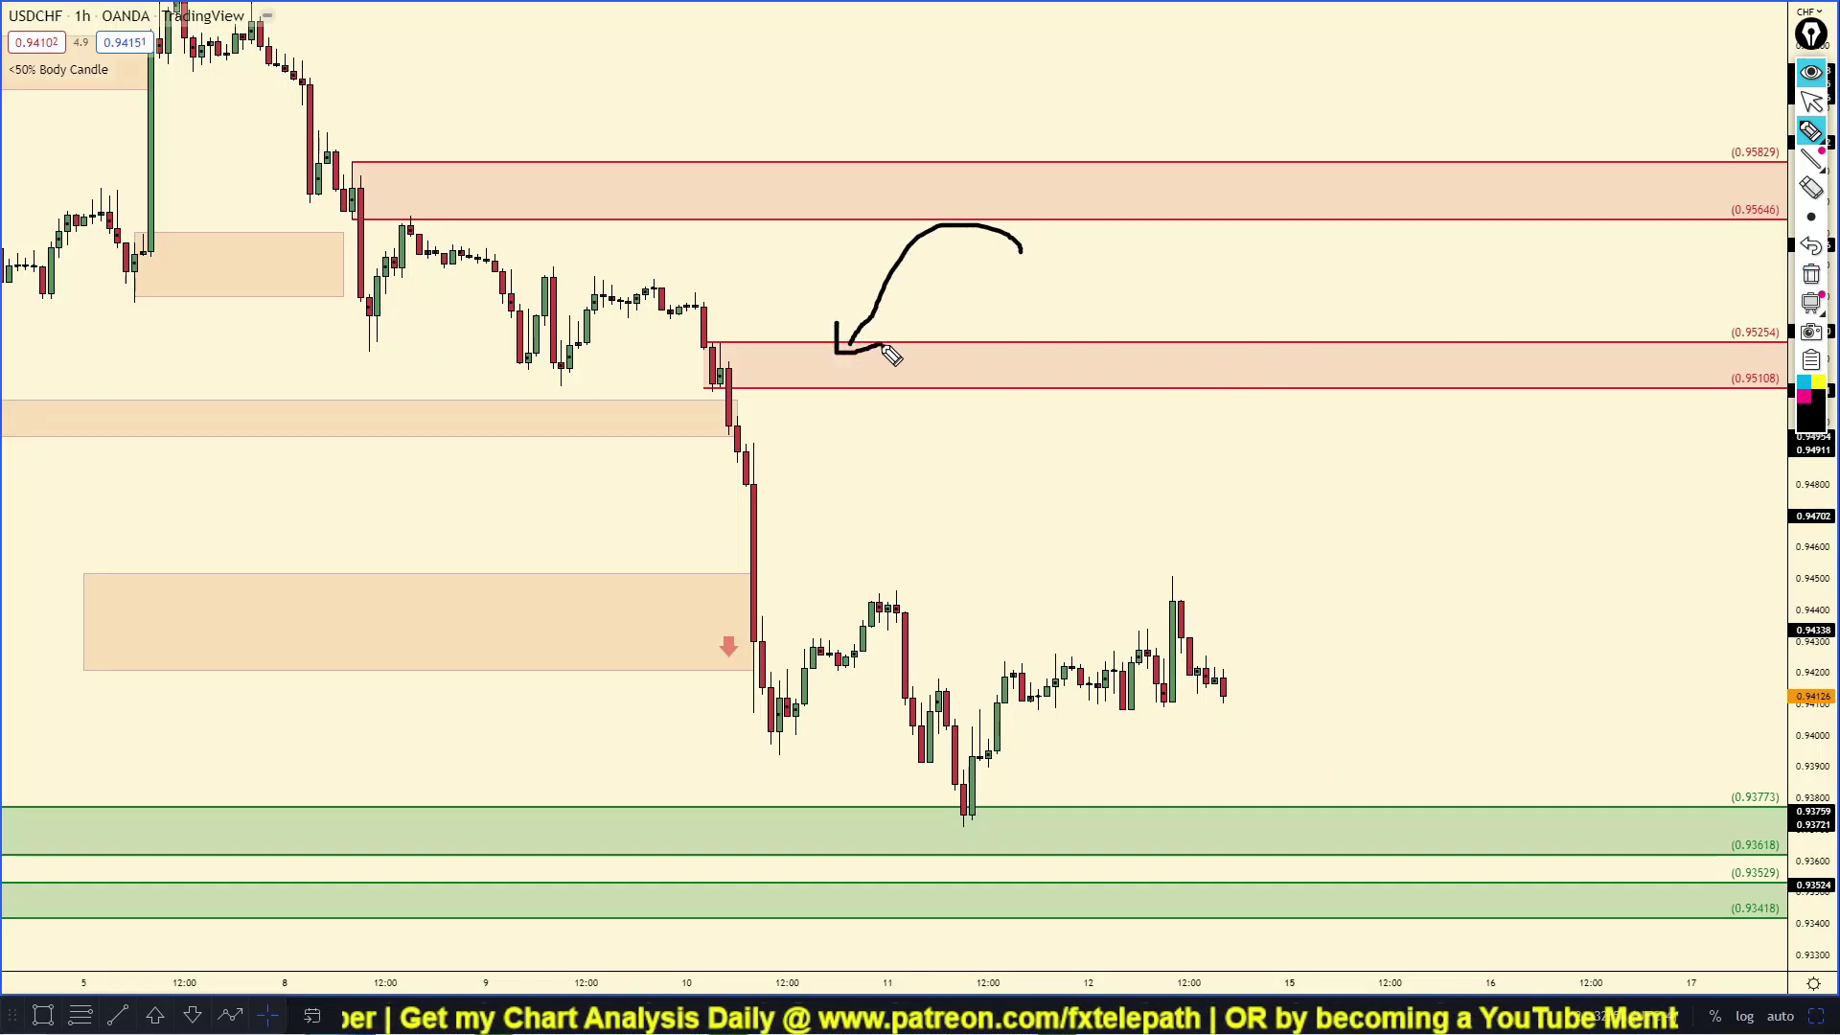
{"action": "mouse_move", "coordinate": [1021, 454]}
{"action": "left_mouse_down"}
{"action": "mouse_move", "coordinate": [1004, 513]}
{"action": "mouse_move", "coordinate": [1124, 480]}
{"action": "left_mouse_up"}
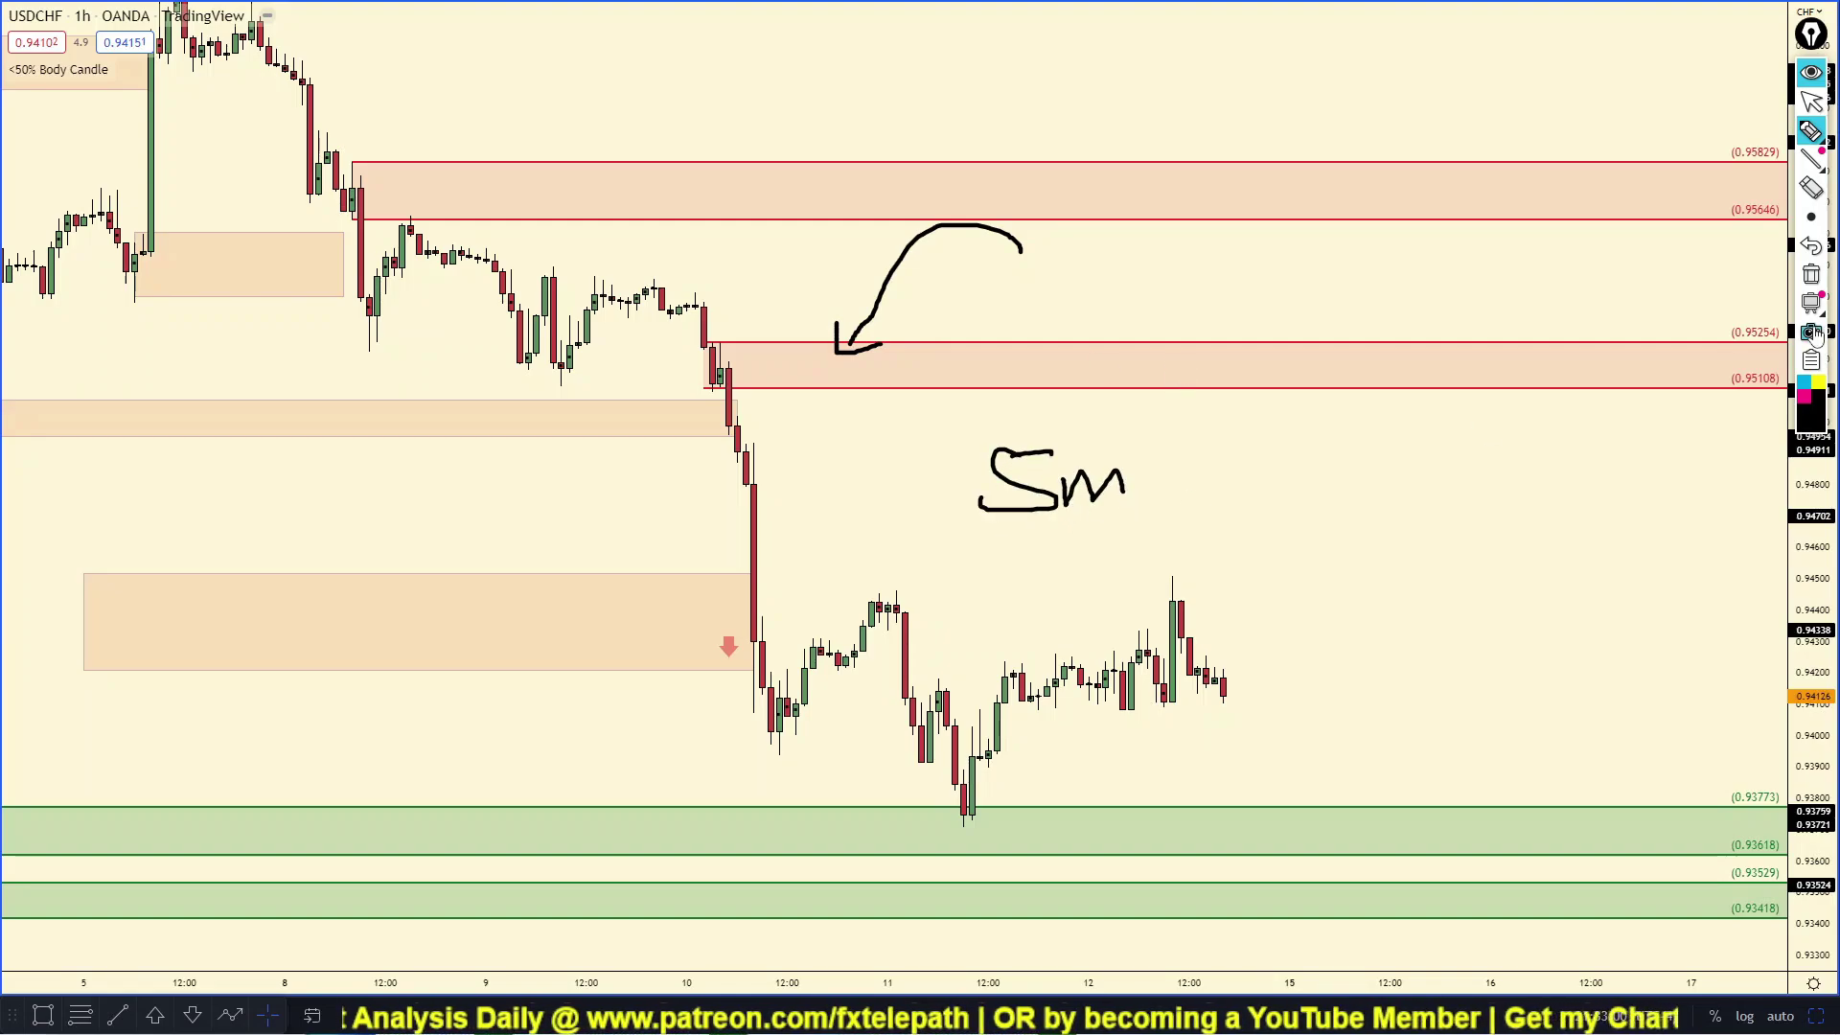
{"action": "left_click", "coordinate": [1821, 278]}
{"action": "mouse_move", "coordinate": [1810, 134]}
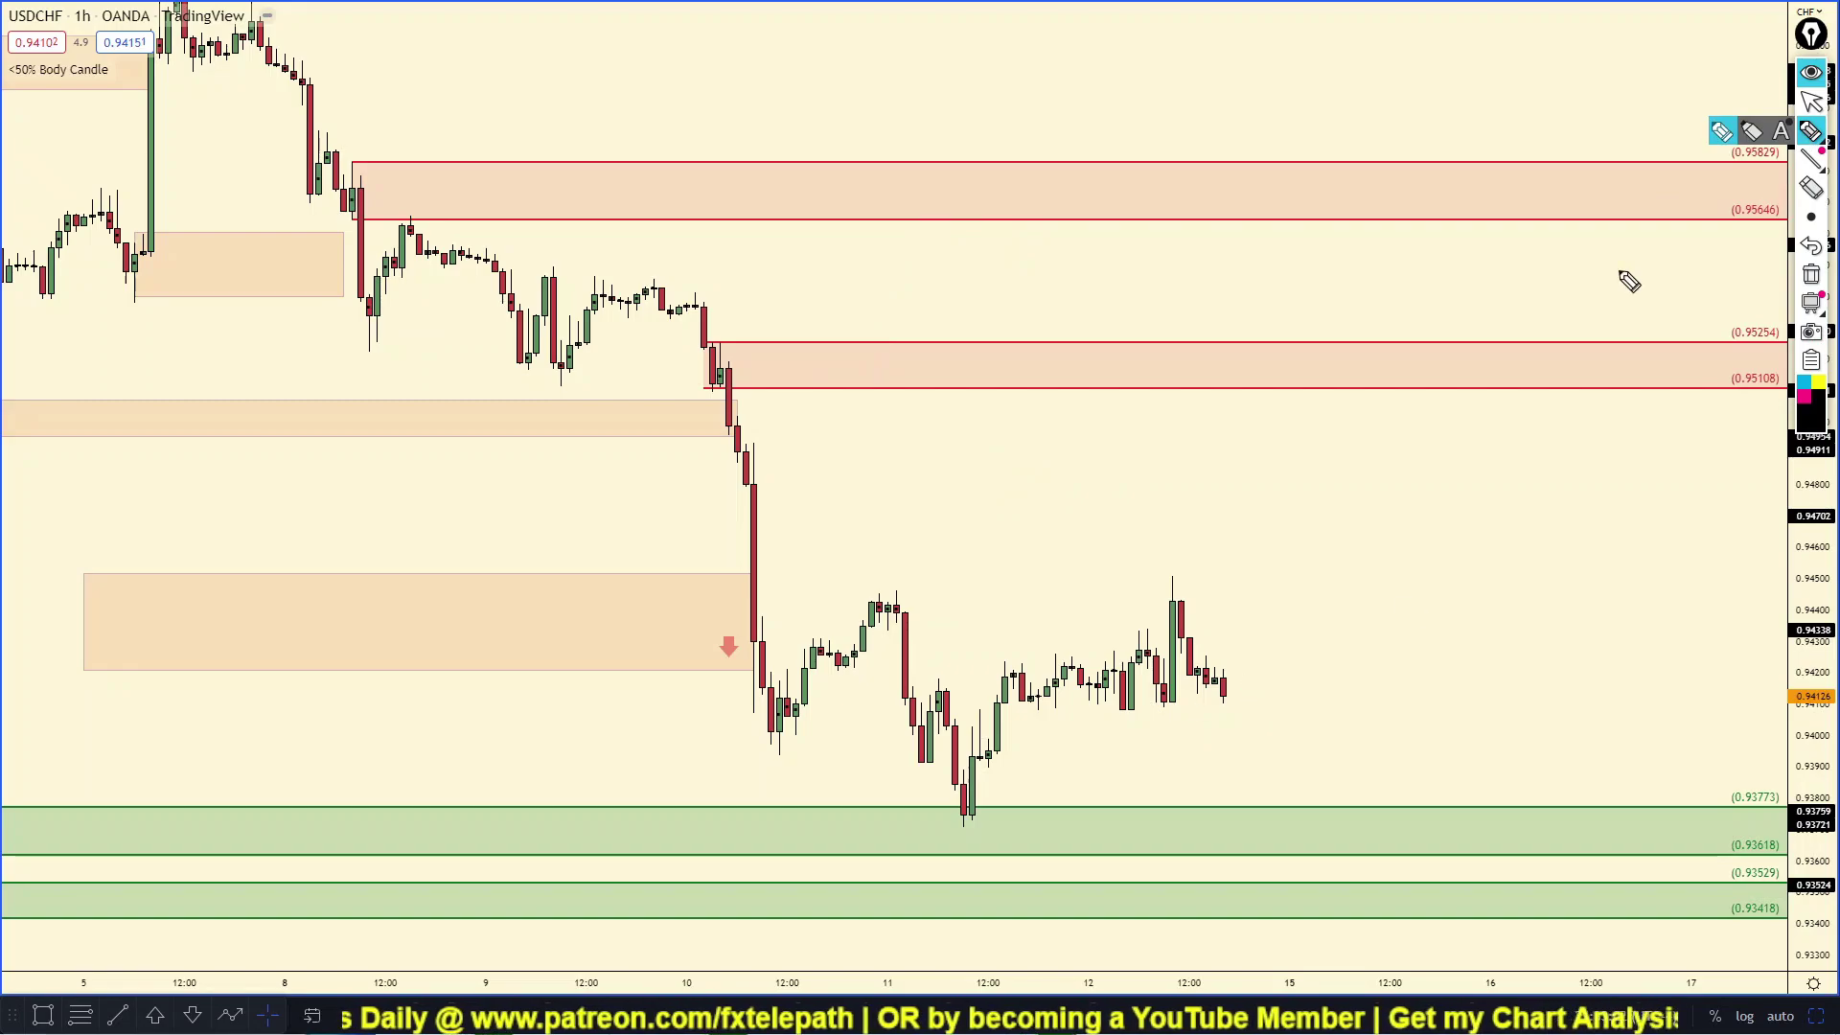
{"action": "left_click", "coordinate": [1812, 73]}
Sketch a drop through the 0.93773–0.93418 demand zones with a retest and further fall, add an arrow and a large pullback curve, and clear everything.
{"action": "scroll", "coordinate": [1441, 378], "scroll_direction": "down", "scroll_amount": 3}
{"action": "left_click_drag", "start_coordinate": [1438, 522], "coordinate": [1327, 379]}
{"action": "scroll", "coordinate": [1324, 379], "scroll_direction": "up", "scroll_amount": 2}
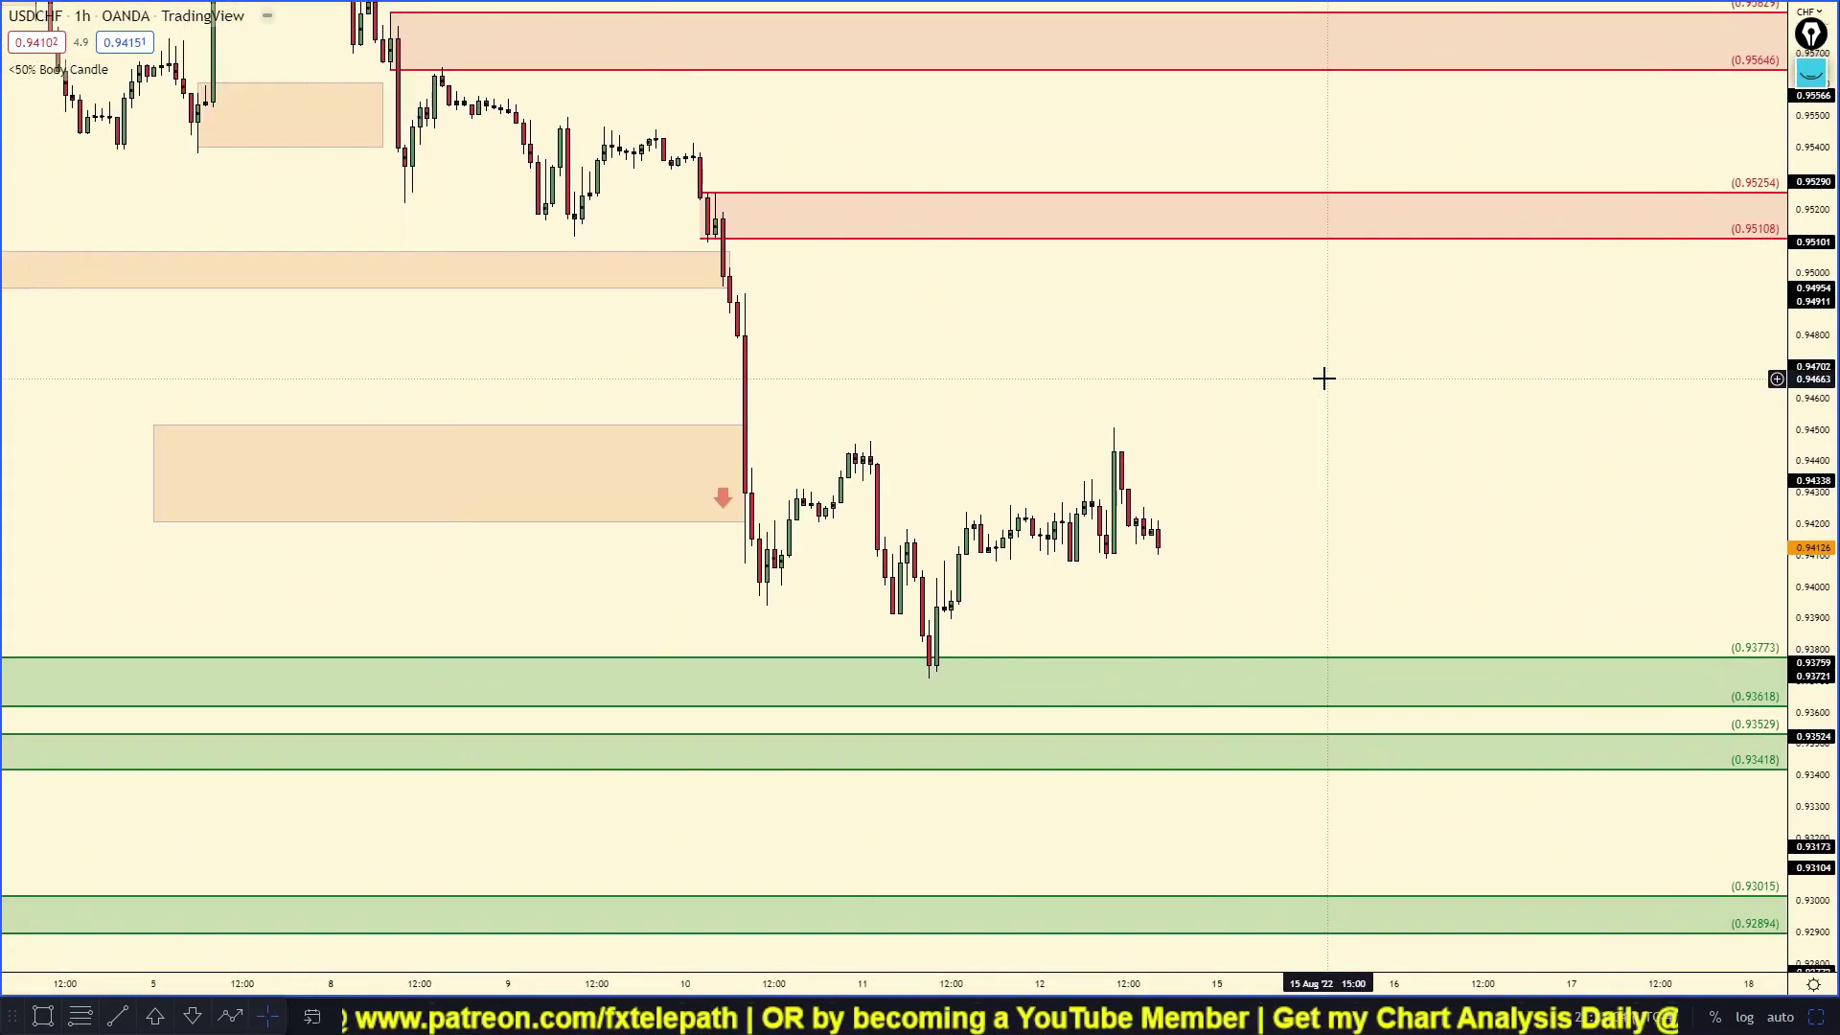
{"action": "scroll", "coordinate": [1325, 378], "scroll_direction": "up", "scroll_amount": 1}
{"action": "left_click", "coordinate": [1810, 74]}
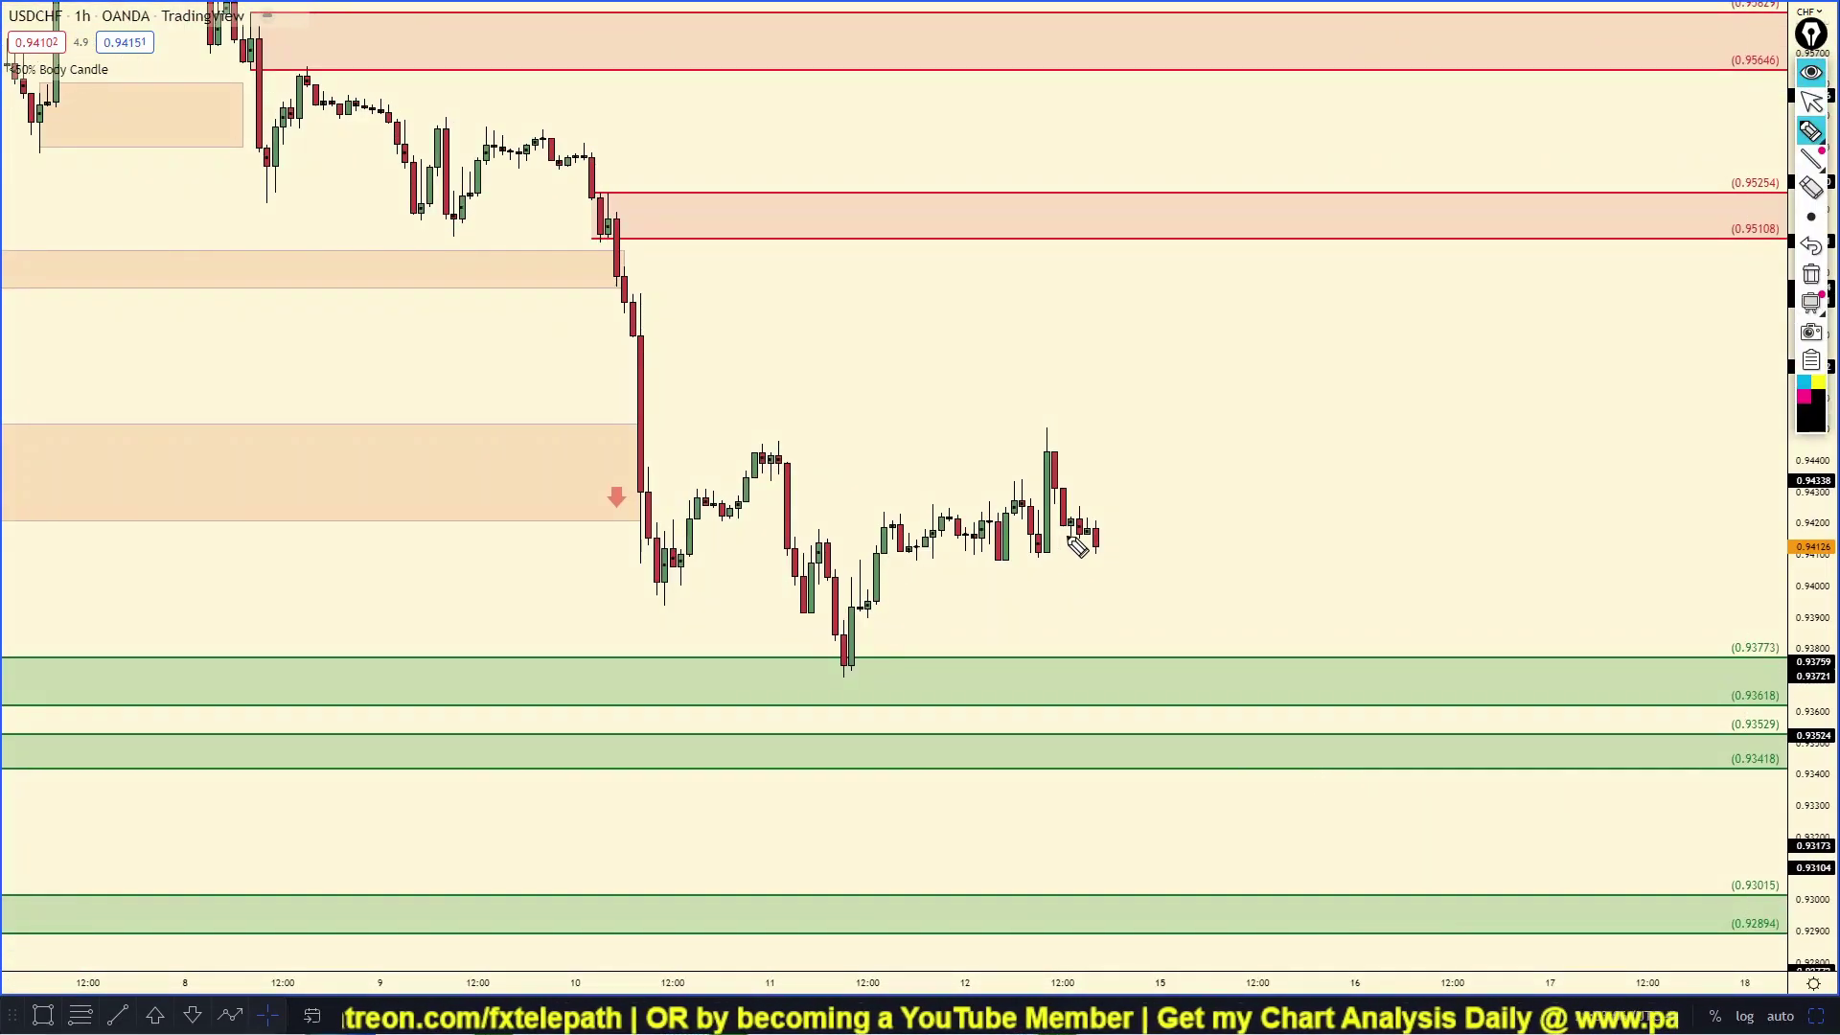
{"action": "mouse_move", "coordinate": [1070, 539]}
{"action": "left_mouse_down"}
{"action": "mouse_move", "coordinate": [1046, 673]}
{"action": "mouse_move", "coordinate": [1081, 786]}
{"action": "left_mouse_up"}
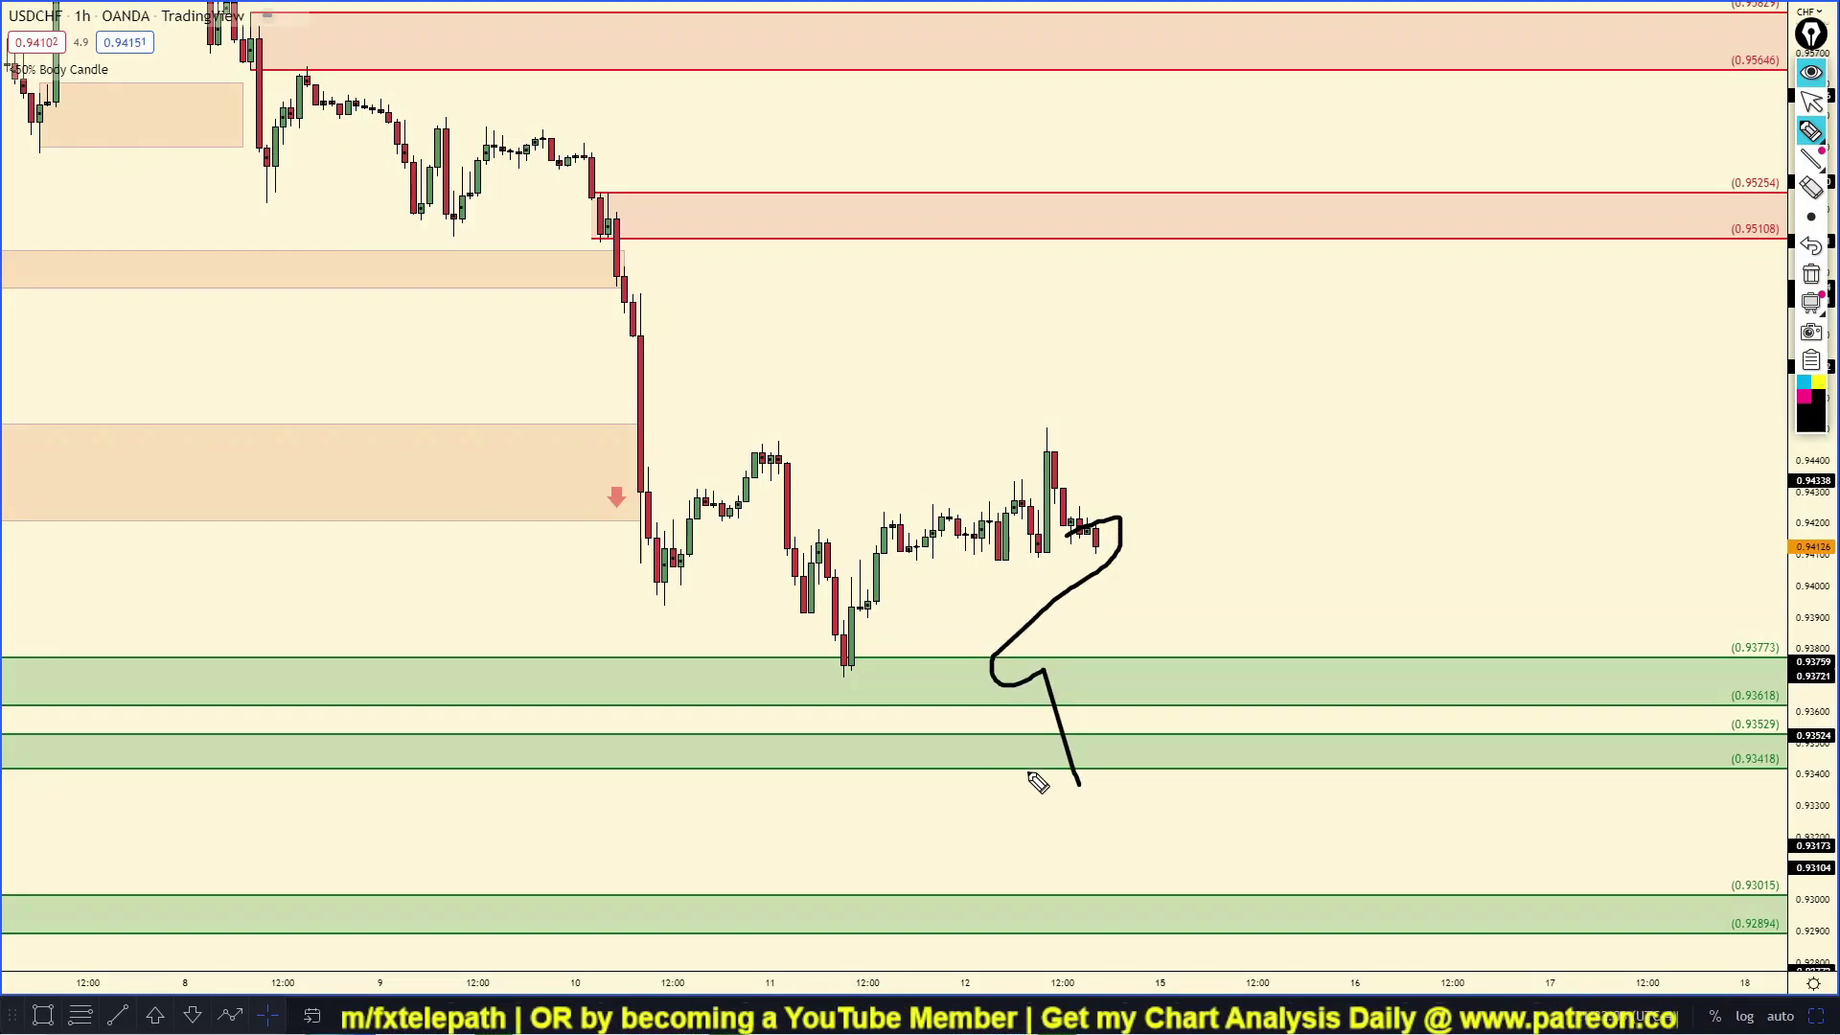
{"action": "left_click_drag", "start_coordinate": [996, 586], "coordinate": [915, 640]}
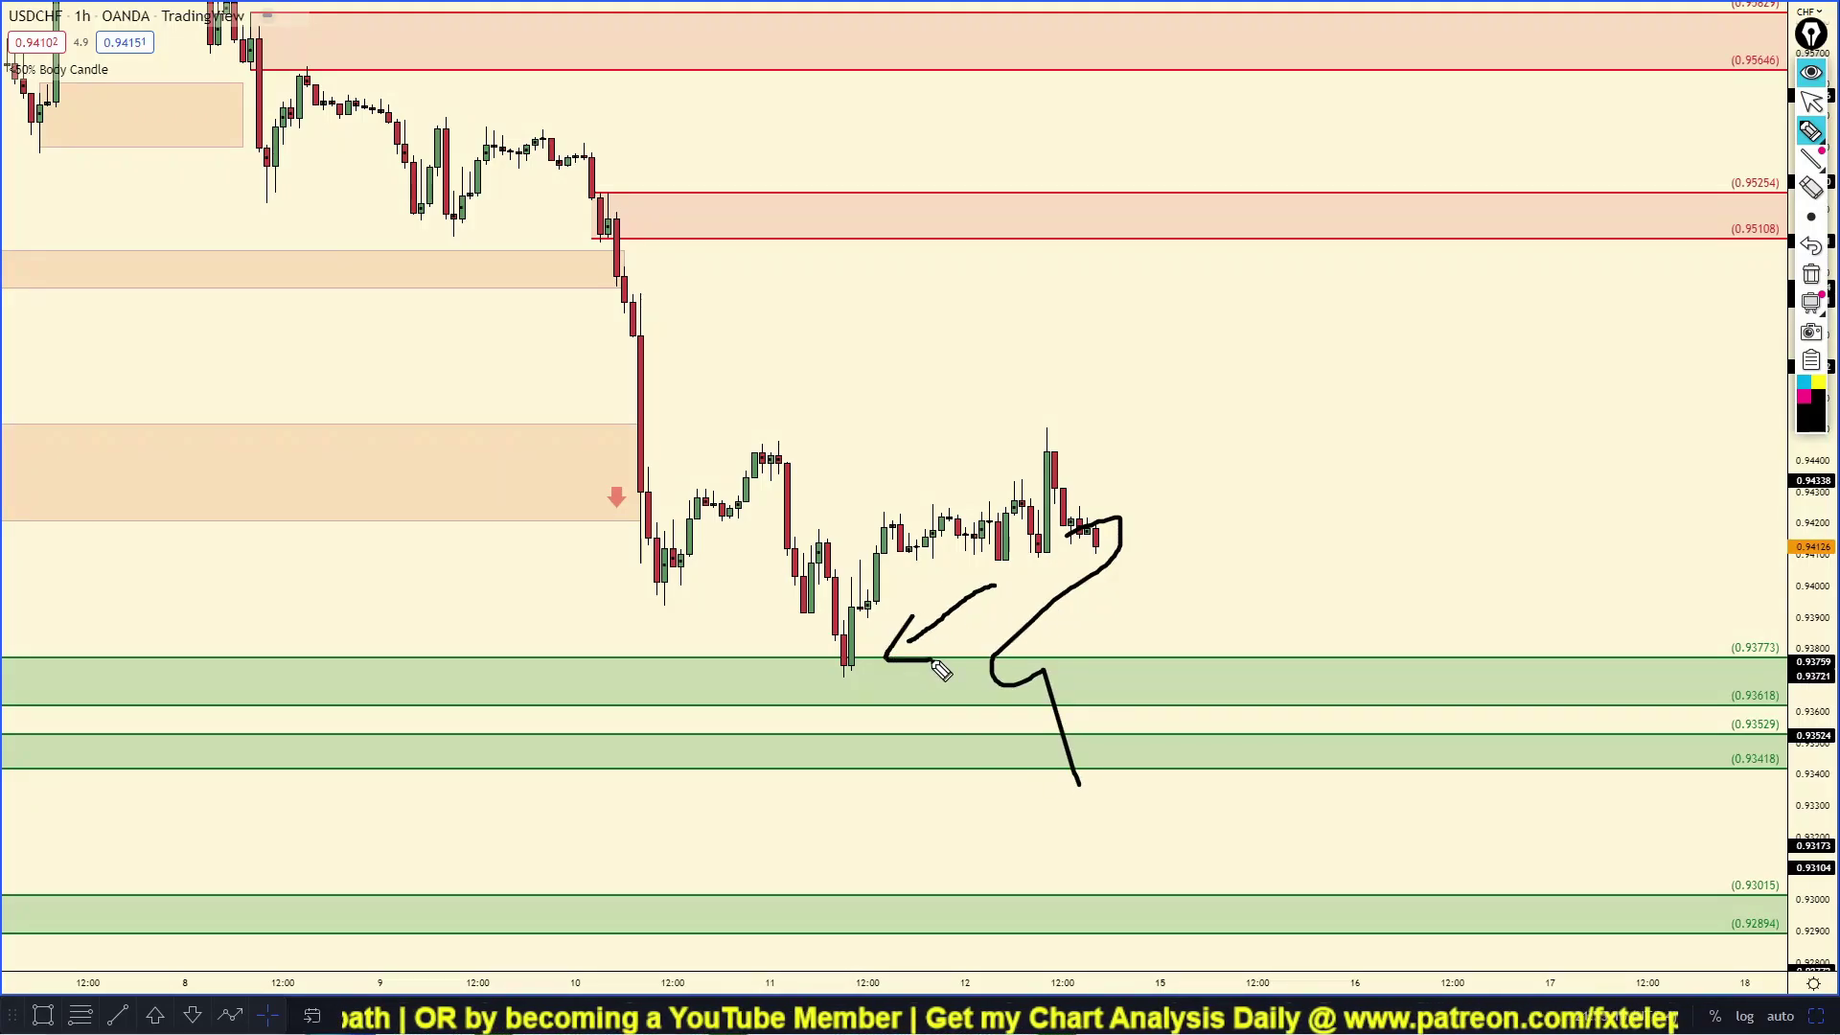
{"action": "mouse_move", "coordinate": [1031, 650]}
{"action": "left_mouse_down"}
{"action": "mouse_move", "coordinate": [1177, 634]}
{"action": "mouse_move", "coordinate": [1187, 669]}
{"action": "left_mouse_up"}
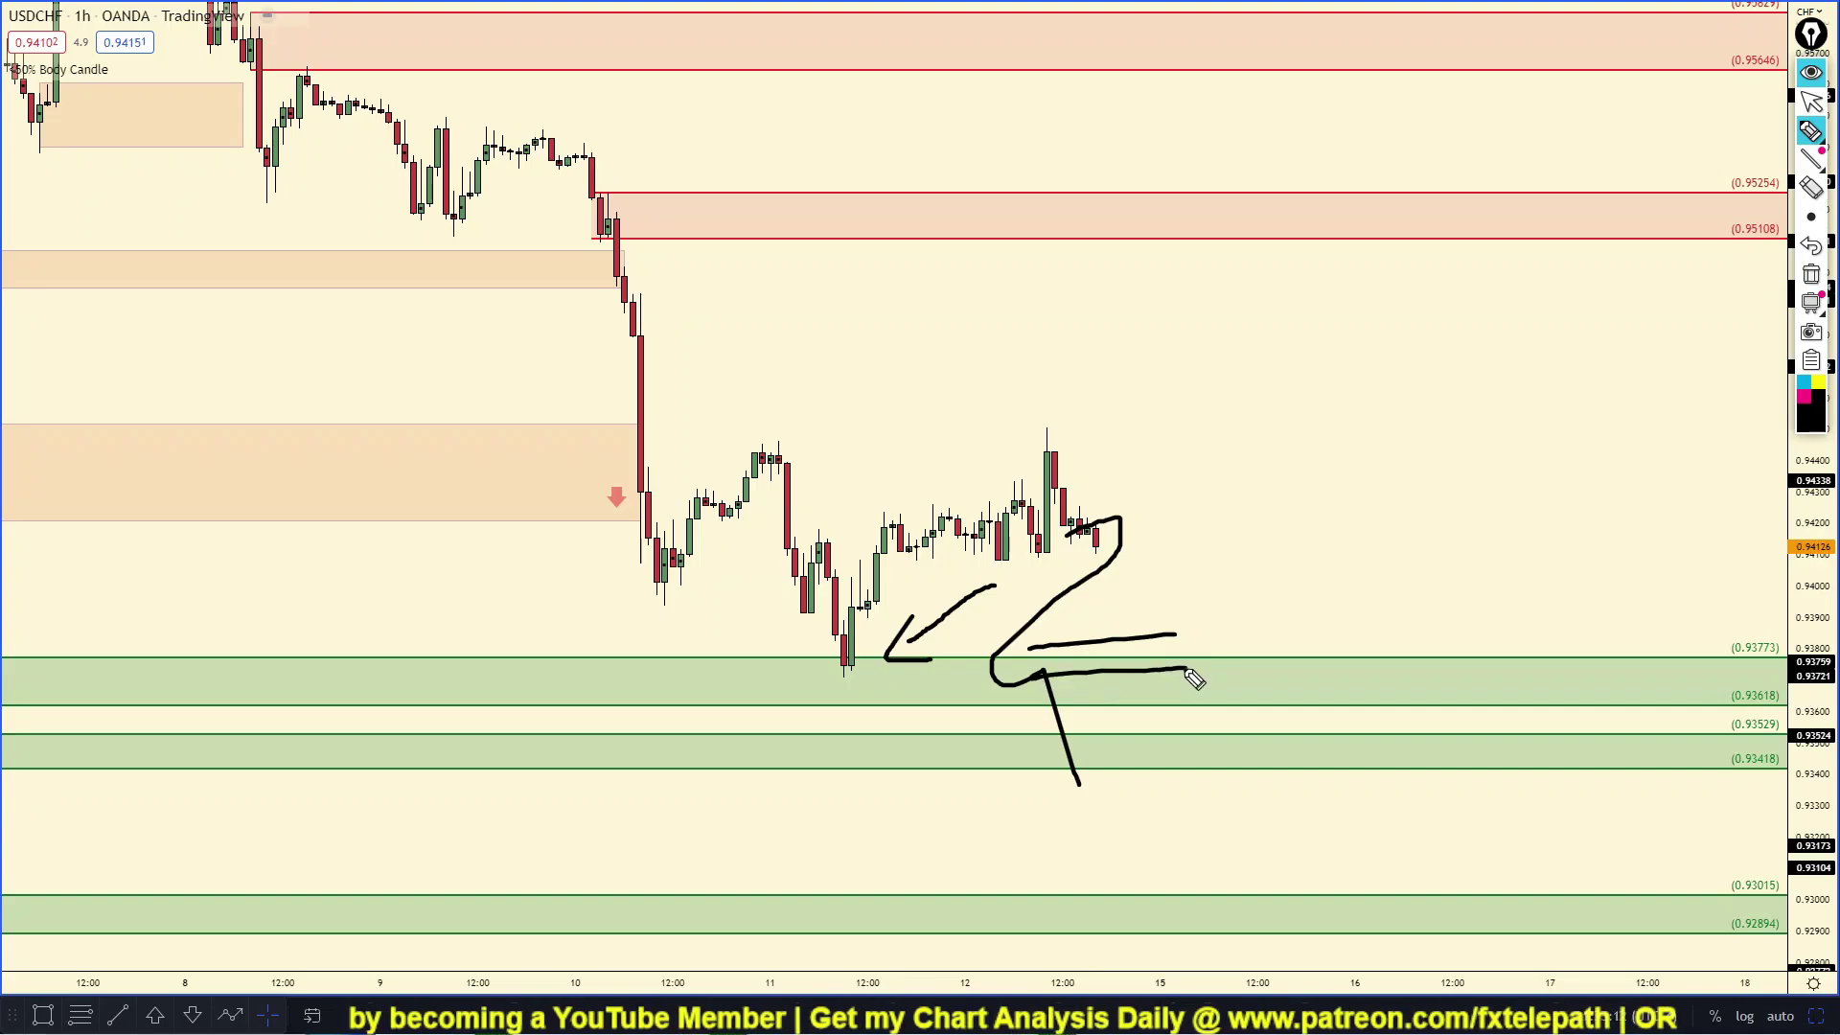
{"action": "mouse_move", "coordinate": [1118, 796]}
{"action": "left_mouse_down"}
{"action": "mouse_move", "coordinate": [1138, 703]}
{"action": "mouse_move", "coordinate": [1182, 634]}
{"action": "left_mouse_up"}
{"action": "left_click_drag", "start_coordinate": [1210, 710], "coordinate": [1222, 870]}
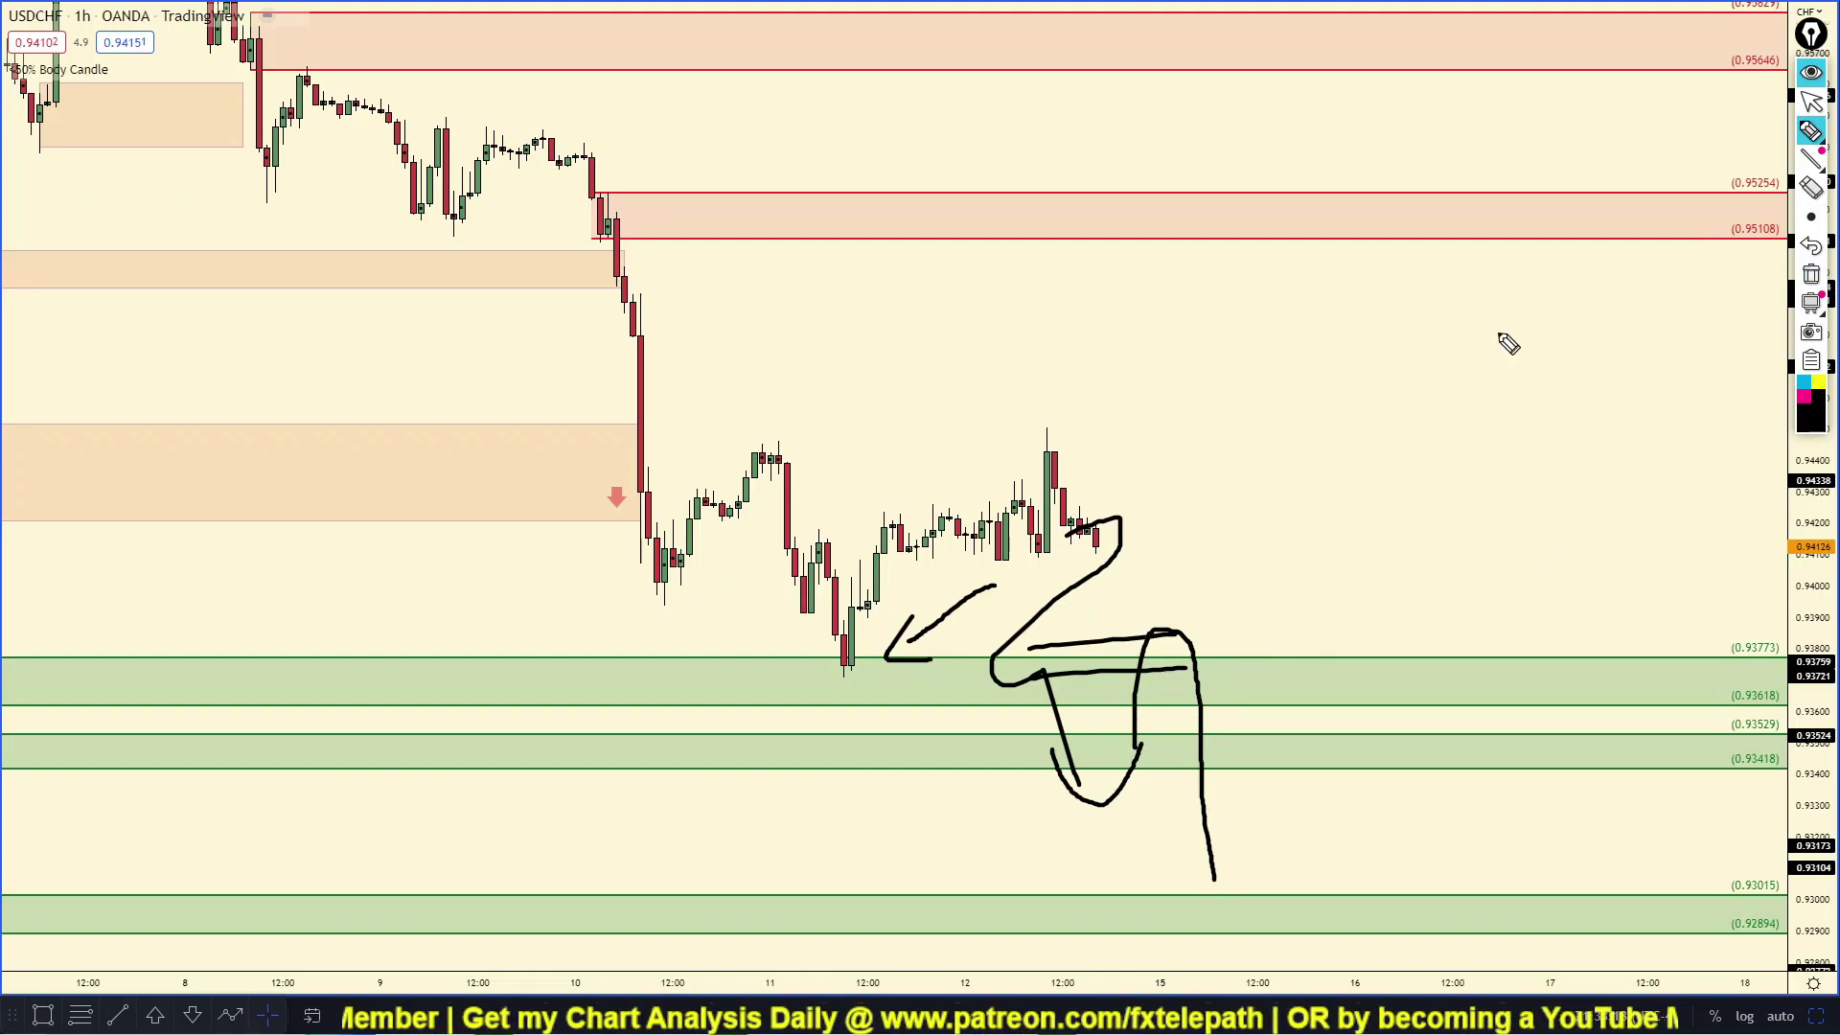
{"action": "mouse_move", "coordinate": [521, 118]}
{"action": "left_mouse_down"}
{"action": "mouse_move", "coordinate": [875, 382]}
{"action": "mouse_move", "coordinate": [1287, 482]}
{"action": "mouse_move", "coordinate": [1401, 668]}
{"action": "left_mouse_up"}
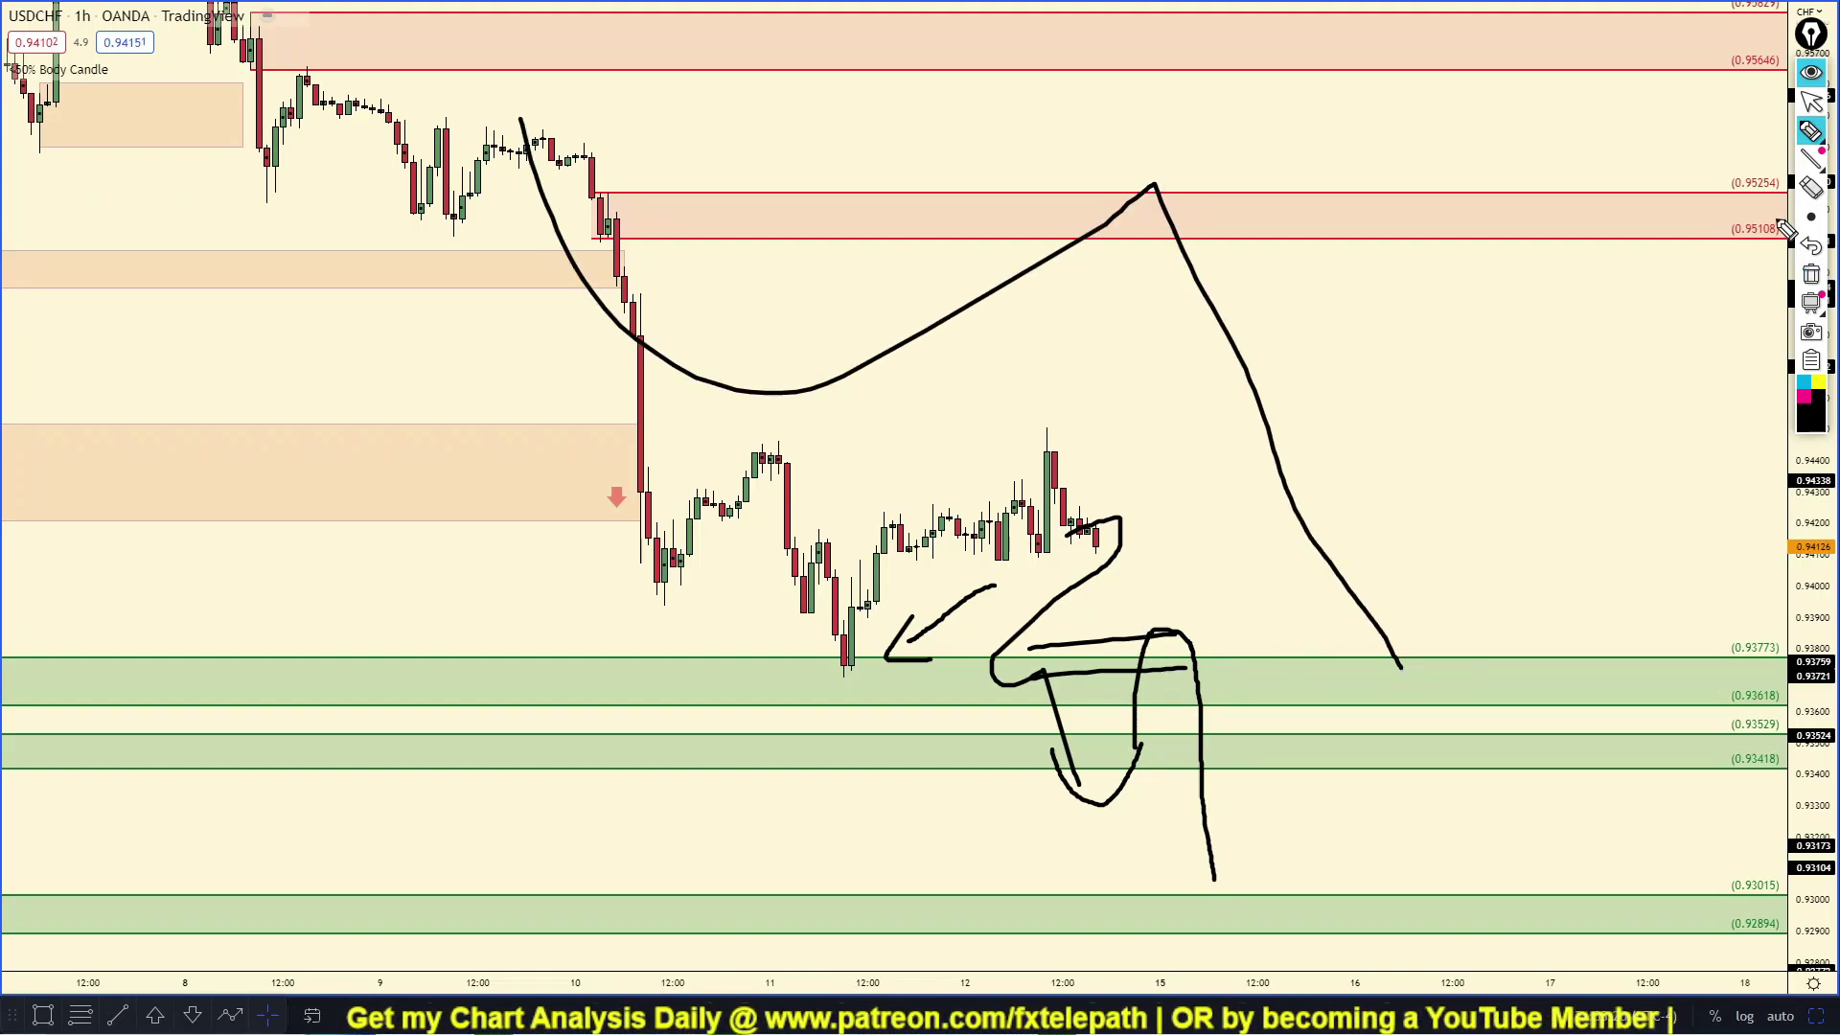
{"action": "left_click", "coordinate": [1811, 275]}
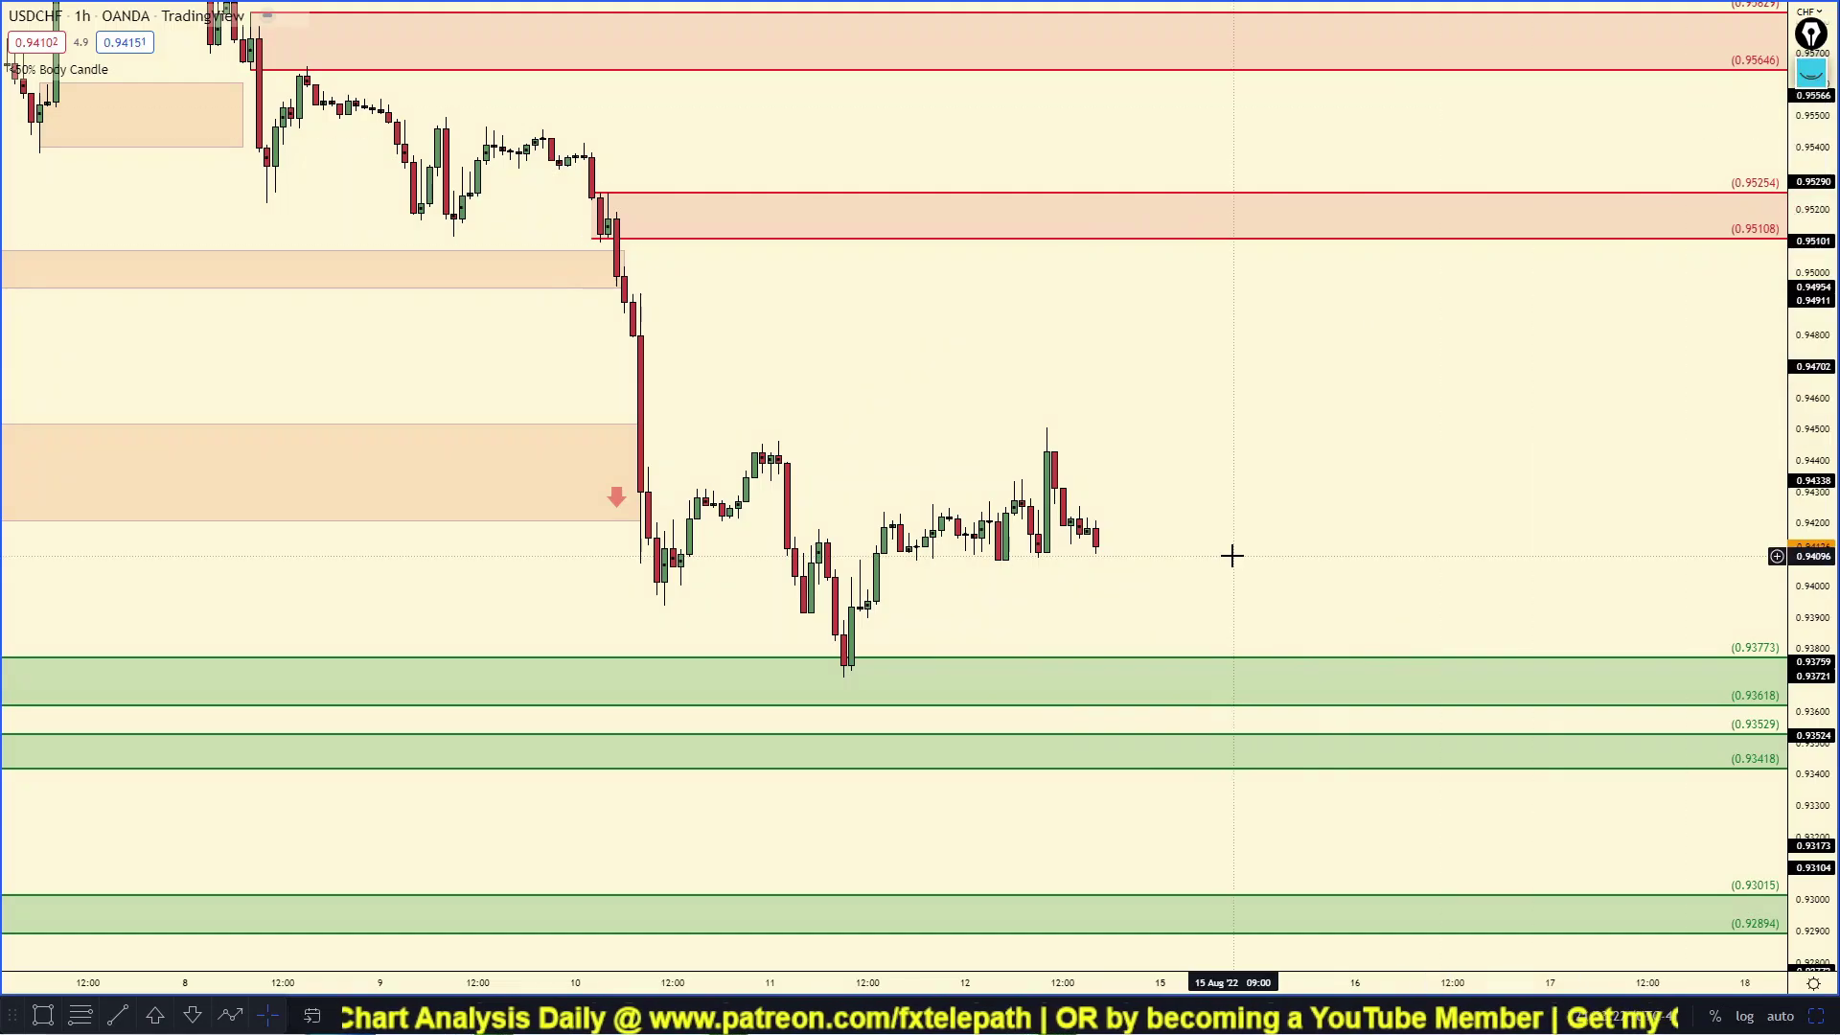
With the demand zones down to 0.92351 in view, sketch a short drop through the 0.93773–0.93618 zone on the 1h chart and clear it.
{"action": "scroll", "coordinate": [1232, 537], "scroll_direction": "down", "scroll_amount": 1}
{"action": "scroll", "coordinate": [1234, 524], "scroll_direction": "down", "scroll_amount": 1}
{"action": "left_click_drag", "start_coordinate": [1355, 489], "coordinate": [1430, 518]}
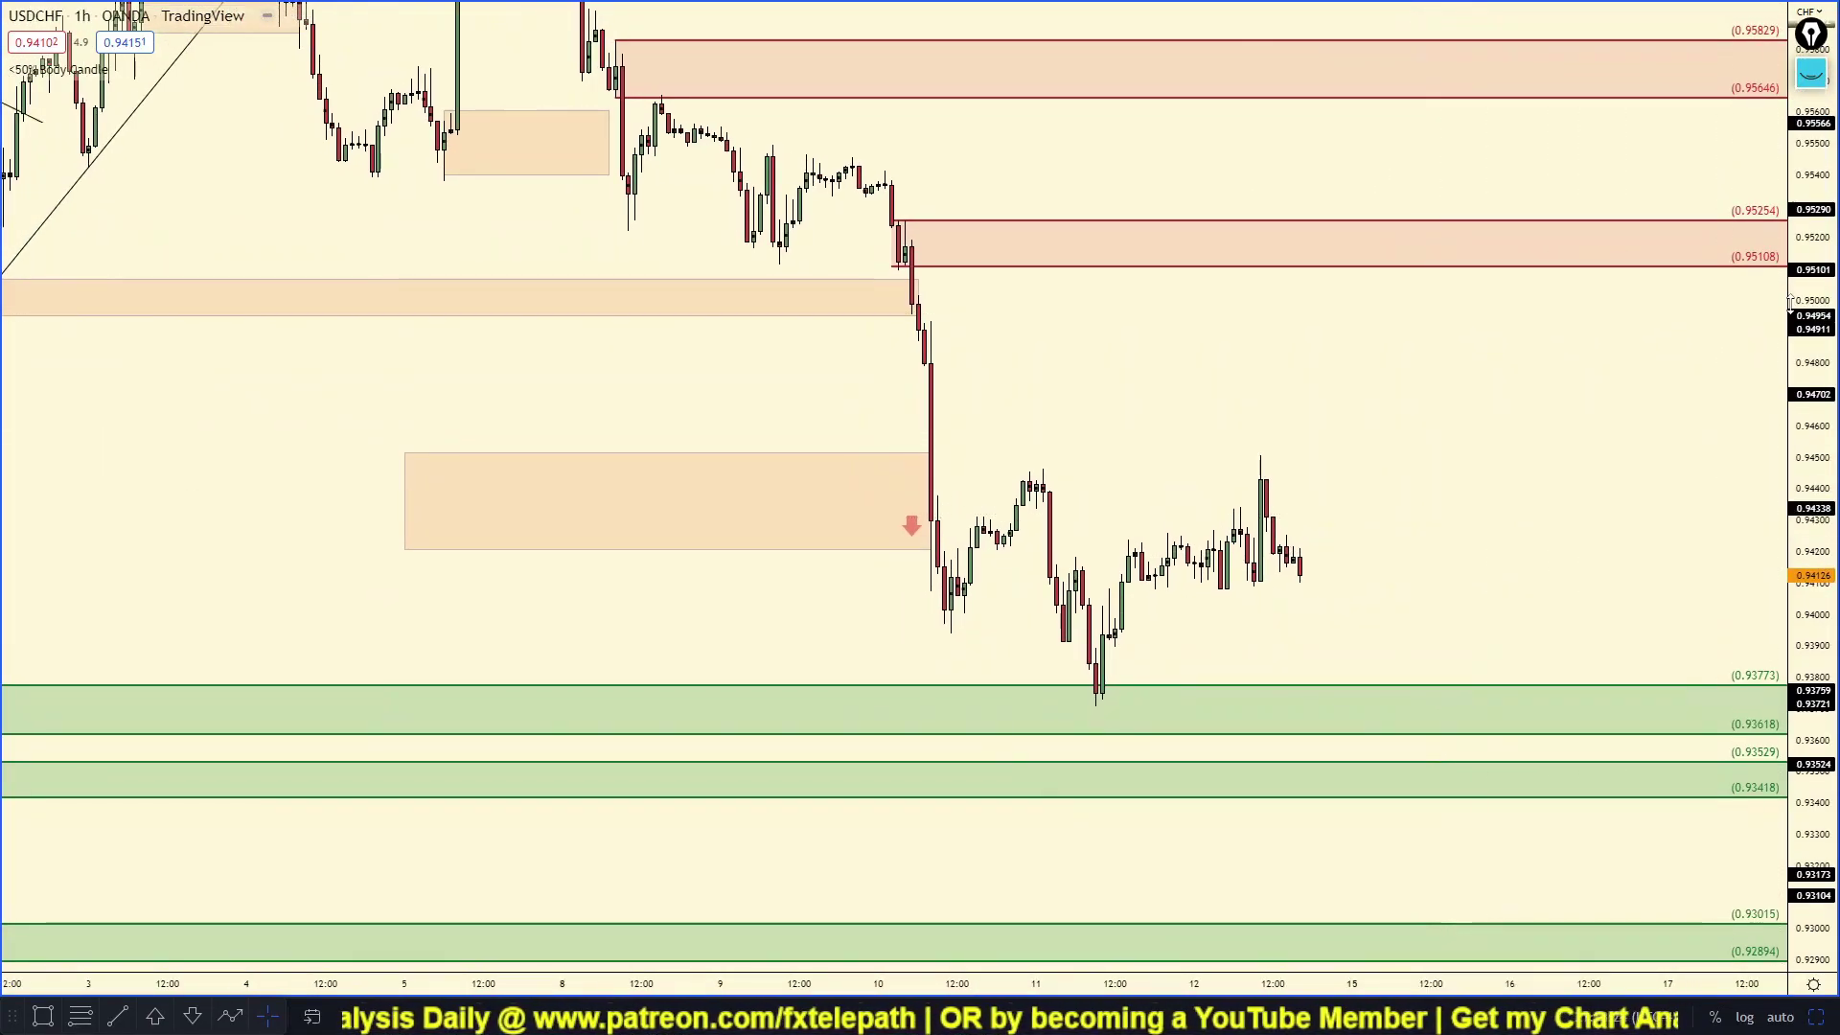
{"action": "left_click_drag", "start_coordinate": [1808, 329], "coordinate": [1818, 547]}
{"action": "left_click_drag", "start_coordinate": [1367, 541], "coordinate": [1271, 524]}
{"action": "scroll", "coordinate": [1271, 524], "scroll_direction": "up", "scroll_amount": 2}
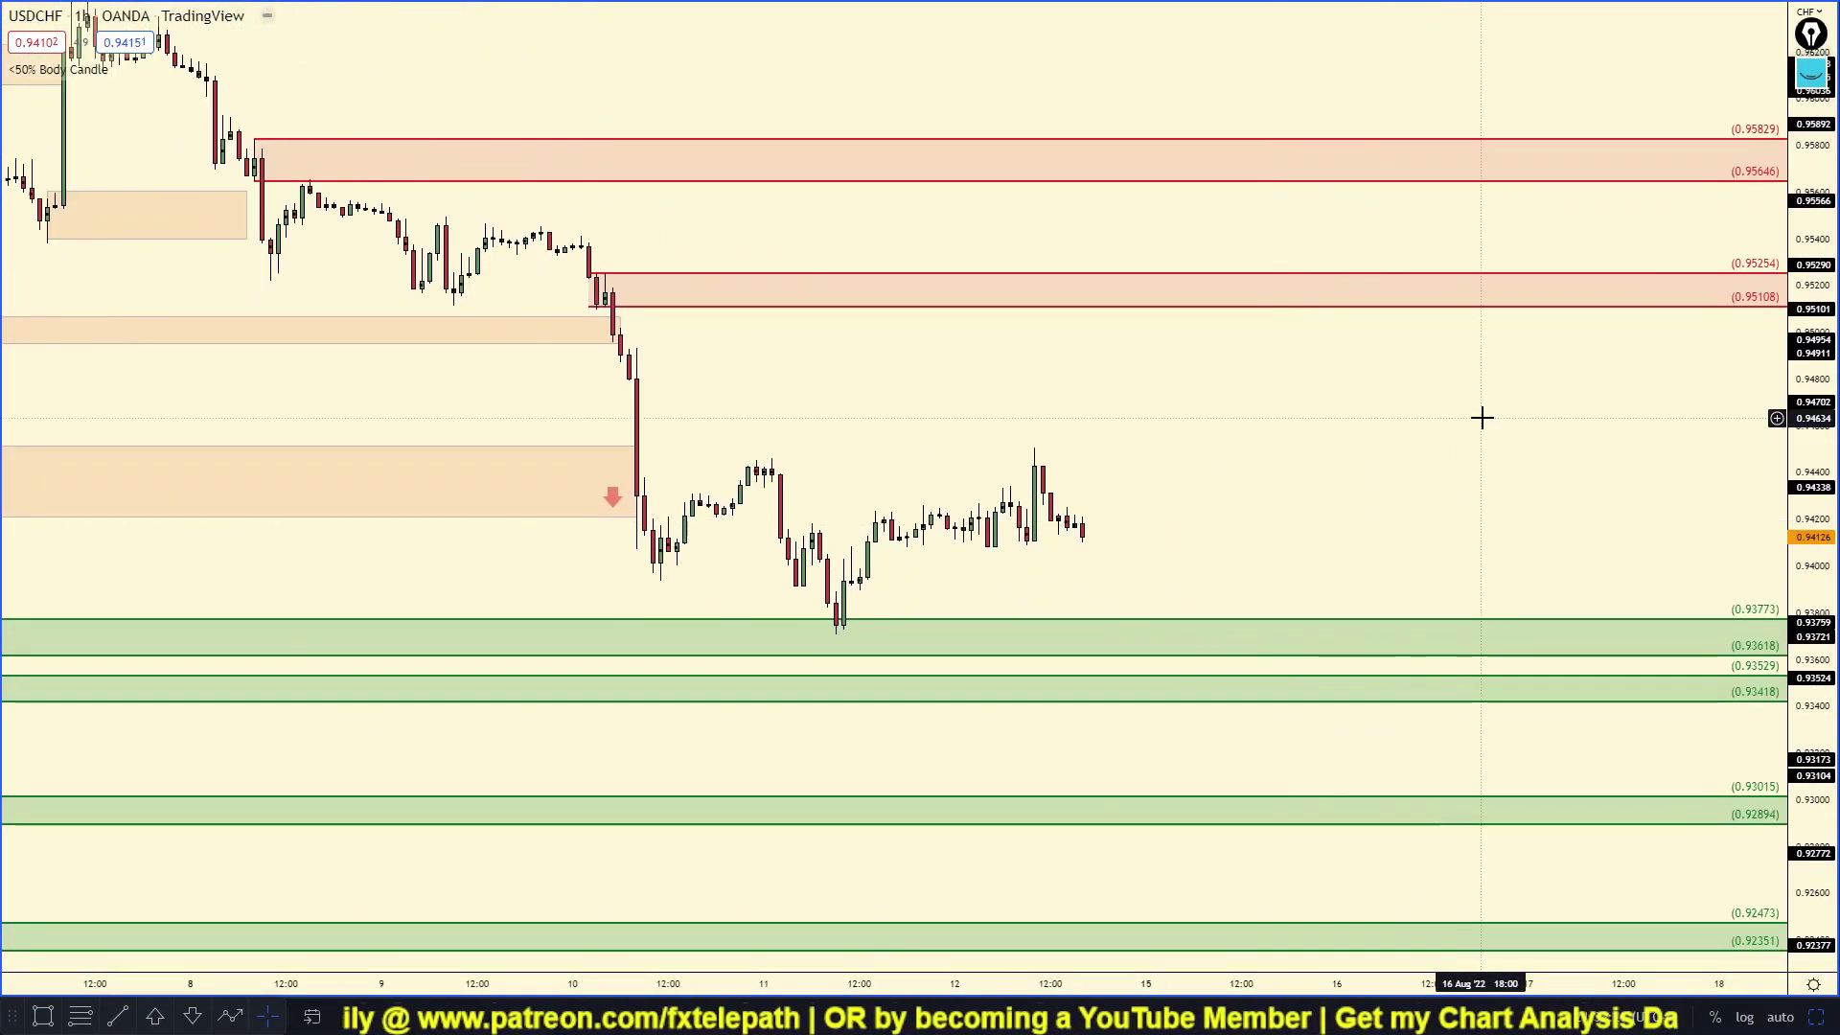
{"action": "left_click", "coordinate": [1810, 74]}
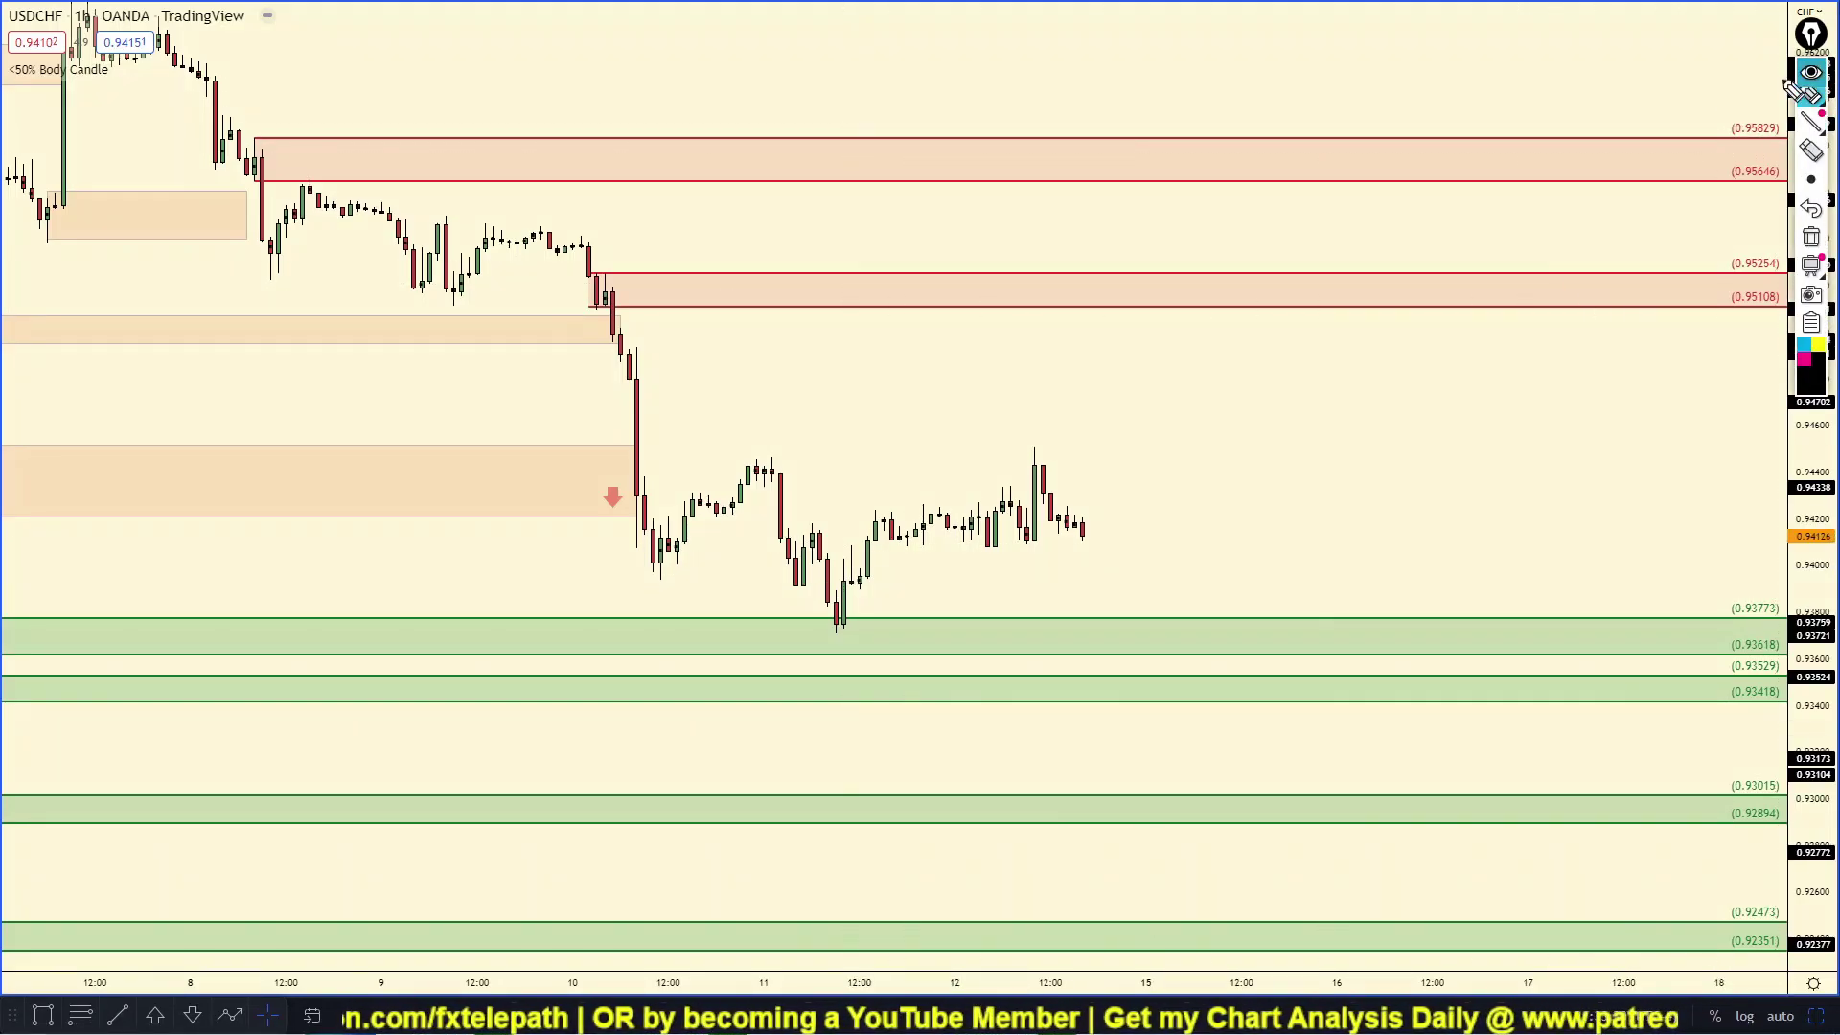
{"action": "left_click", "coordinate": [1810, 131]}
{"action": "mouse_move", "coordinate": [814, 615]}
{"action": "left_mouse_down"}
{"action": "mouse_move", "coordinate": [920, 514]}
{"action": "mouse_move", "coordinate": [1105, 501]}
{"action": "mouse_move", "coordinate": [1067, 621]}
{"action": "mouse_move", "coordinate": [1105, 668]}
{"action": "left_mouse_up"}
{"action": "left_click", "coordinate": [1811, 275]}
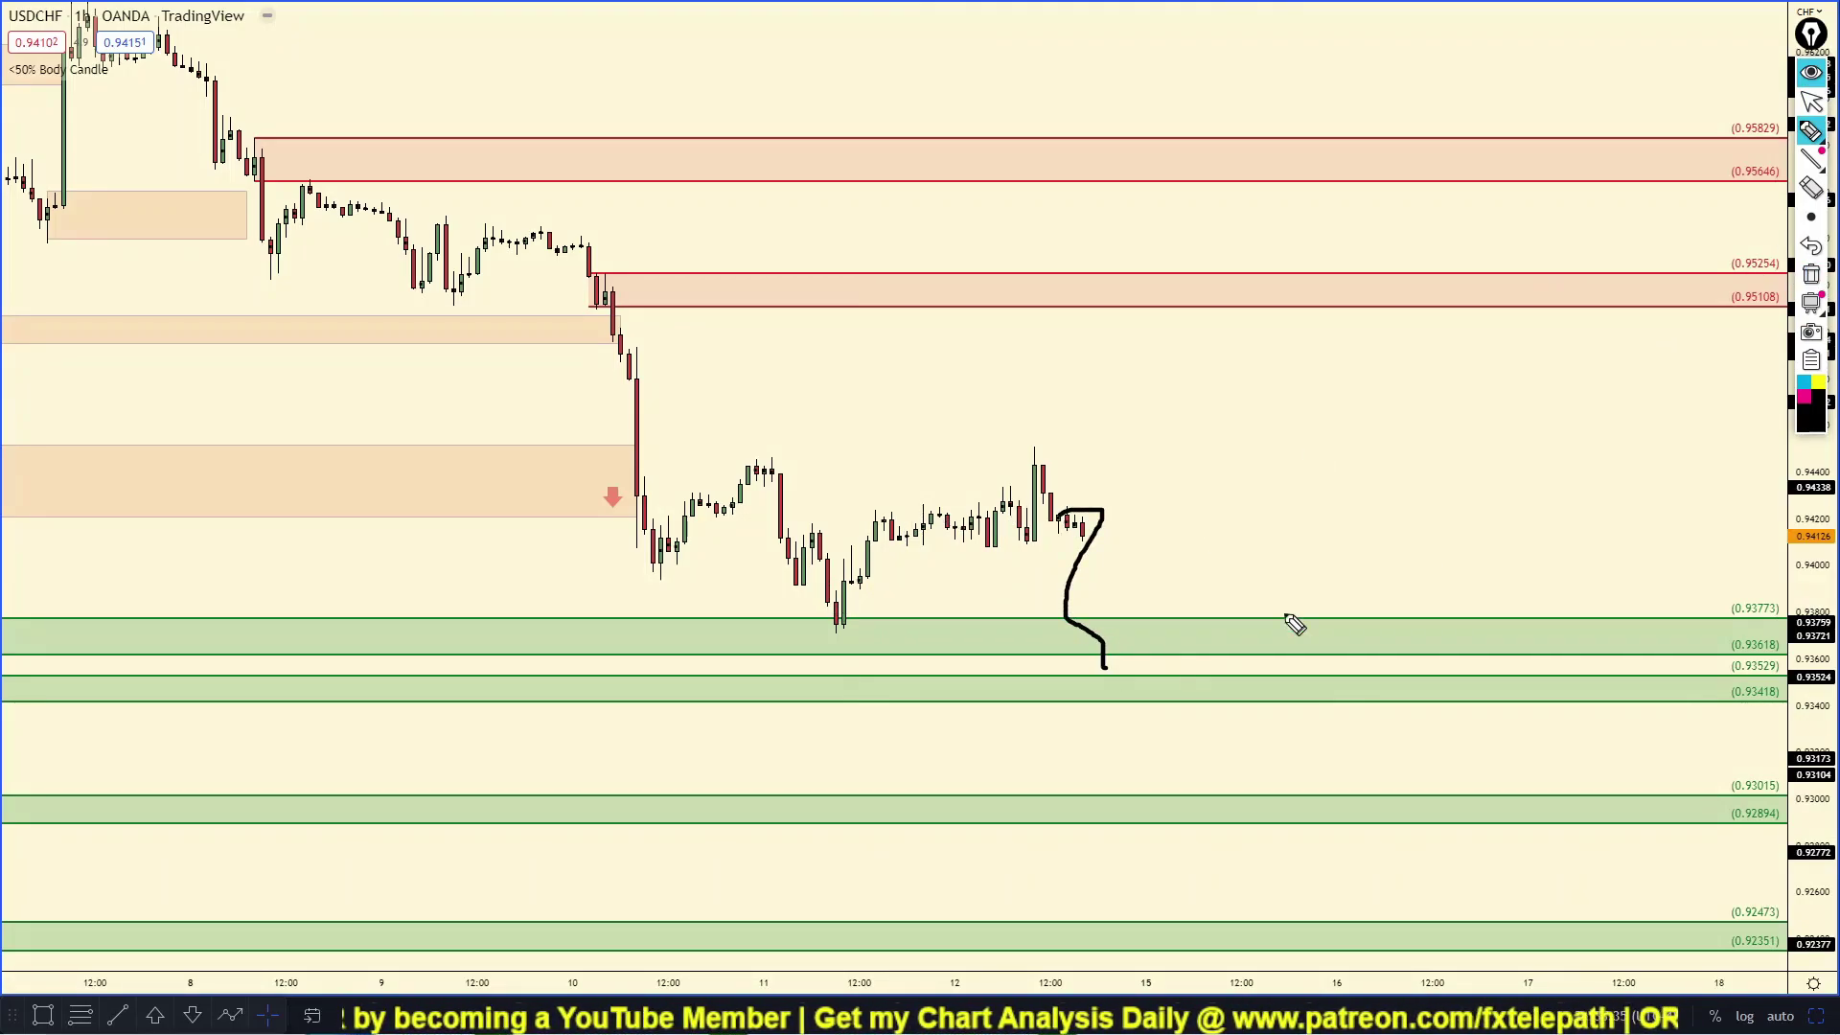
{"action": "left_click", "coordinate": [1812, 274]}
{"action": "left_click", "coordinate": [1811, 73]}
Restore the four-chart layout and frame the 1h chart's latest candles above the 0.93773–0.93618 demand zone at a larger price scale.
{"action": "scroll", "coordinate": [1619, 491], "scroll_direction": "down", "scroll_amount": 3}
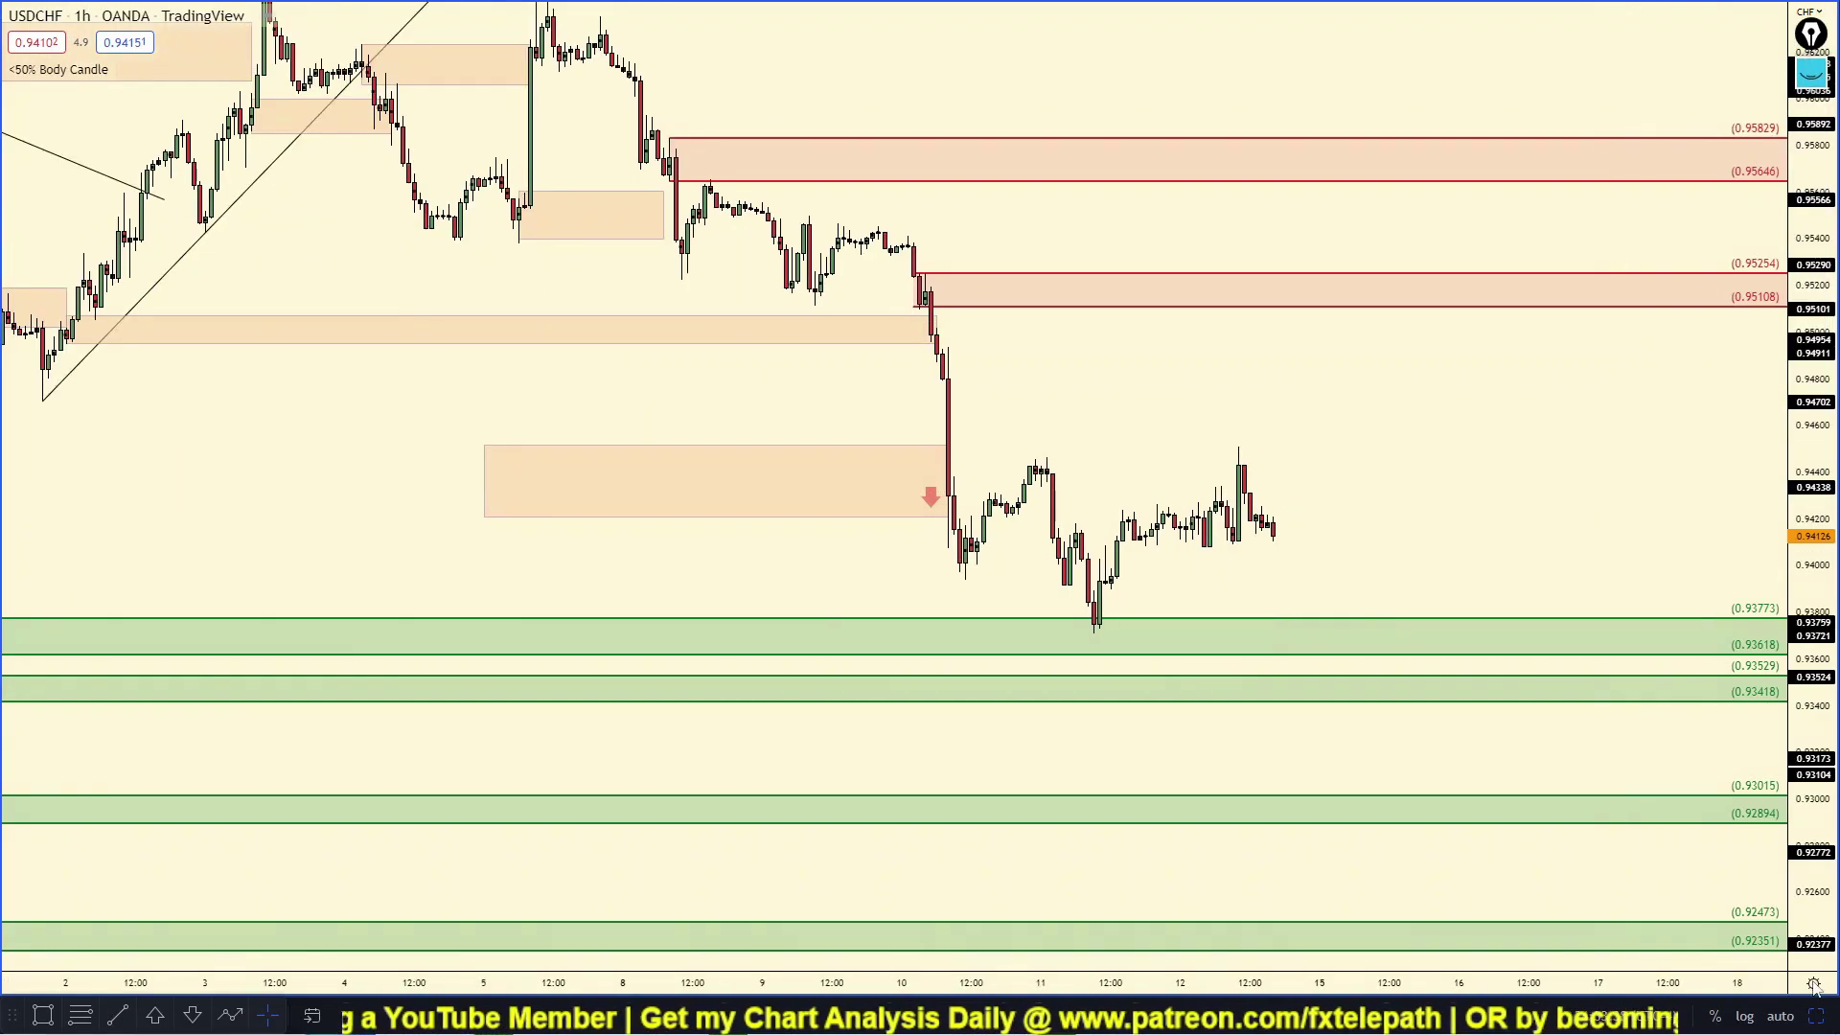
{"action": "left_click", "coordinate": [1818, 1013]}
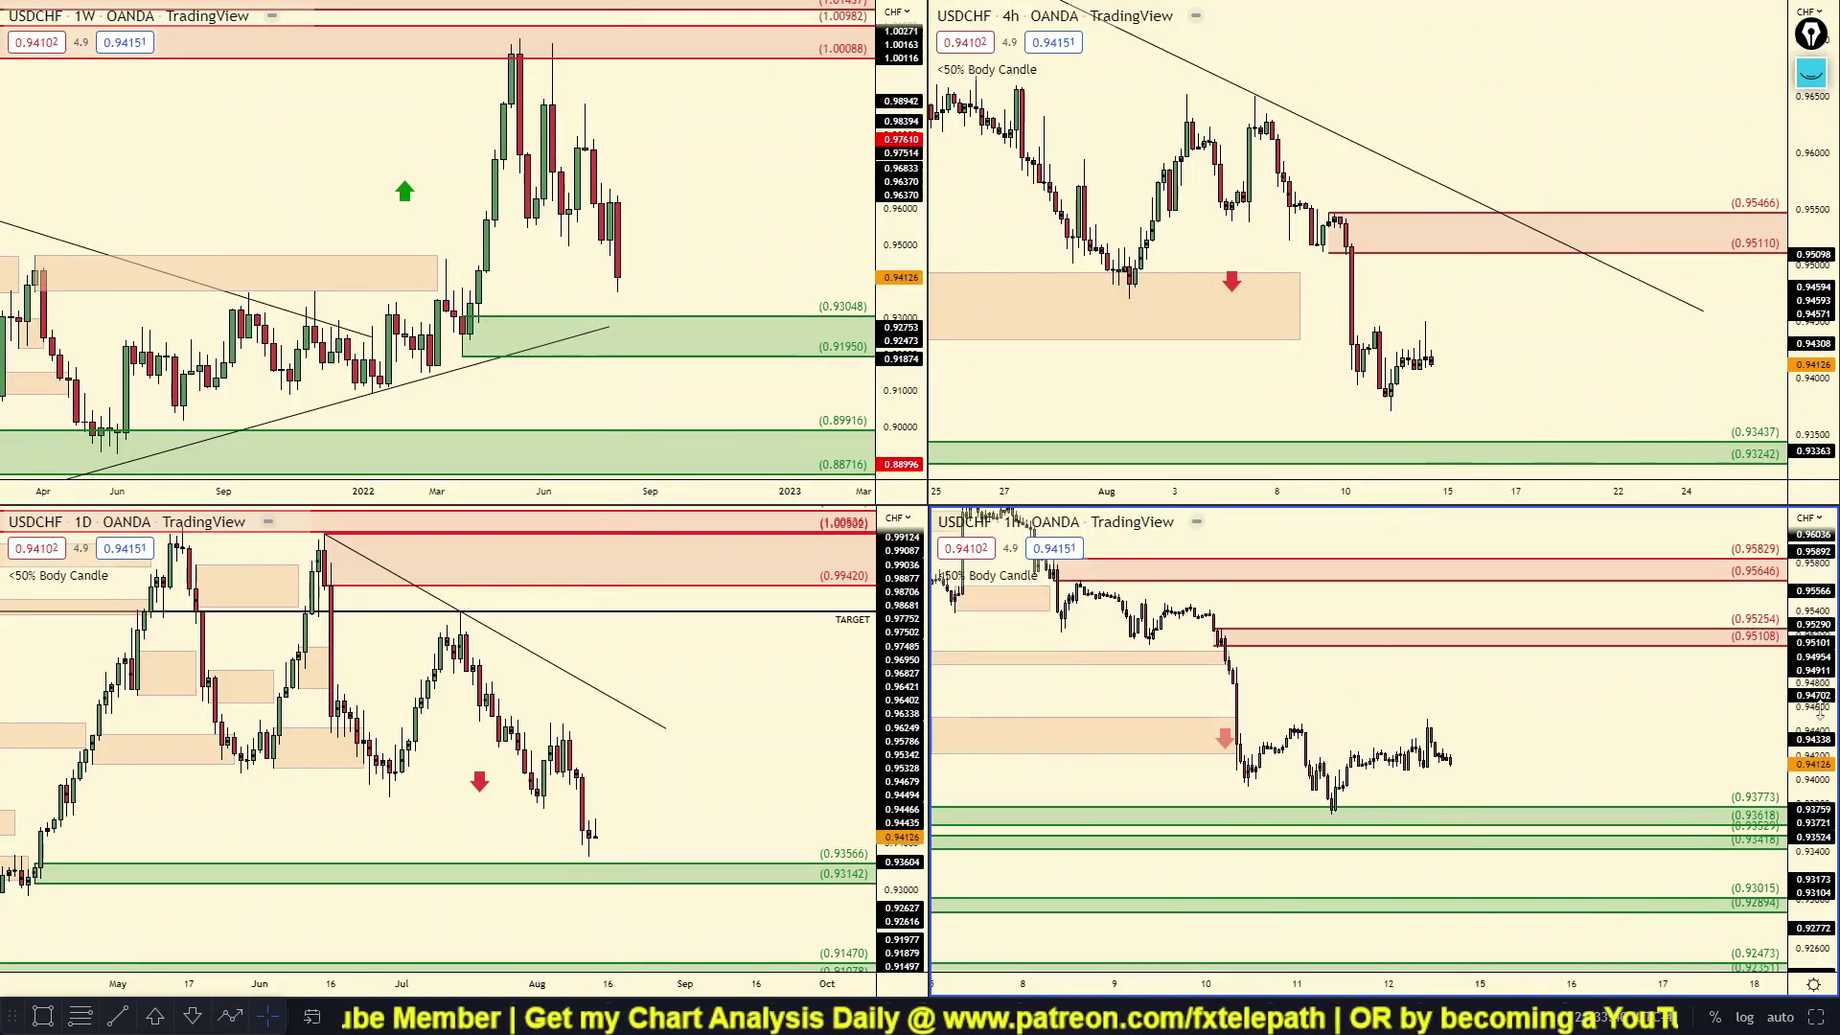
{"action": "left_click_drag", "start_coordinate": [1581, 719], "coordinate": [1631, 706]}
{"action": "scroll", "coordinate": [1630, 690], "scroll_direction": "up", "scroll_amount": 2}
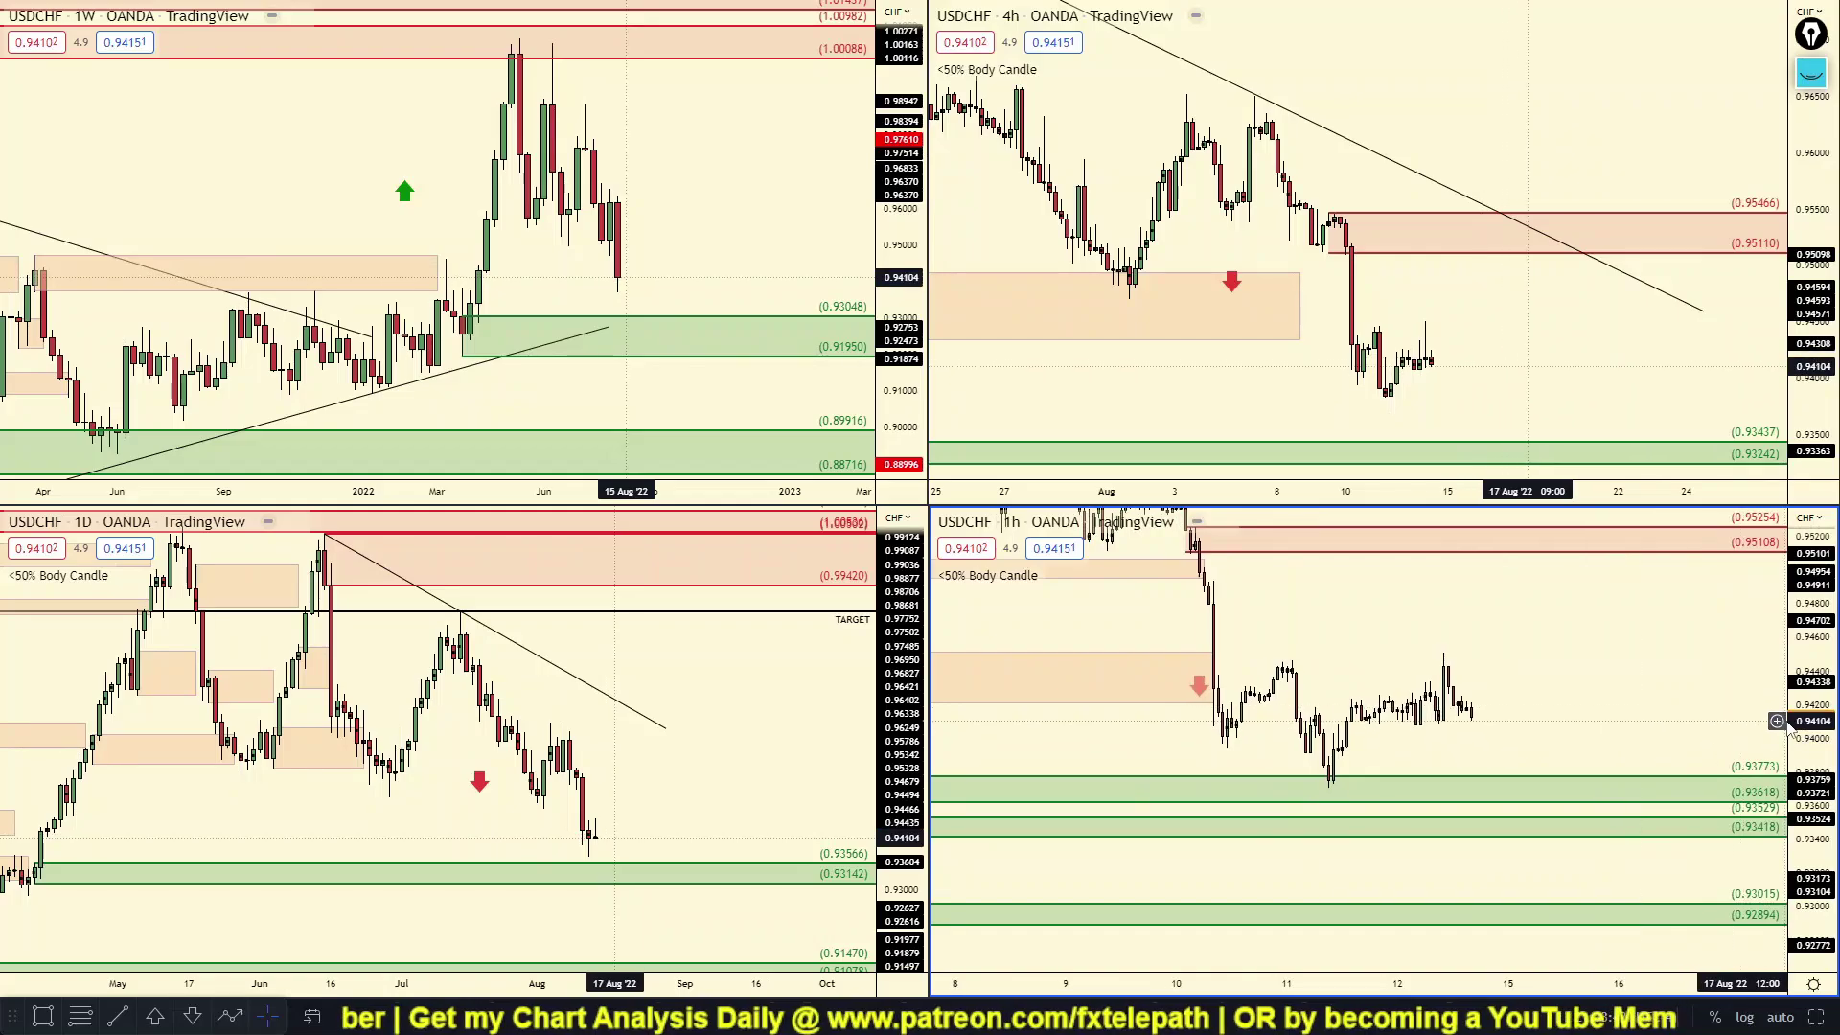
{"action": "left_click_drag", "start_coordinate": [1803, 684], "coordinate": [1802, 546]}
Maximize the USDCHF daily chart, sketch an upward arrow at the 0.93566–0.93142 demand zone and a dip and bounce from it, and clear the sketches.
{"action": "left_click_drag", "start_coordinate": [709, 750], "coordinate": [656, 712]}
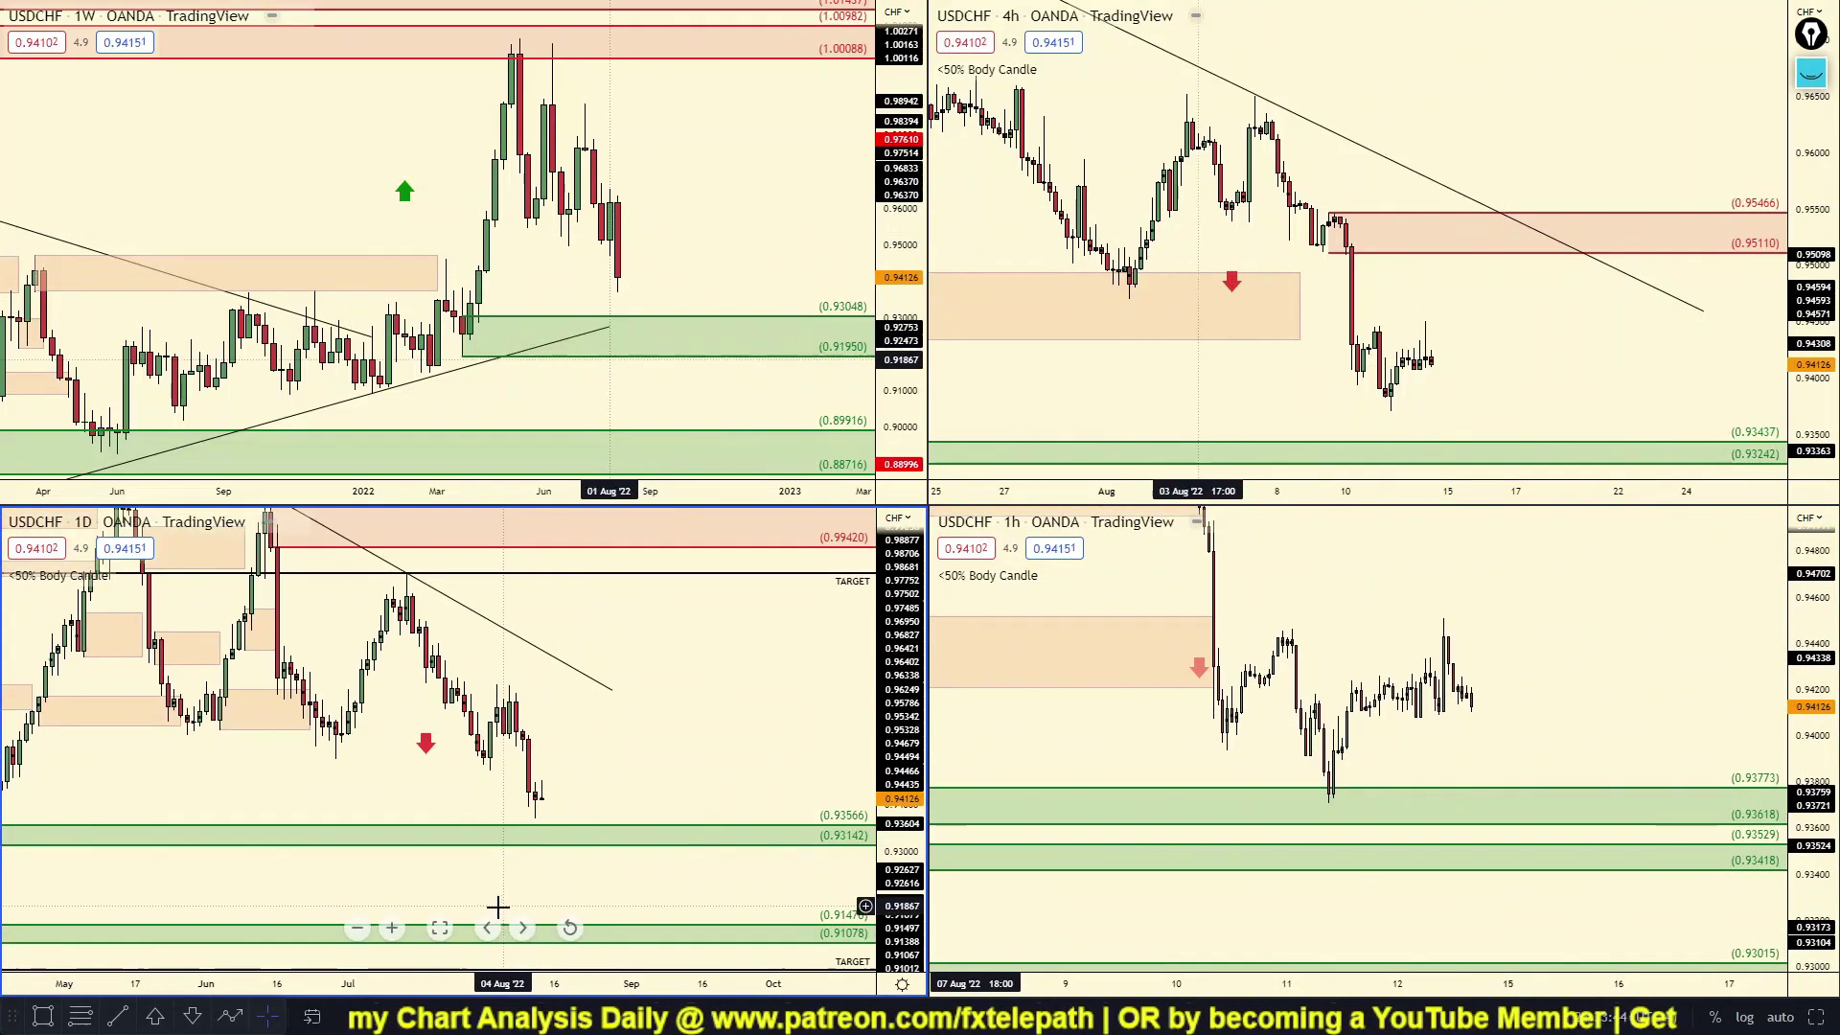
{"action": "left_click", "coordinate": [438, 928]}
{"action": "scroll", "coordinate": [1388, 595], "scroll_direction": "up", "scroll_amount": 5}
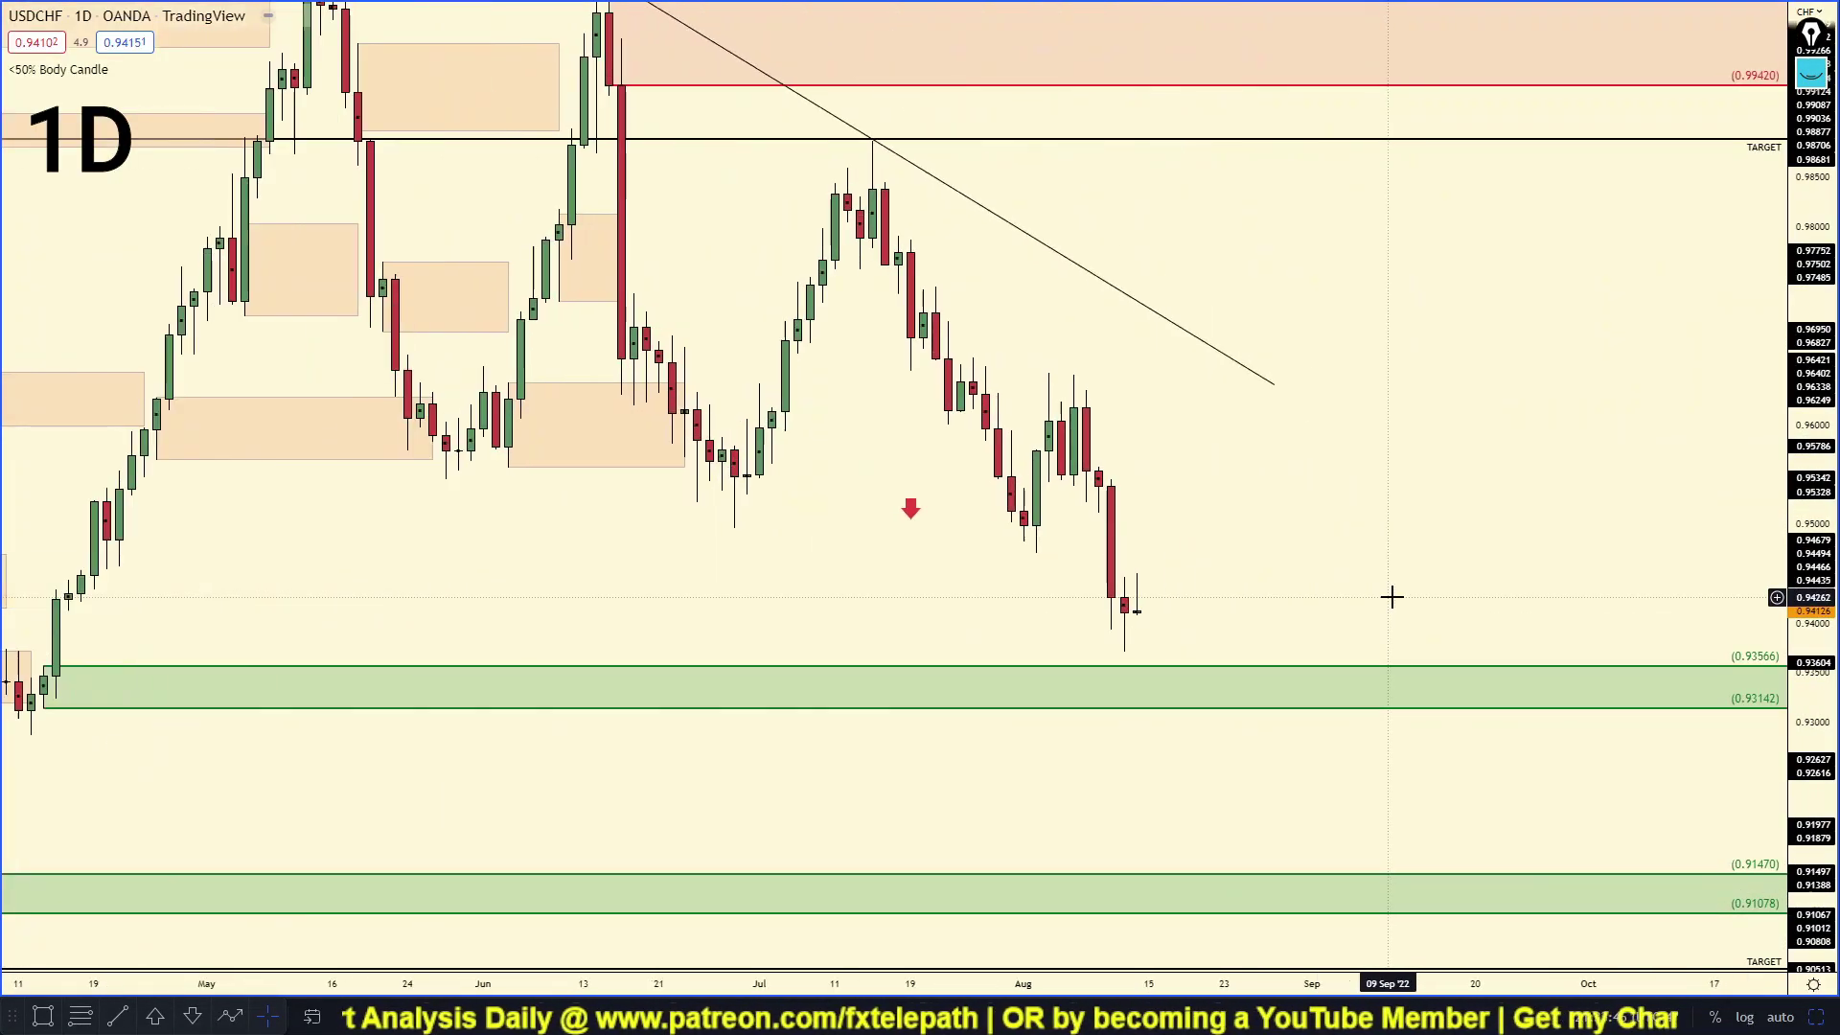
{"action": "scroll", "coordinate": [1456, 508], "scroll_direction": "down", "scroll_amount": 1}
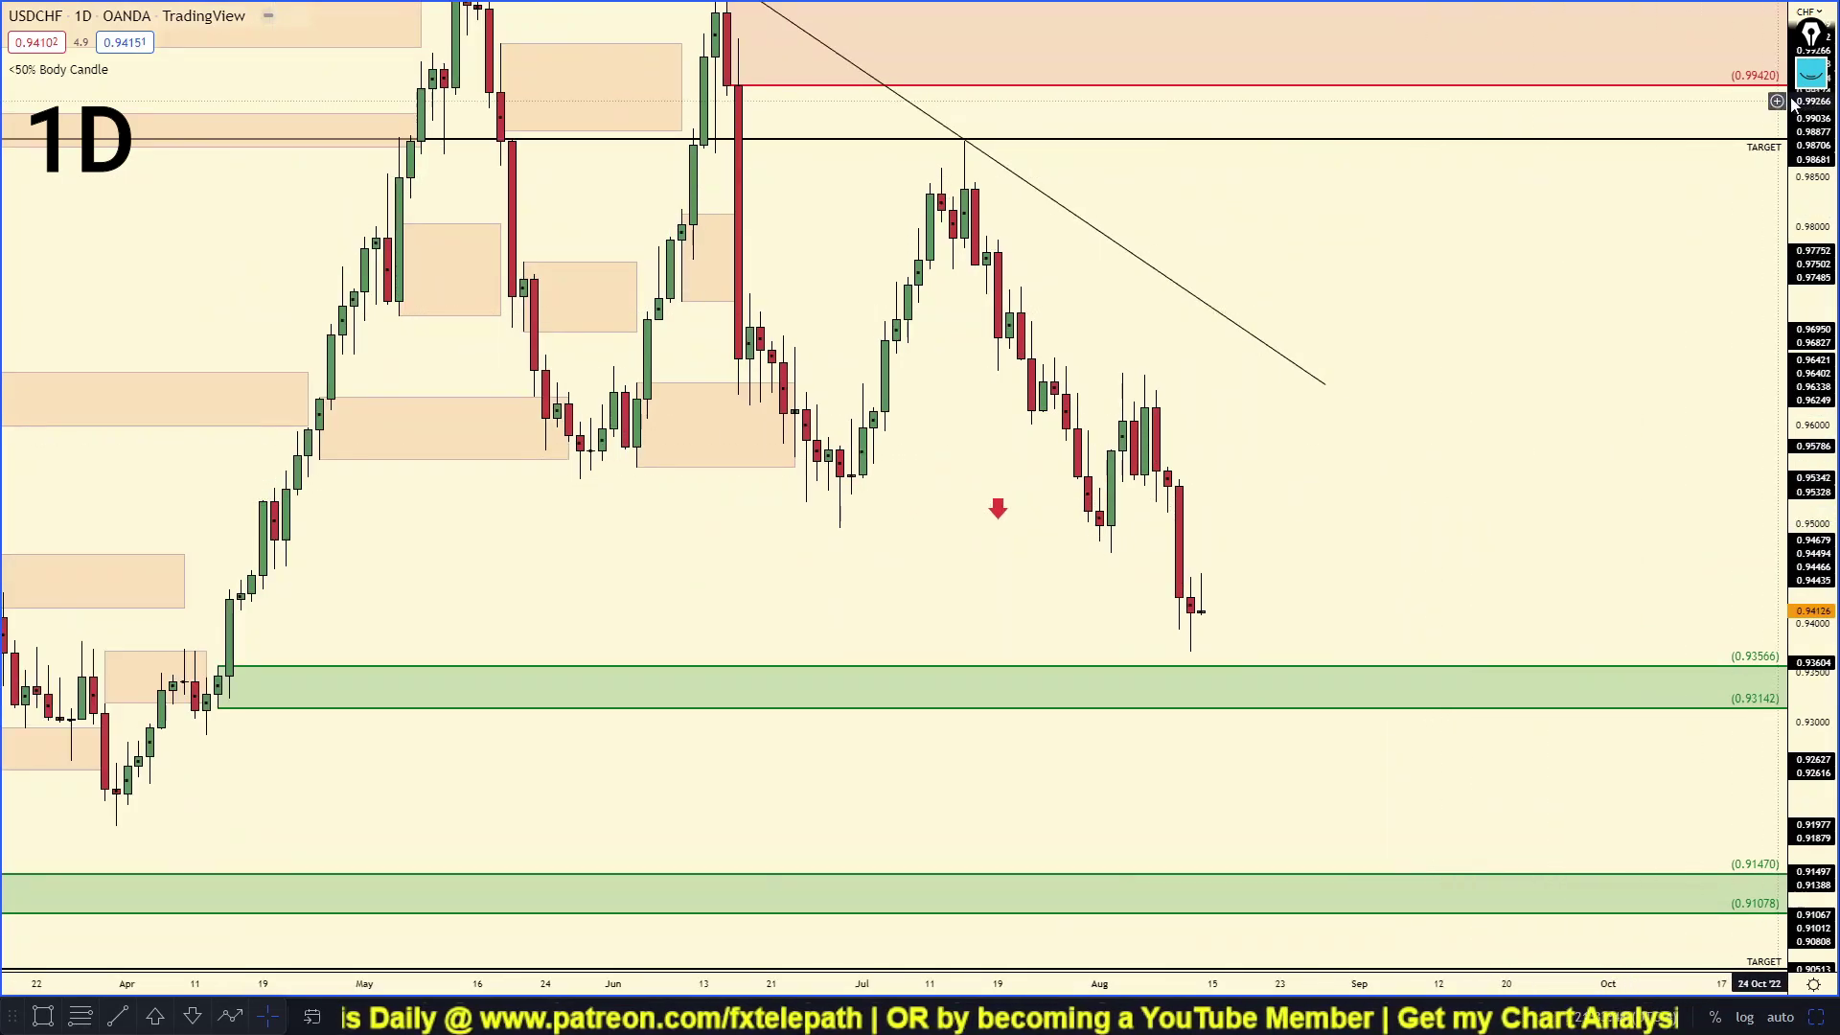
{"action": "left_click", "coordinate": [1811, 72]}
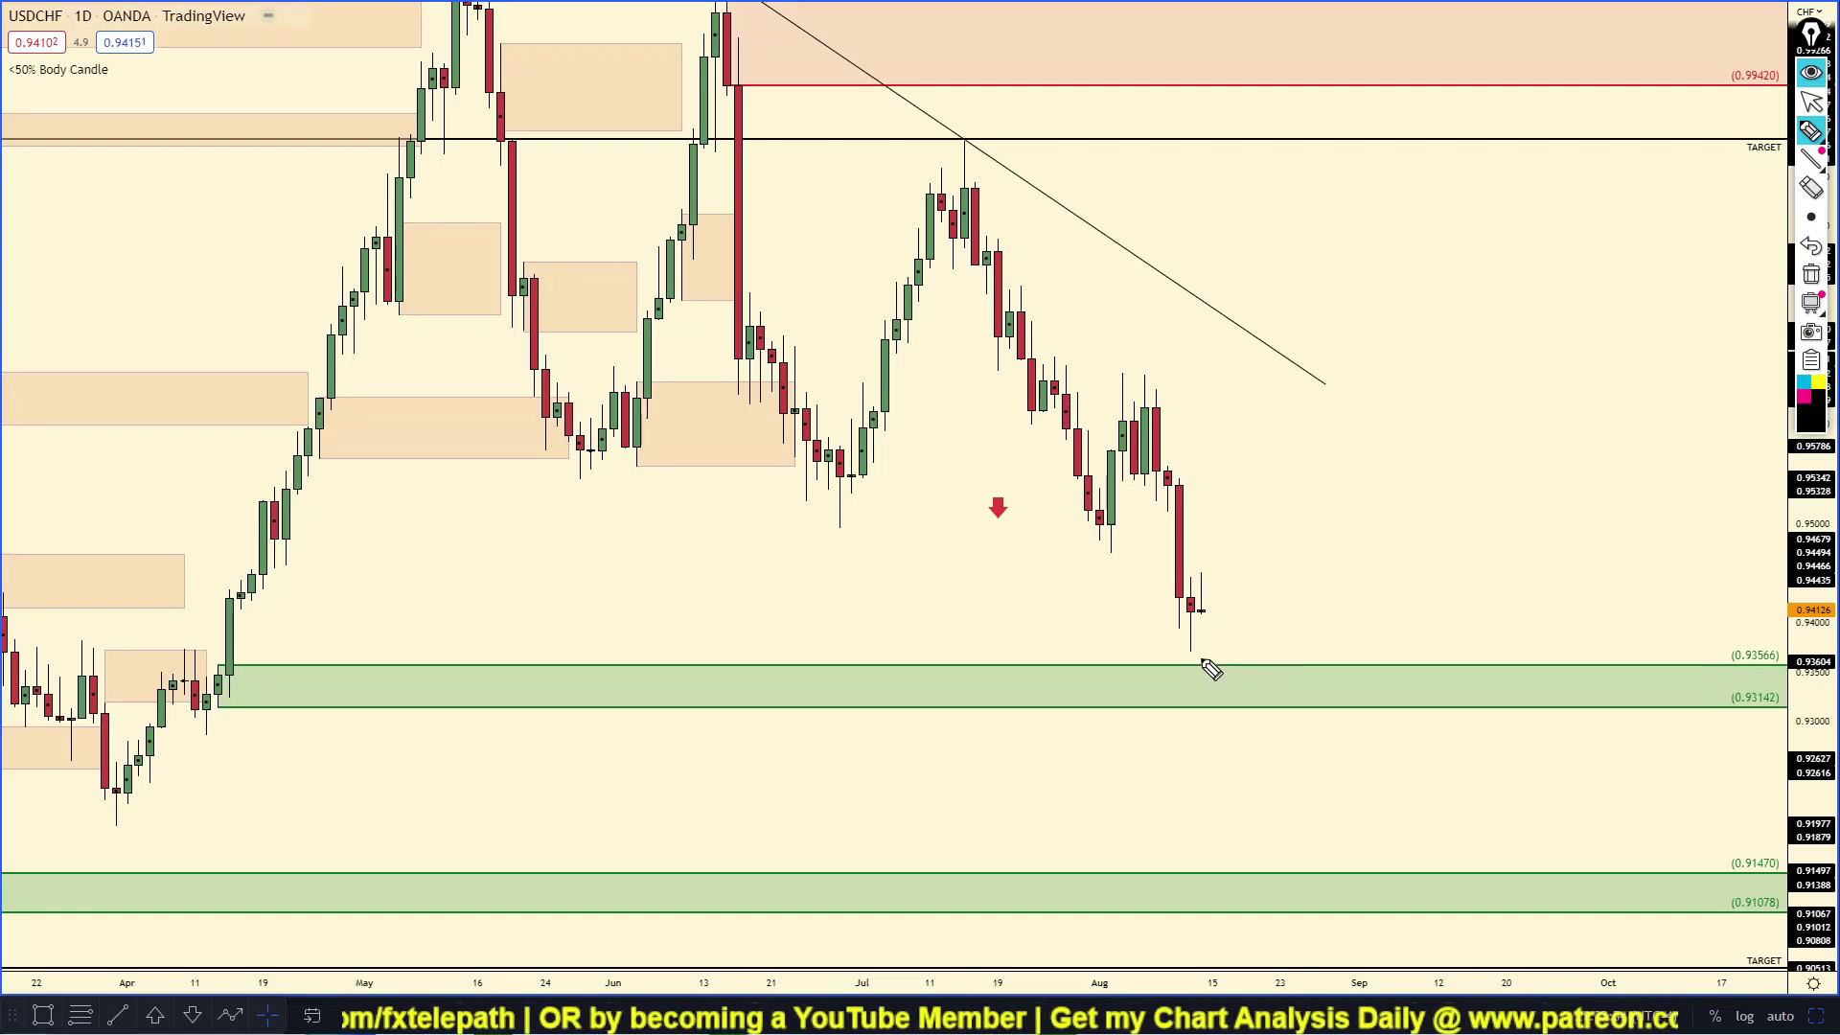
{"action": "left_click_drag", "start_coordinate": [1072, 751], "coordinate": [1213, 681]}
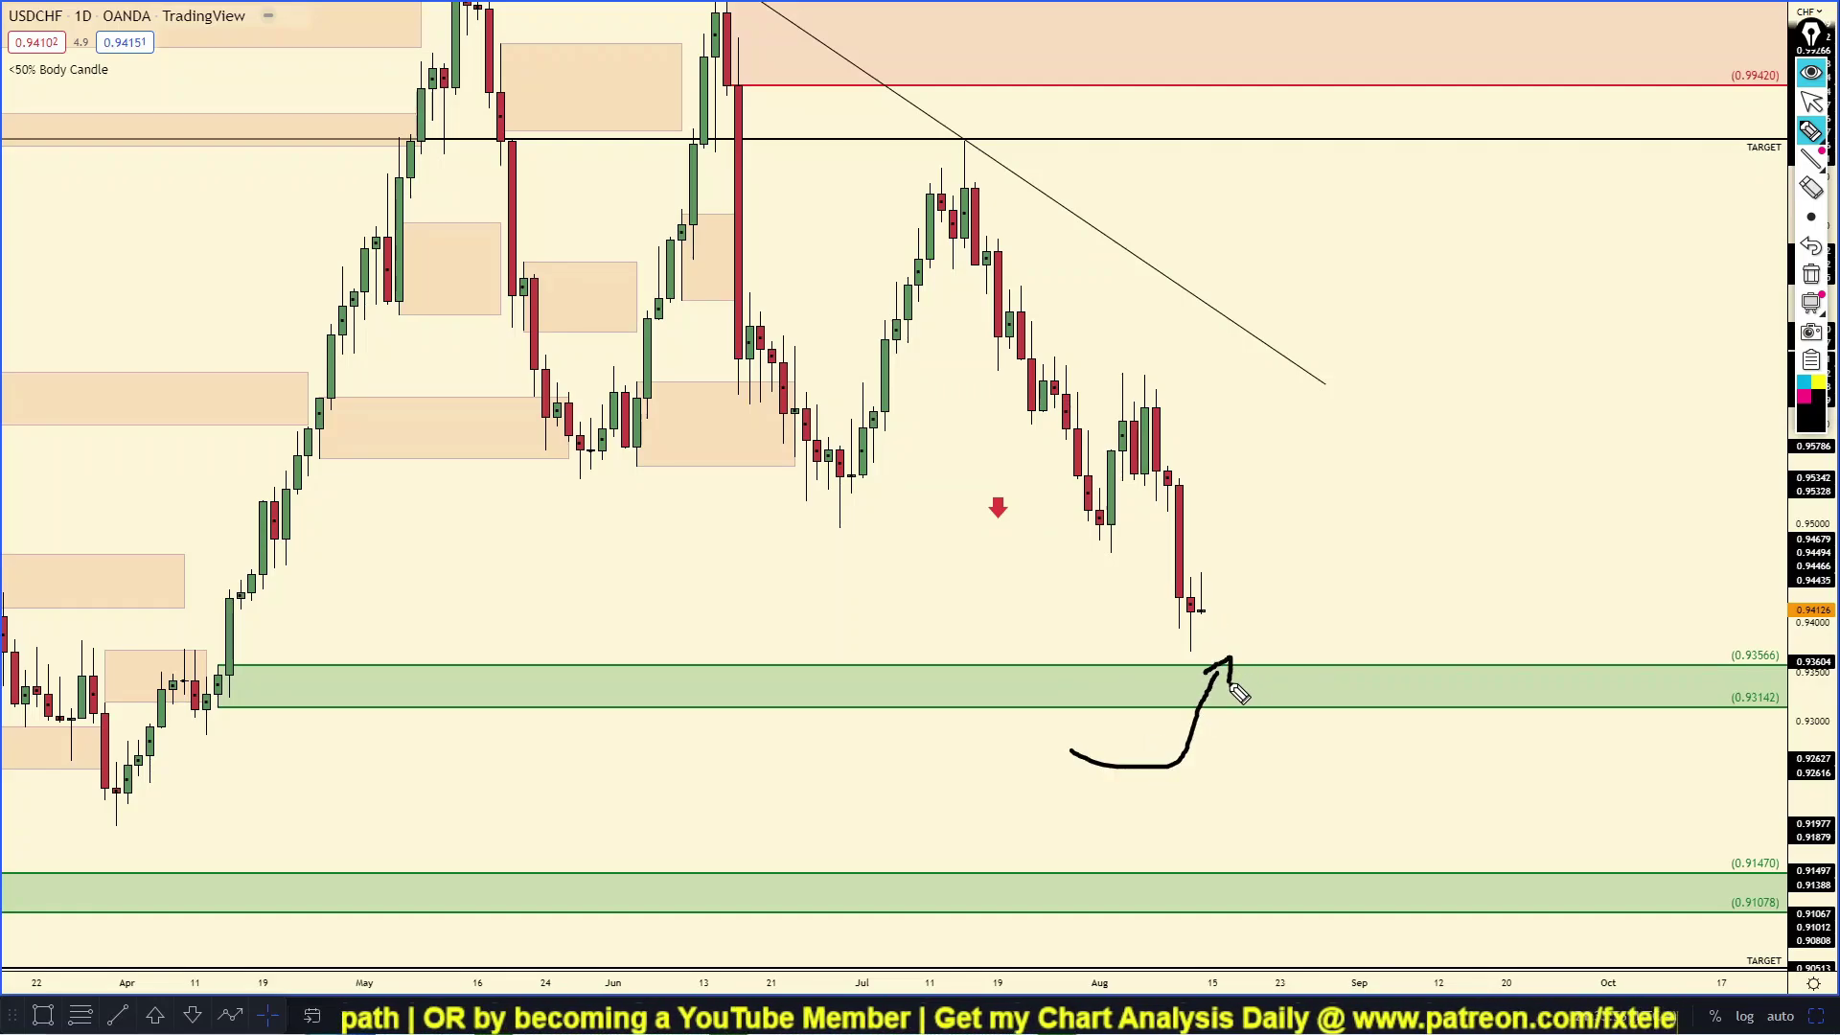
{"action": "left_click_drag", "start_coordinate": [1273, 673], "coordinate": [1339, 534]}
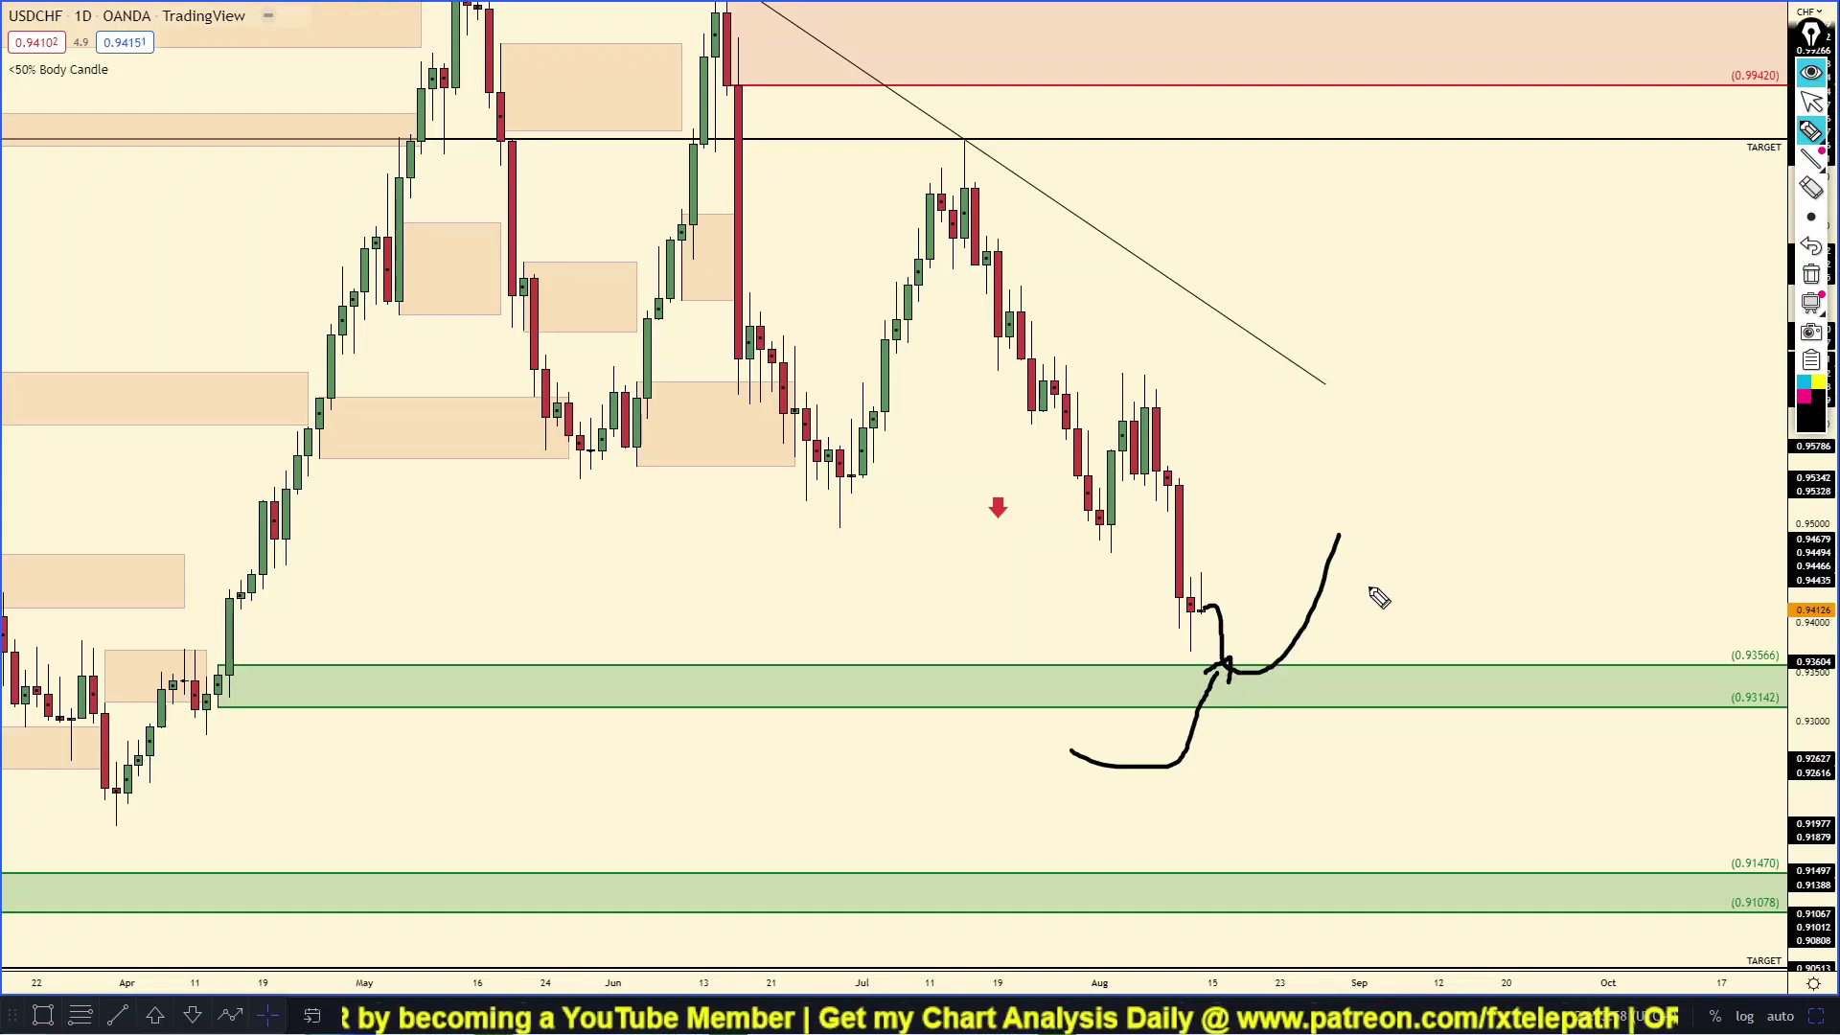
{"action": "left_click", "coordinate": [1809, 280]}
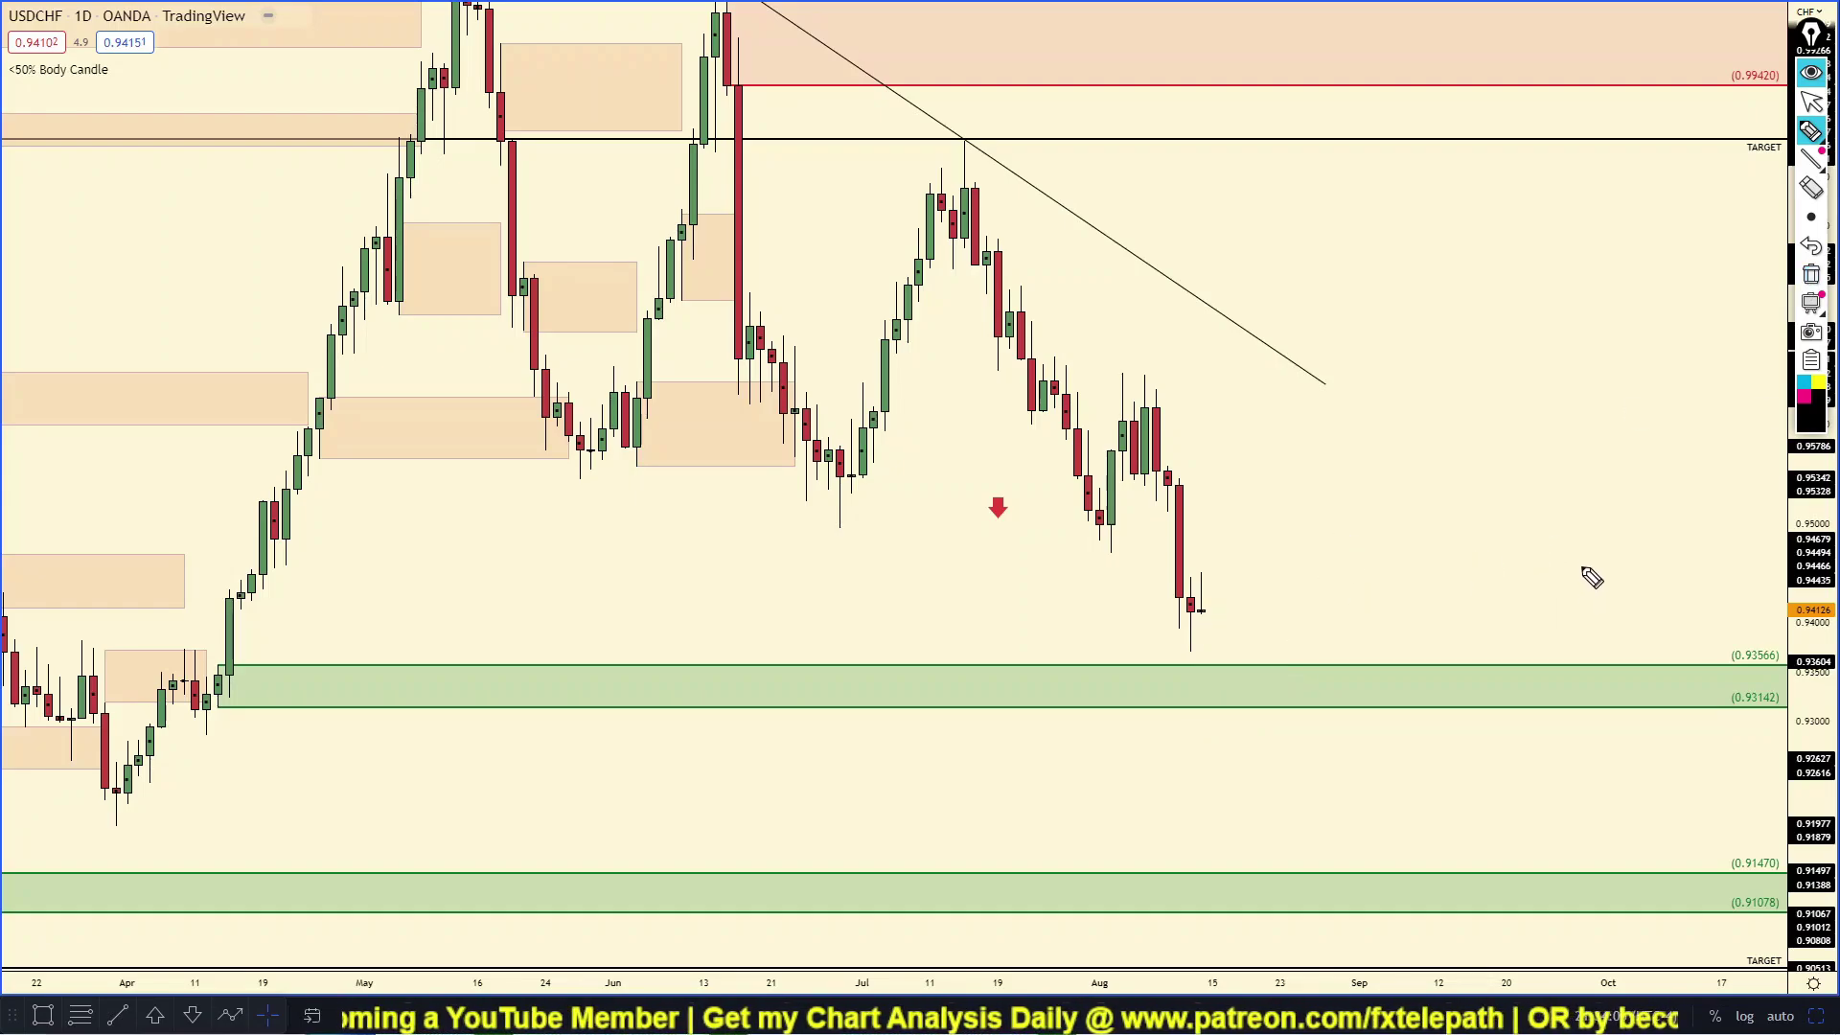
On the daily chart, sketch an arrow and a short drop toward the 0.93566 demand level, clear them, and restore the four-chart layout.
{"action": "left_click_drag", "start_coordinate": [1580, 555], "coordinate": [1428, 602]}
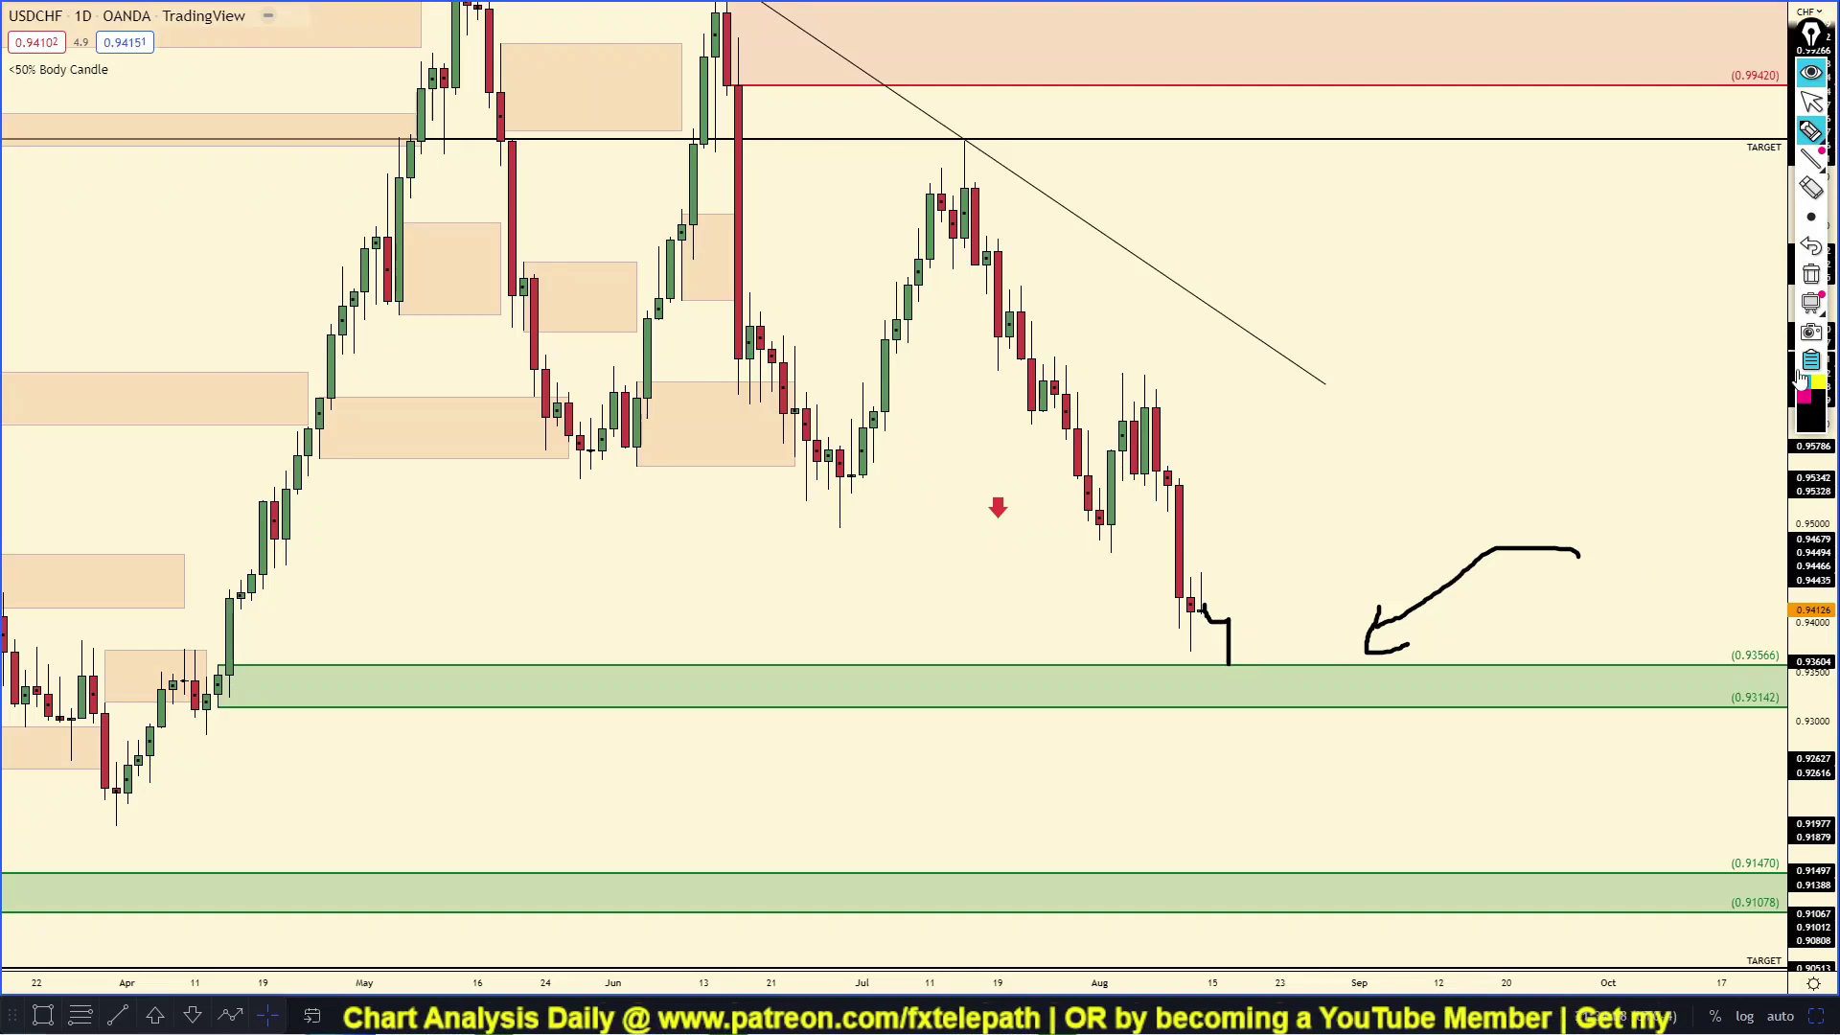
{"action": "left_click", "coordinate": [1812, 275]}
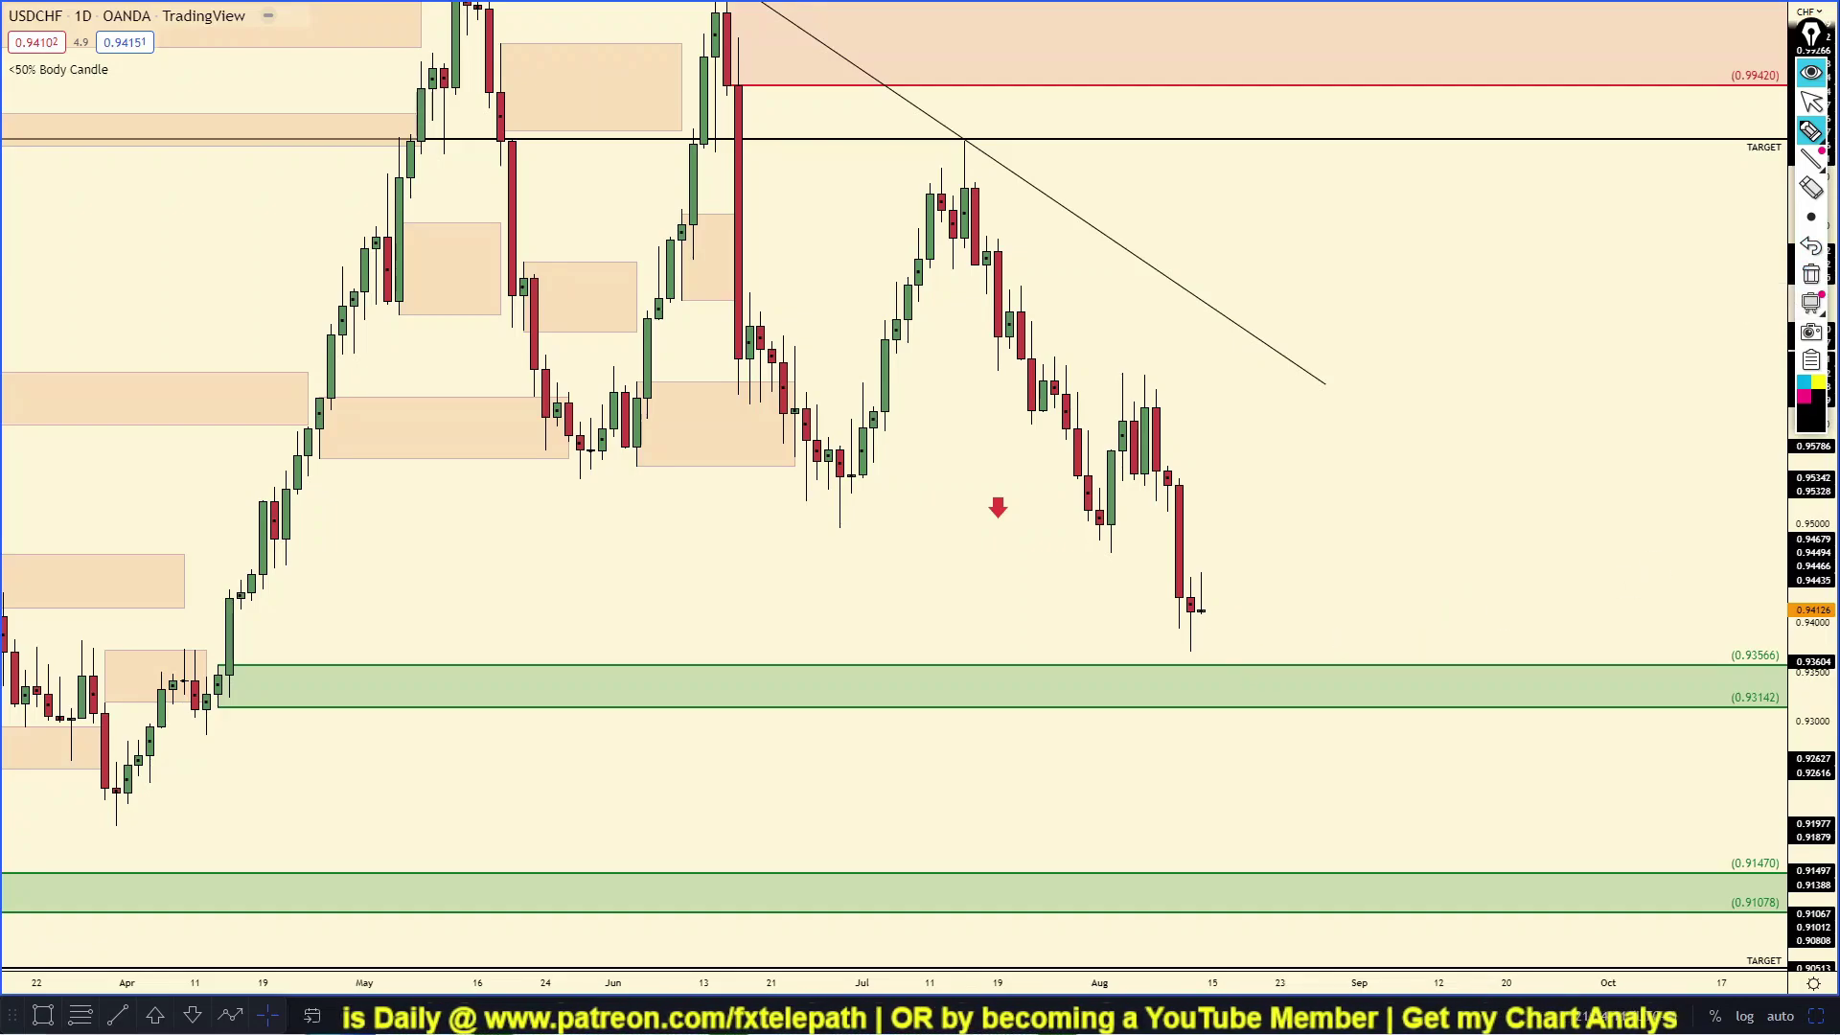
{"action": "left_click", "coordinate": [1811, 76]}
{"action": "left_click_drag", "start_coordinate": [1274, 255], "coordinate": [1308, 387]}
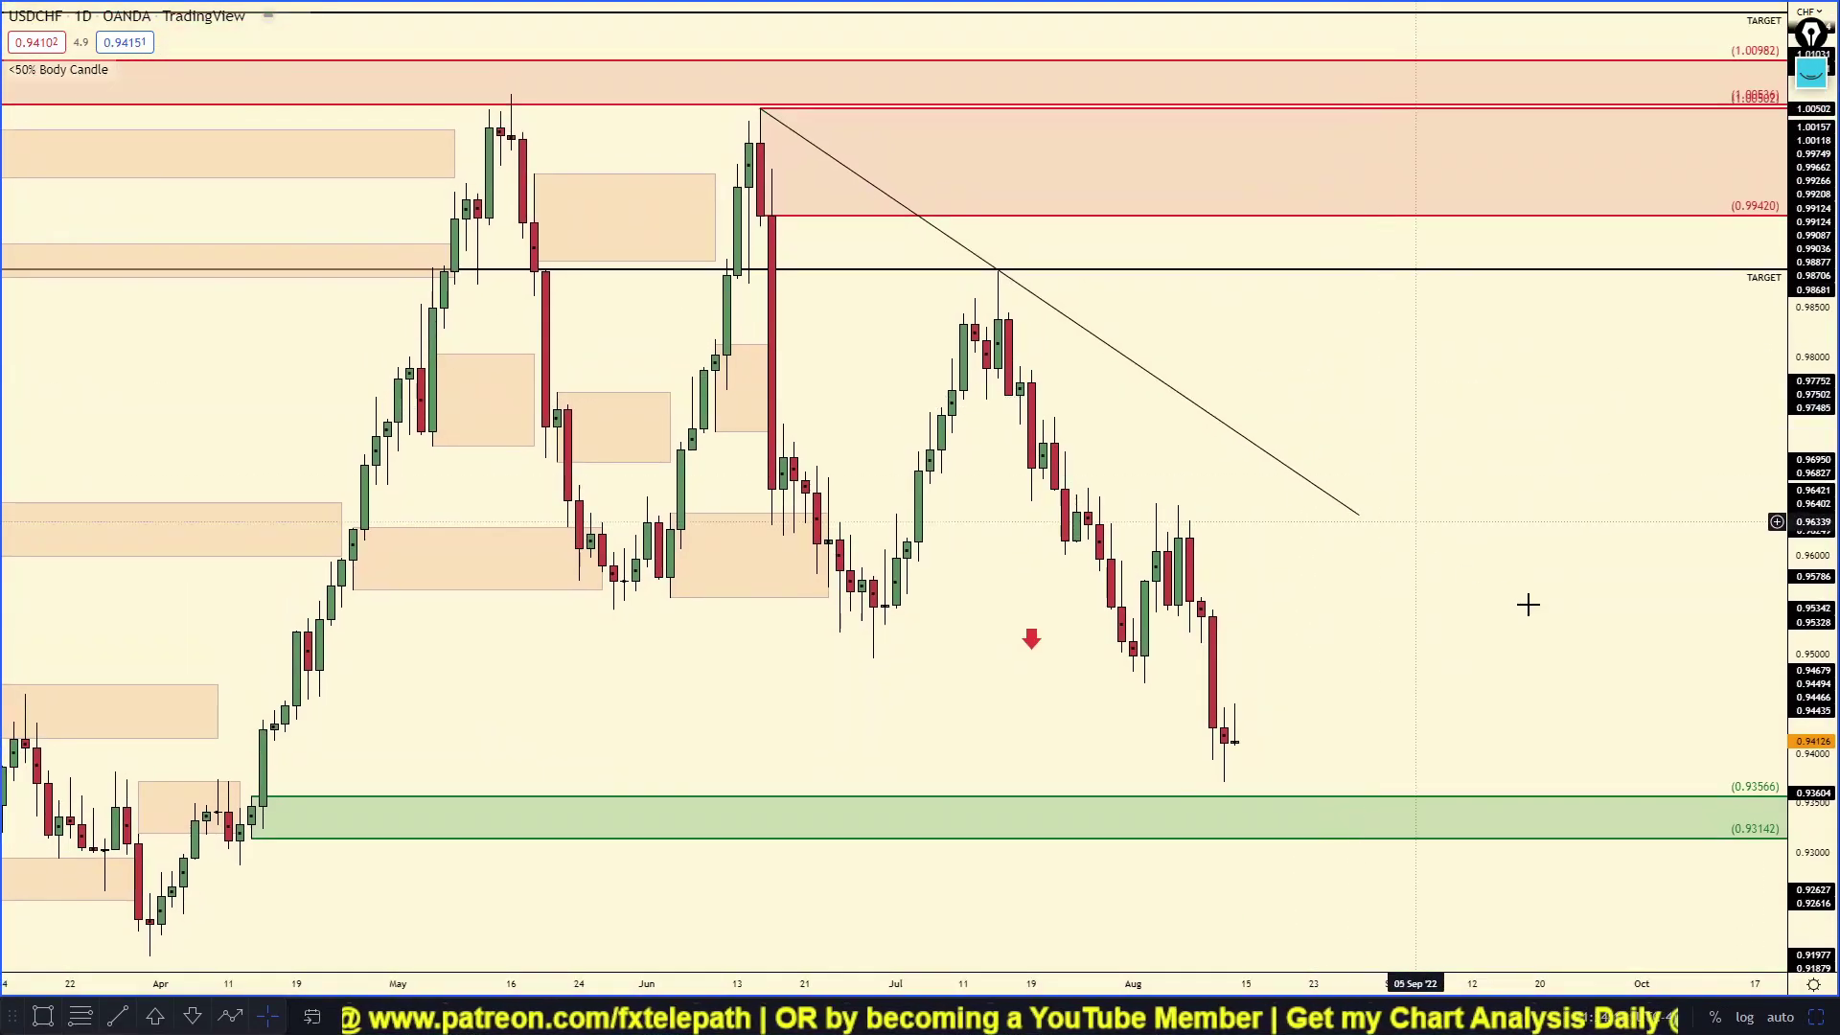
{"action": "left_click", "coordinate": [1820, 1017]}
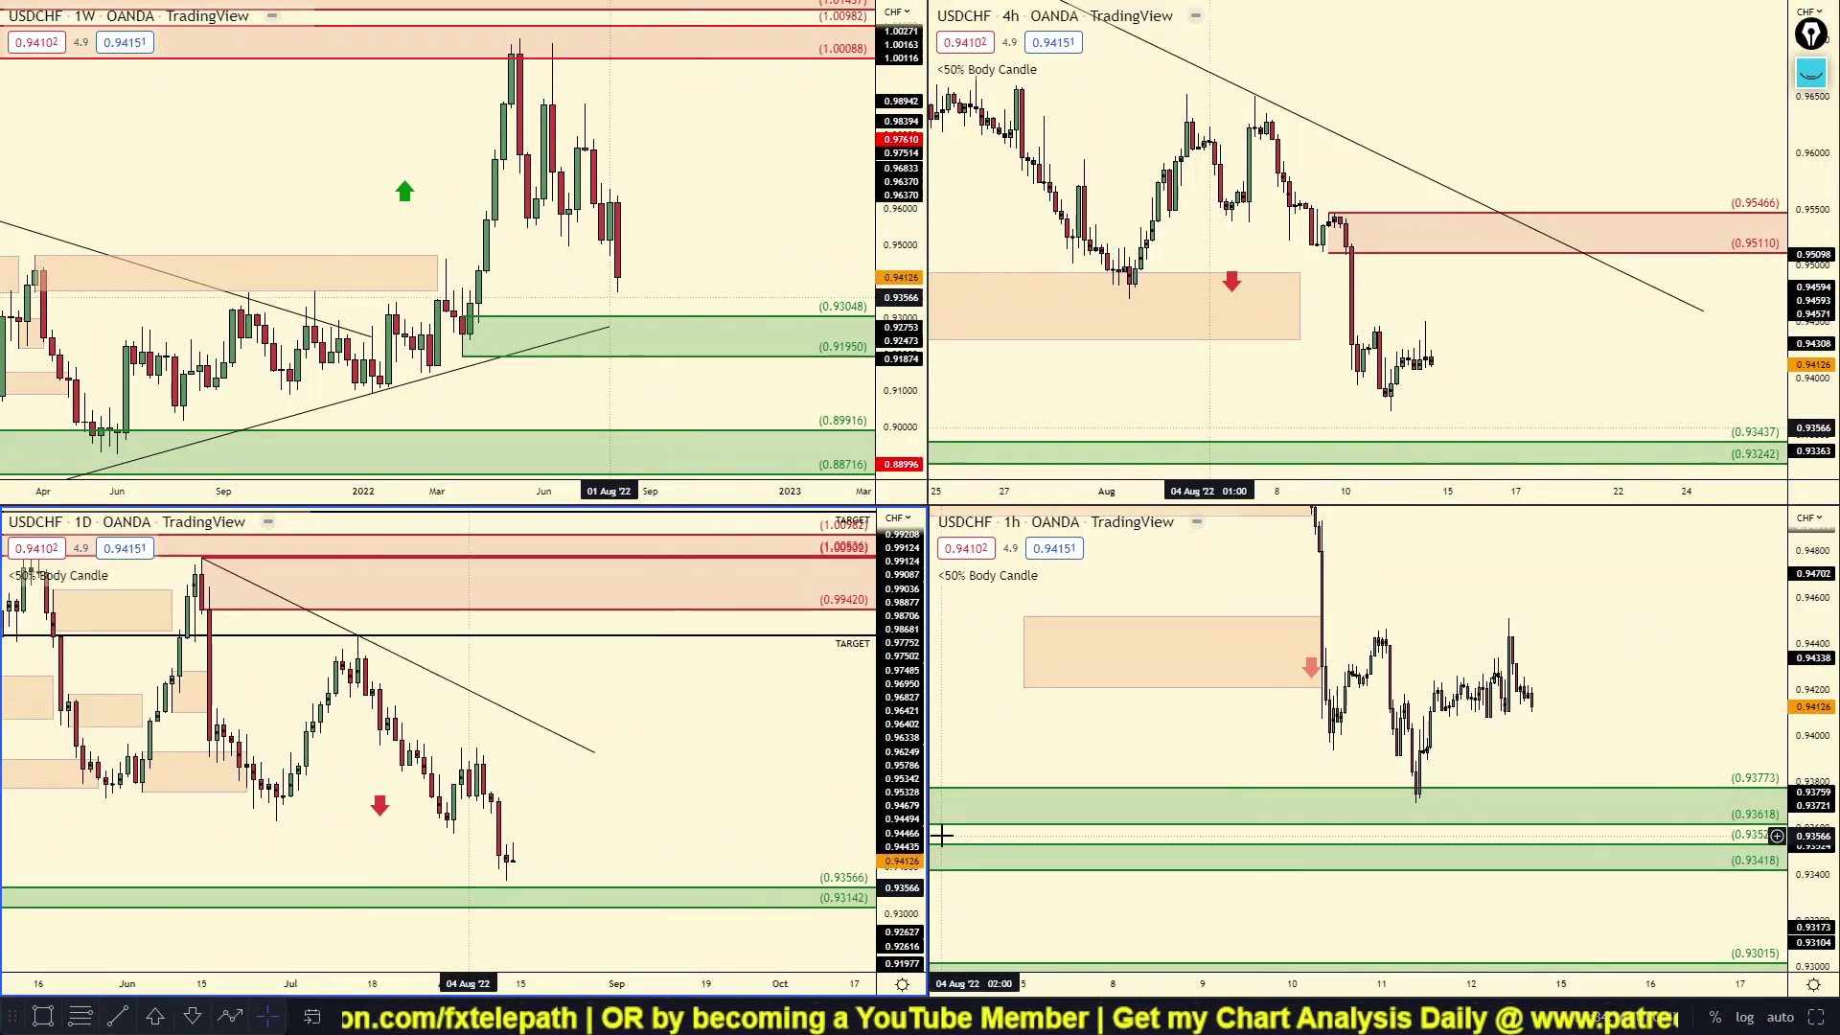
Reframe the USDCHF daily chart, switch to the maximized WTICOUSD weekly chart, and enlarge its latest candles above the 86.521–82.418 demand zone.
{"action": "left_click_drag", "start_coordinate": [899, 835], "coordinate": [899, 771]}
{"action": "left_click_drag", "start_coordinate": [733, 784], "coordinate": [751, 749]}
{"action": "scroll", "coordinate": [789, 789], "scroll_direction": "up", "scroll_amount": 1}
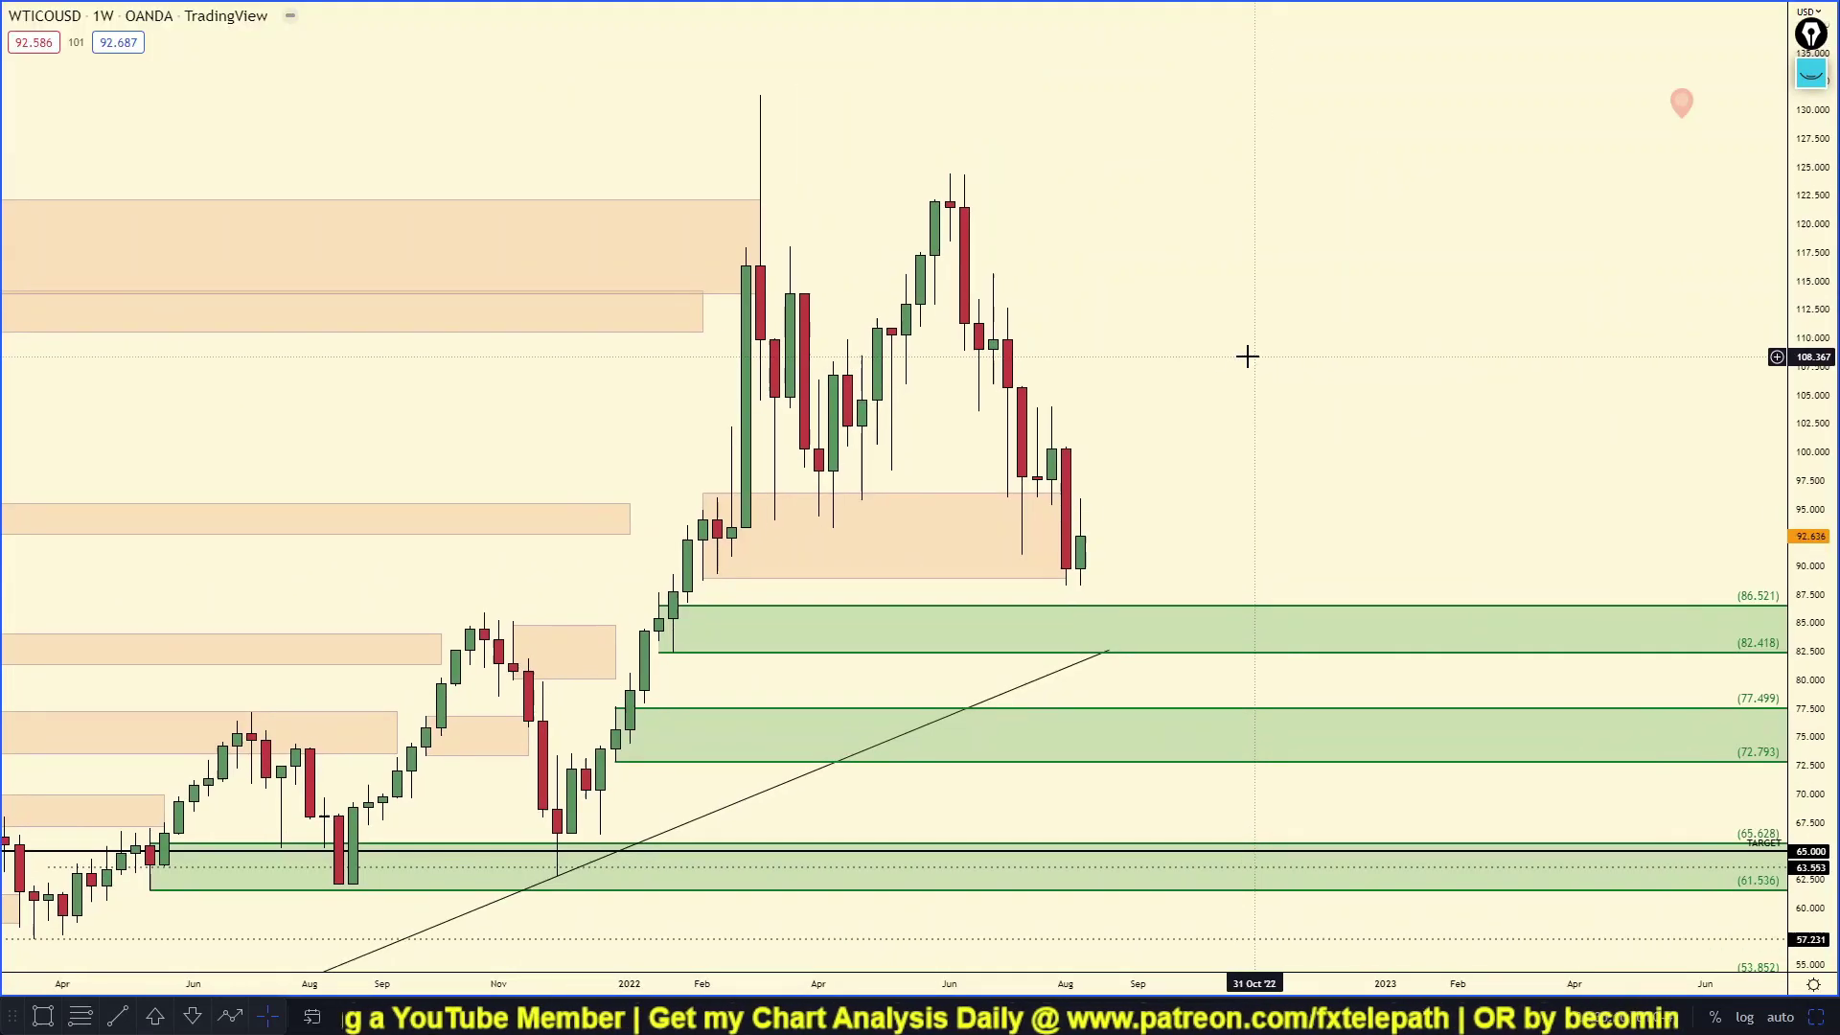
{"action": "scroll", "coordinate": [1247, 357], "scroll_direction": "up", "scroll_amount": 2}
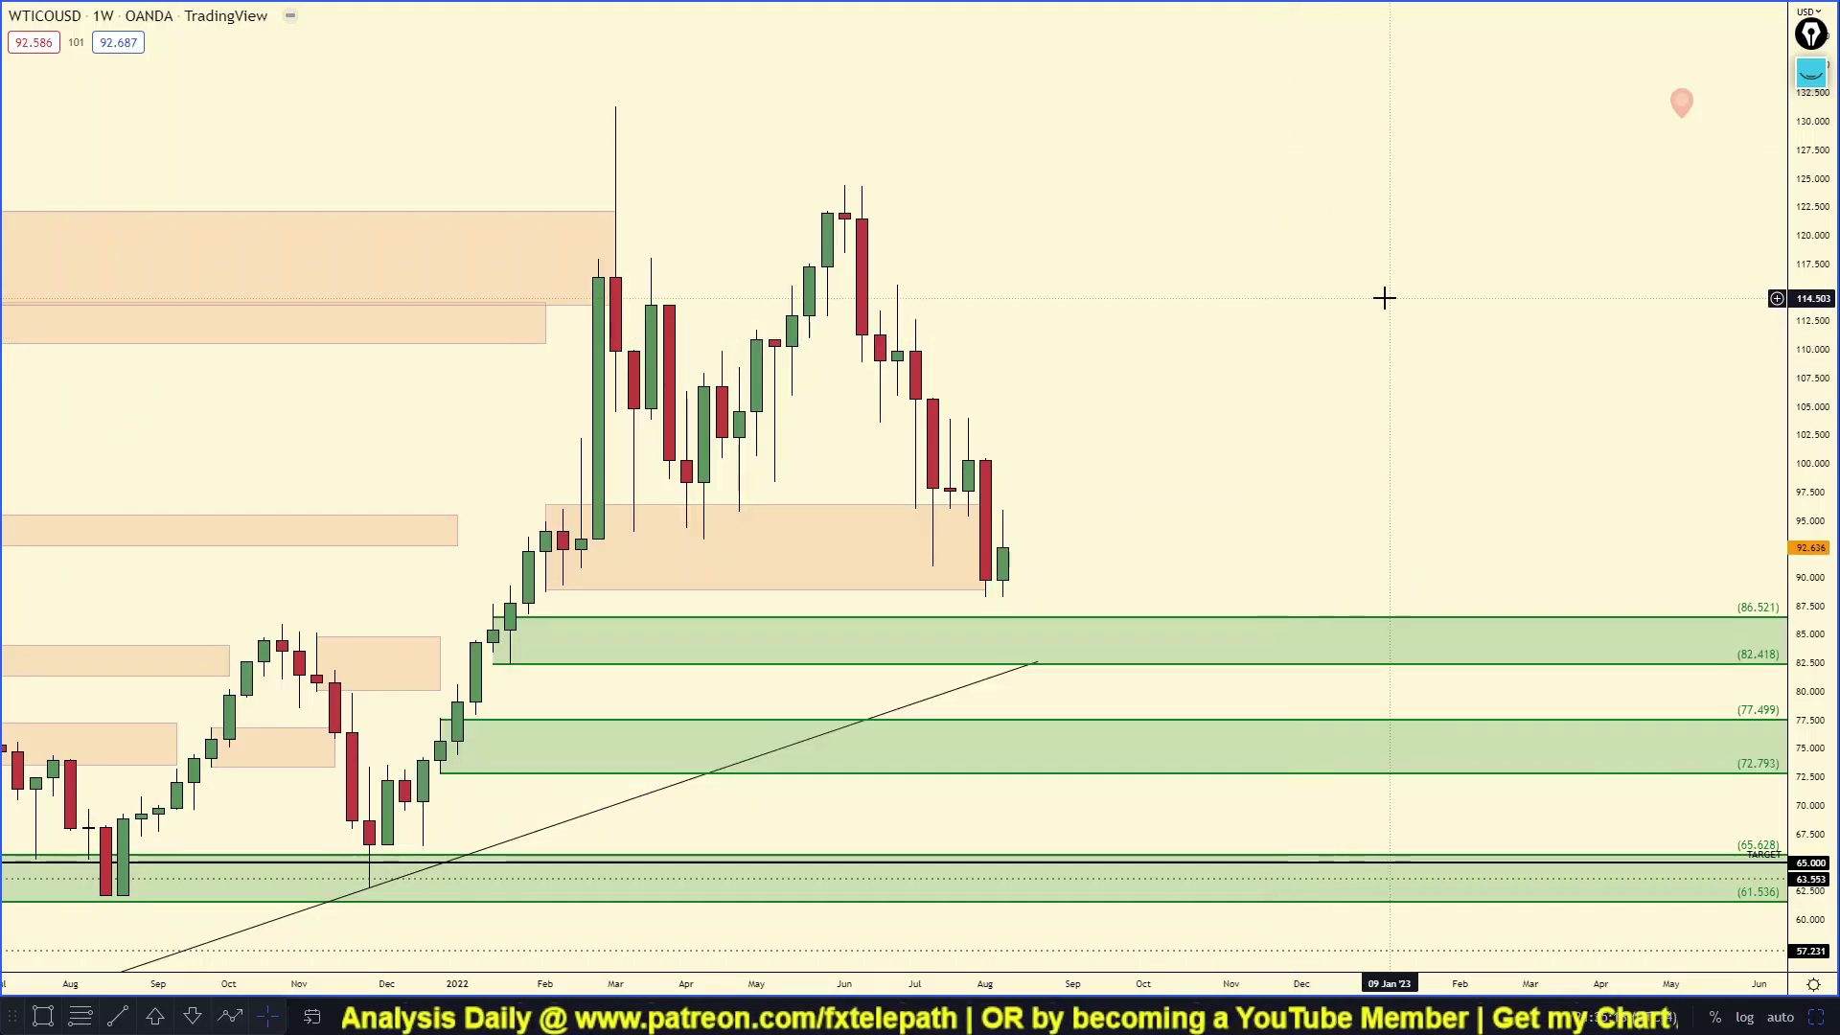
On the WTICOUSD weekly chart, sketch a price path rising from the latest candle above the 86.521–82.418 demand zone and clear it.
{"action": "left_click", "coordinate": [1810, 73]}
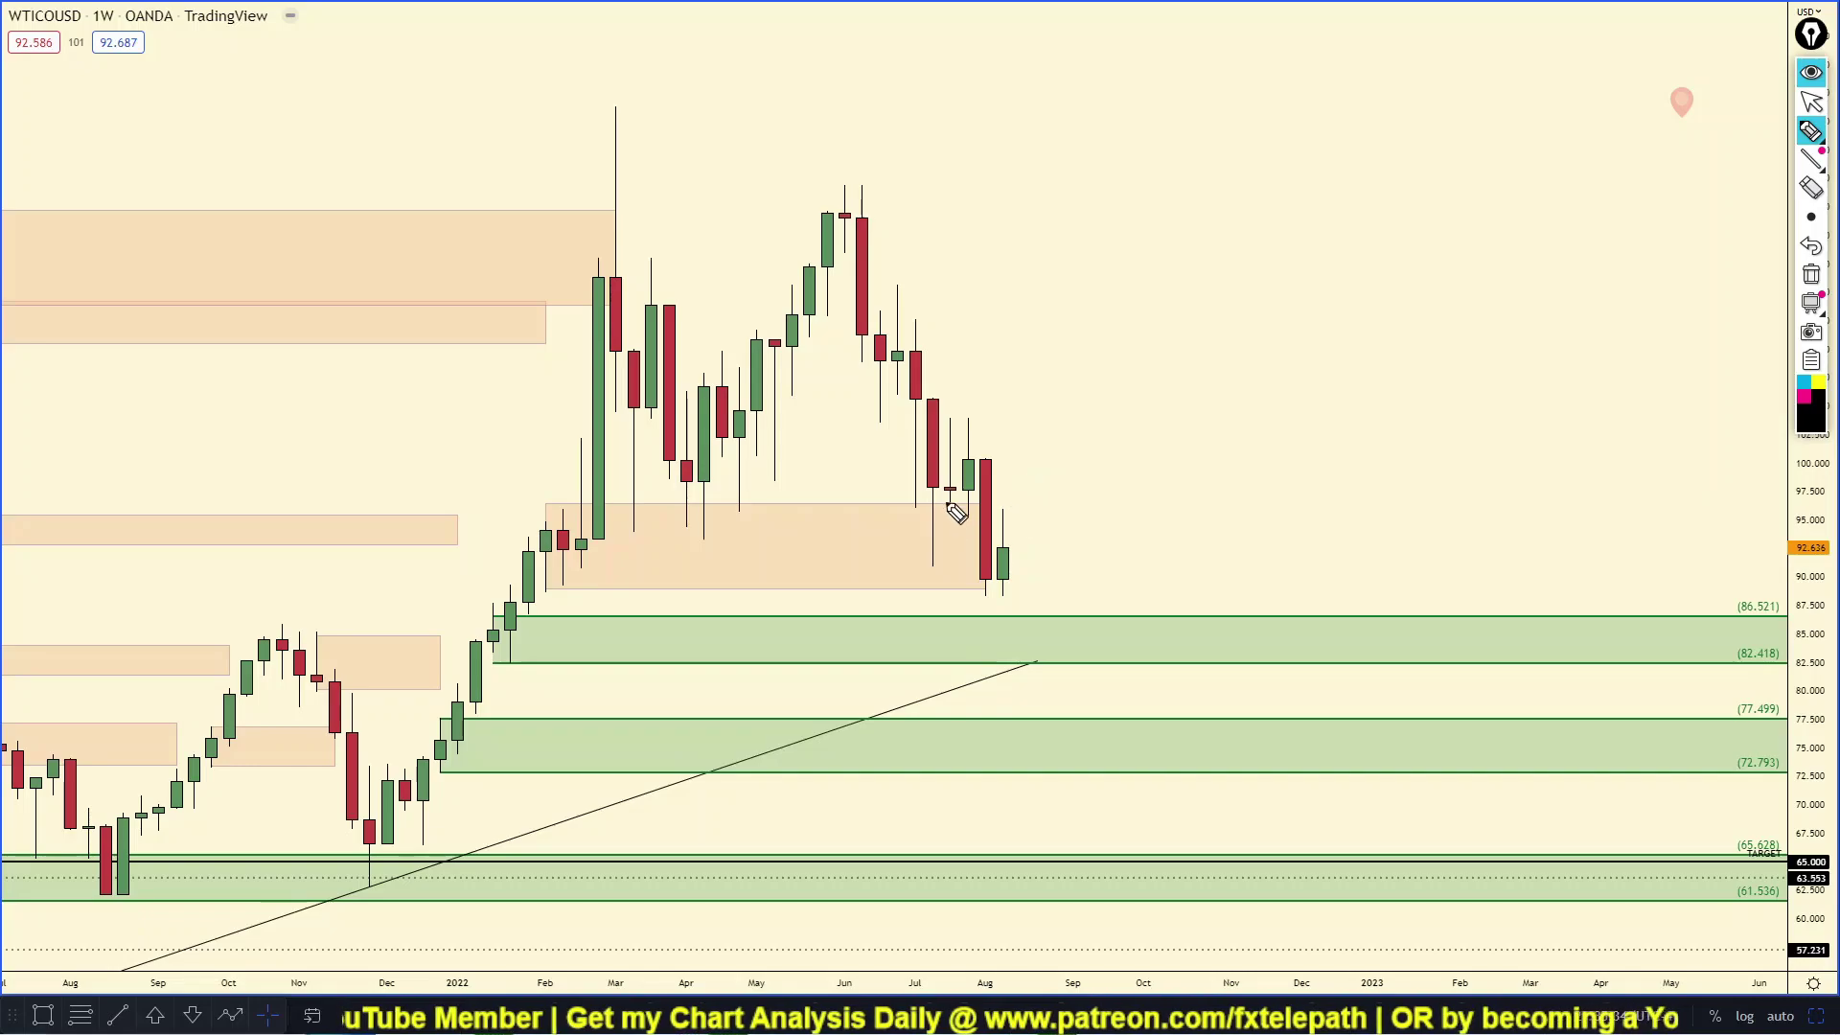
{"action": "mouse_move", "coordinate": [998, 549]}
{"action": "left_mouse_down"}
{"action": "mouse_move", "coordinate": [1086, 473]}
{"action": "mouse_move", "coordinate": [1052, 608]}
{"action": "mouse_move", "coordinate": [1068, 658]}
{"action": "mouse_move", "coordinate": [1083, 654]}
{"action": "mouse_move", "coordinate": [1076, 768]}
{"action": "mouse_move", "coordinate": [1043, 637]}
{"action": "mouse_move", "coordinate": [1051, 731]}
{"action": "mouse_move", "coordinate": [1499, 43]}
{"action": "left_mouse_up"}
{"action": "left_click", "coordinate": [1810, 185]}
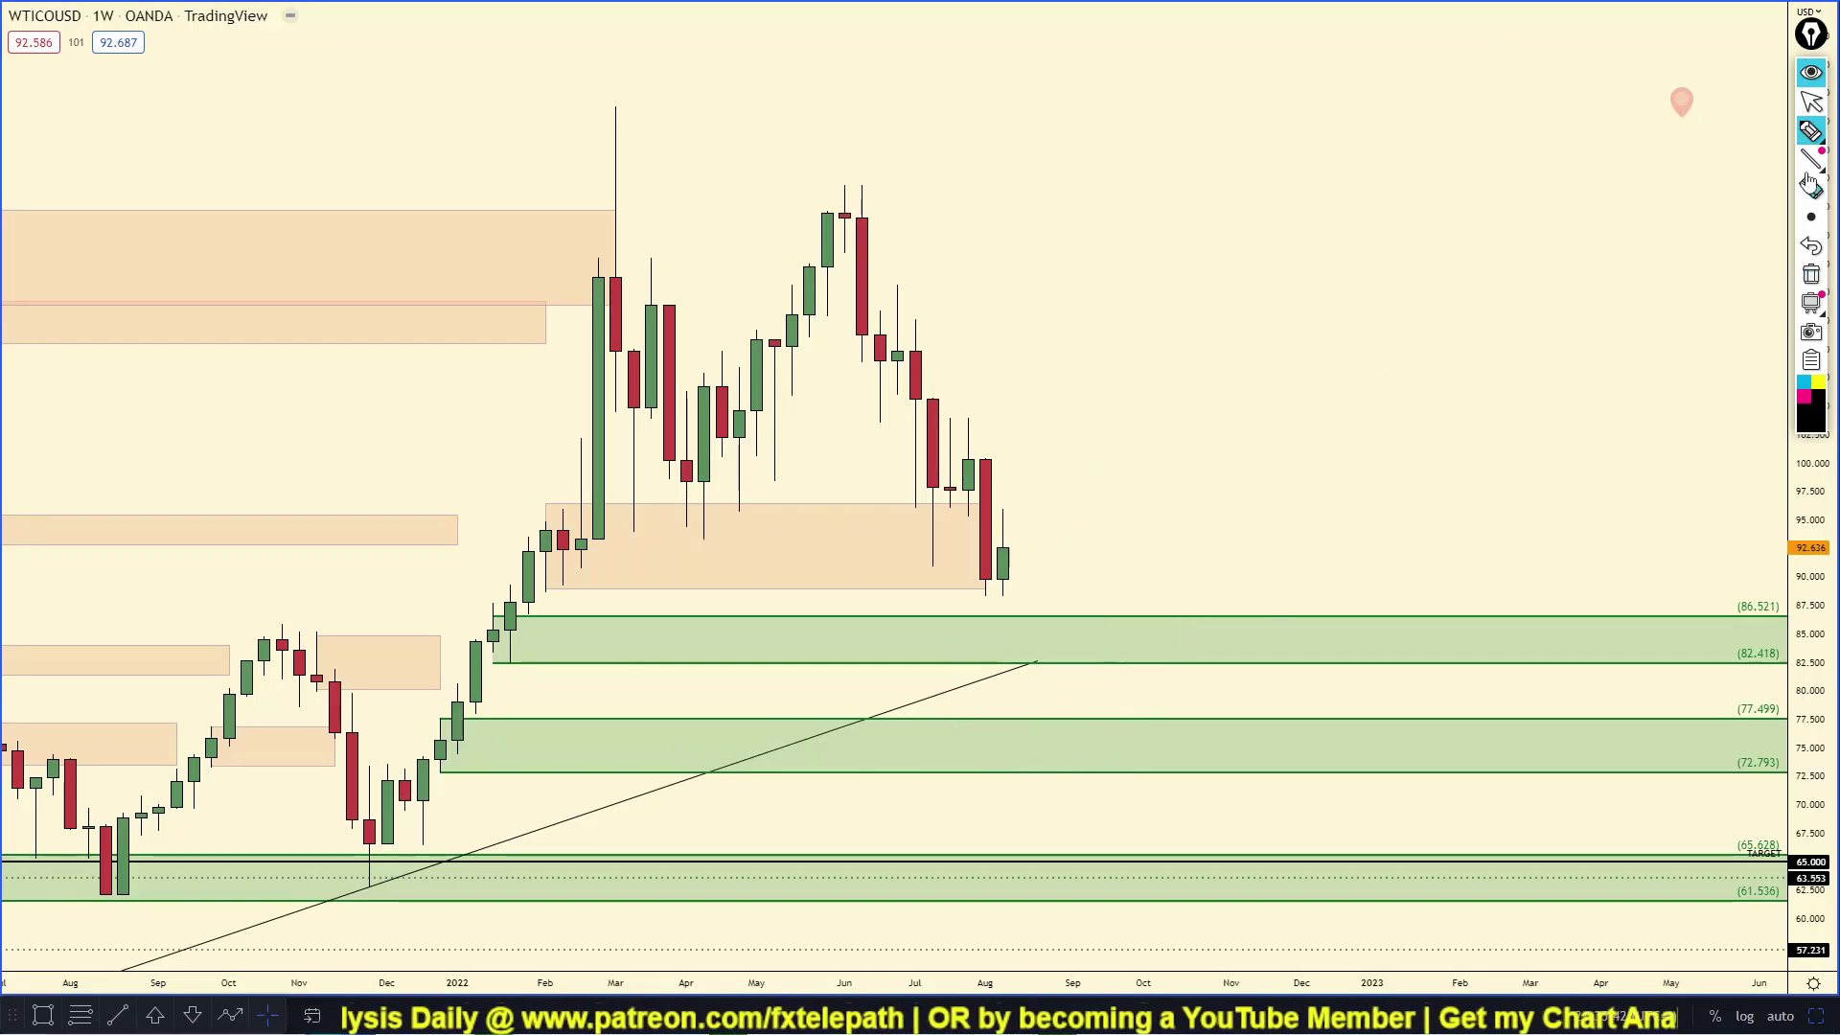
{"action": "left_click", "coordinate": [1811, 100]}
{"action": "scroll", "coordinate": [1361, 456], "scroll_direction": "down", "scroll_amount": 2}
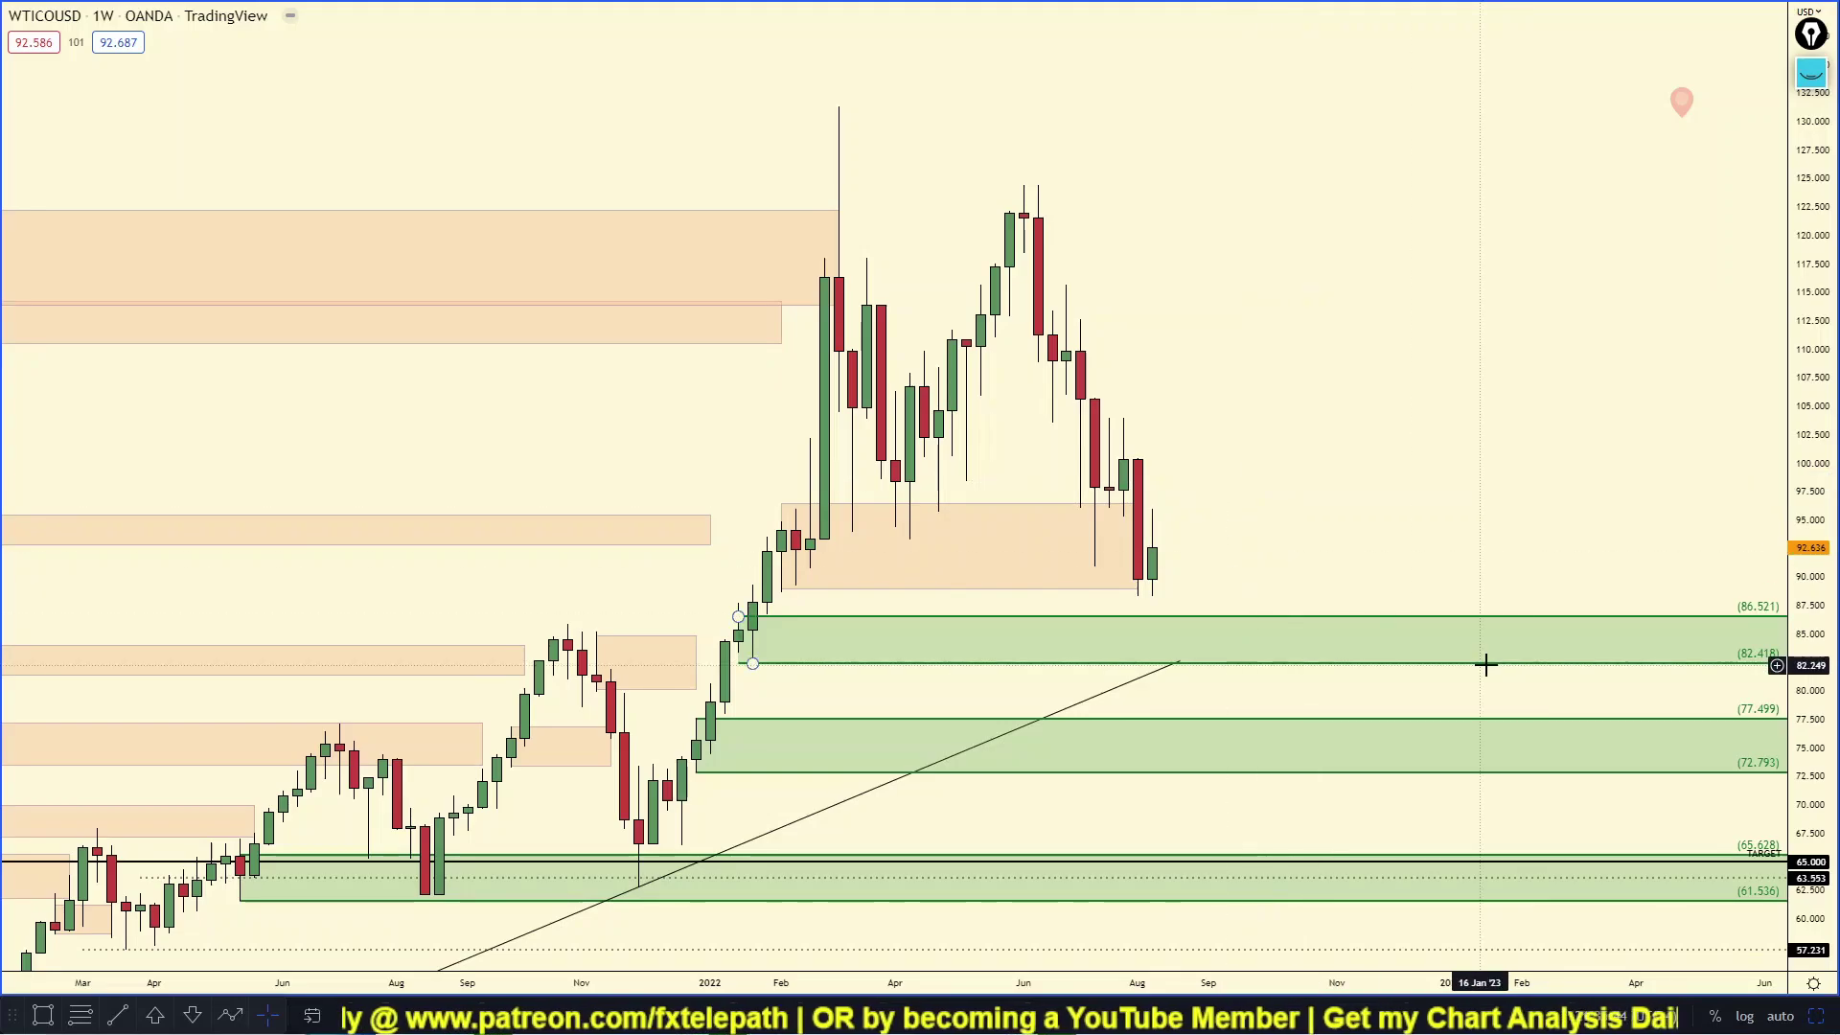
Restore the four-chart layout, then maximize the WTICOUSD daily chart and frame its latest candles between the 98.160–93.933 supply and 88.813–86.747 demand zones.
{"action": "left_click", "coordinate": [1815, 1015]}
{"action": "scroll", "coordinate": [1495, 709], "scroll_direction": "down", "scroll_amount": 3}
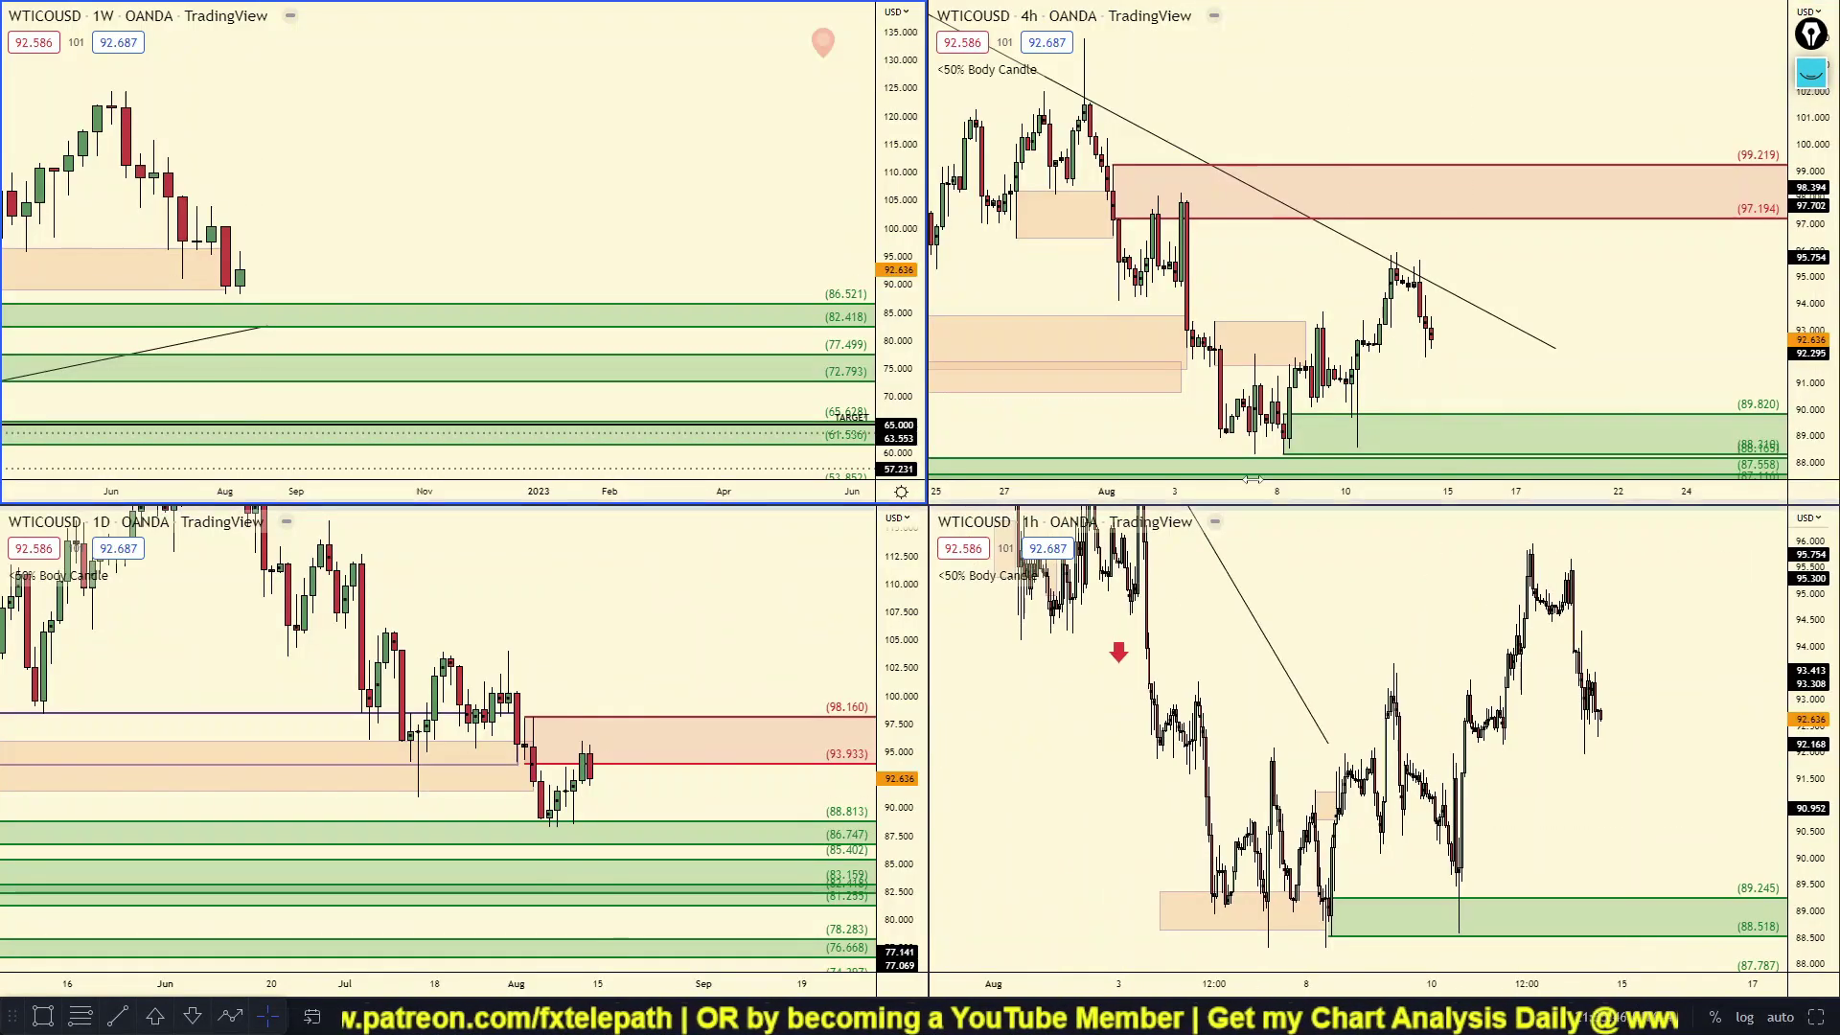
{"action": "scroll", "coordinate": [1365, 352], "scroll_direction": "down", "scroll_amount": 1}
{"action": "left_click_drag", "start_coordinate": [653, 657], "coordinate": [606, 625]}
{"action": "scroll", "coordinate": [509, 687], "scroll_direction": "down", "scroll_amount": 2}
{"action": "scroll", "coordinate": [480, 300], "scroll_direction": "down", "scroll_amount": 4}
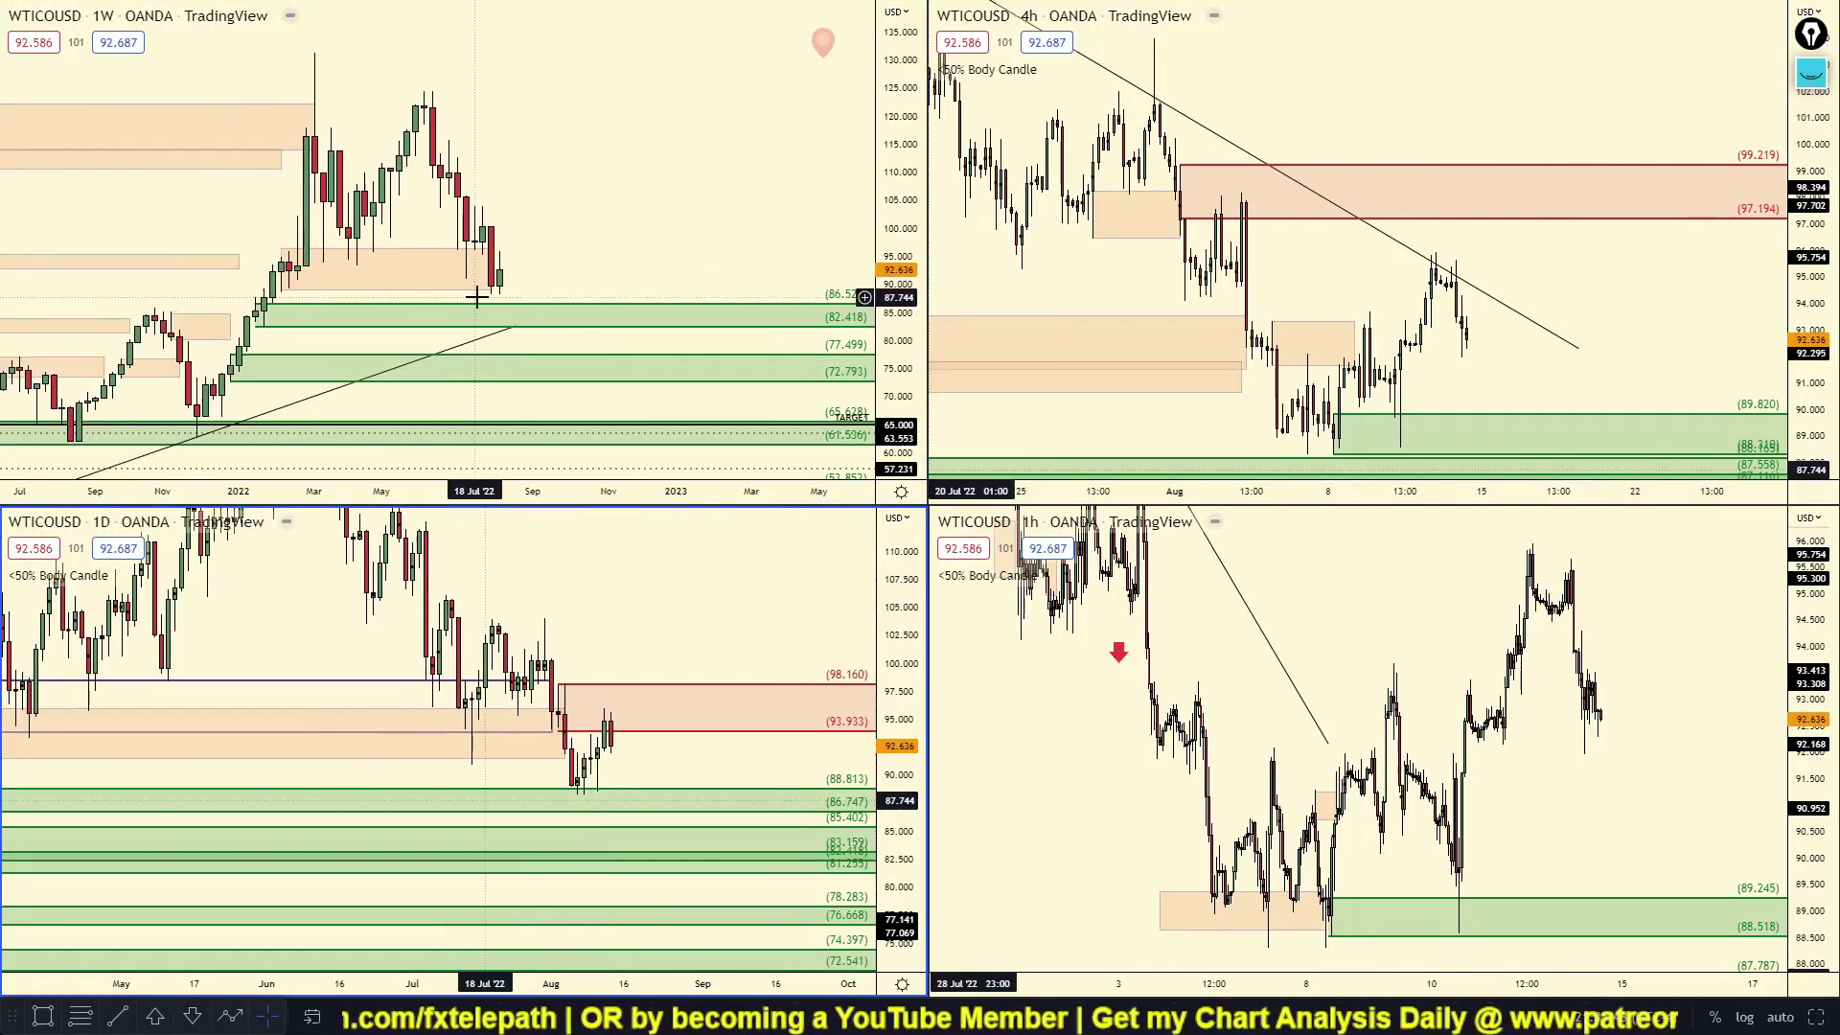
{"action": "left_click", "coordinate": [440, 927]}
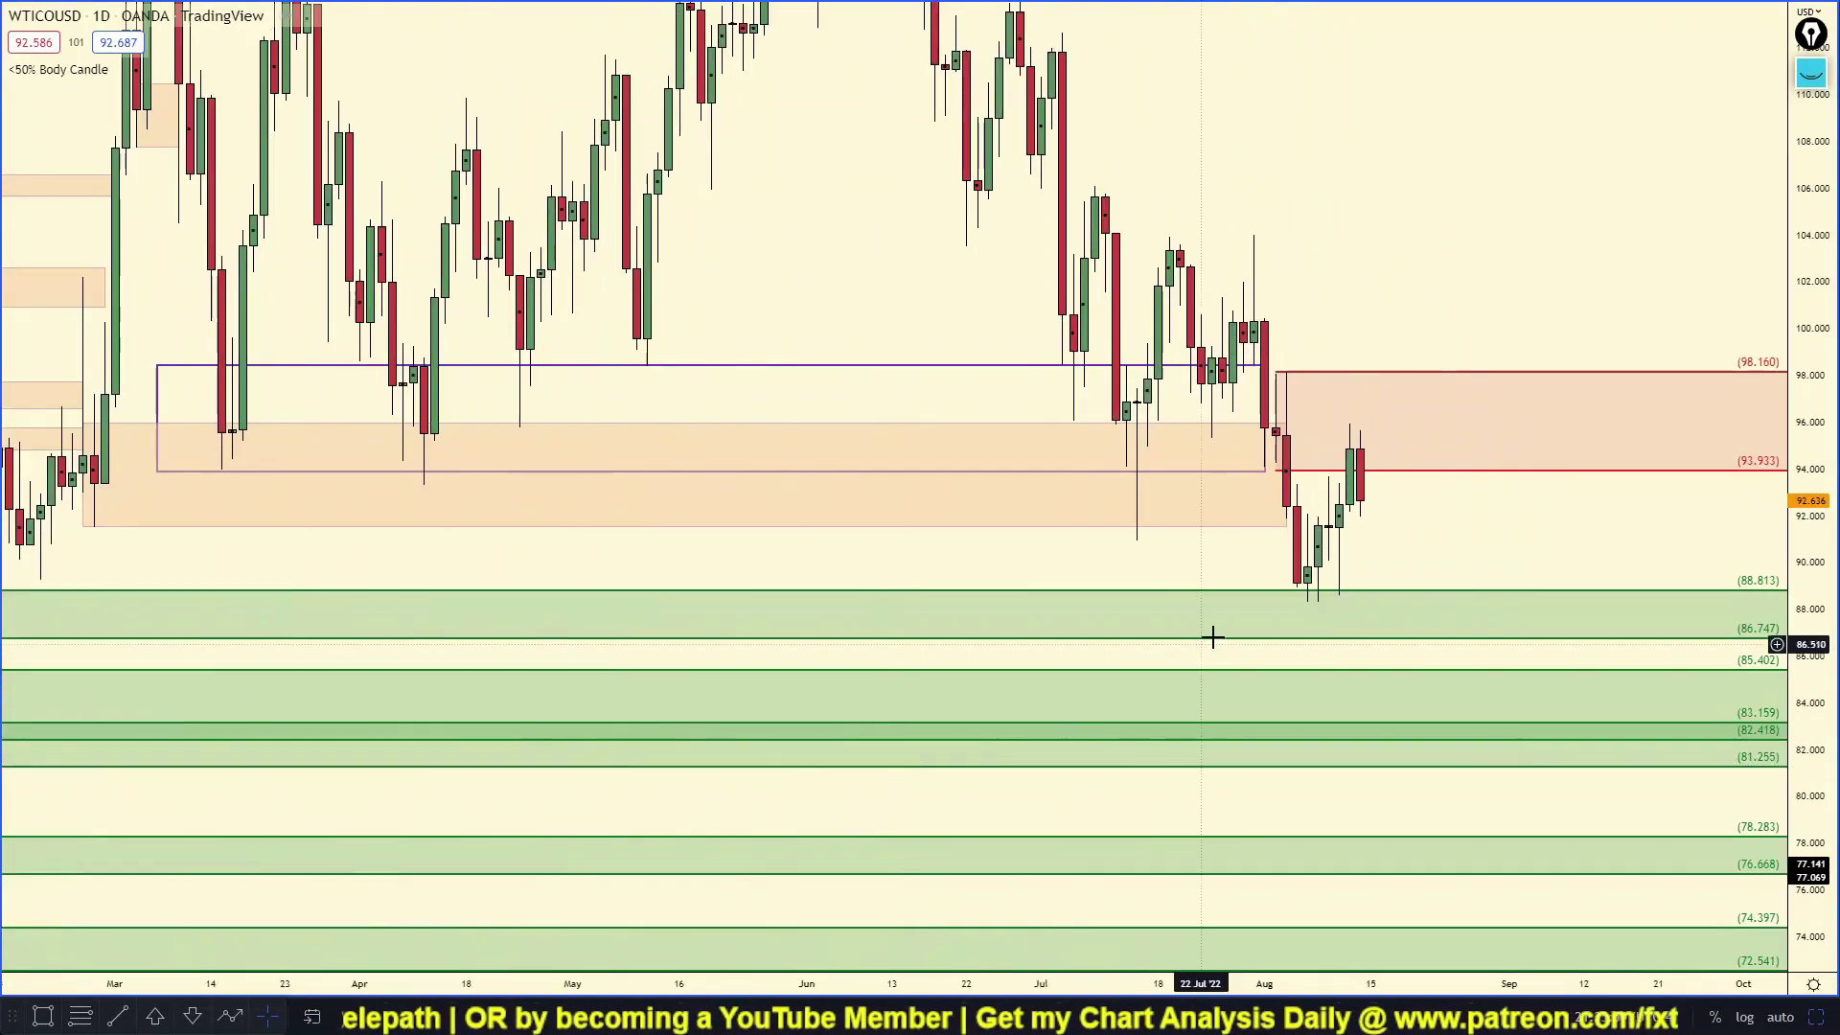
{"action": "scroll", "coordinate": [1285, 345], "scroll_direction": "up", "scroll_amount": 1}
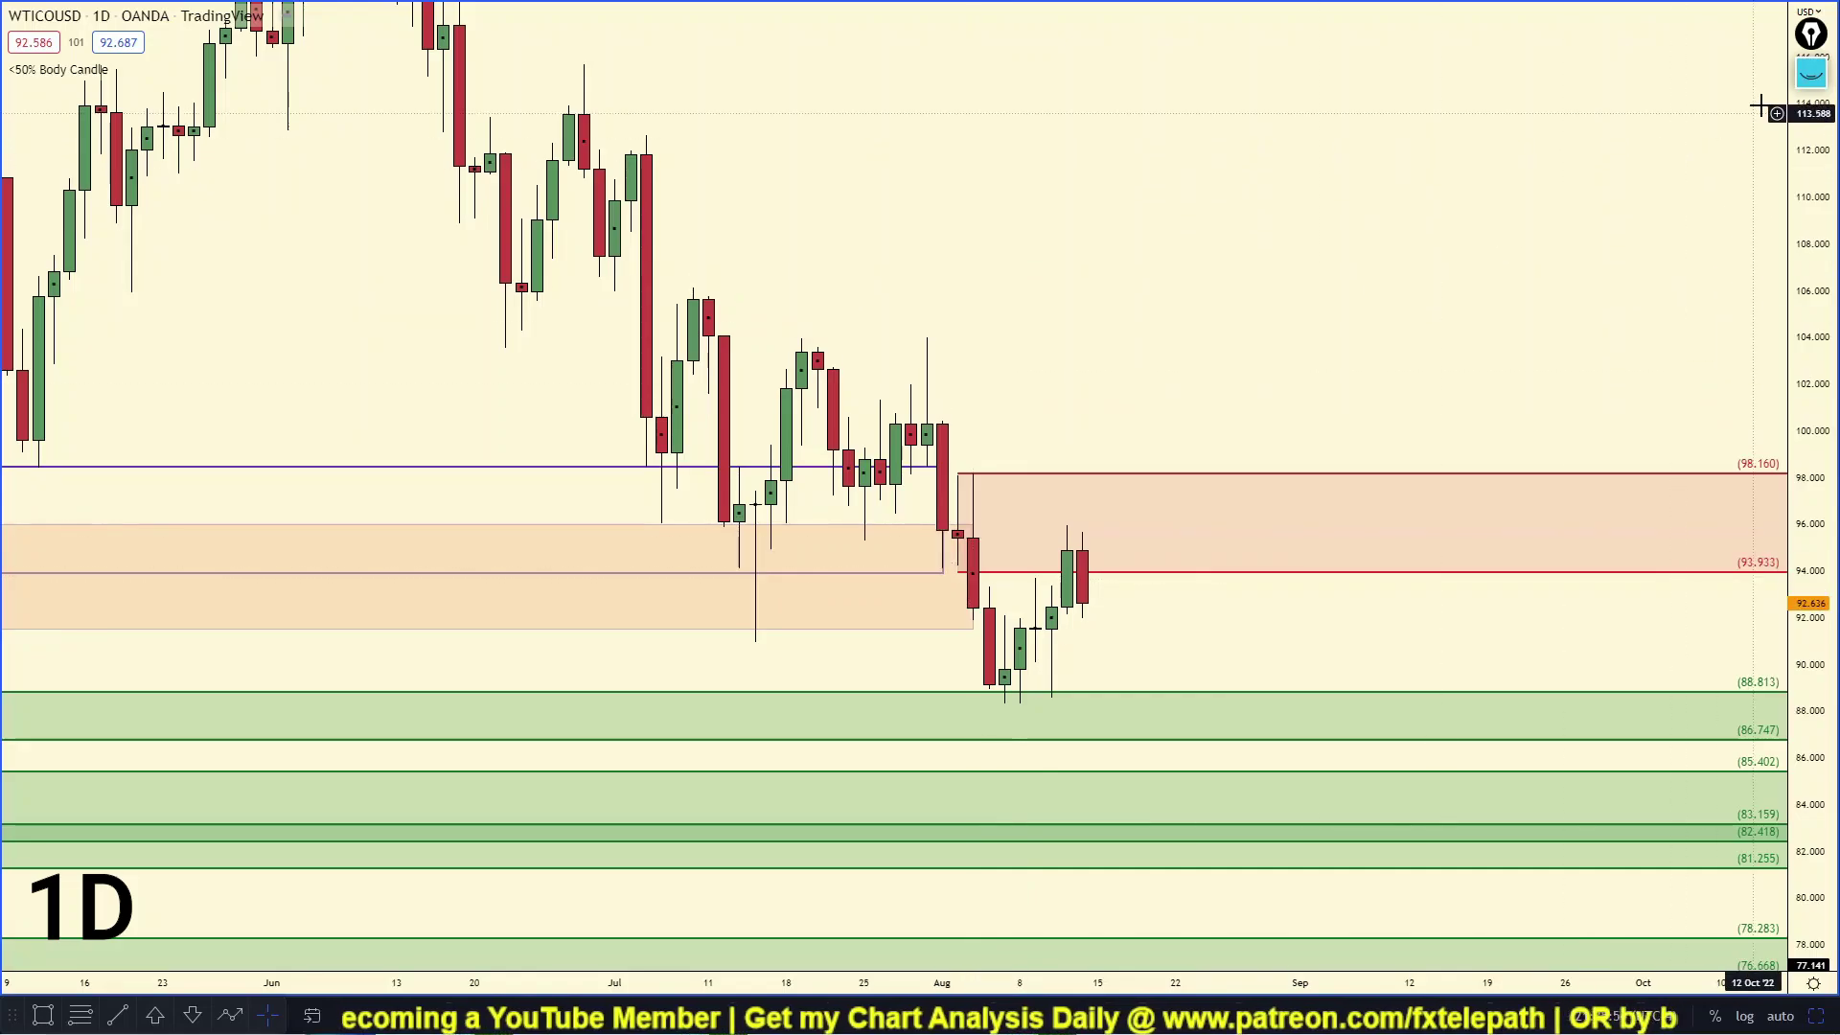
Sketch the daily drop and bounce at the 88.813–86.747 demand zone, then a fall from supply toward 85.402–83.159, clearing each sketch.
{"action": "left_click", "coordinate": [1811, 77]}
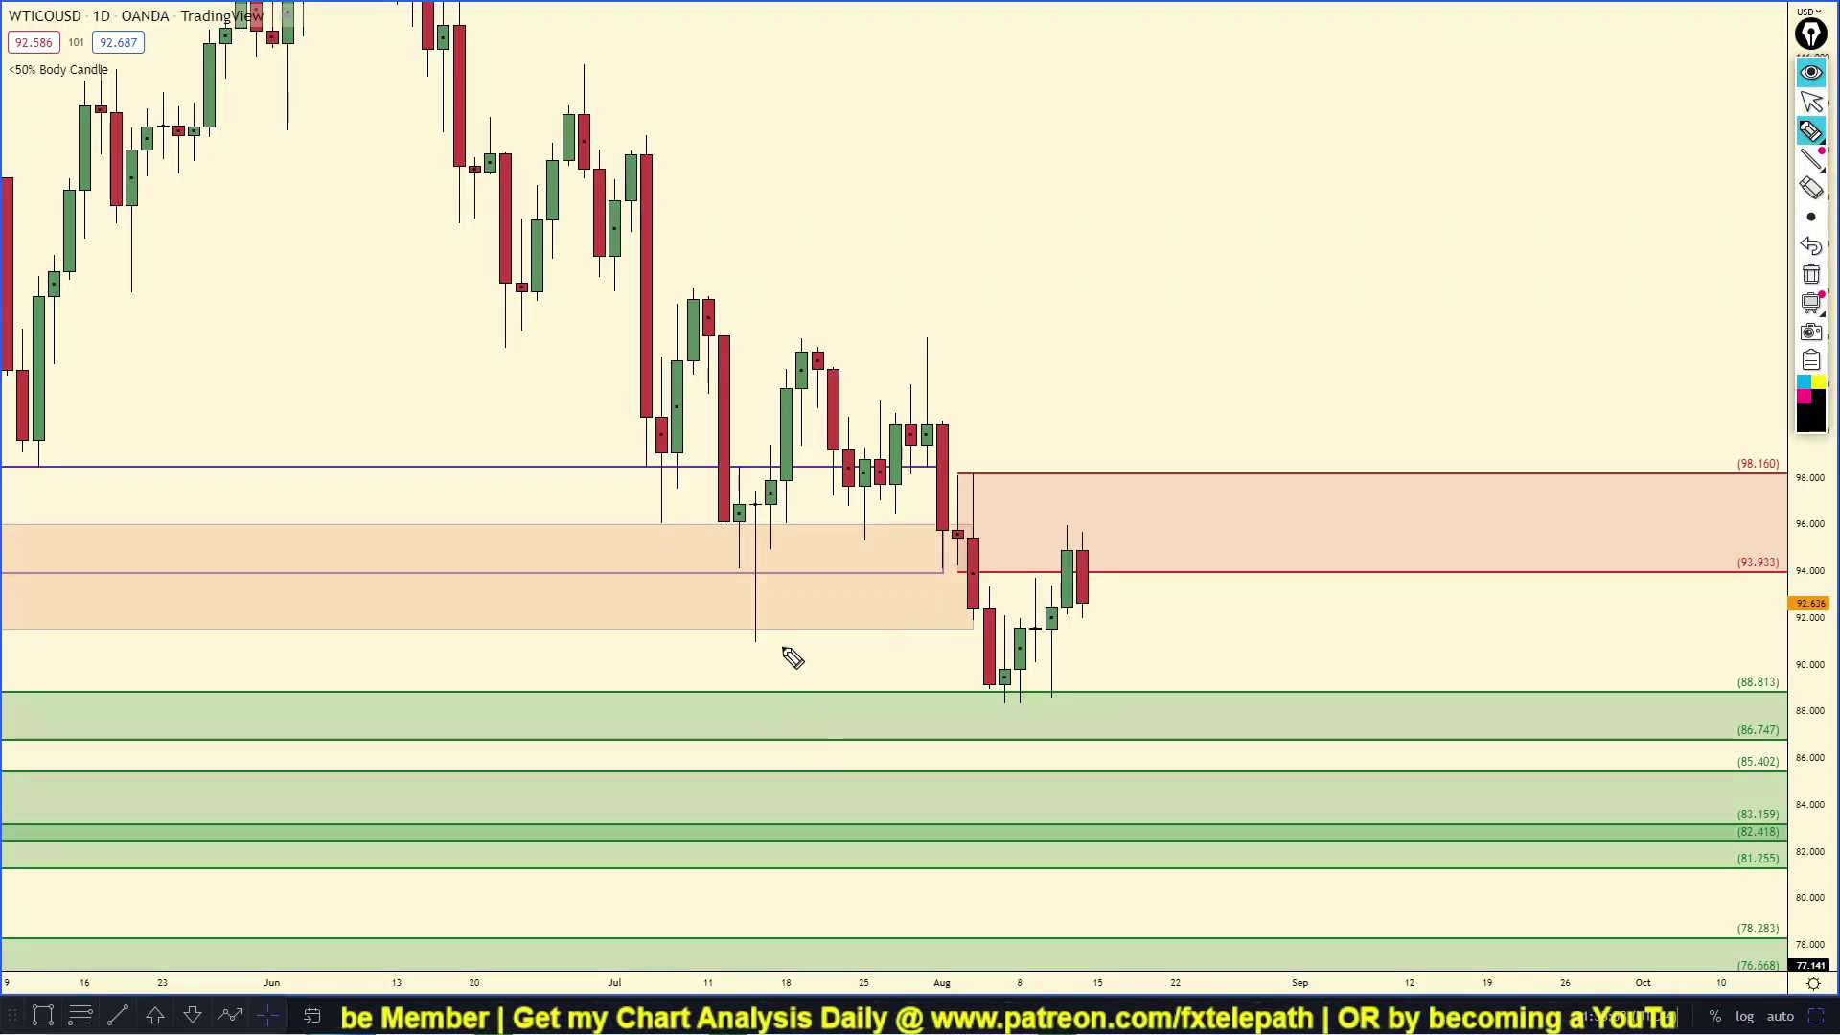
{"action": "left_click_drag", "start_coordinate": [939, 542], "coordinate": [941, 608]}
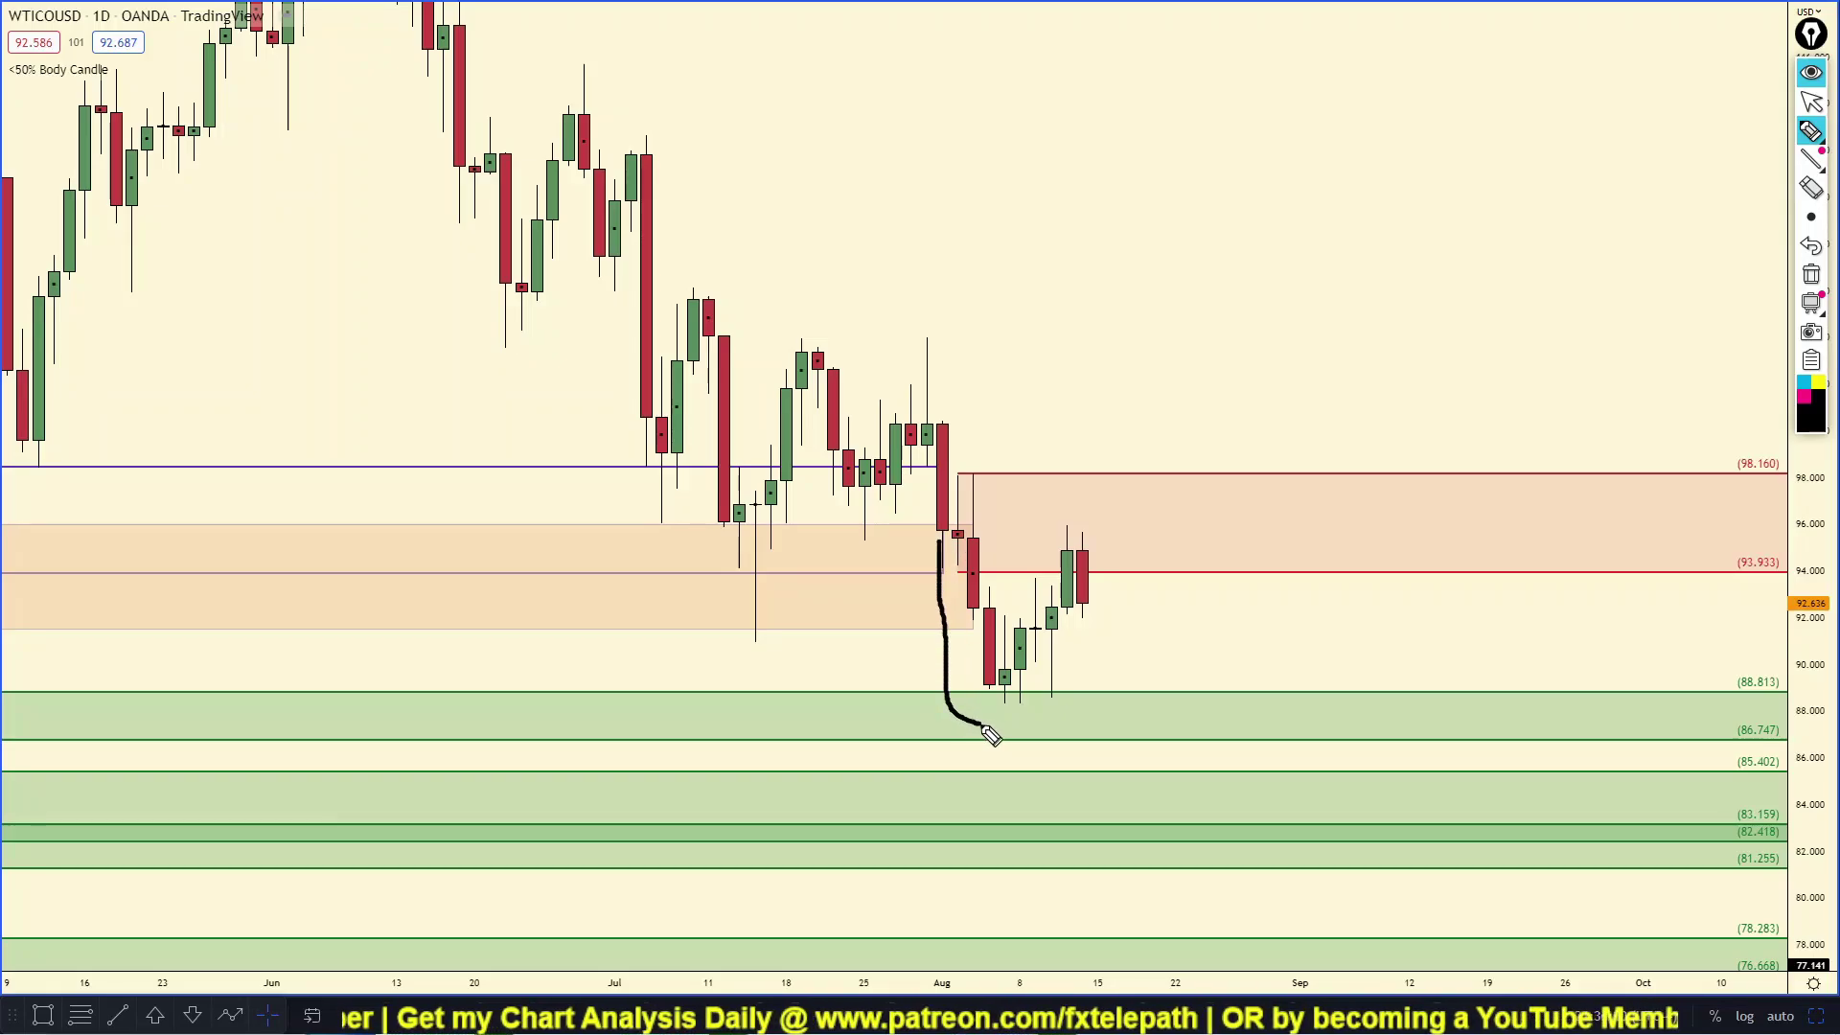
{"action": "left_click_drag", "start_coordinate": [990, 734], "coordinate": [1085, 623]}
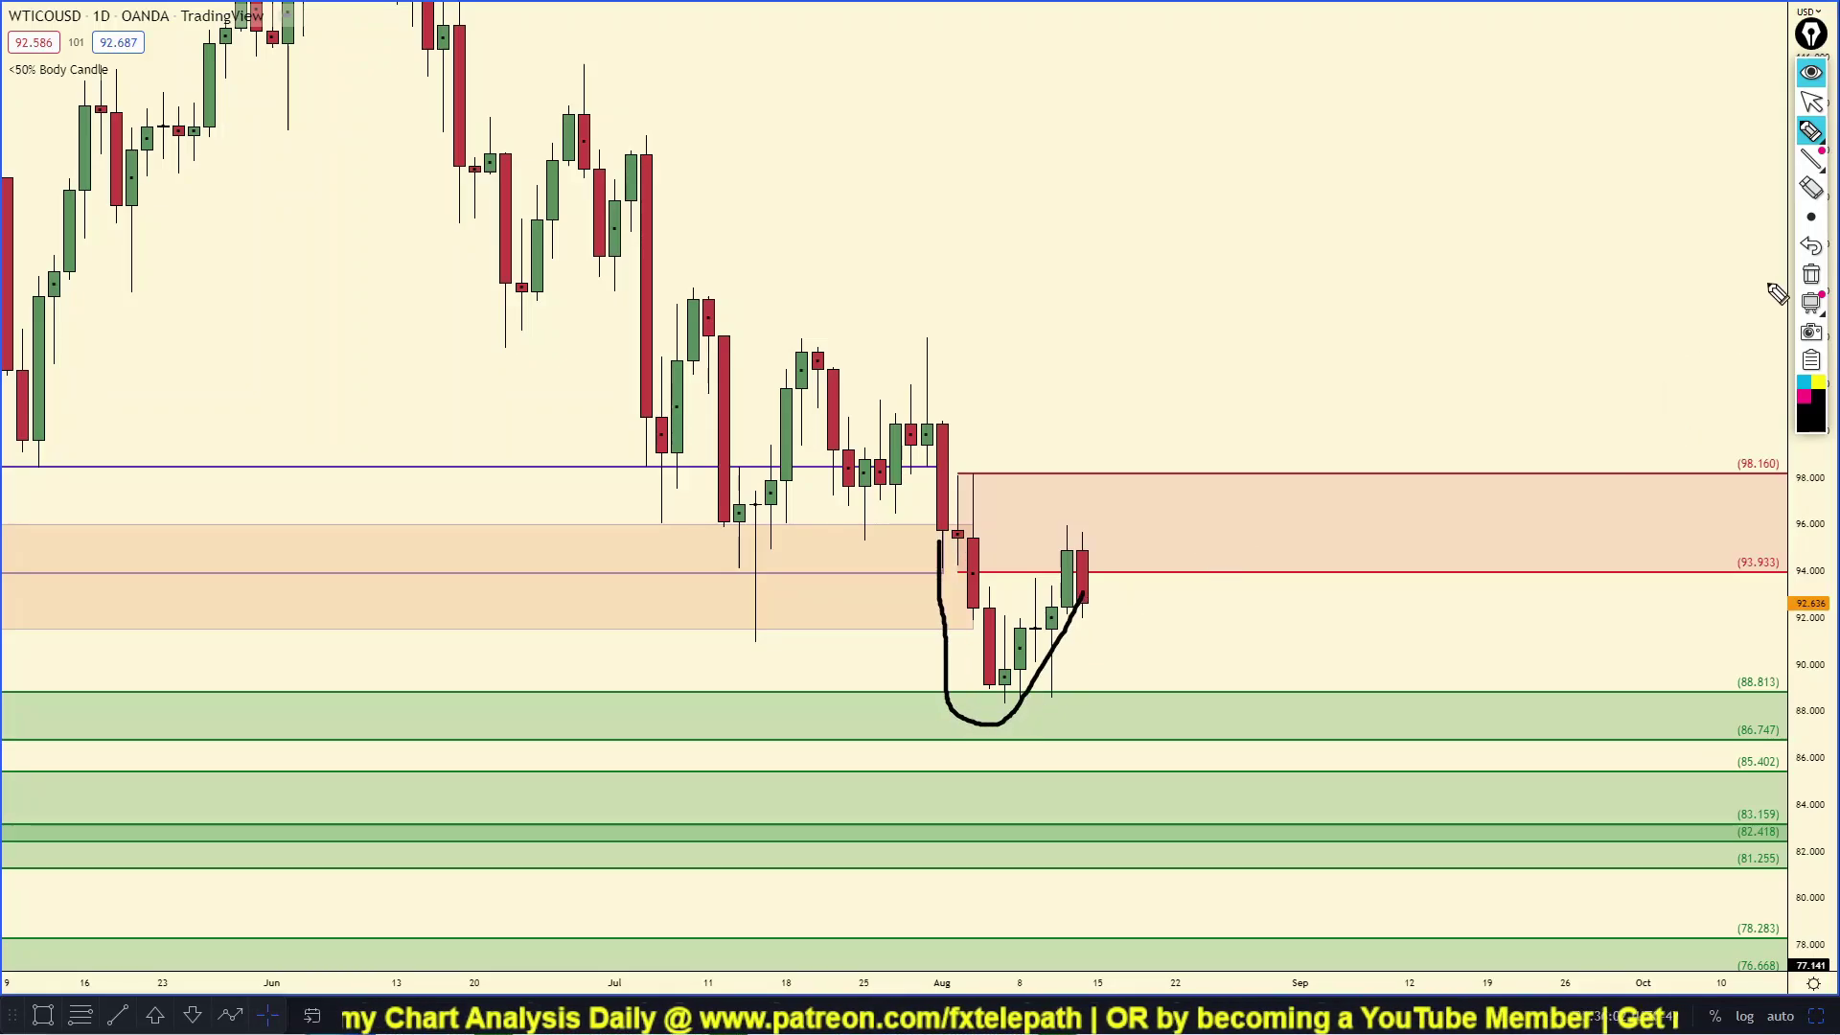
{"action": "left_click", "coordinate": [1811, 275]}
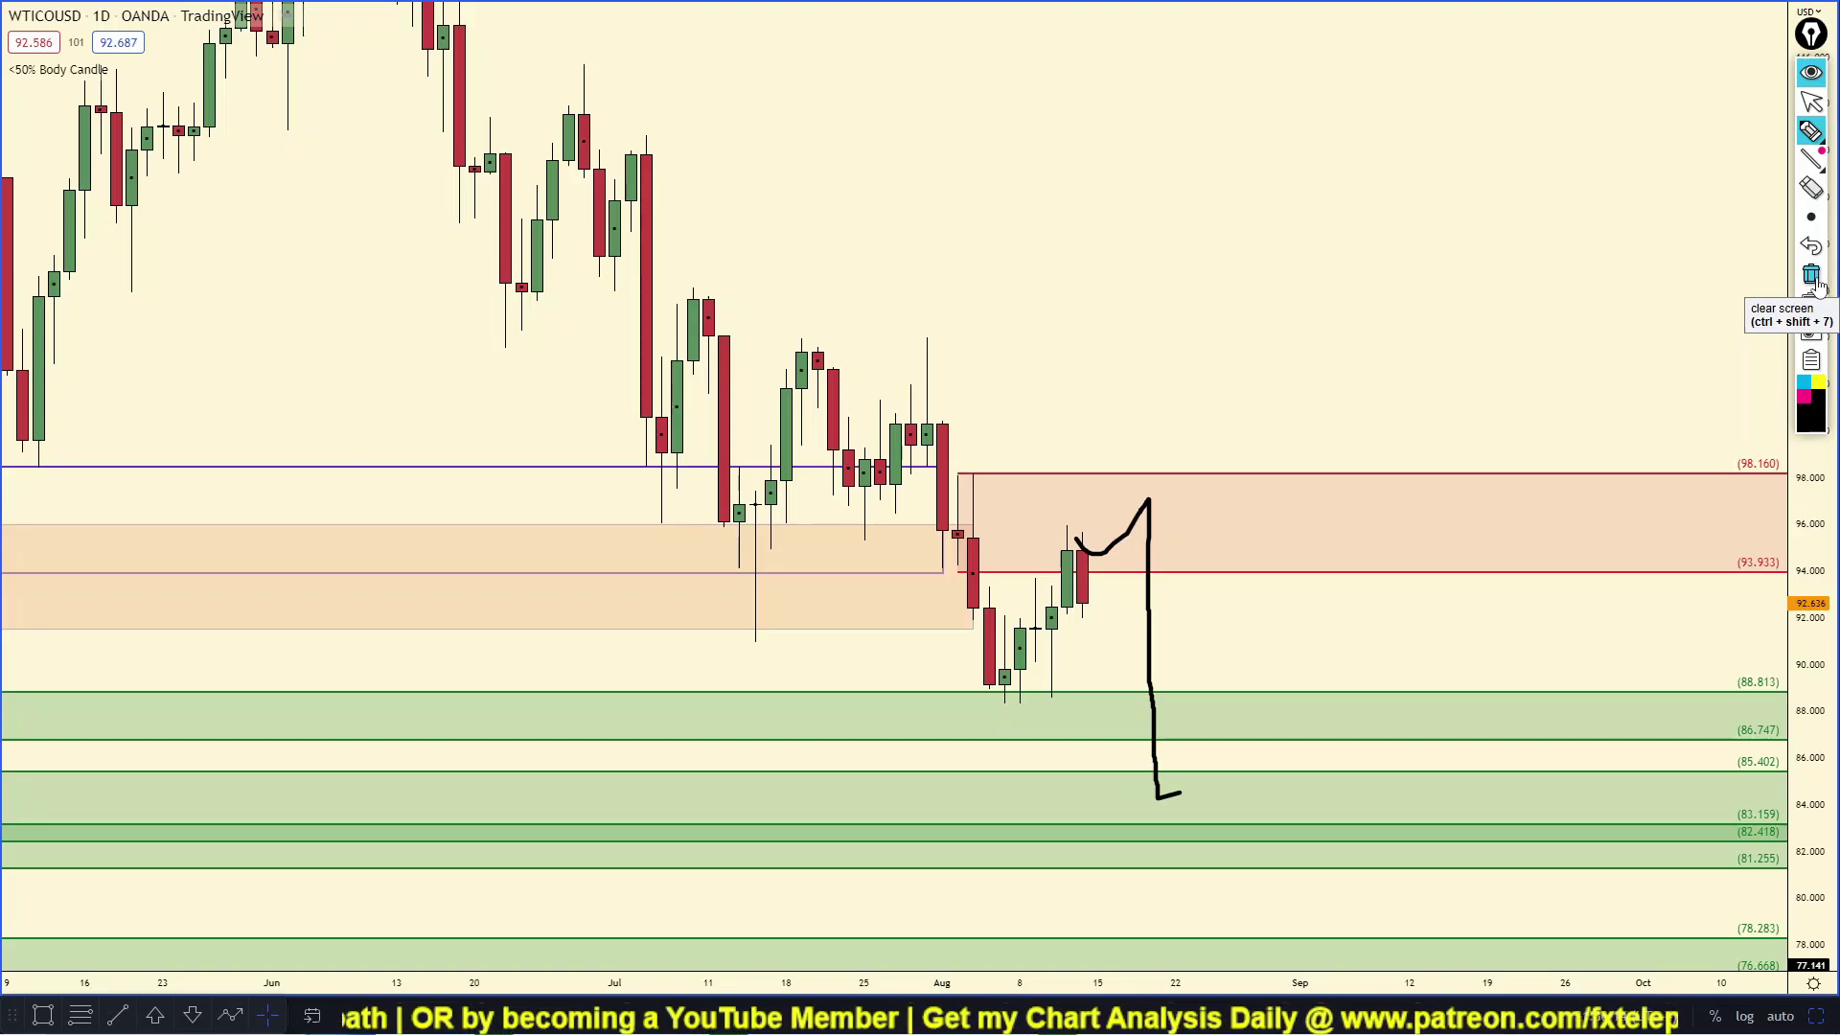
{"action": "left_click", "coordinate": [1811, 278]}
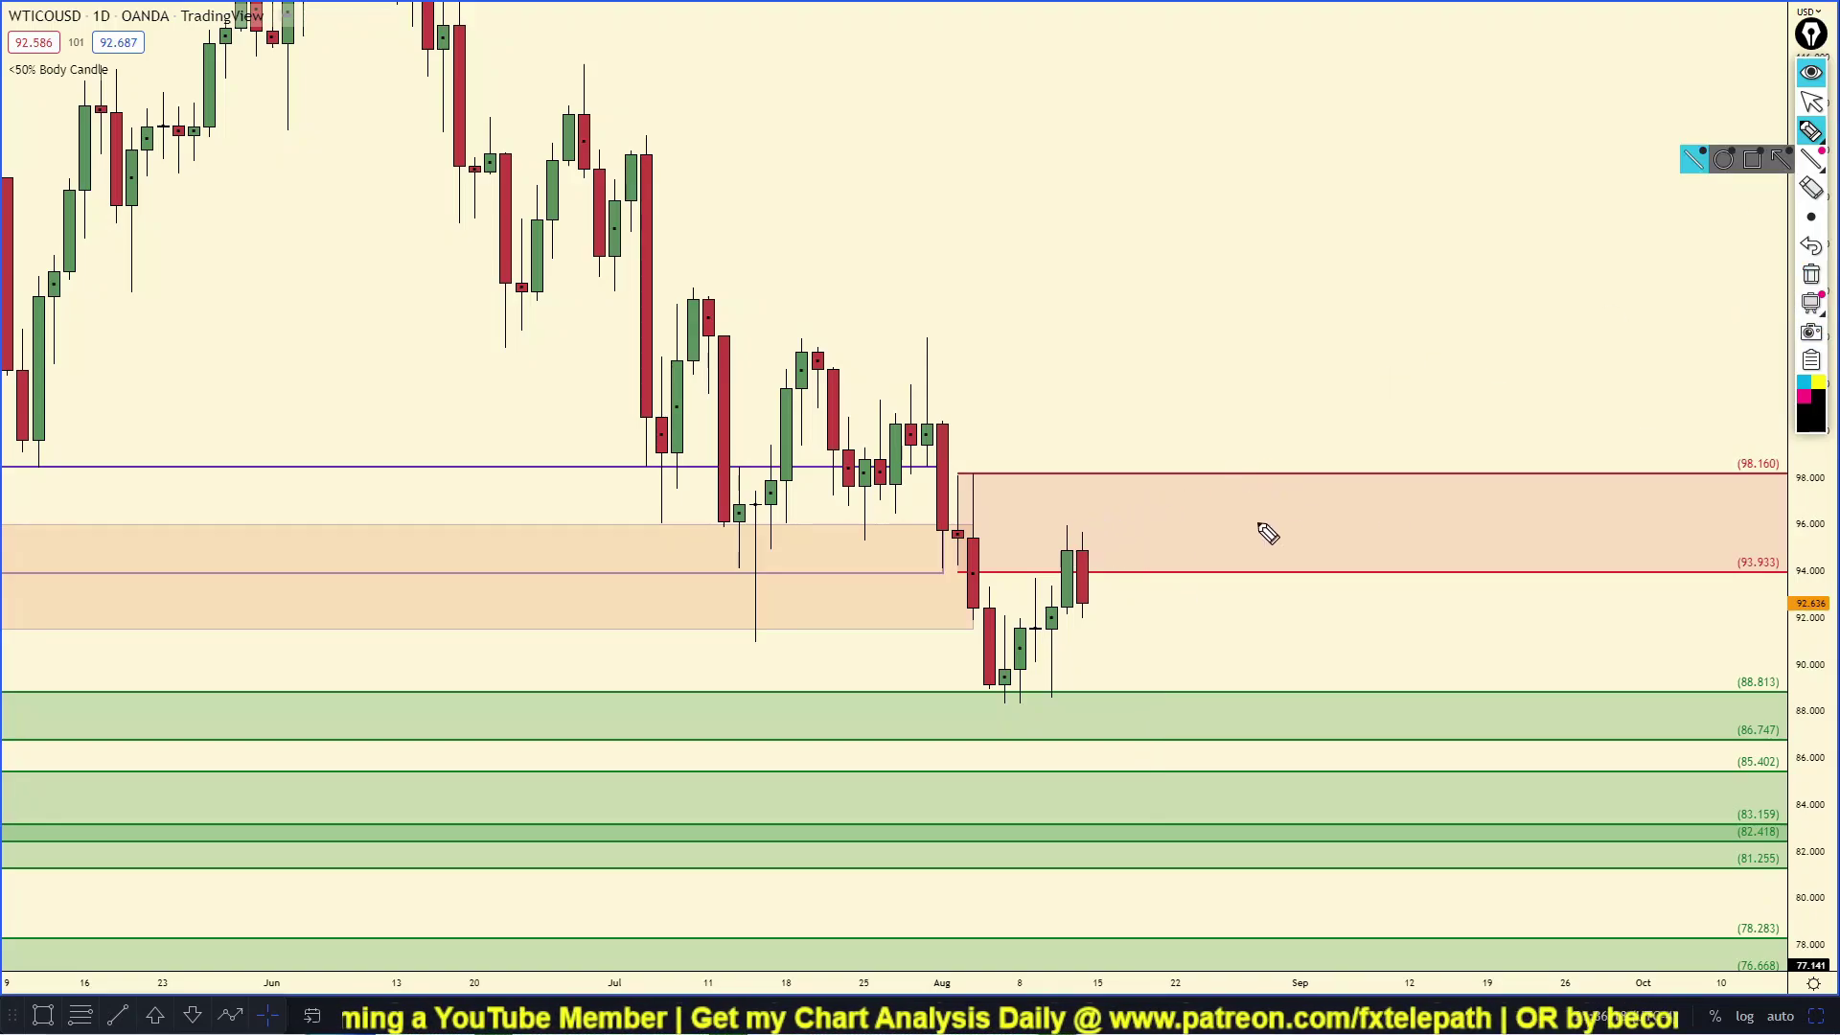
{"action": "left_click", "coordinate": [1811, 73]}
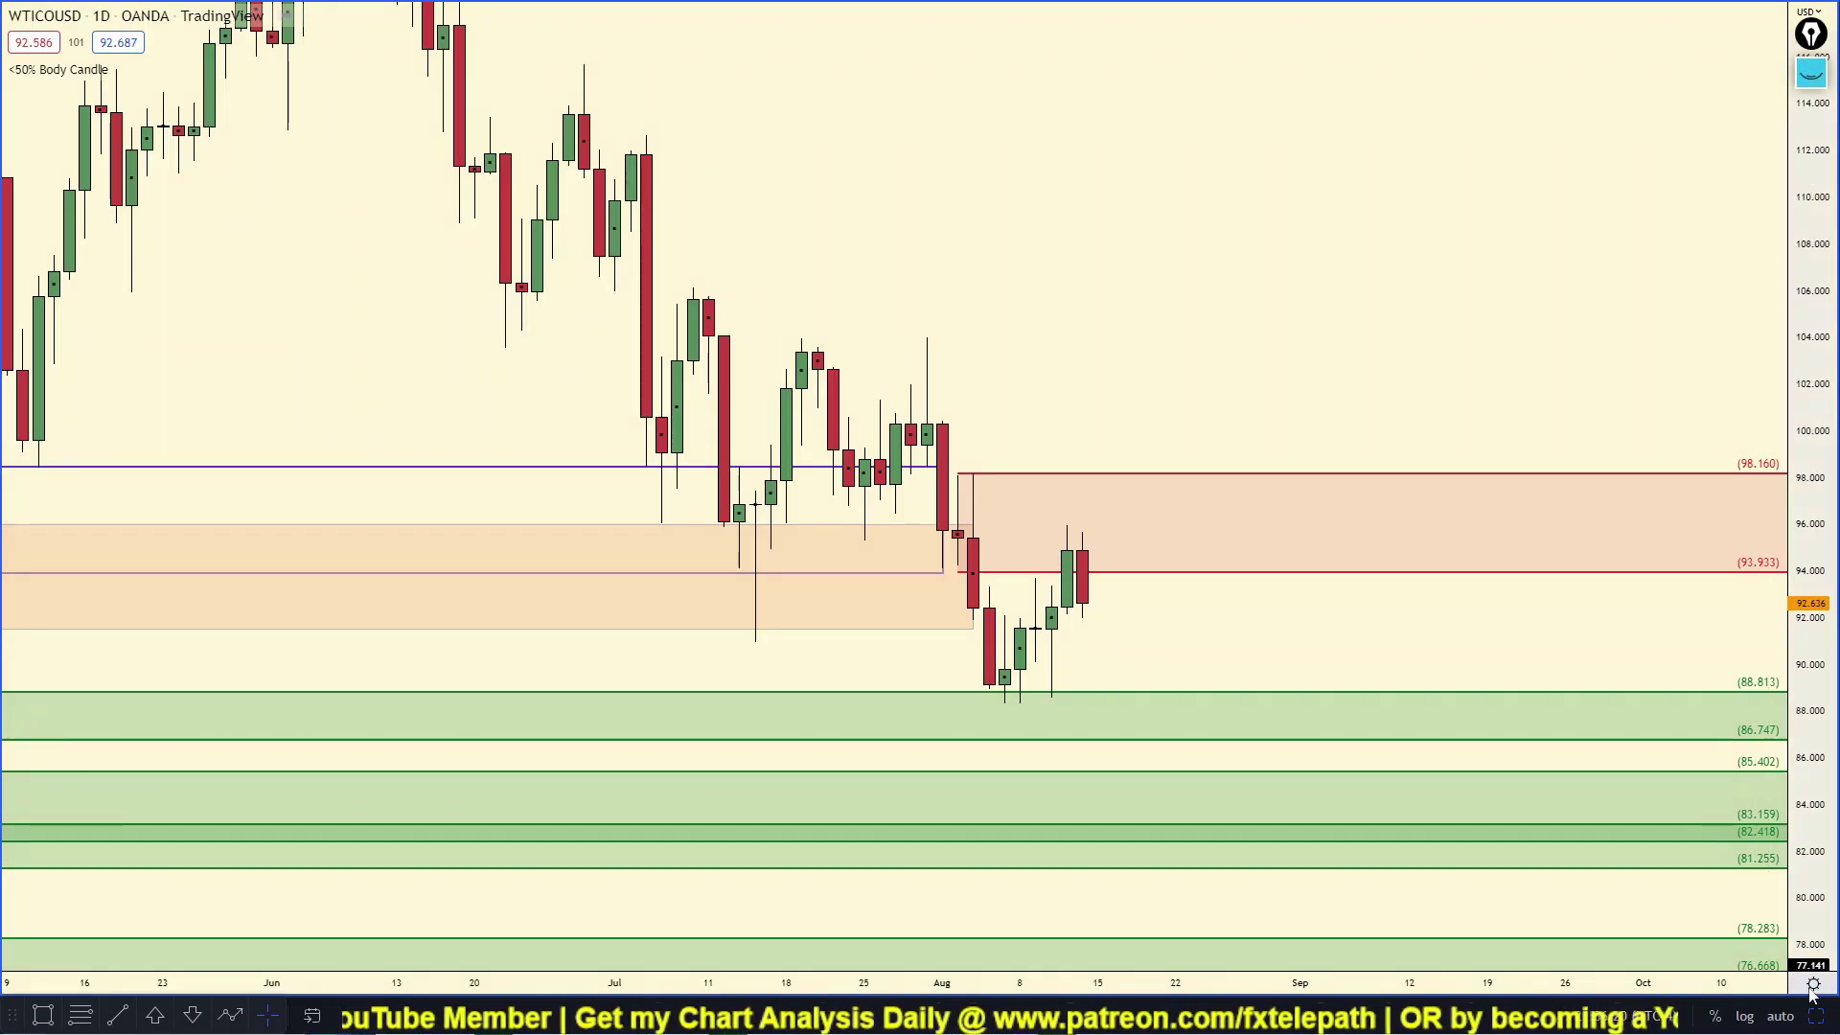
Reframe the daily chart in the four-chart layout, then maximize it with a compressed price scale reaching the 121.500 supply level.
{"action": "left_click", "coordinate": [1815, 1016]}
{"action": "scroll", "coordinate": [665, 648], "scroll_direction": "down", "scroll_amount": 3}
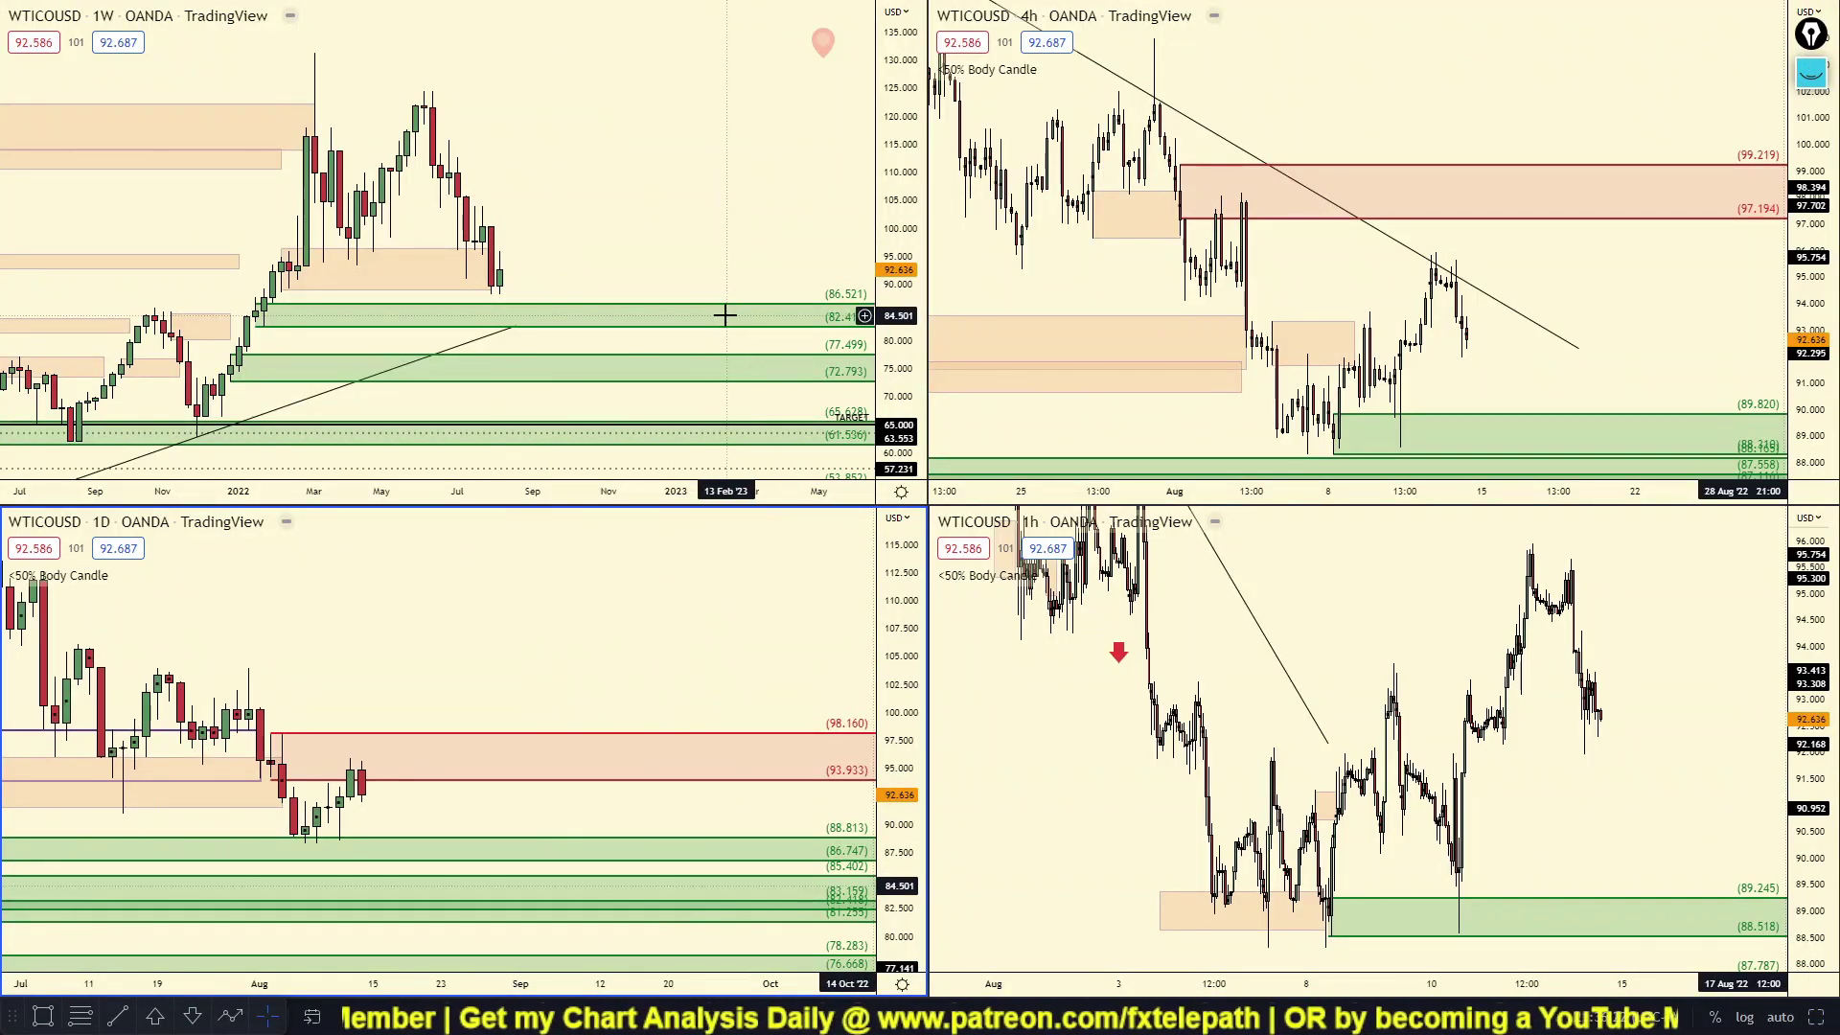
{"action": "scroll", "coordinate": [661, 676], "scroll_direction": "down", "scroll_amount": 2}
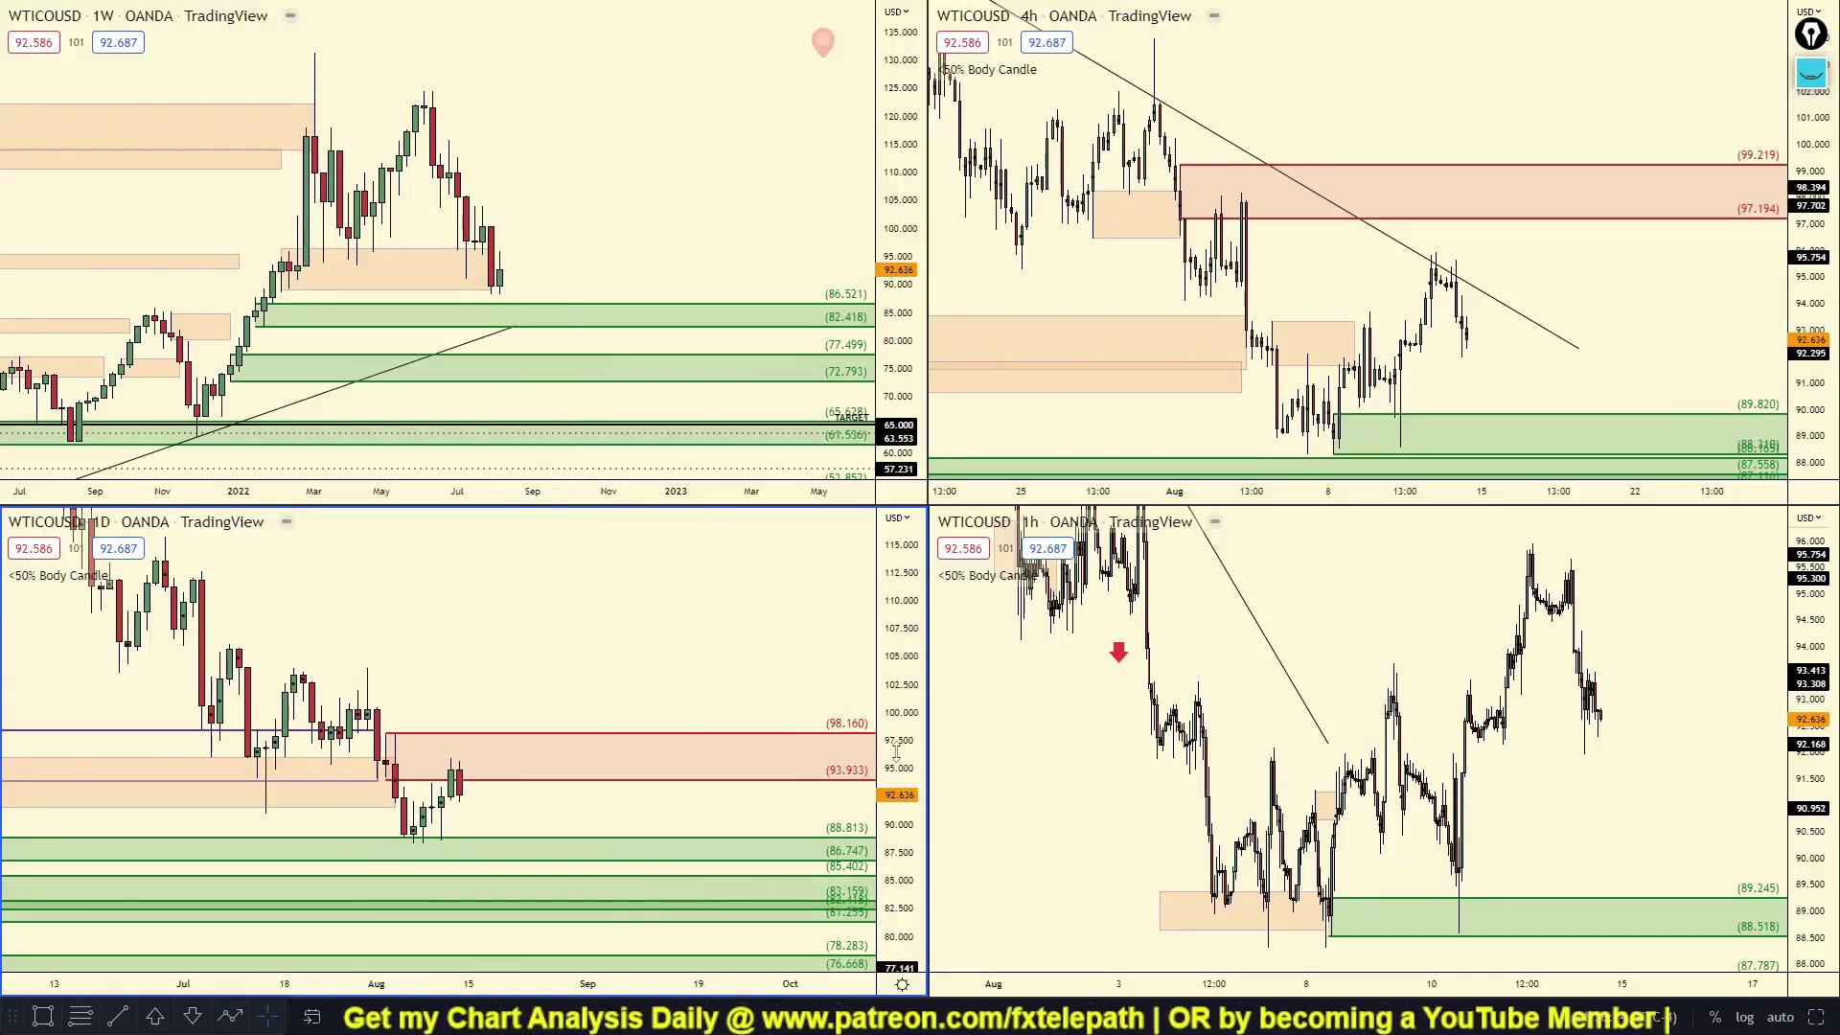
{"action": "left_click_drag", "start_coordinate": [656, 654], "coordinate": [707, 508]}
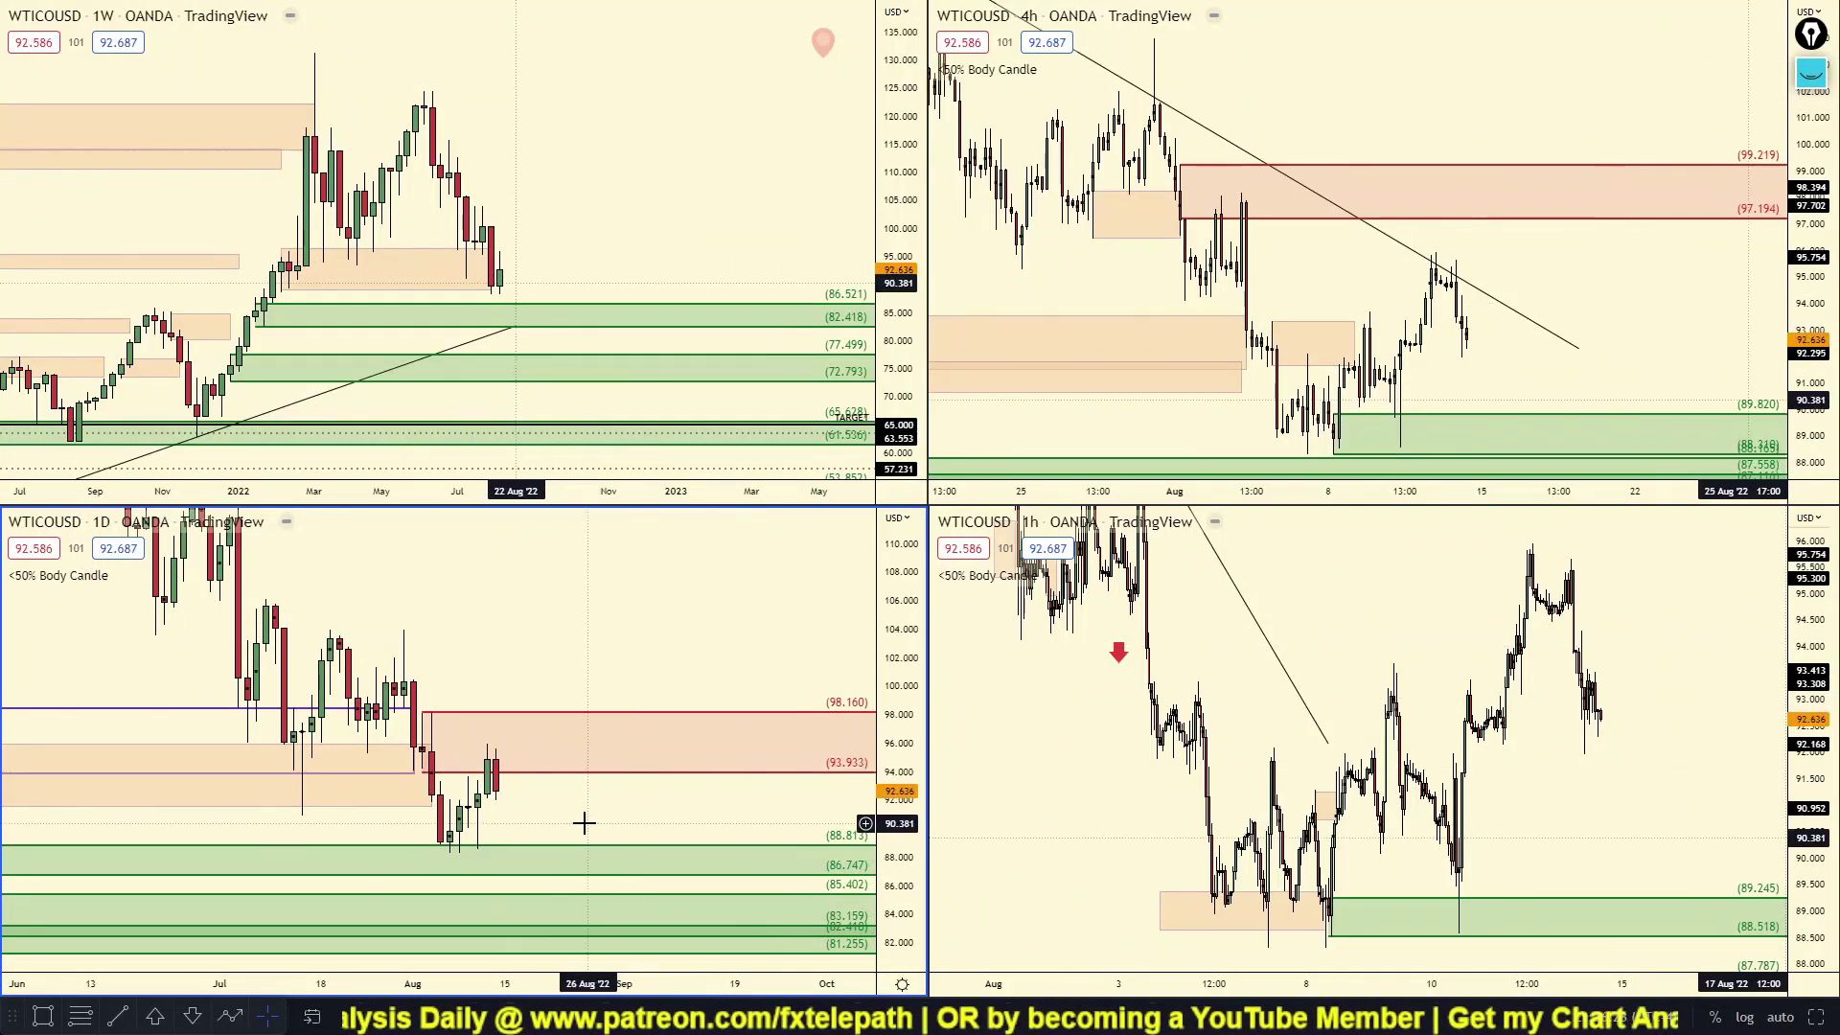
{"action": "left_click_drag", "start_coordinate": [556, 844], "coordinate": [564, 839]}
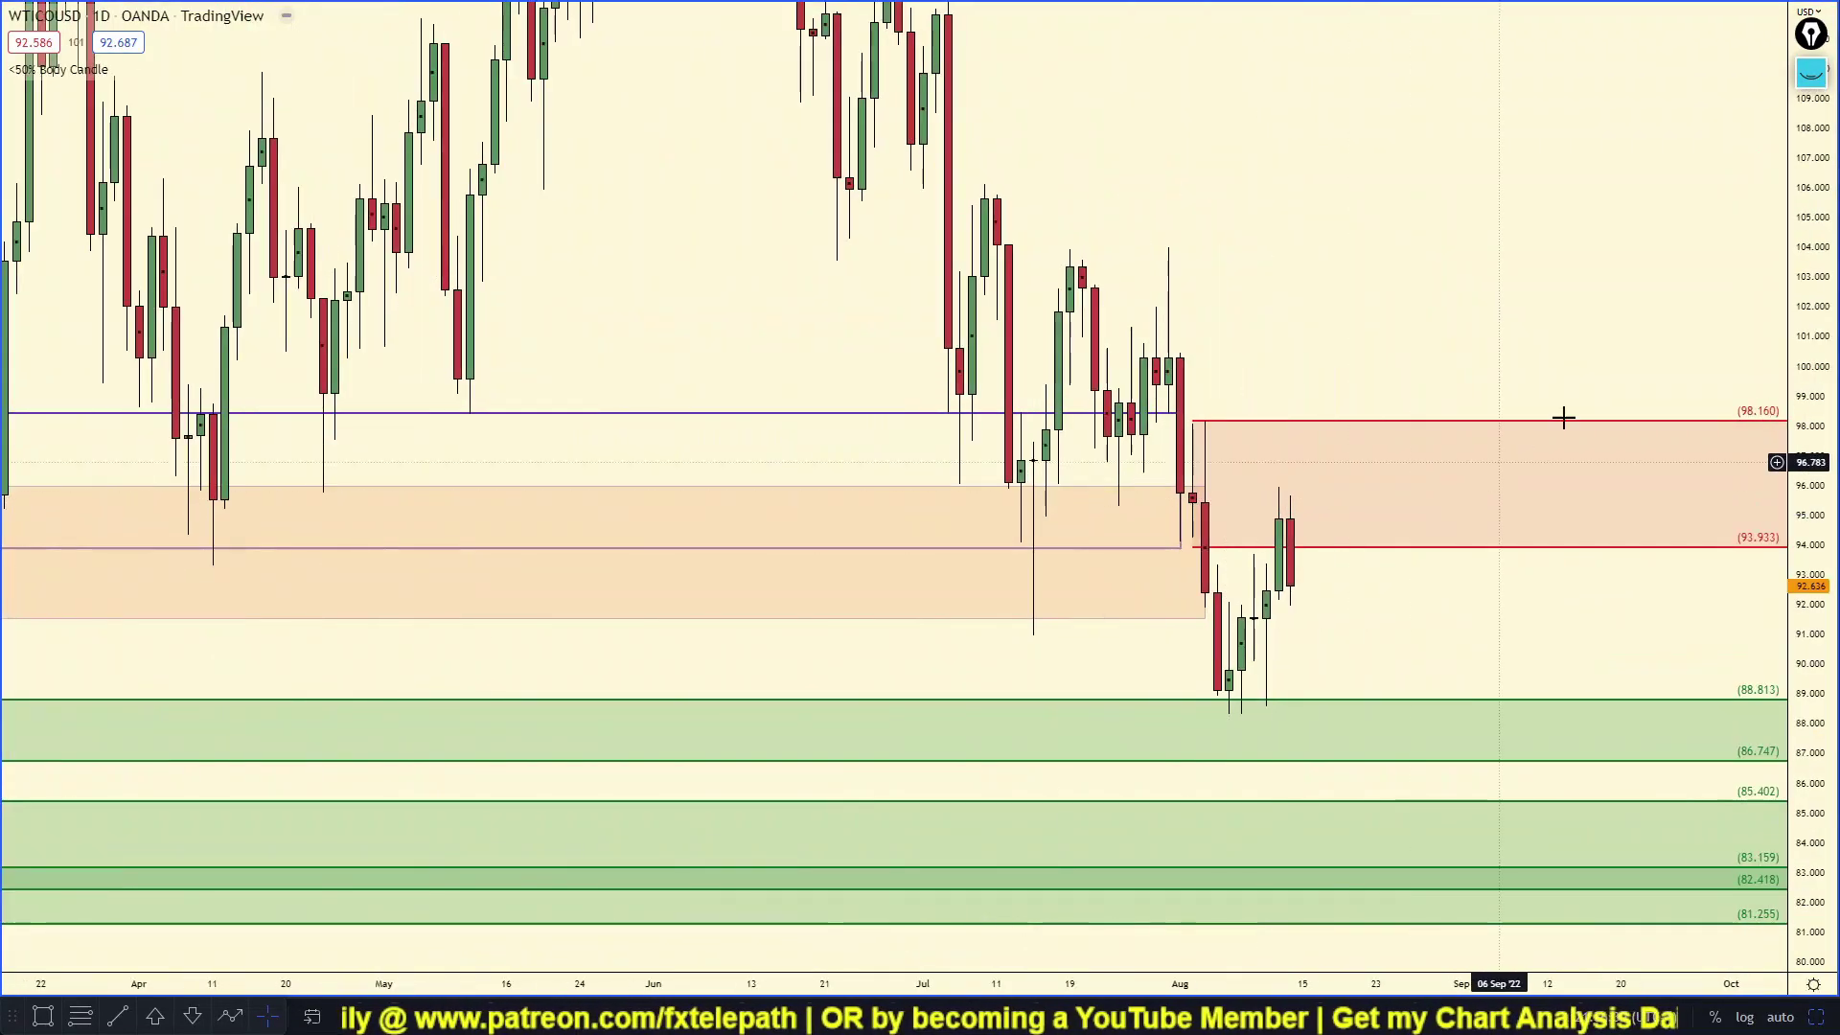
{"action": "key", "text": "alt+Return"}
{"action": "left_click_drag", "start_coordinate": [1807, 222], "coordinate": [1806, 650]}
{"action": "scroll", "coordinate": [1413, 428], "scroll_direction": "up", "scroll_amount": 3}
{"action": "left_click_drag", "start_coordinate": [1409, 452], "coordinate": [1381, 505]}
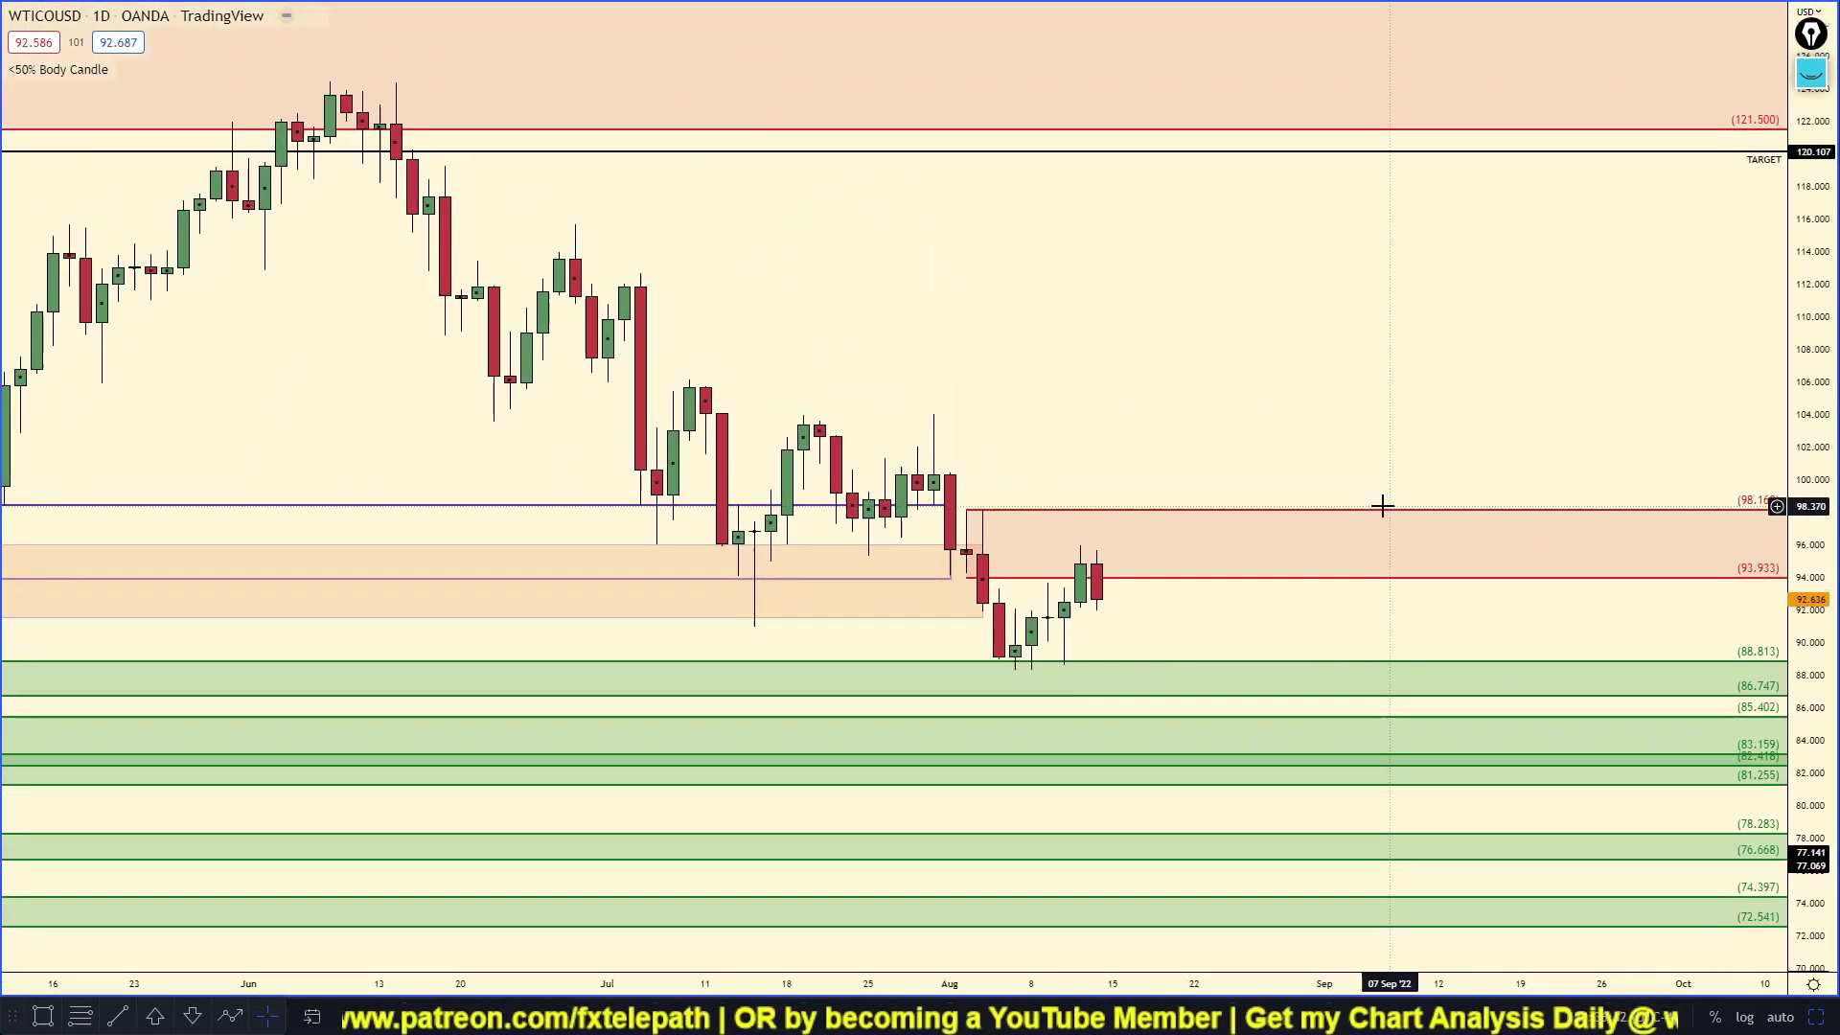
Sketch a cross on the 98.160–93.933 supply zone and a rise above it with a pullback and further rise, and clear the sketches.
{"action": "left_click", "coordinate": [1810, 73]}
{"action": "left_click_drag", "start_coordinate": [1028, 539], "coordinate": [1042, 544]}
{"action": "left_click_drag", "start_coordinate": [1038, 514], "coordinate": [979, 554]}
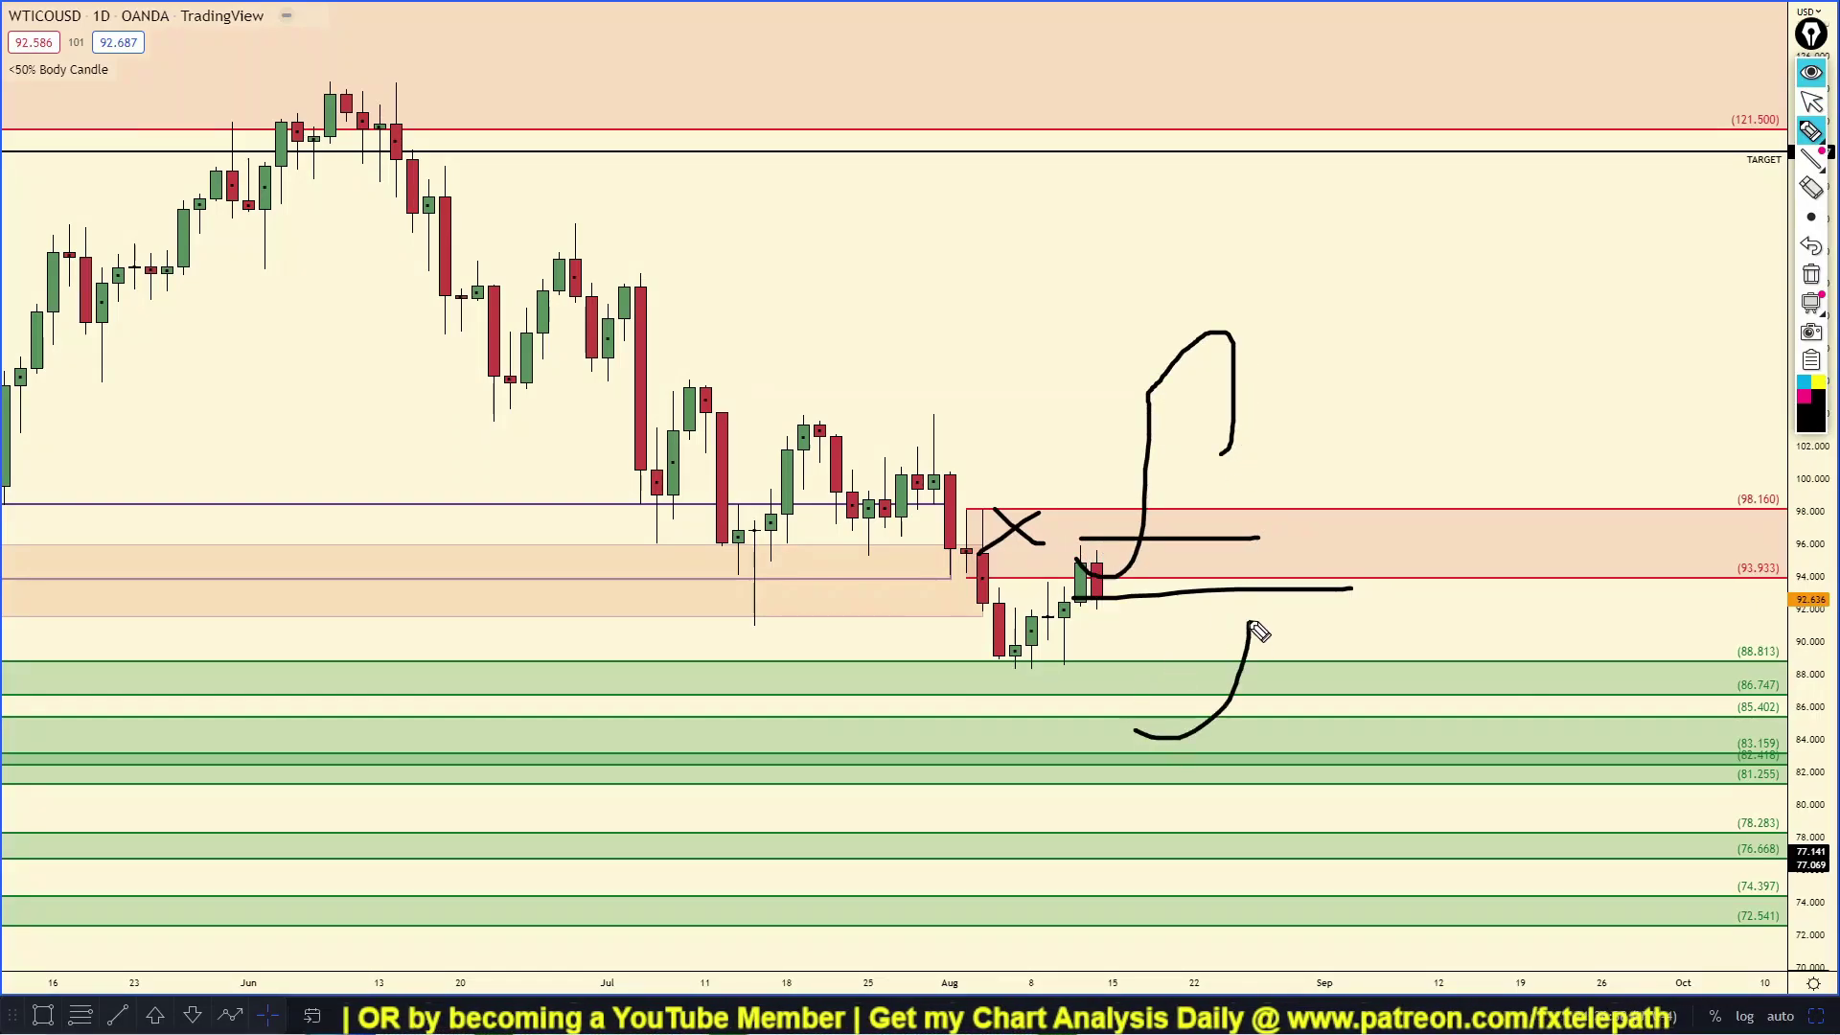
{"action": "left_click_drag", "start_coordinate": [1241, 602], "coordinate": [1257, 610]}
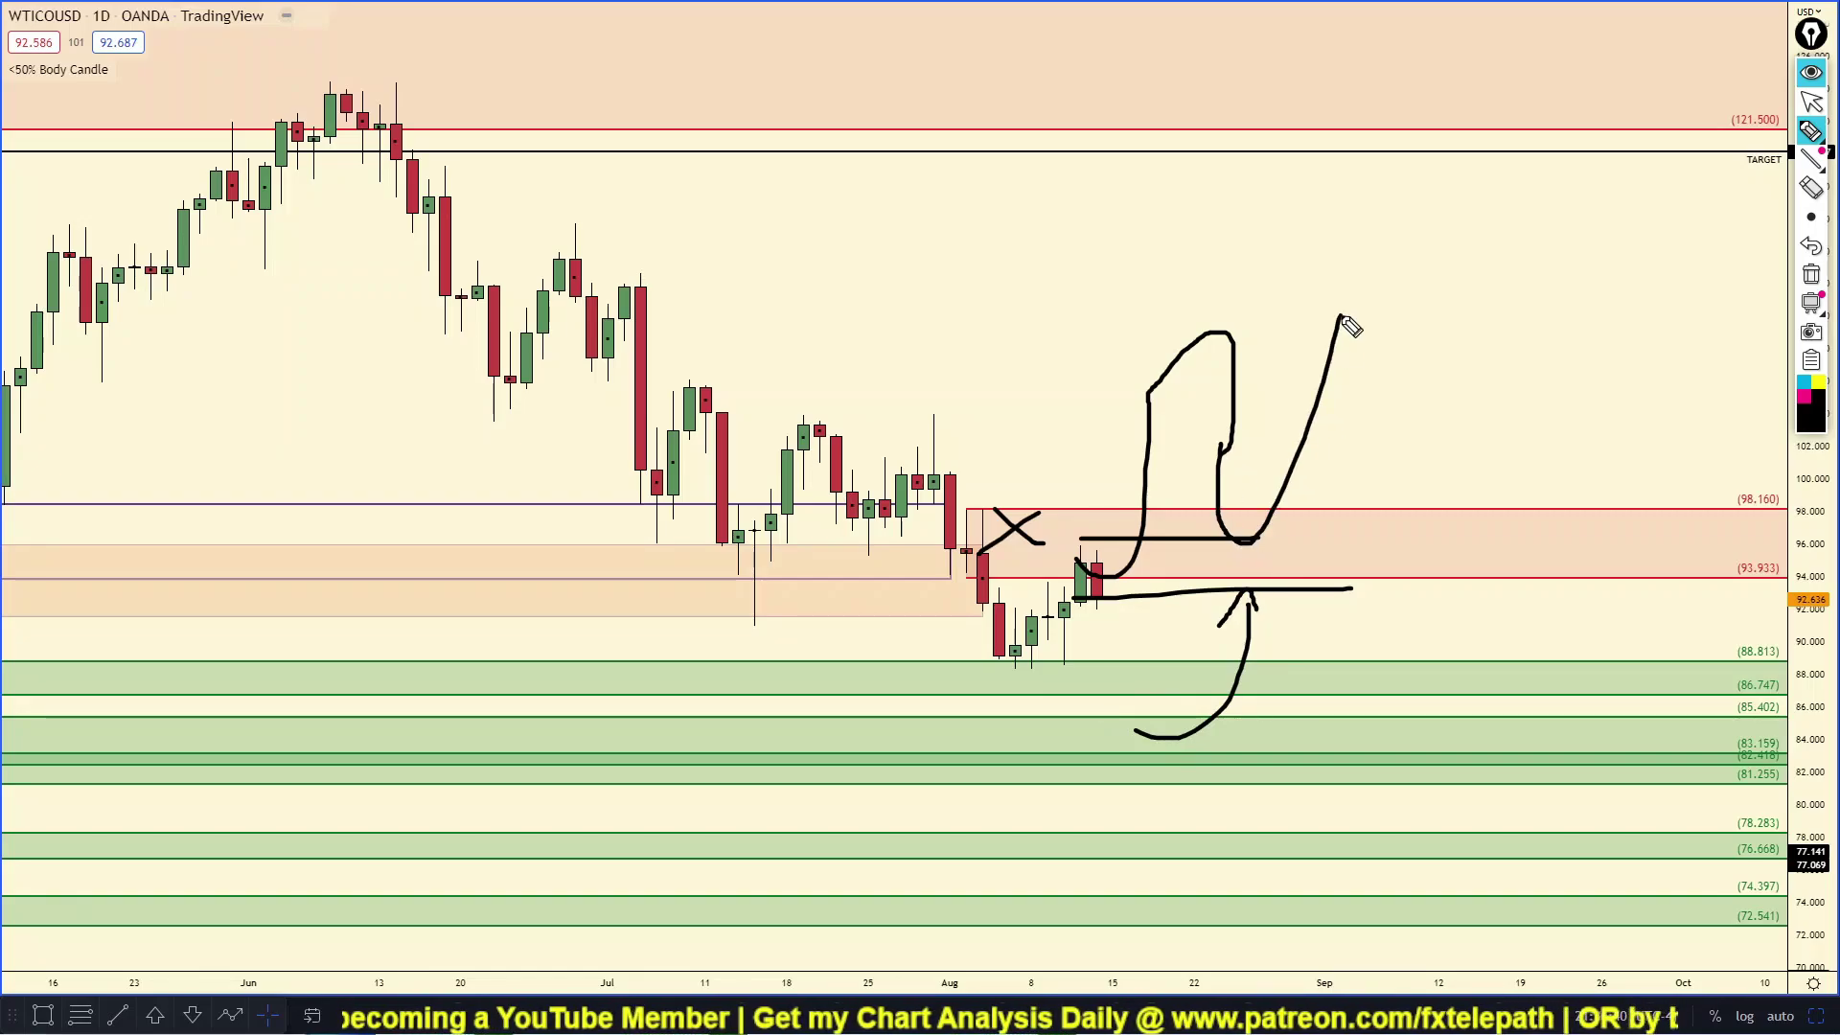
{"action": "left_click", "coordinate": [1811, 276]}
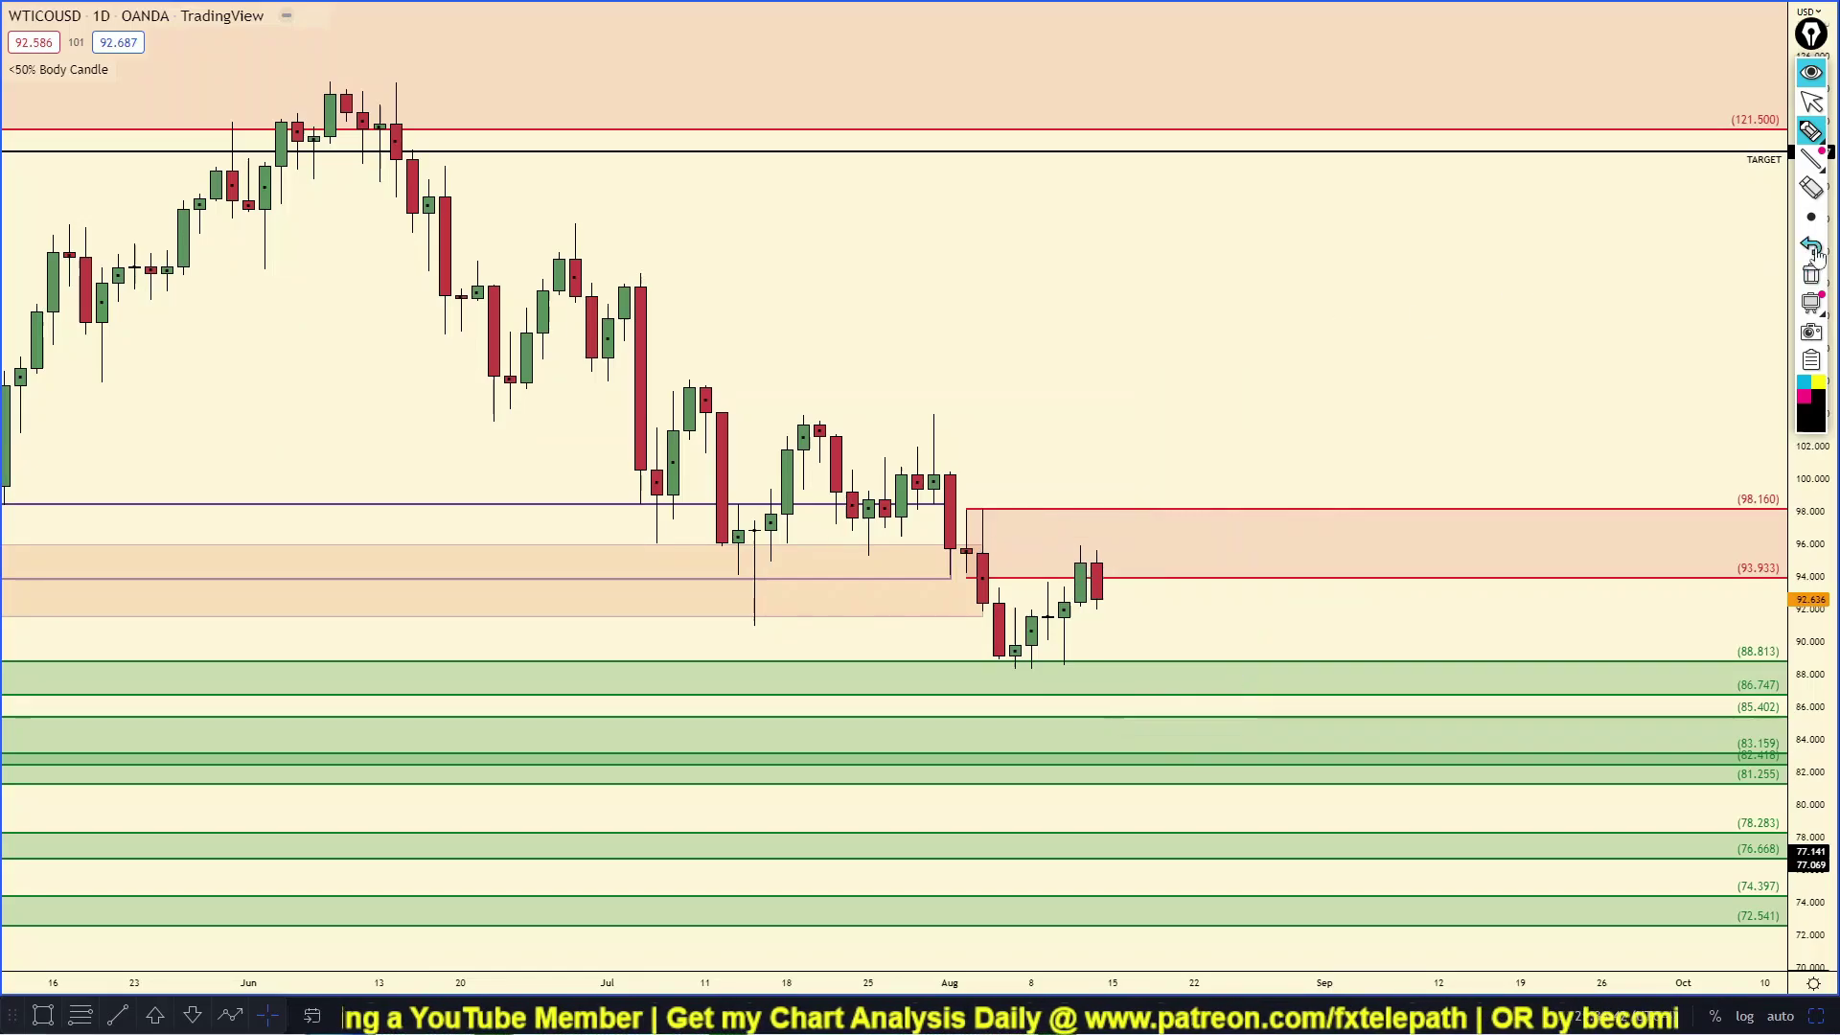
Leave annotation mode and delete the black TARGET line at 120.107 from the daily chart.
{"action": "left_click", "coordinate": [1816, 82]}
{"action": "left_click", "coordinate": [1667, 153]}
{"action": "key", "text": "Delete"}
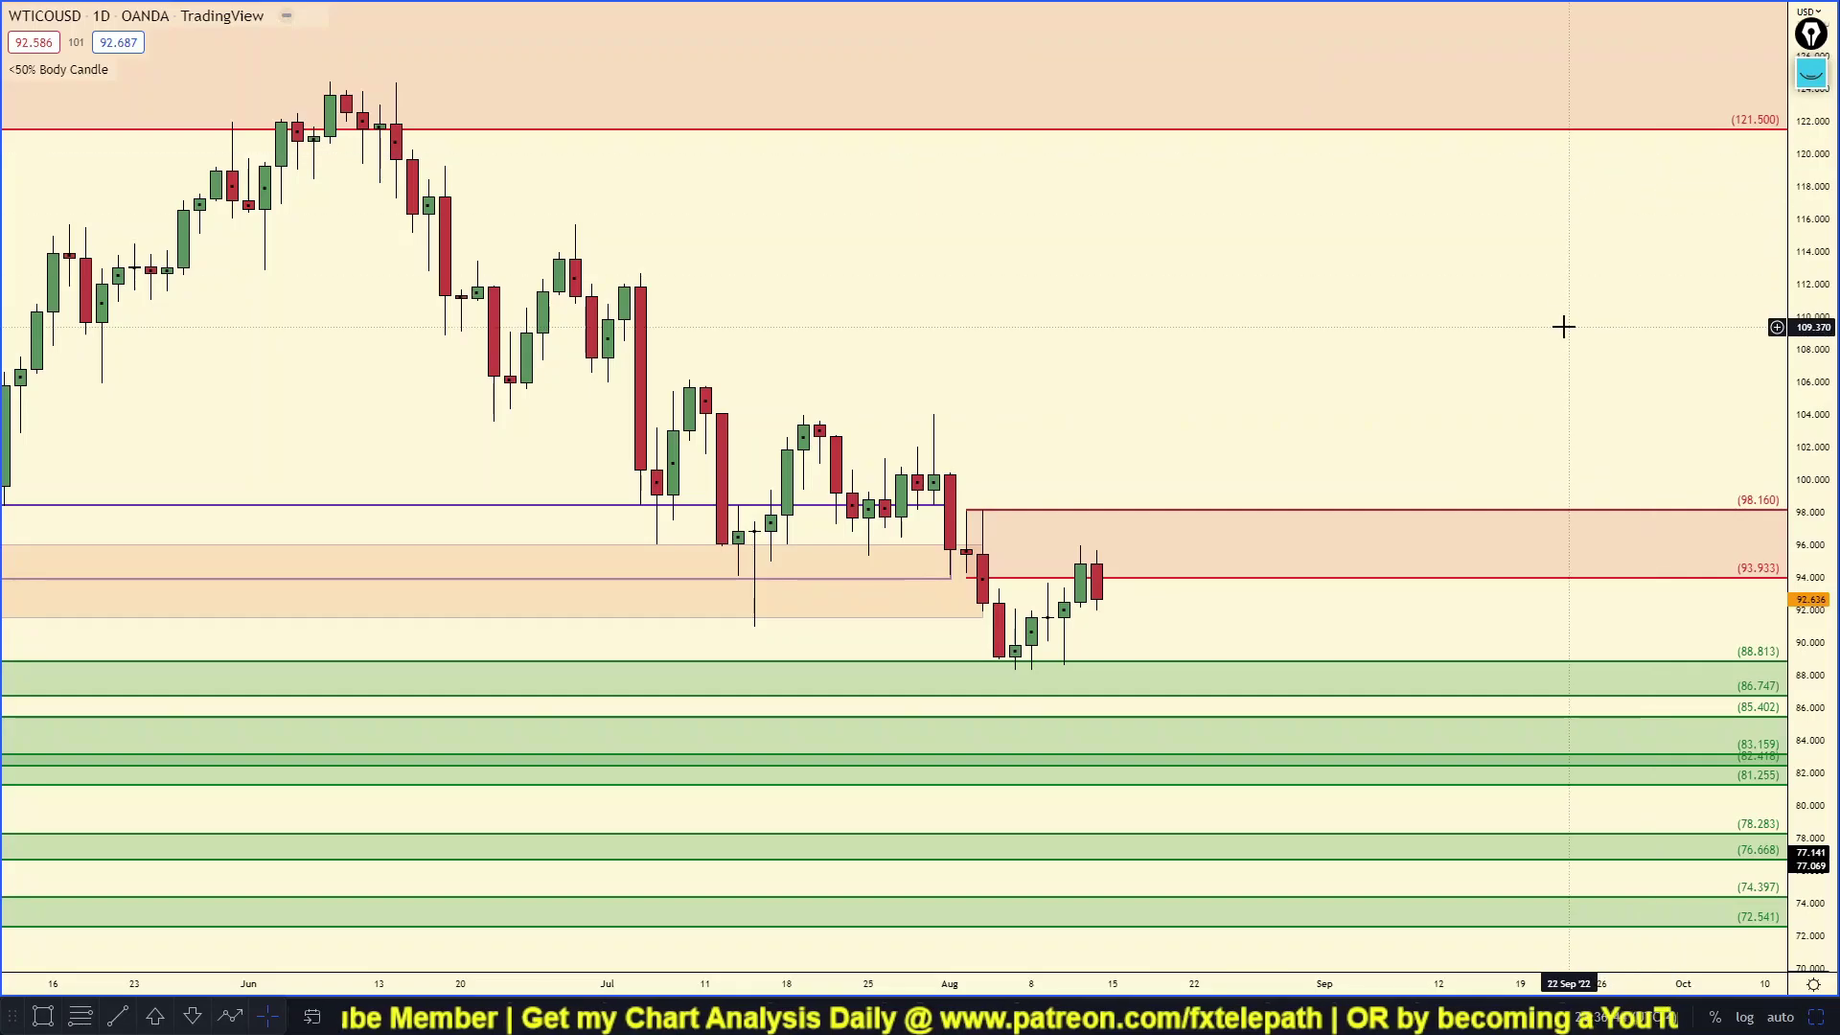
Enlarge the daily price scale, sketch a rejection from the 98.160–93.933 supply zone falling through the demand zones, and clear it.
{"action": "left_click_drag", "start_coordinate": [1827, 476], "coordinate": [1811, 345]}
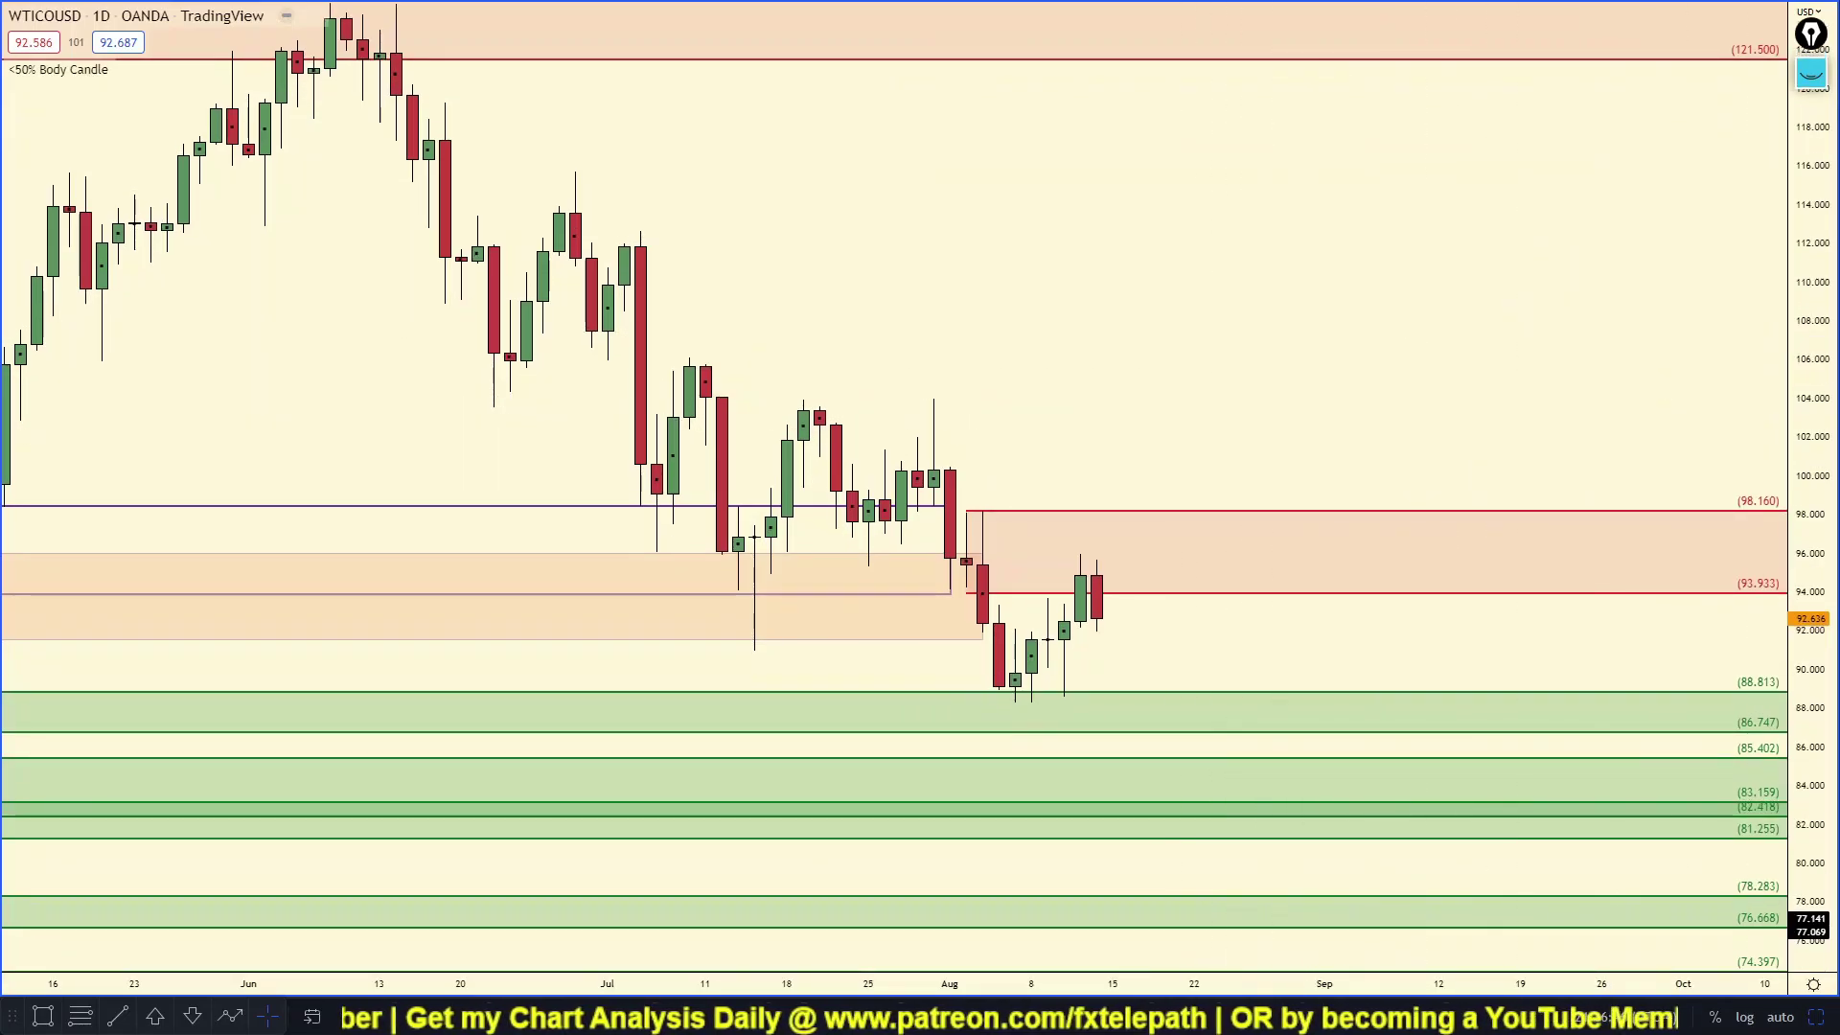
{"action": "left_click", "coordinate": [1808, 79]}
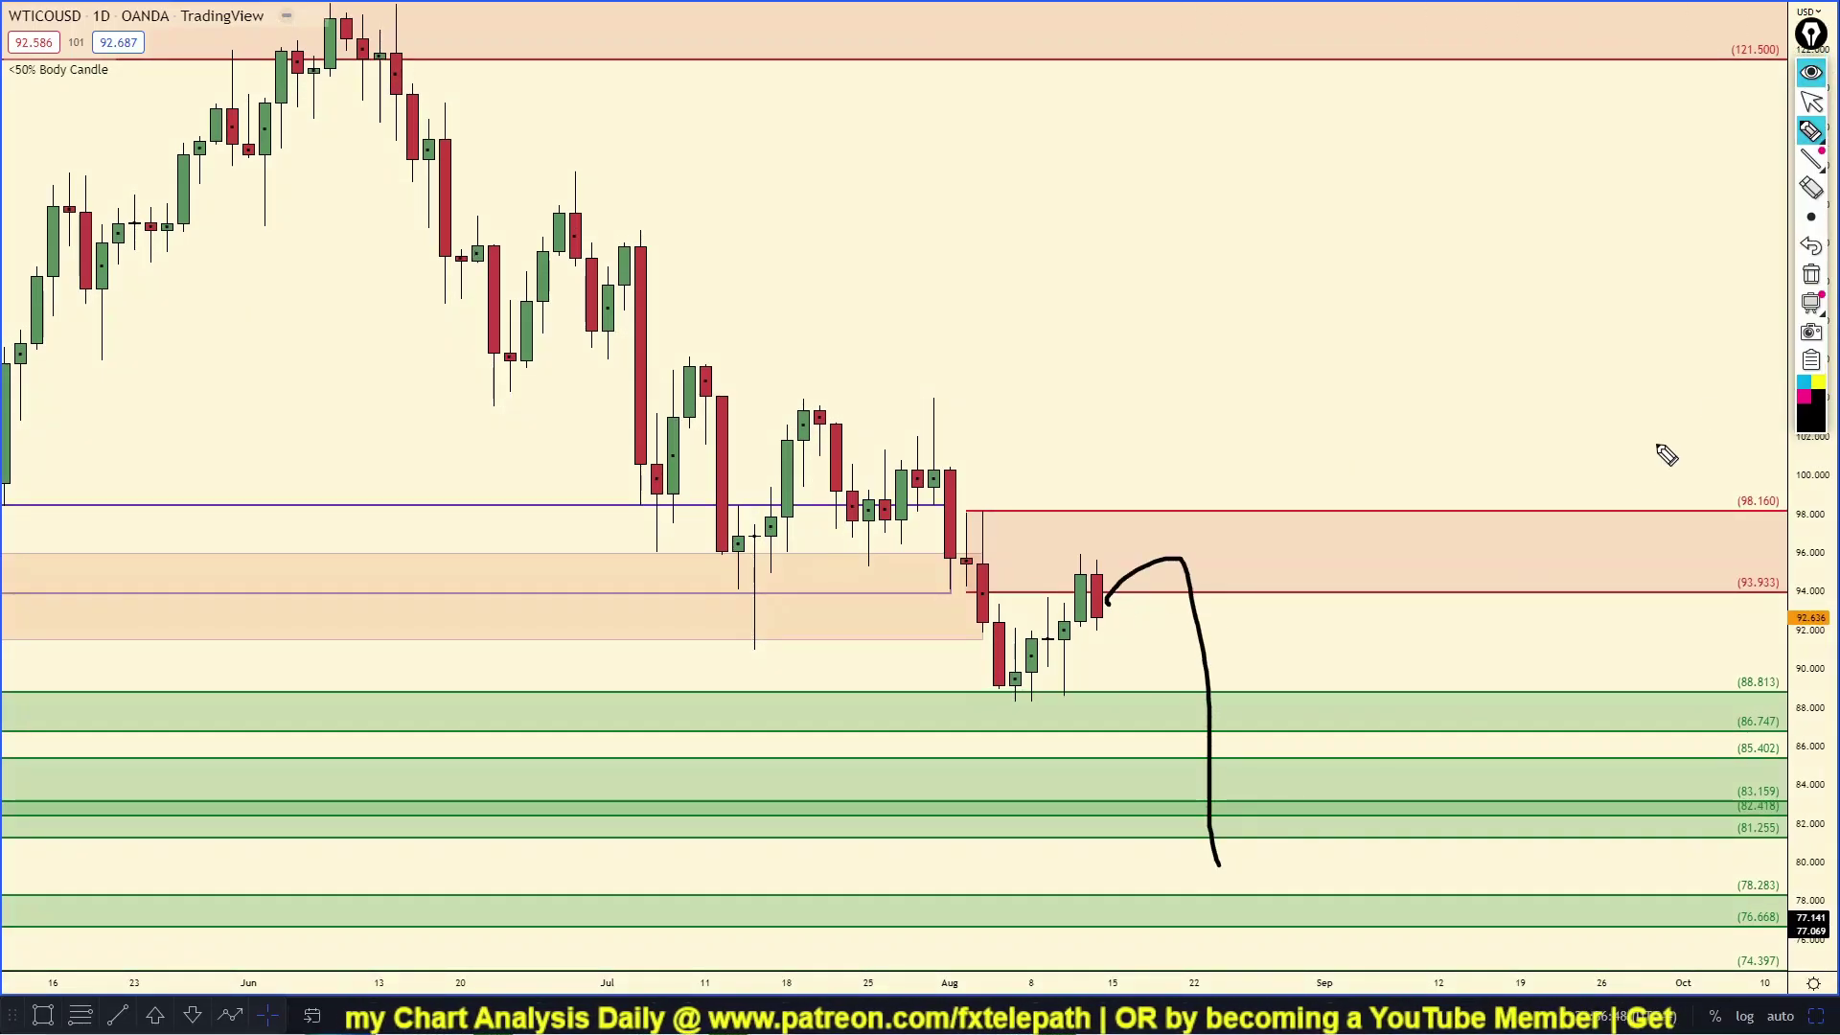
{"action": "left_click", "coordinate": [1809, 275]}
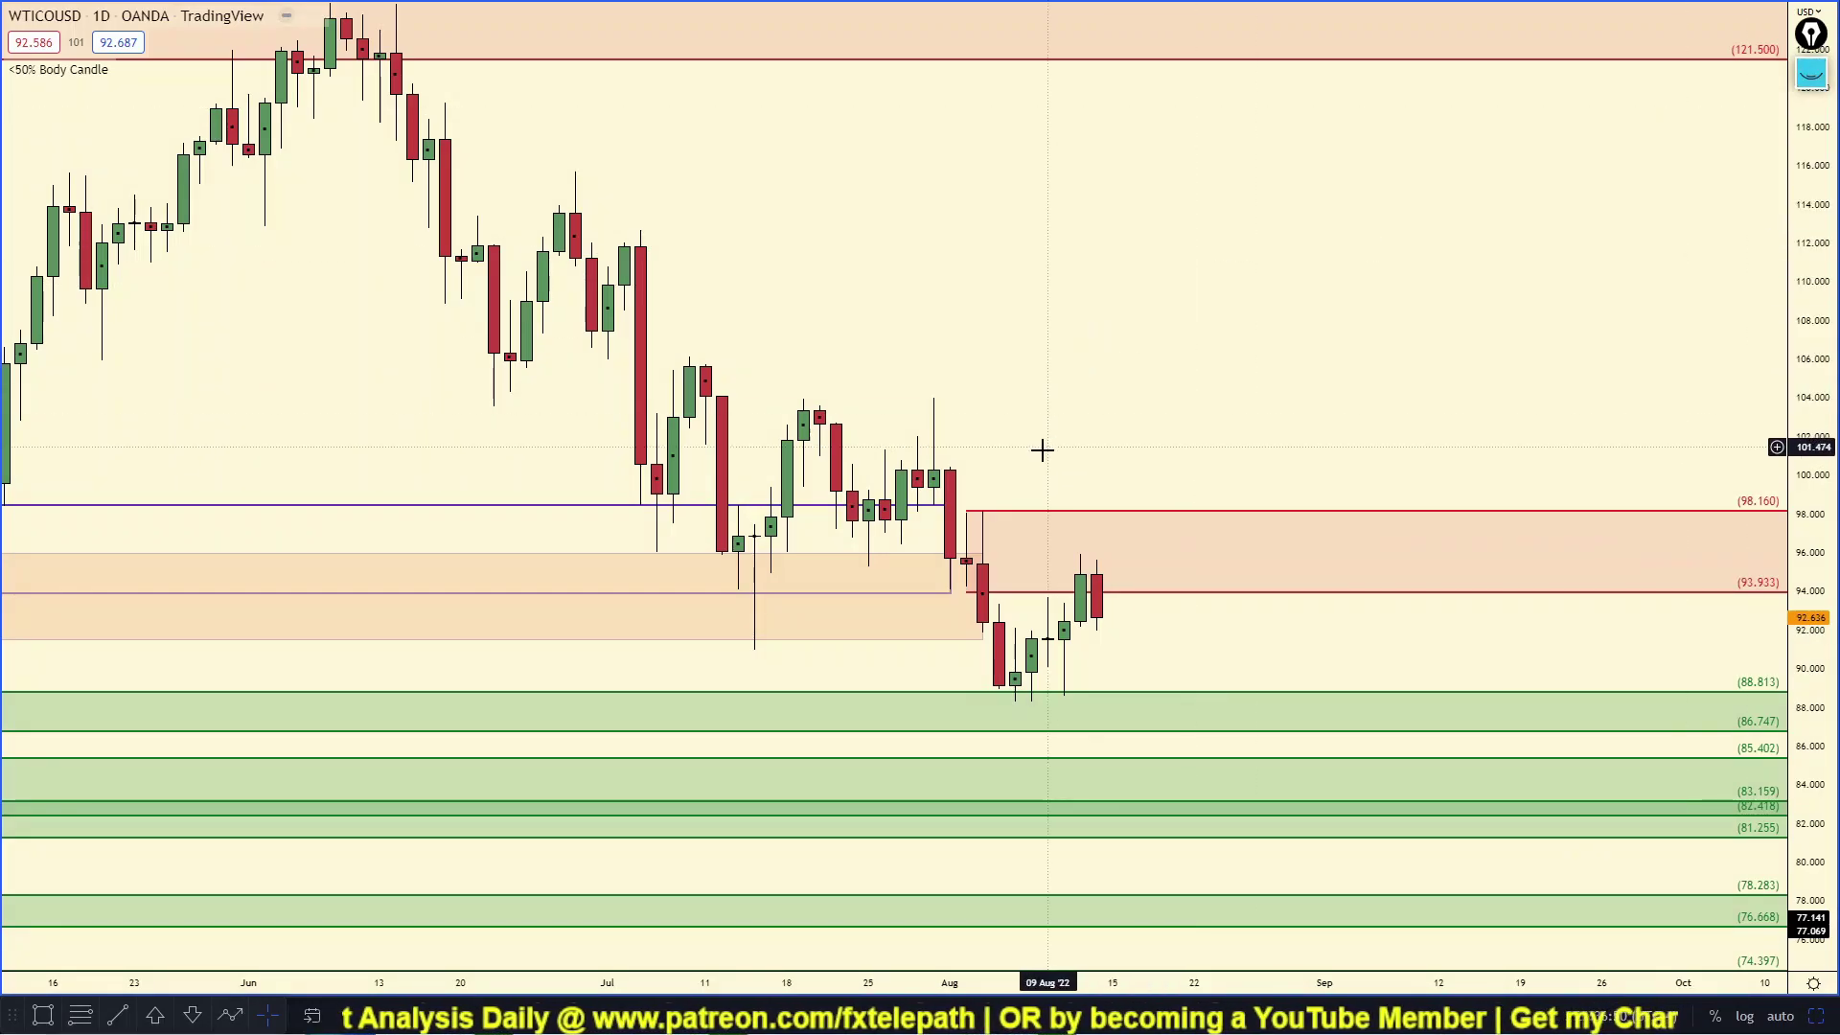
Restore the four-chart layout and reframe the daily chart to show its decline from the 121.500 supply level.
{"action": "mouse_move", "coordinate": [1085, 447]}
{"action": "left_mouse_down"}
{"action": "mouse_move", "coordinate": [1051, 489]}
{"action": "mouse_move", "coordinate": [983, 516]}
{"action": "left_mouse_up"}
{"action": "scroll", "coordinate": [1544, 555], "scroll_direction": "down", "scroll_amount": 4}
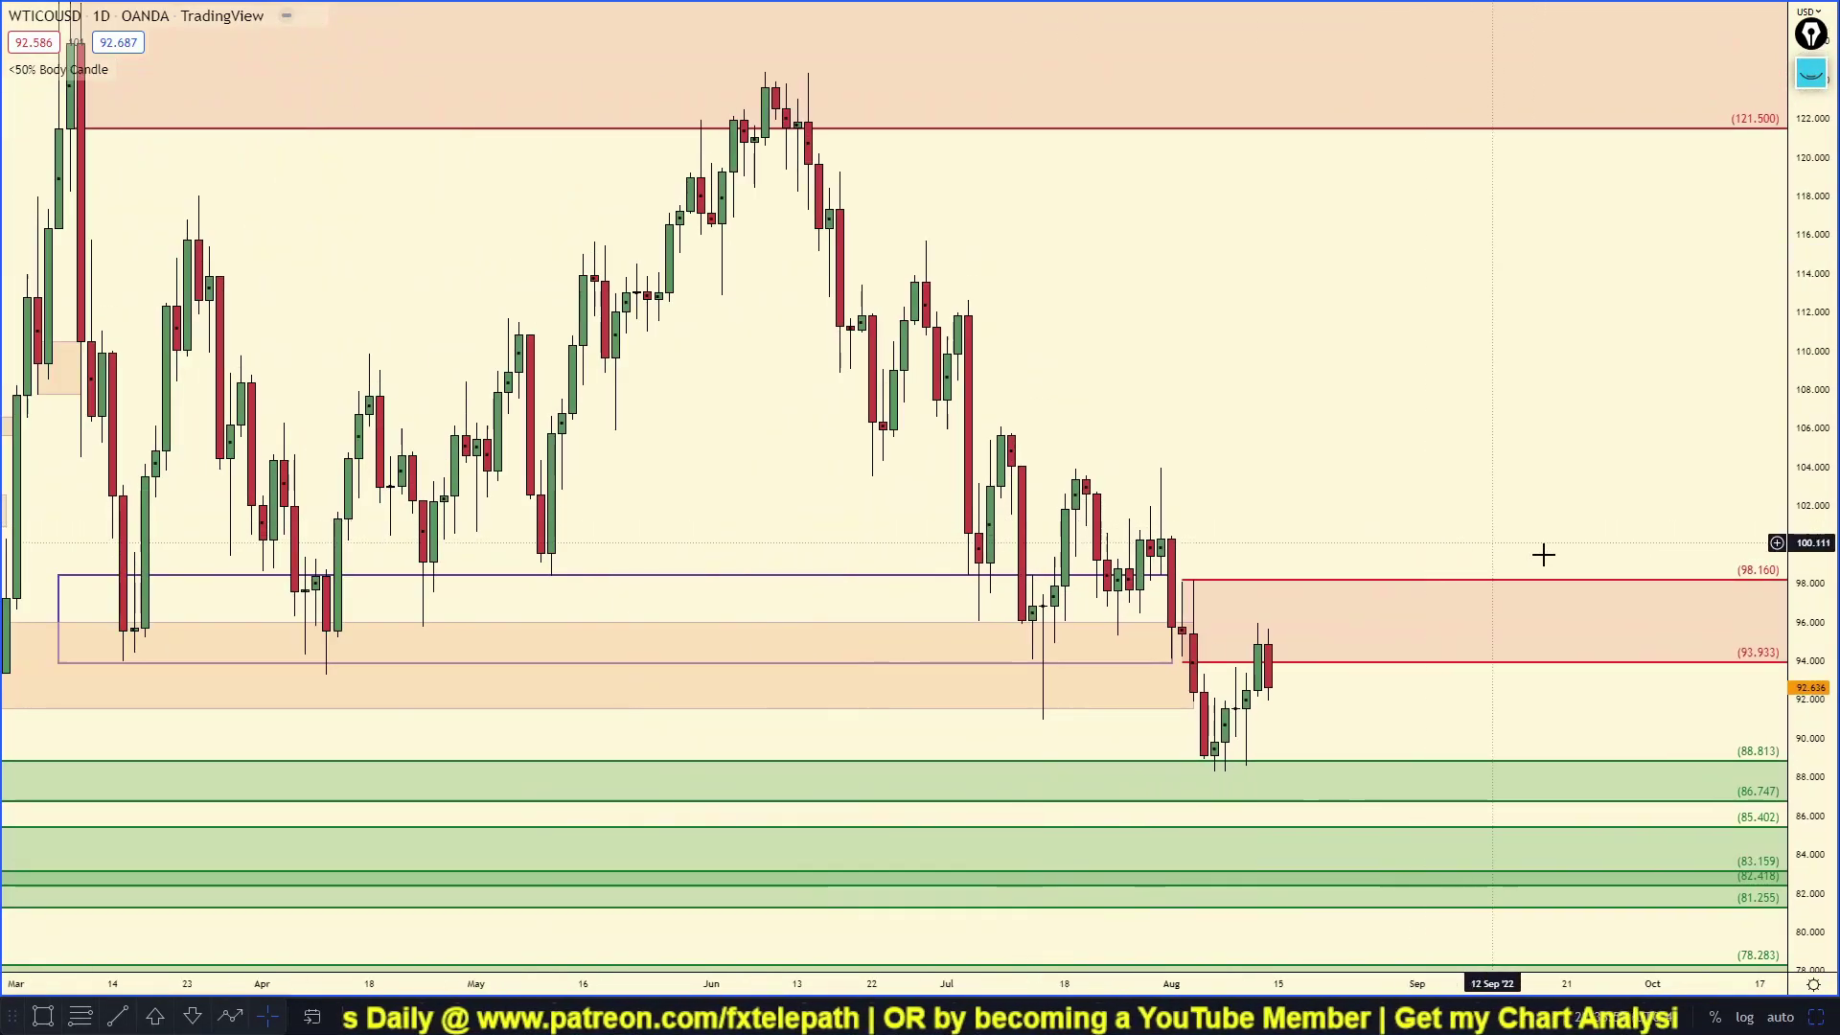
{"action": "scroll", "coordinate": [1544, 555], "scroll_direction": "up", "scroll_amount": 4}
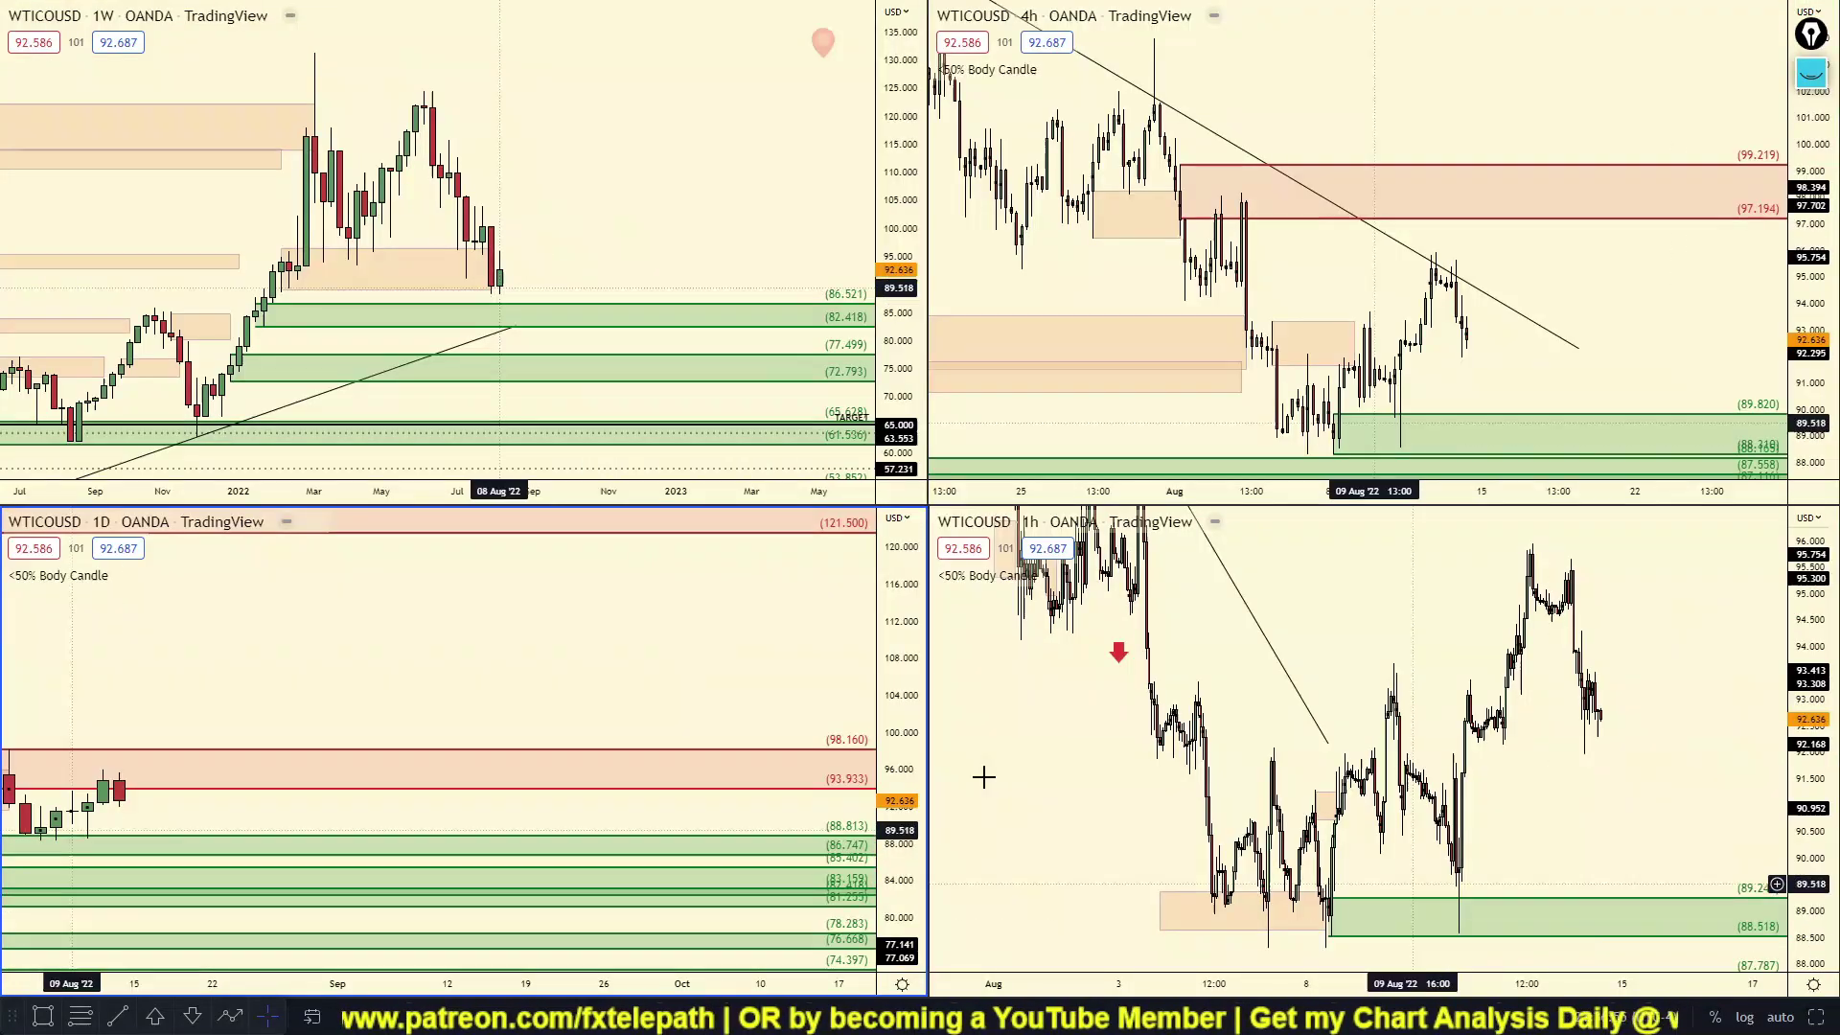
{"action": "scroll", "coordinate": [686, 608], "scroll_direction": "down", "scroll_amount": 5}
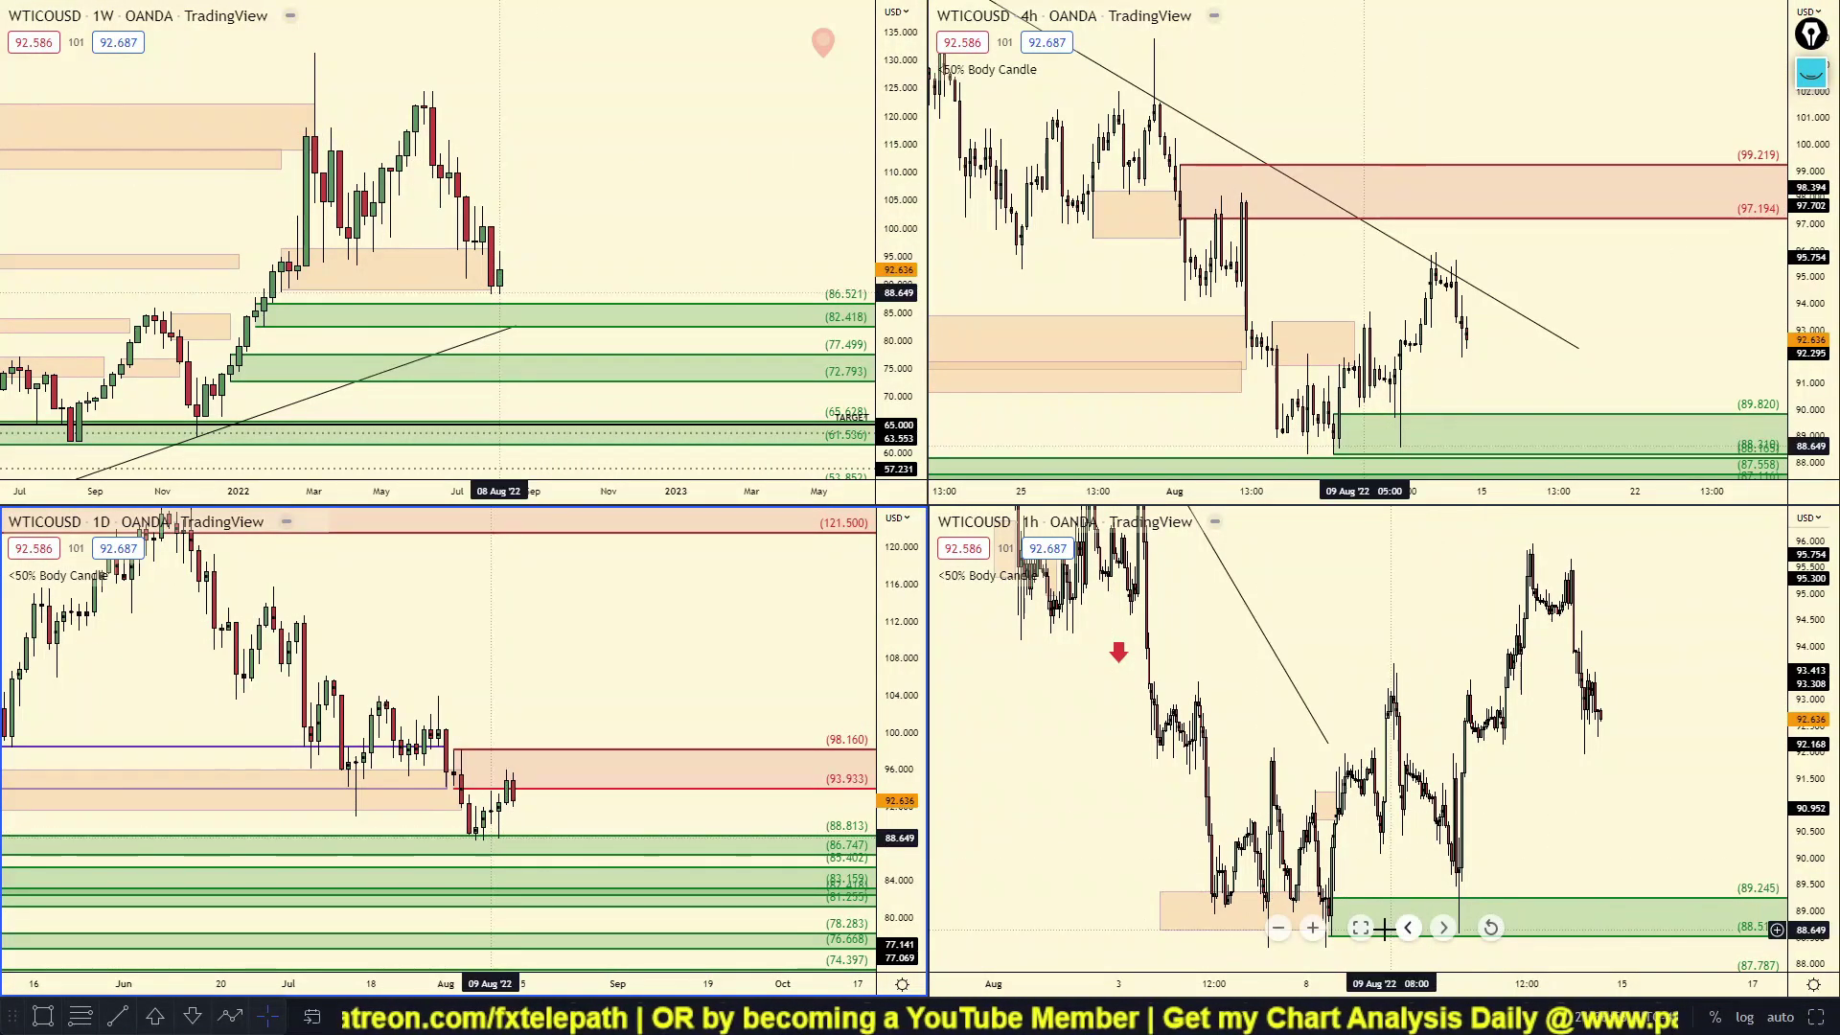
Maximize the WTICOUSD 1h chart and delete the red down-arrow marker beside the early August drop.
{"action": "left_click", "coordinate": [1361, 928]}
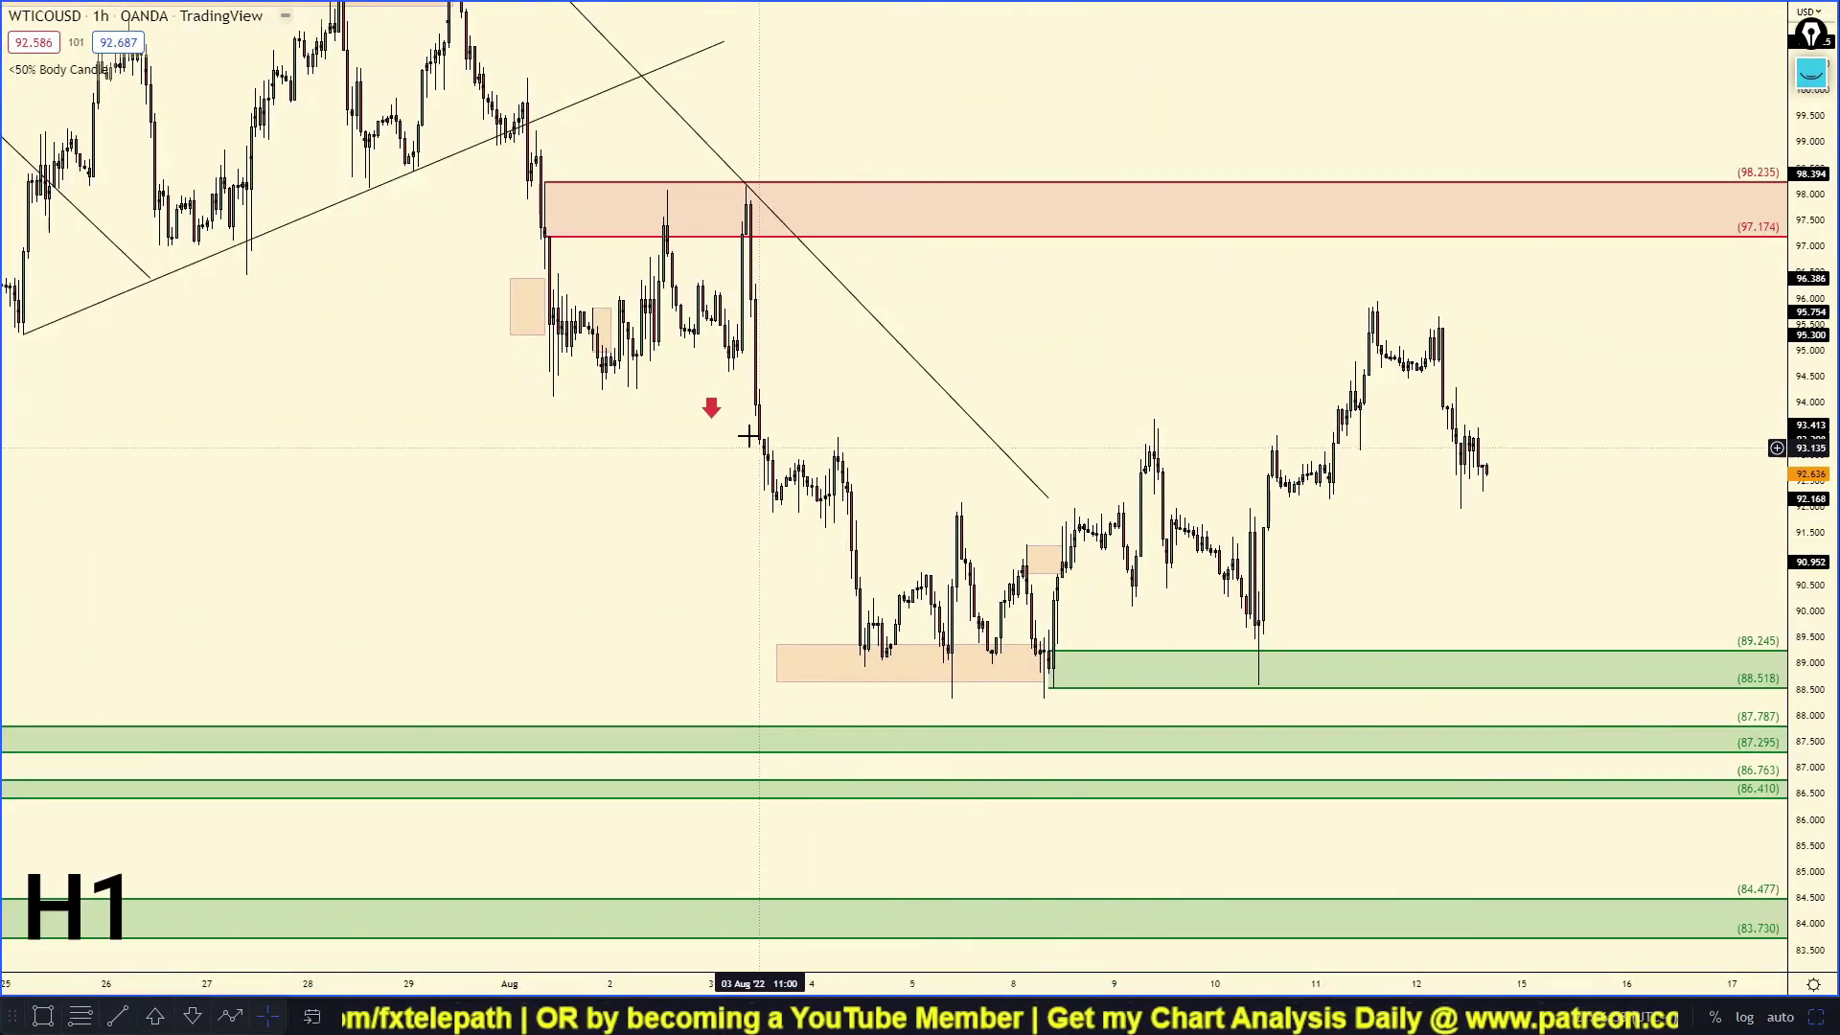
{"action": "left_click", "coordinate": [710, 409]}
{"action": "key", "text": "Delete"}
Examine the 1h chart's latest candles above the 89.245–88.518 demand zone at a larger price scale.
{"action": "scroll", "coordinate": [1741, 780], "scroll_direction": "up", "scroll_amount": 5}
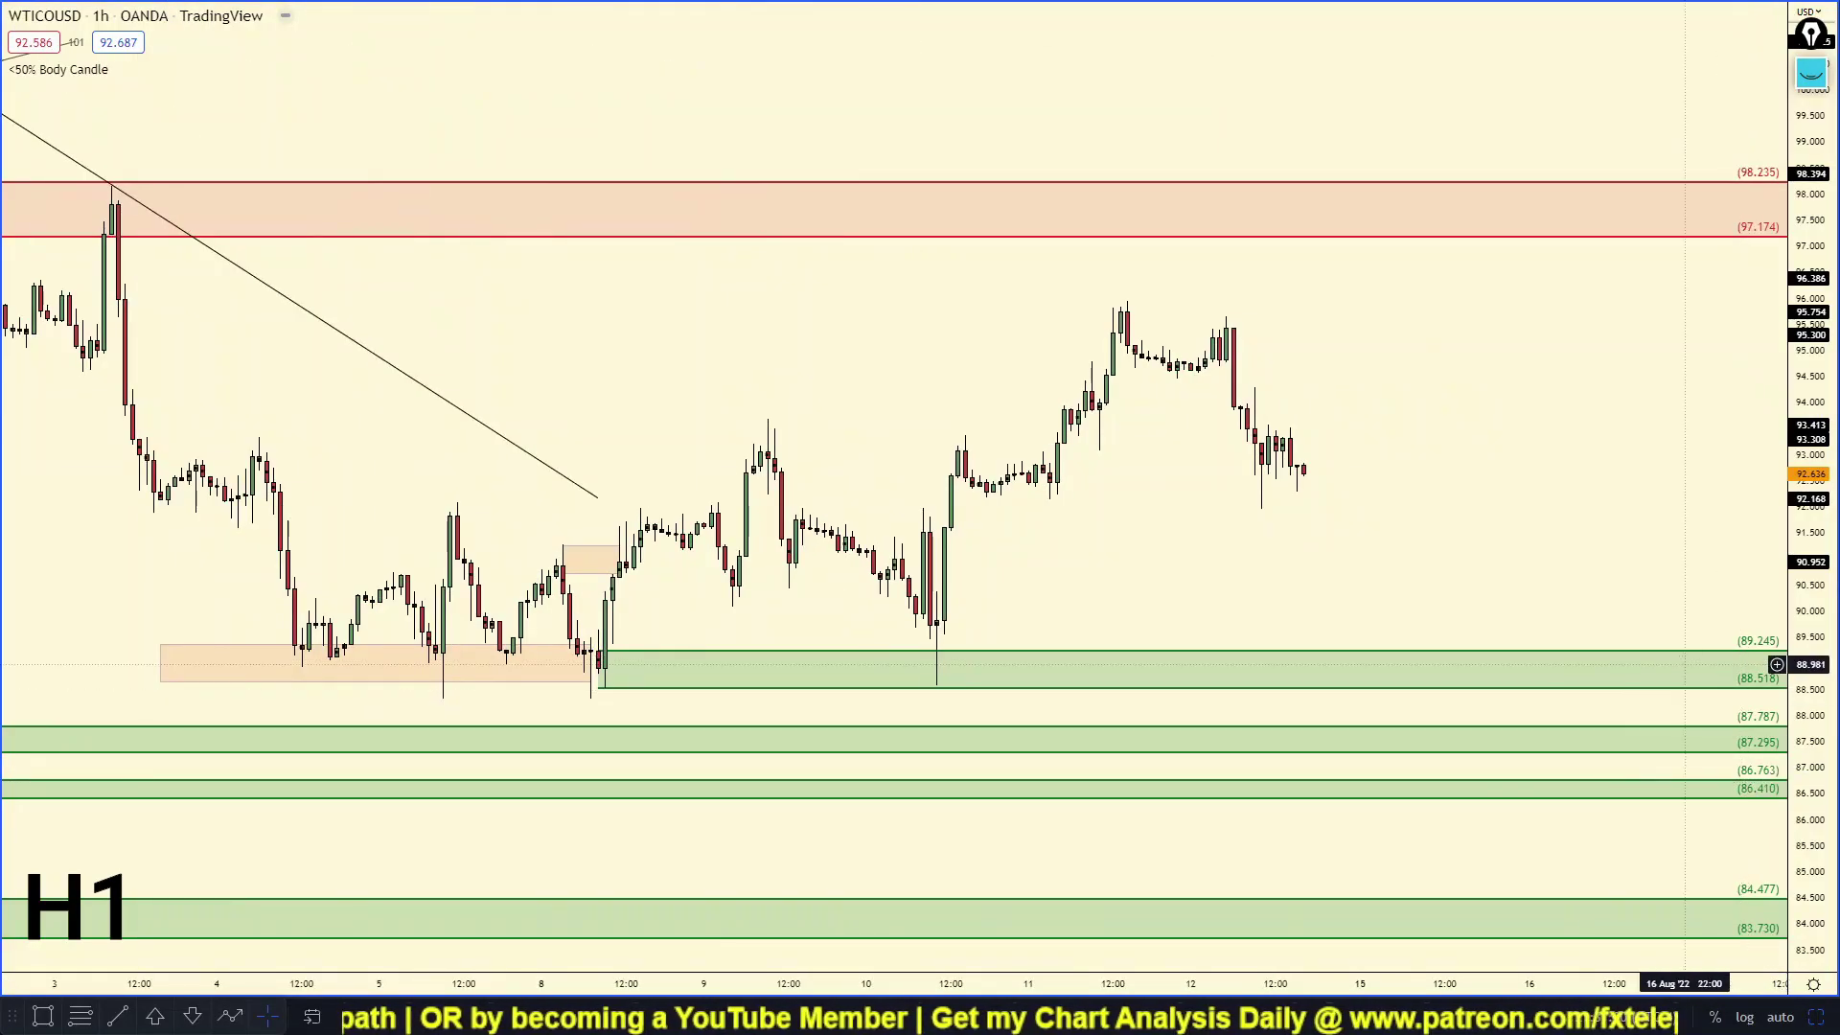
{"action": "left_click_drag", "start_coordinate": [1793, 858], "coordinate": [1792, 632]}
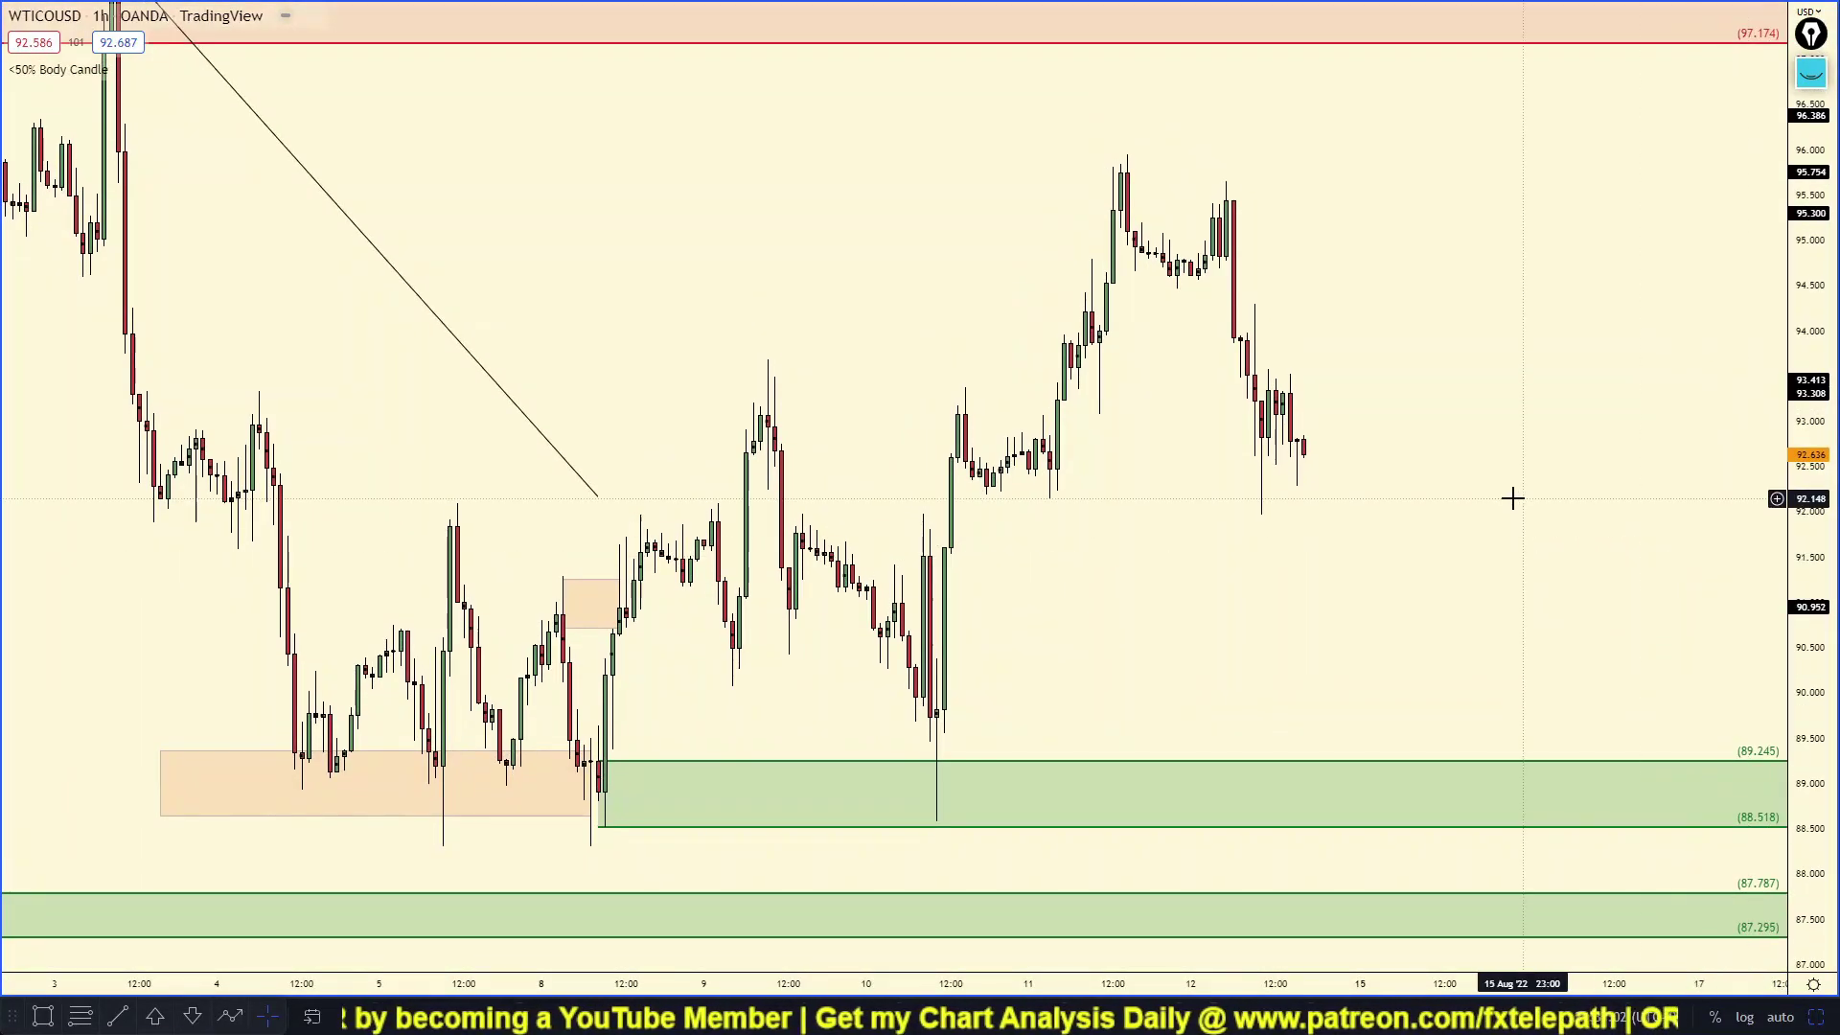
{"action": "left_click_drag", "start_coordinate": [1512, 498], "coordinate": [1483, 504]}
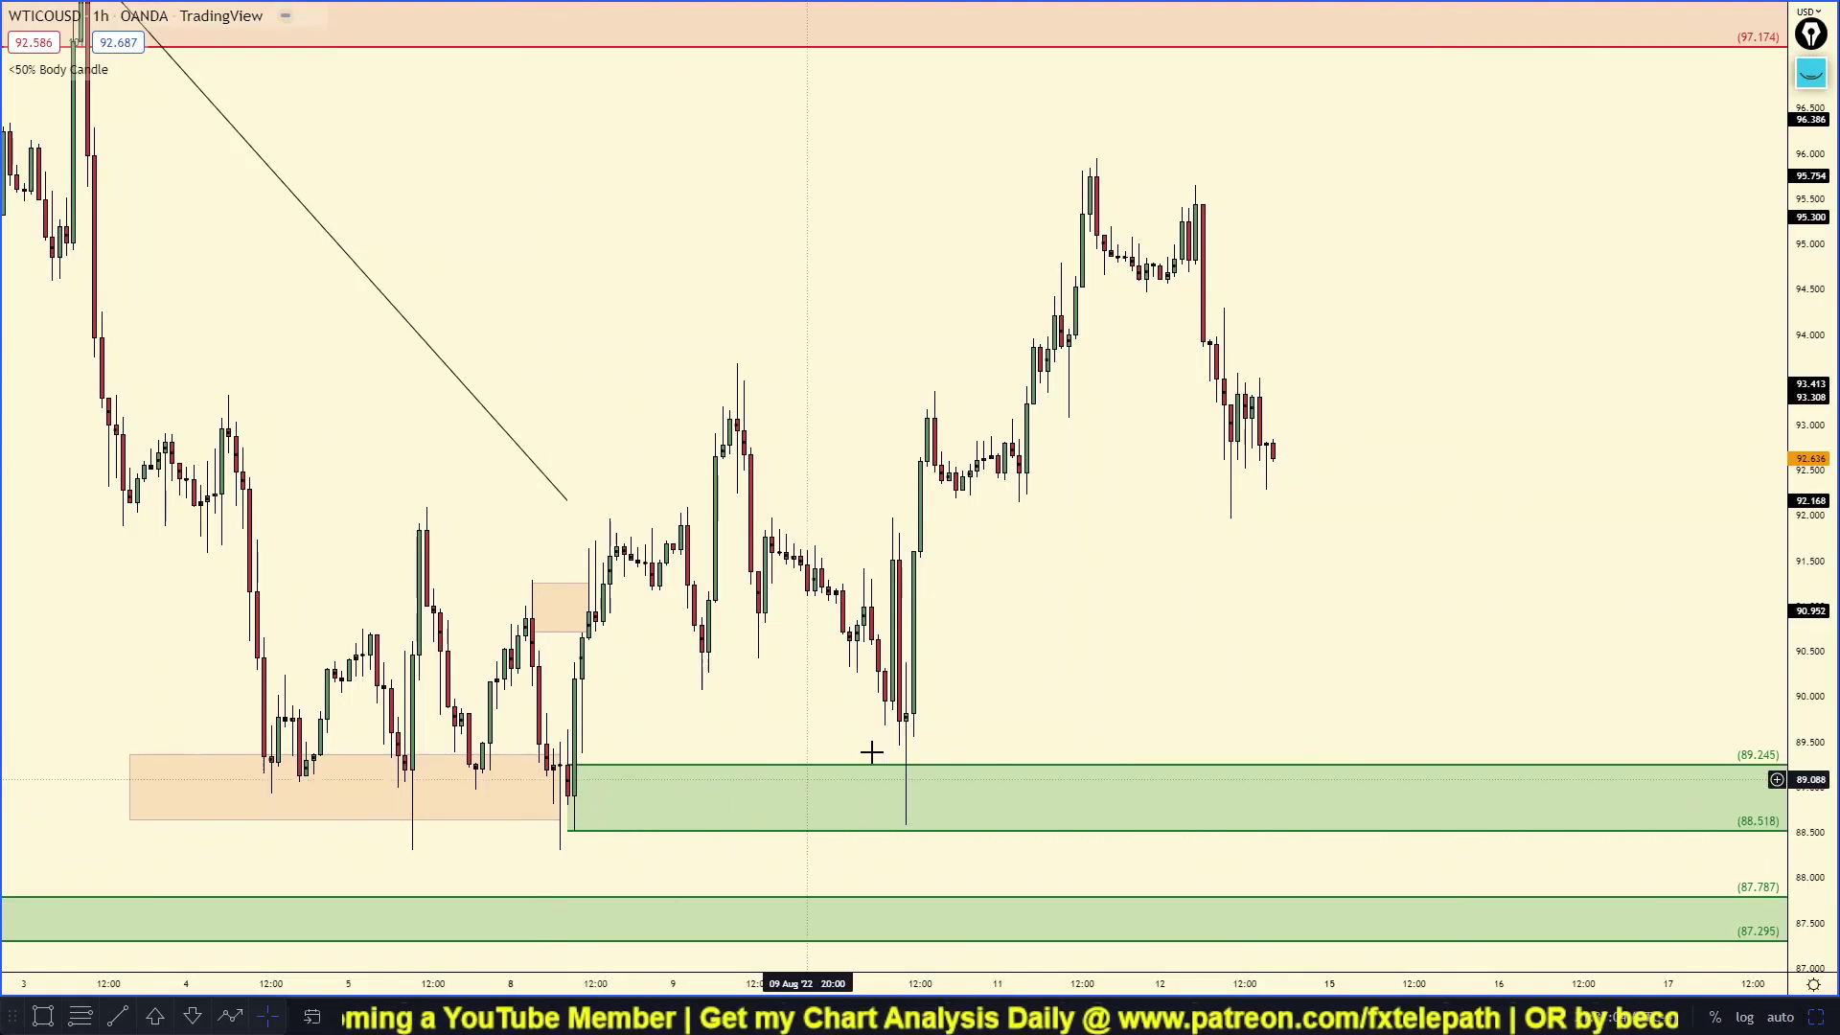
{"action": "scroll", "coordinate": [1246, 523], "scroll_direction": "up", "scroll_amount": 1}
{"action": "left_click_drag", "start_coordinate": [1291, 346], "coordinate": [1257, 362]}
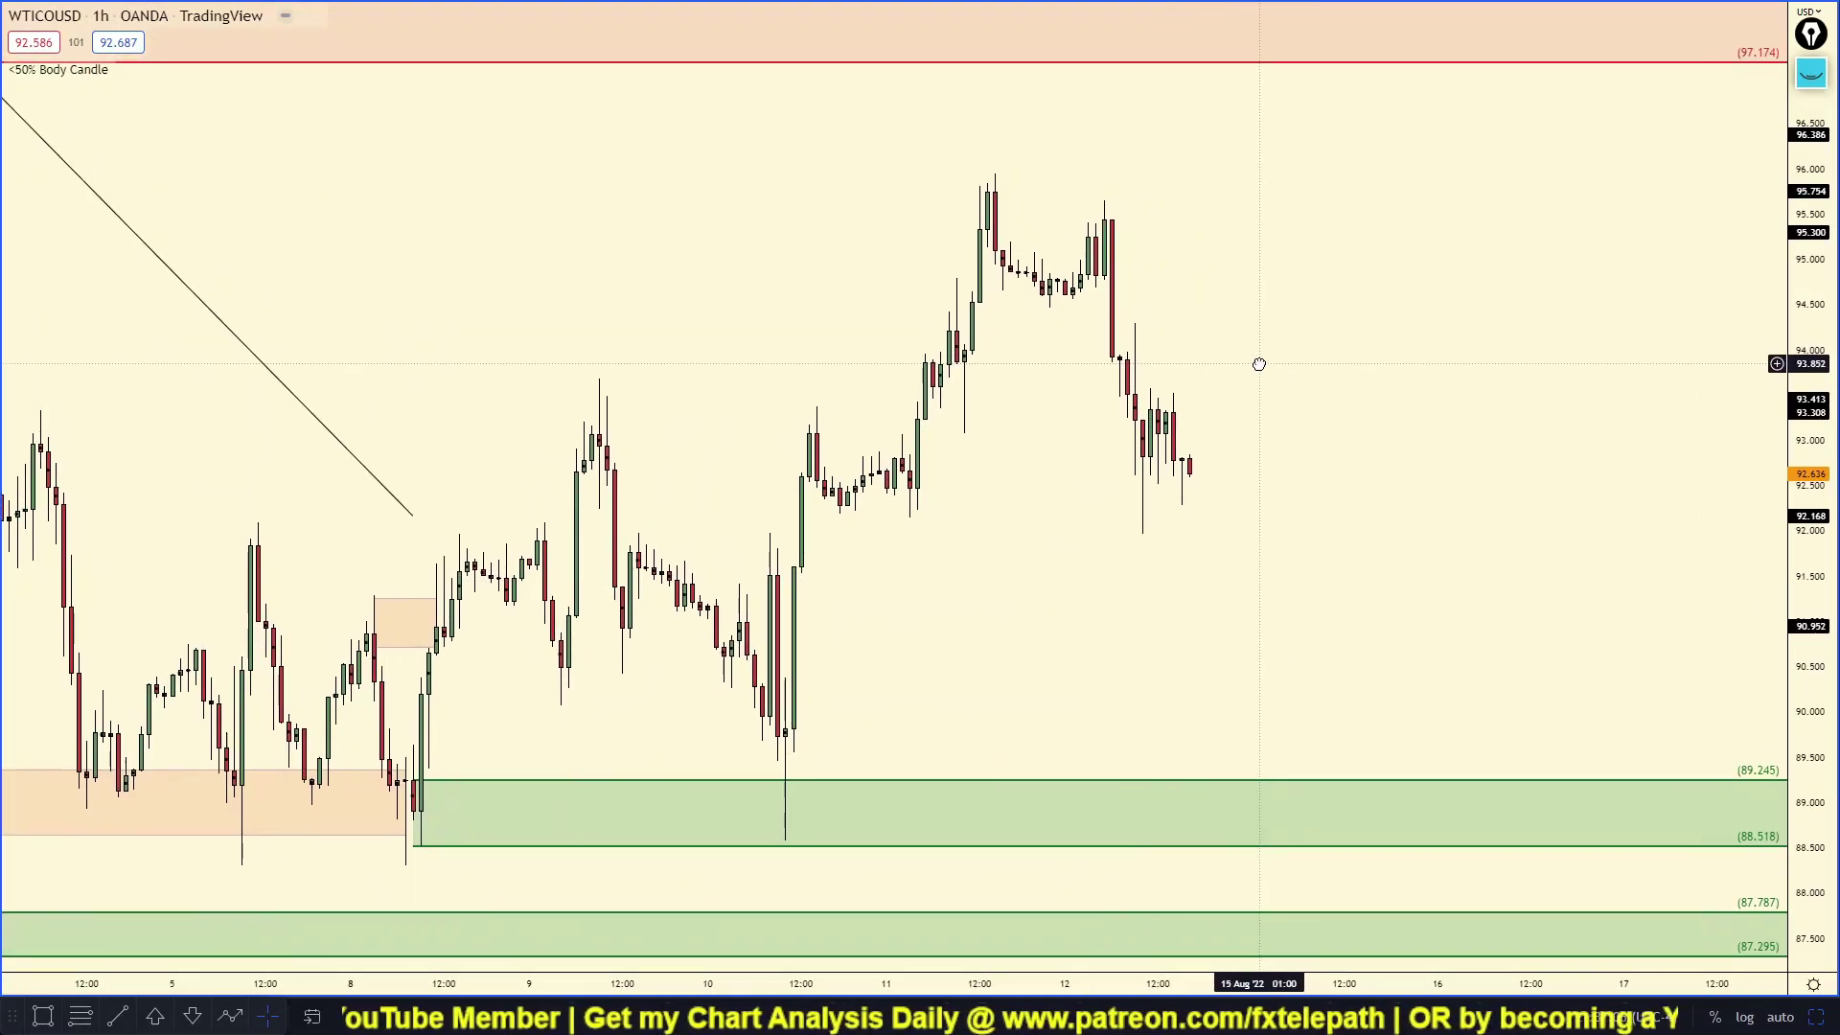
{"action": "scroll", "coordinate": [834, 485], "scroll_direction": "down", "scroll_amount": 3}
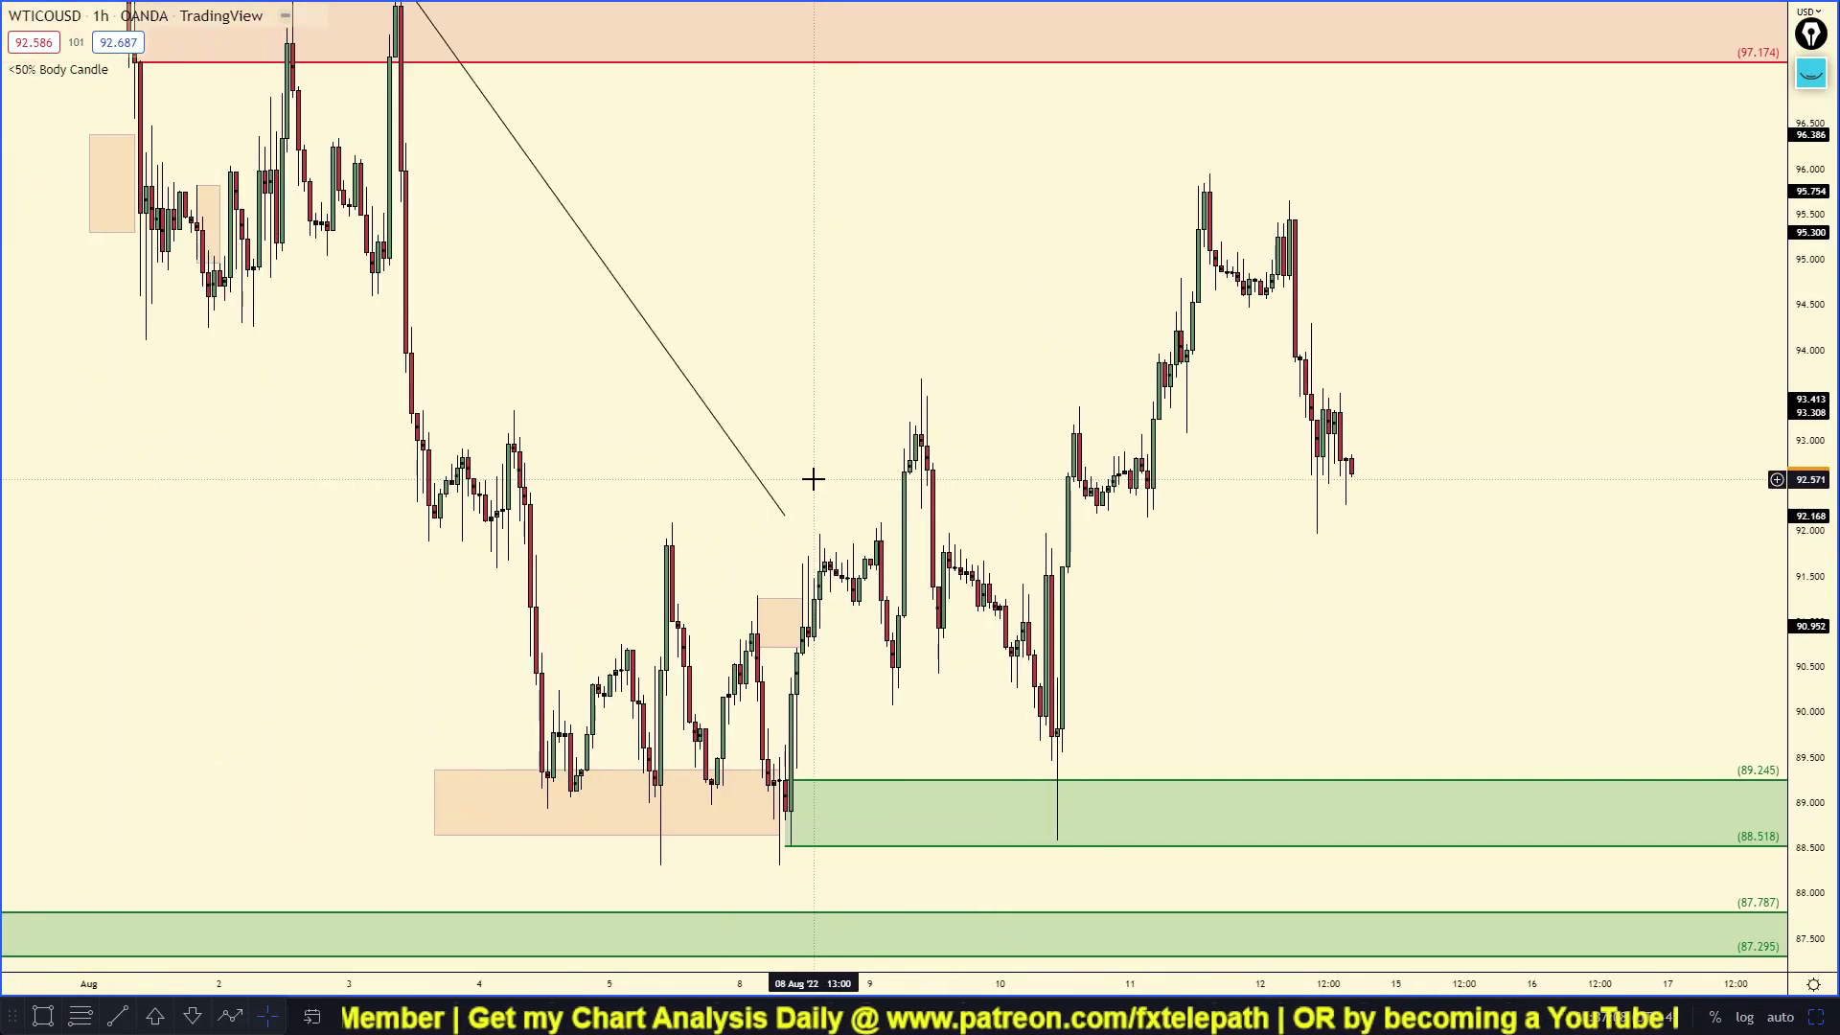
{"action": "scroll", "coordinate": [976, 407], "scroll_direction": "up", "scroll_amount": 4}
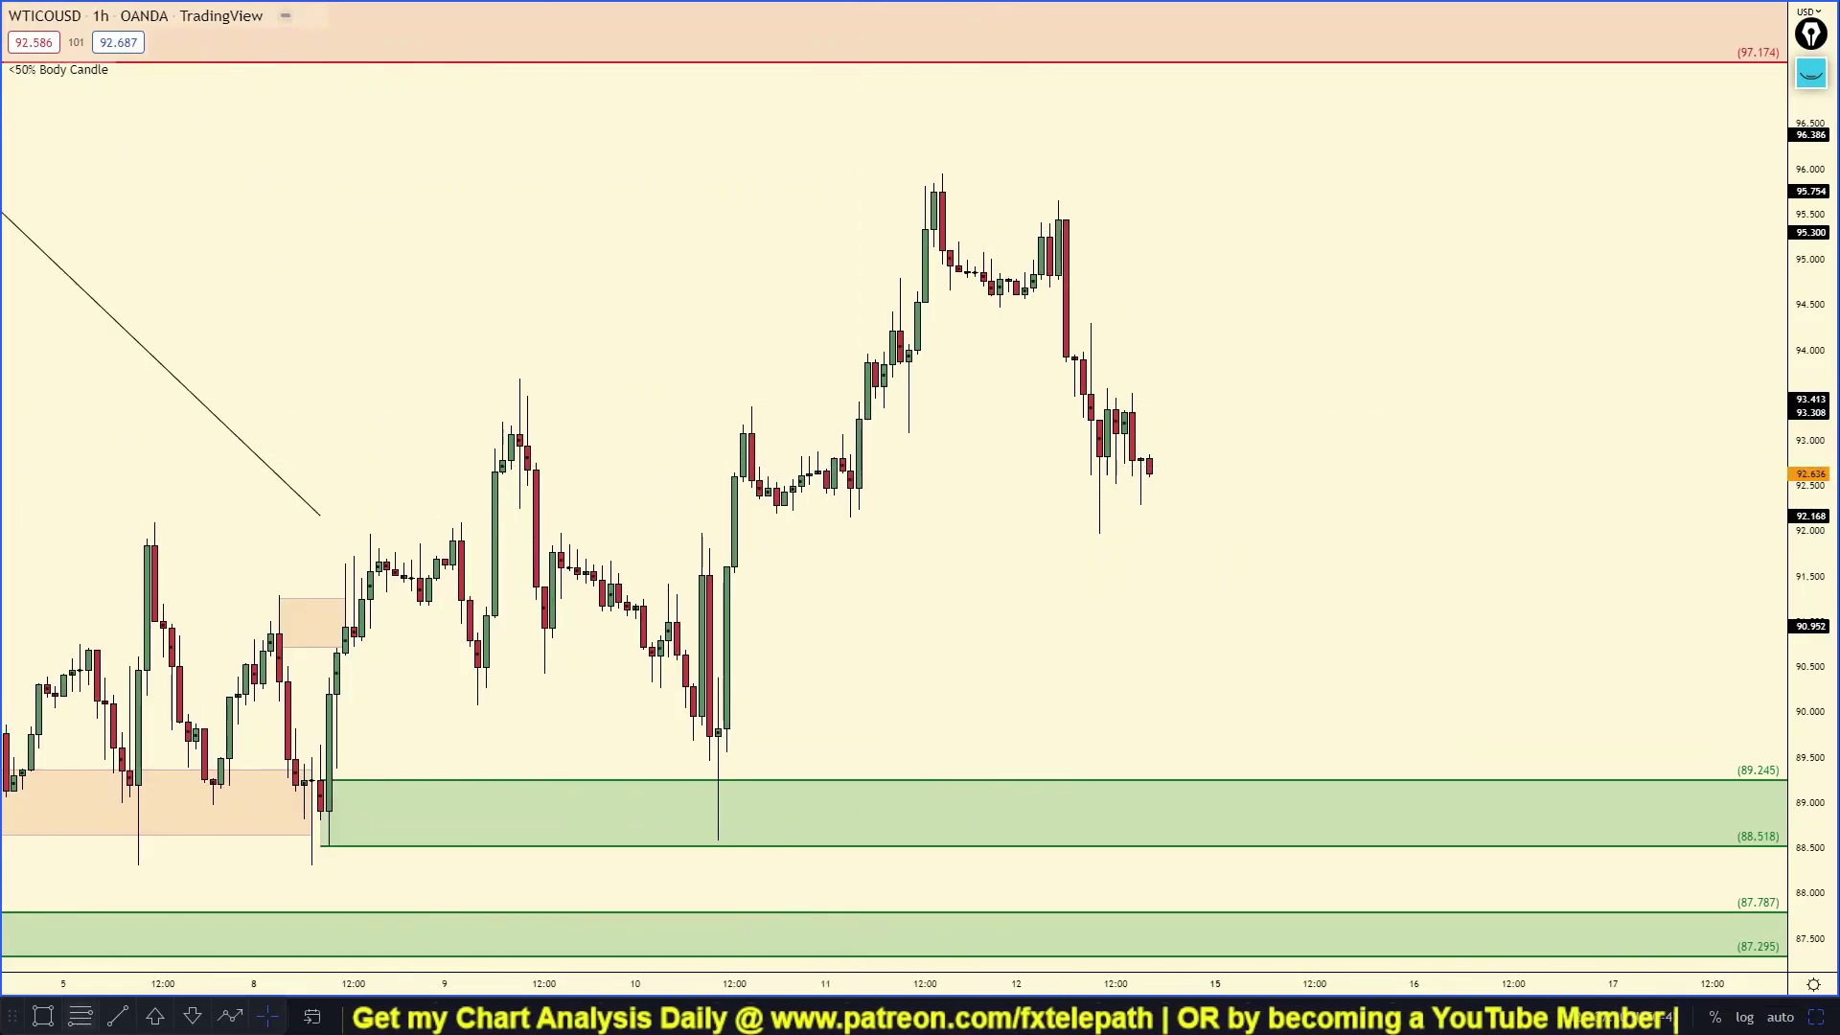
Draw a rectangle zone on the 1h chart from about 92.76 to 92.14, spanning 11 to 15 August across the latest candles.
{"action": "left_click", "coordinate": [44, 1018]}
{"action": "left_click_drag", "start_coordinate": [848, 464], "coordinate": [1401, 519]}
{"action": "left_click", "coordinate": [1405, 518]}
{"action": "left_click", "coordinate": [1271, 542]}
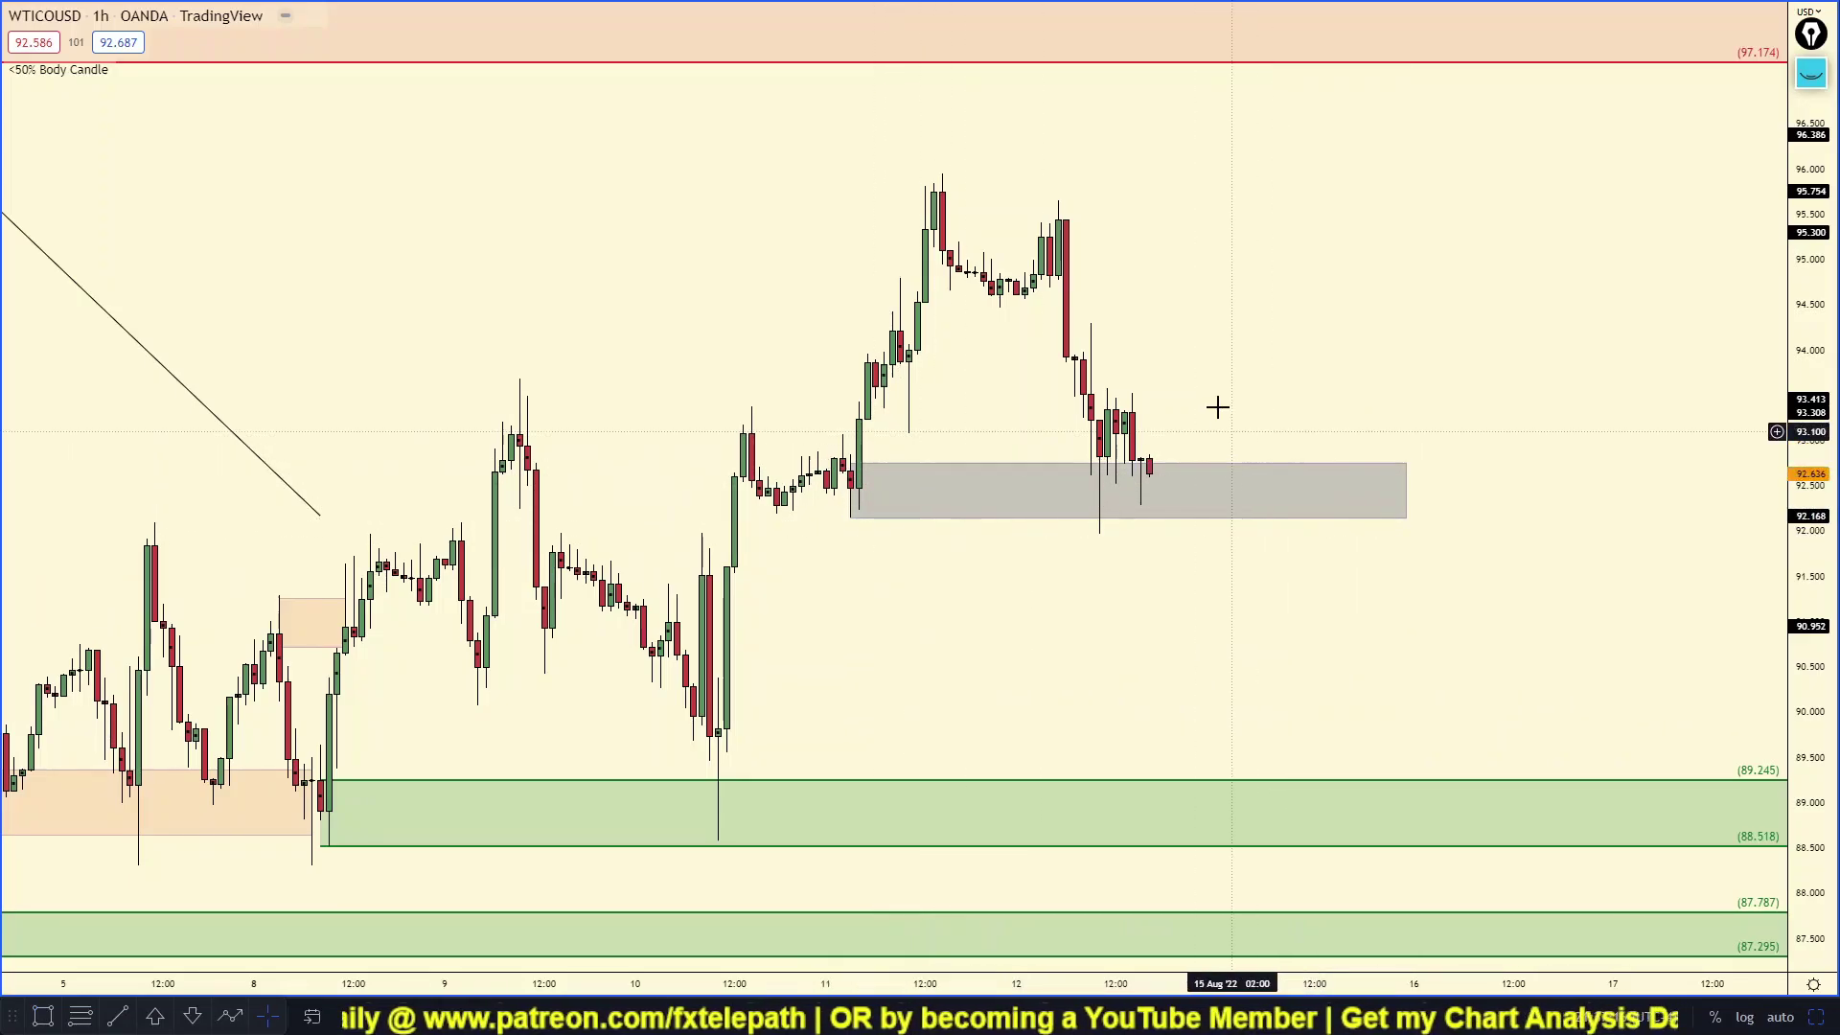
{"action": "left_click_drag", "start_coordinate": [1205, 338], "coordinate": [1199, 353]}
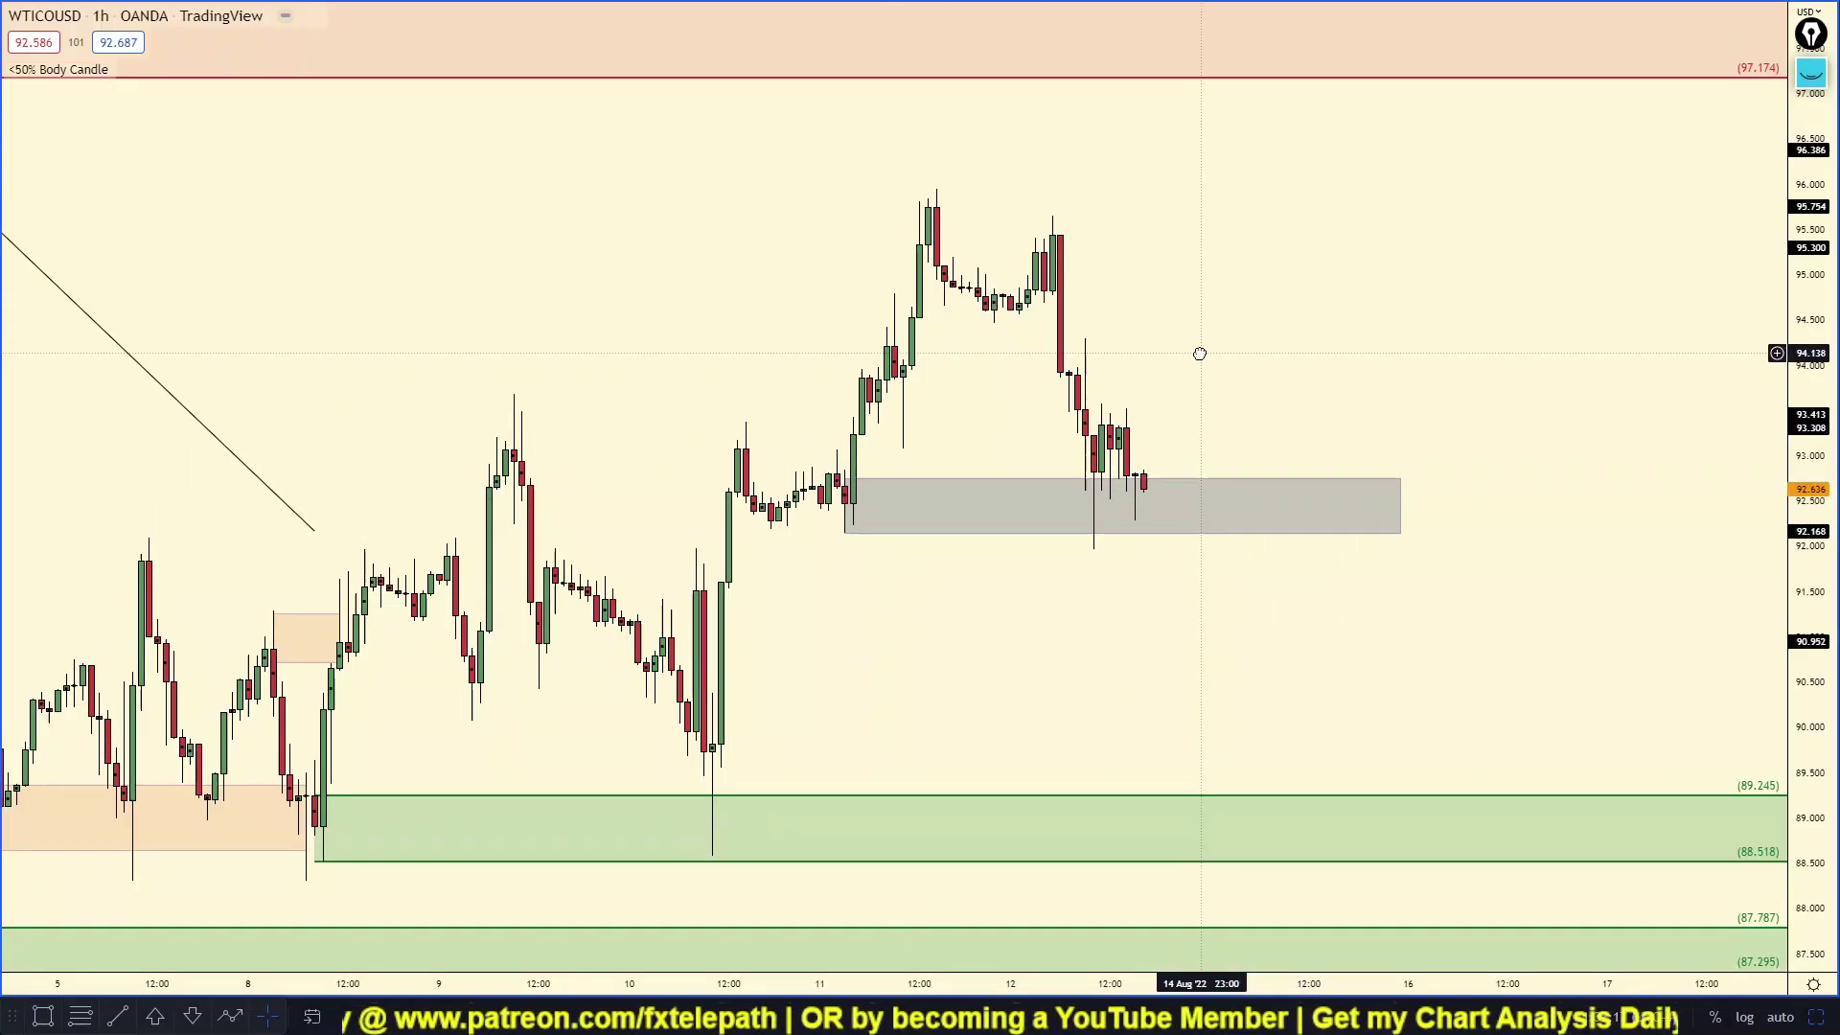
Sketch price breaking below the grey zone, retesting it and falling towards the 89.245 demand level, and remove the sketch and the rectangle.
{"action": "left_click", "coordinate": [1811, 73]}
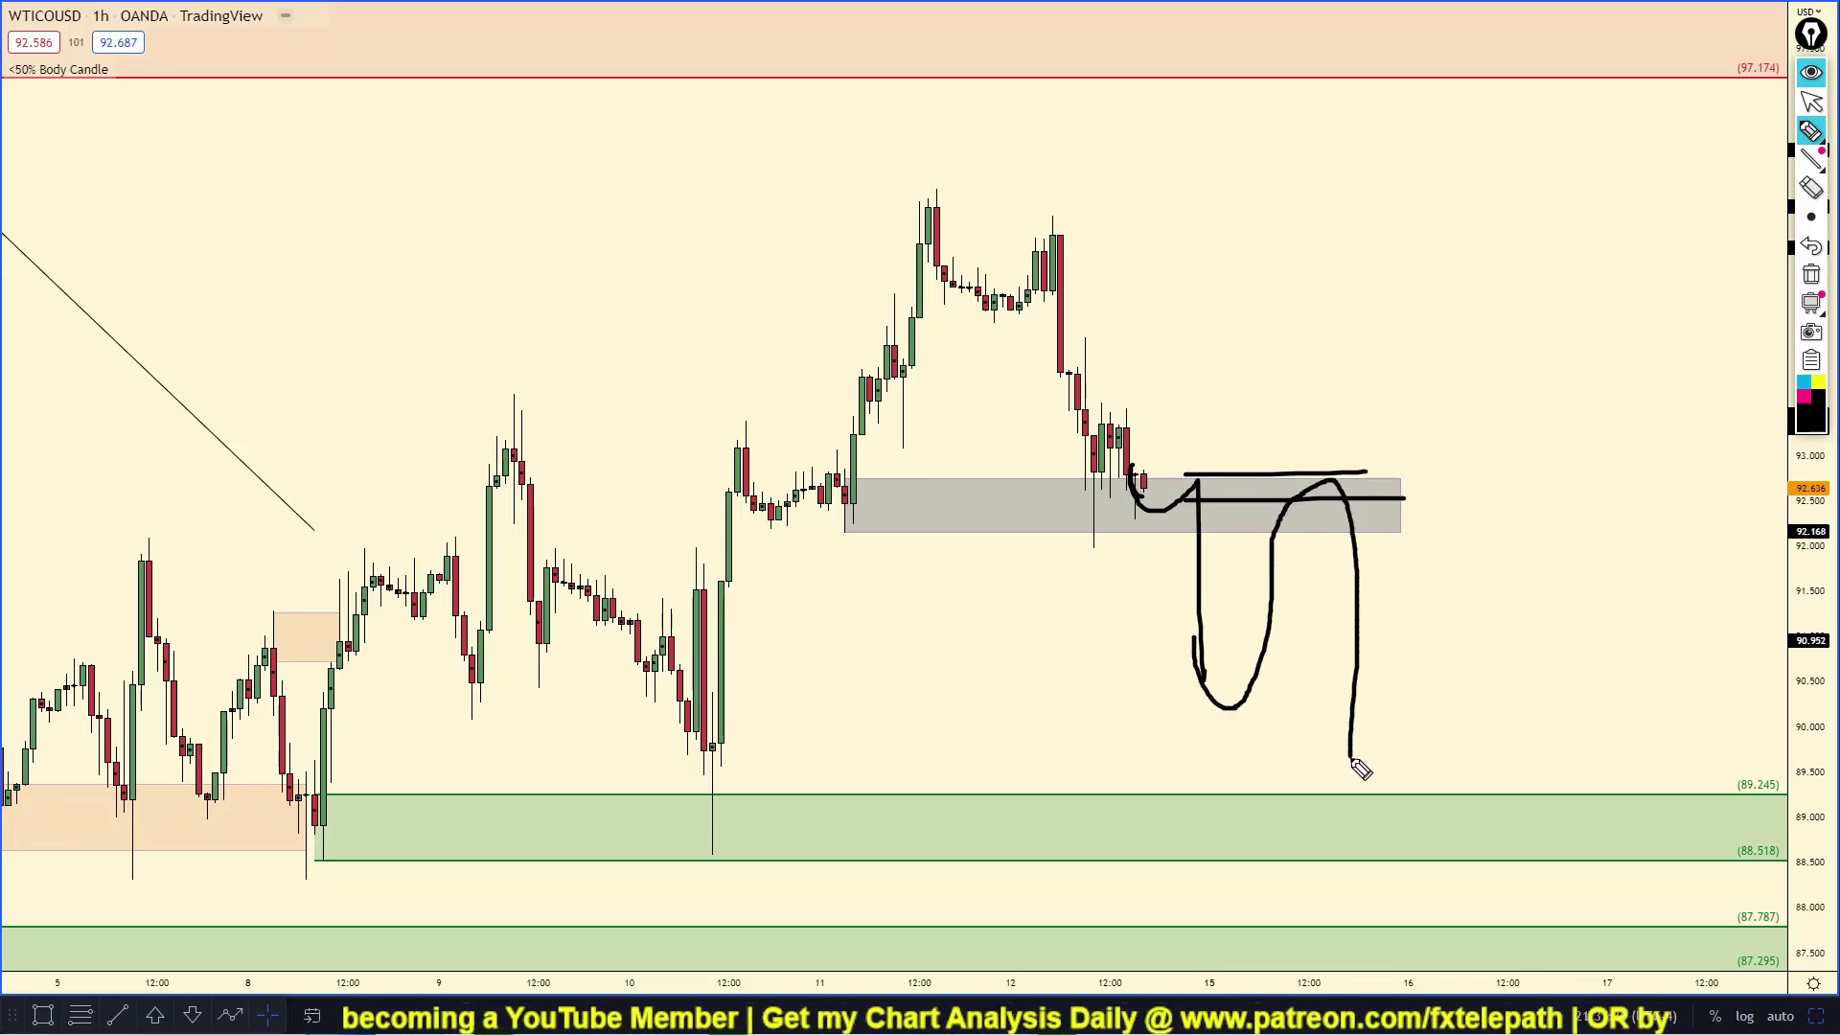
{"action": "left_click", "coordinate": [1807, 278]}
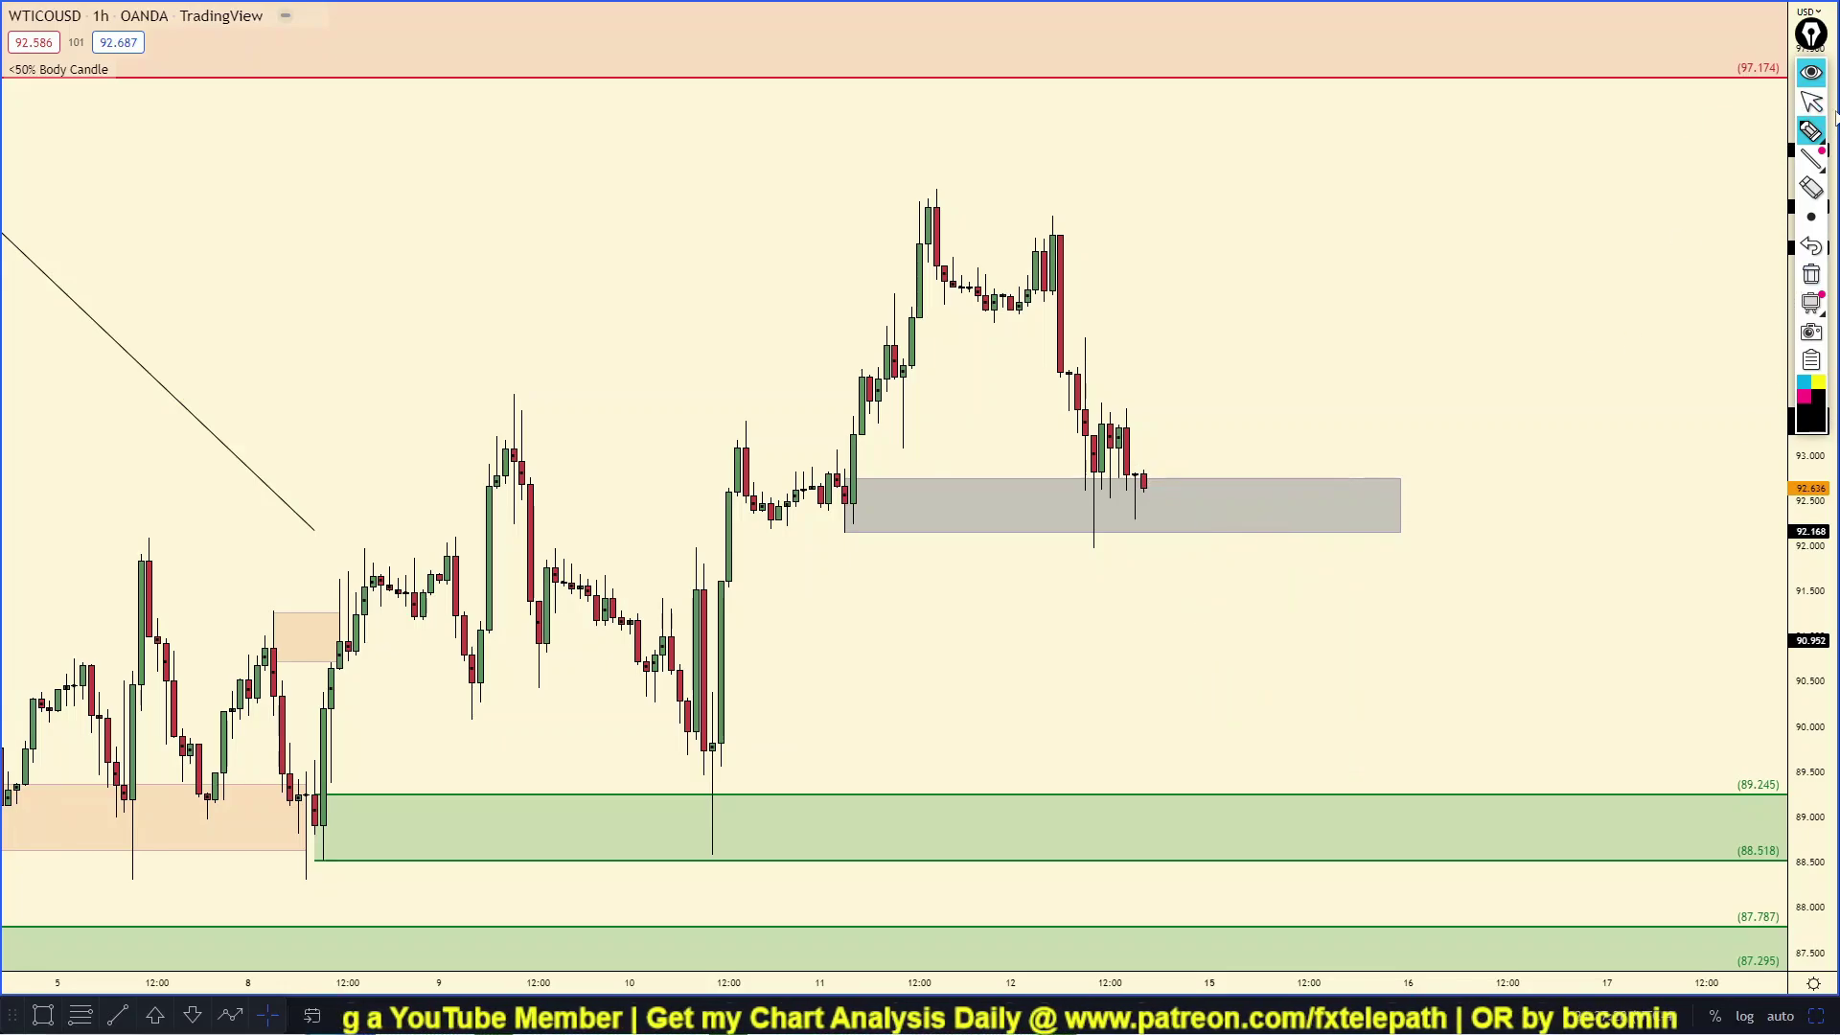
{"action": "left_click", "coordinate": [1233, 484]}
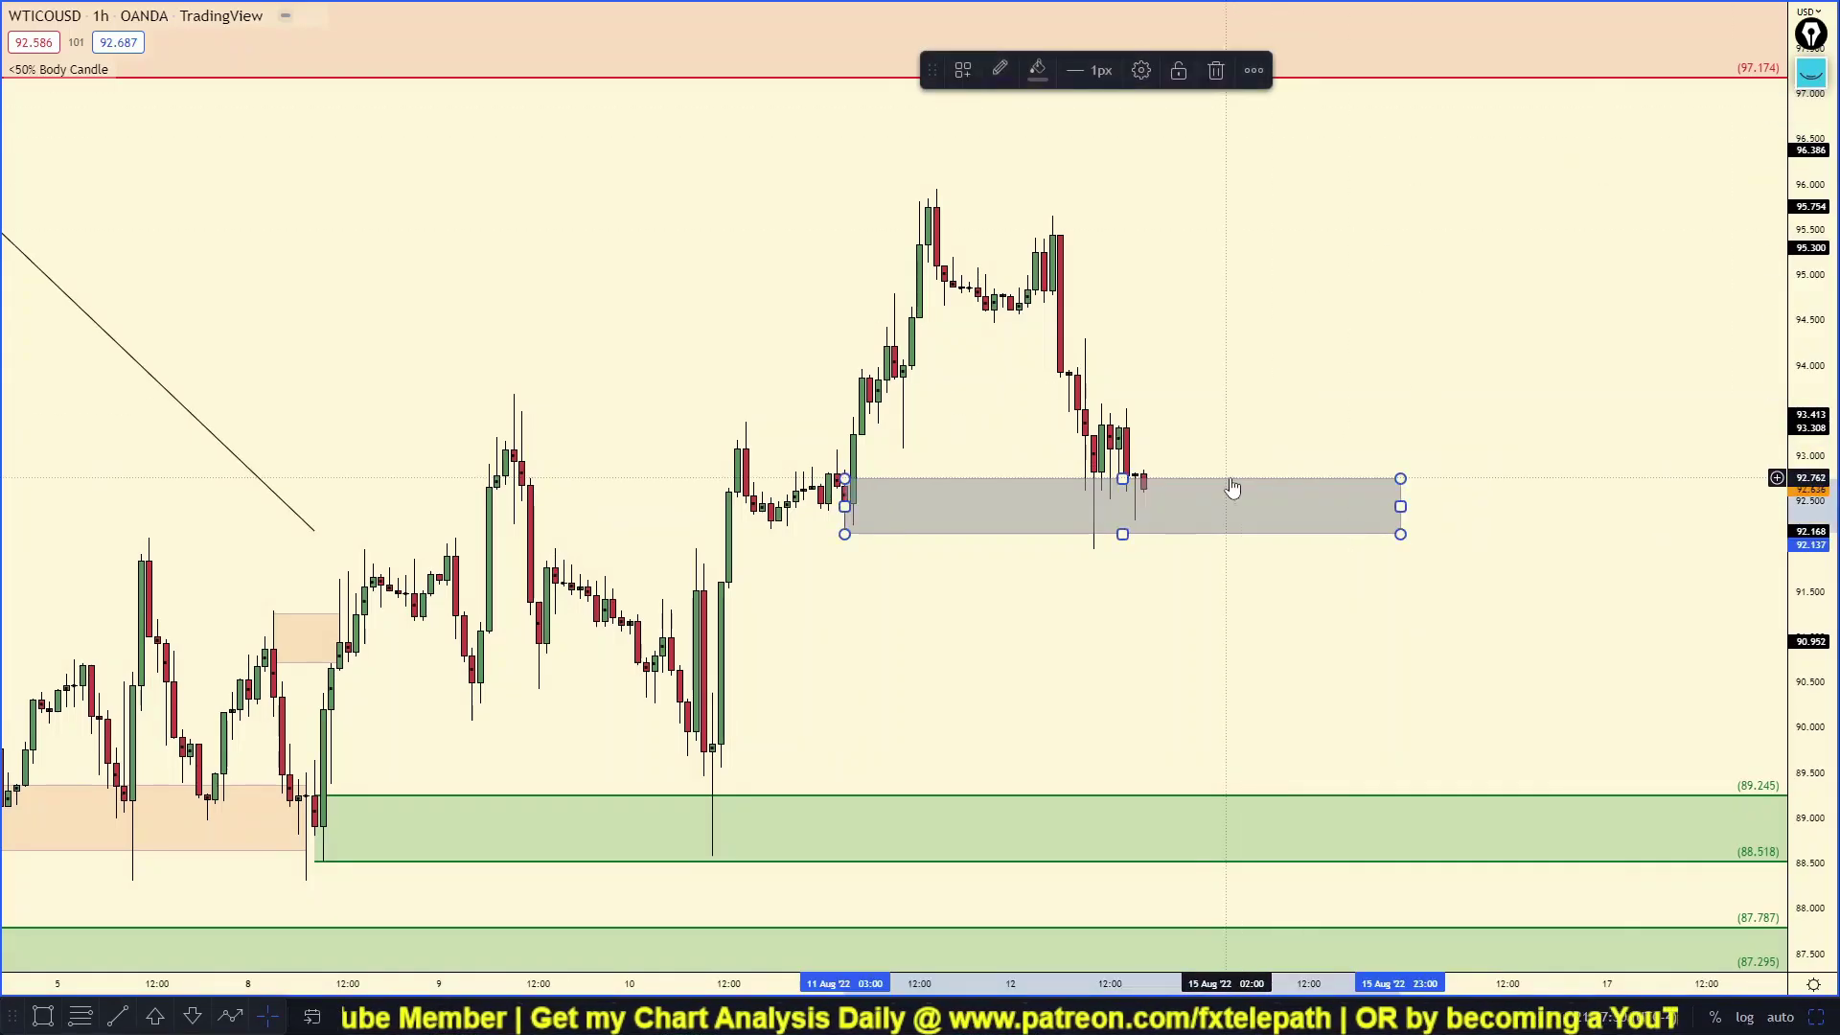
{"action": "key", "text": "Delete"}
Restore the four-chart layout and maximize the WTICOUSD weekly chart to examine the latest candles above the 86.521–82.418 demand zone.
{"action": "left_click", "coordinate": [1821, 1022]}
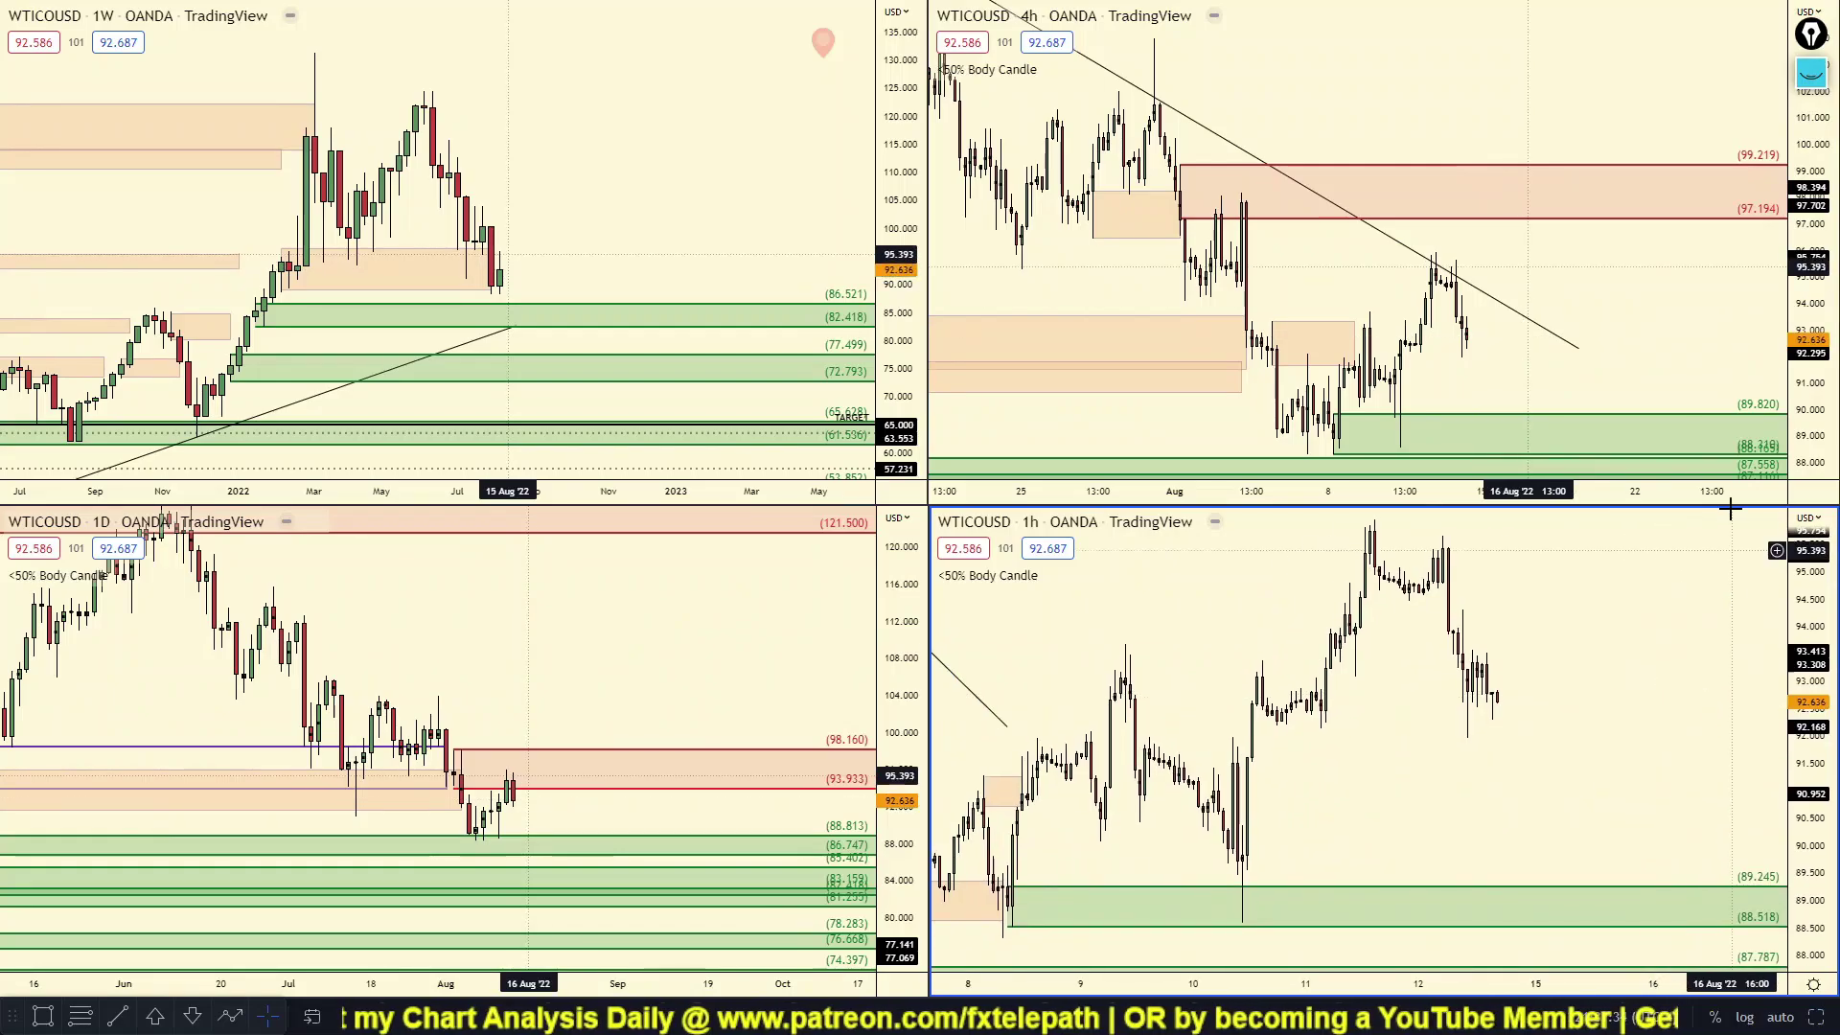
{"action": "left_click", "coordinate": [633, 618]}
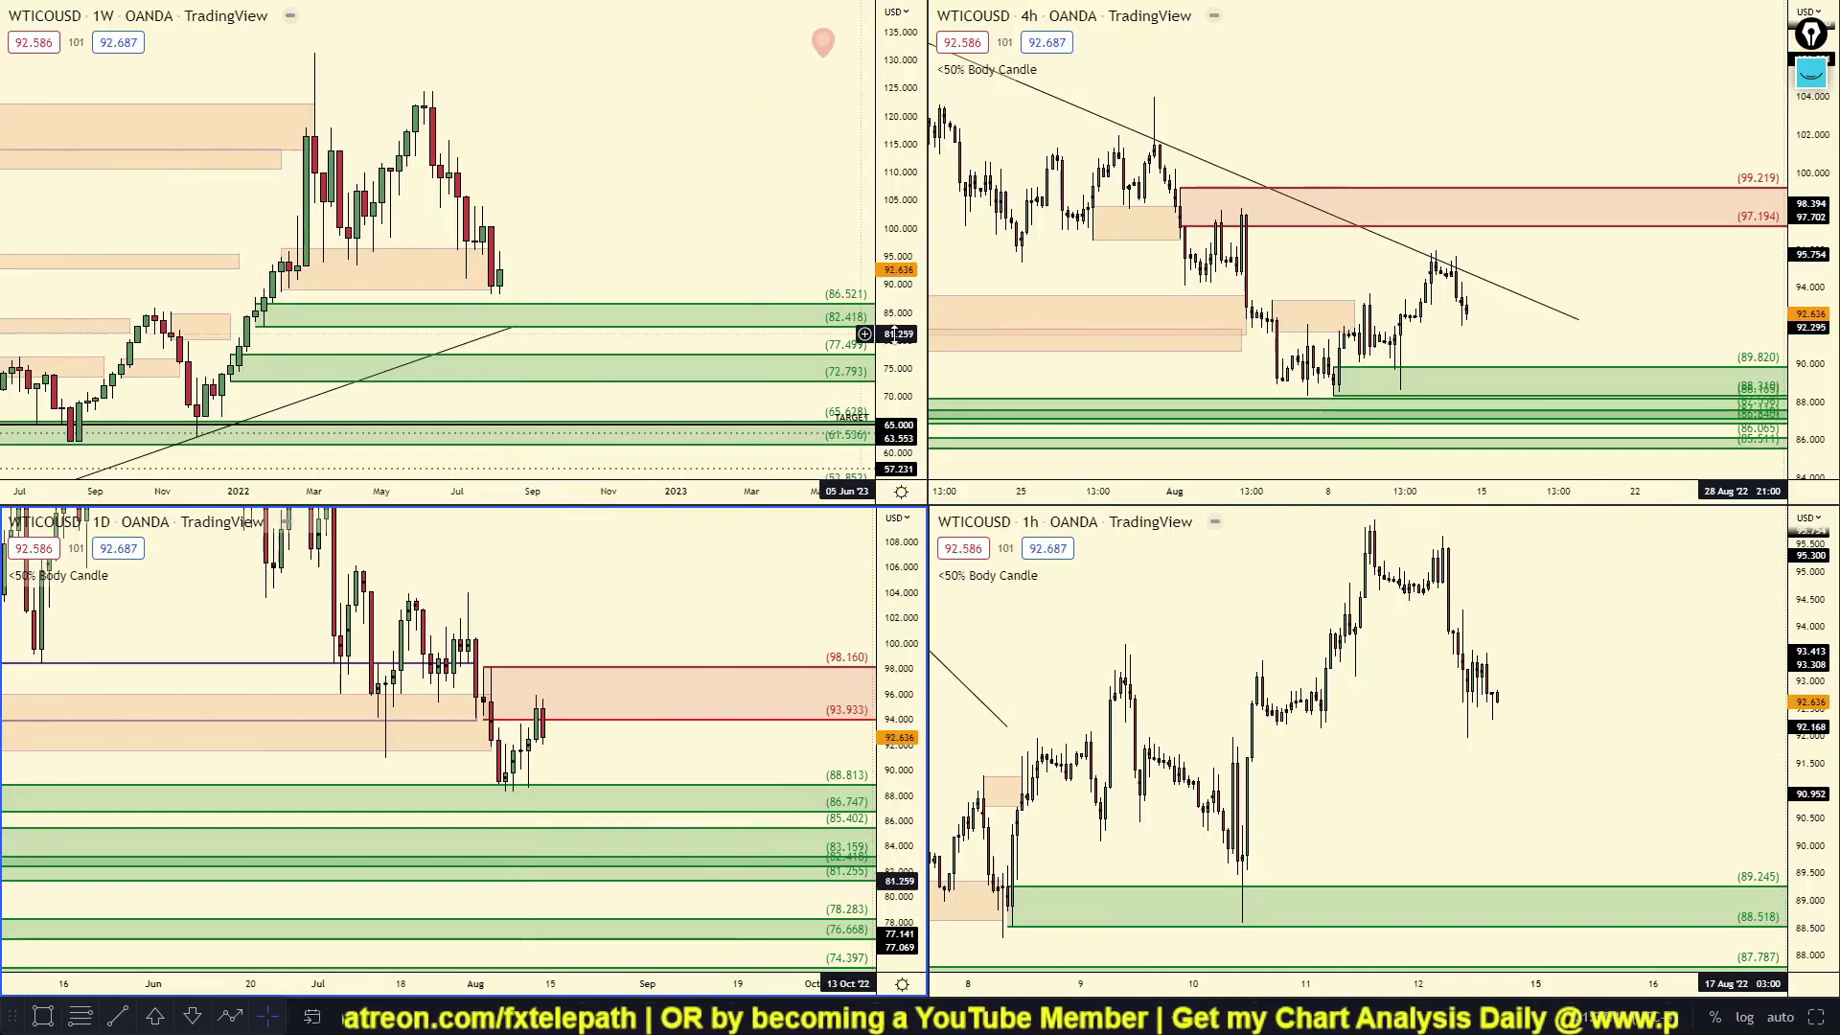
{"action": "left_click_drag", "start_coordinate": [927, 251], "coordinate": [883, 231]}
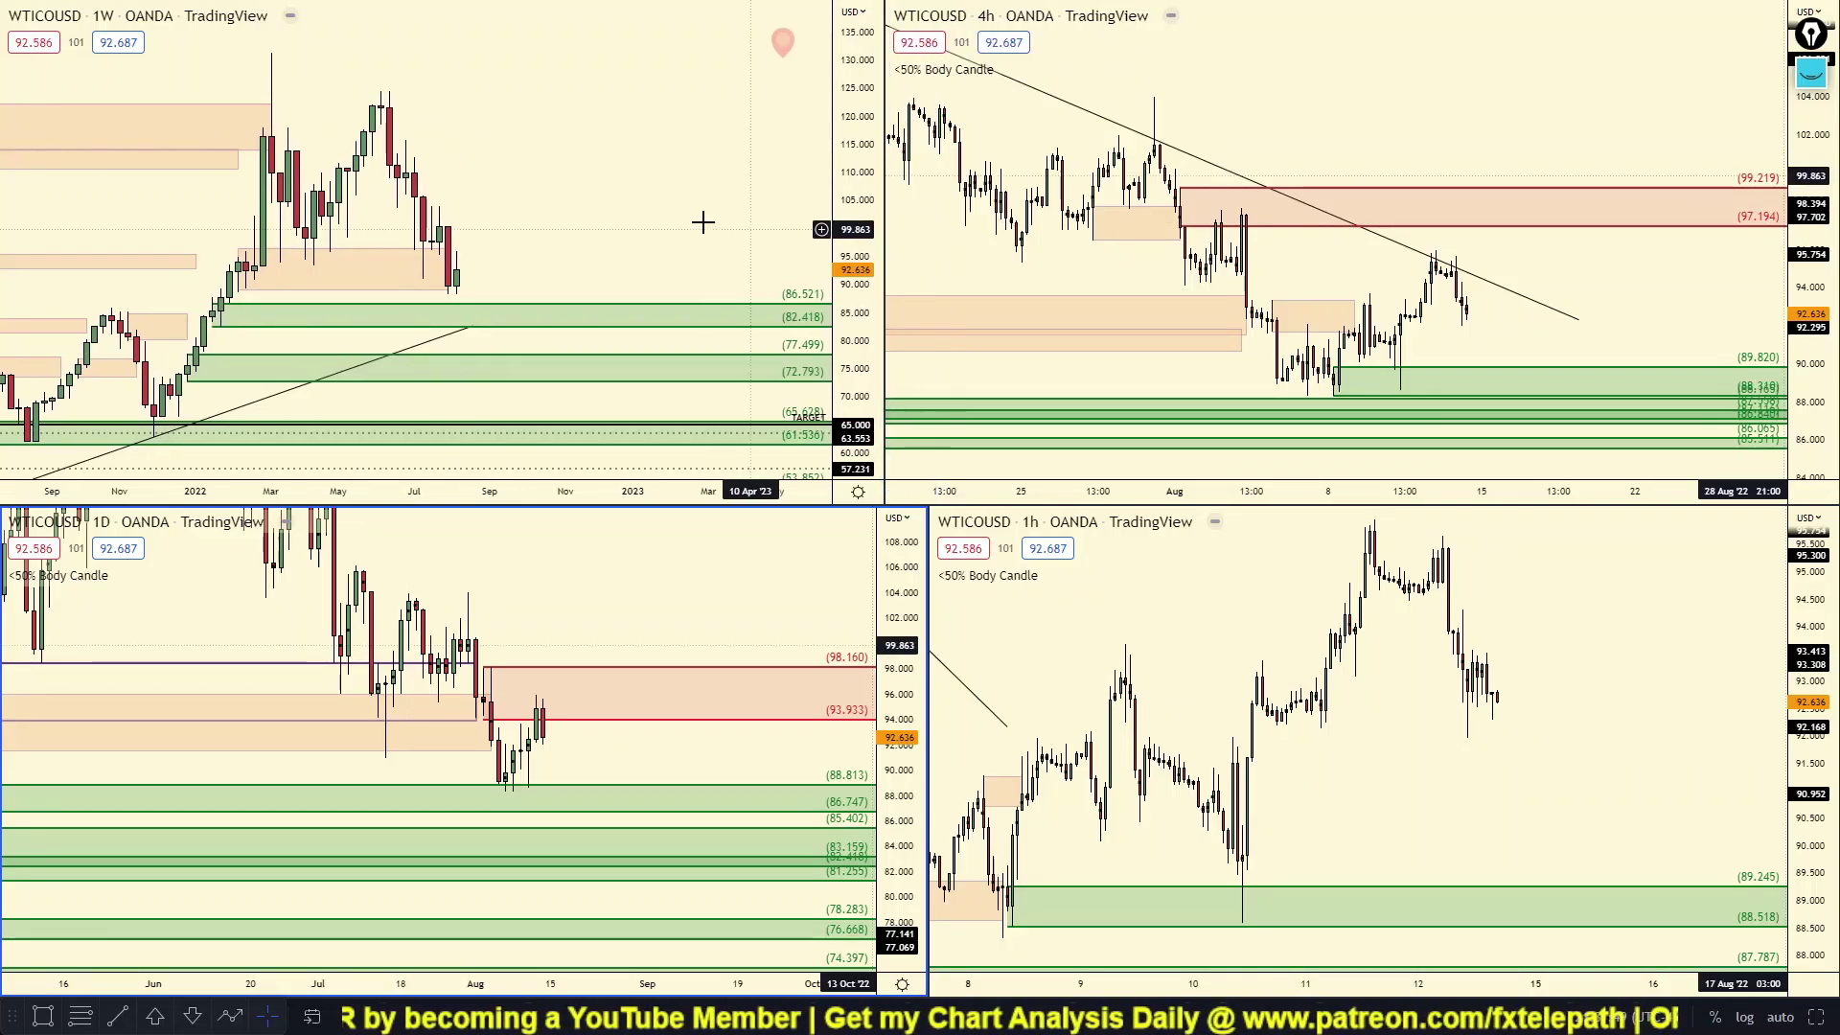
{"action": "left_click", "coordinate": [418, 437]}
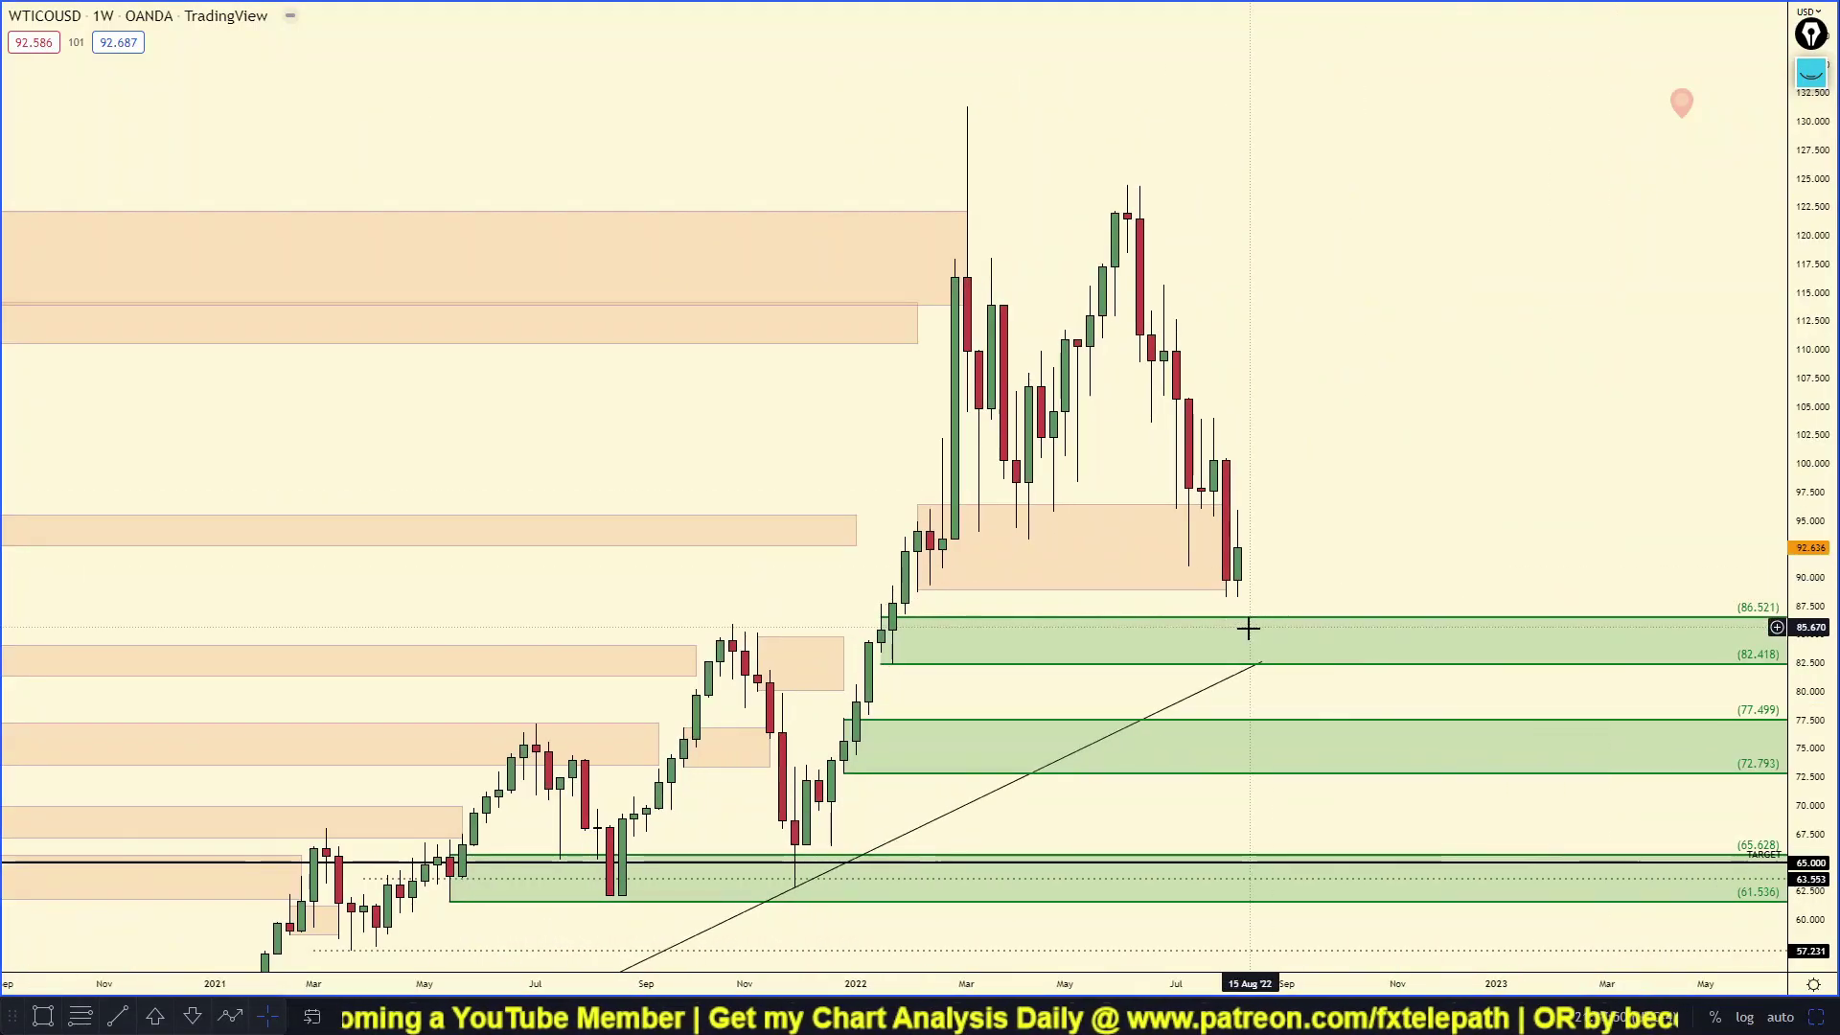
{"action": "scroll", "coordinate": [1170, 672], "scroll_direction": "up", "scroll_amount": 3}
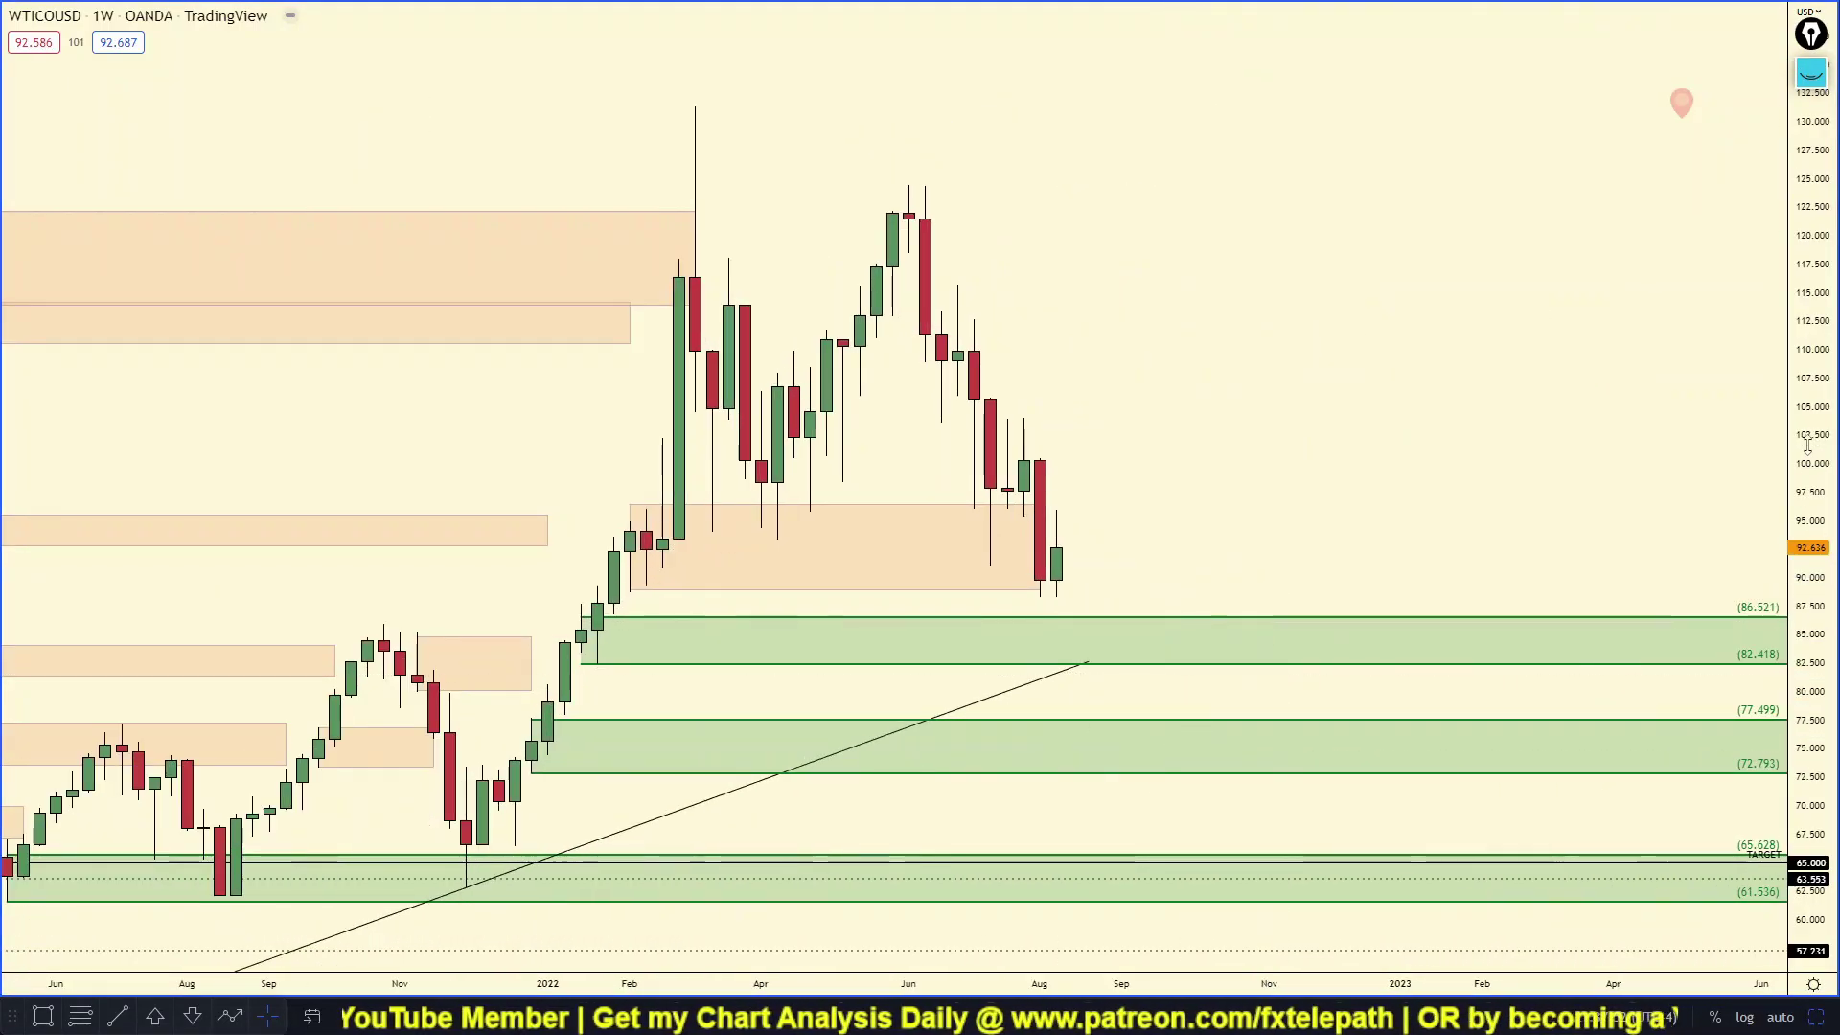